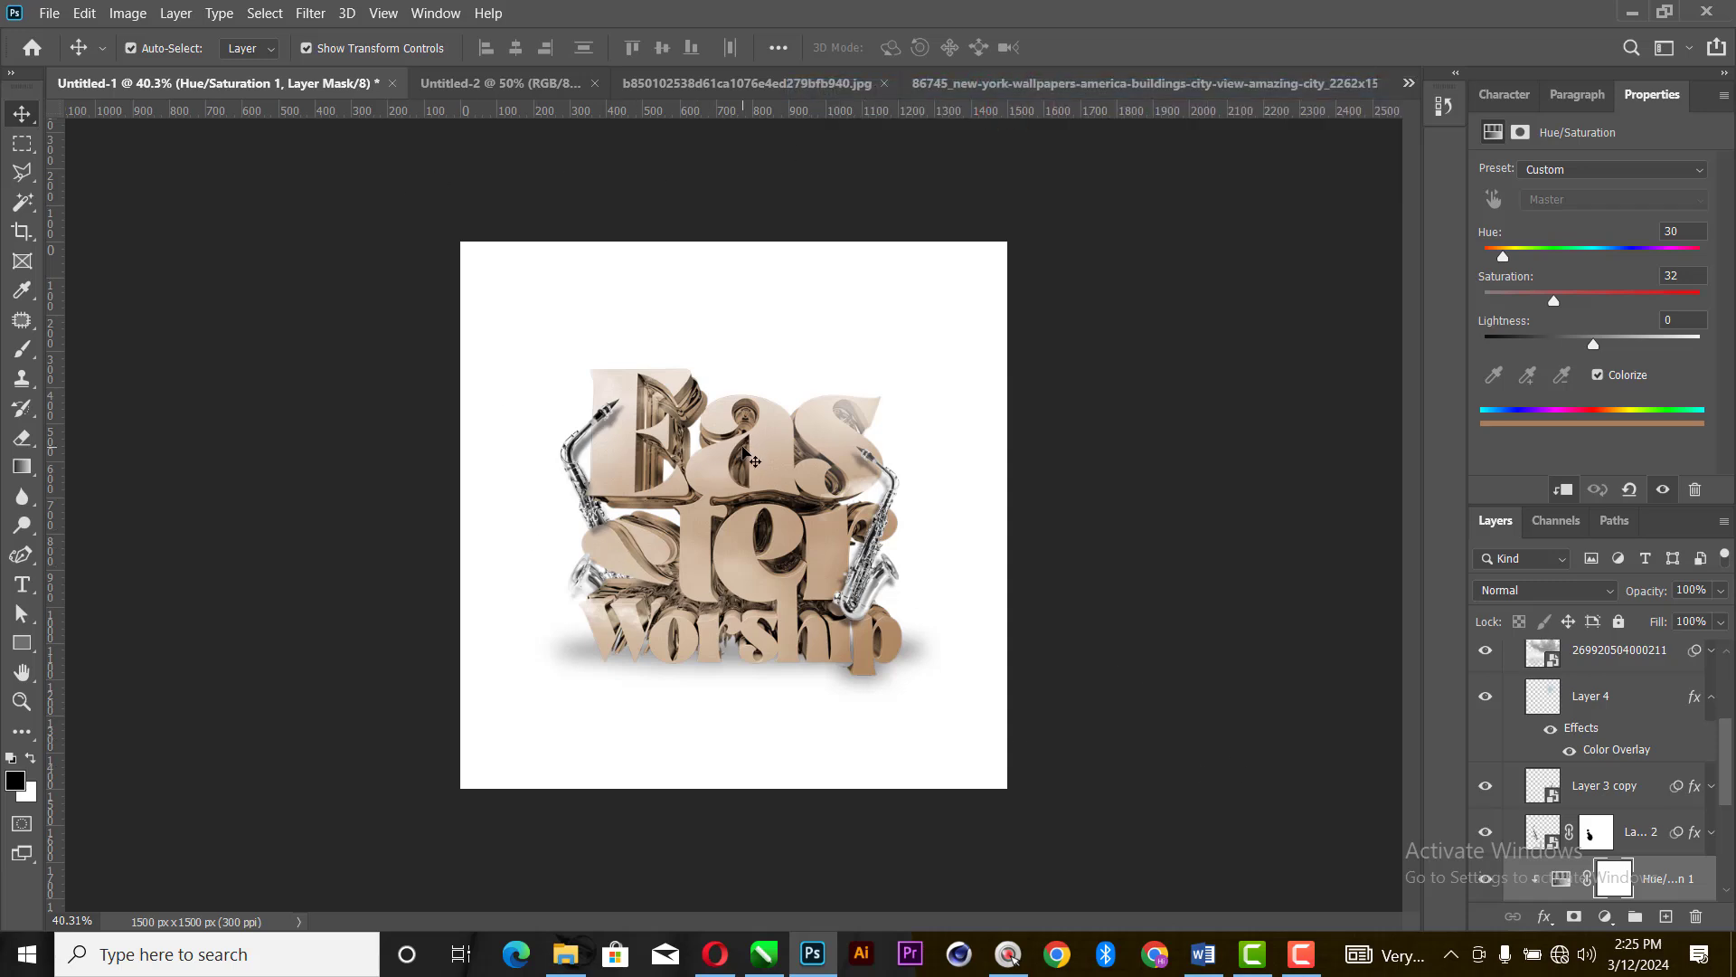
- Review the open documents: the Easter worship title design, the three-men cutouts, the stage lights, the city skyline and the abstract painting
key("ctrl+0")
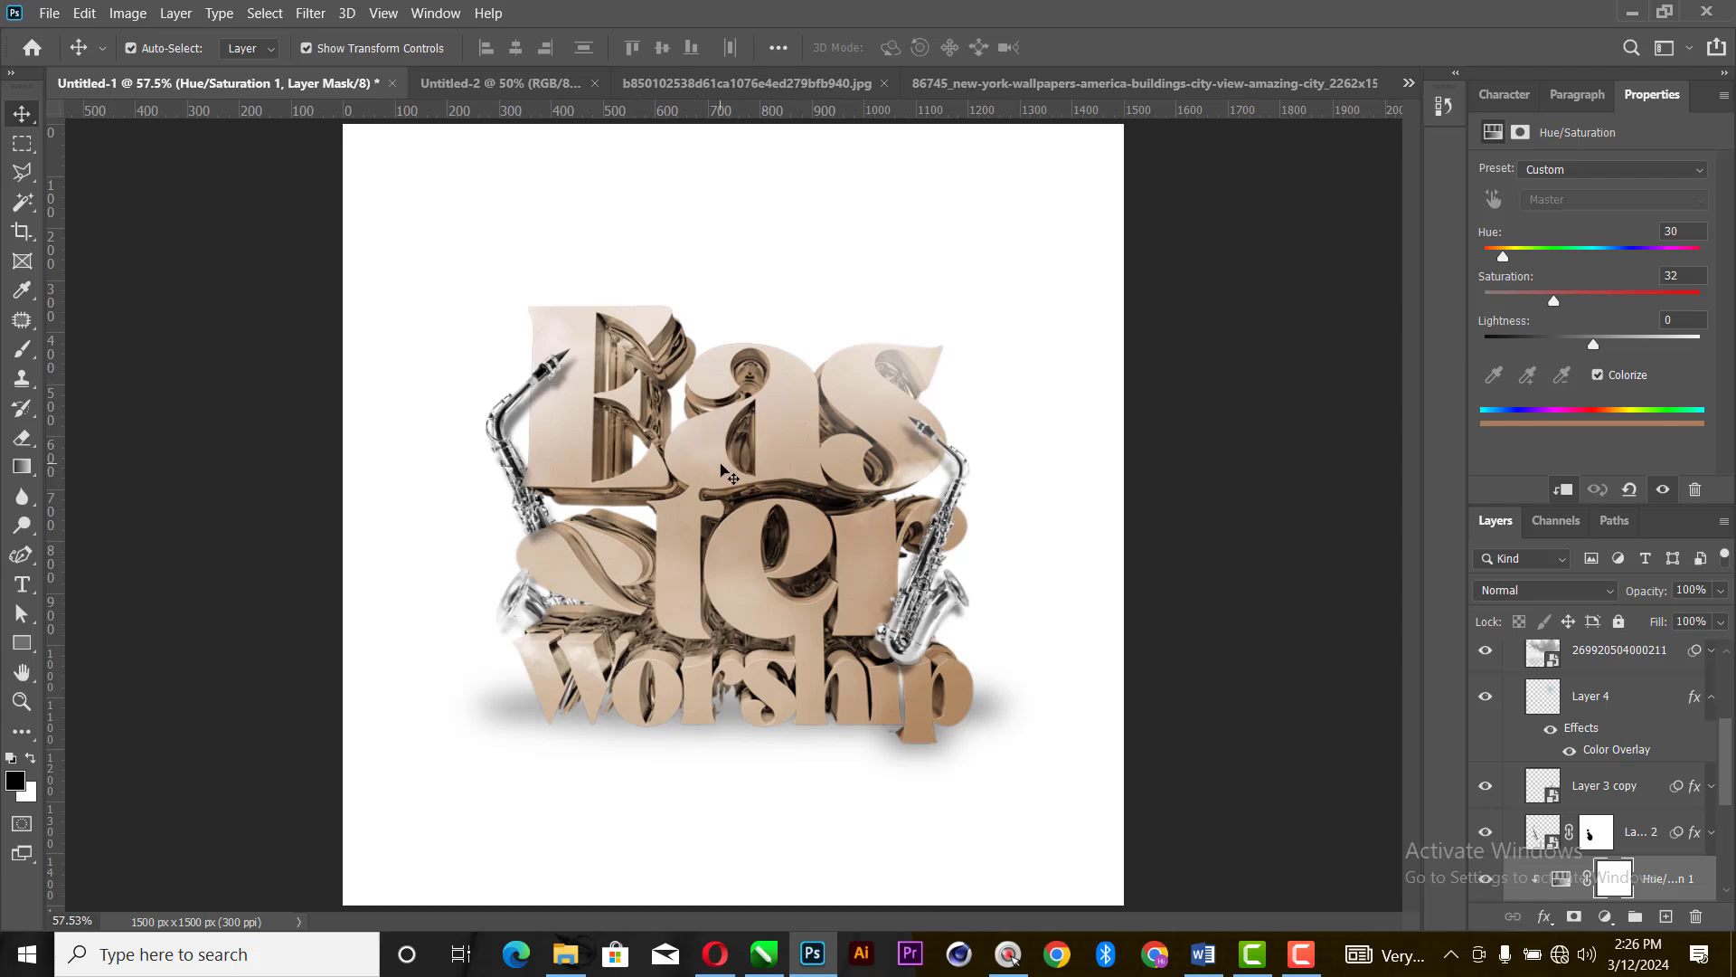
left_click(467, 82)
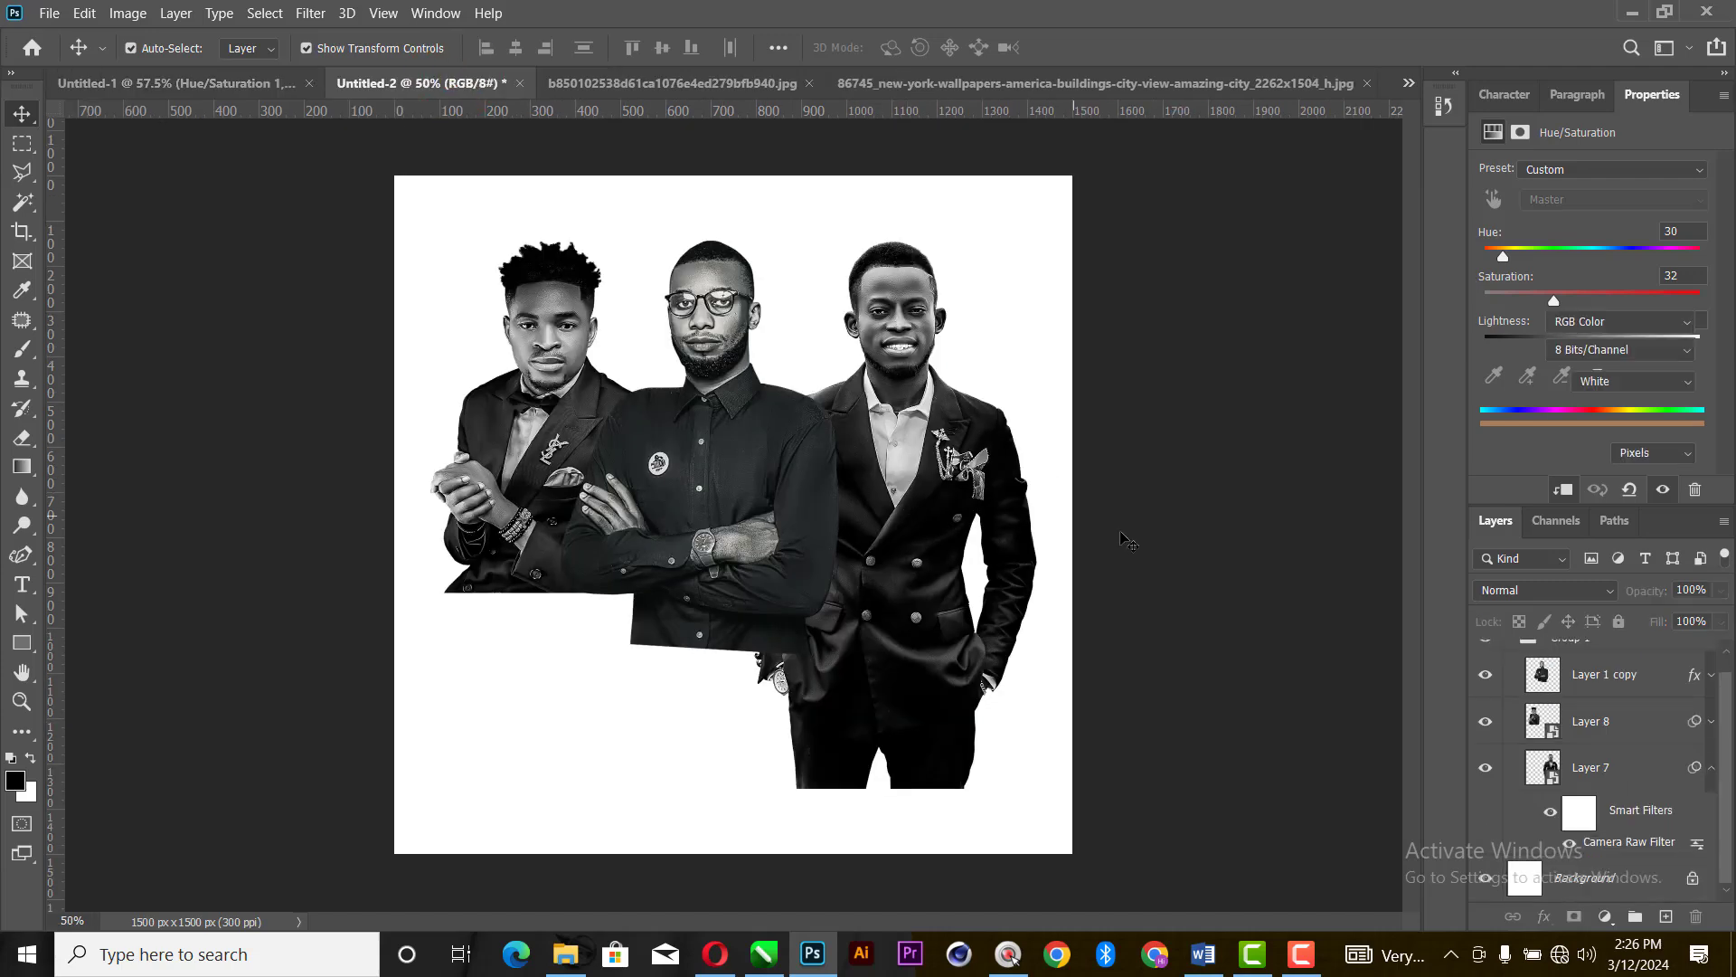
left_click(666, 84)
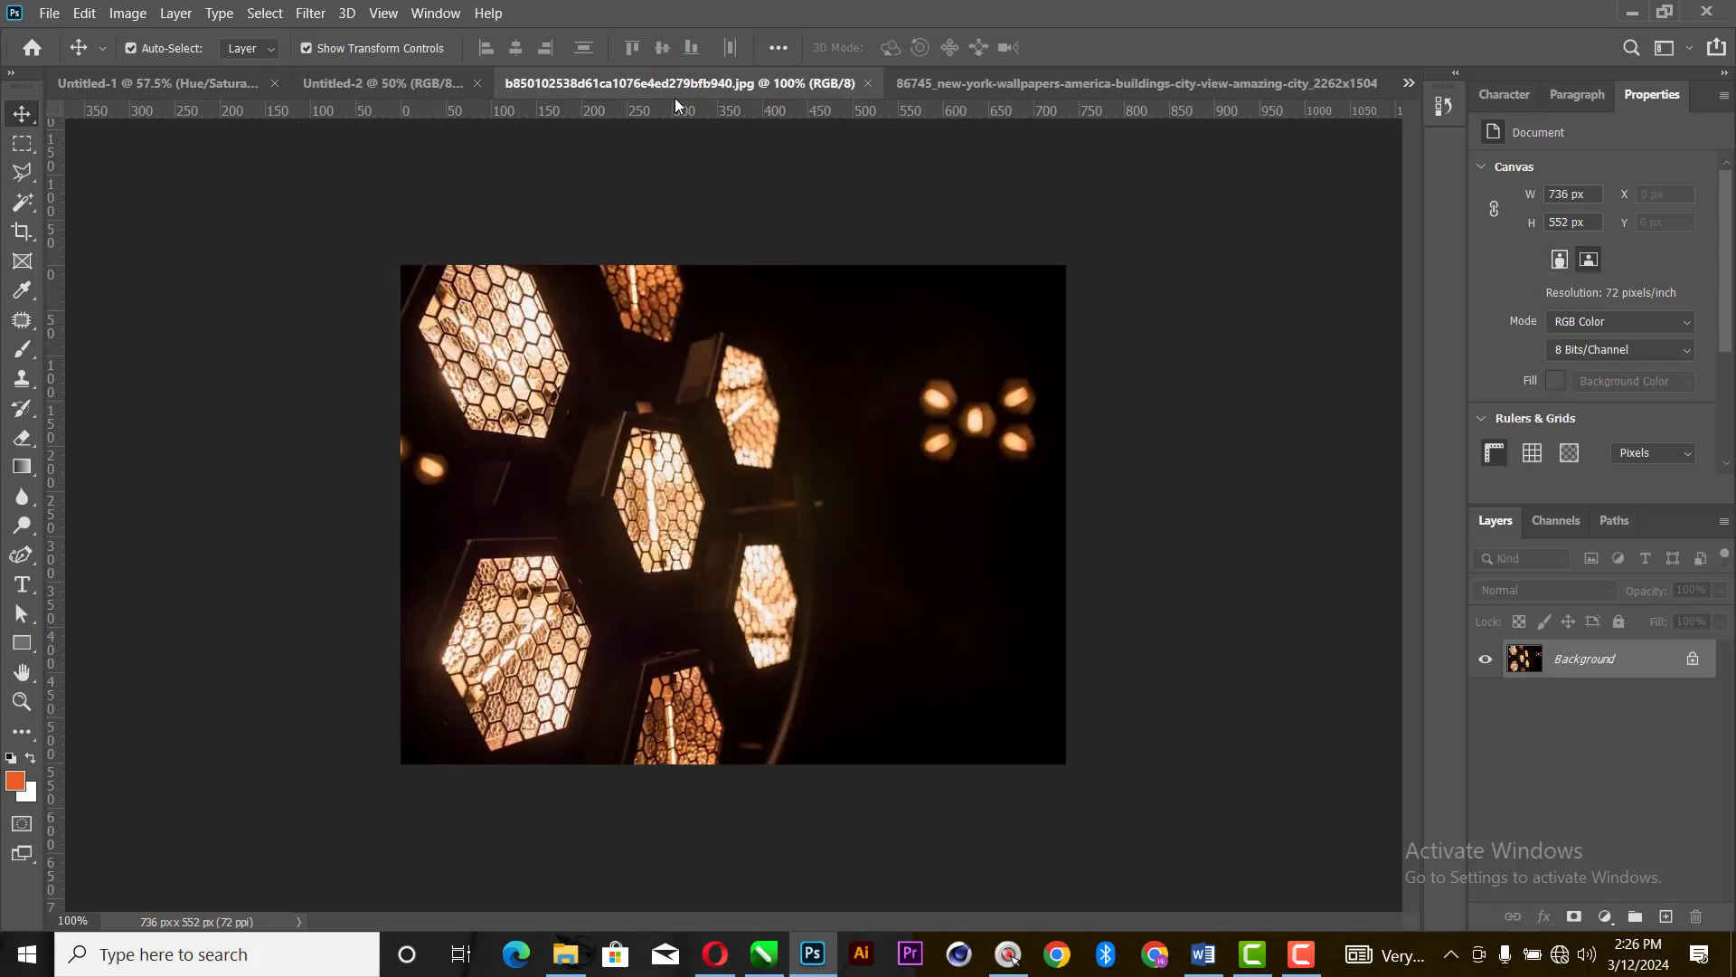
left_click(1019, 84)
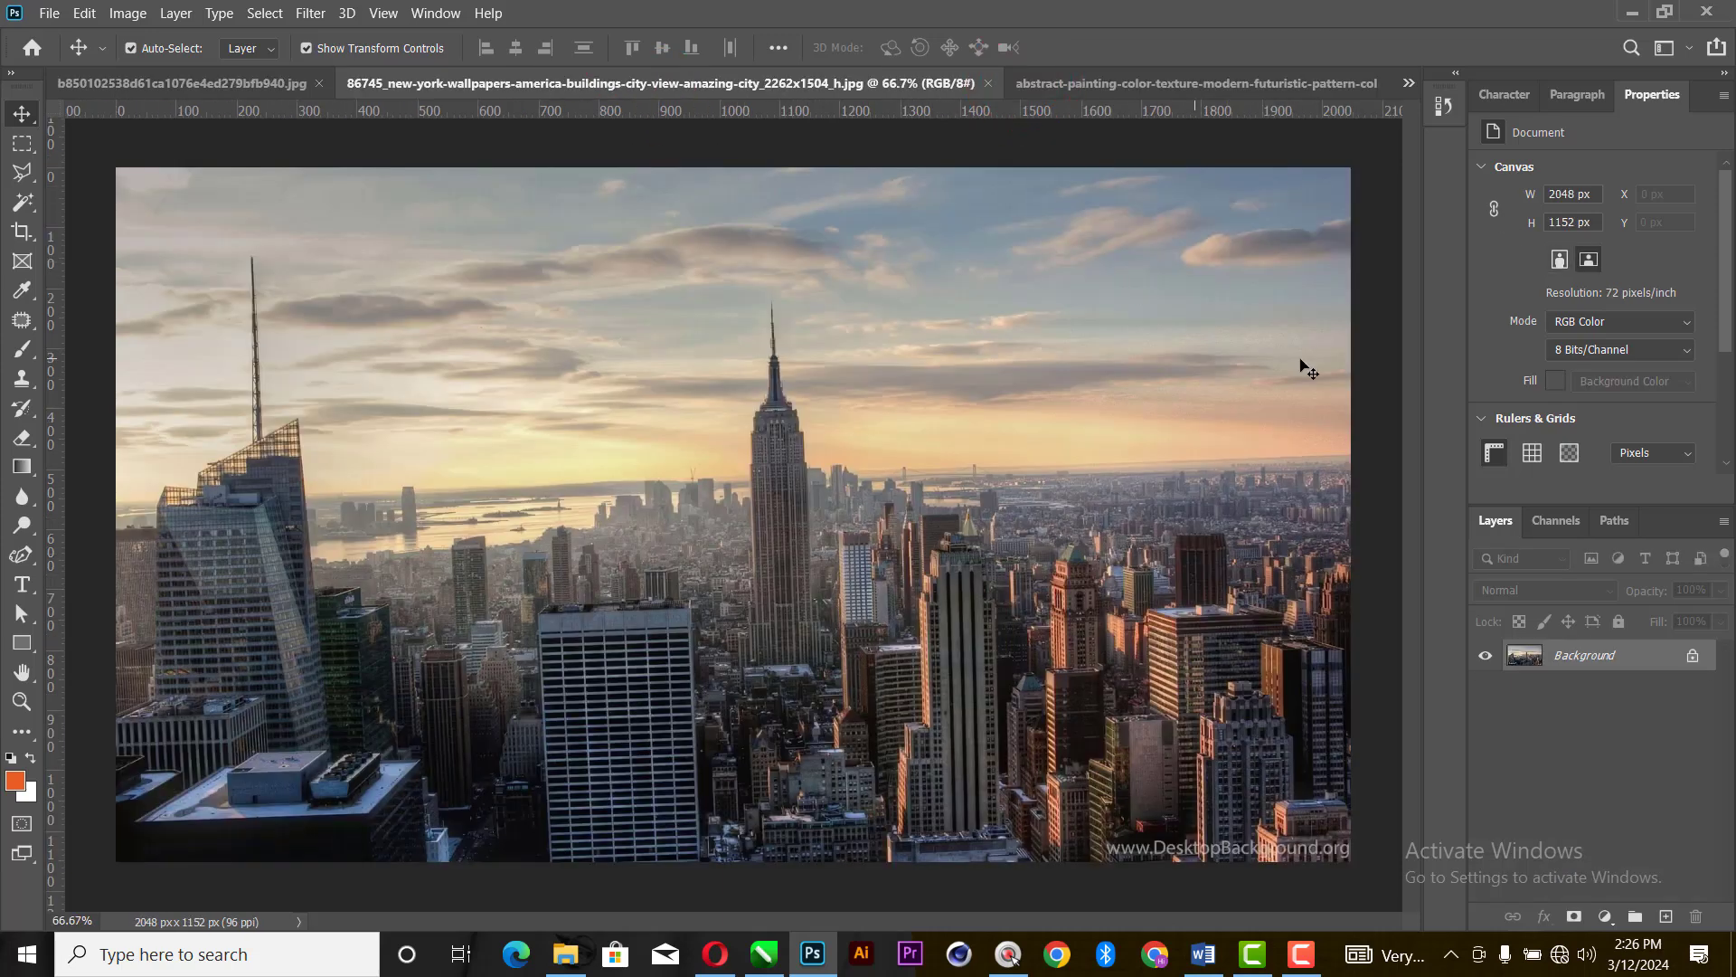
left_click(1202, 83)
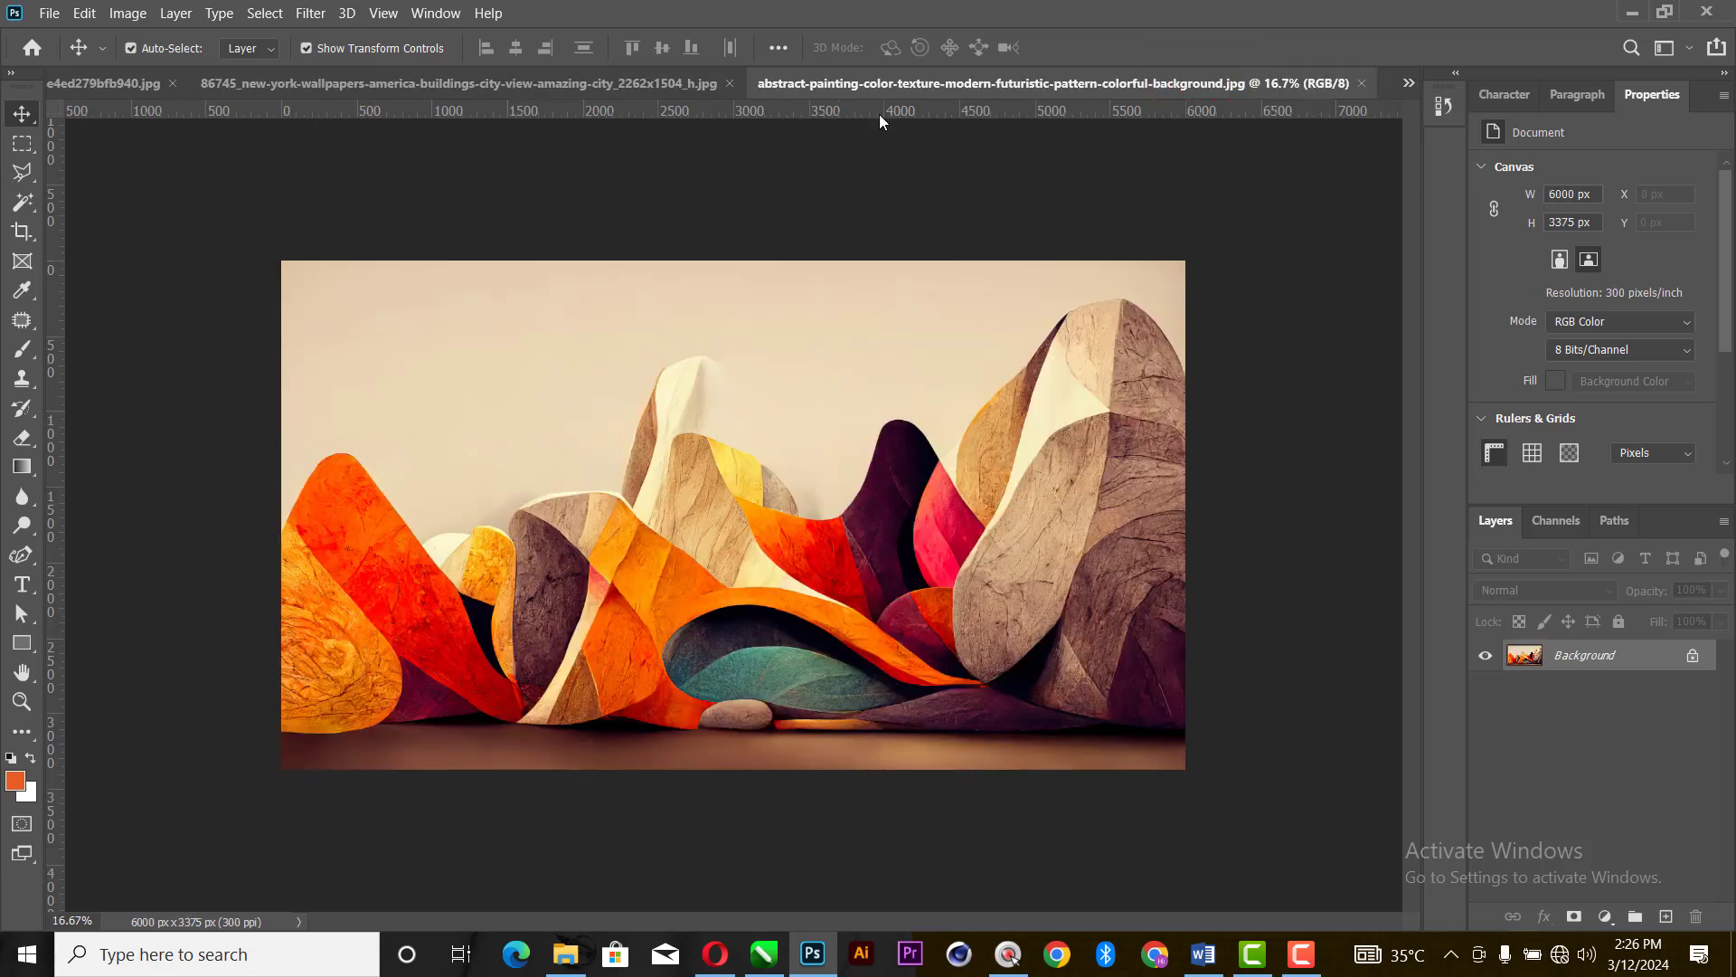
- Create a new 5 × 5 inch document at 300 pixels/inch in 8-bit RGB Color with a white background
left_click(50, 15)
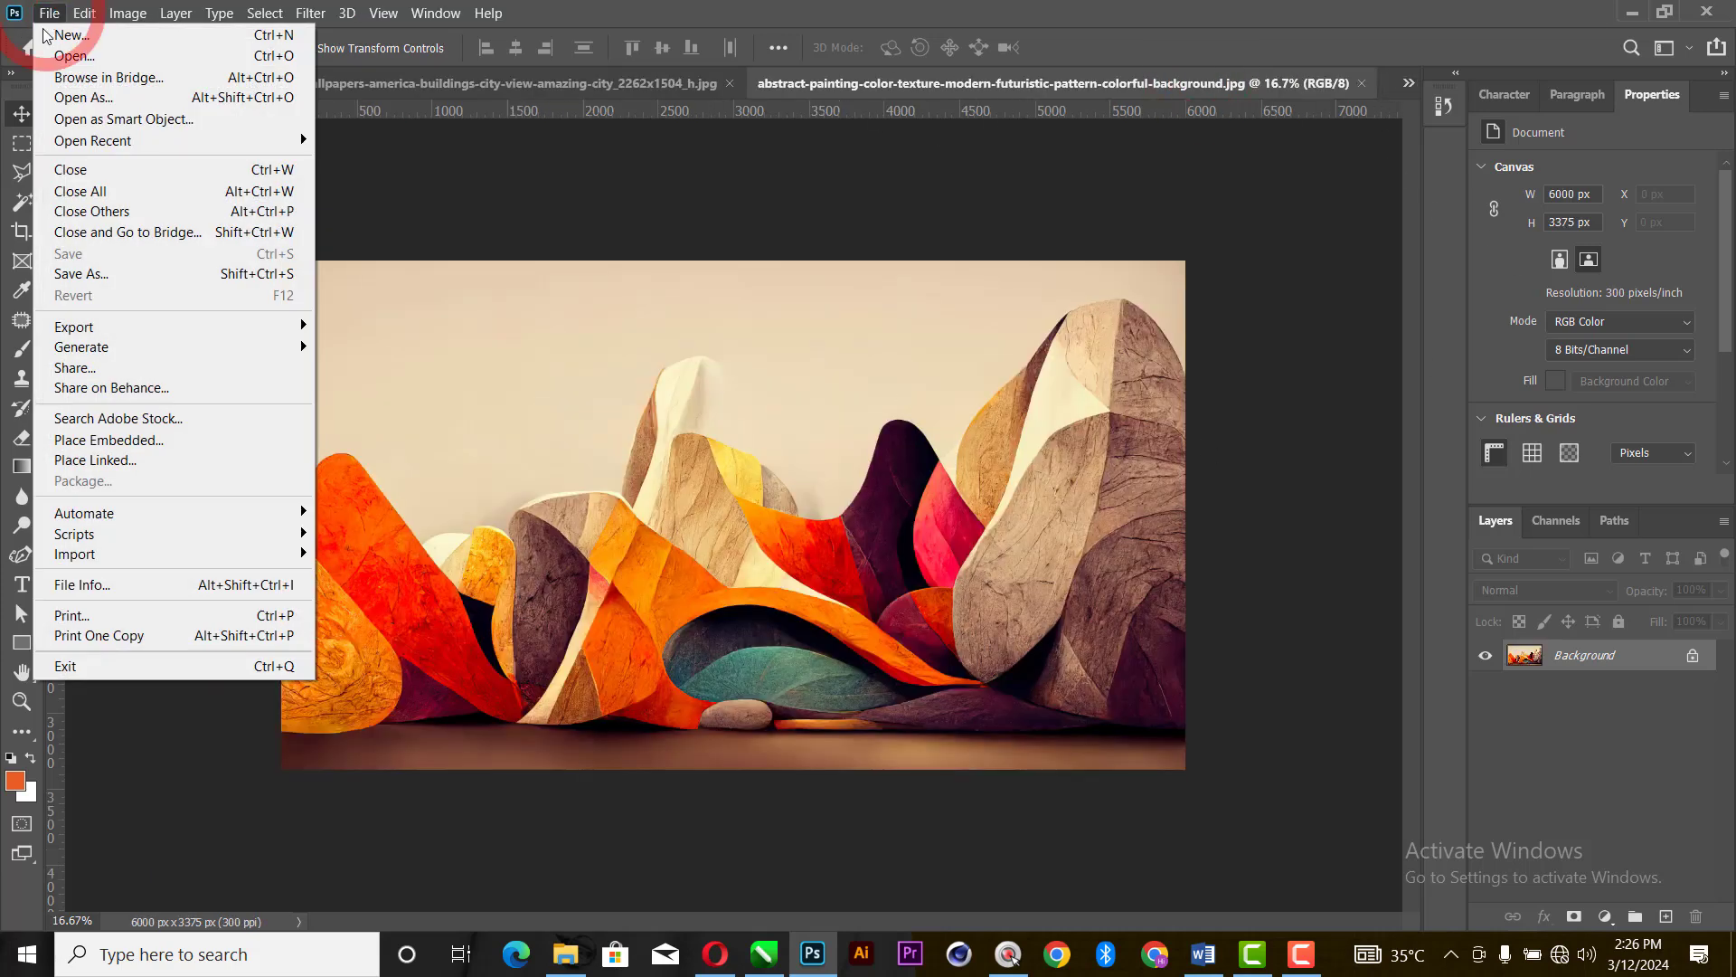
left_click(76, 35)
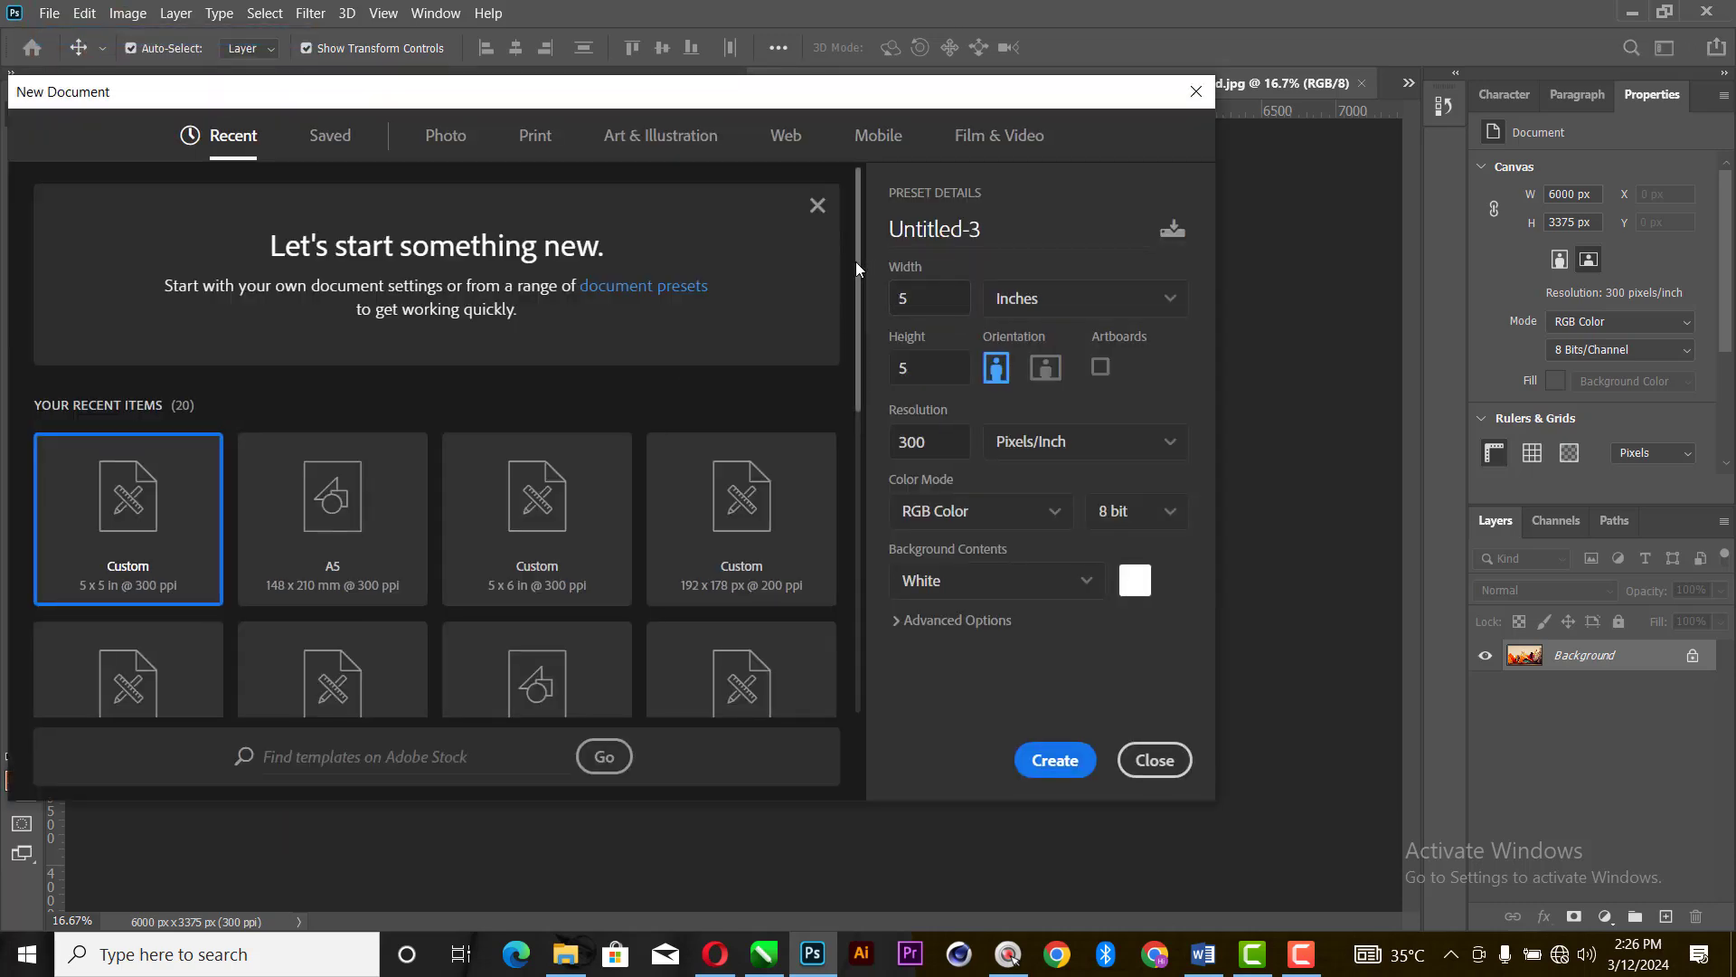
left_click(1055, 767)
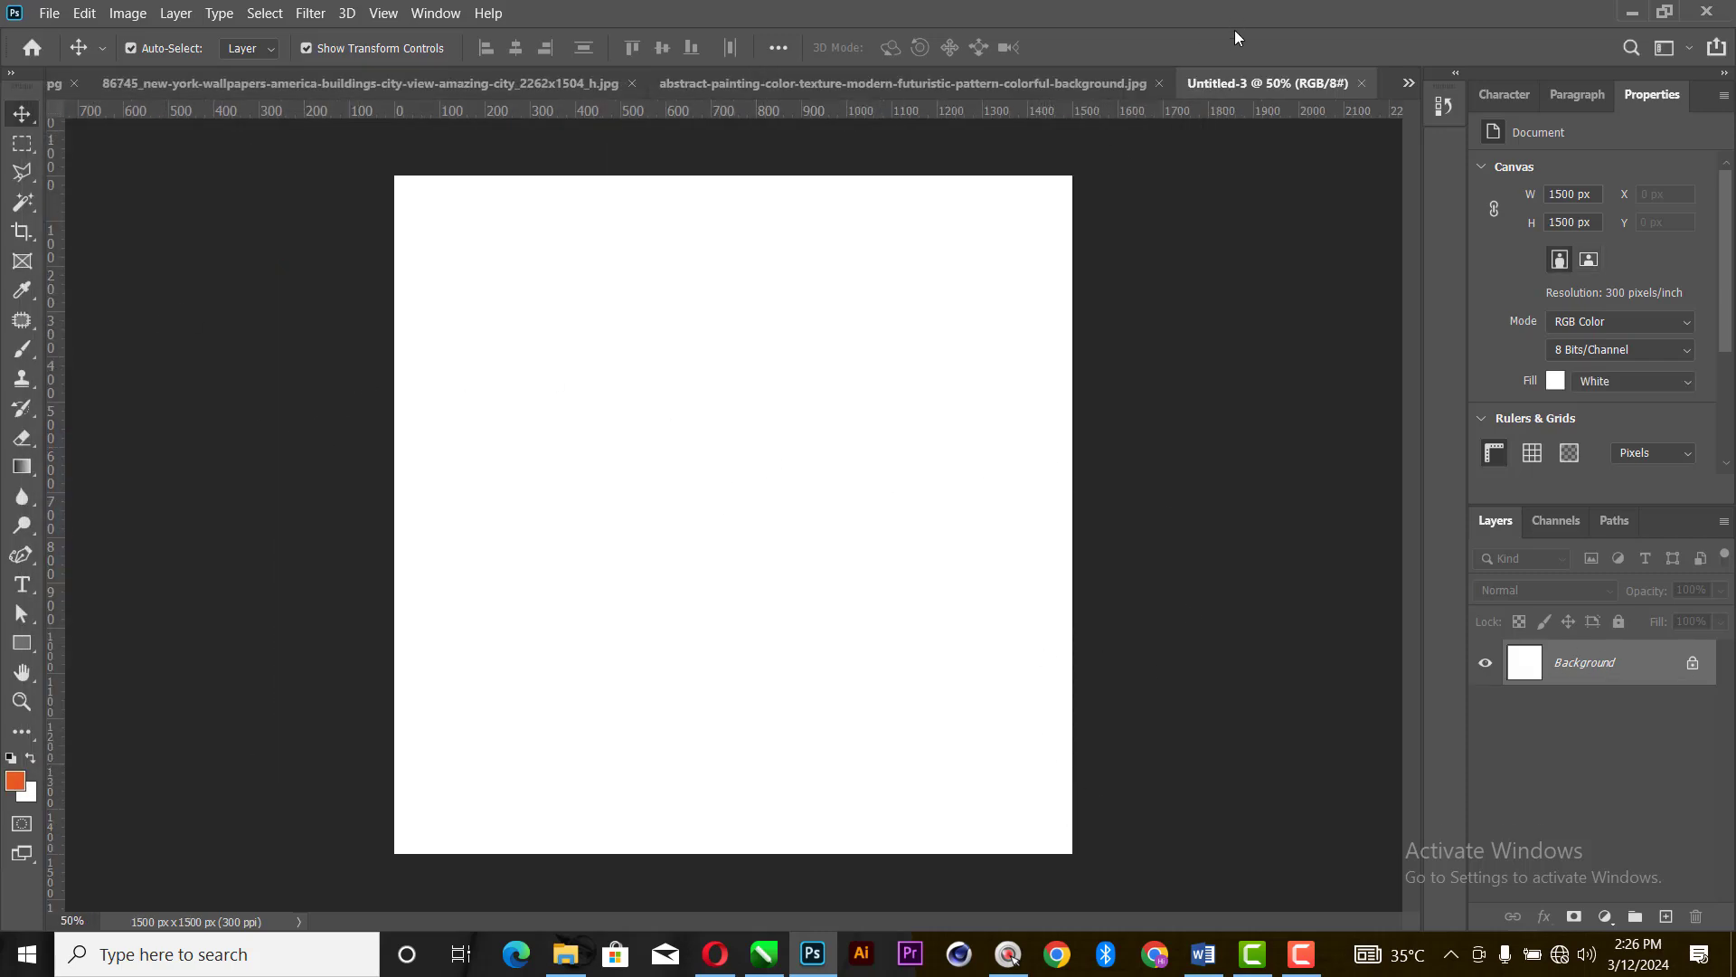
- Copy the abstract painting image into the Untitled-3 document as a new layer and close the source image
left_click(995, 83)
left_click_drag(680, 489, 870, 339)
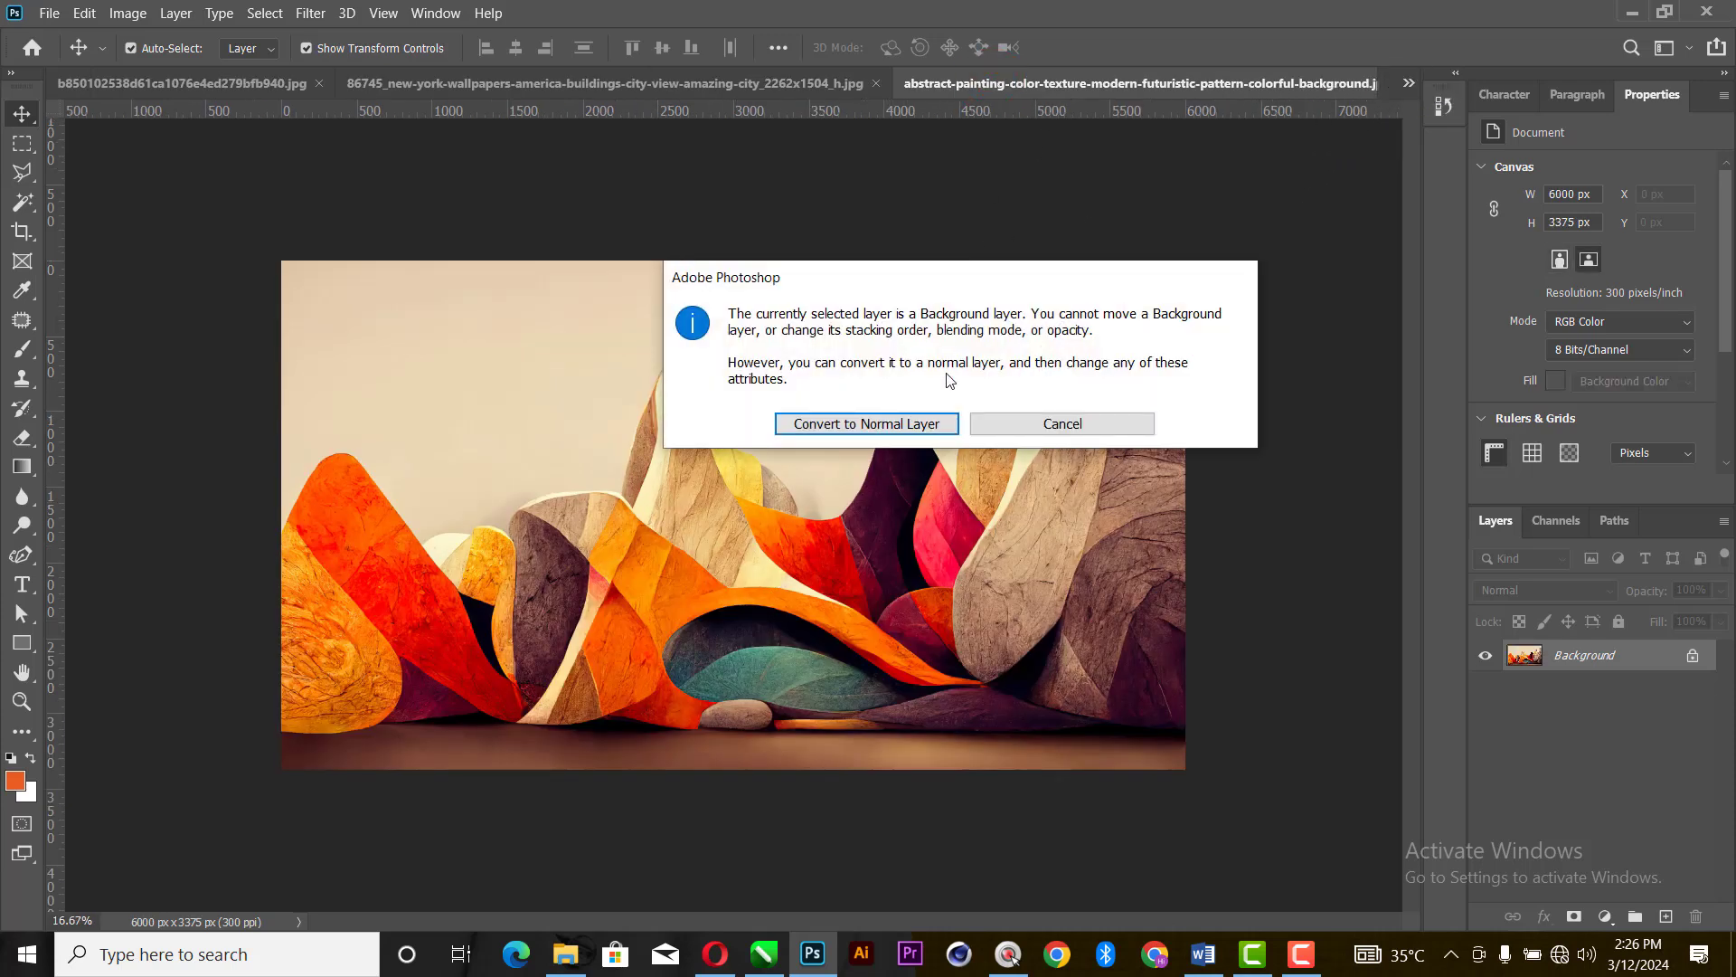
left_click(1017, 421)
left_click_drag(1130, 88, 613, 264)
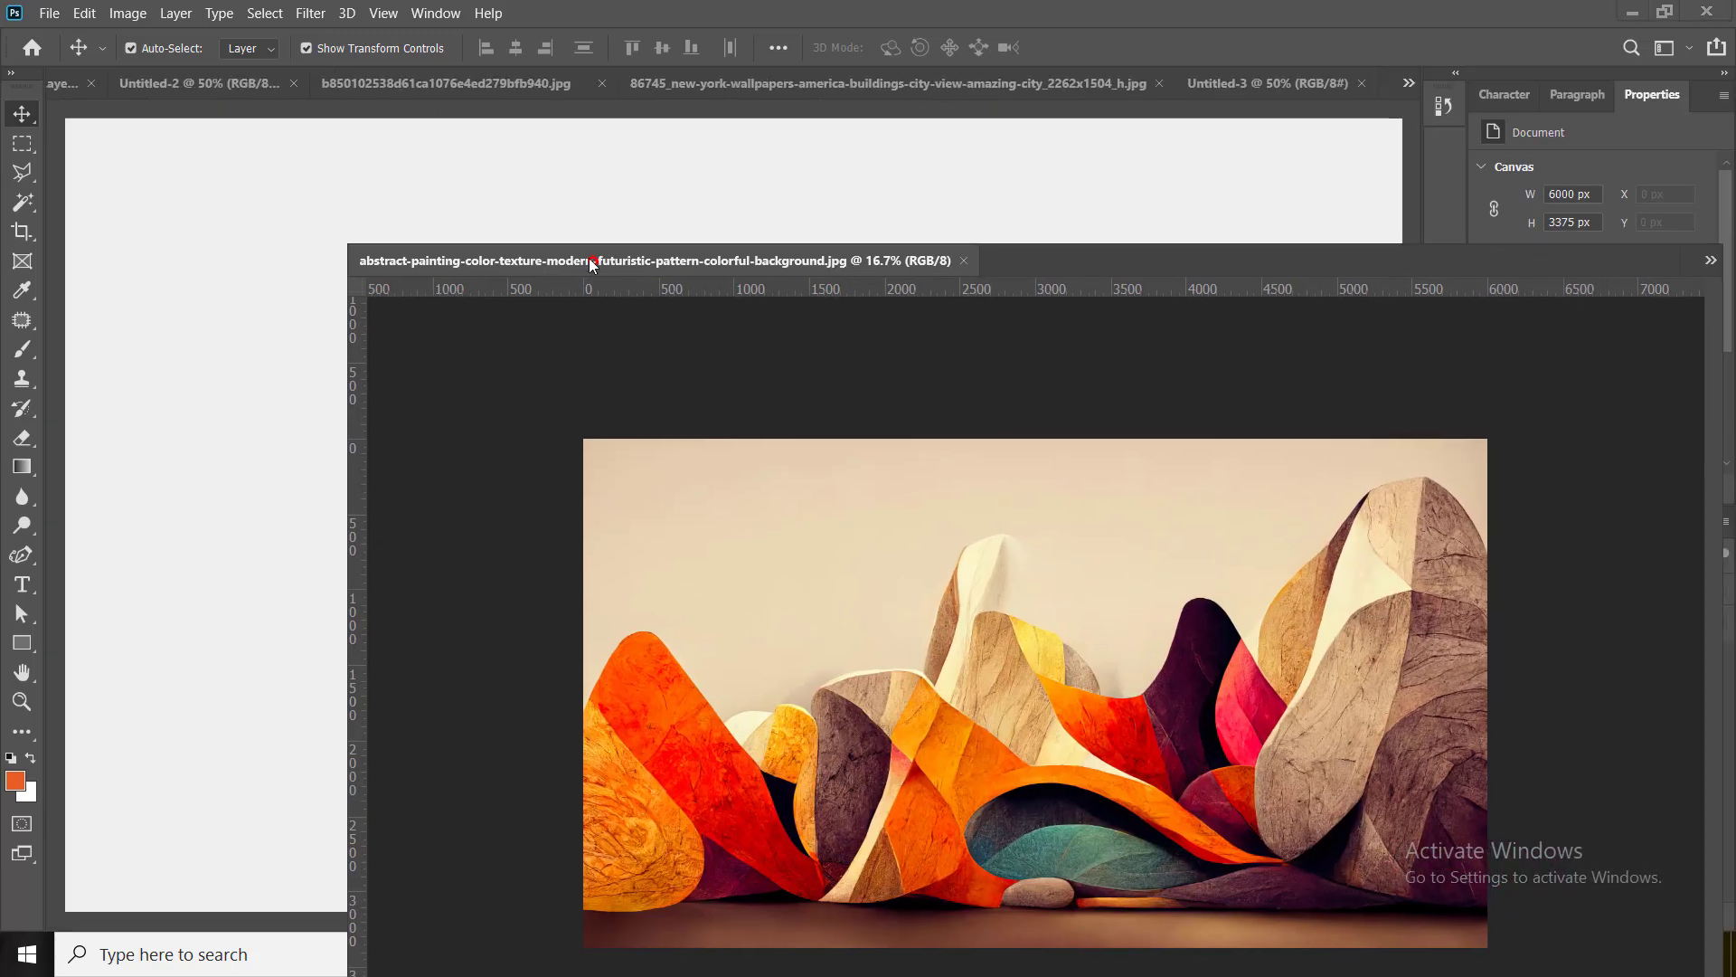
mouse_move(934, 535)
left_mouse_down()
mouse_move(954, 450)
mouse_move(898, 203)
left_mouse_up()
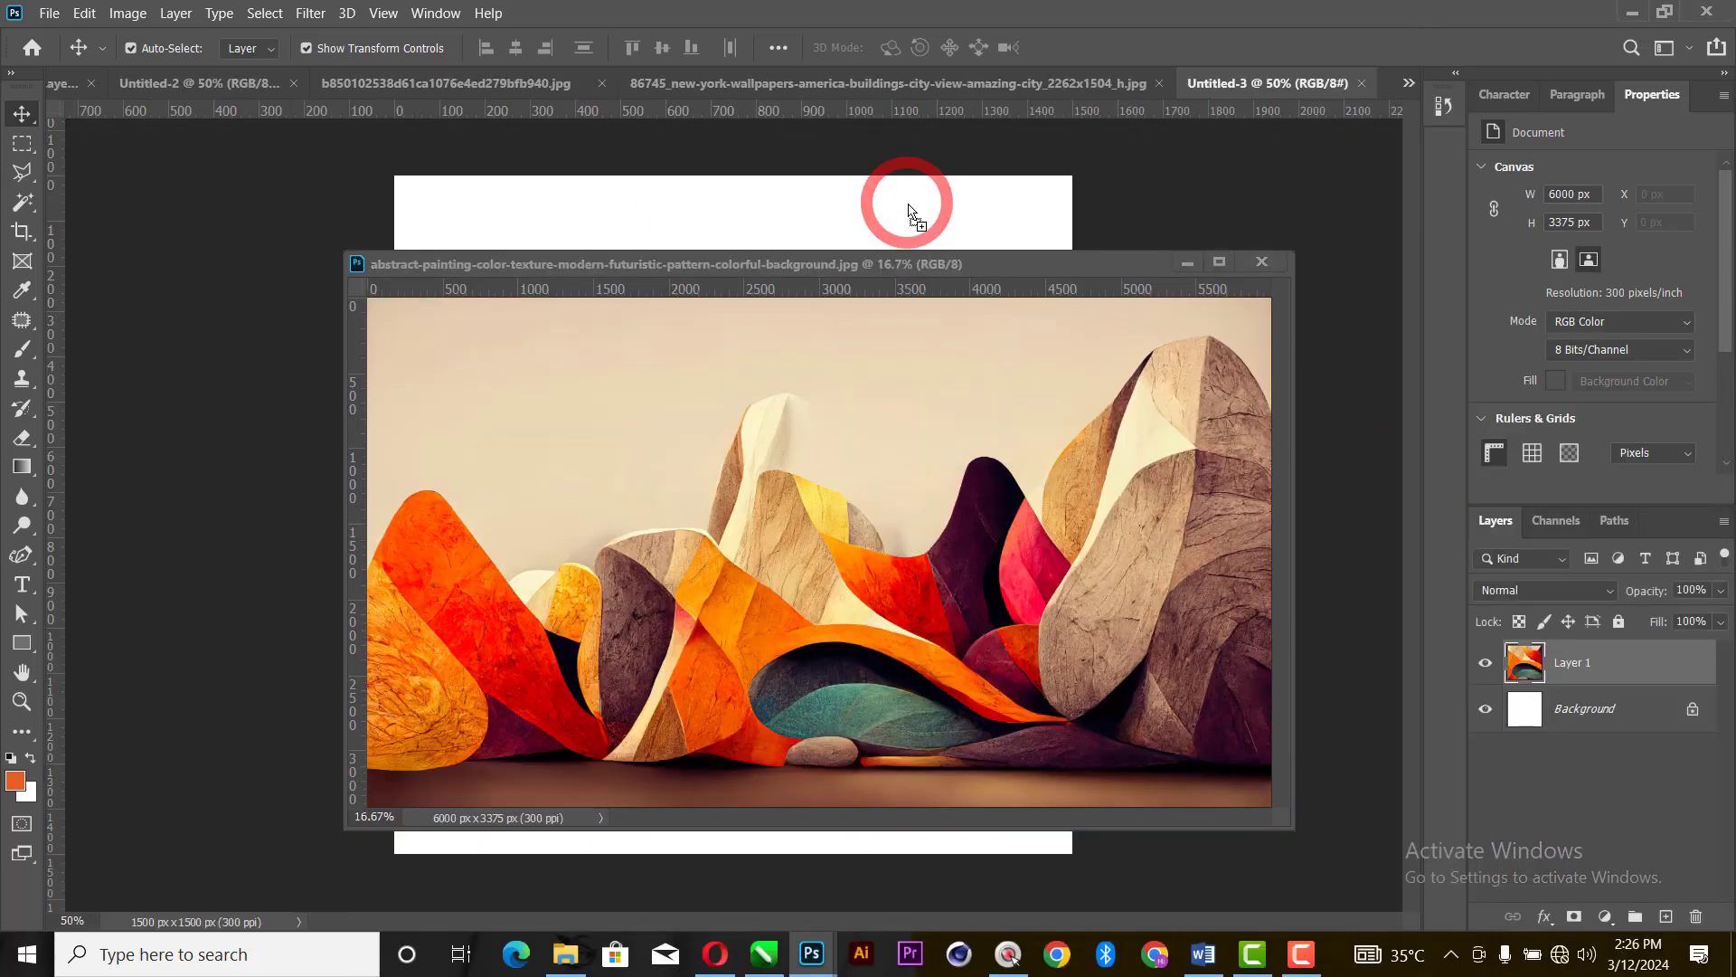
left_click(1262, 263)
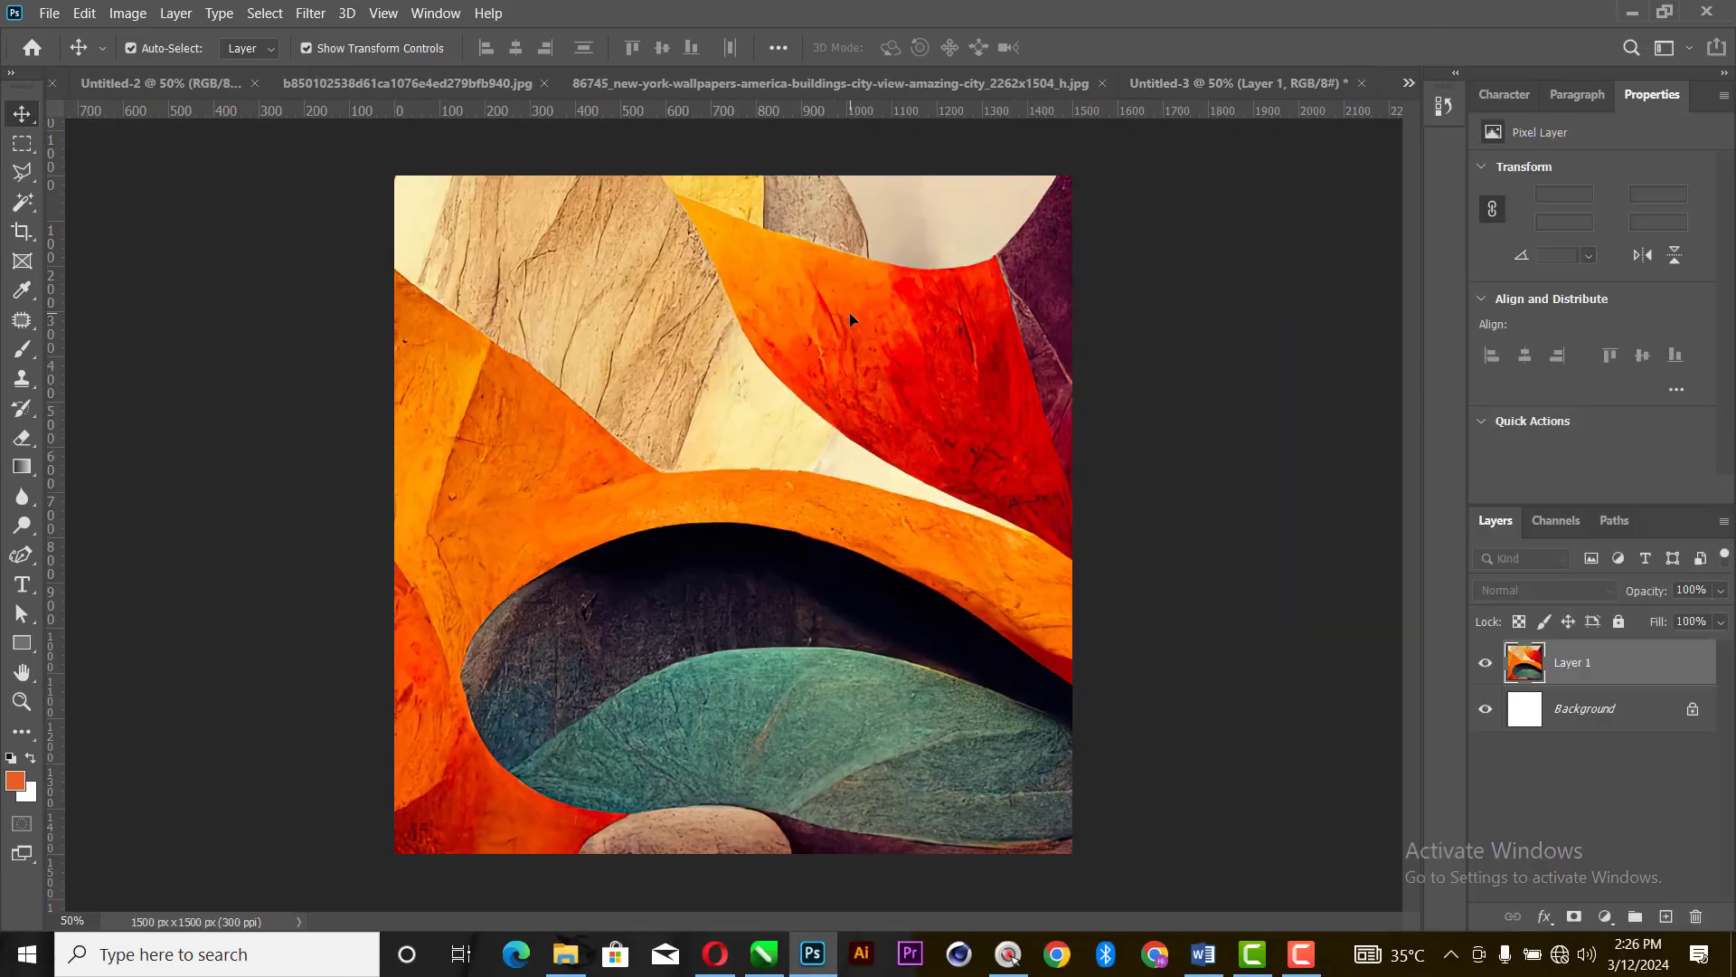
- Rotate the abstract painting layer 90° and reposition it so it still covers the whole canvas
mouse_move(849, 312)
left_mouse_down()
mouse_move(648, 541)
mouse_move(677, 500)
left_mouse_up()
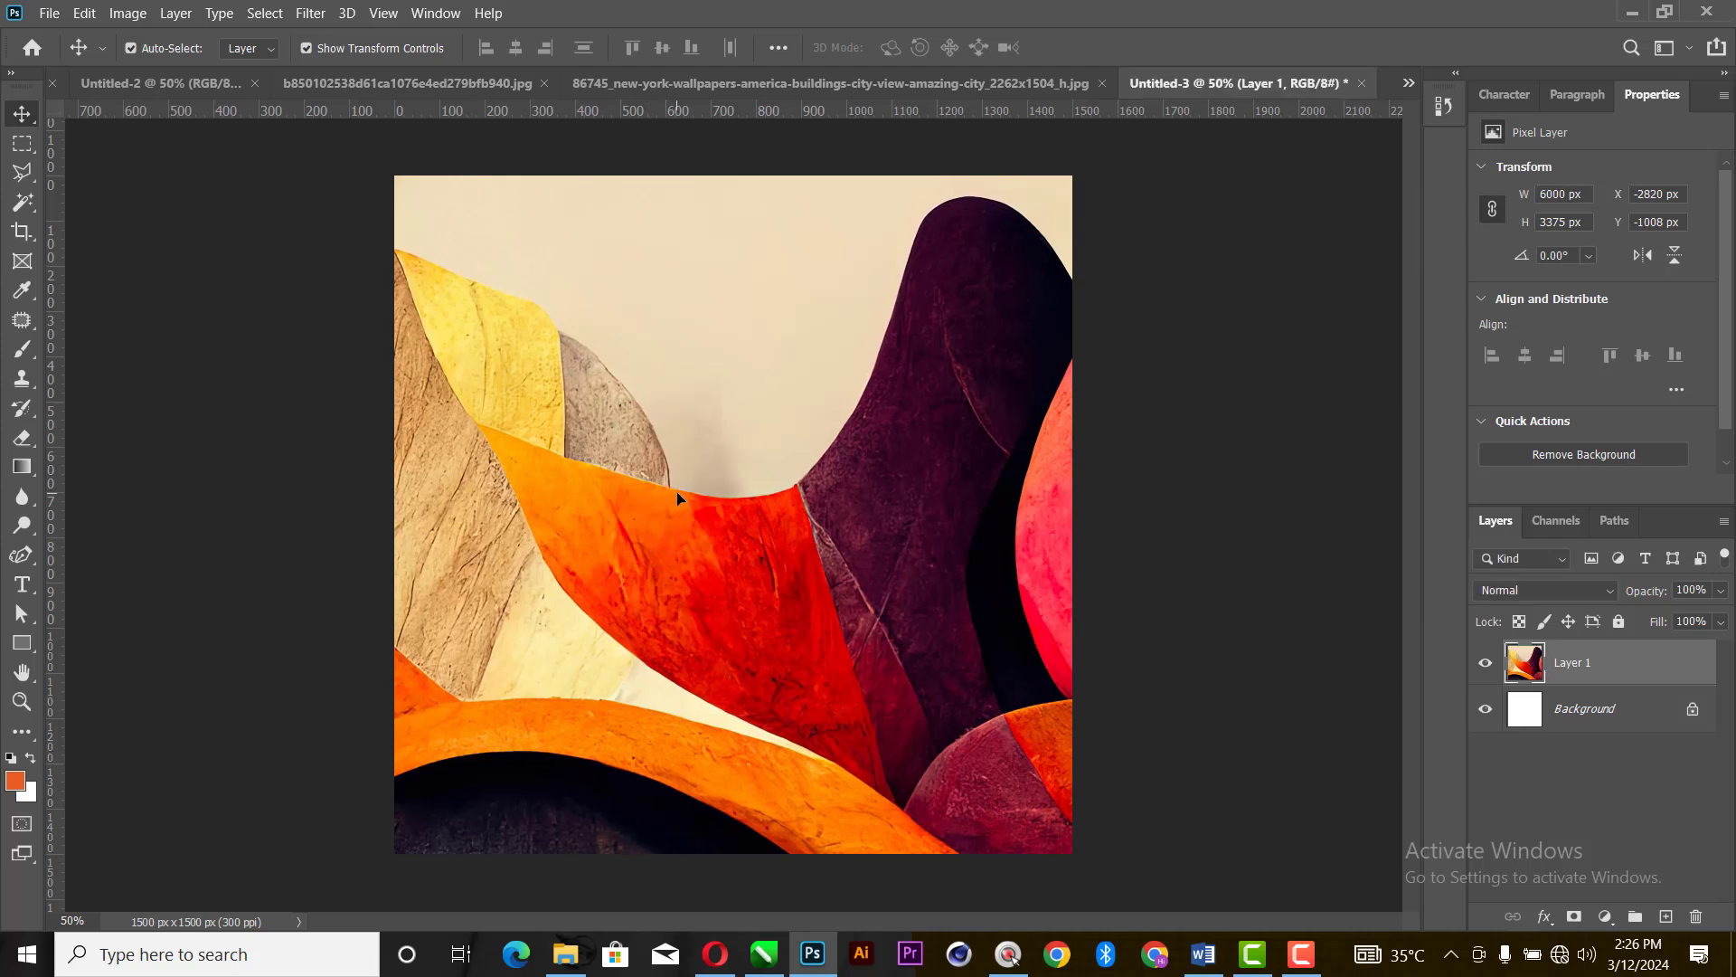
key("ctrl+minus")
key("ctrl+minus")
key("ctrl+minus")
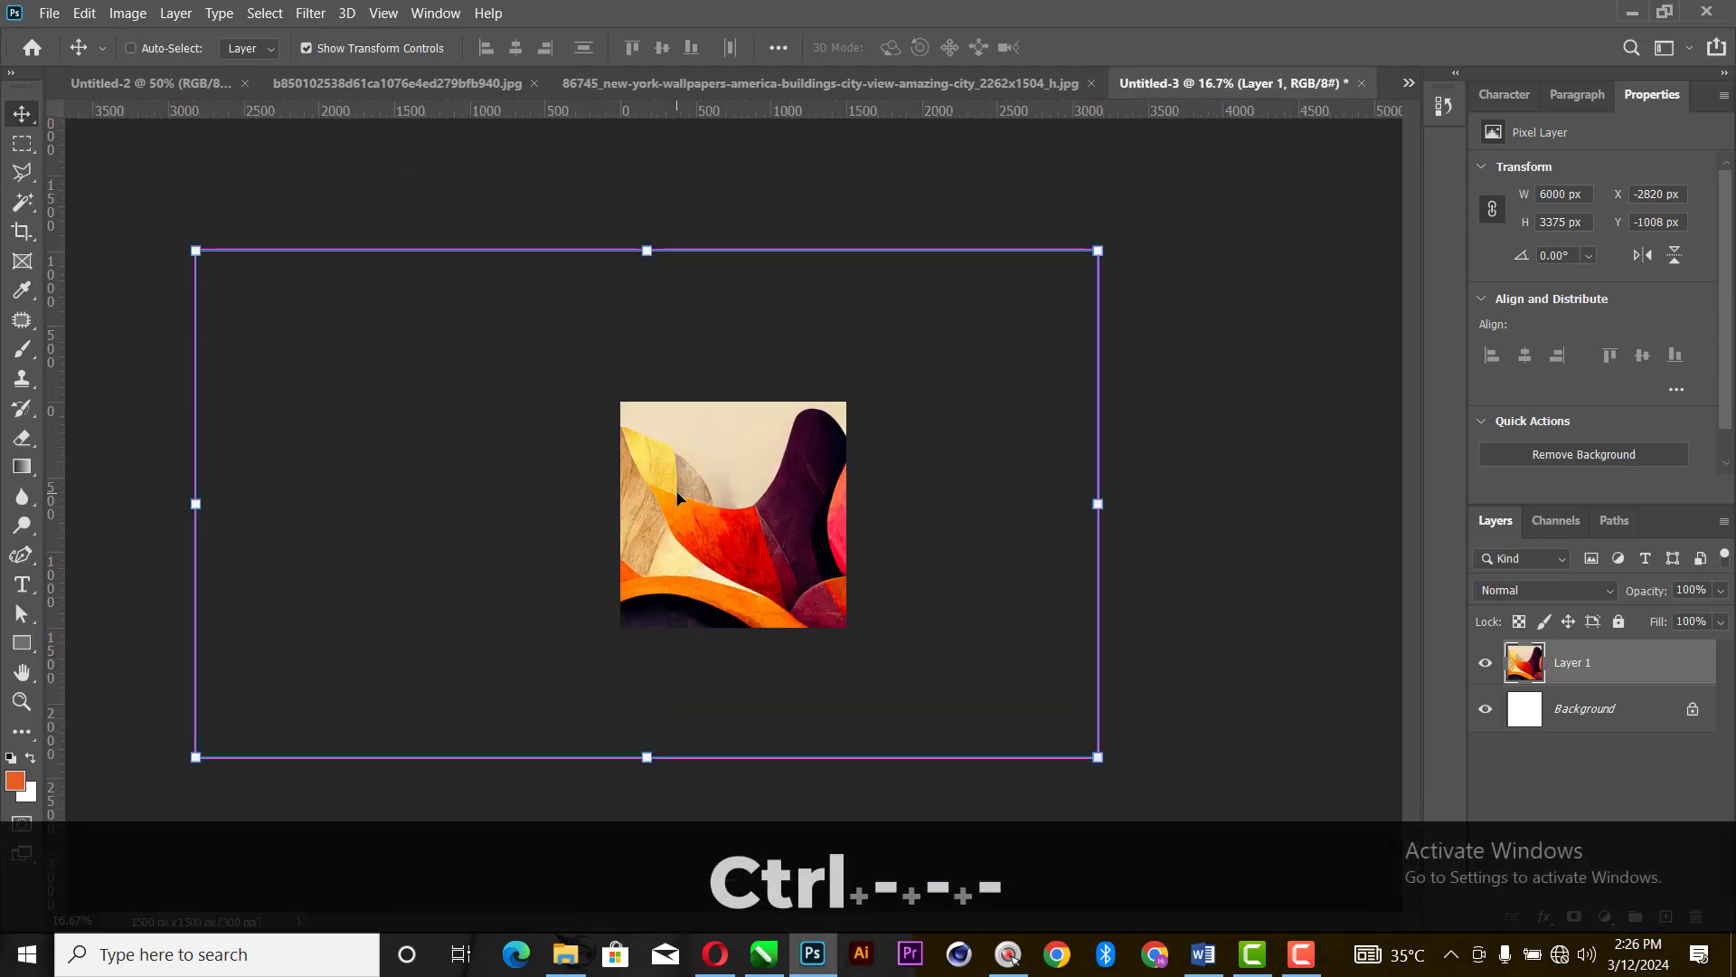
key("ctrl+minus")
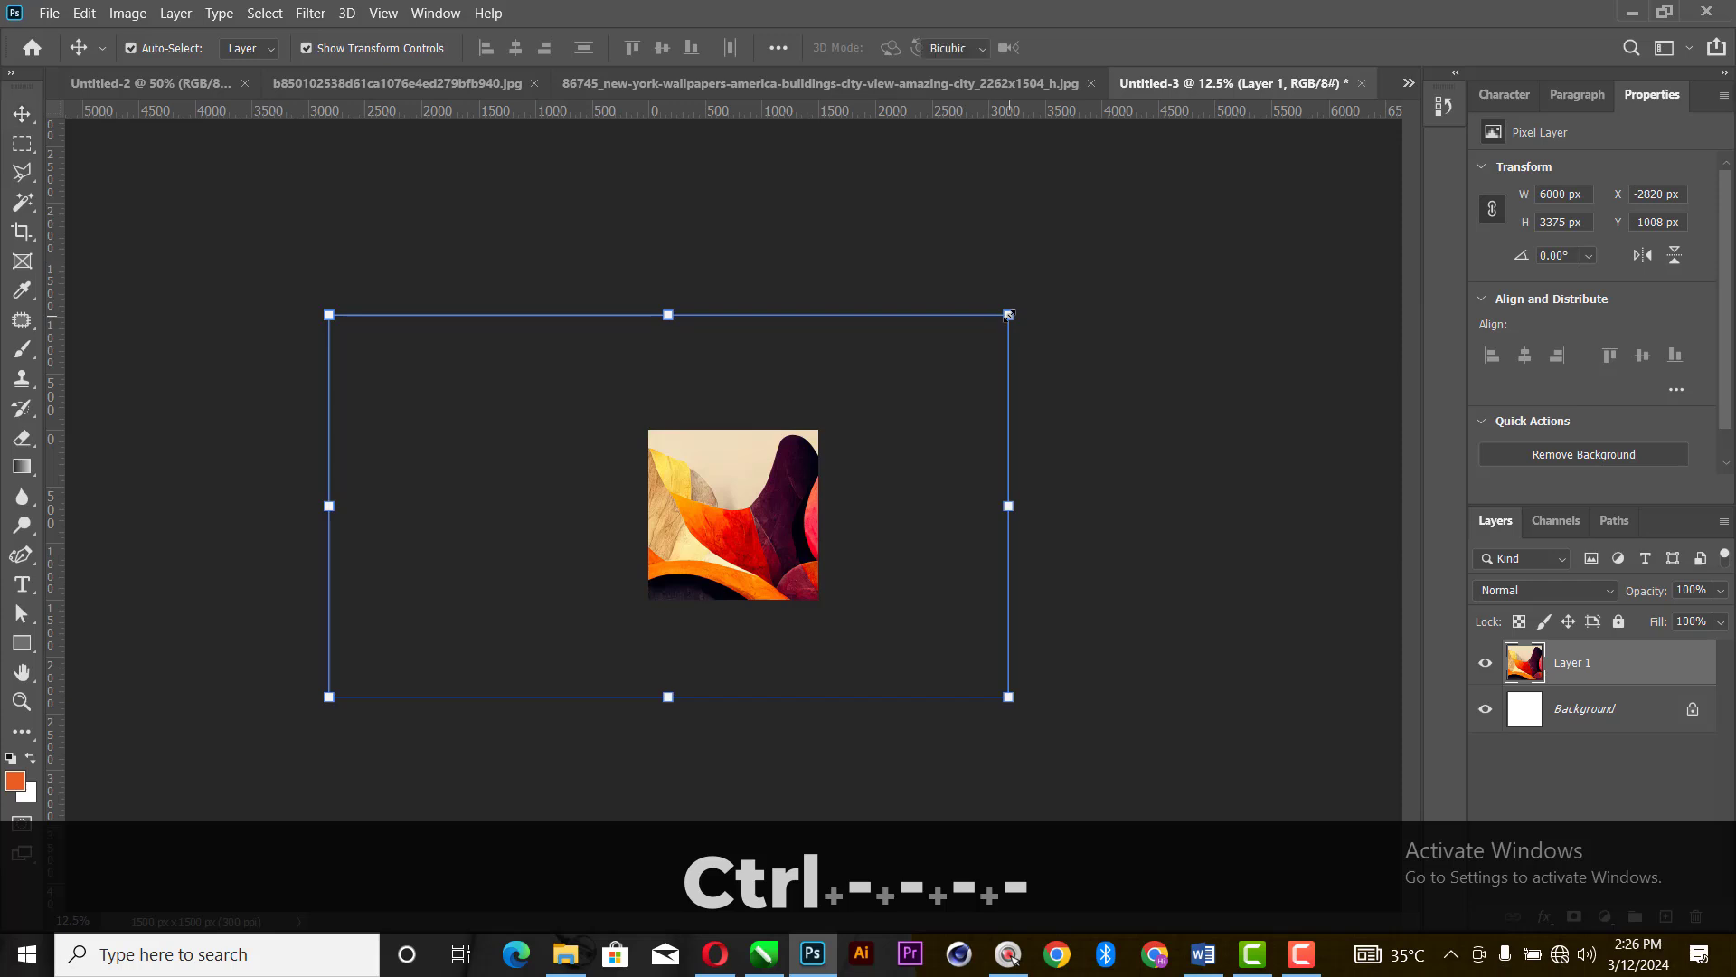
left_click_drag(1067, 275, 848, 769)
key("shift")
left_click_drag(757, 572, 814, 323)
left_click_drag(753, 472, 668, 493)
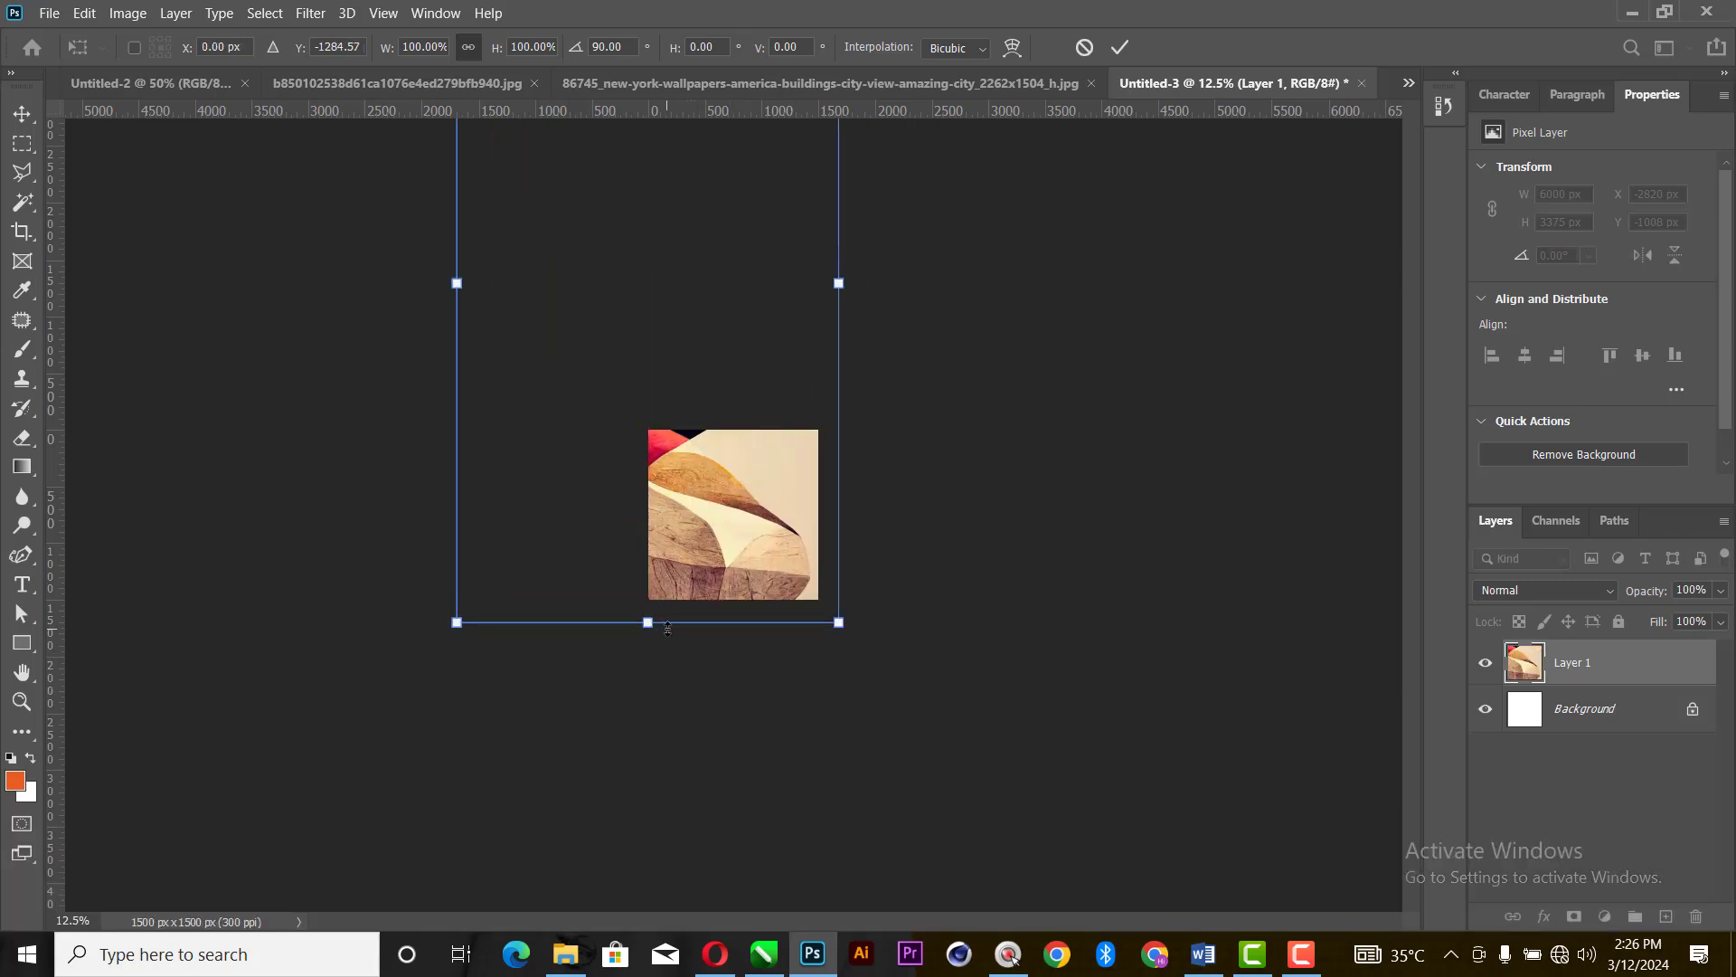
- Enlarge the rotated painting layer to about 4425 × 7867 px and shift it so its tan curved shapes fill the canvas
left_click_drag(648, 622, 594, 832)
left_click_drag(694, 520, 717, 398)
left_click(1119, 43)
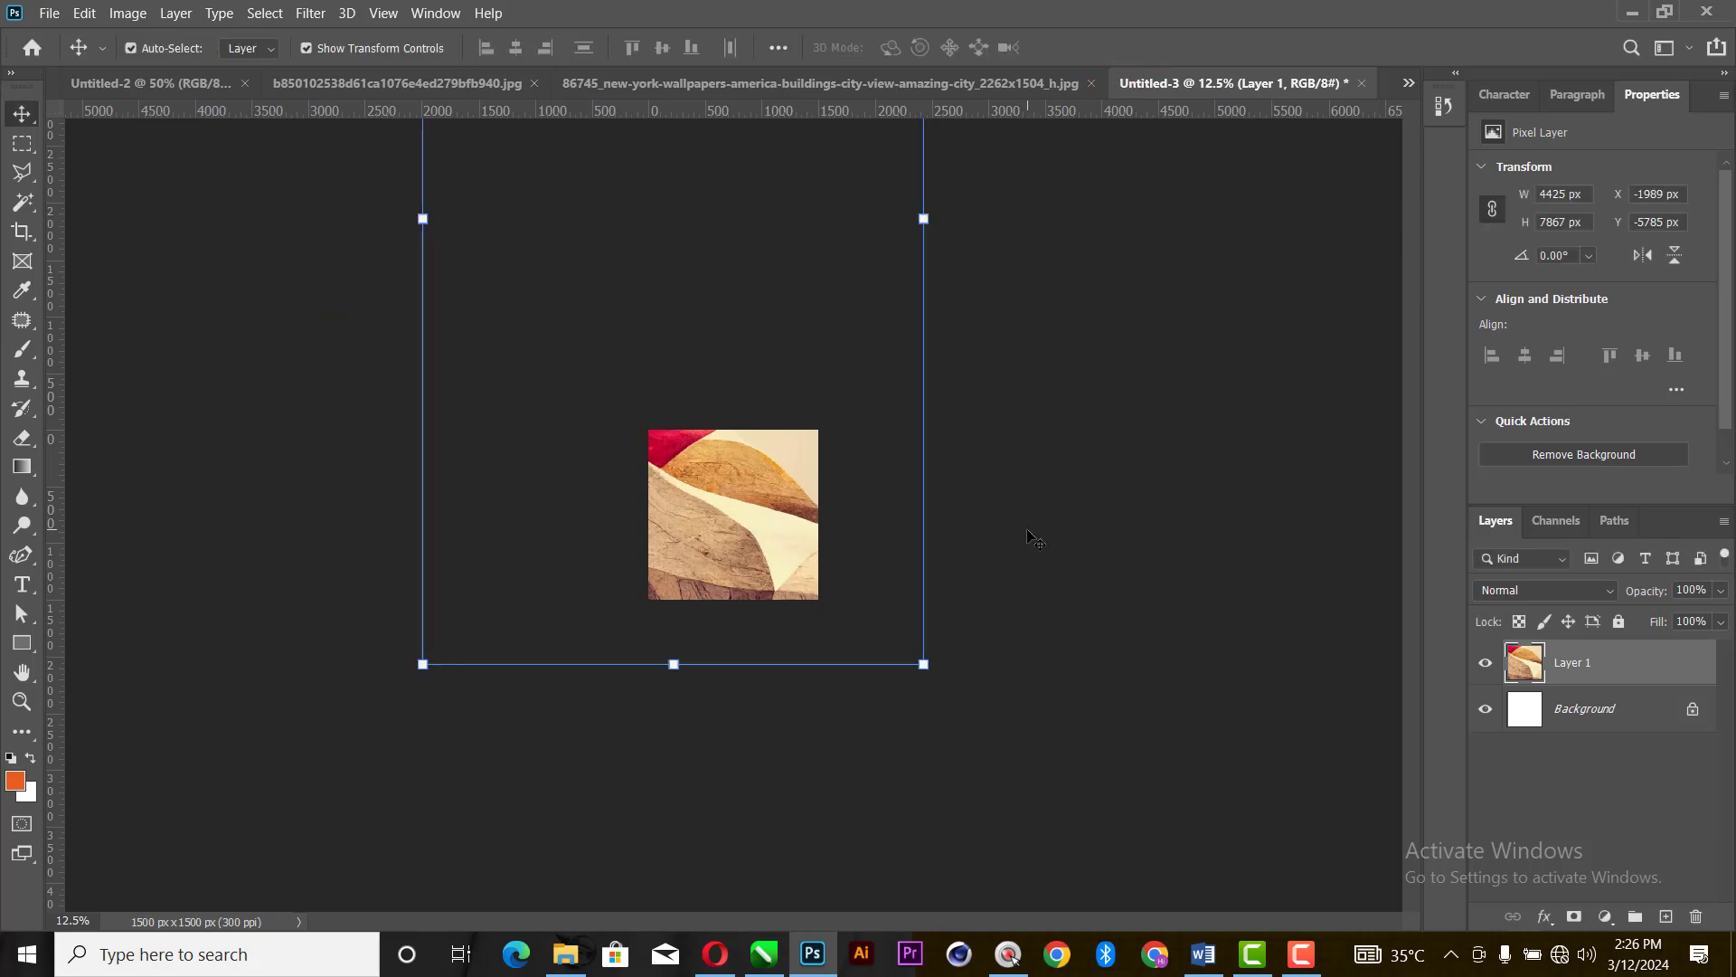
- Apply a Gaussian Blur with a radius of 124.4 pixels to the abstract painting layer
left_click(310, 12)
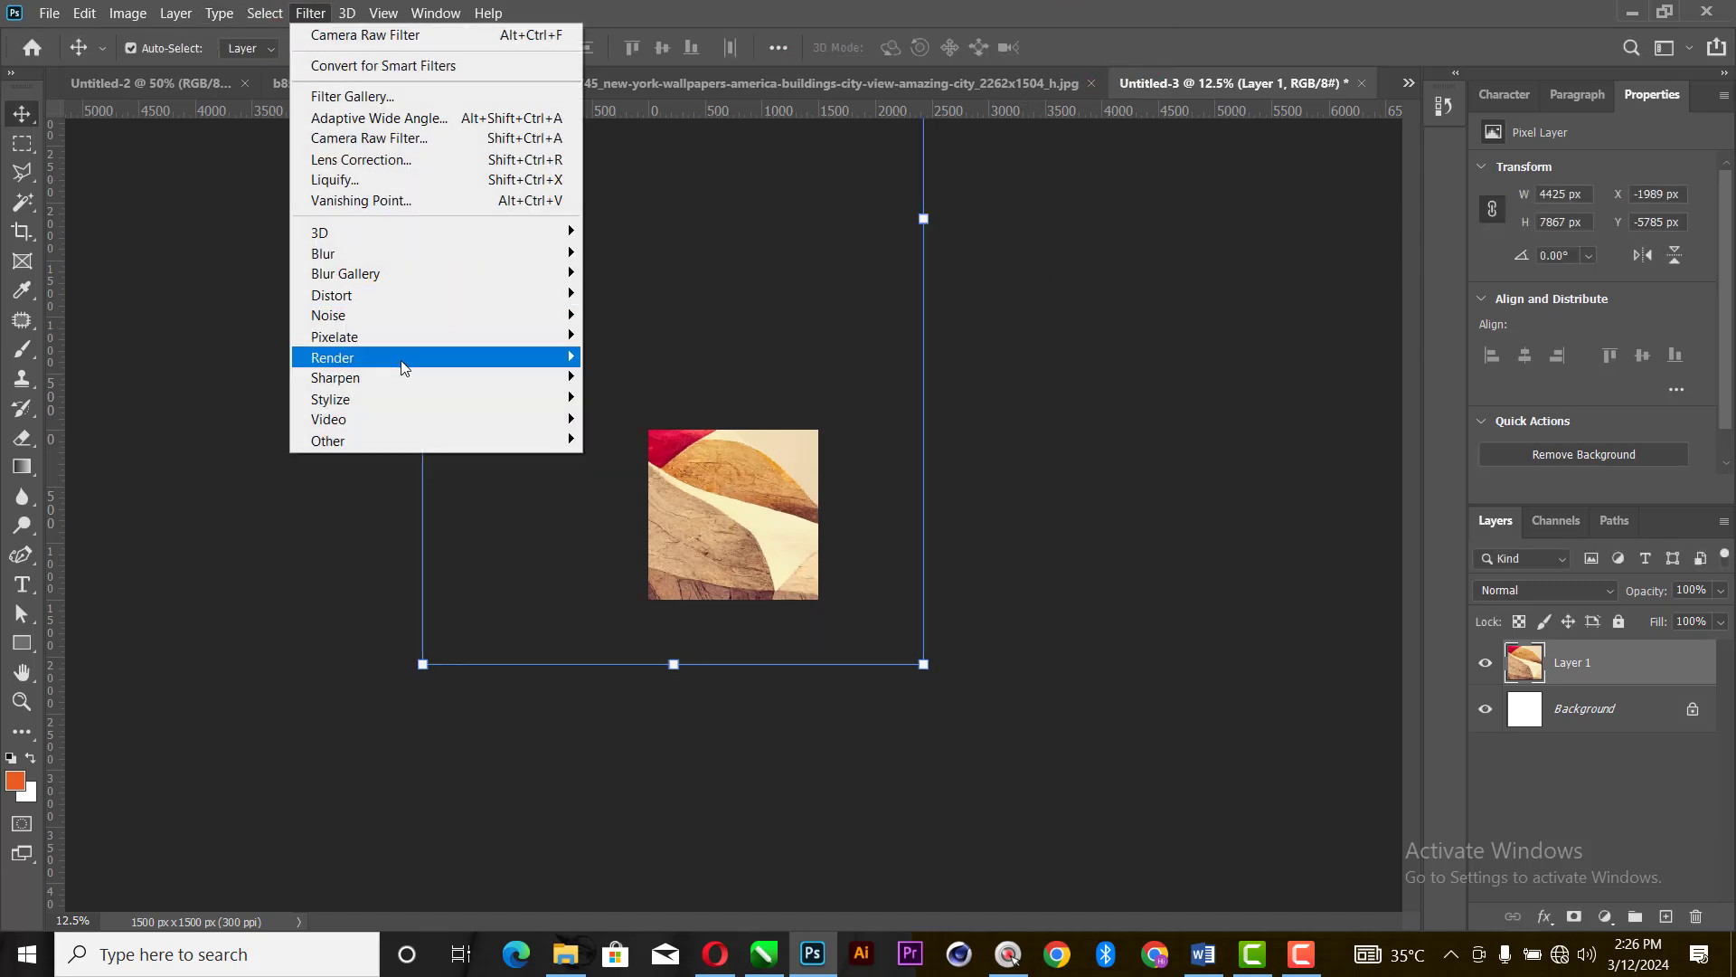
mouse_move(402, 262)
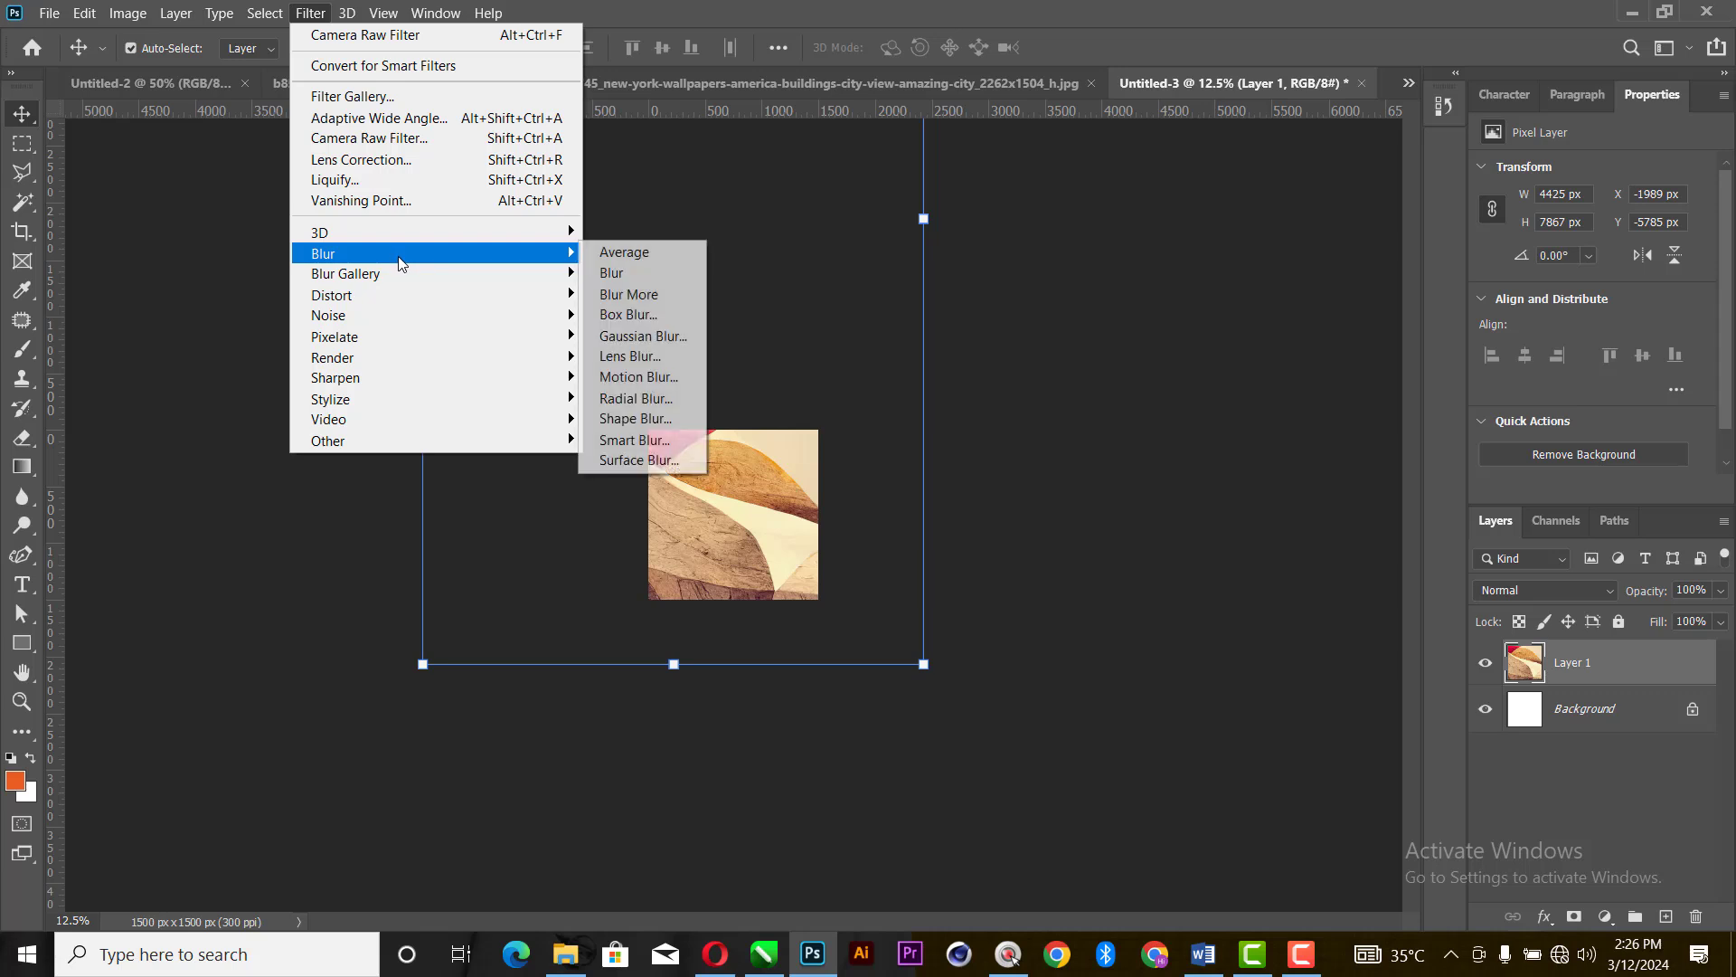
left_click(649, 336)
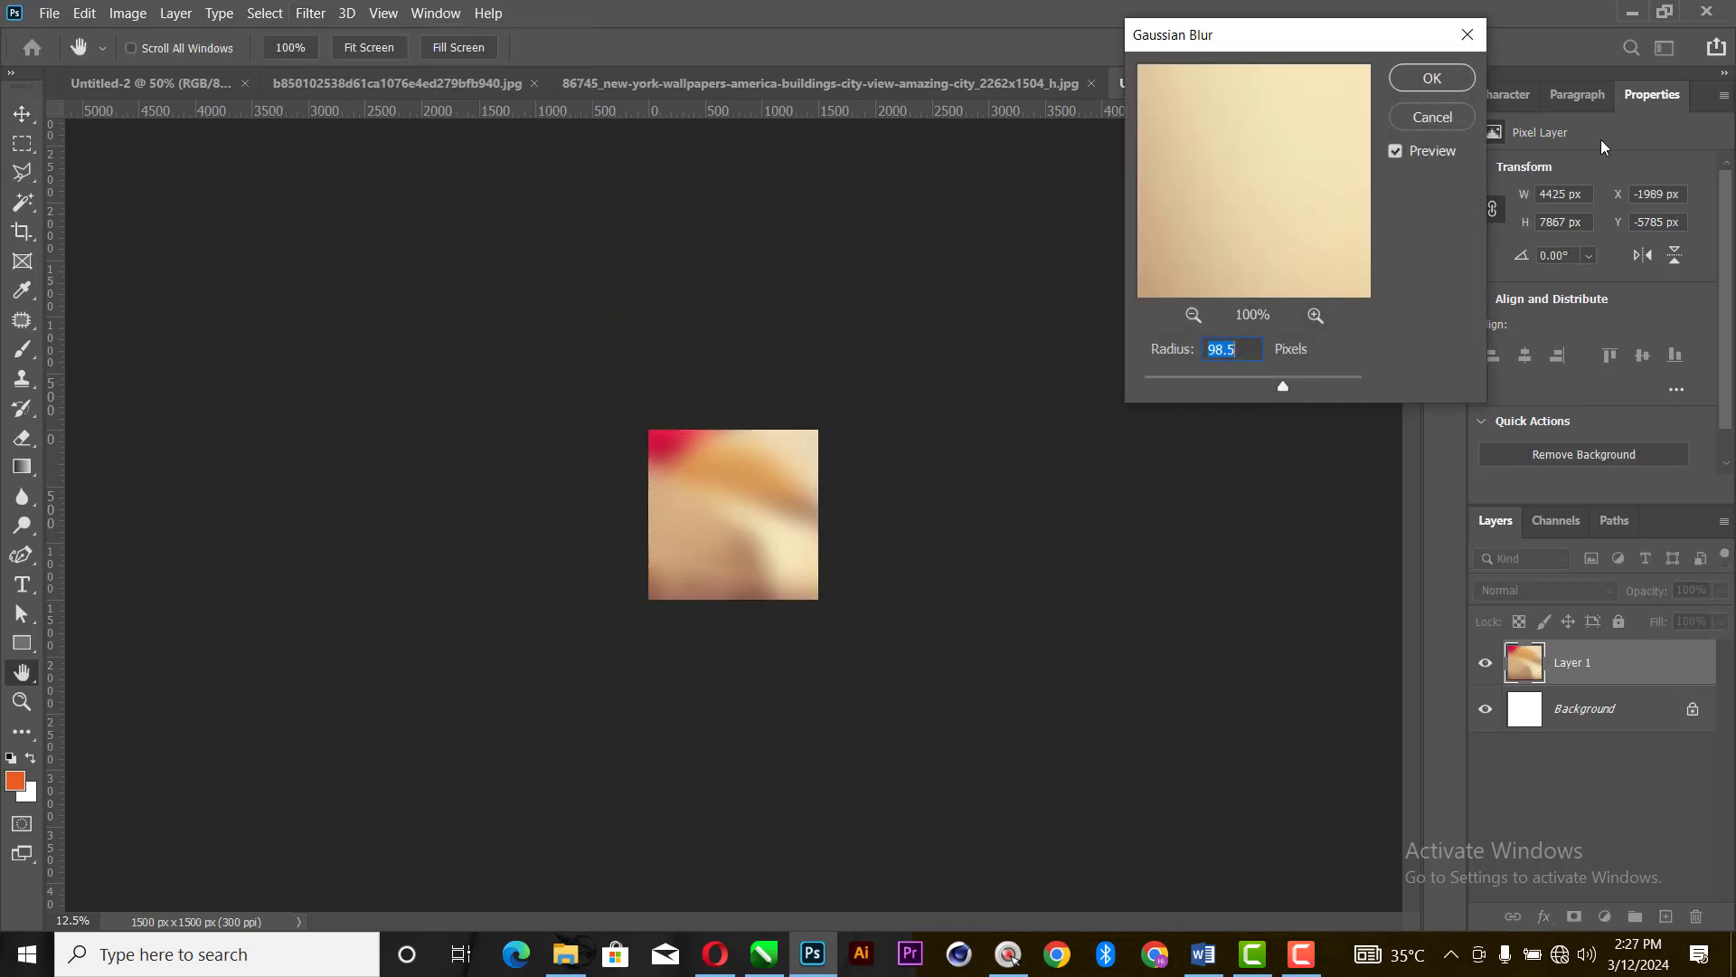
left_click(1294, 378)
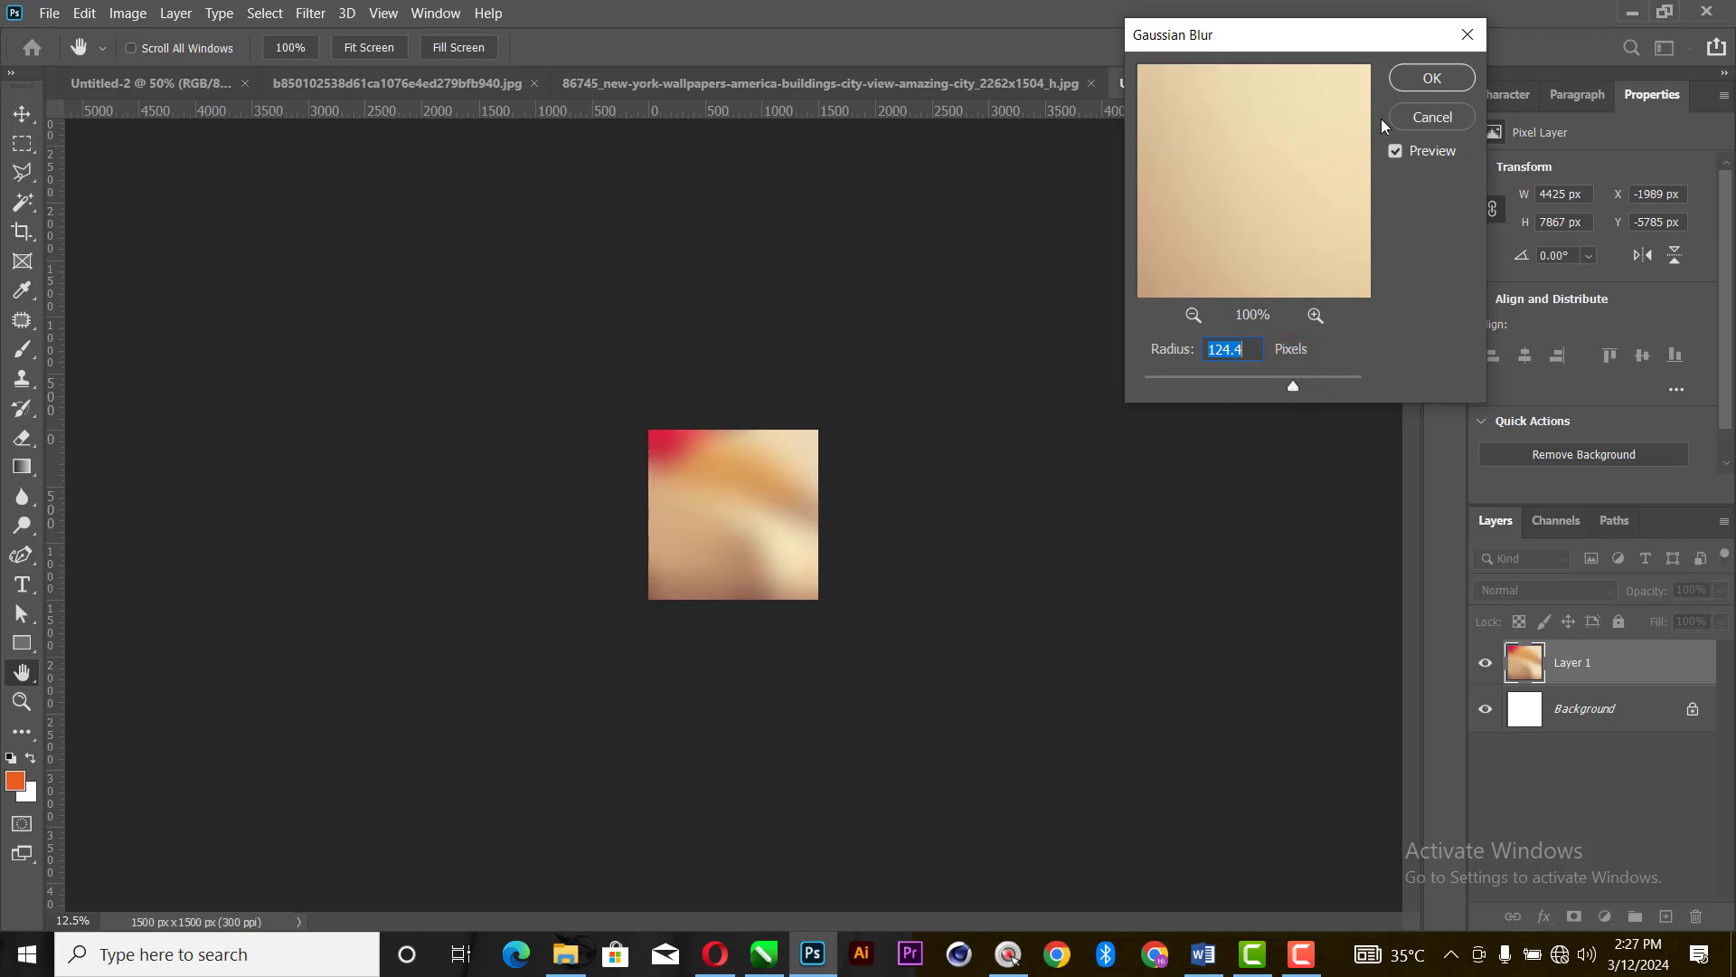
left_click(1430, 79)
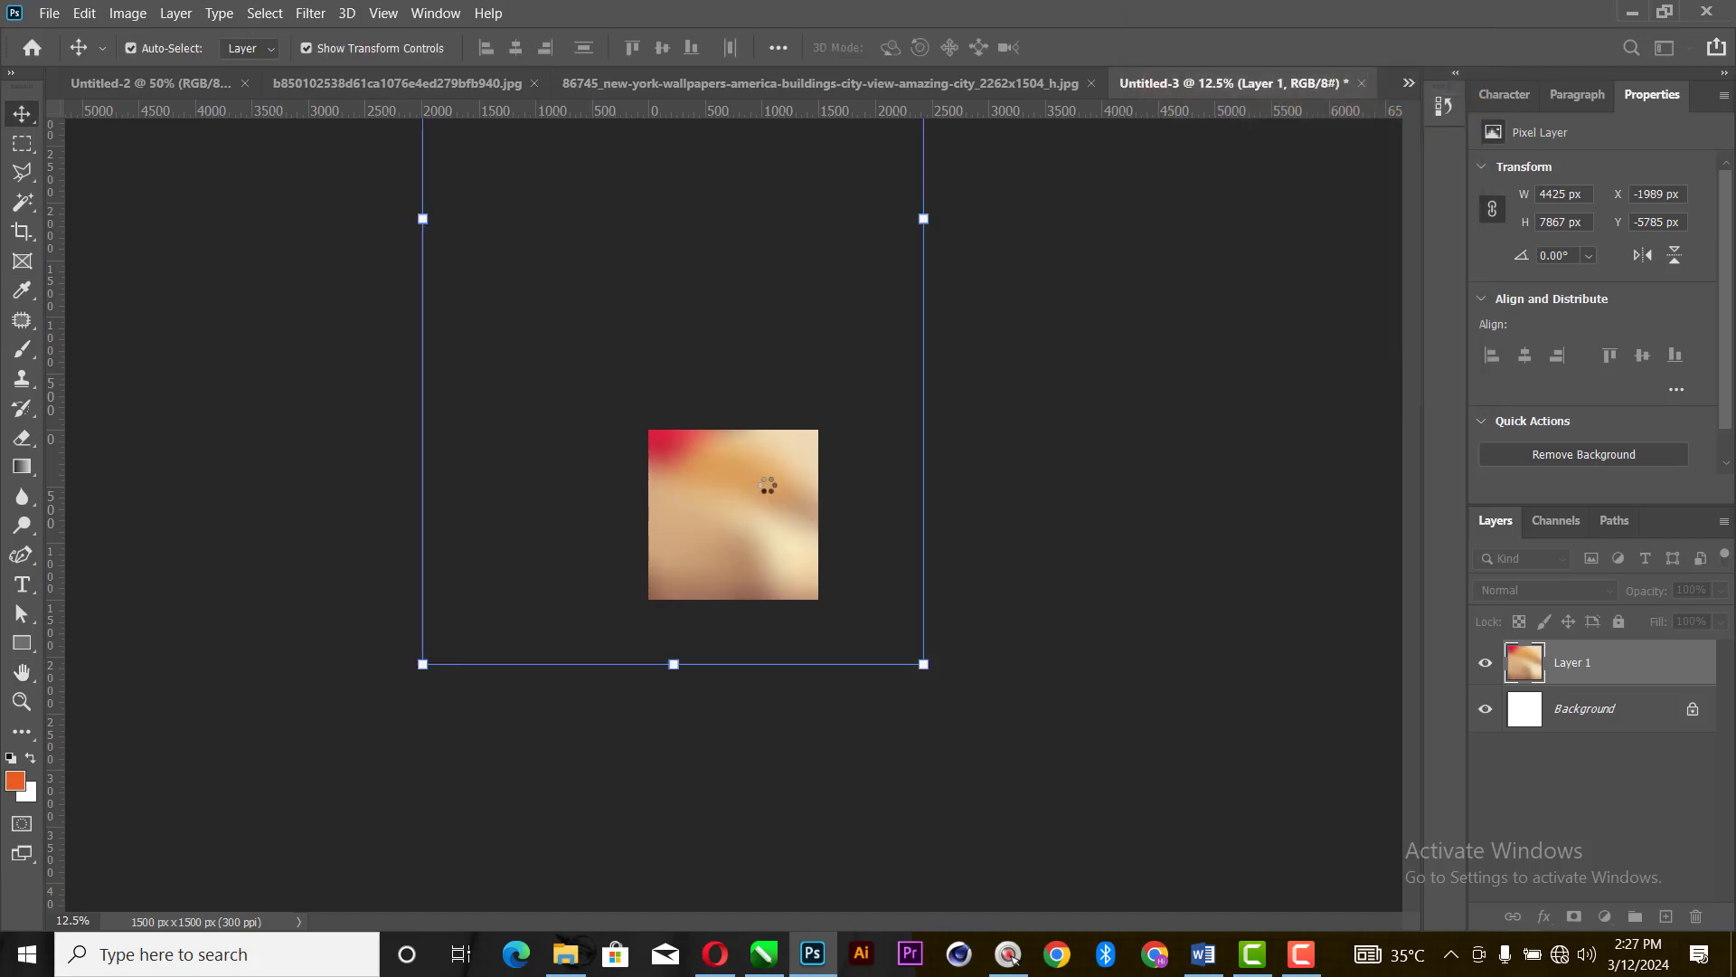
- Move the blurred painting layer to about X -2356 px, Y -5705 px, then deselect it and fit the canvas in view
left_click_drag(794, 496, 730, 520)
left_click(1019, 468)
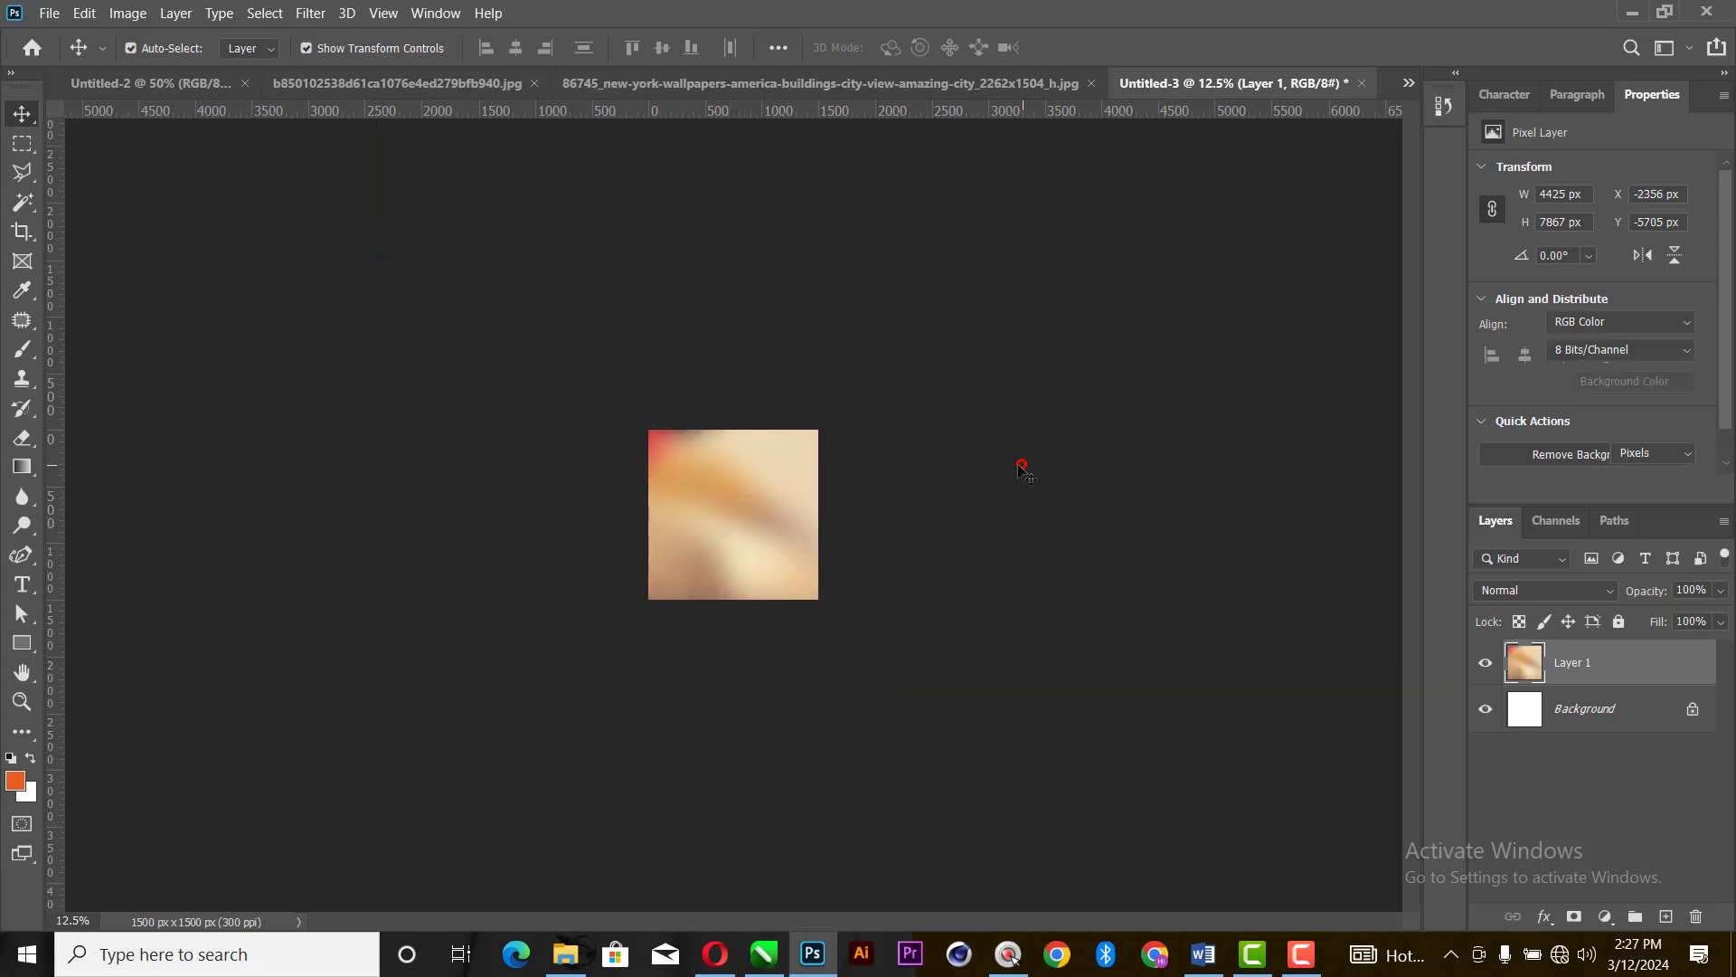
left_click(774, 507)
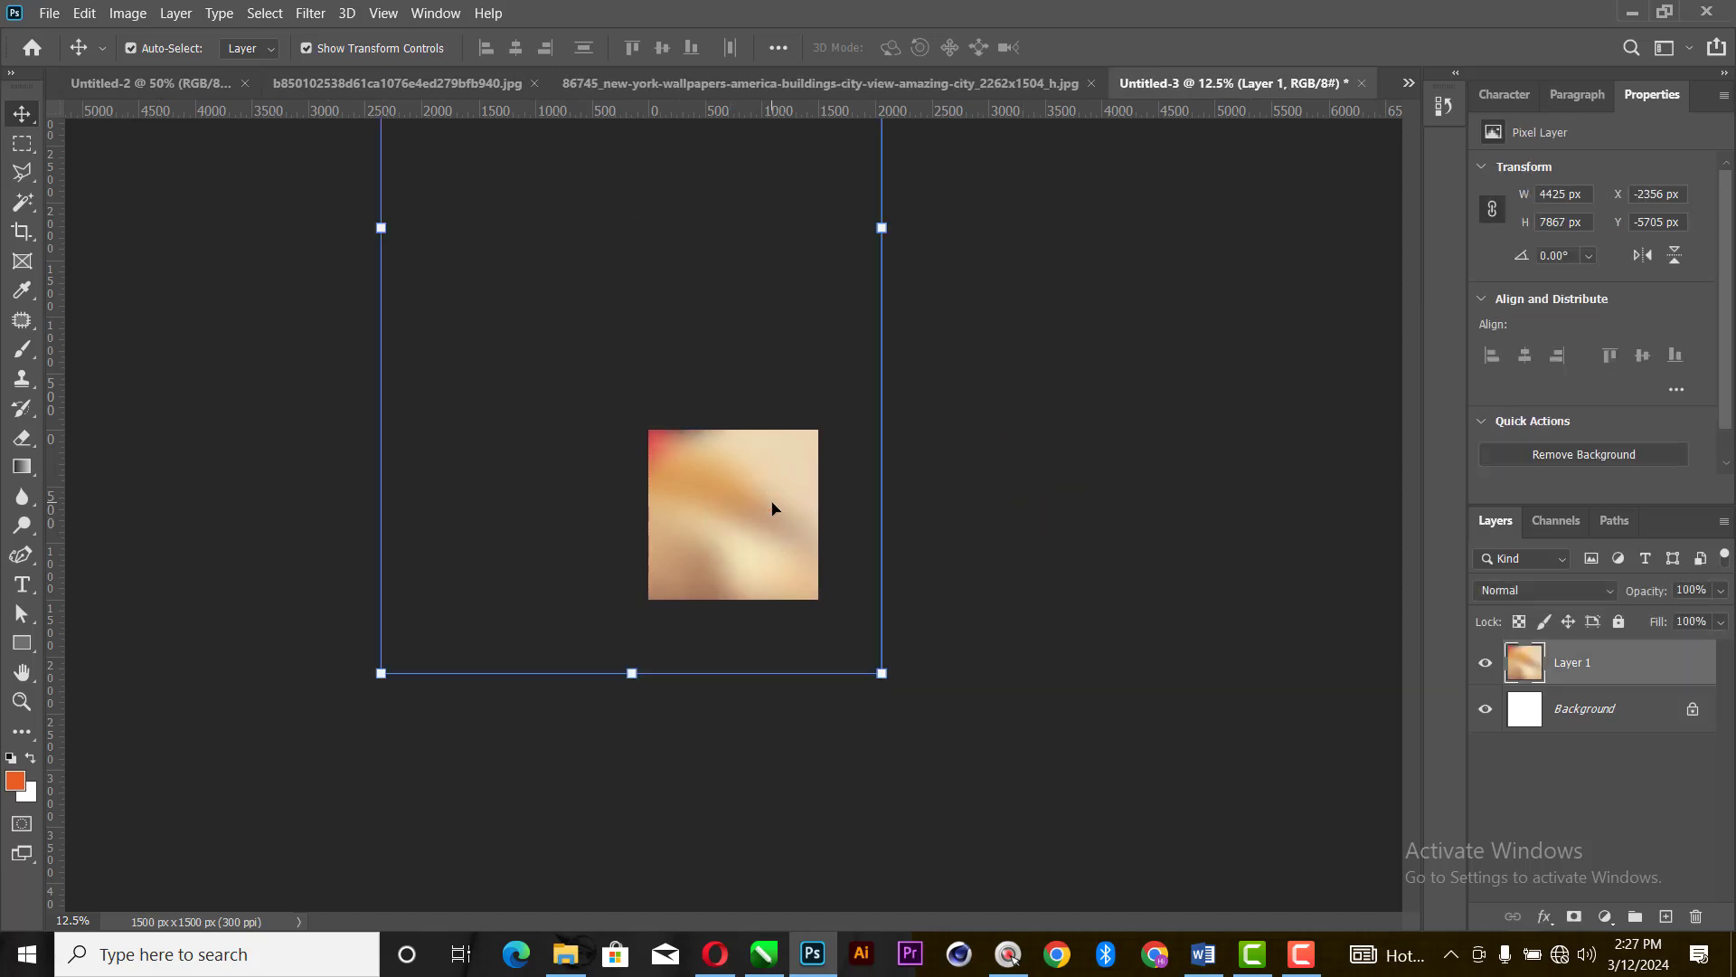
key("ctrl+0")
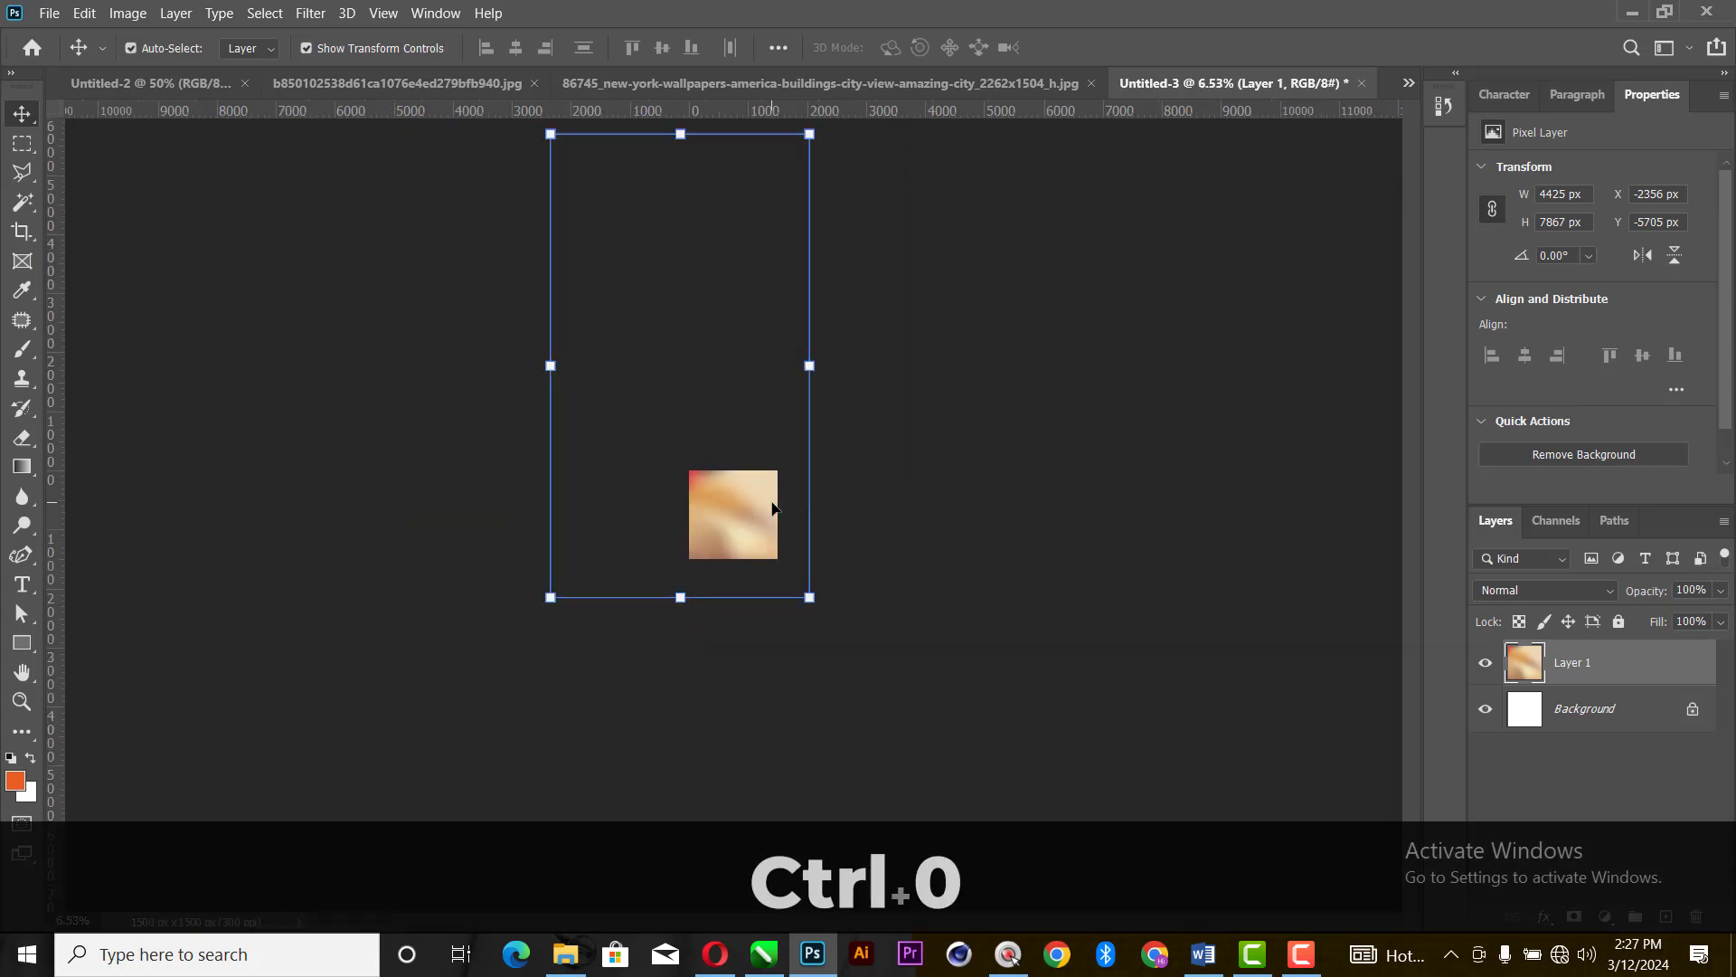
left_click(927, 484)
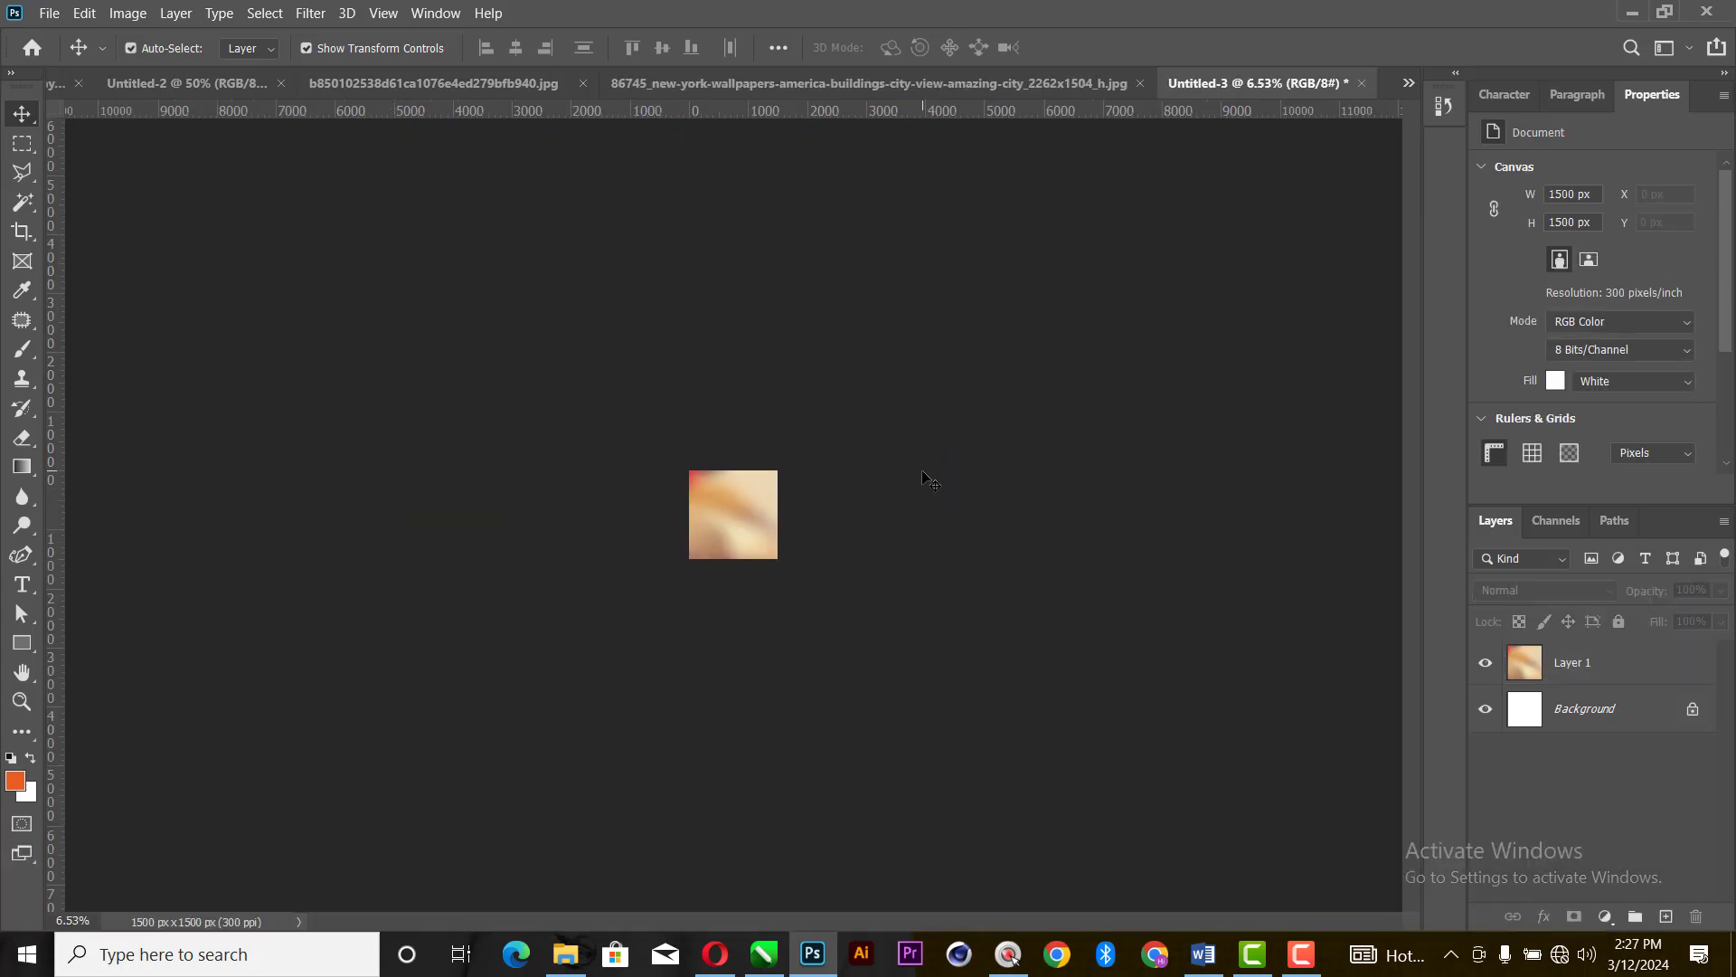
key("ctrl+0")
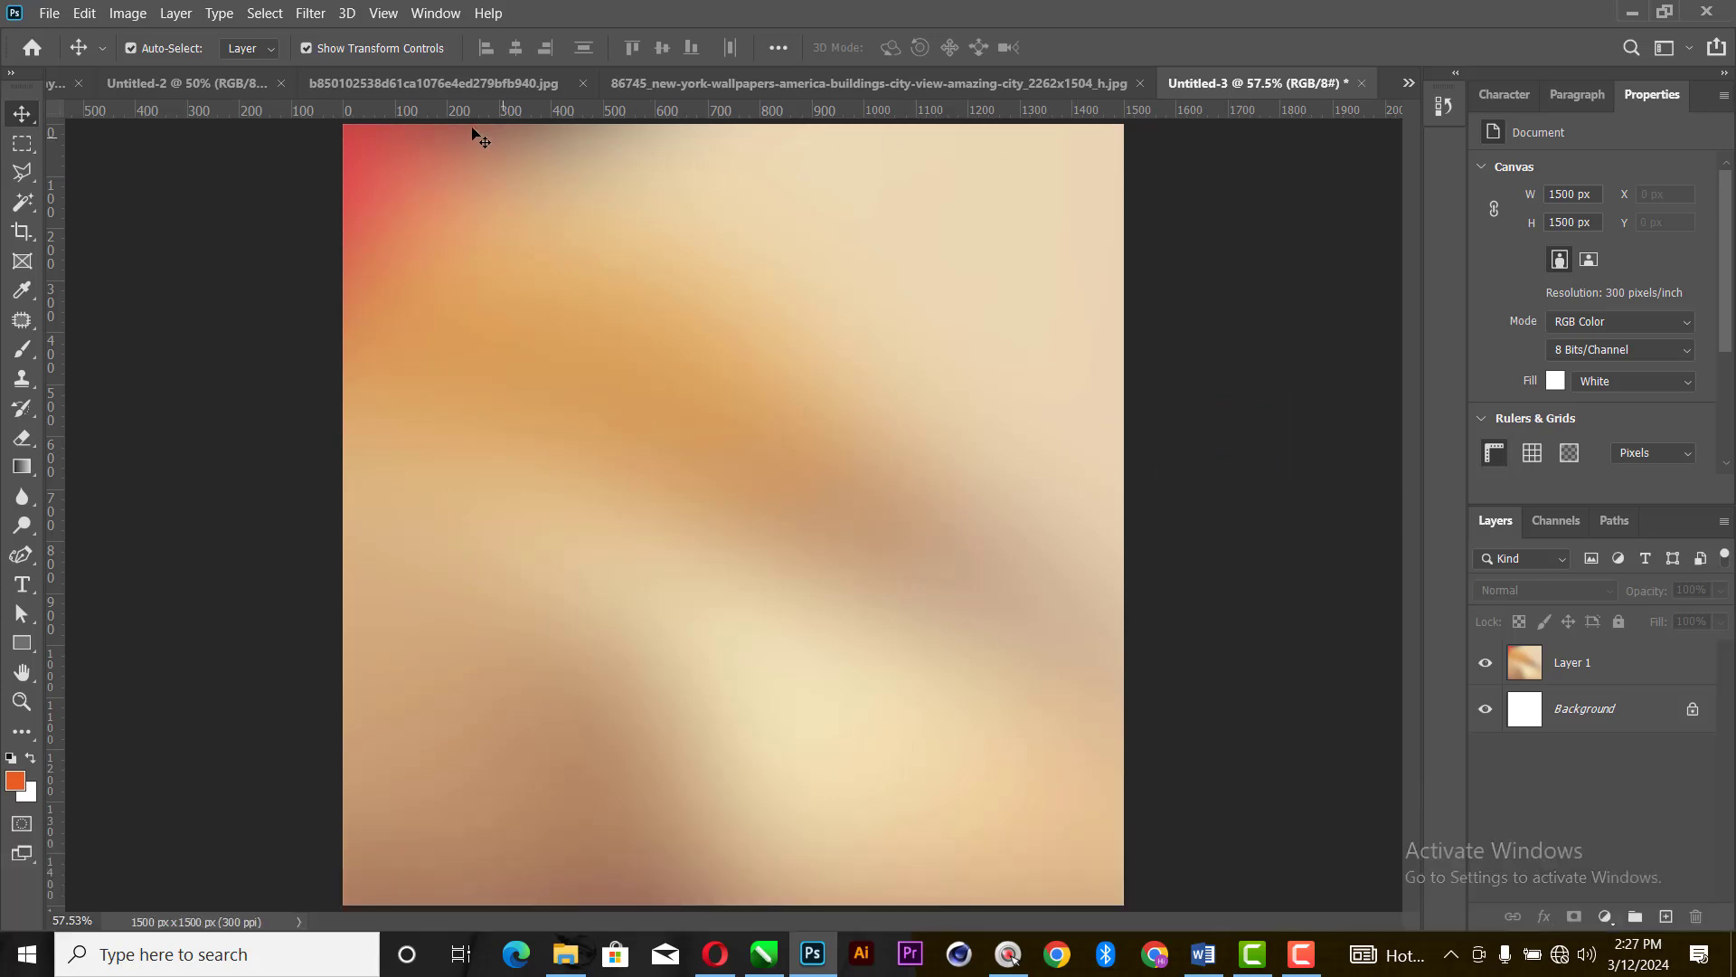
- Copy the stage lights image into the Untitled-3 document as a new layer and close the source image
left_click(383, 79)
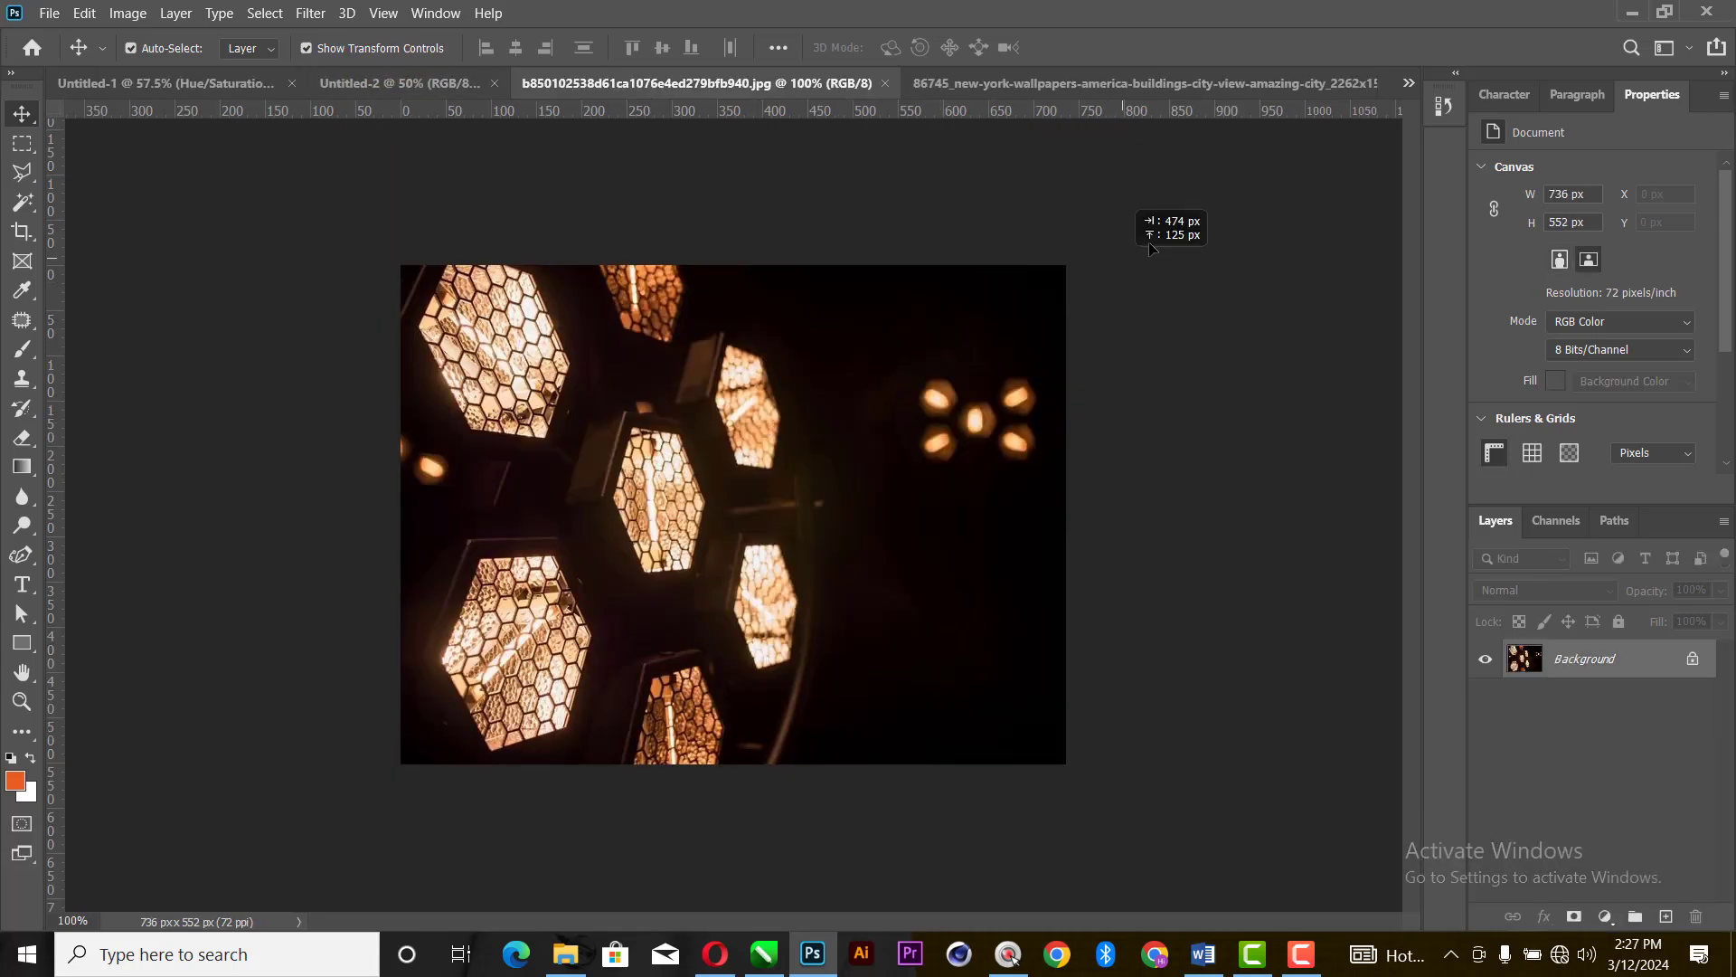
left_click(861, 308)
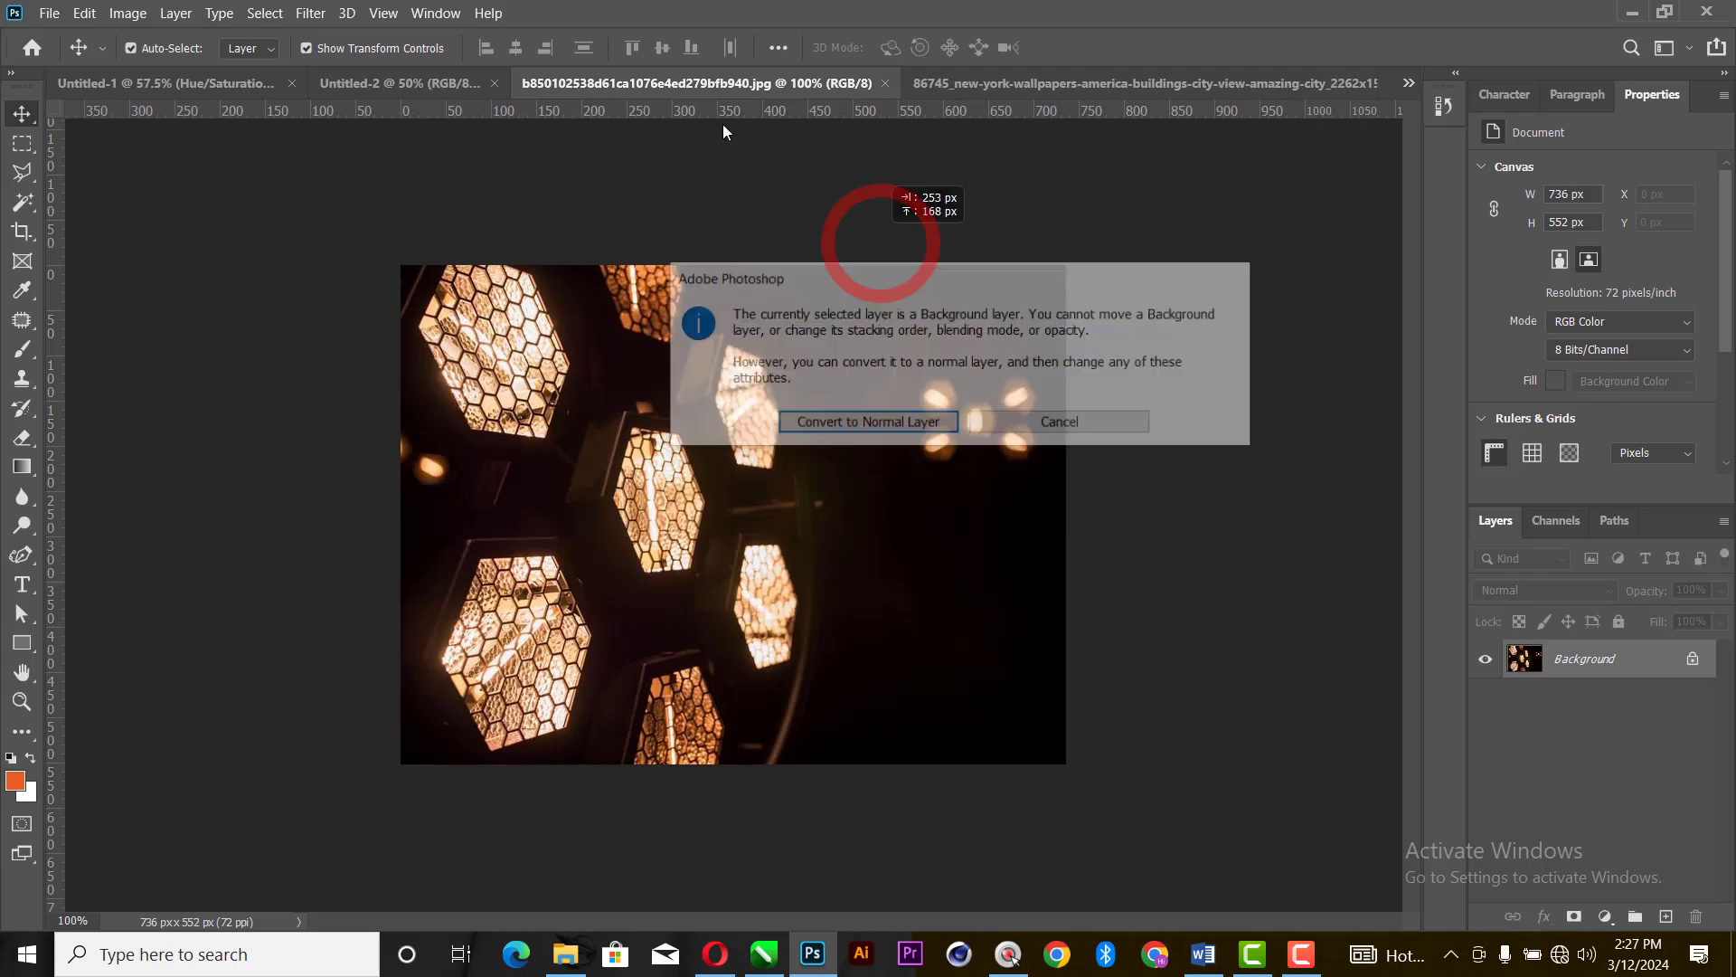
left_click(1028, 430)
left_click_drag(642, 83, 348, 351)
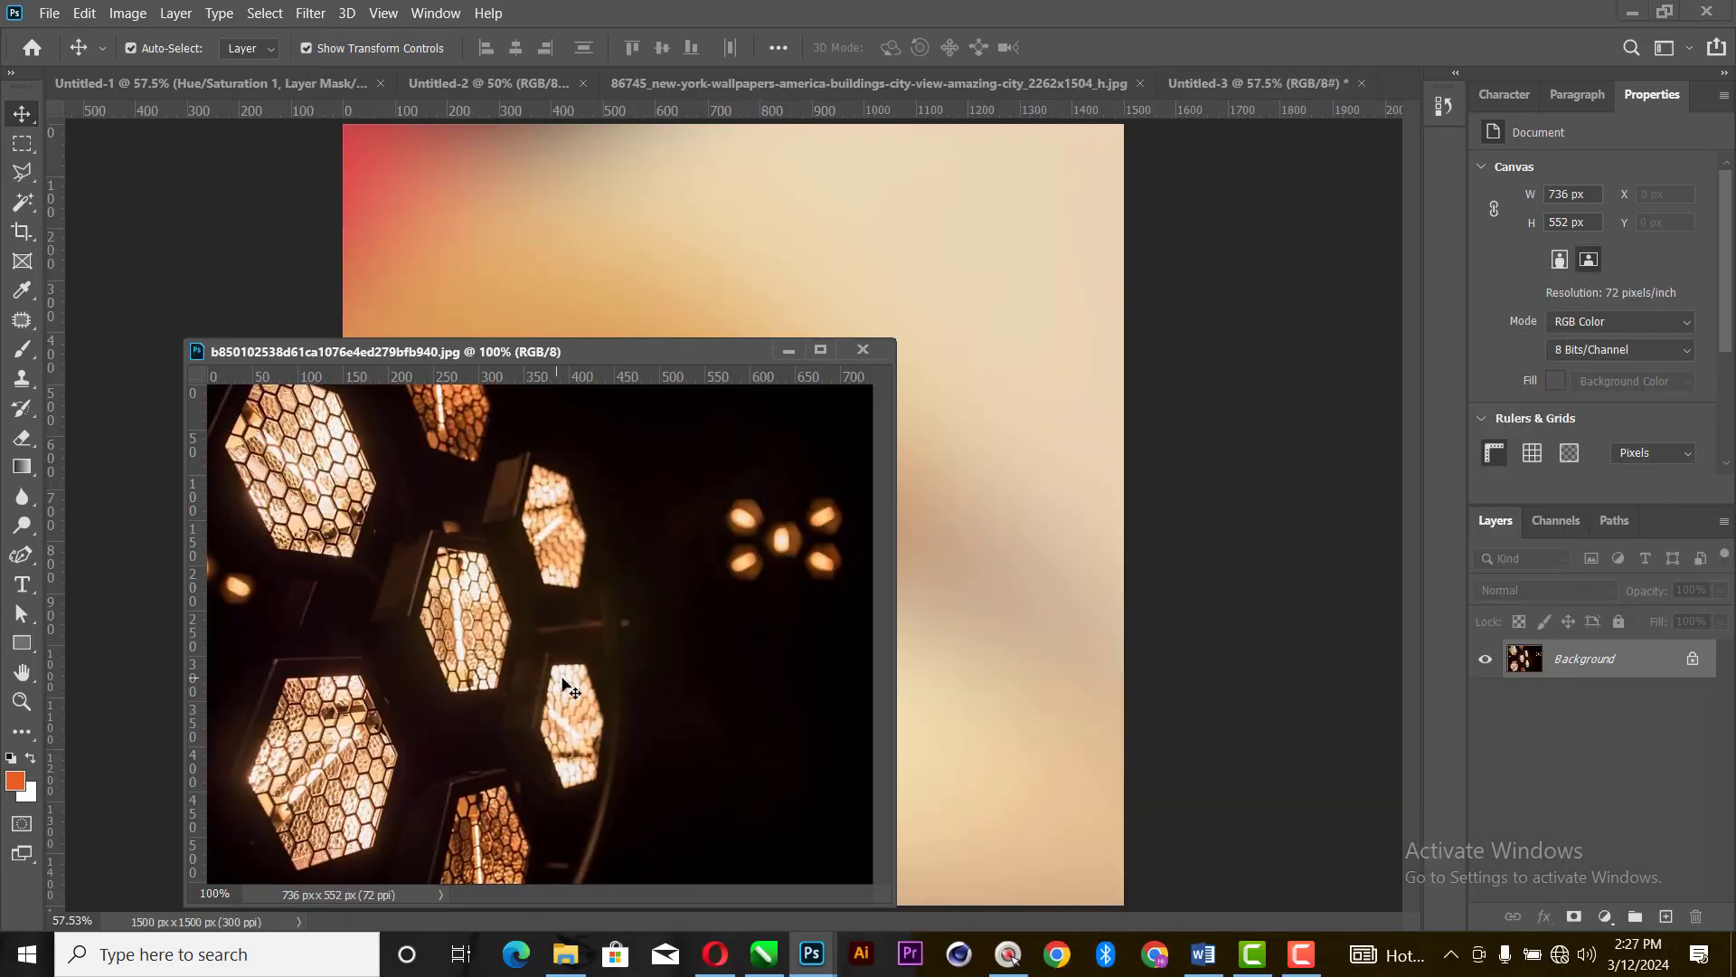
left_click_drag(565, 687, 651, 323)
left_click(863, 350)
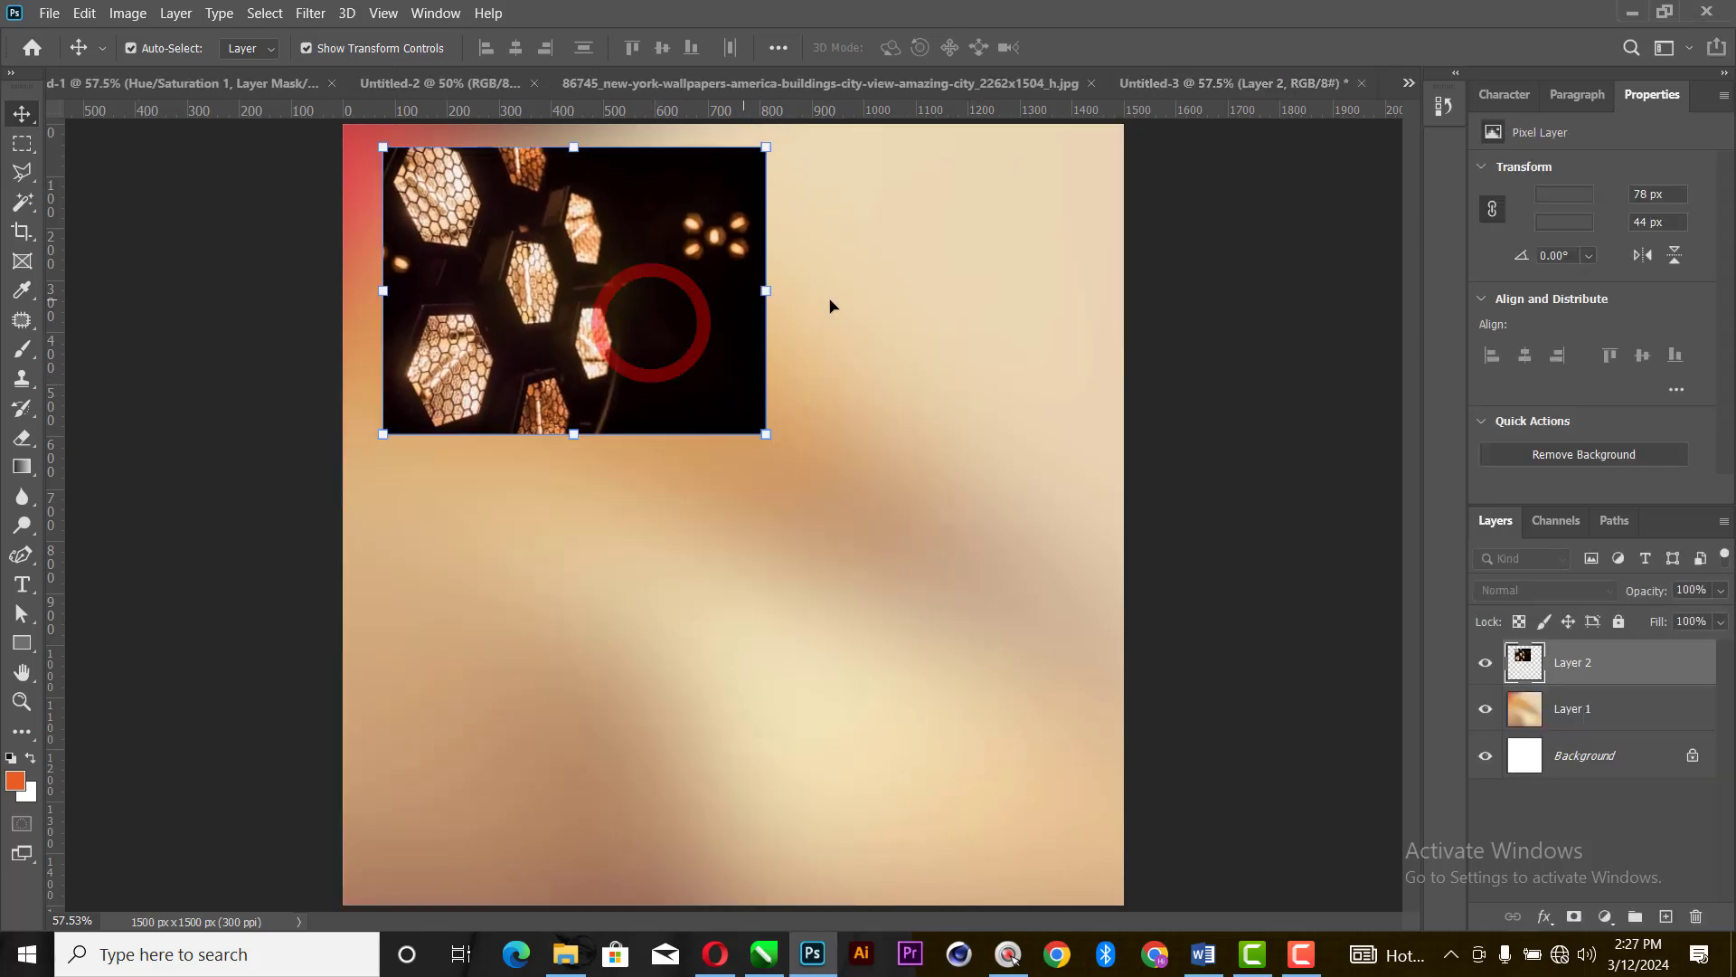
- Rotate the stage lights layer about 44°, enlarge it slightly and place it over the canvas's upper-left corner
left_click_drag(781, 296, 799, 518)
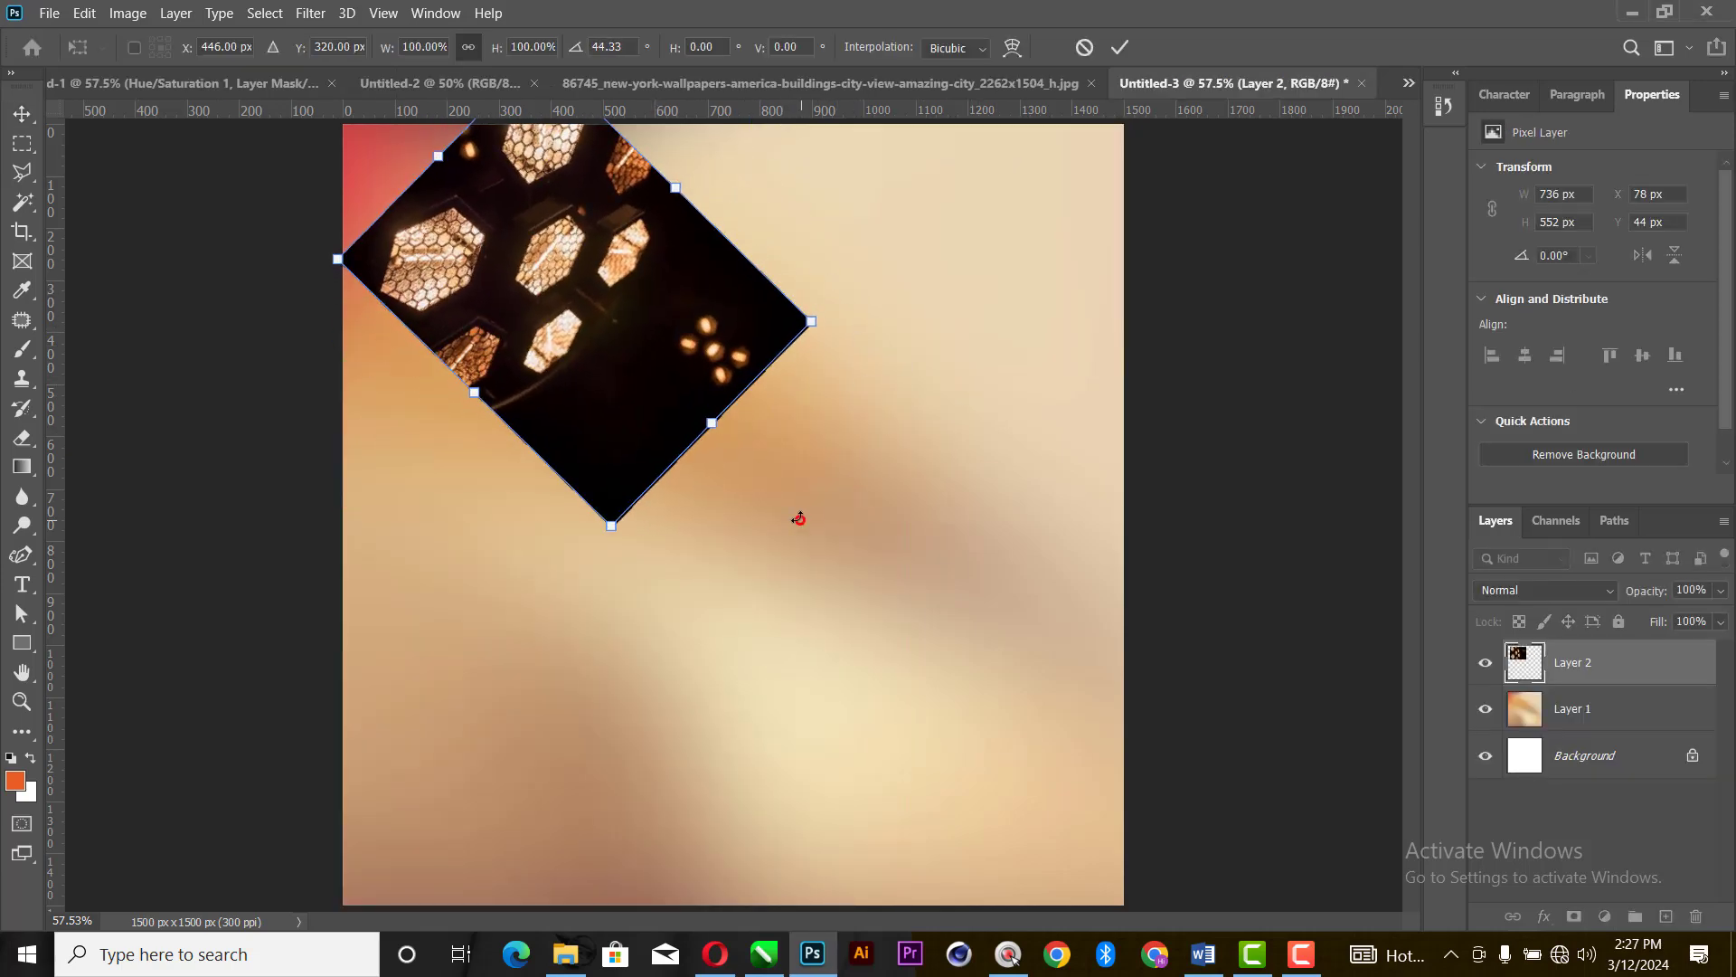
left_click_drag(655, 342, 512, 281)
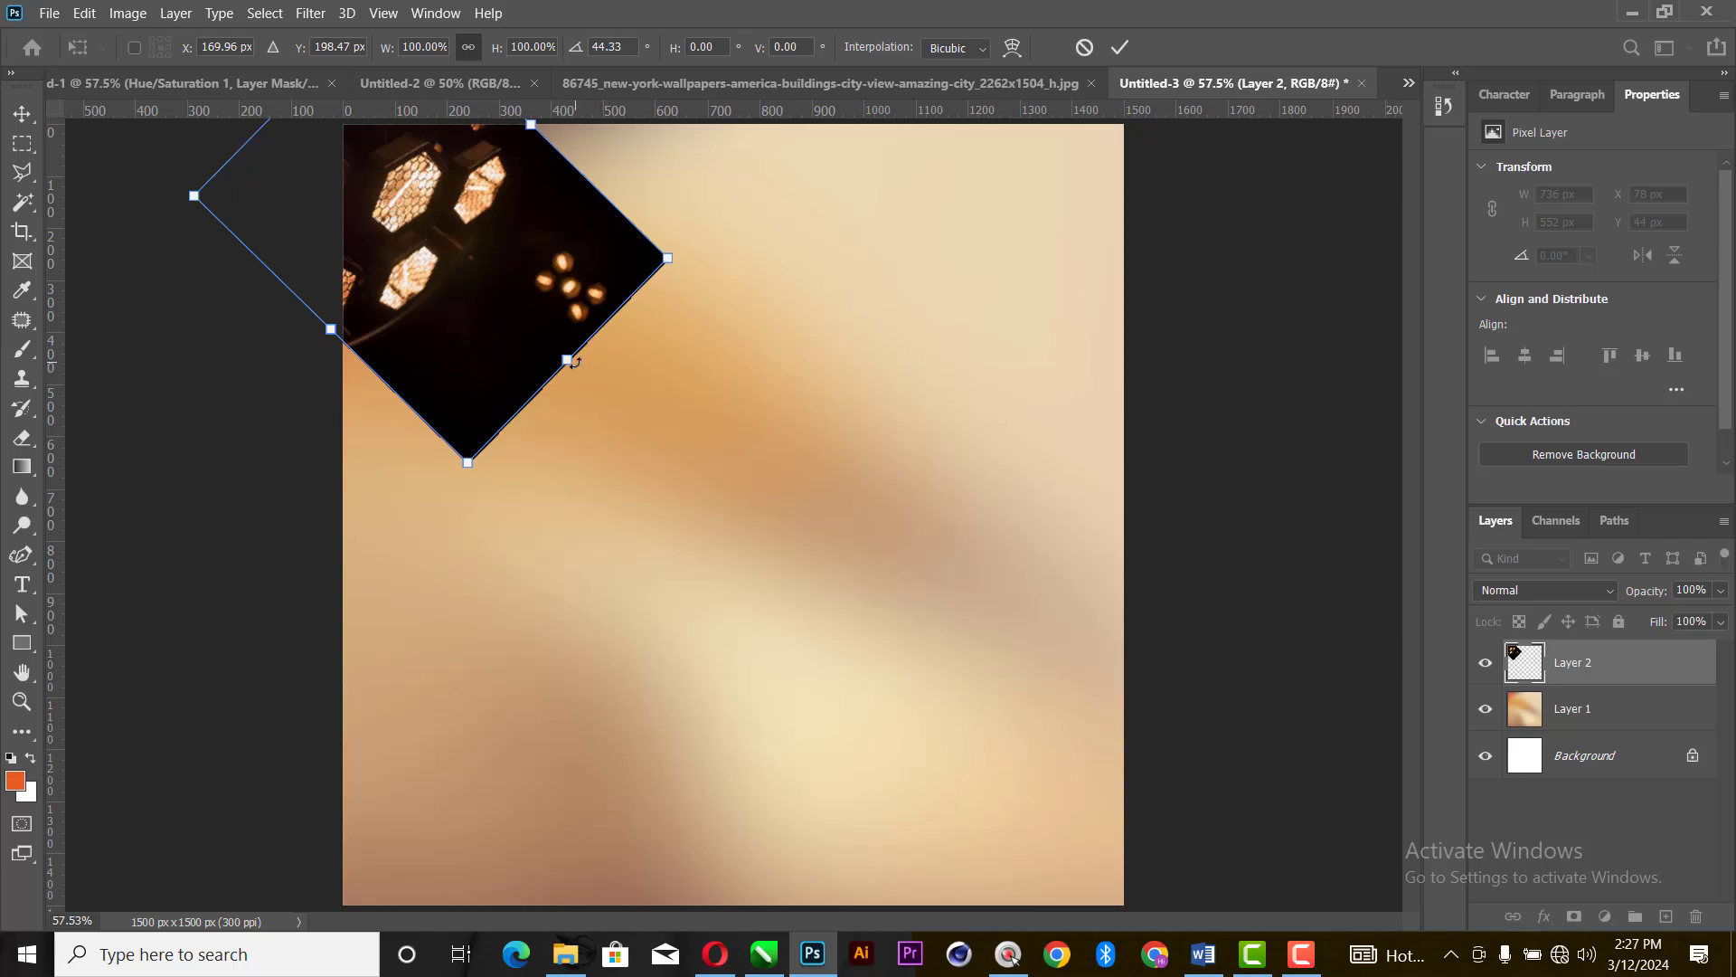
left_click_drag(572, 361, 594, 387)
left_click(1120, 48)
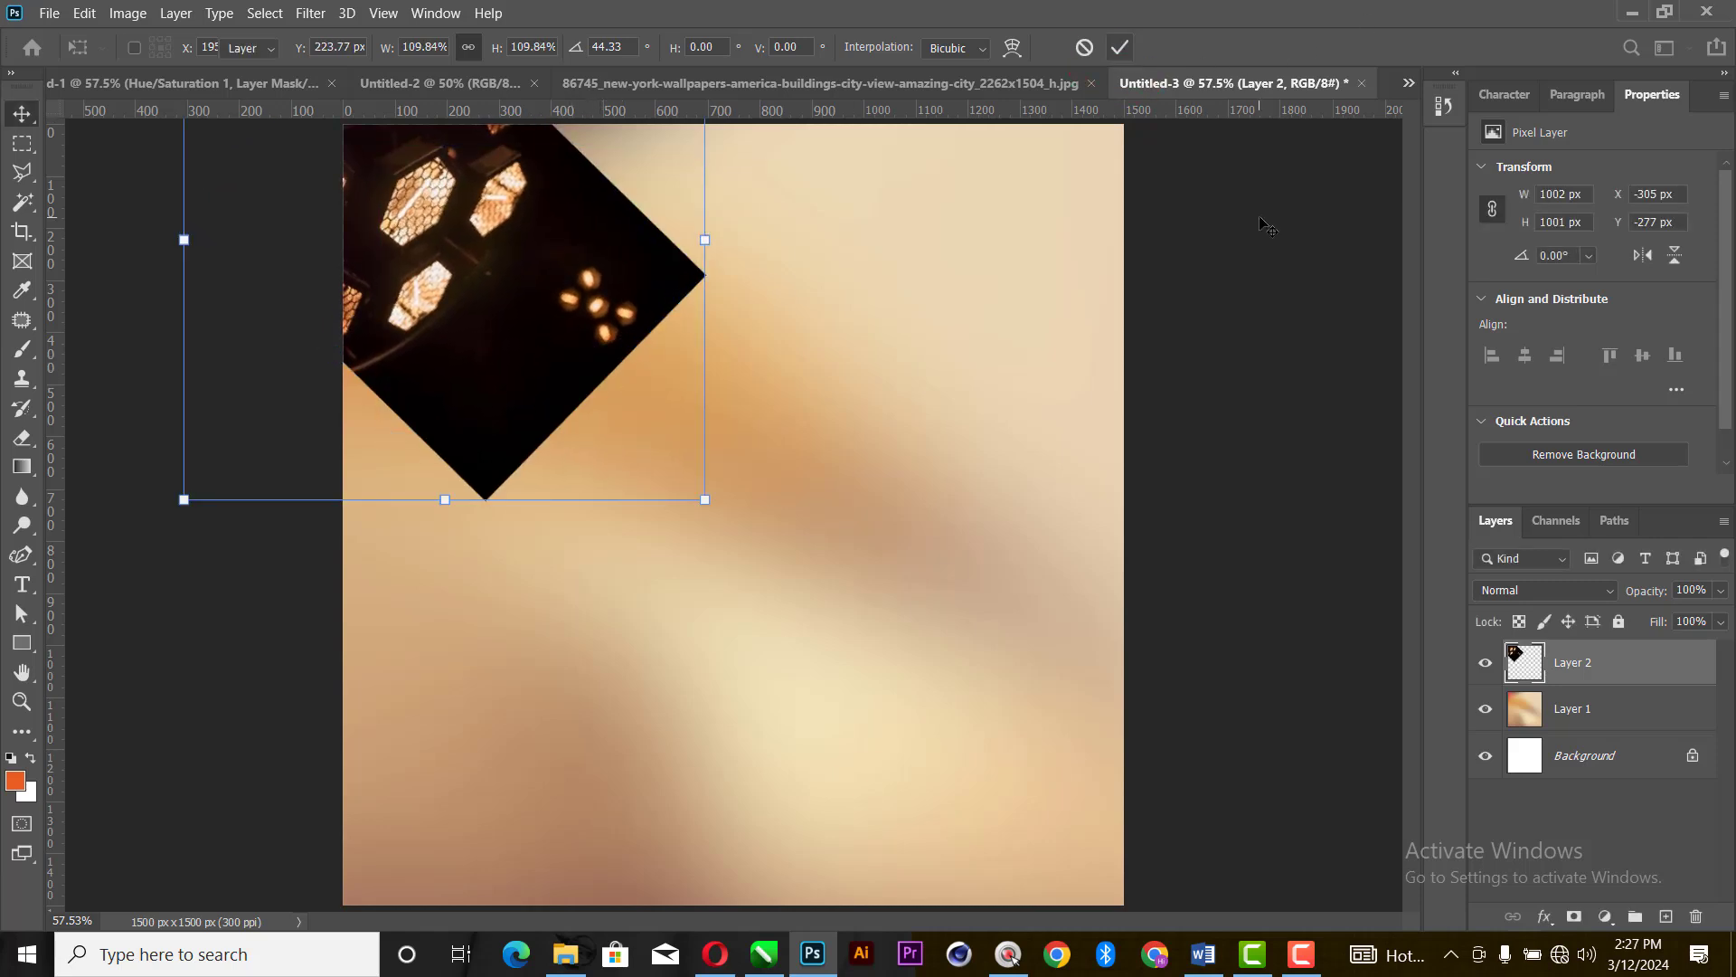
- Set the stage lights layer's blend mode to Screen and keep that layer selected
left_click(1554, 592)
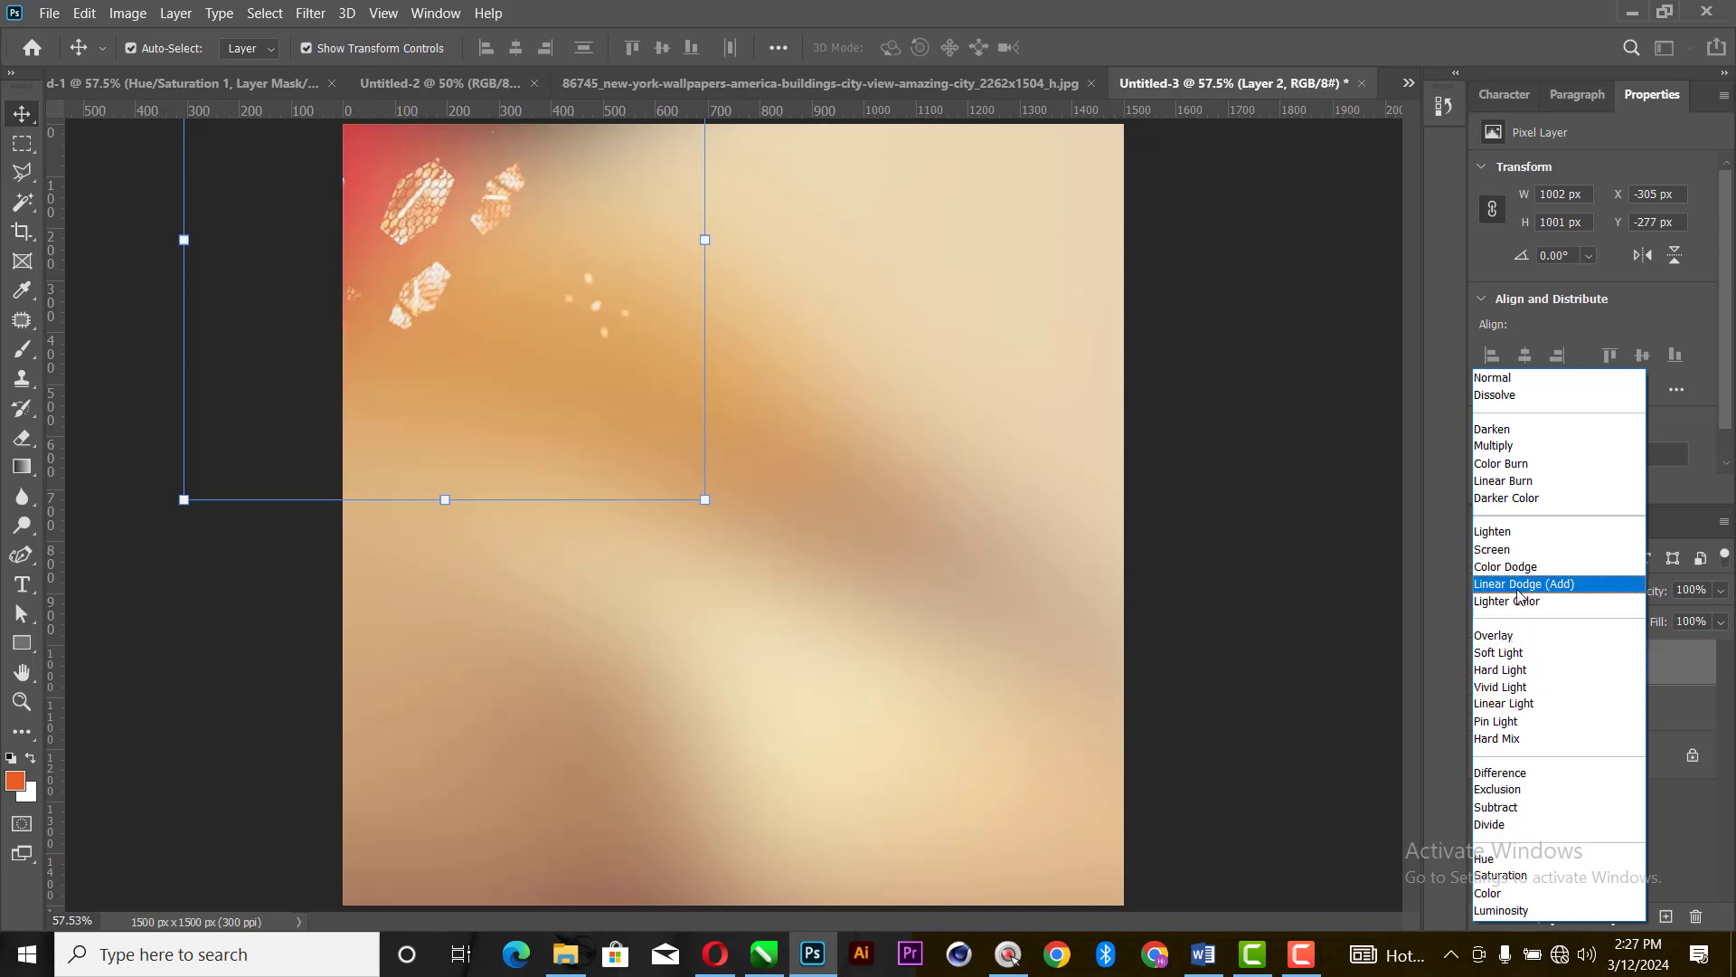
left_click(1528, 551)
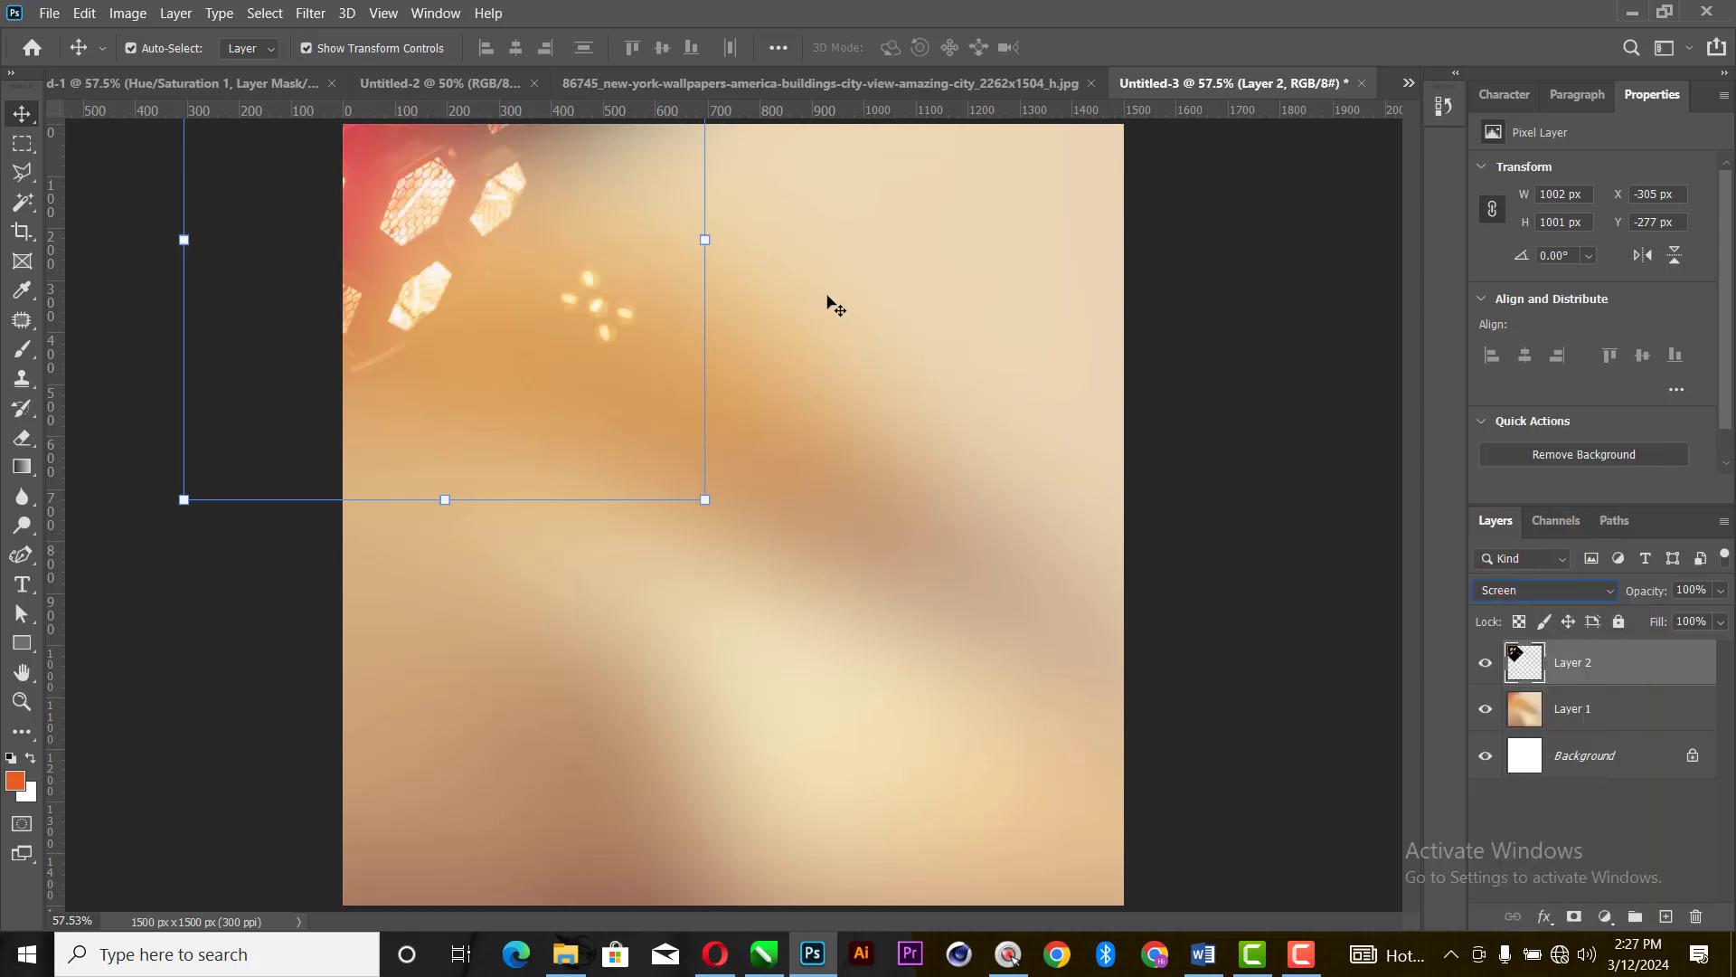
left_click(414, 293)
- Add a layer mask to the stage lights layer and hide the cluster of small bulbs with a soft 900 px black brush
left_click(1576, 917)
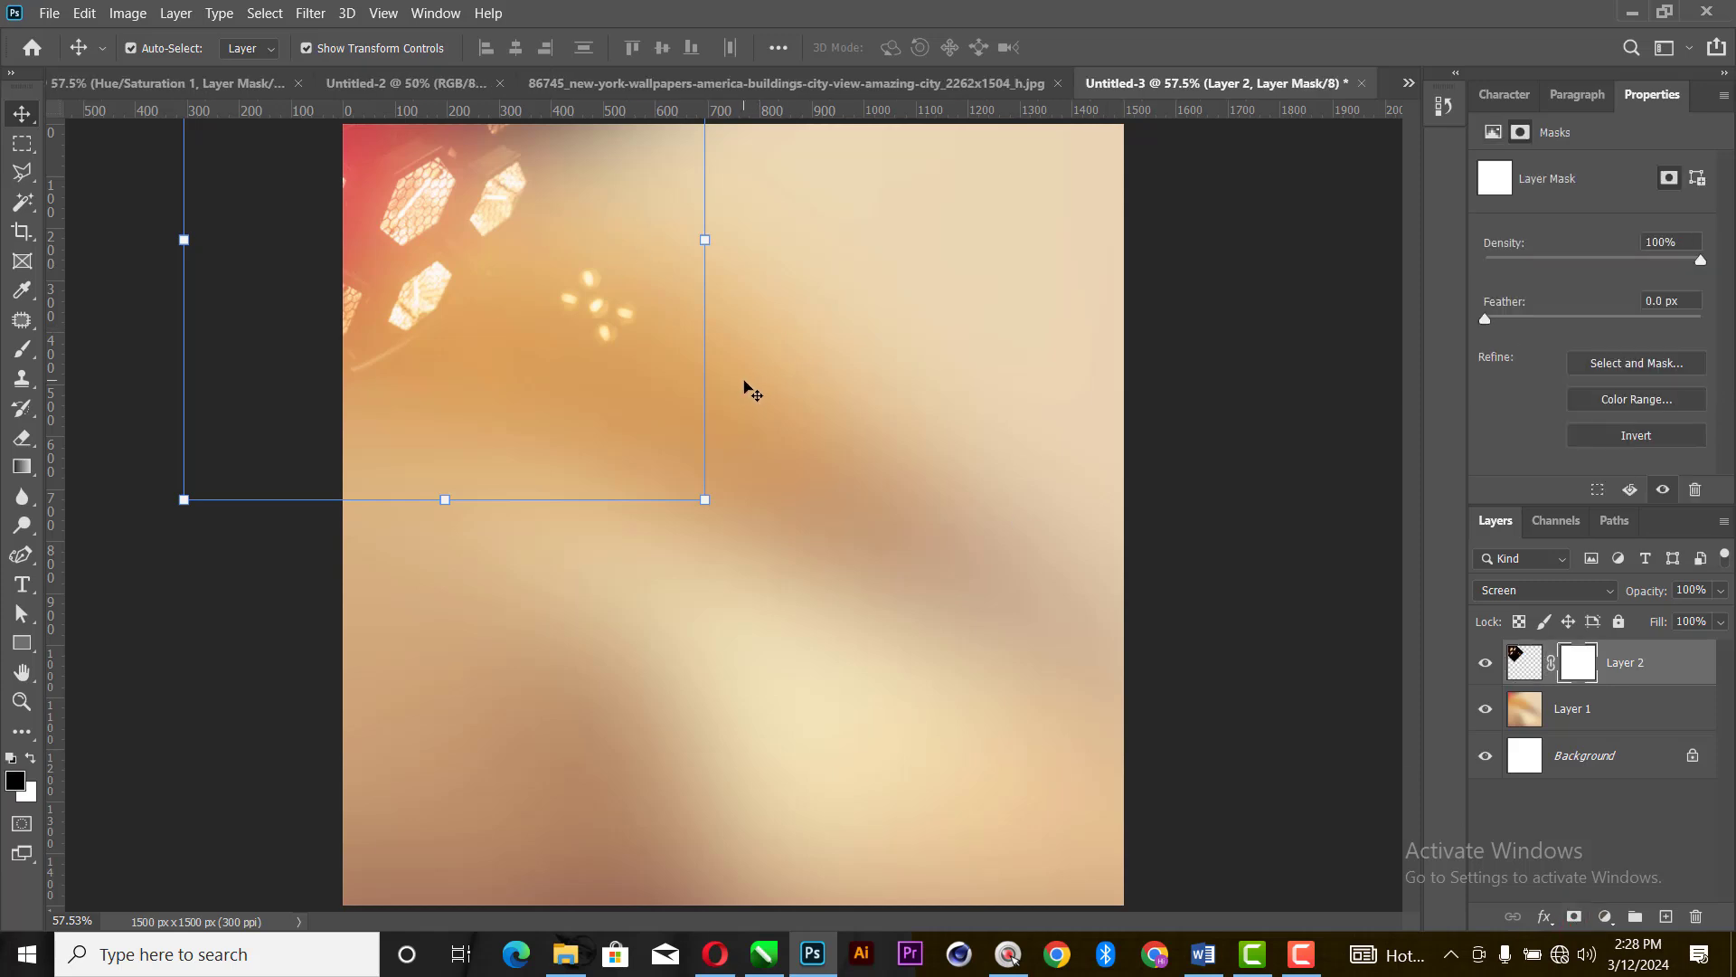
key("b")
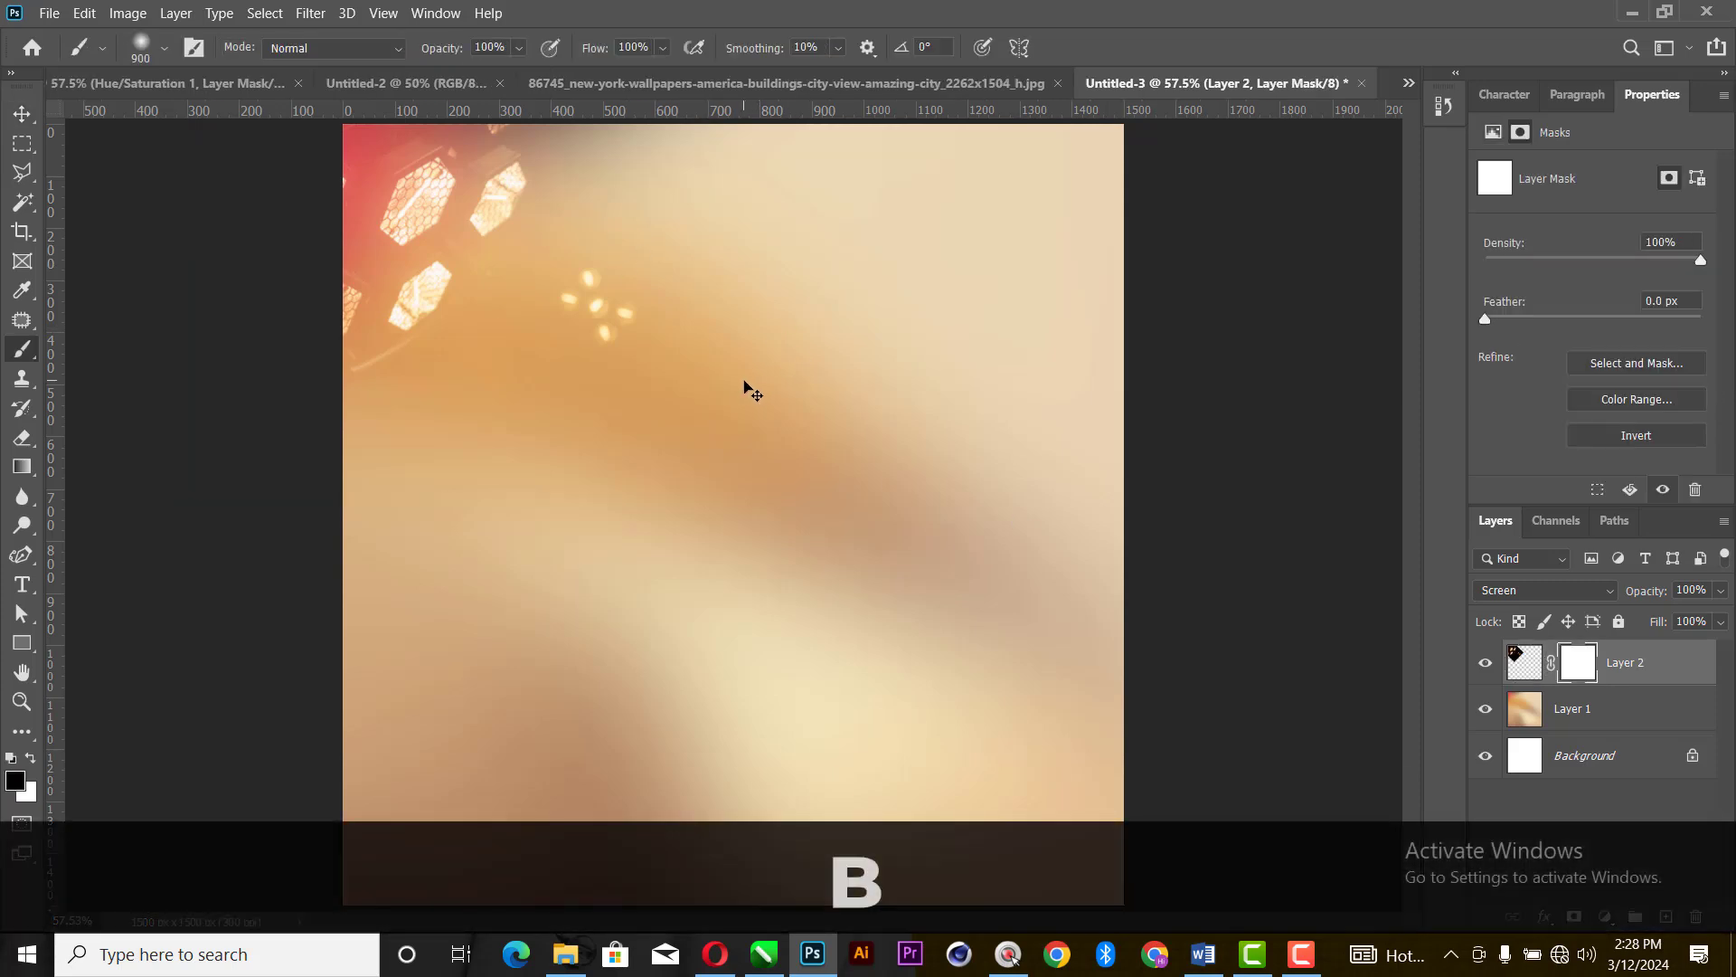
key("bracketleft")
key("bracketleft")
key("bracketleft")
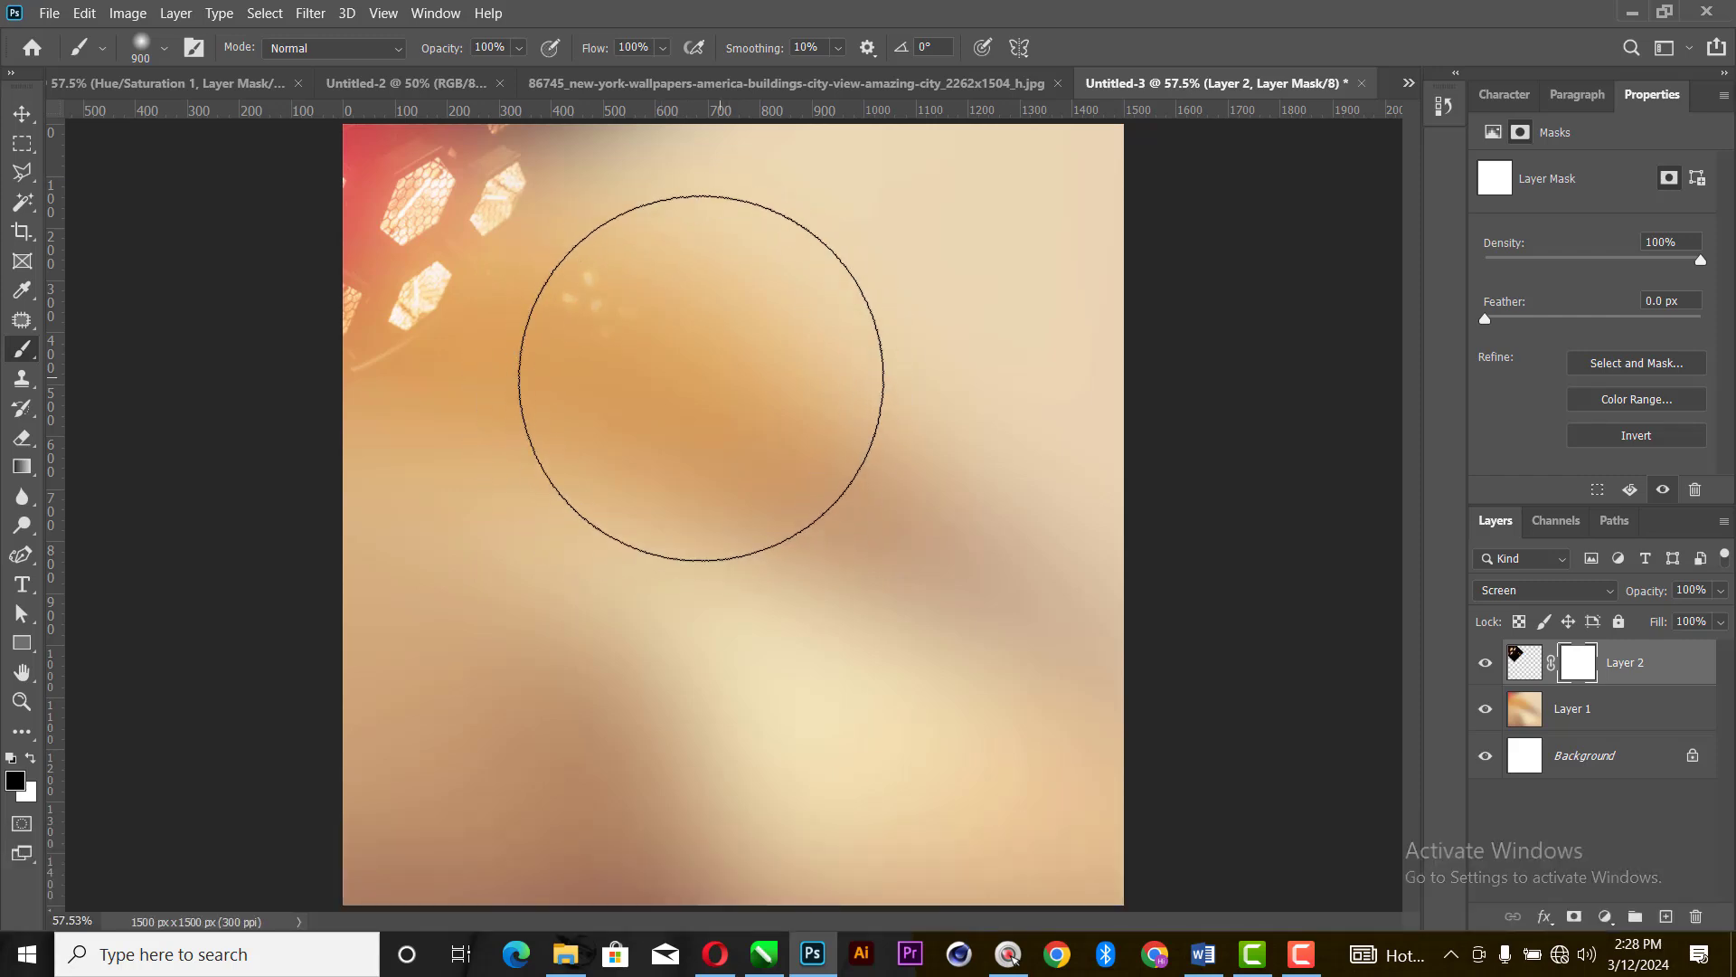
left_click(734, 352)
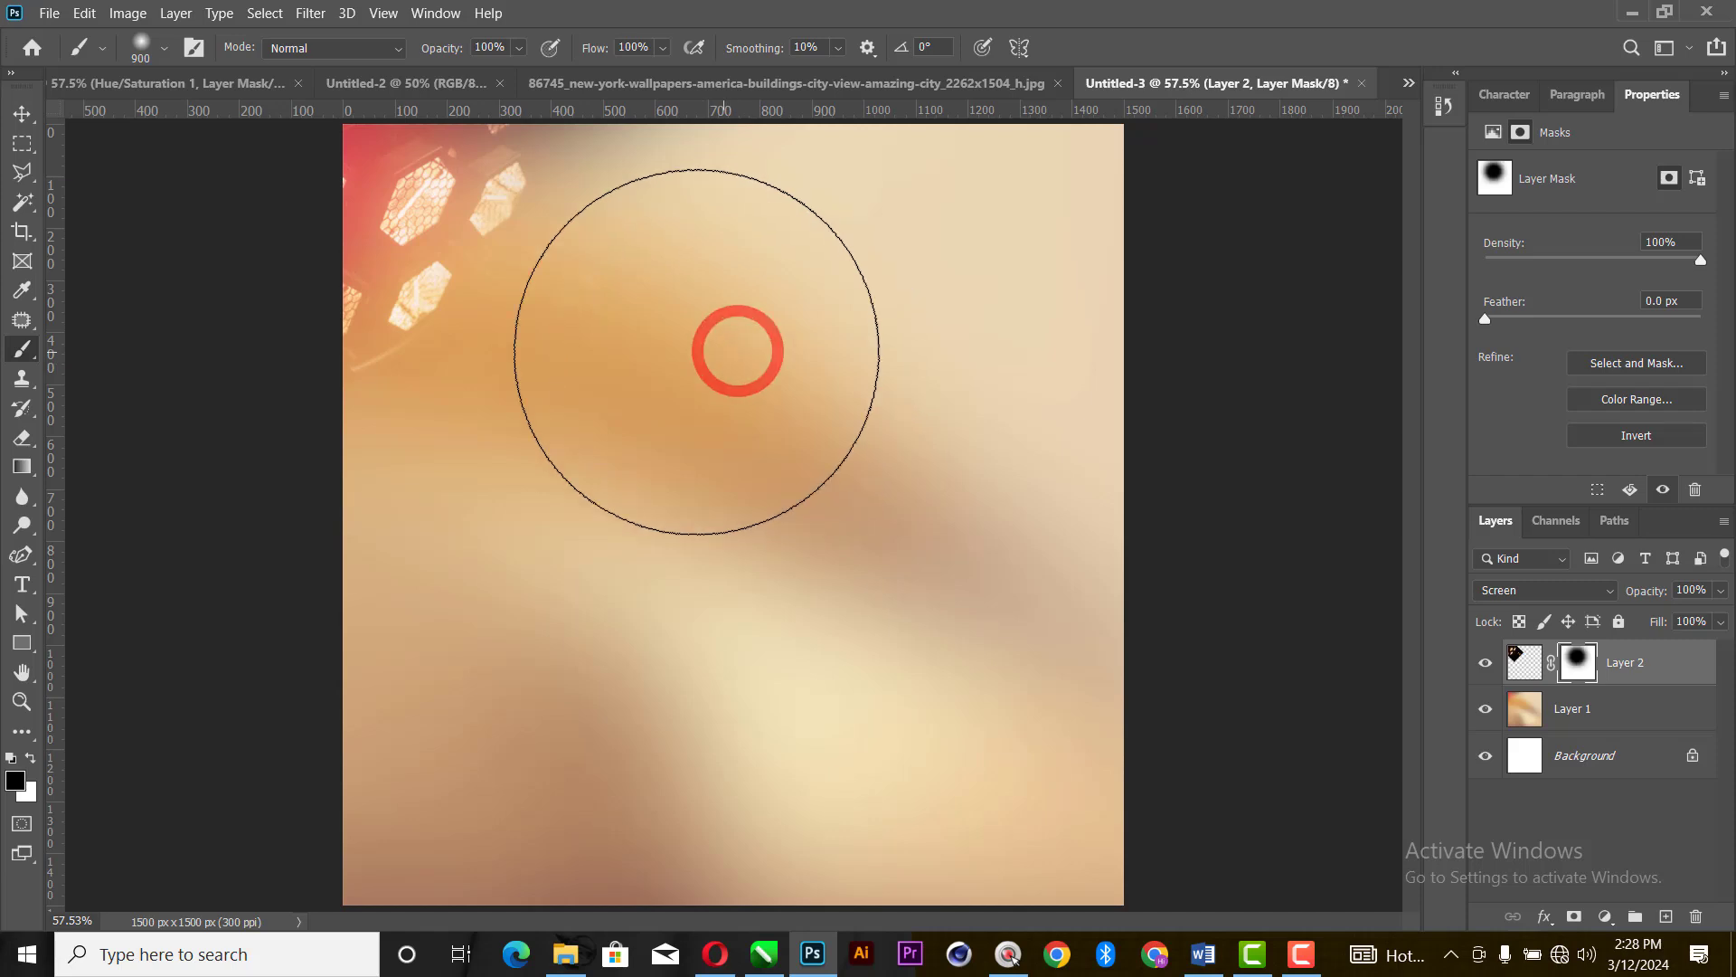
- Reduce the brush size to 81 px at 0% hardness, switch to the Move tool and deselect the layer
left_click(164, 47)
left_click(185, 112)
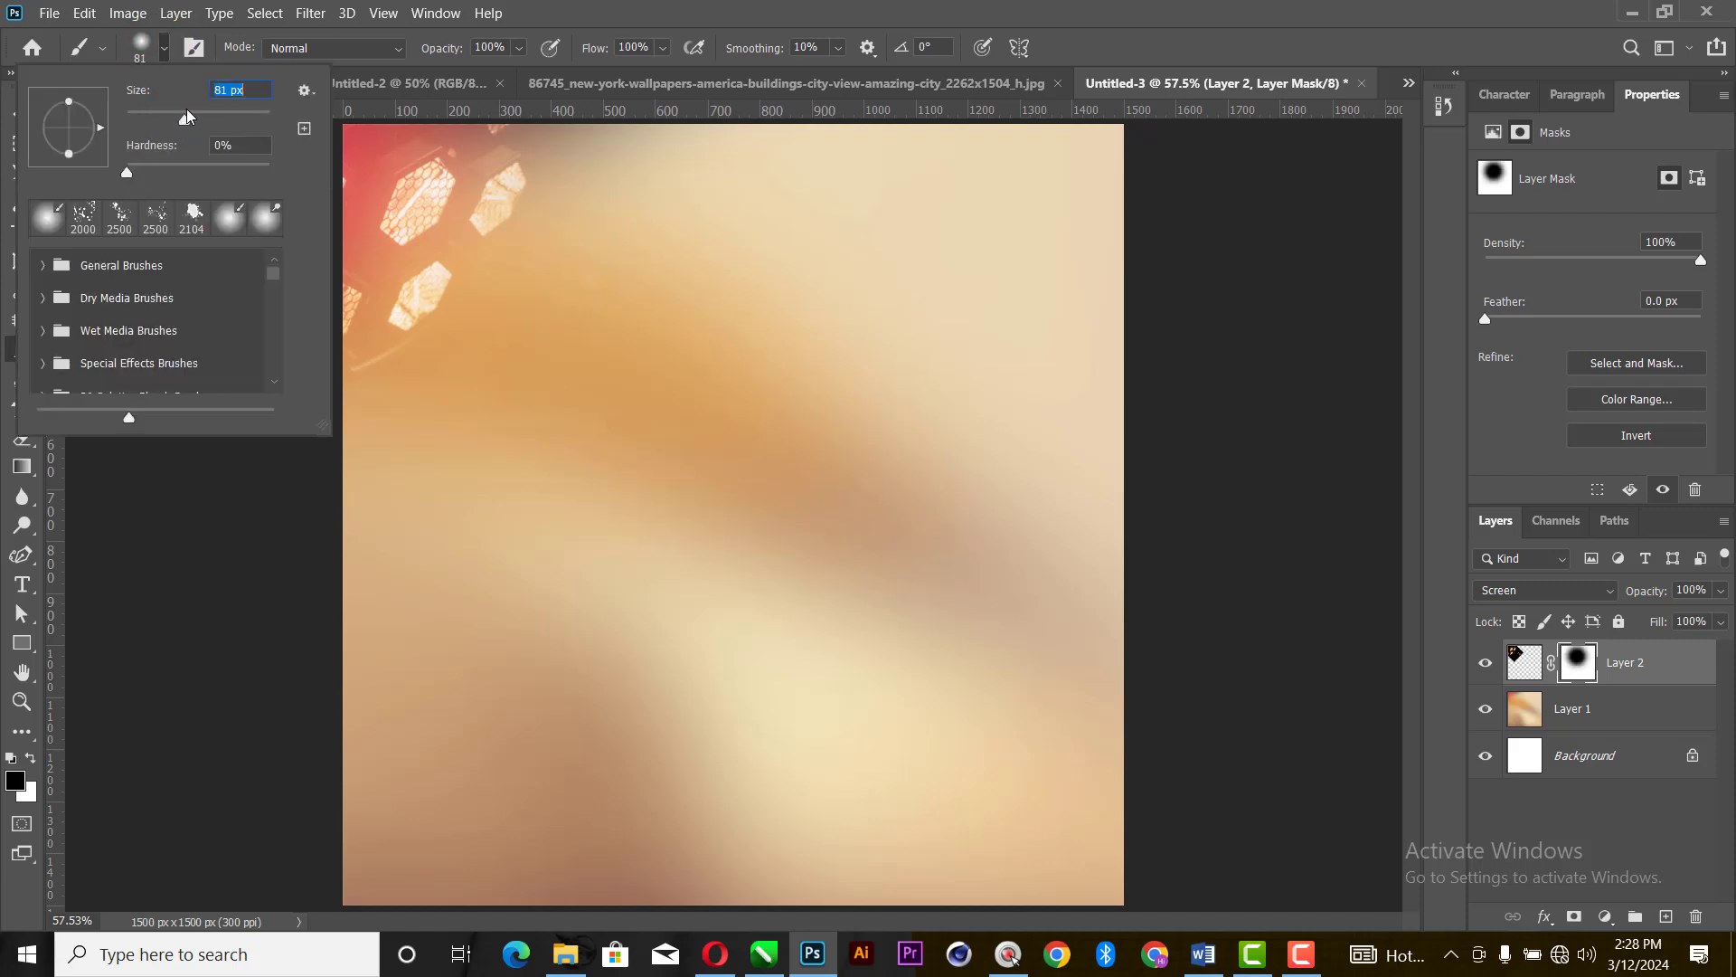
left_click(632, 4)
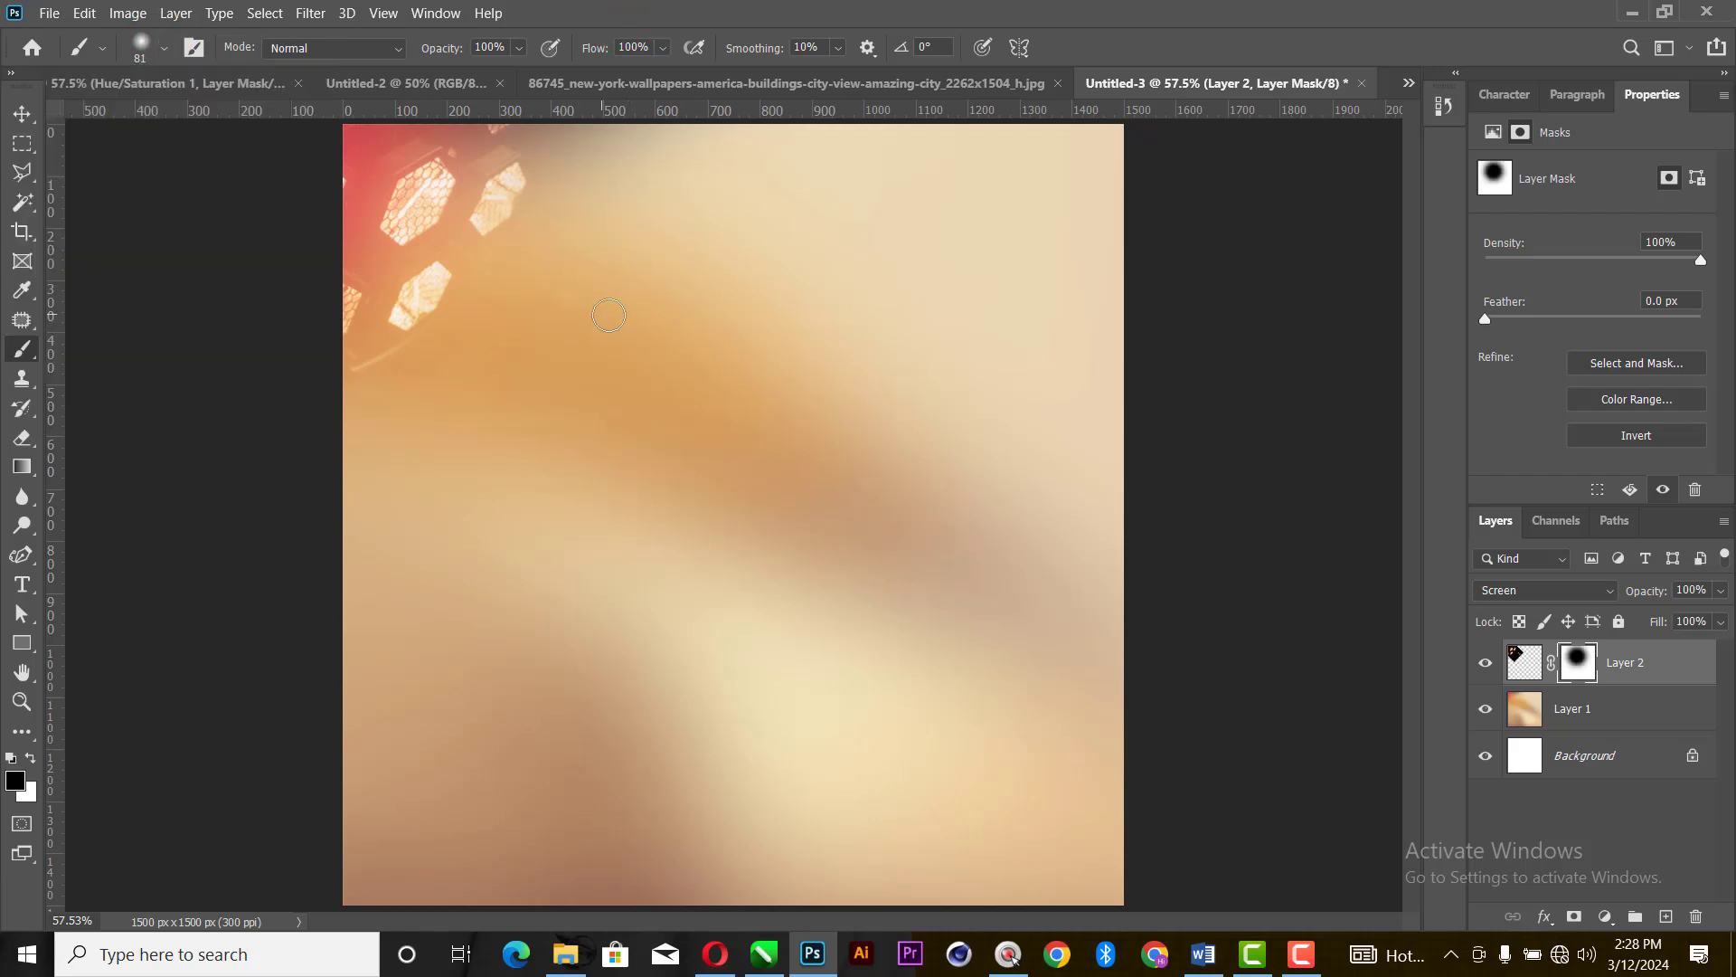
left_click(22, 113)
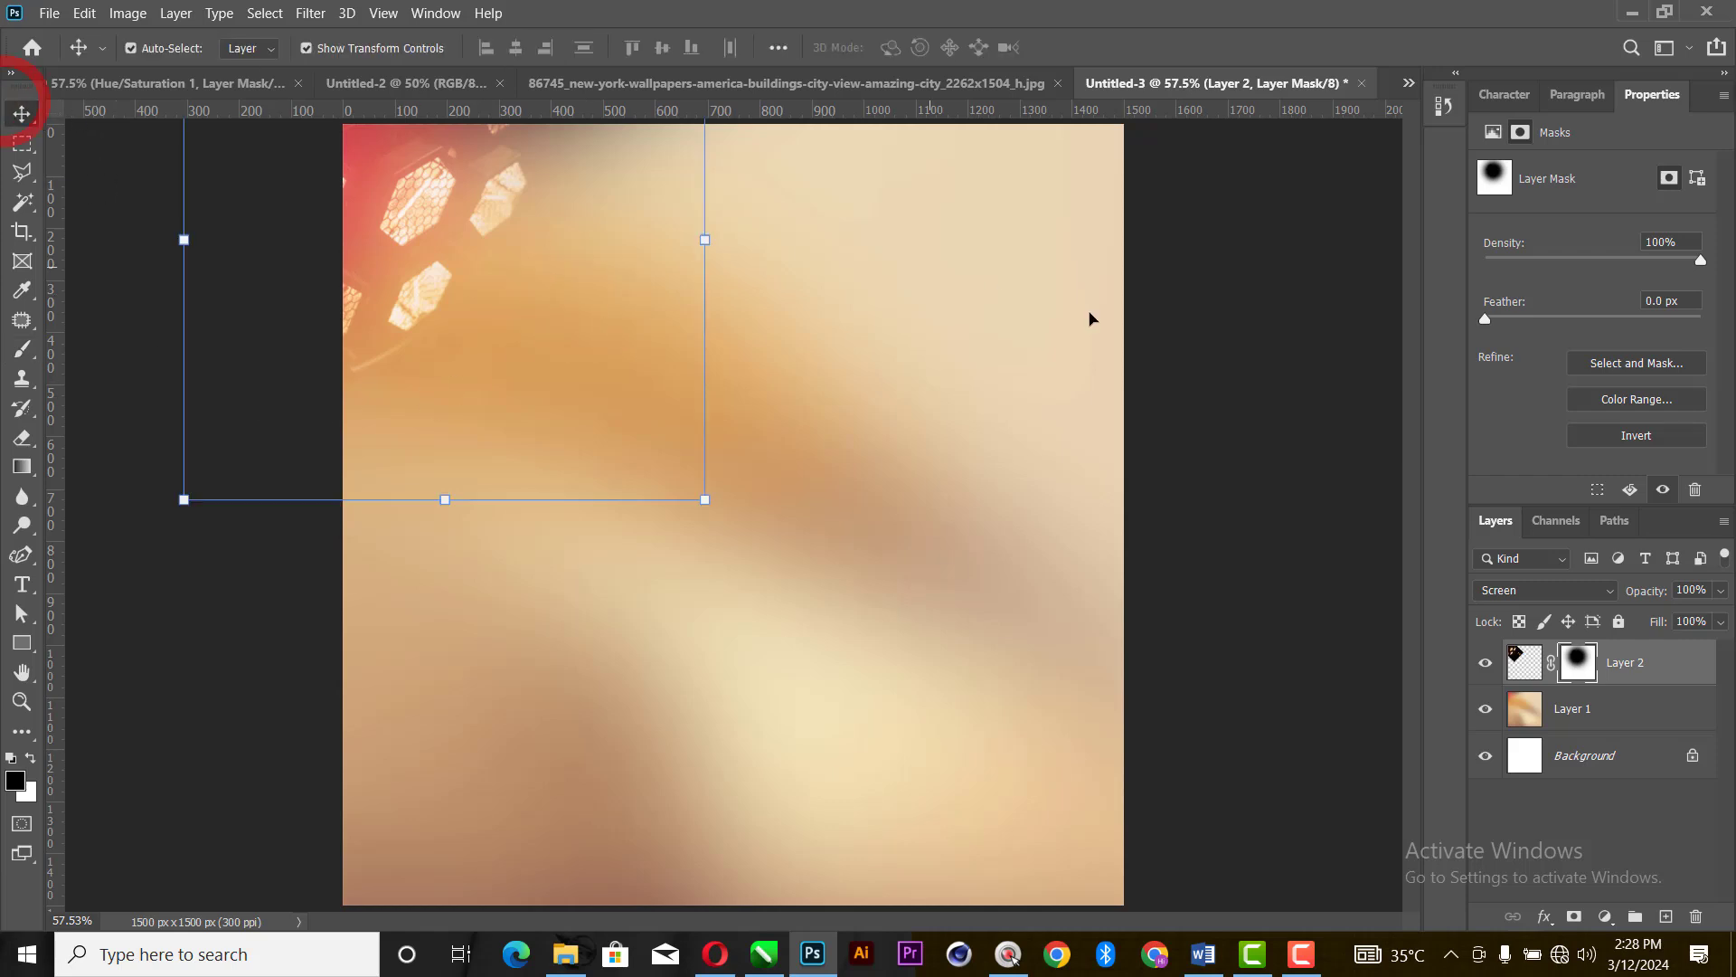
left_click(1299, 323)
- Duplicate the masked stage lights layer, flip the copy horizontally and place it over the canvas's upper-right corner
left_click(406, 269)
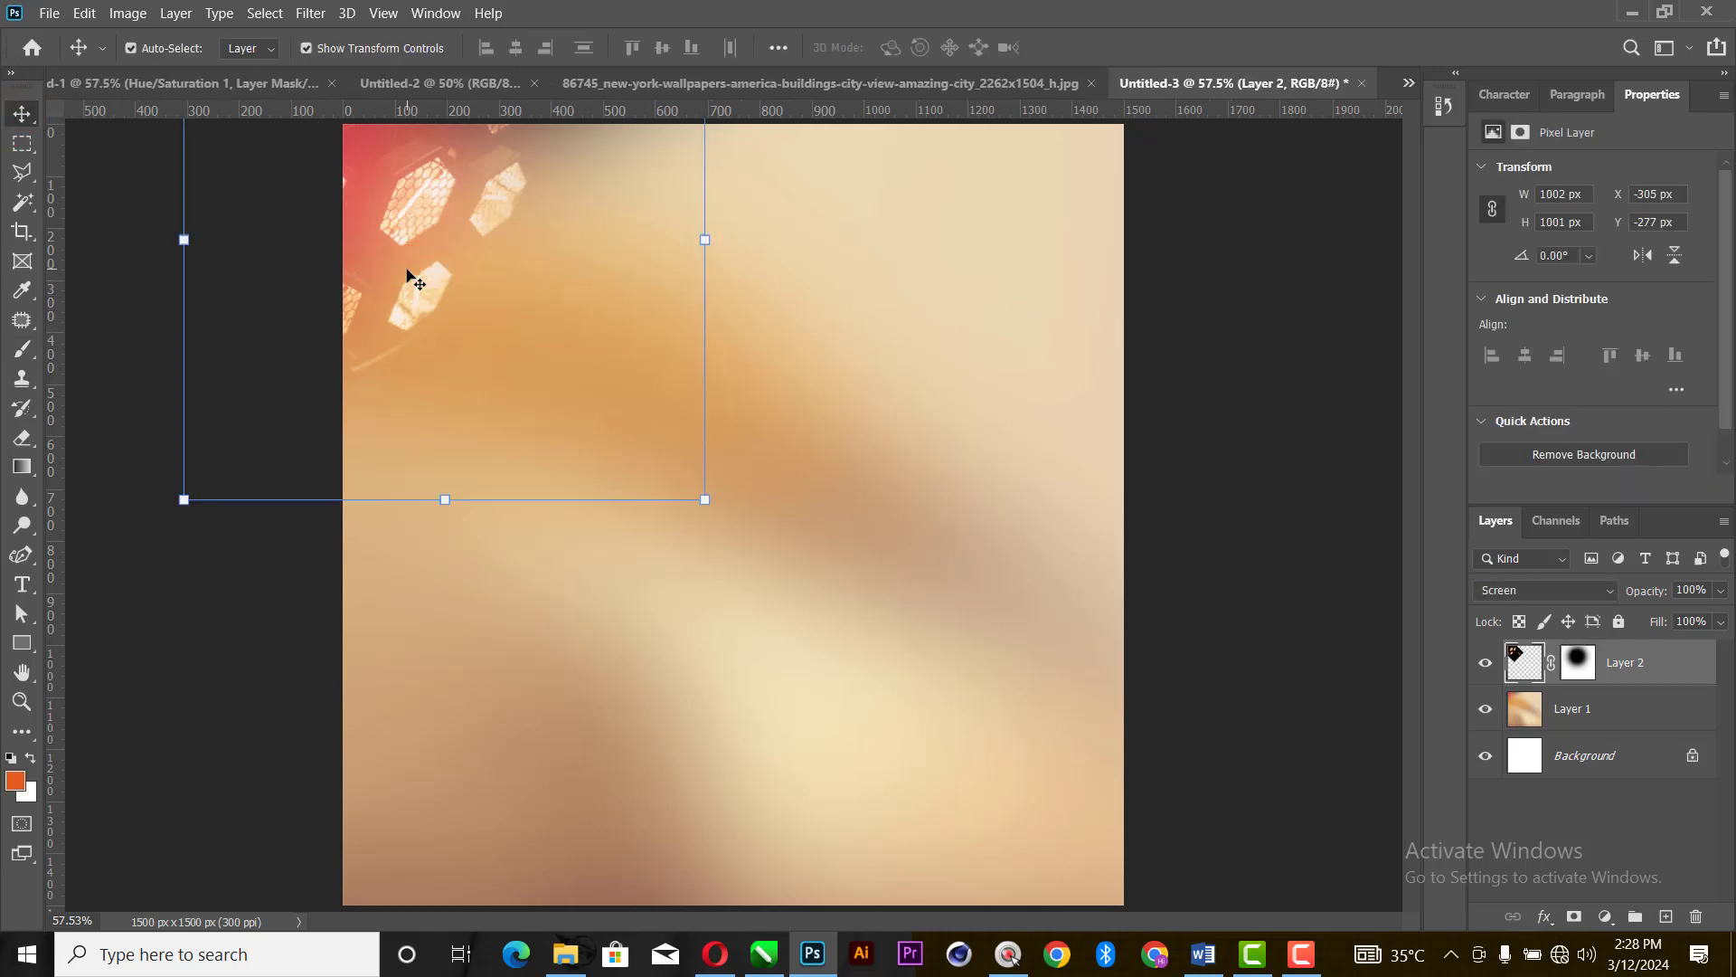
key("ctrl+j")
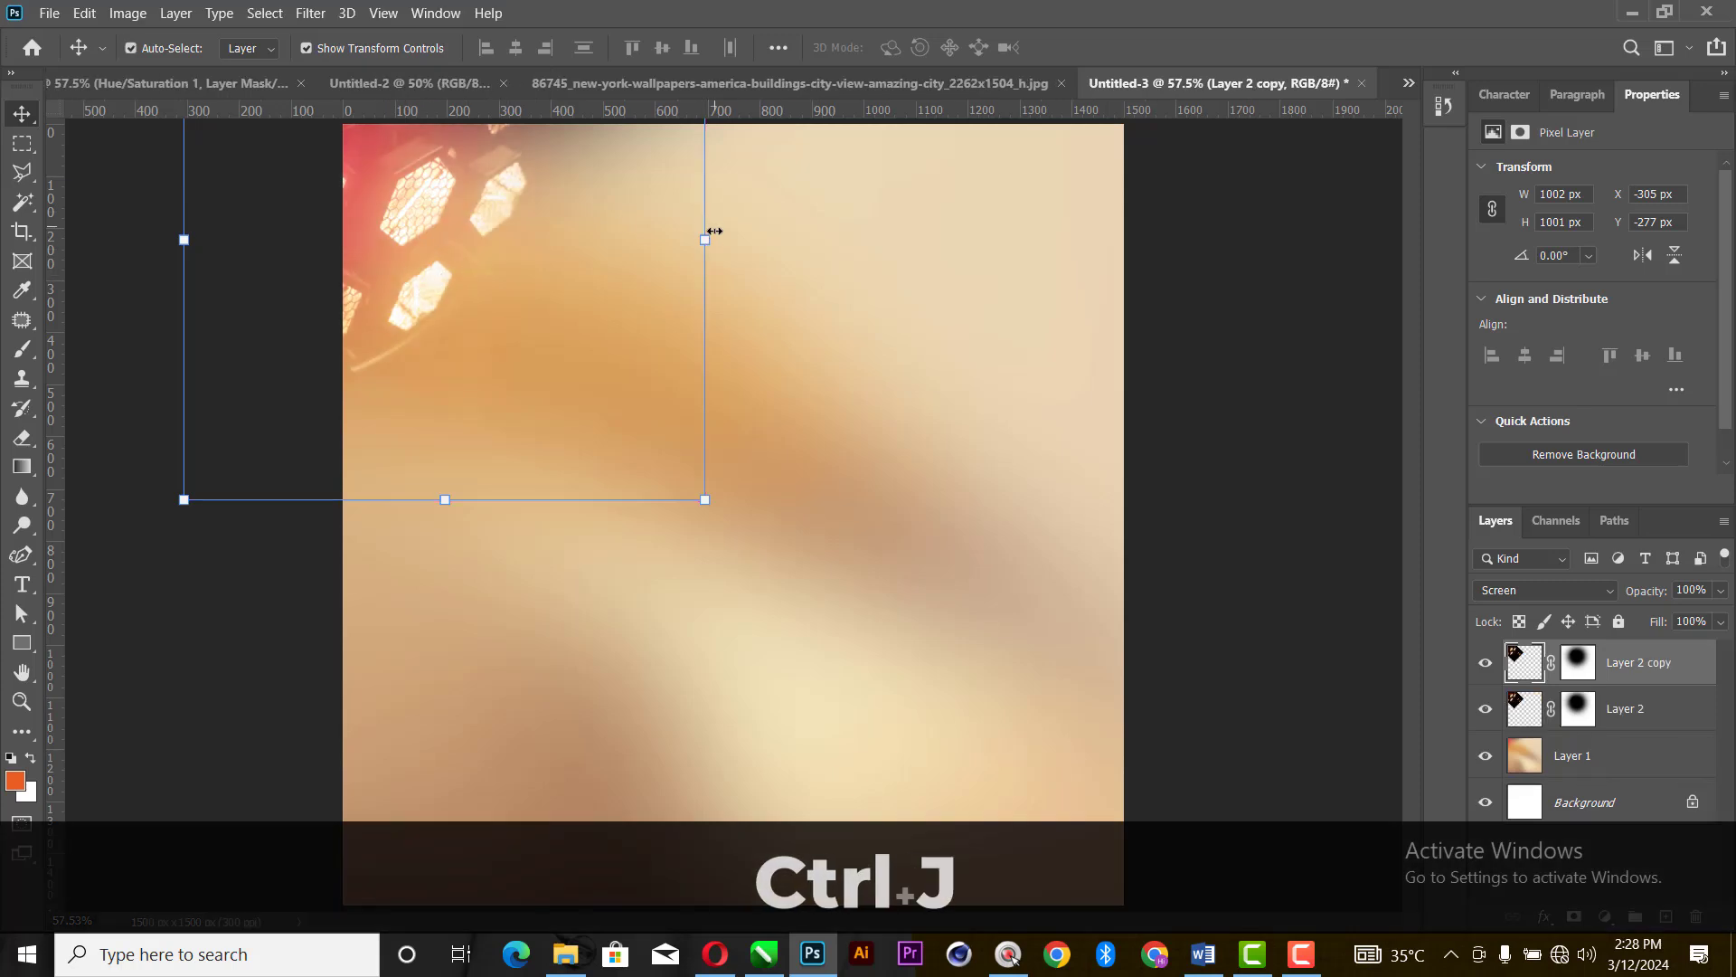
left_click(714, 232)
right_click(630, 247)
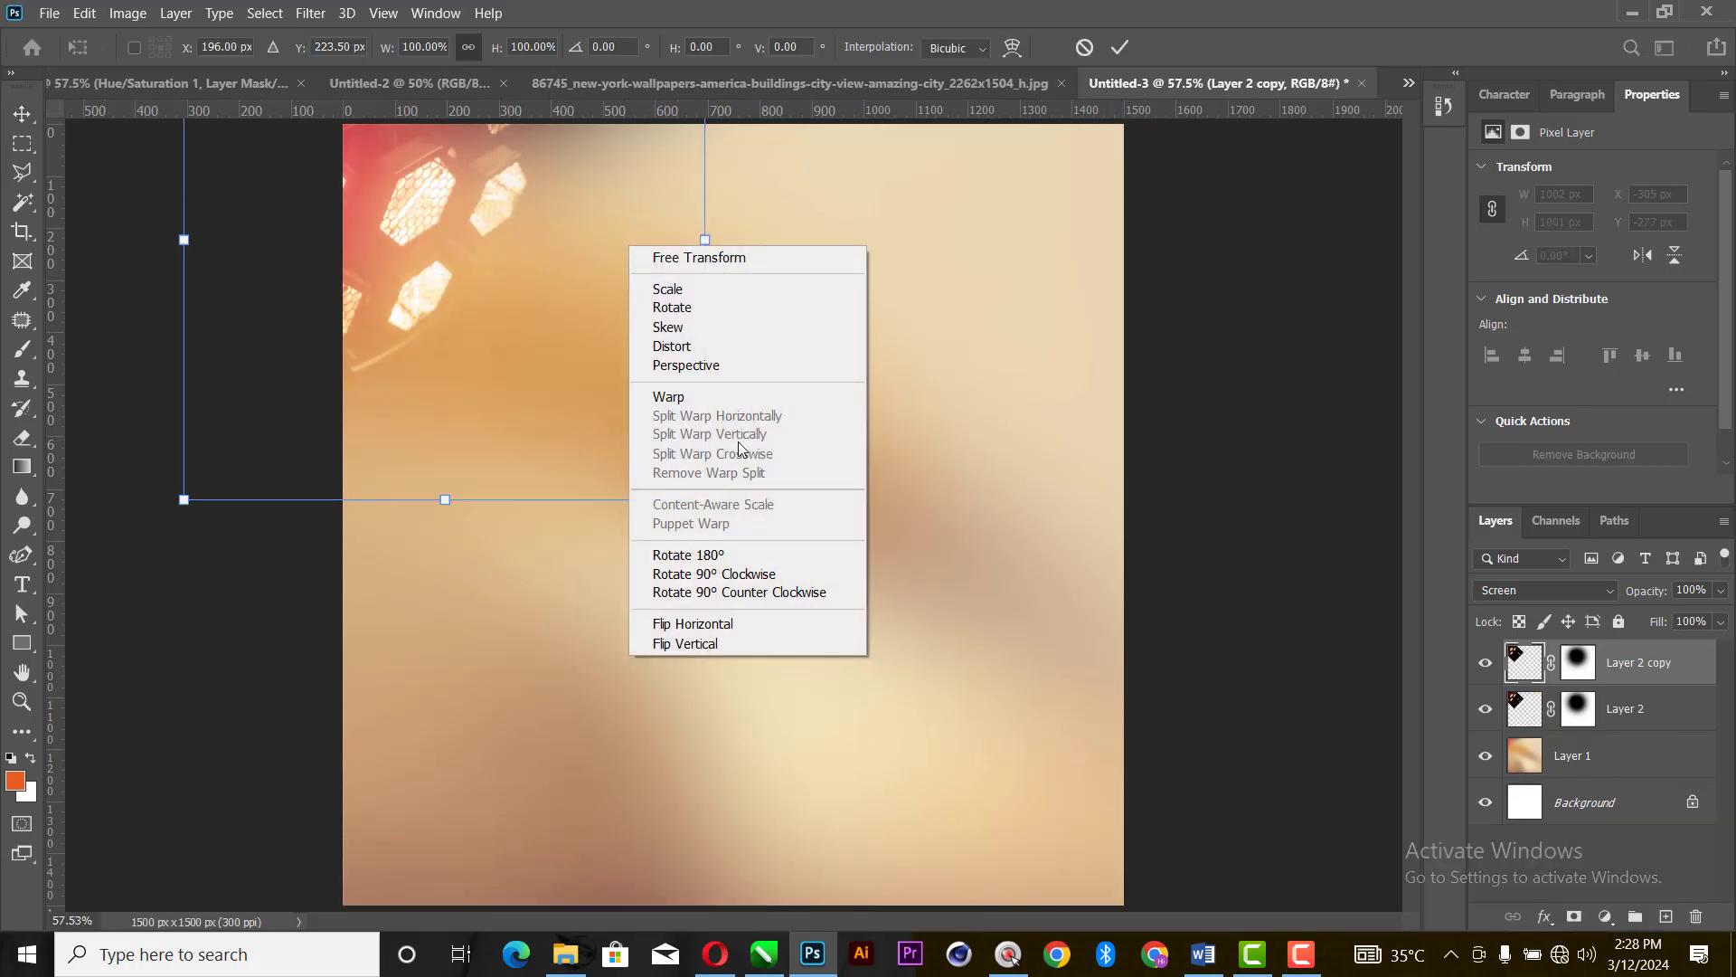
left_click(728, 626)
left_click_drag(569, 290, 1137, 259)
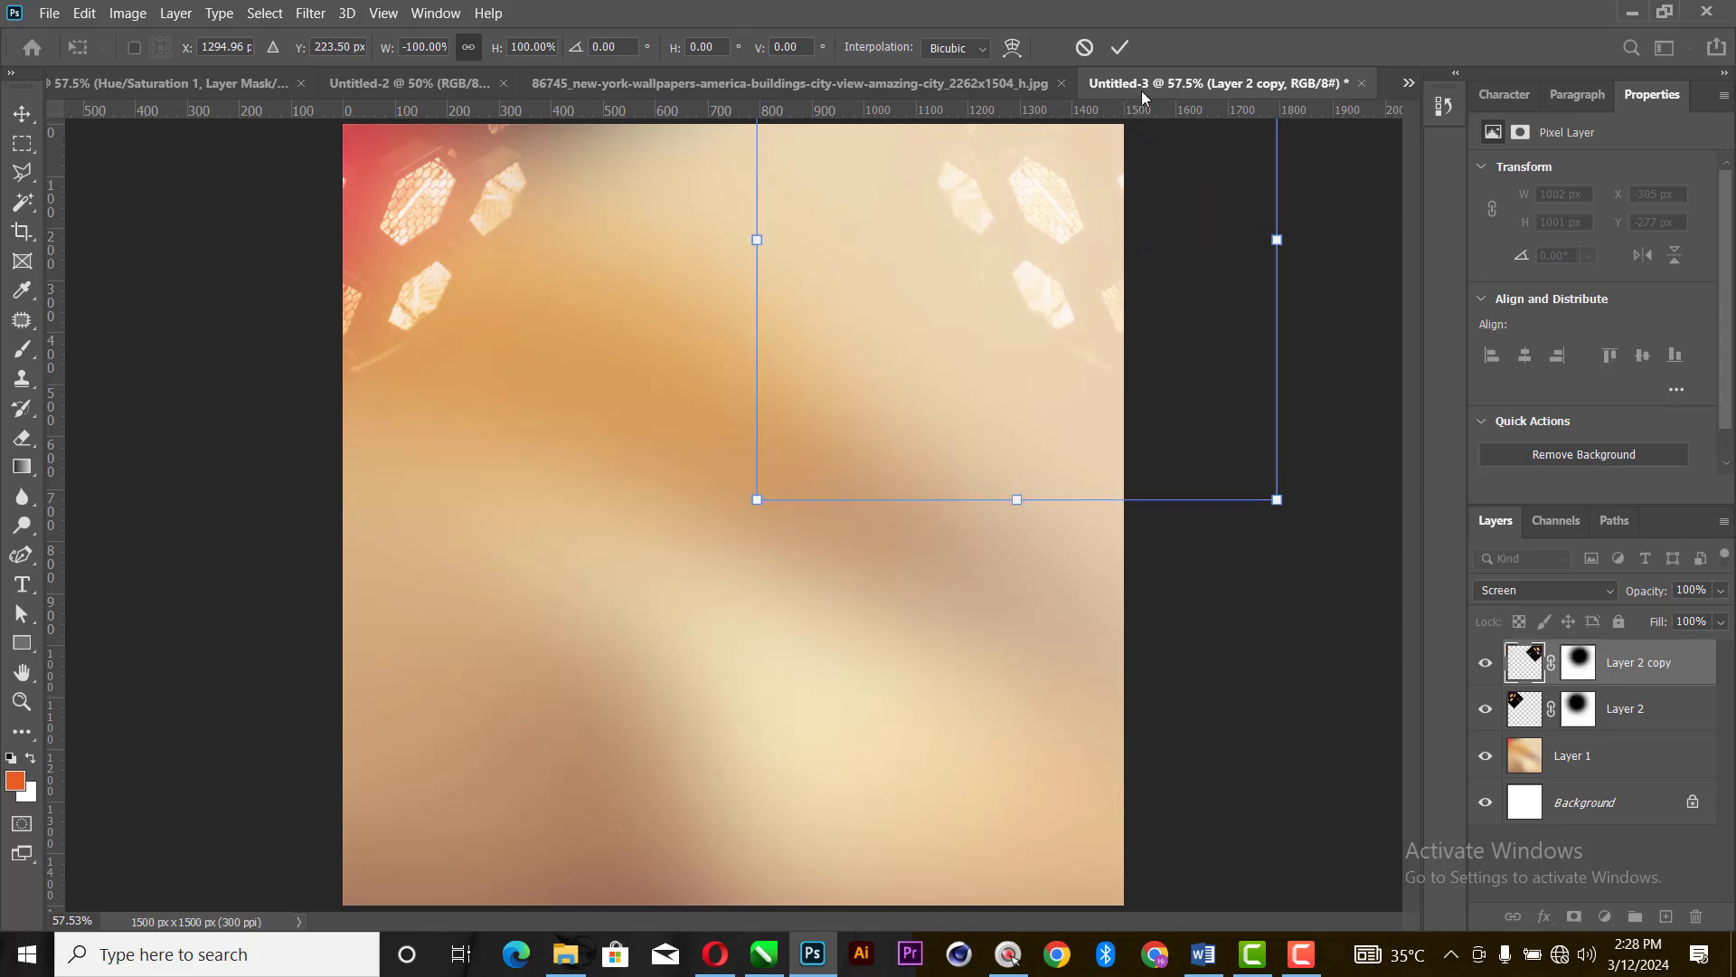
left_click(1121, 47)
left_click(1161, 357)
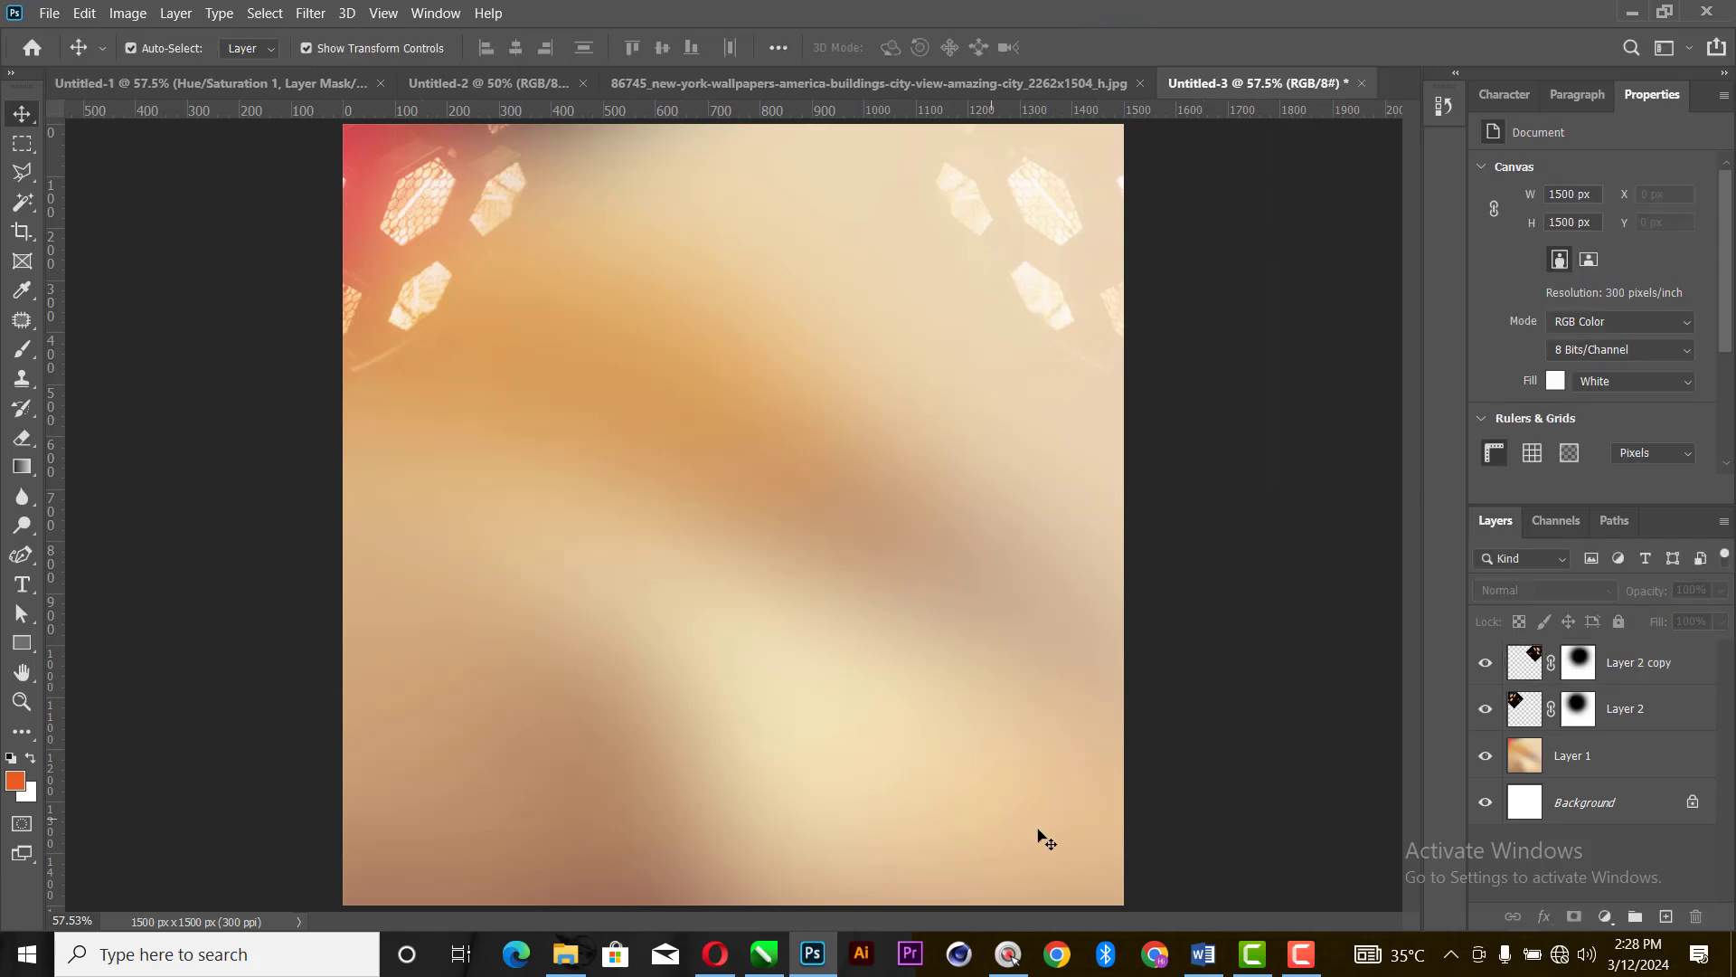
- Copy "true worshipers crew" from the Word document and paste it as a text layer near the top of the Photoshop canvas
left_click(1203, 953)
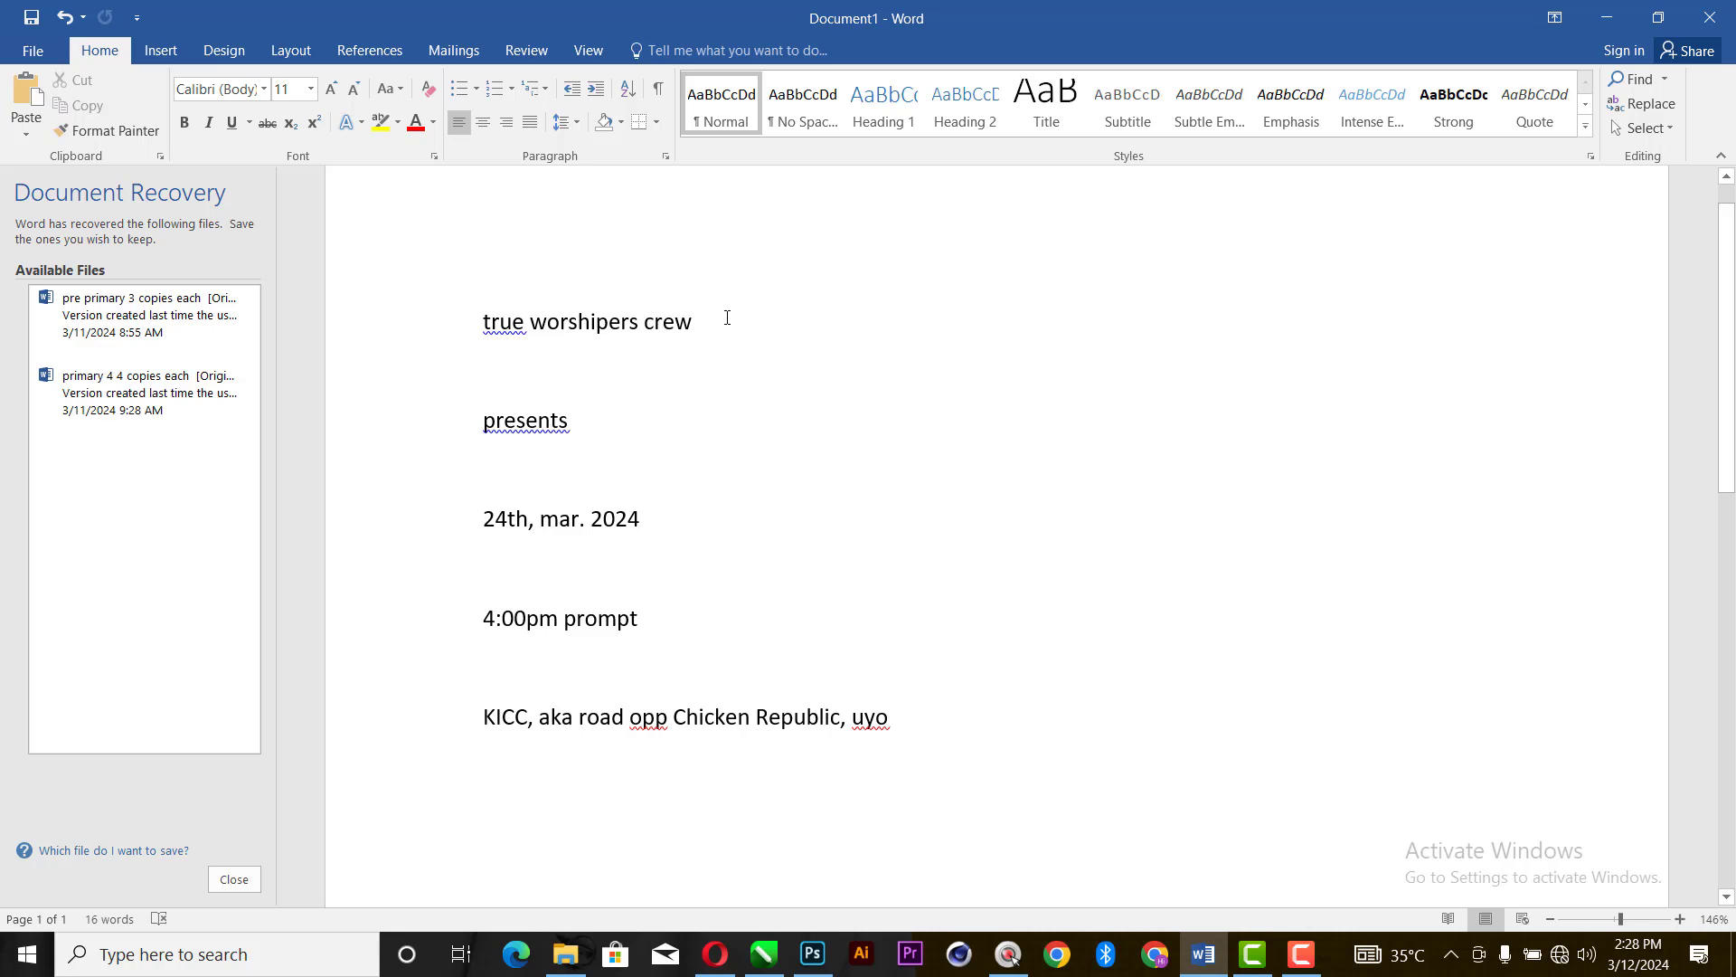
left_click_drag(727, 318, 478, 322)
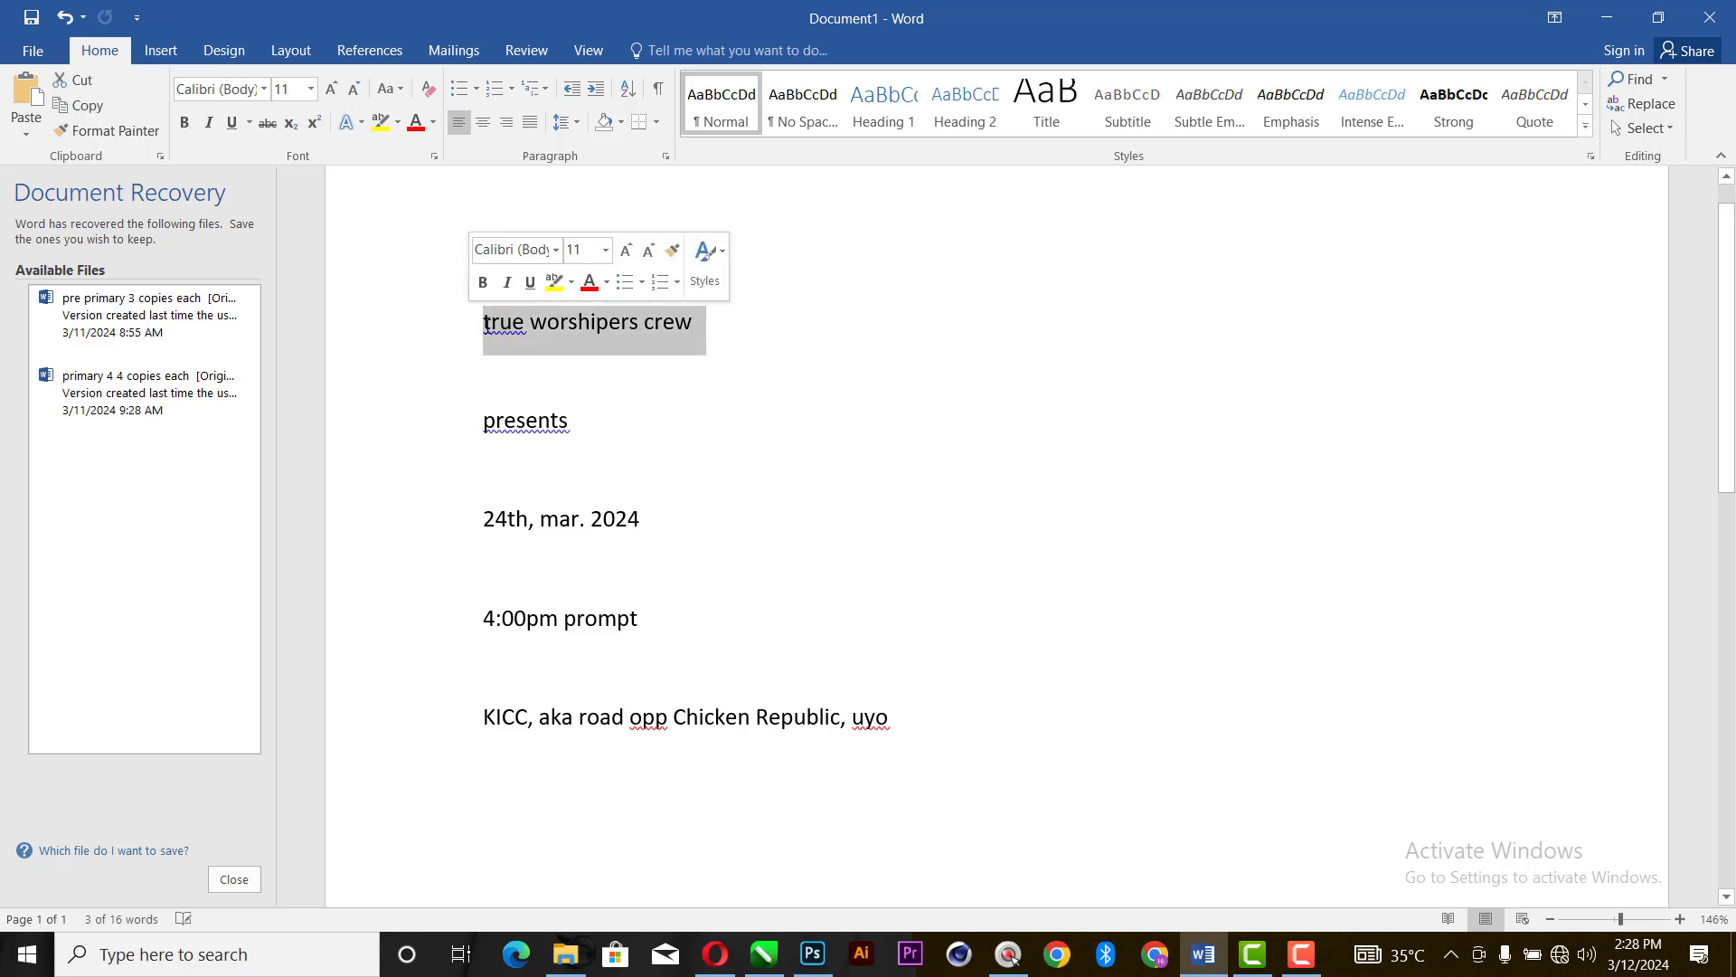
key("ctrl+c")
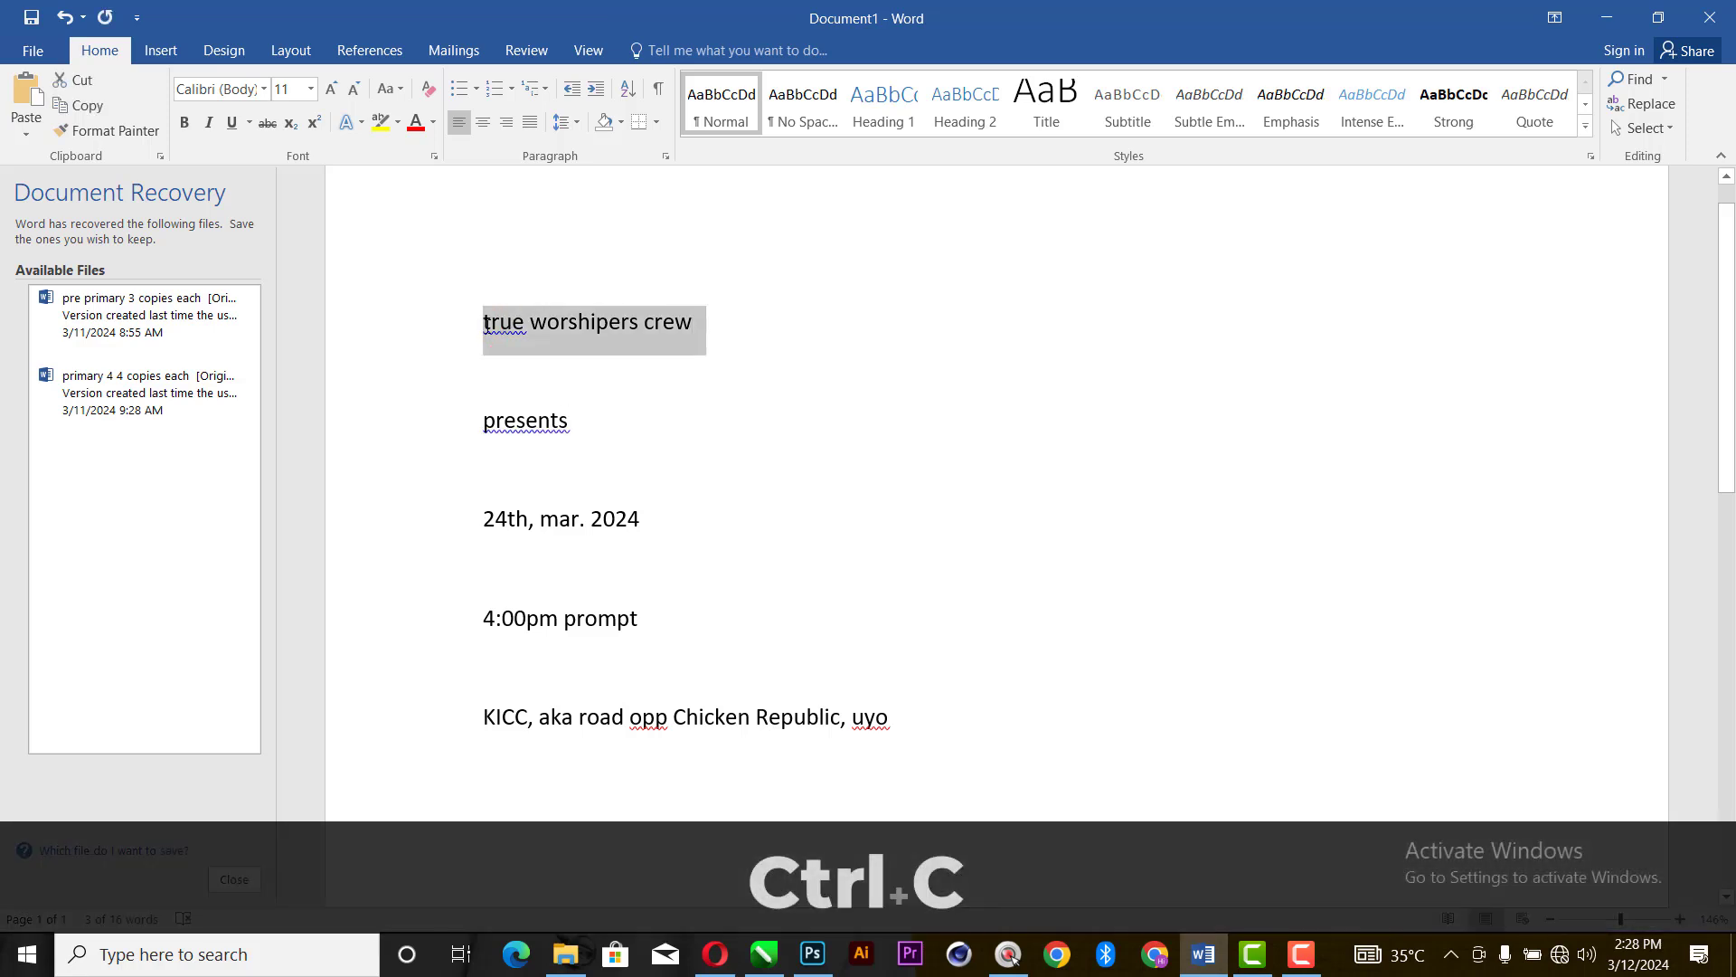
left_click(812, 954)
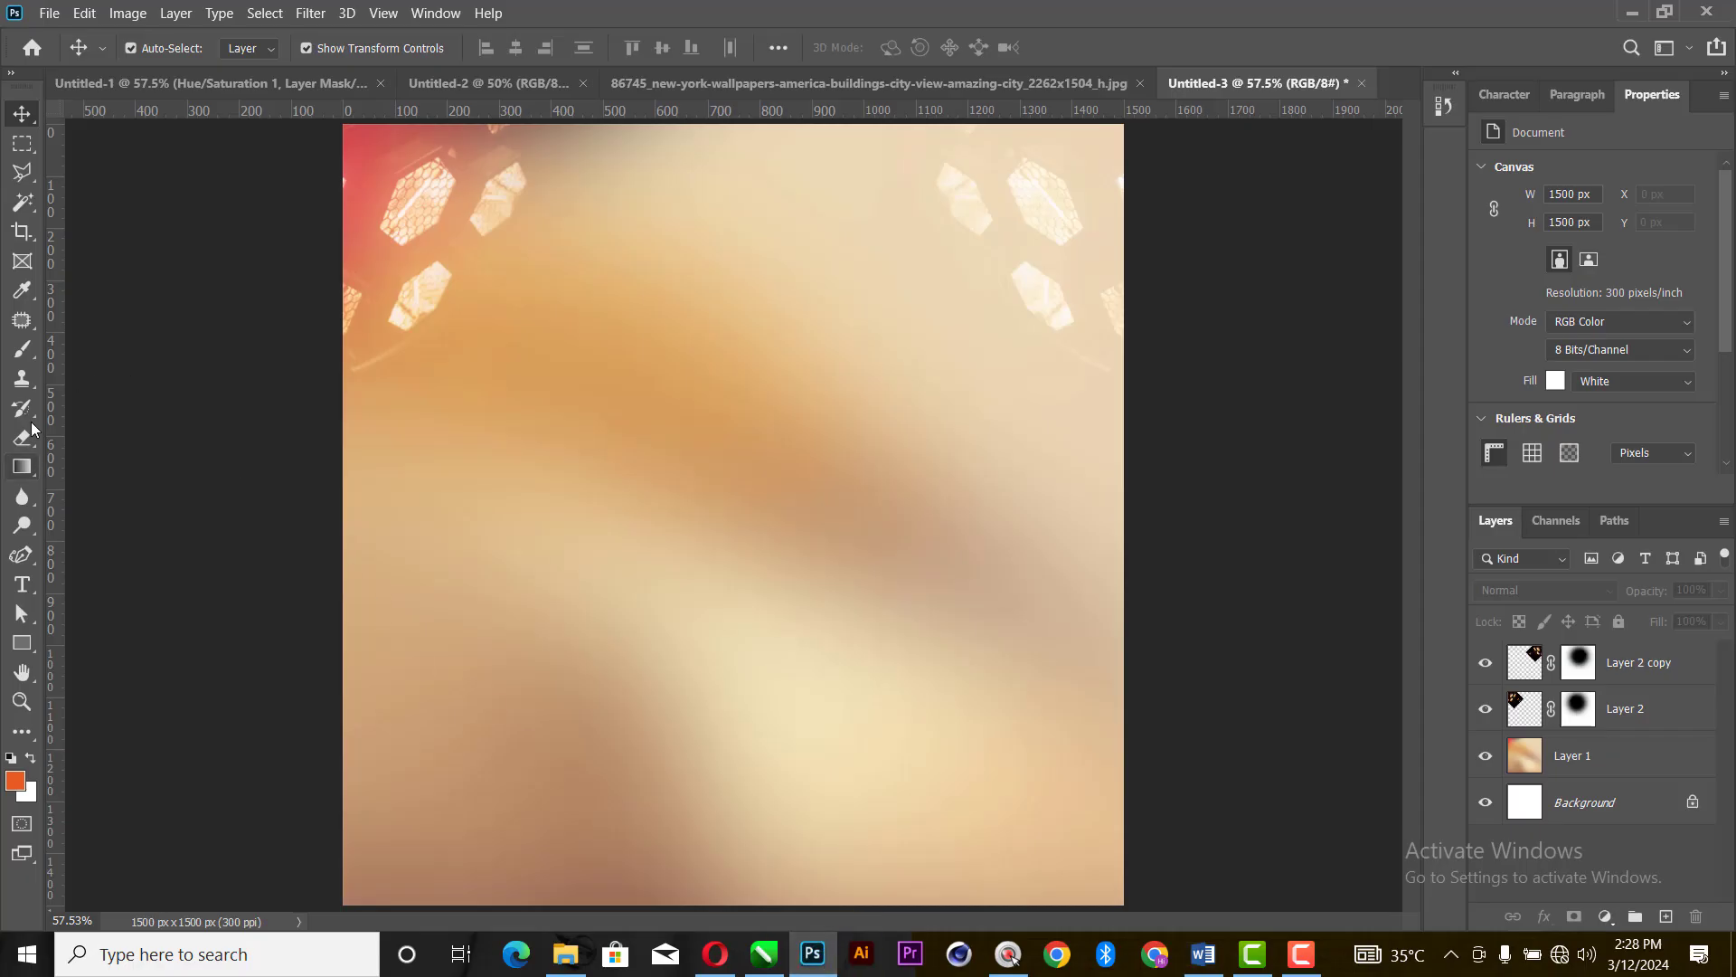
left_click(22, 584)
left_click(633, 218)
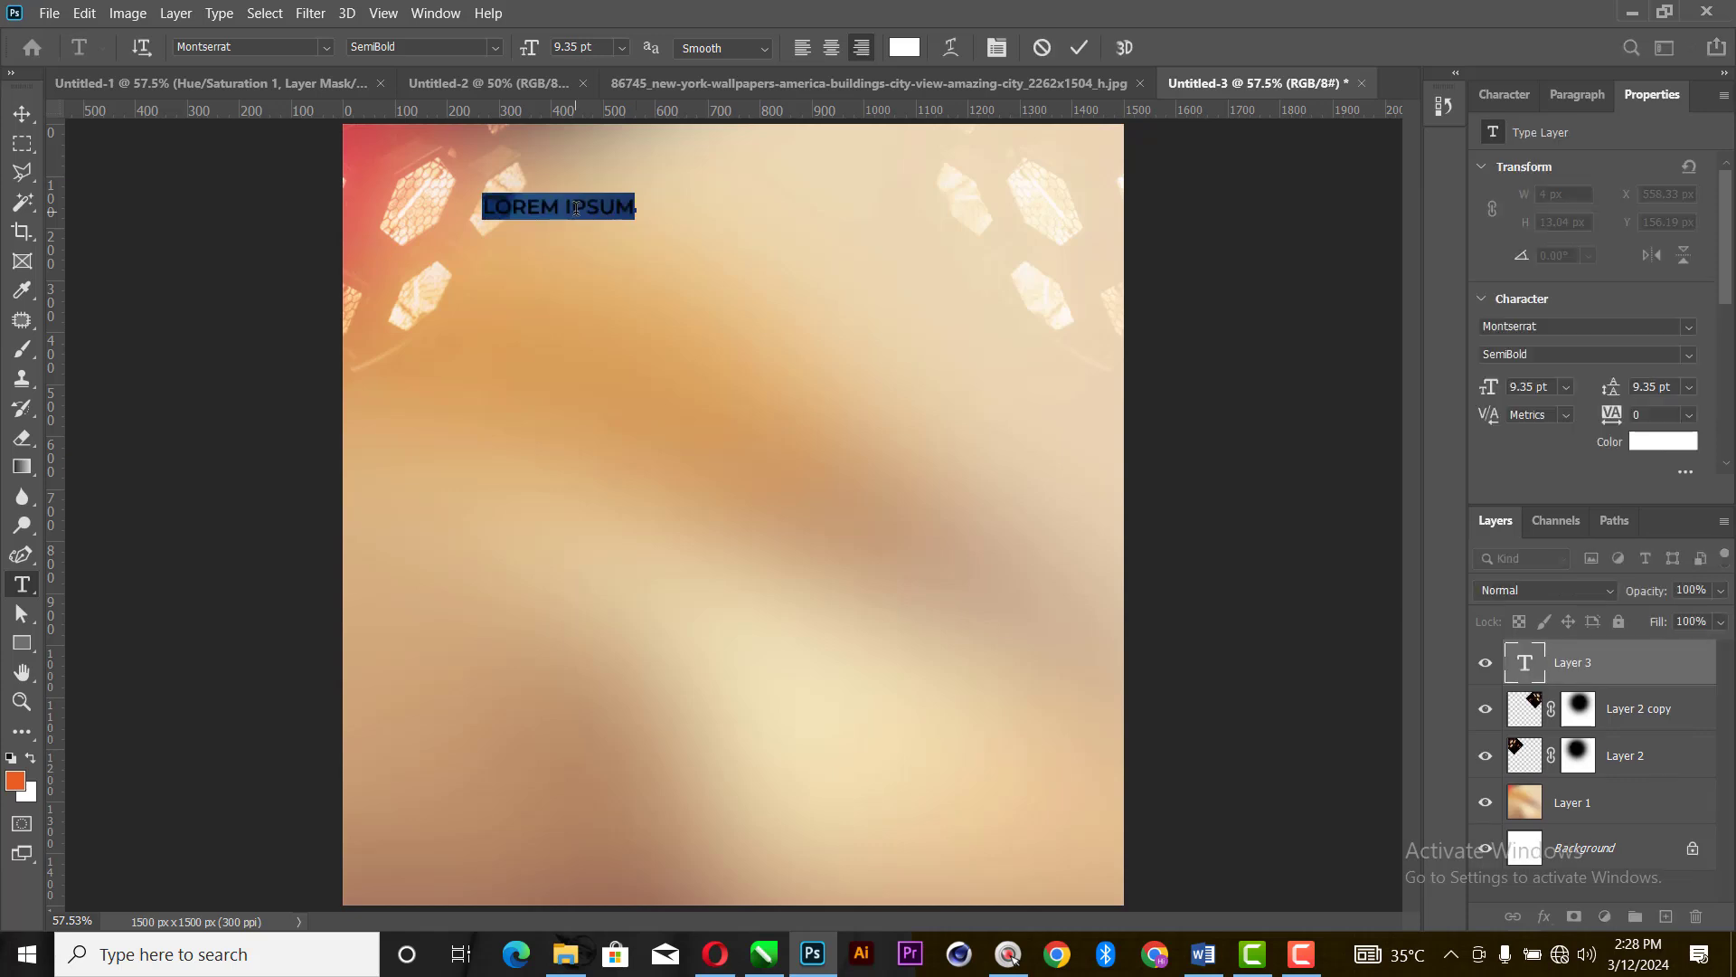
key("ctrl+v")
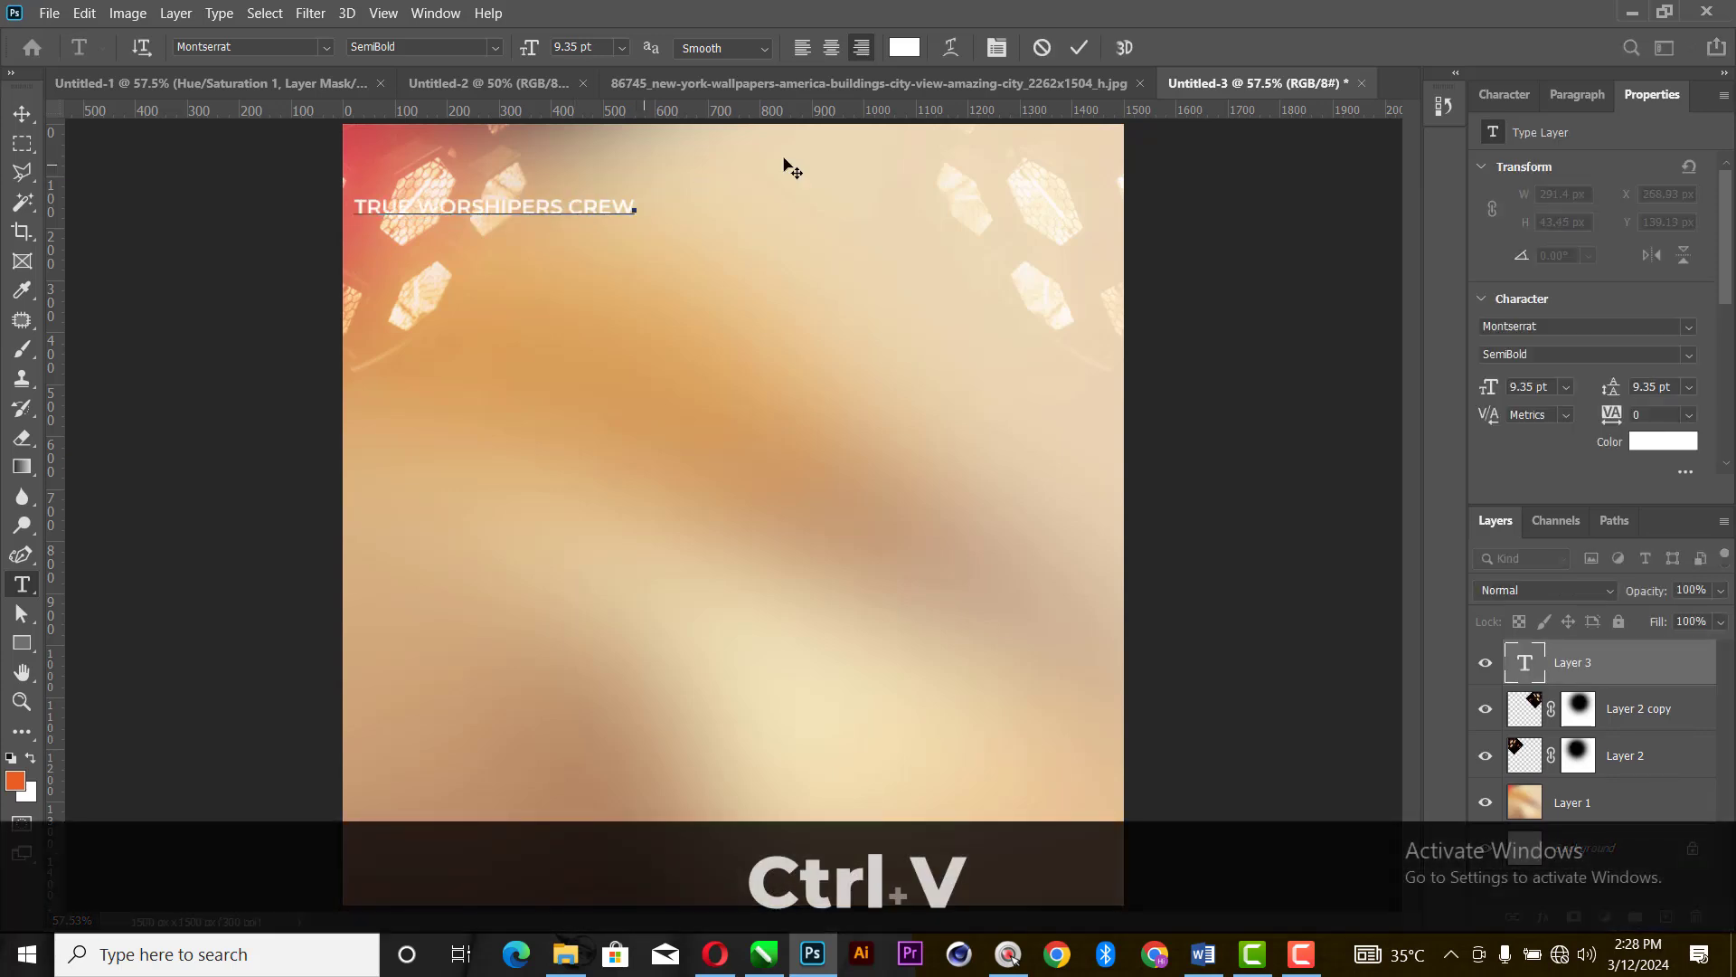
left_click(1078, 47)
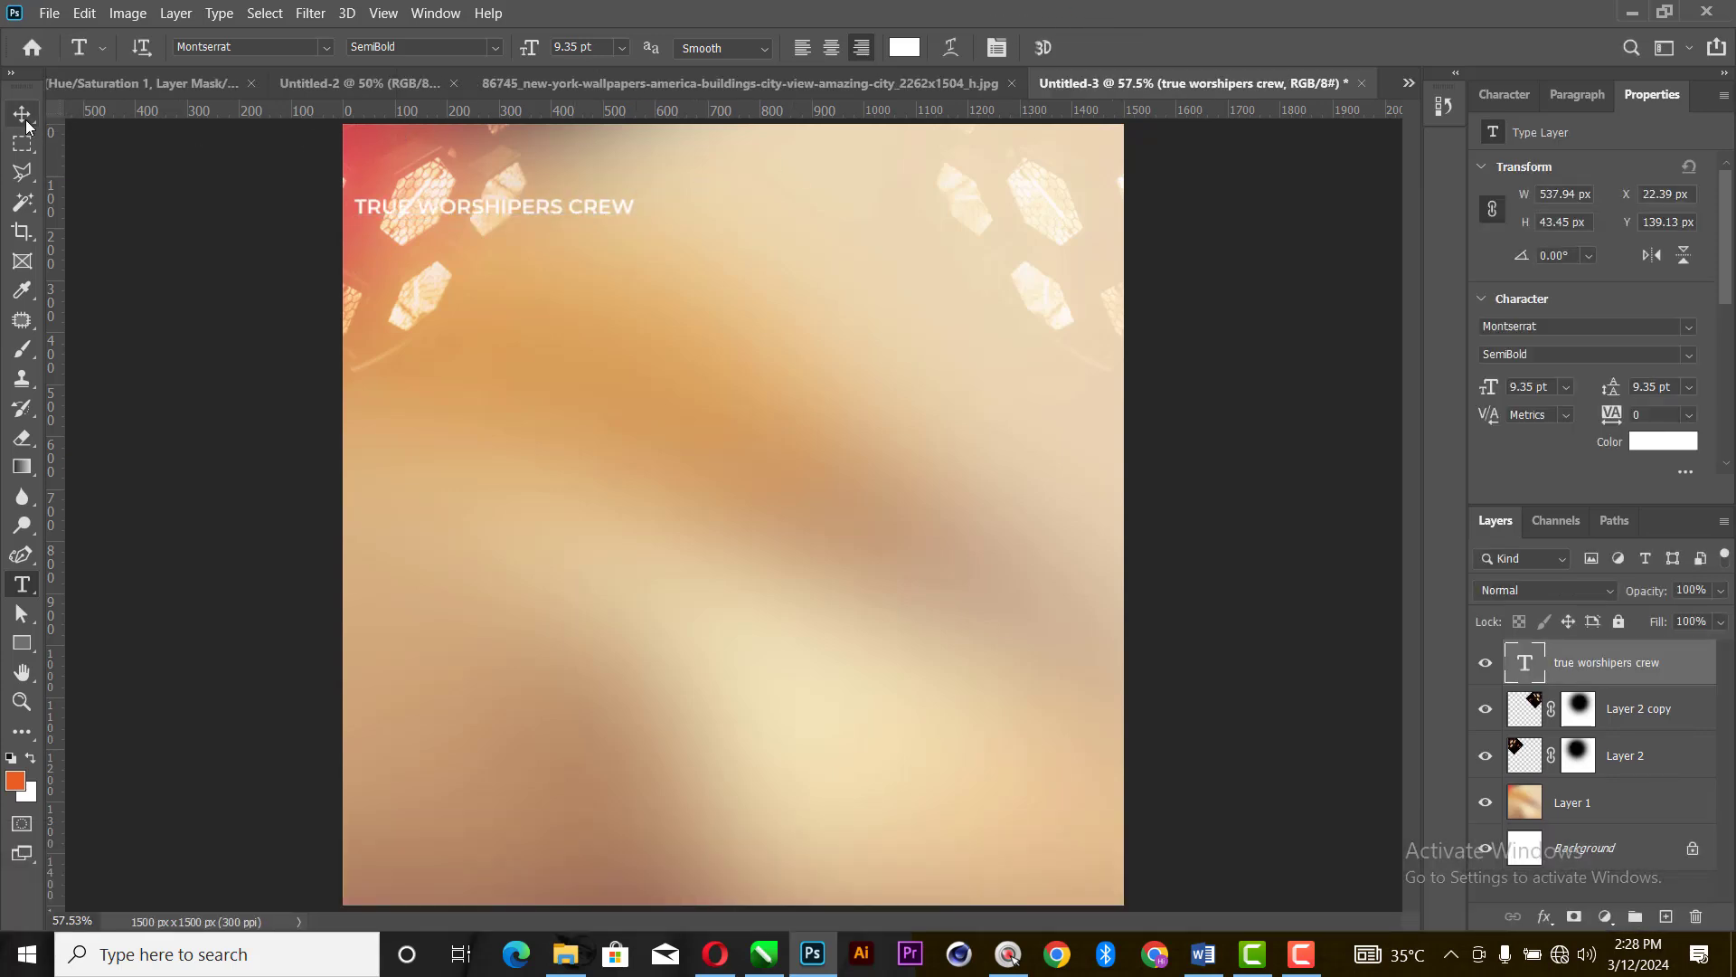
- Move the TRUE WORSHIPERS CREW text right to about X 428 px and set its font size to 9 pt
left_click(21, 113)
left_click_drag(561, 214, 770, 215)
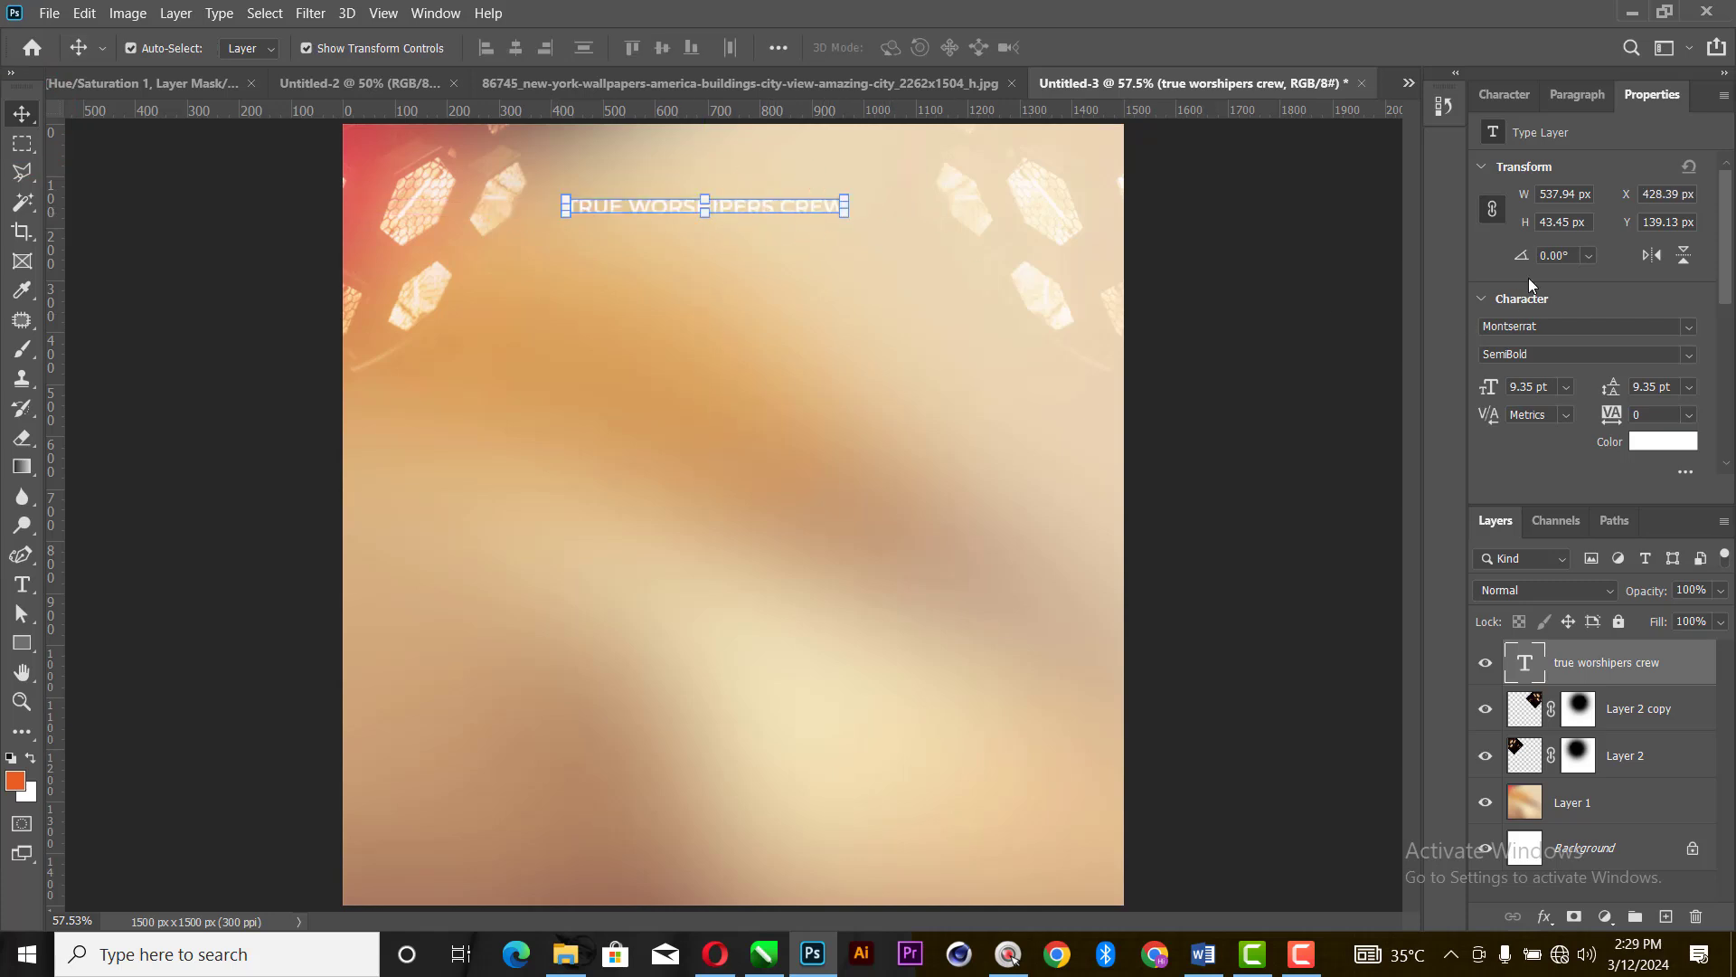
left_click(1566, 387)
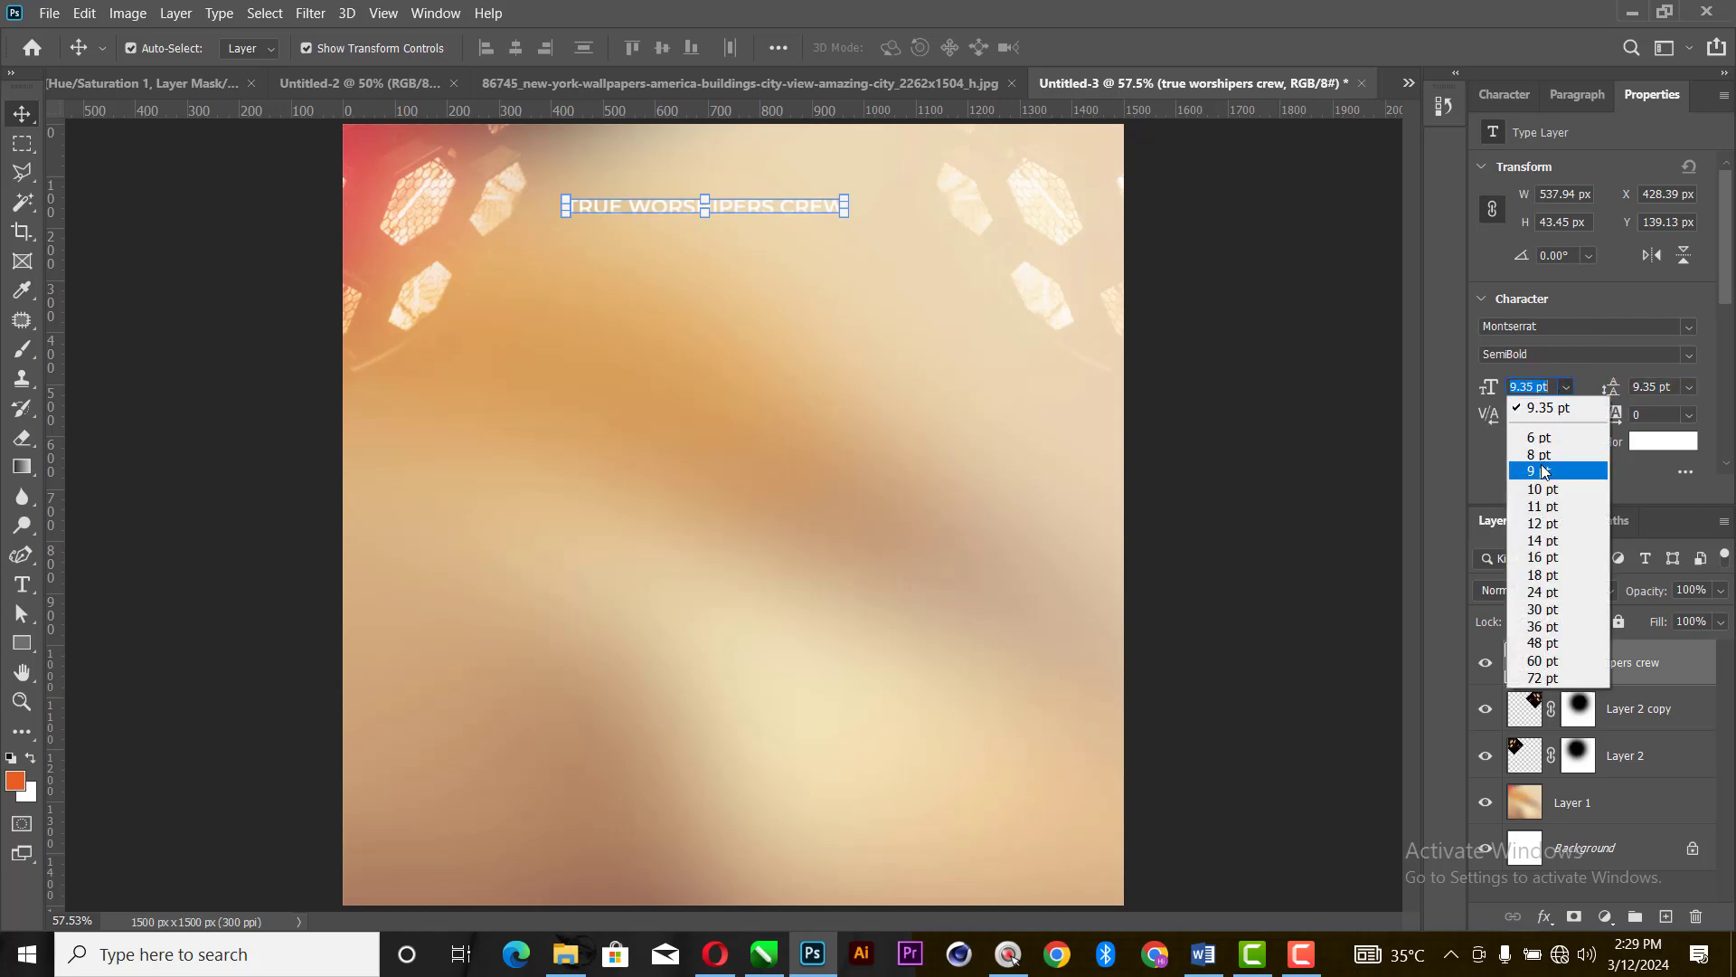
left_click(1540, 461)
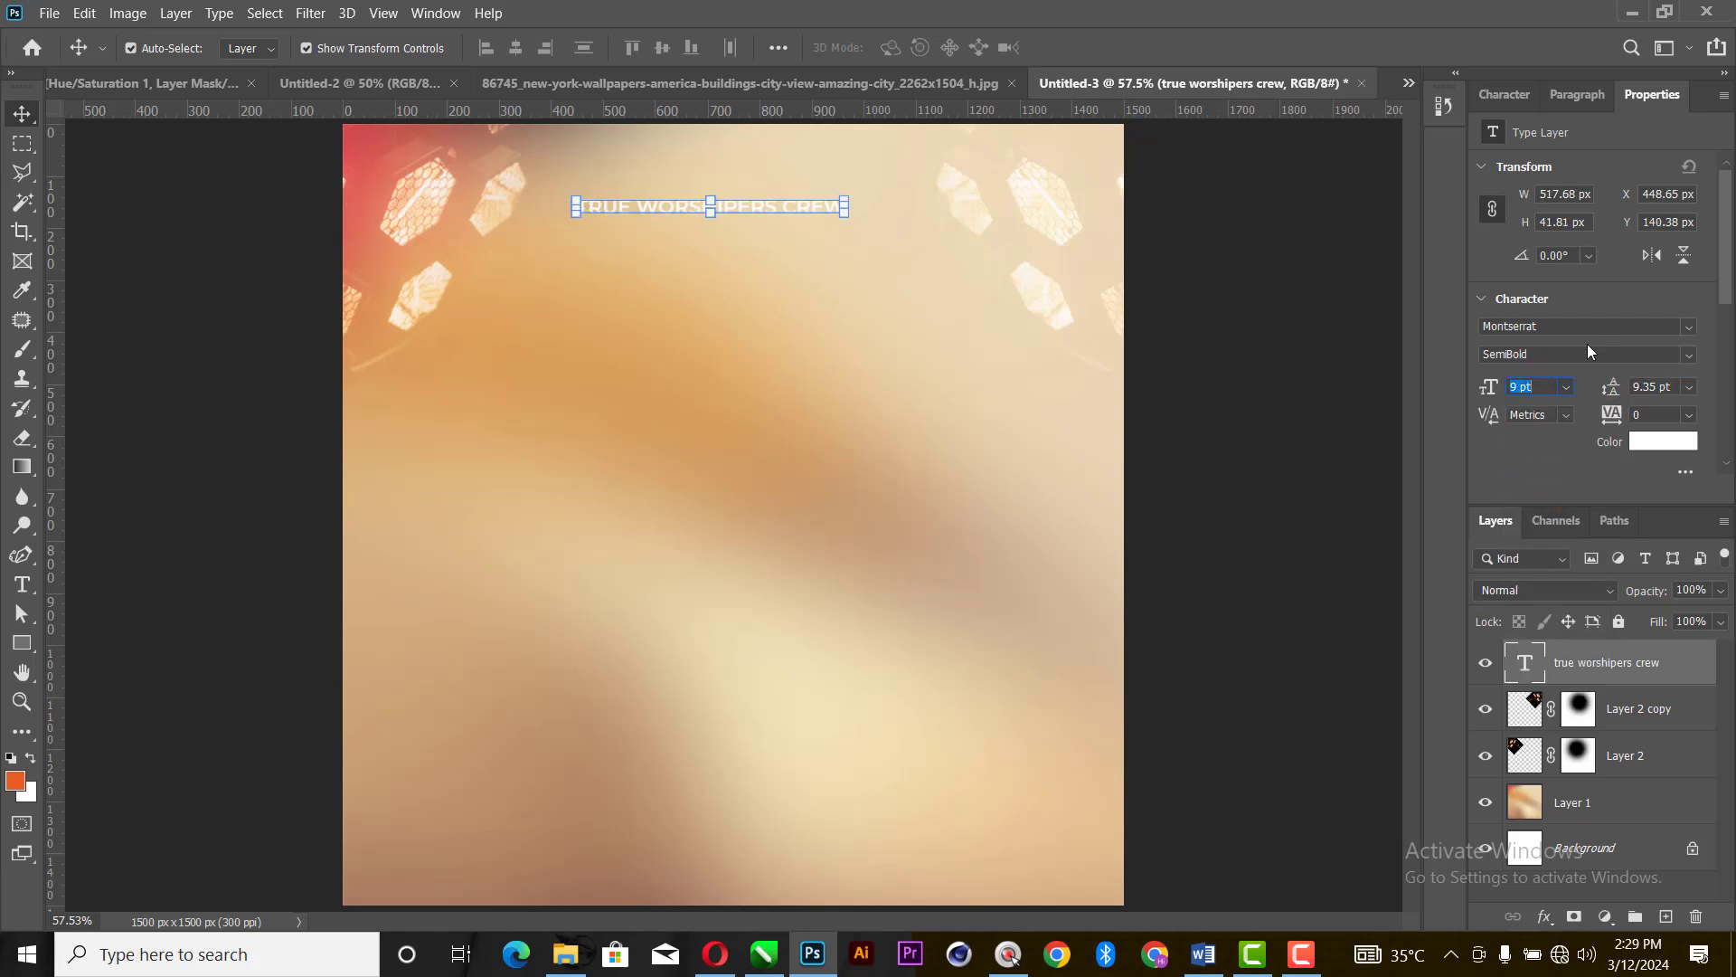
left_click(1266, 229)
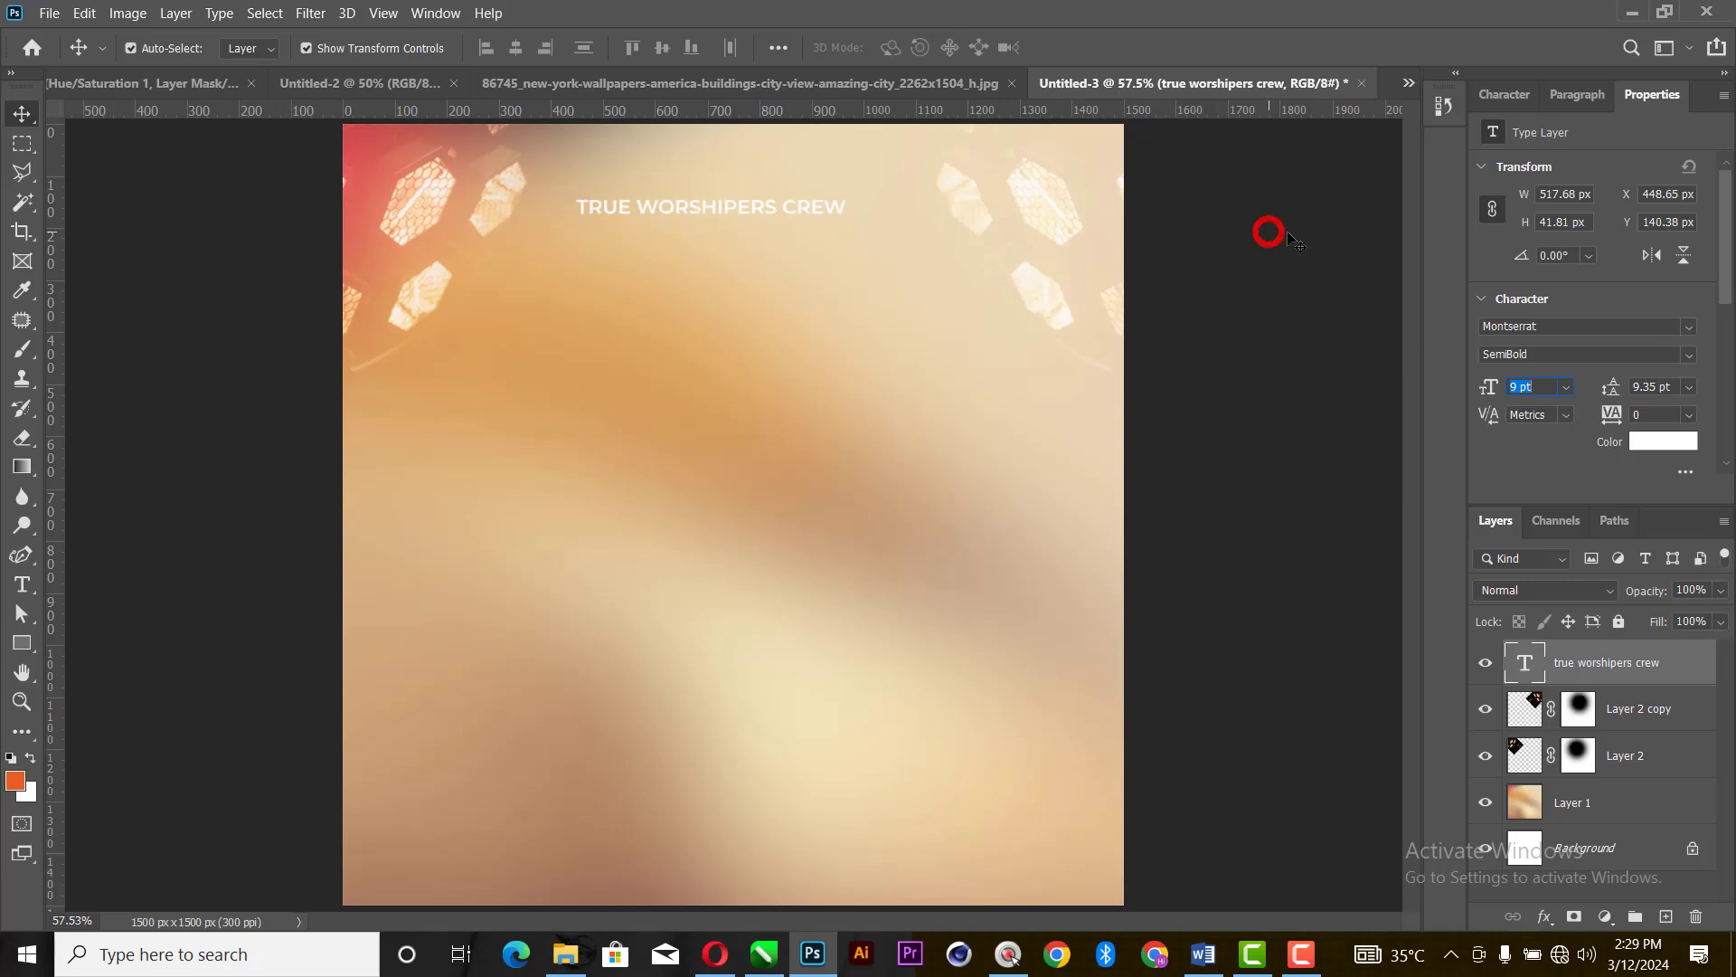
- Color the TRUE WORSHIPERS CREW text black (000000) and move it to about X 492 px, Y 153 px
left_click(1644, 445)
type("000000")
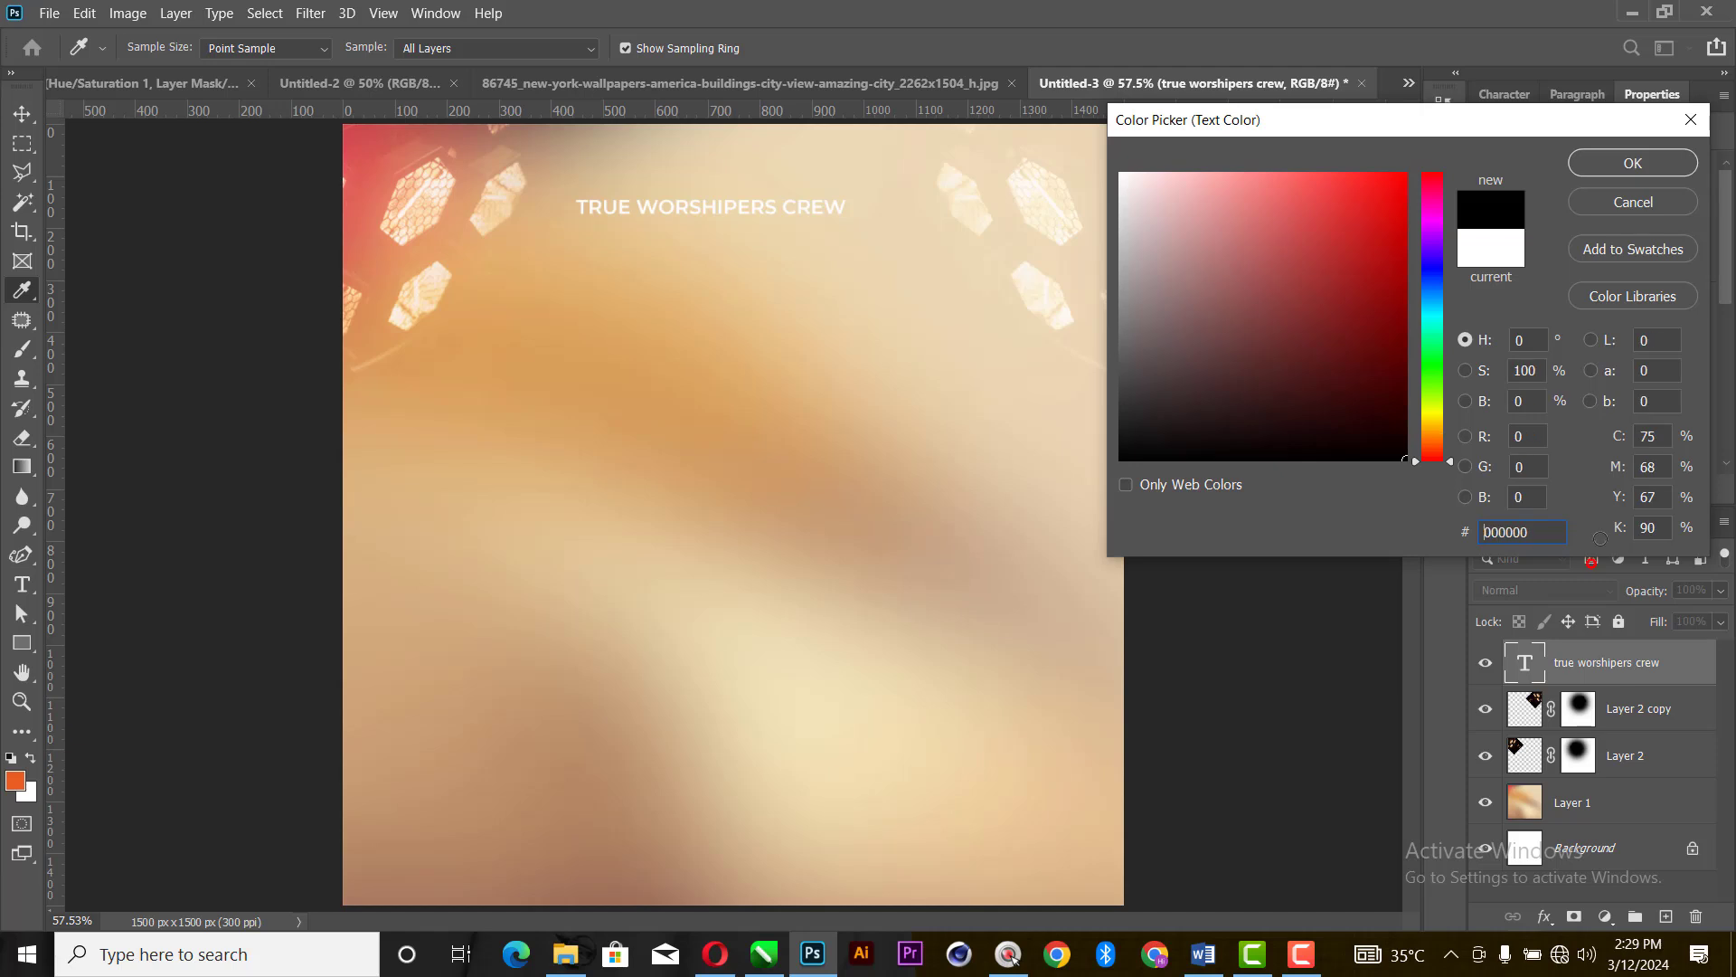
left_click(1632, 163)
key("v")
left_click(1194, 283)
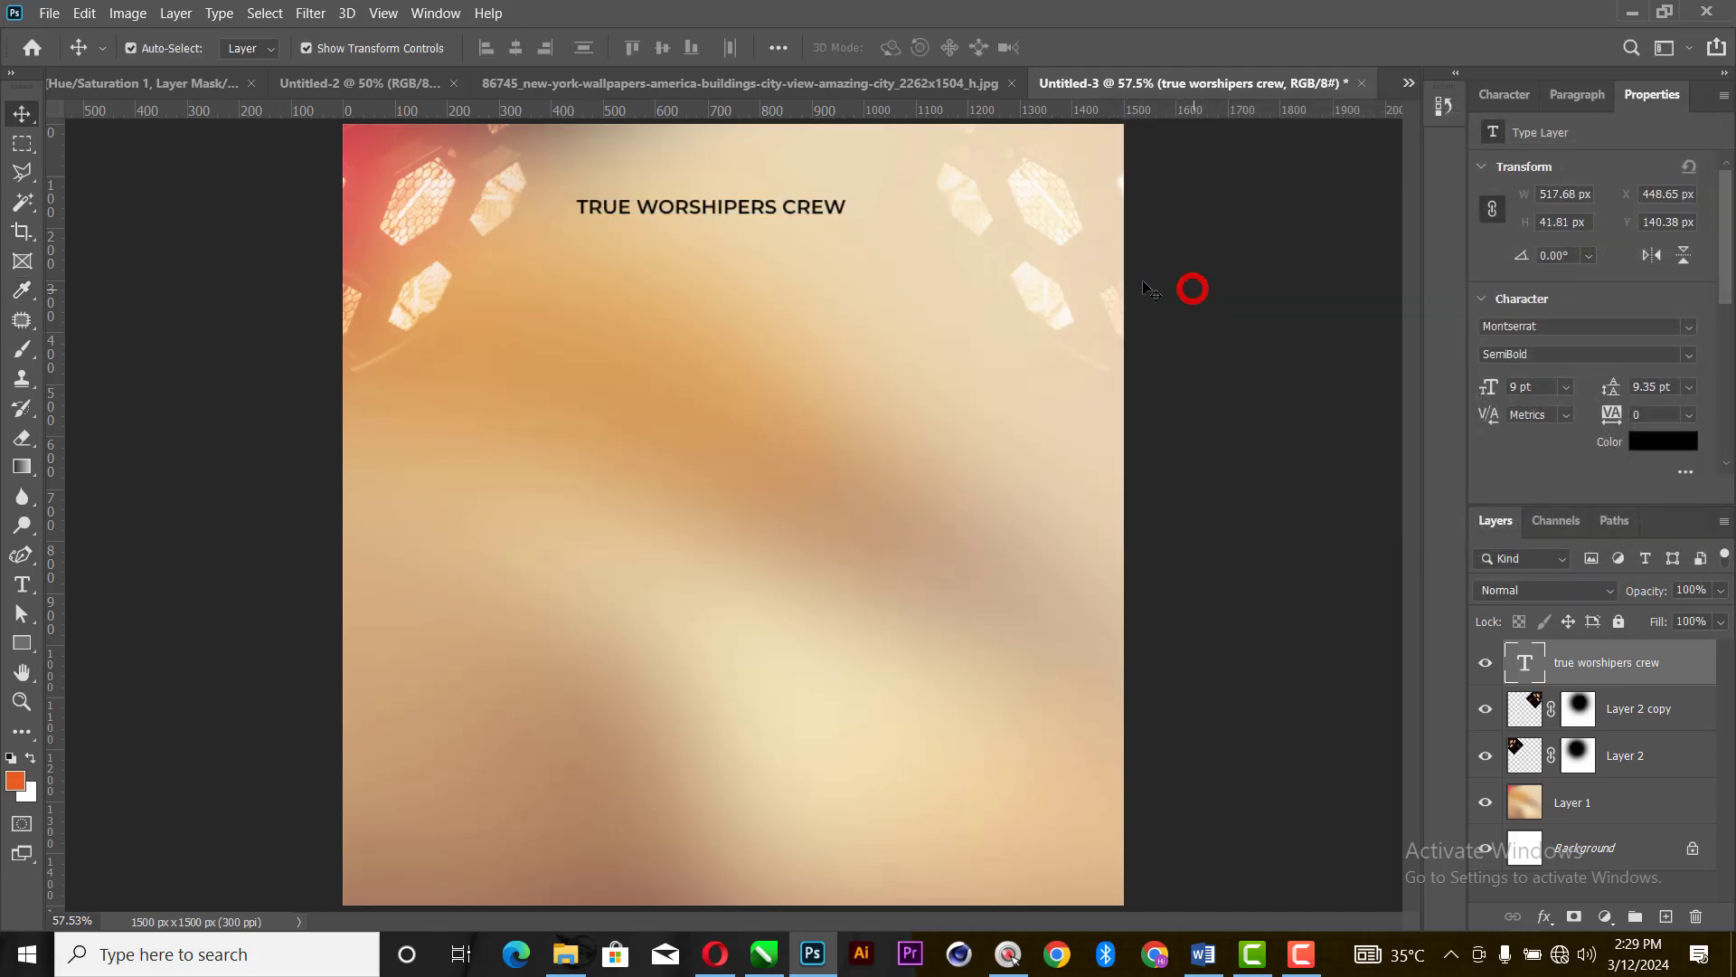
left_click_drag(743, 209, 762, 215)
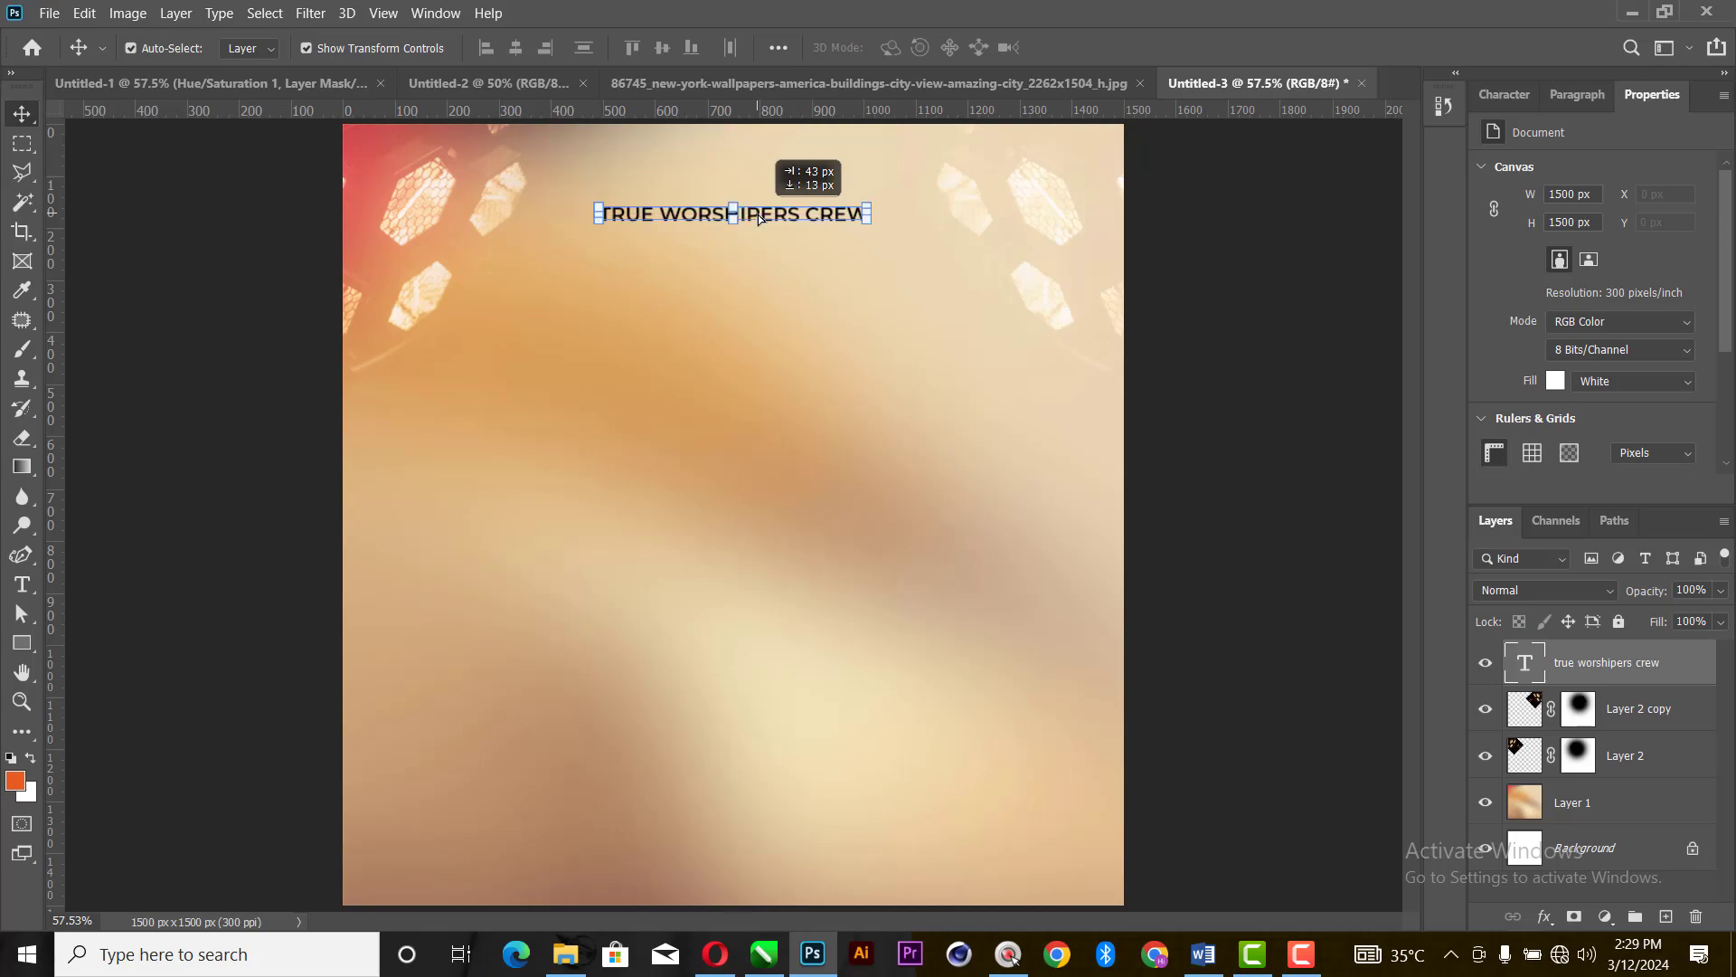
- Copy "presents" from the Word document and paste it as a new text layer below the heading in Photoshop
left_click(1203, 954)
left_click_drag(580, 428, 437, 431)
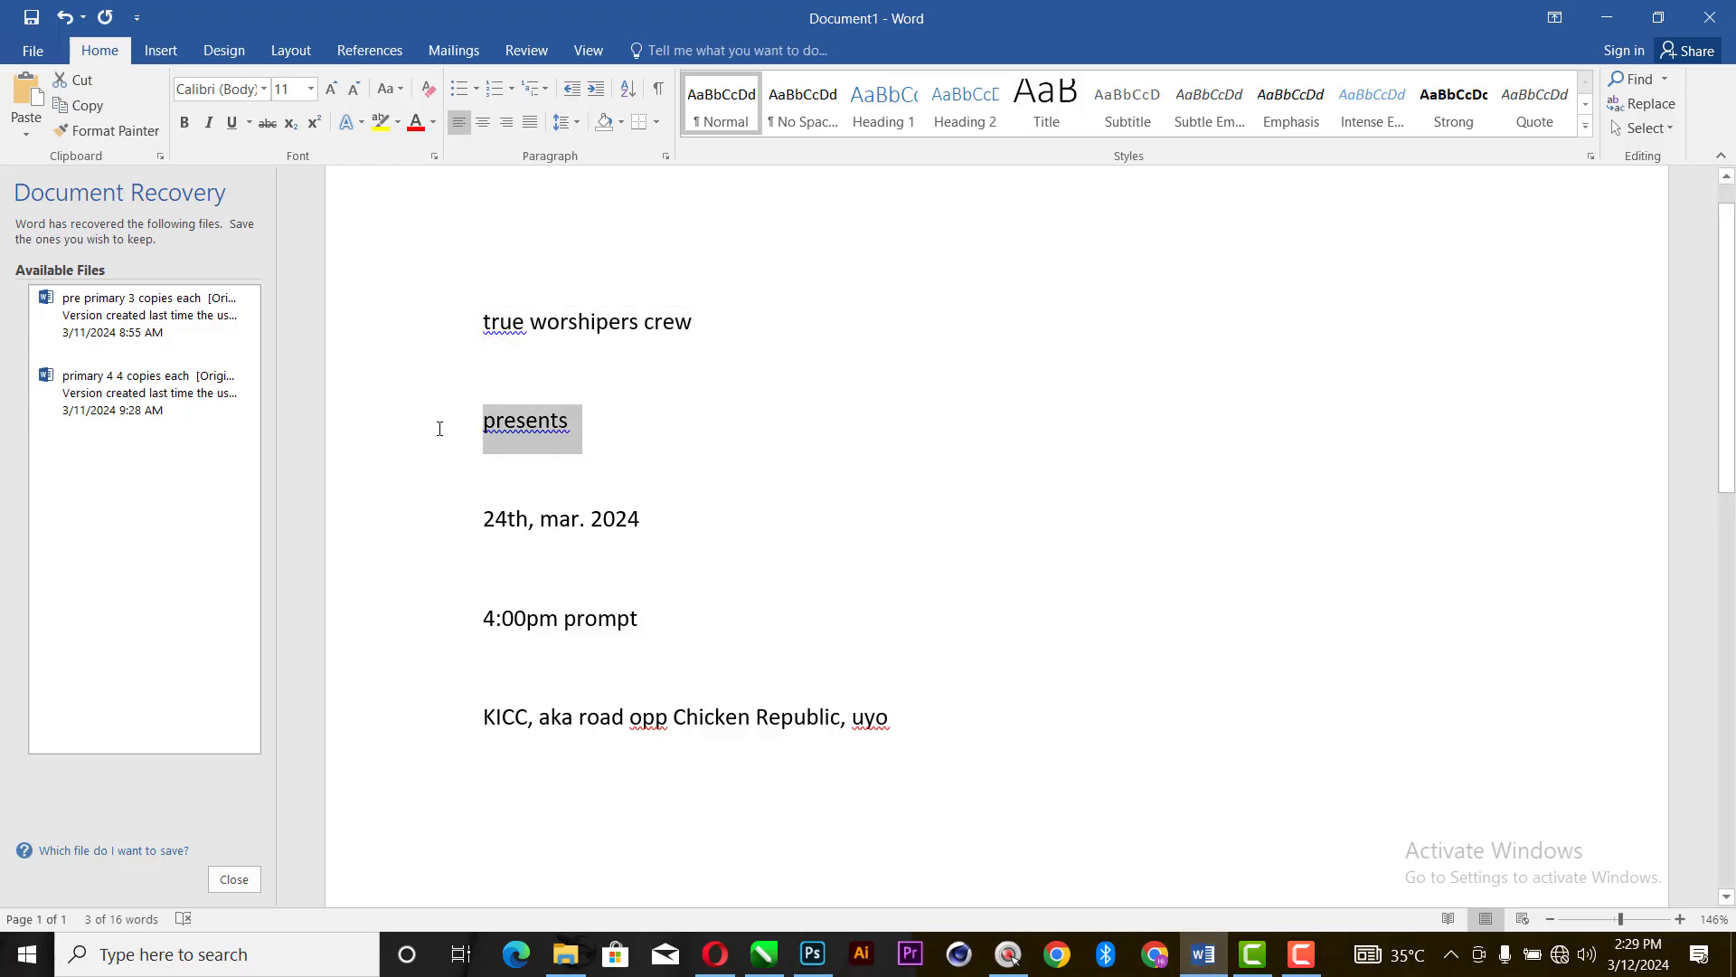
key("ctrl+c")
key("ctrl+c")
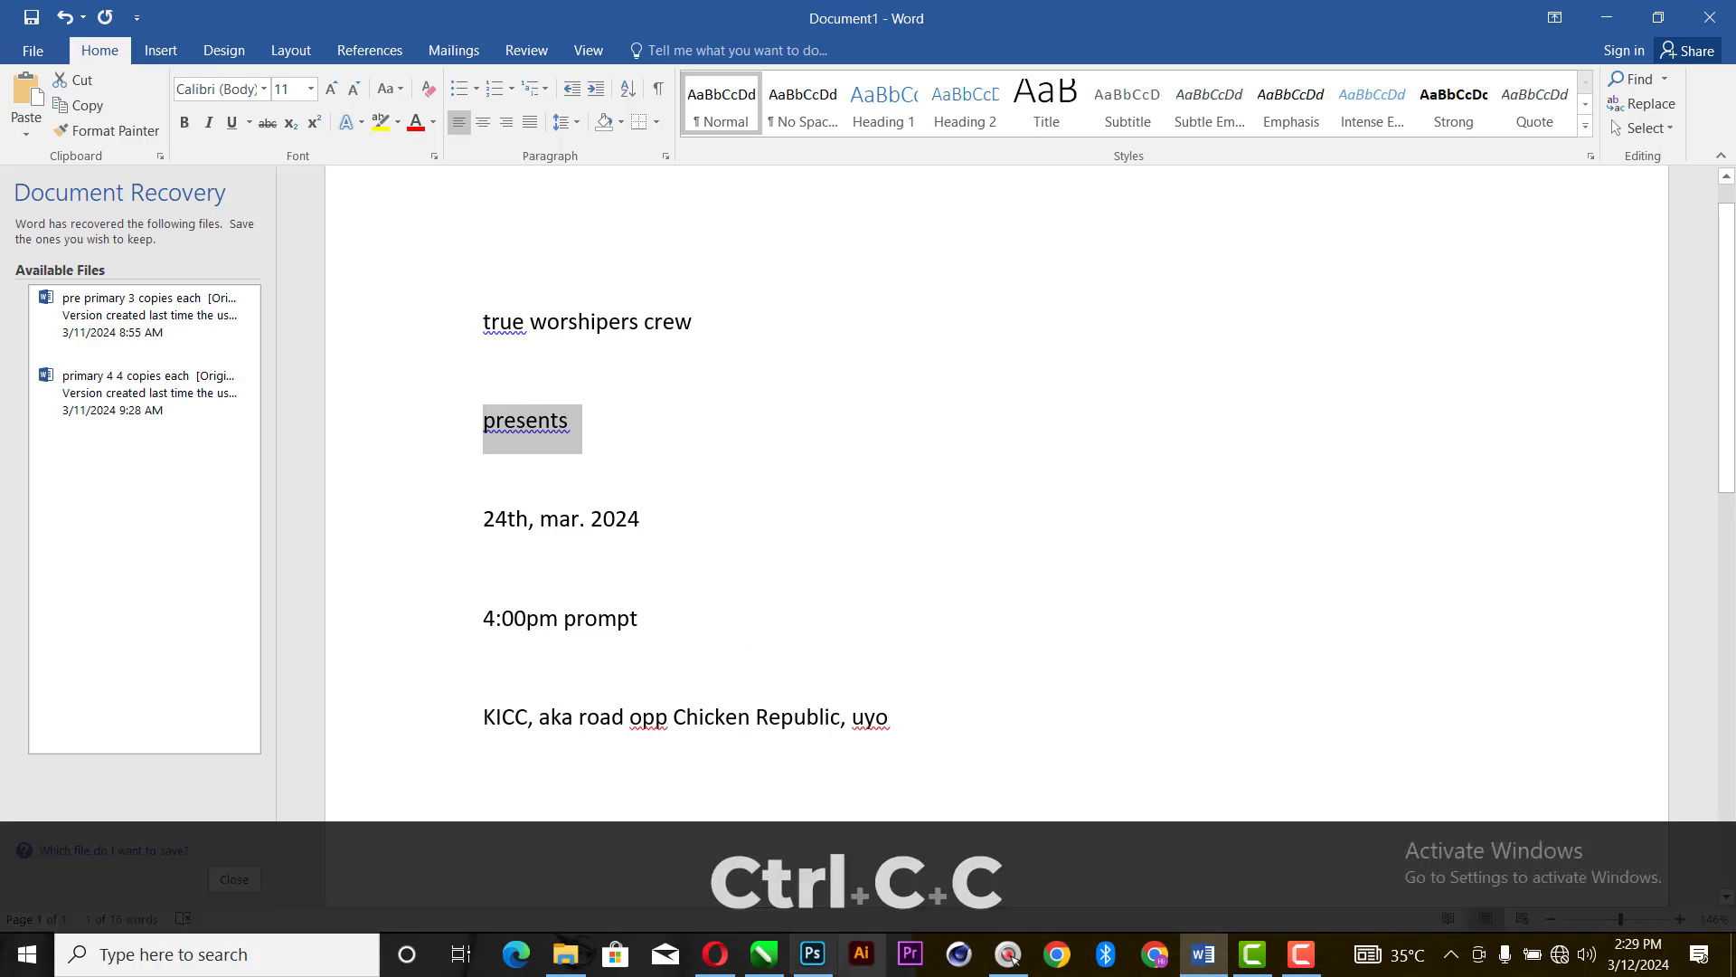
left_click(812, 954)
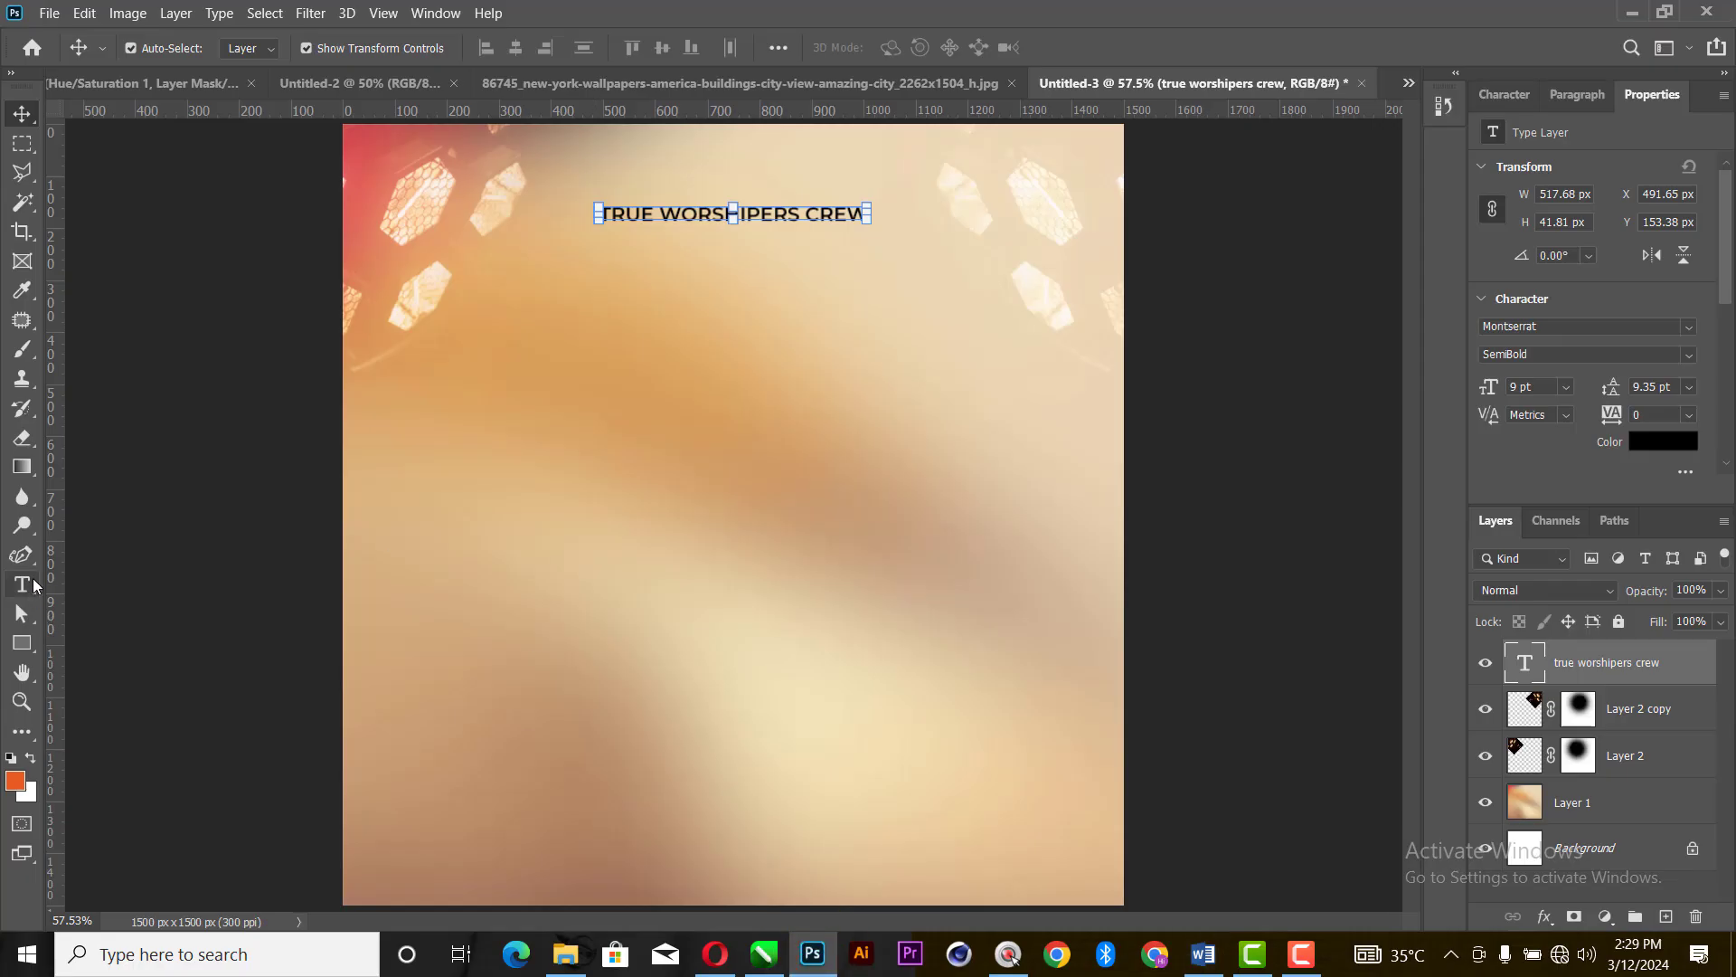
left_click(22, 584)
left_click(594, 353)
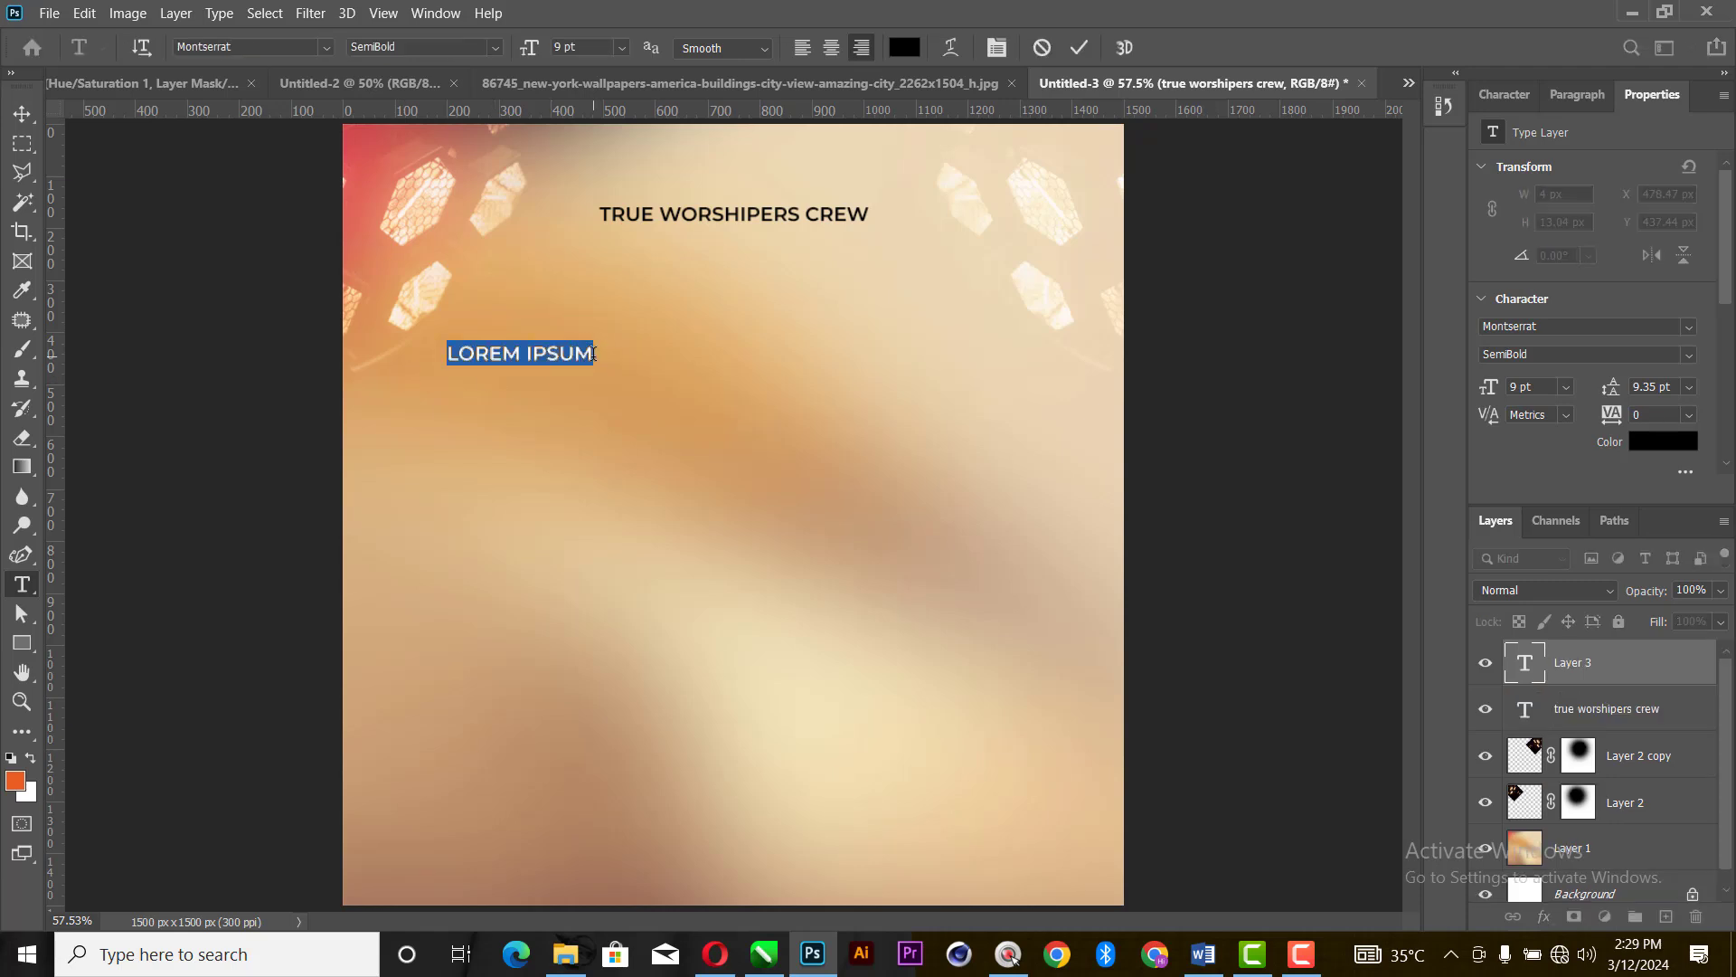
key("ctrl+v")
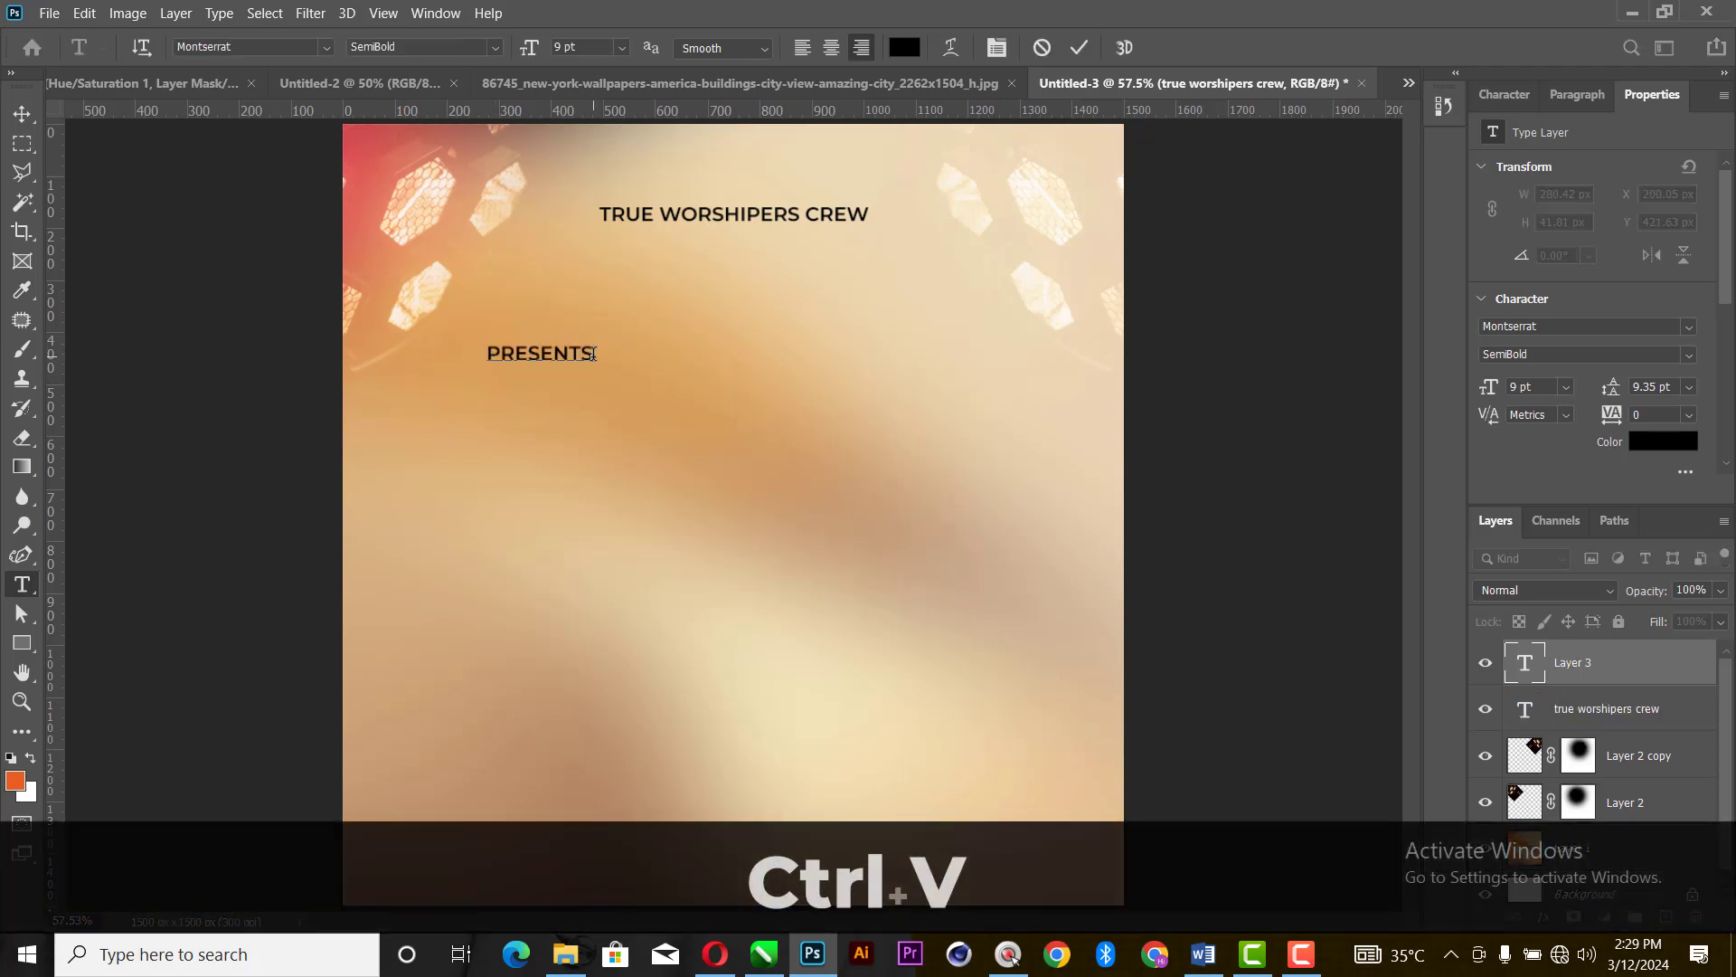
left_click(1079, 47)
- Set the PRESENTS text's Montserrat font style to Light
left_click(21, 113)
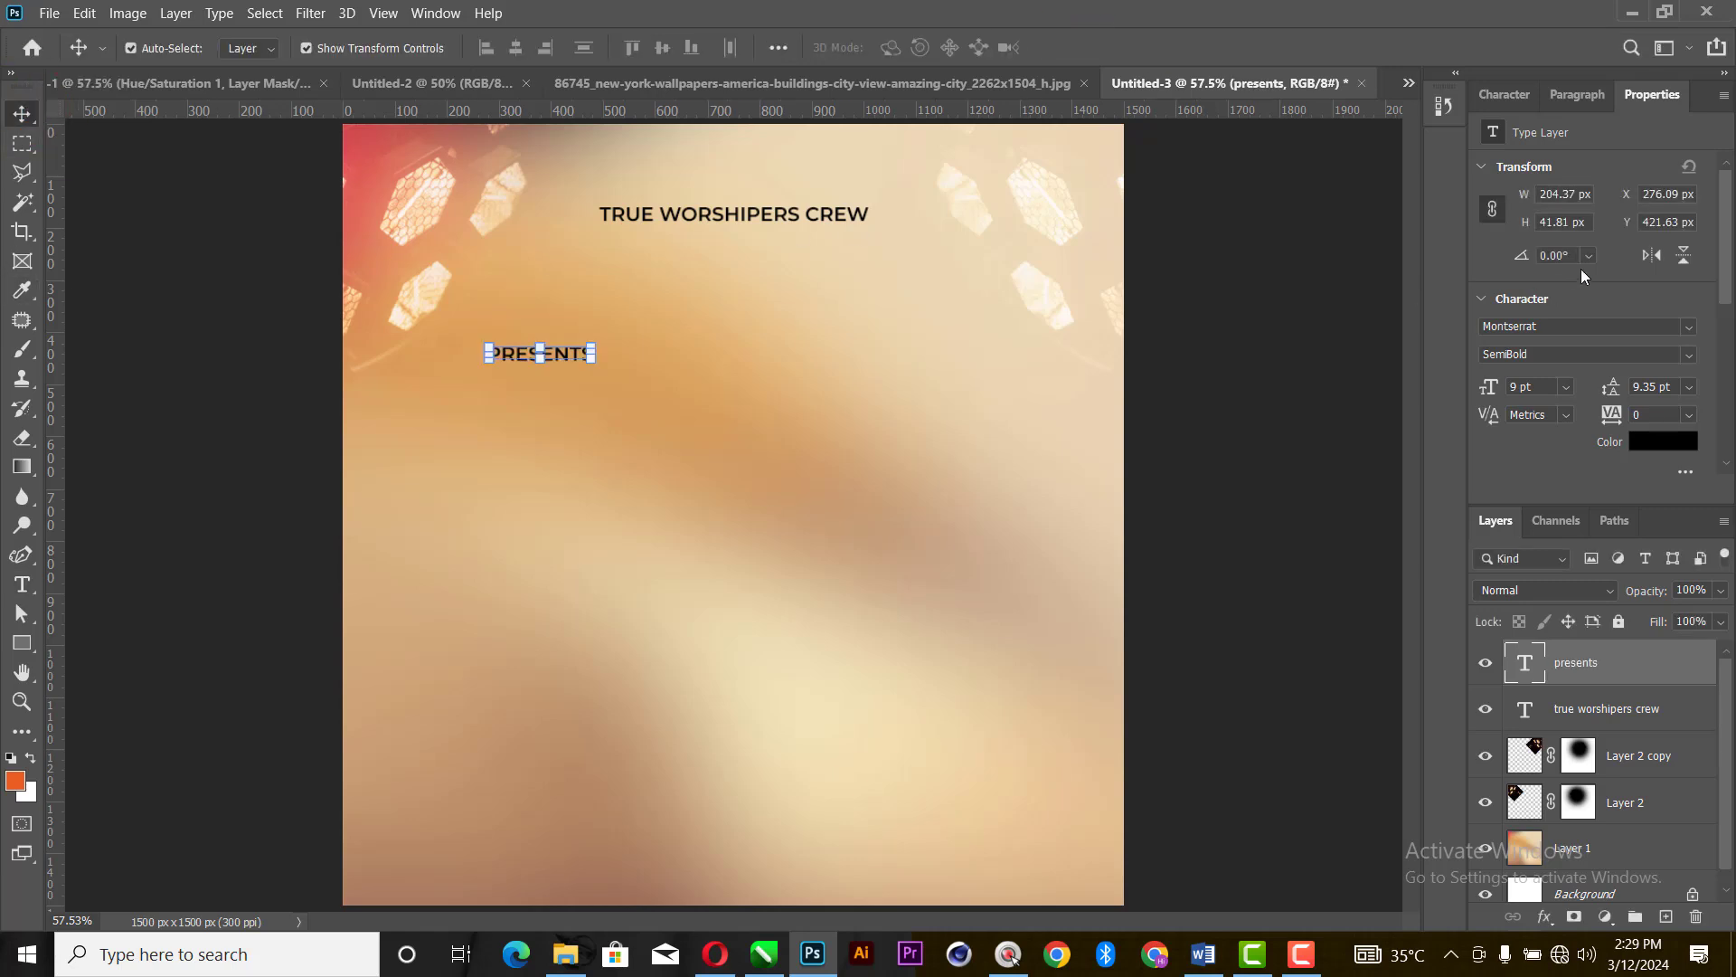
left_click(1683, 355)
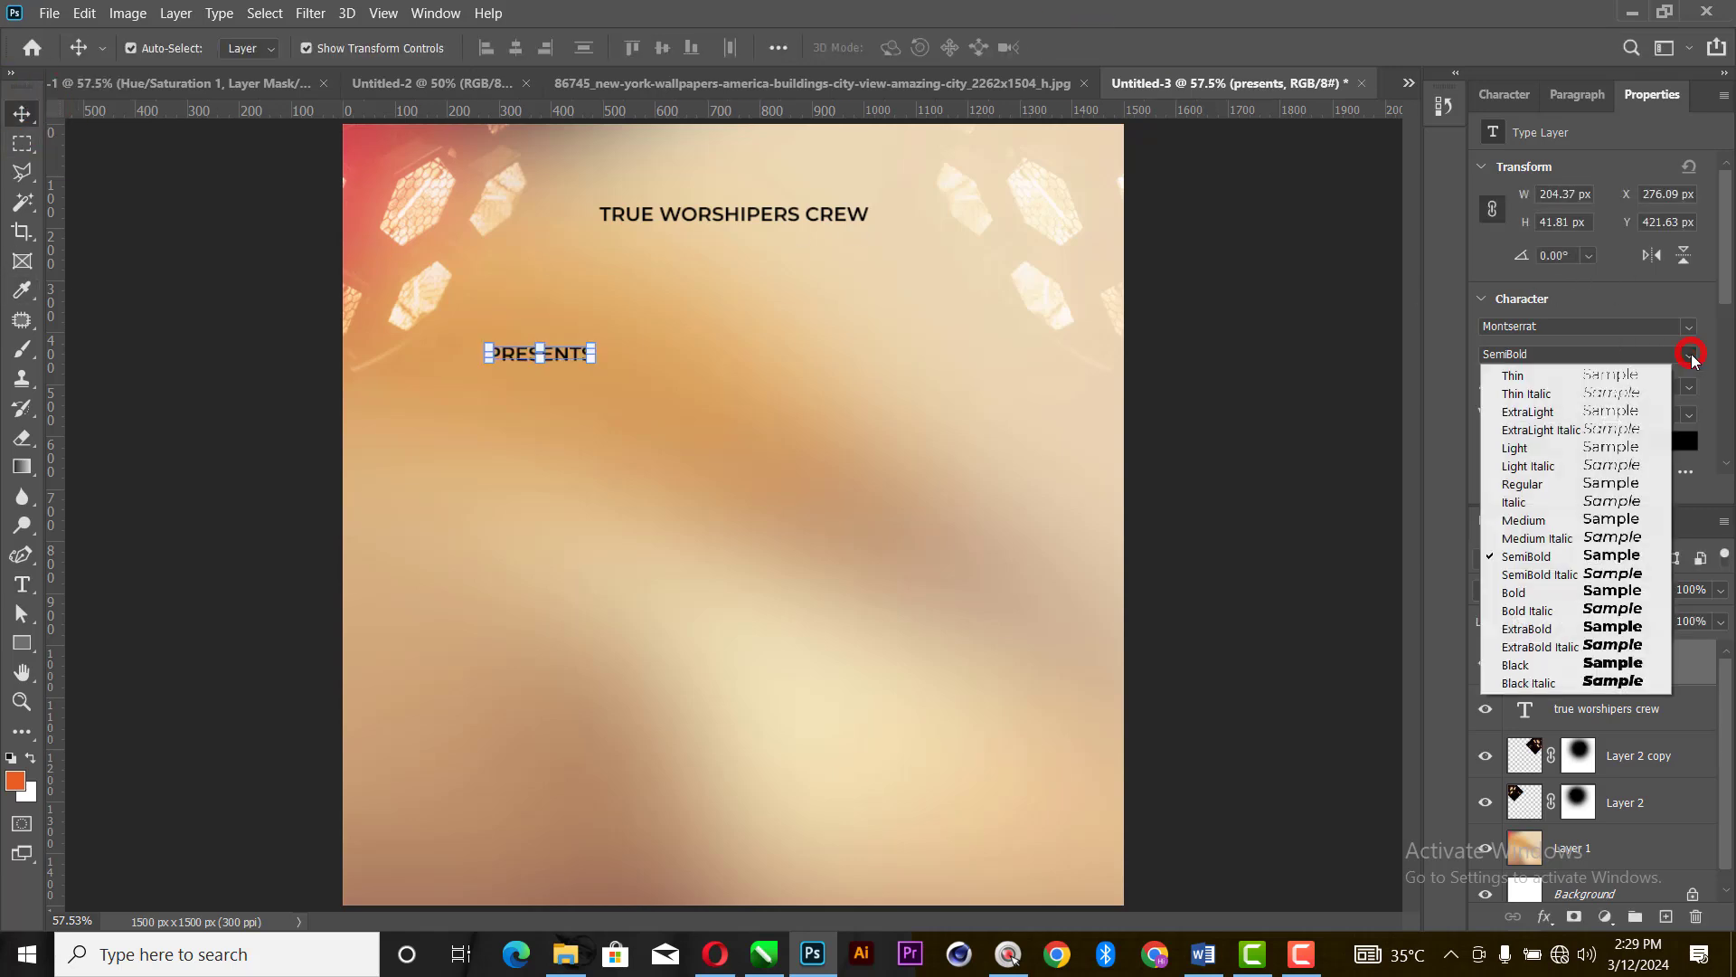
left_click(1550, 455)
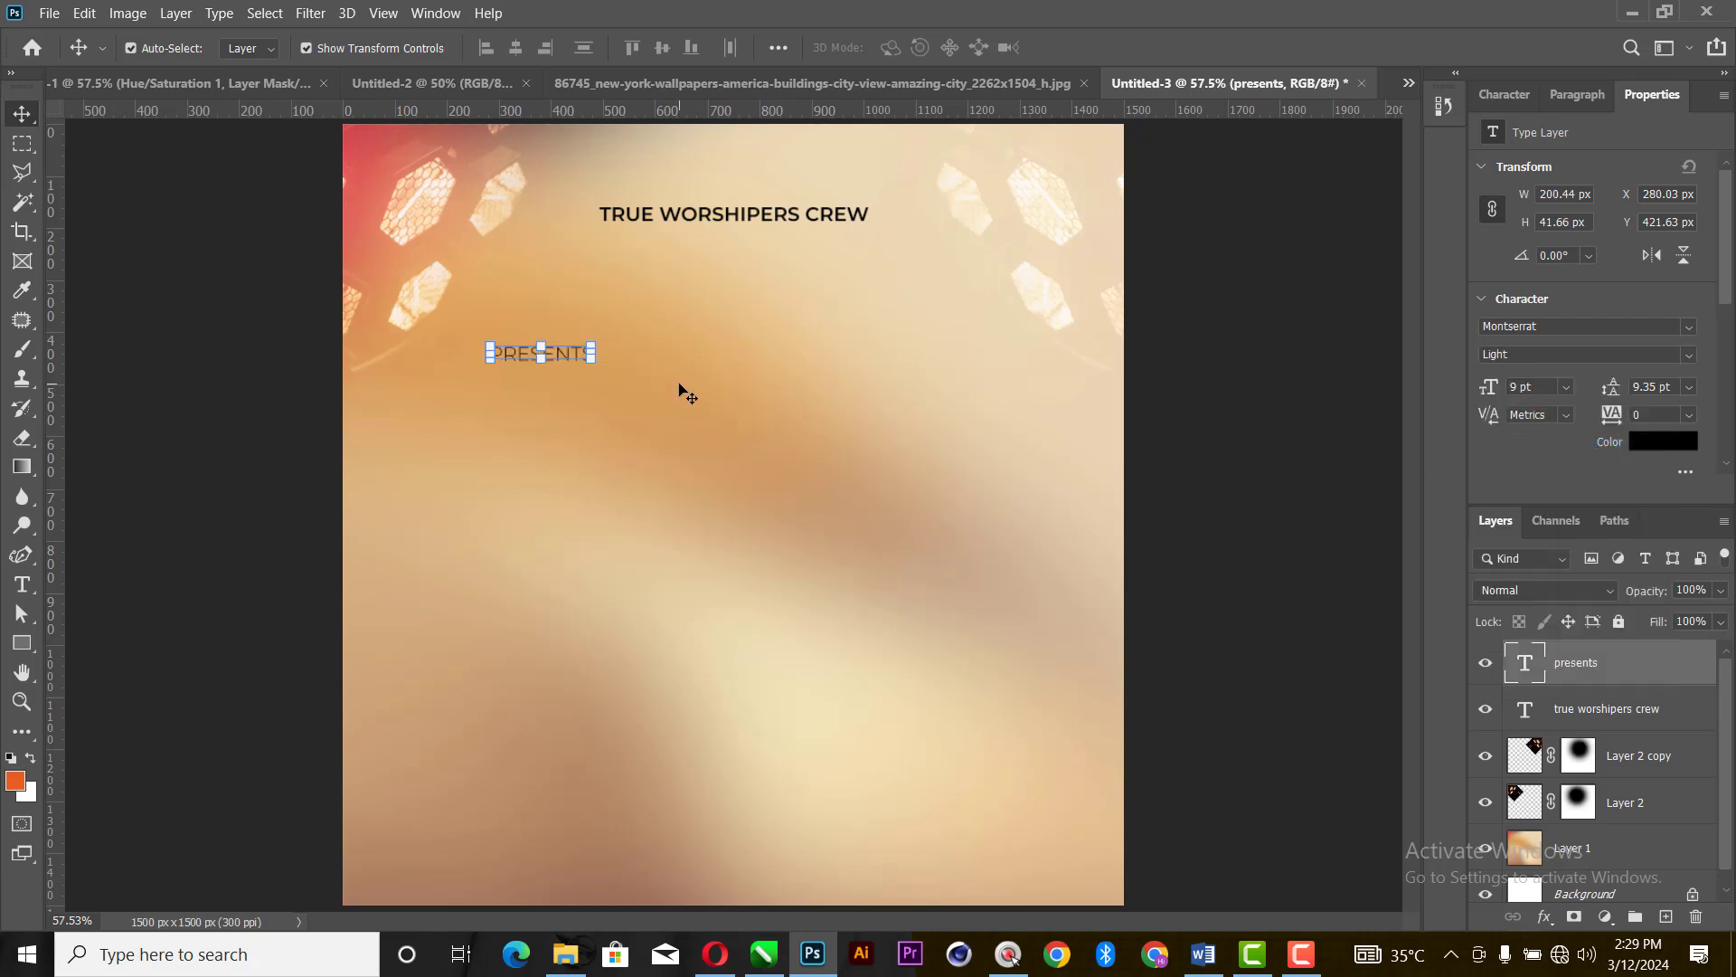
- Set the PRESENTS text's font size to 6 pt and move it beneath the heading to about X 682 px, Y 219 px
left_click(1565, 386)
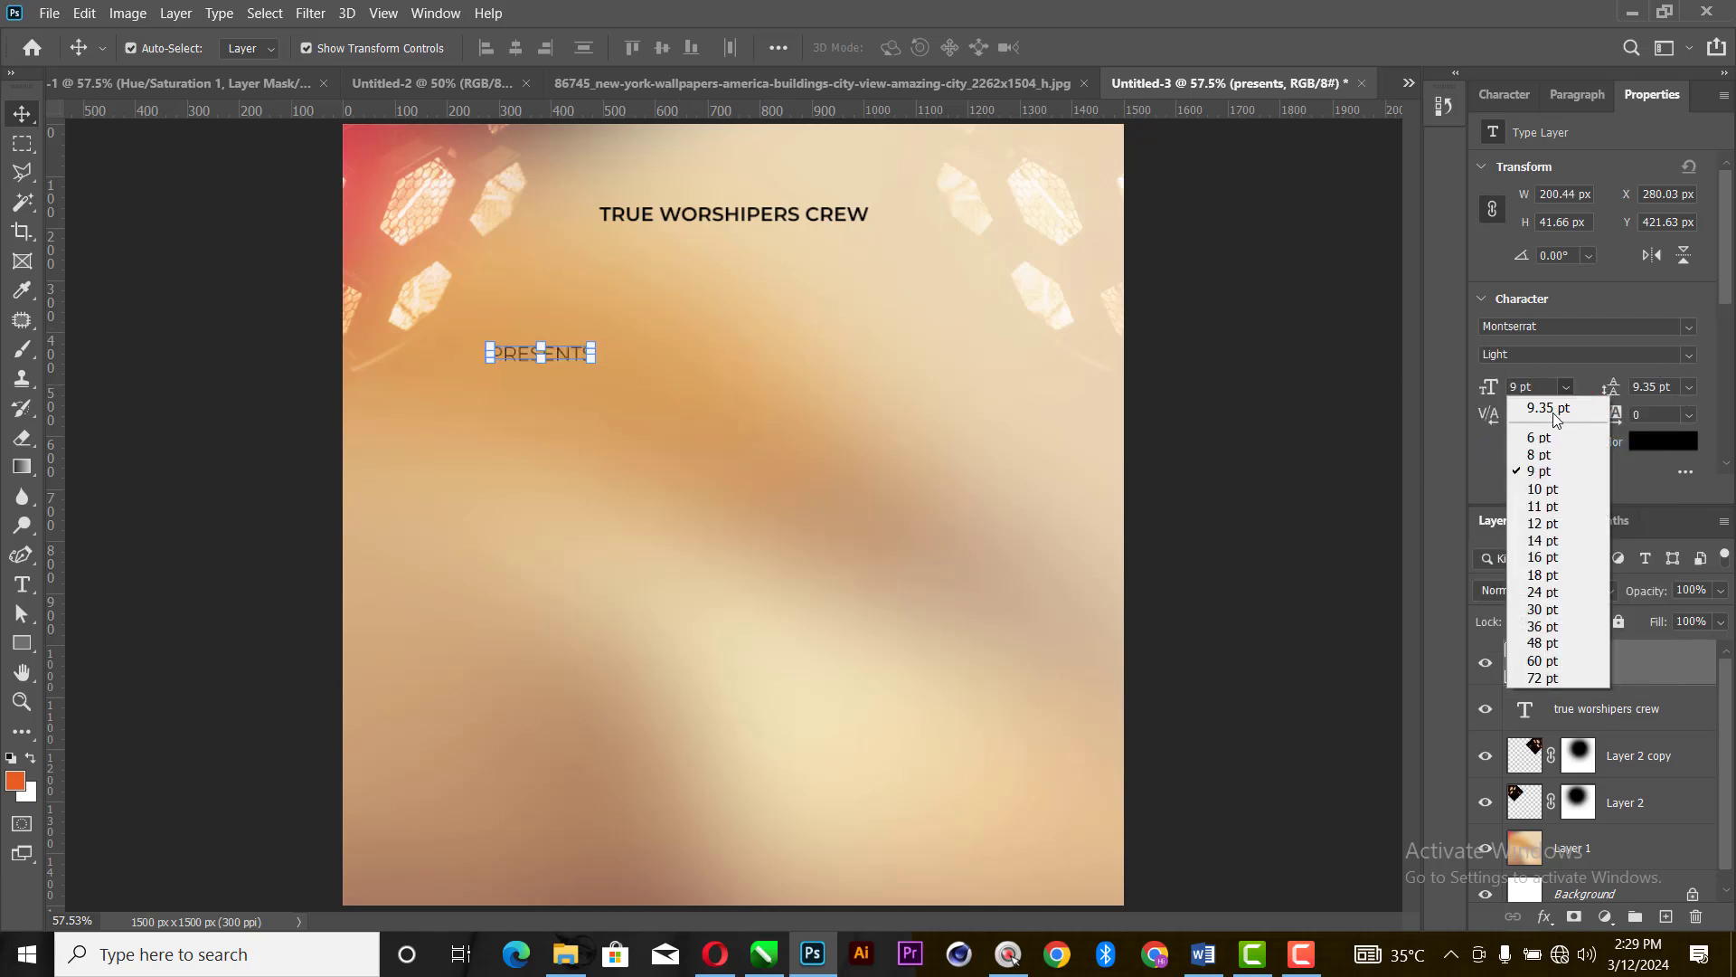
left_click(1537, 437)
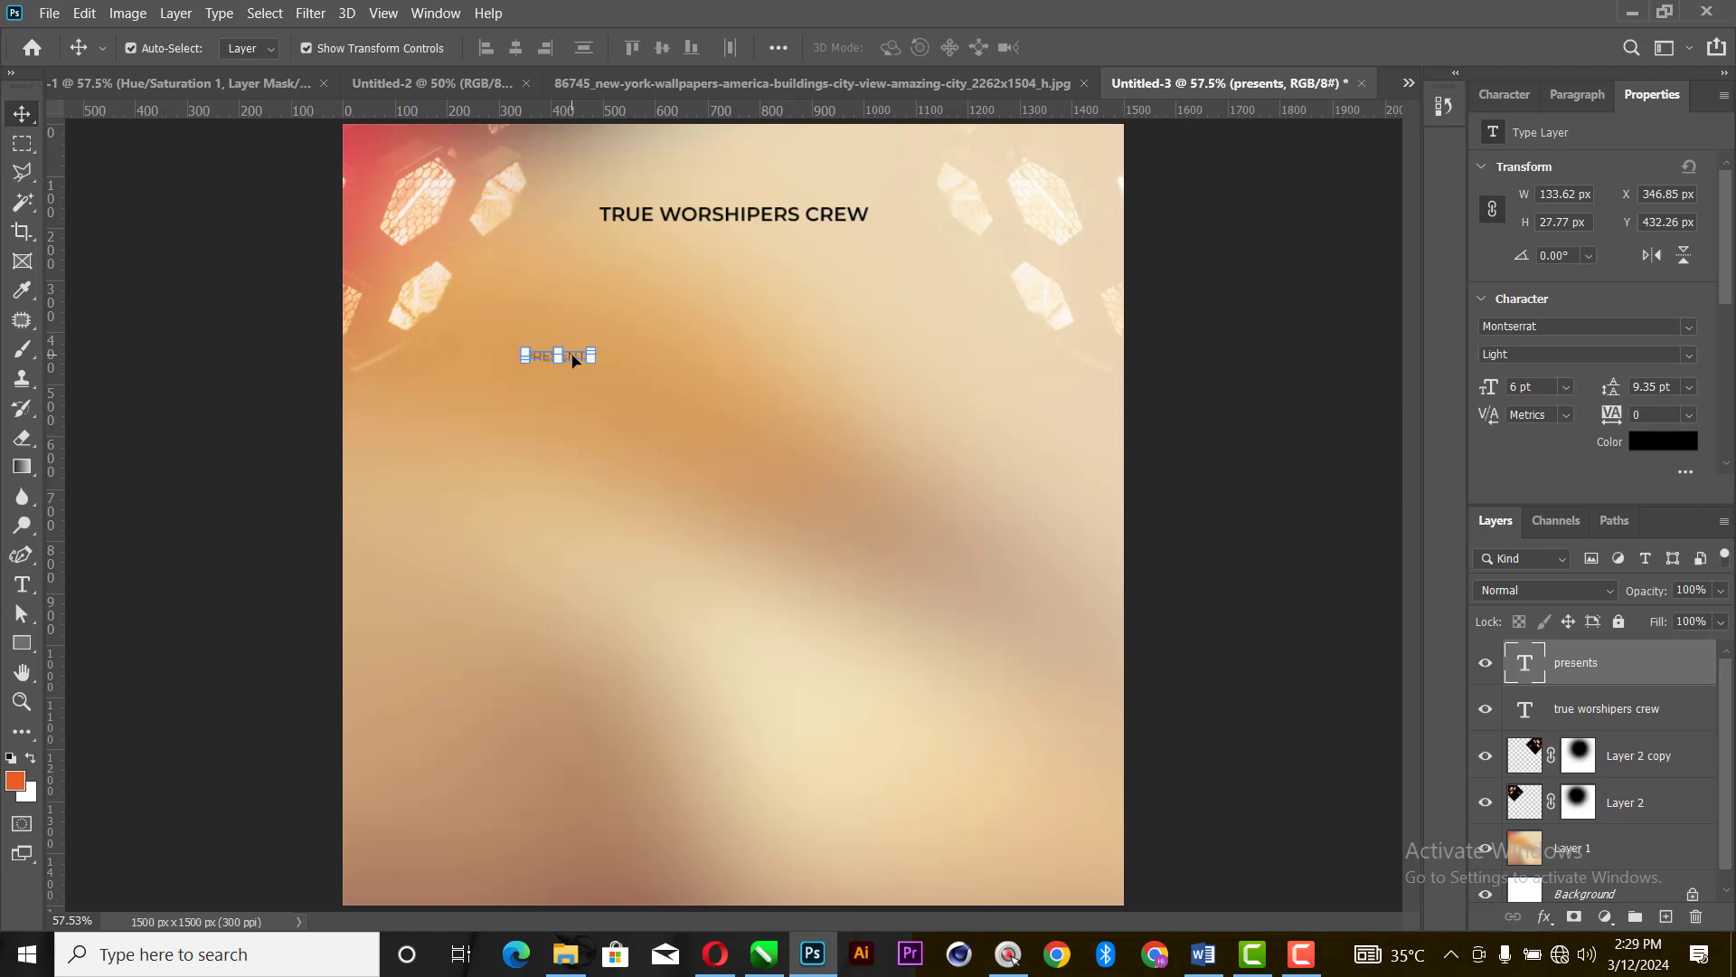
left_click_drag(572, 360, 746, 243)
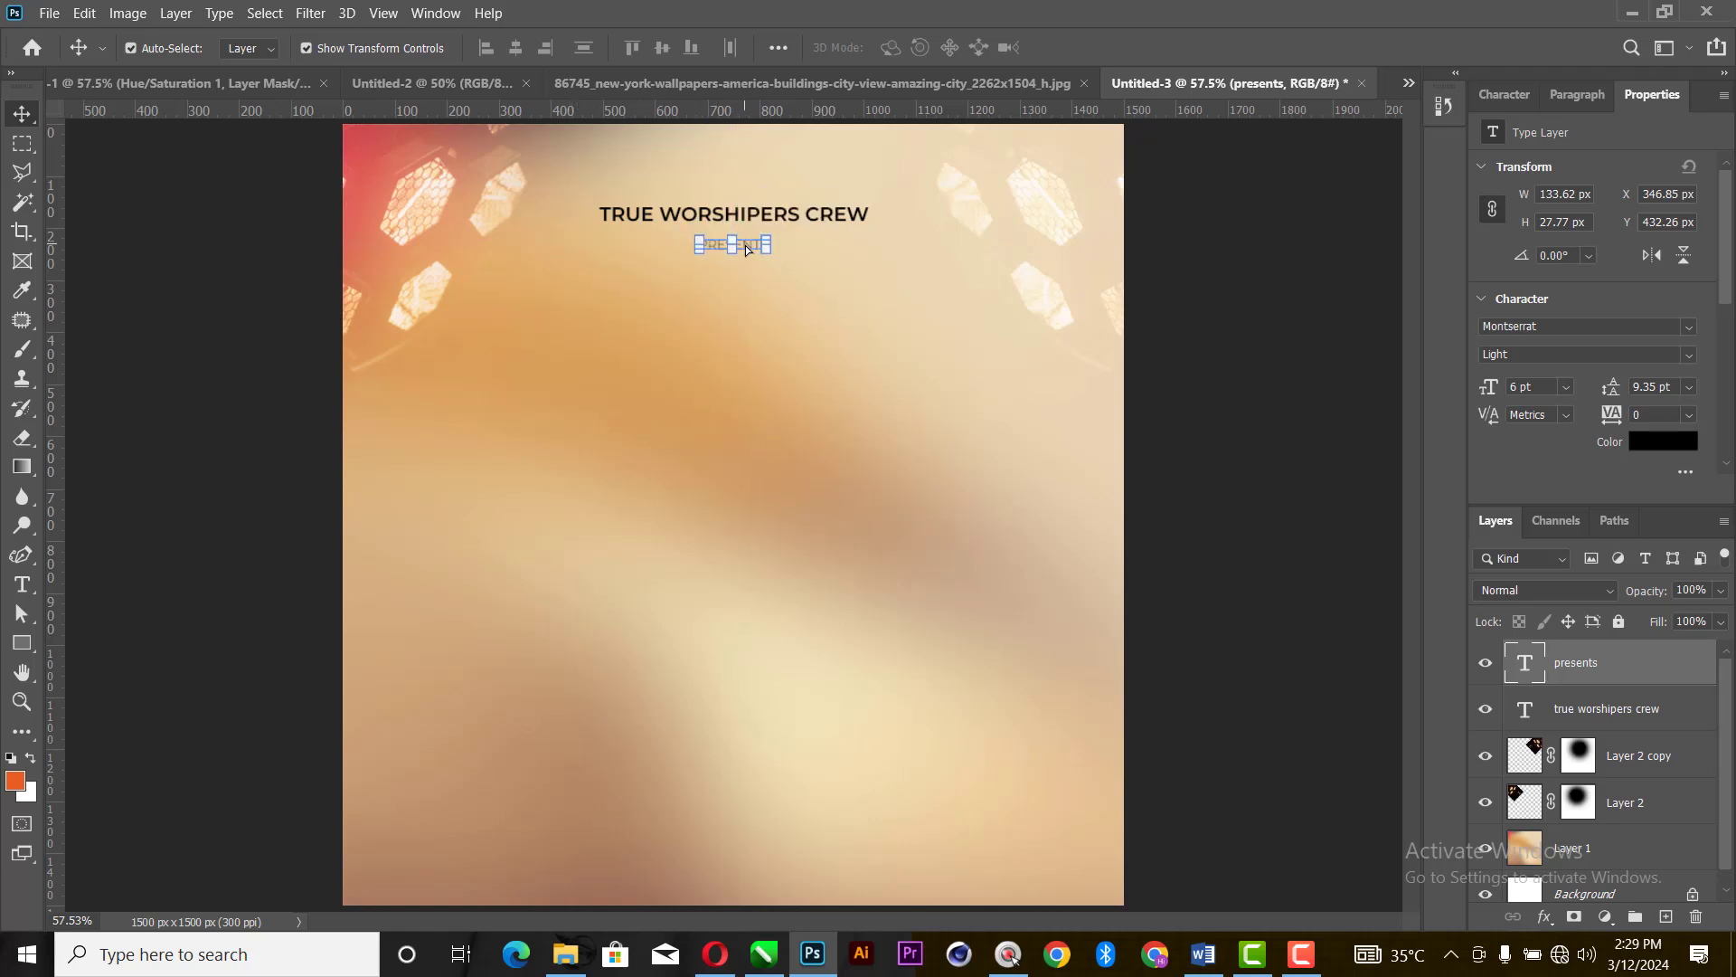
- Set the PRESENTS text's tracking to 500 and center it beneath the heading at about X 638 px, Y 211 px
left_click(1688, 414)
left_click(1679, 685)
type("500")
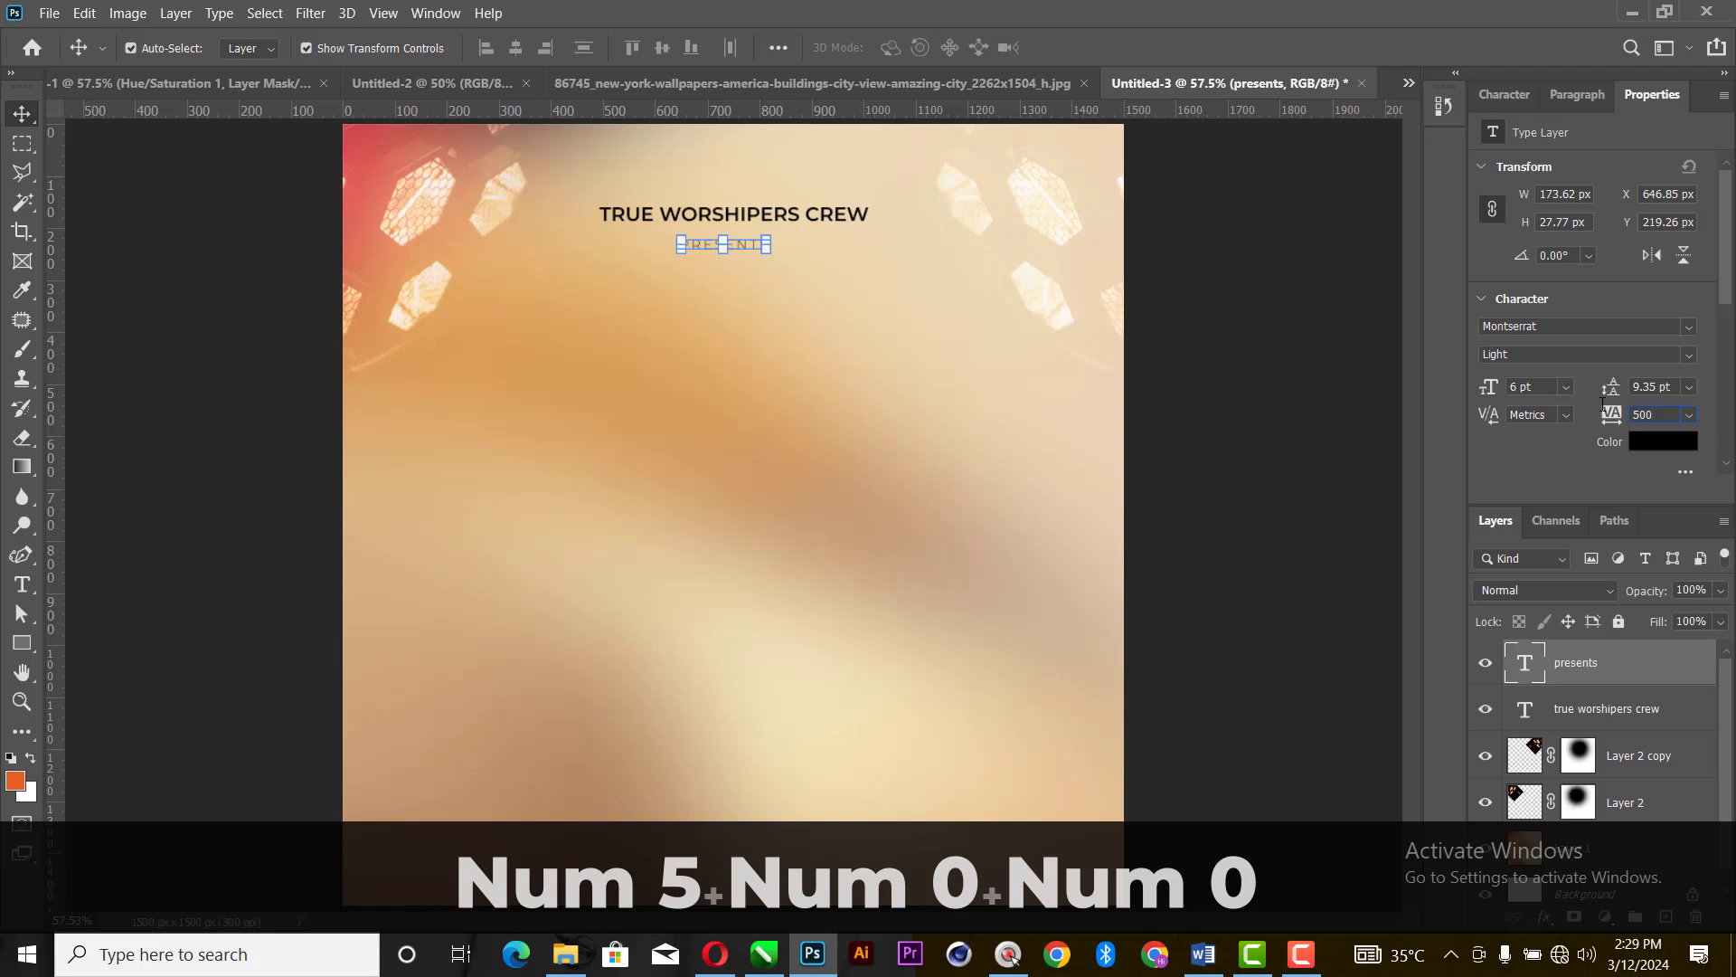
key("Return")
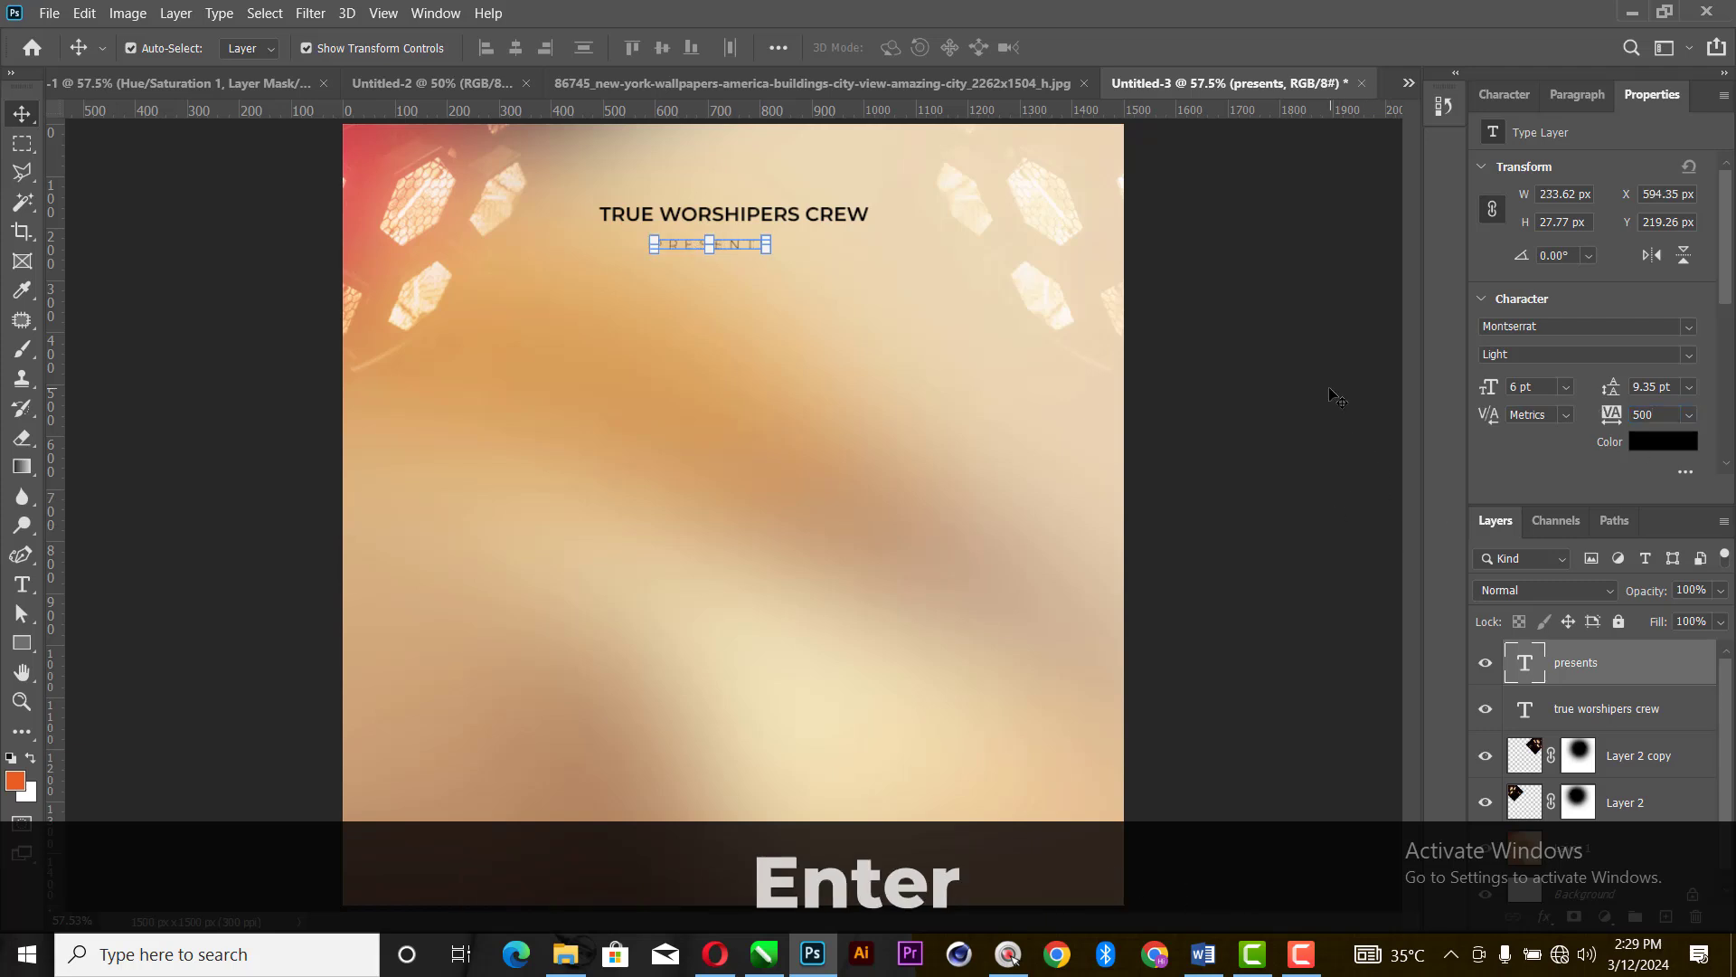
left_click_drag(731, 244, 744, 241)
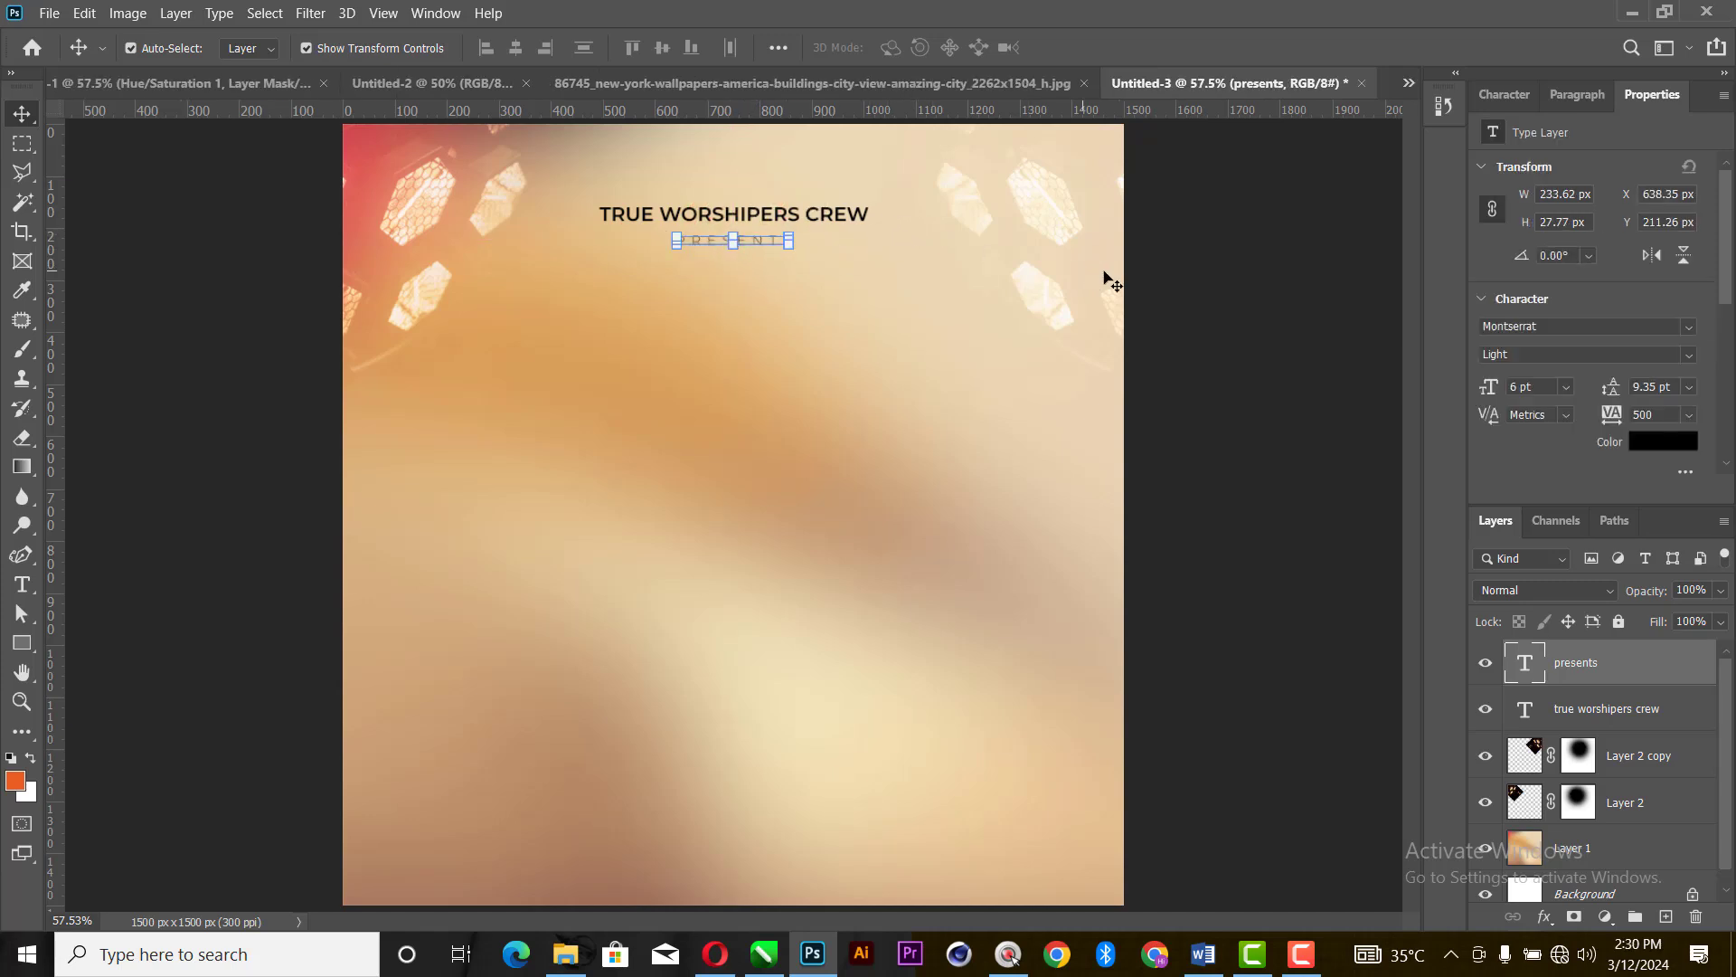
left_click(1257, 330)
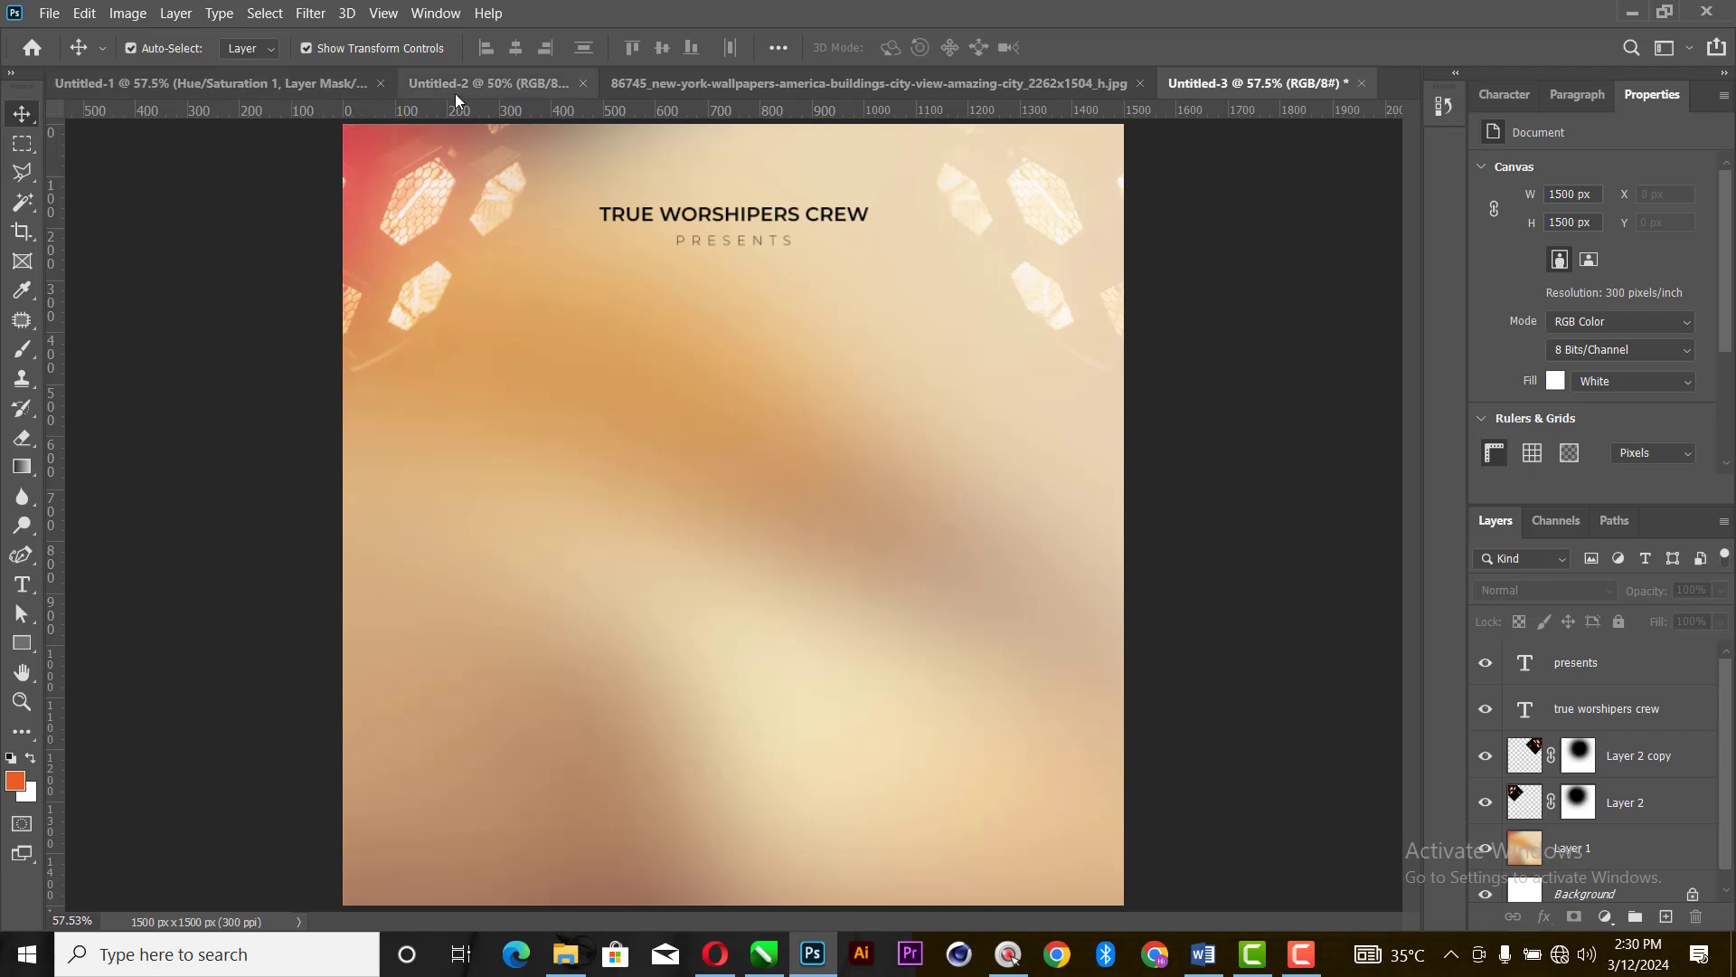
- In the Untitled-1 document, hide the Hue/Saturation 1 adjustment layer clipped to the Easter Worship artwork
left_click(232, 83)
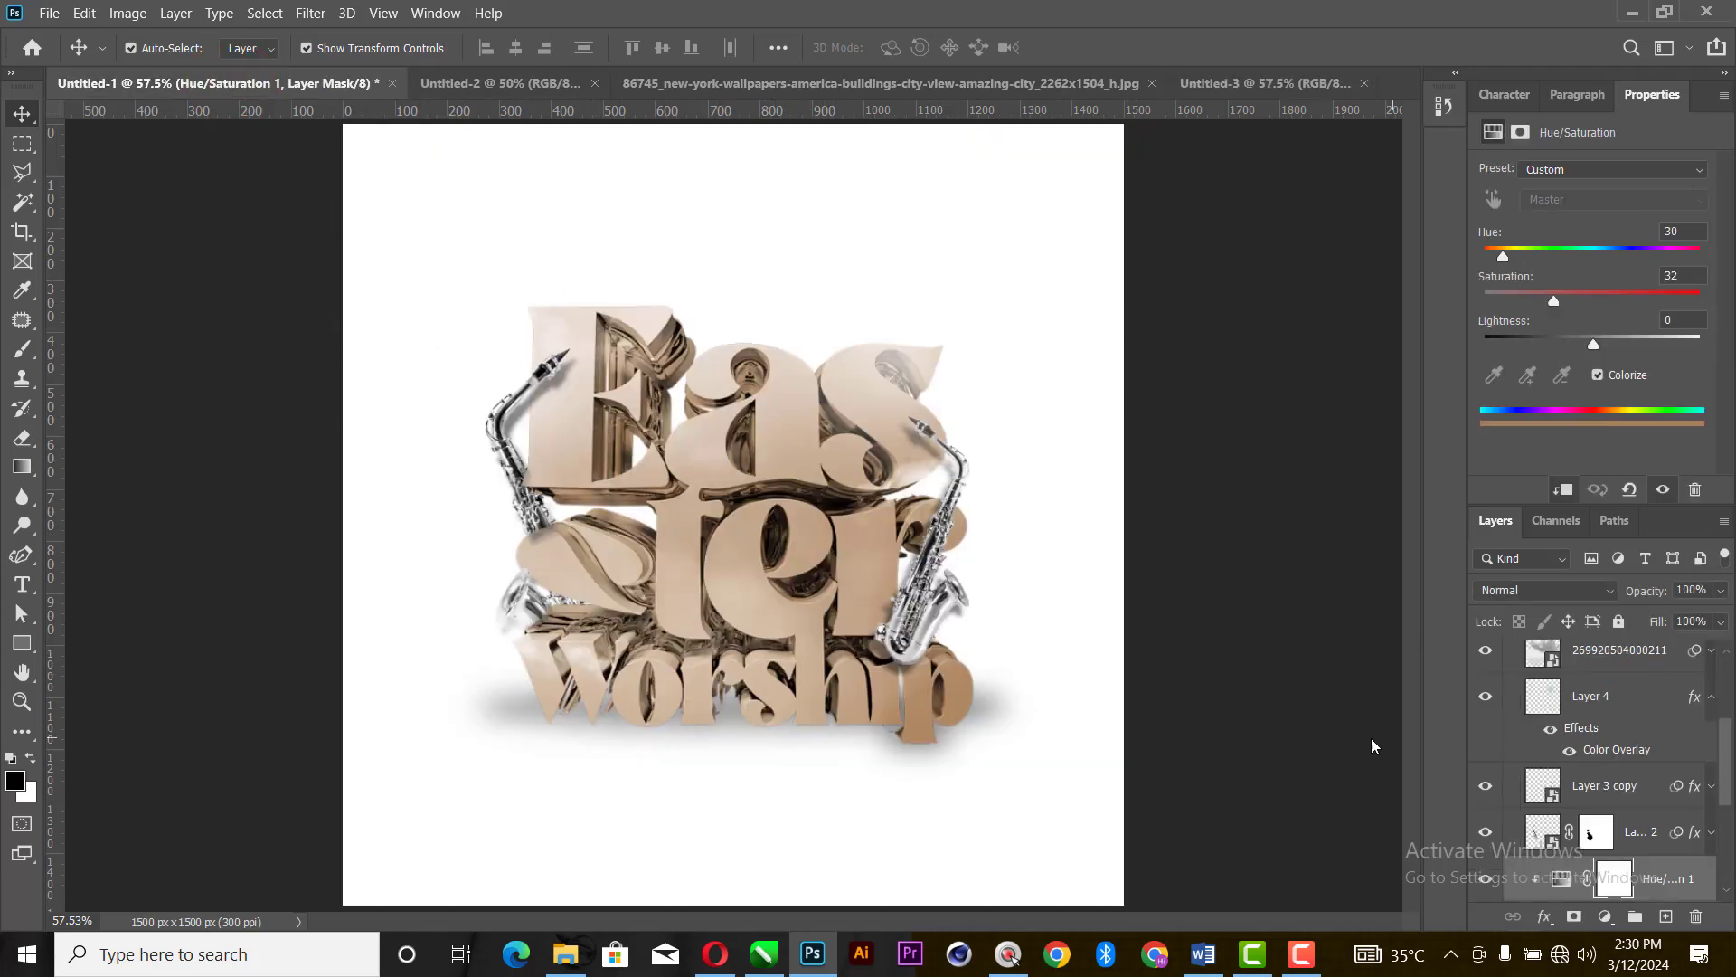
scroll(1606, 724, "up", 4)
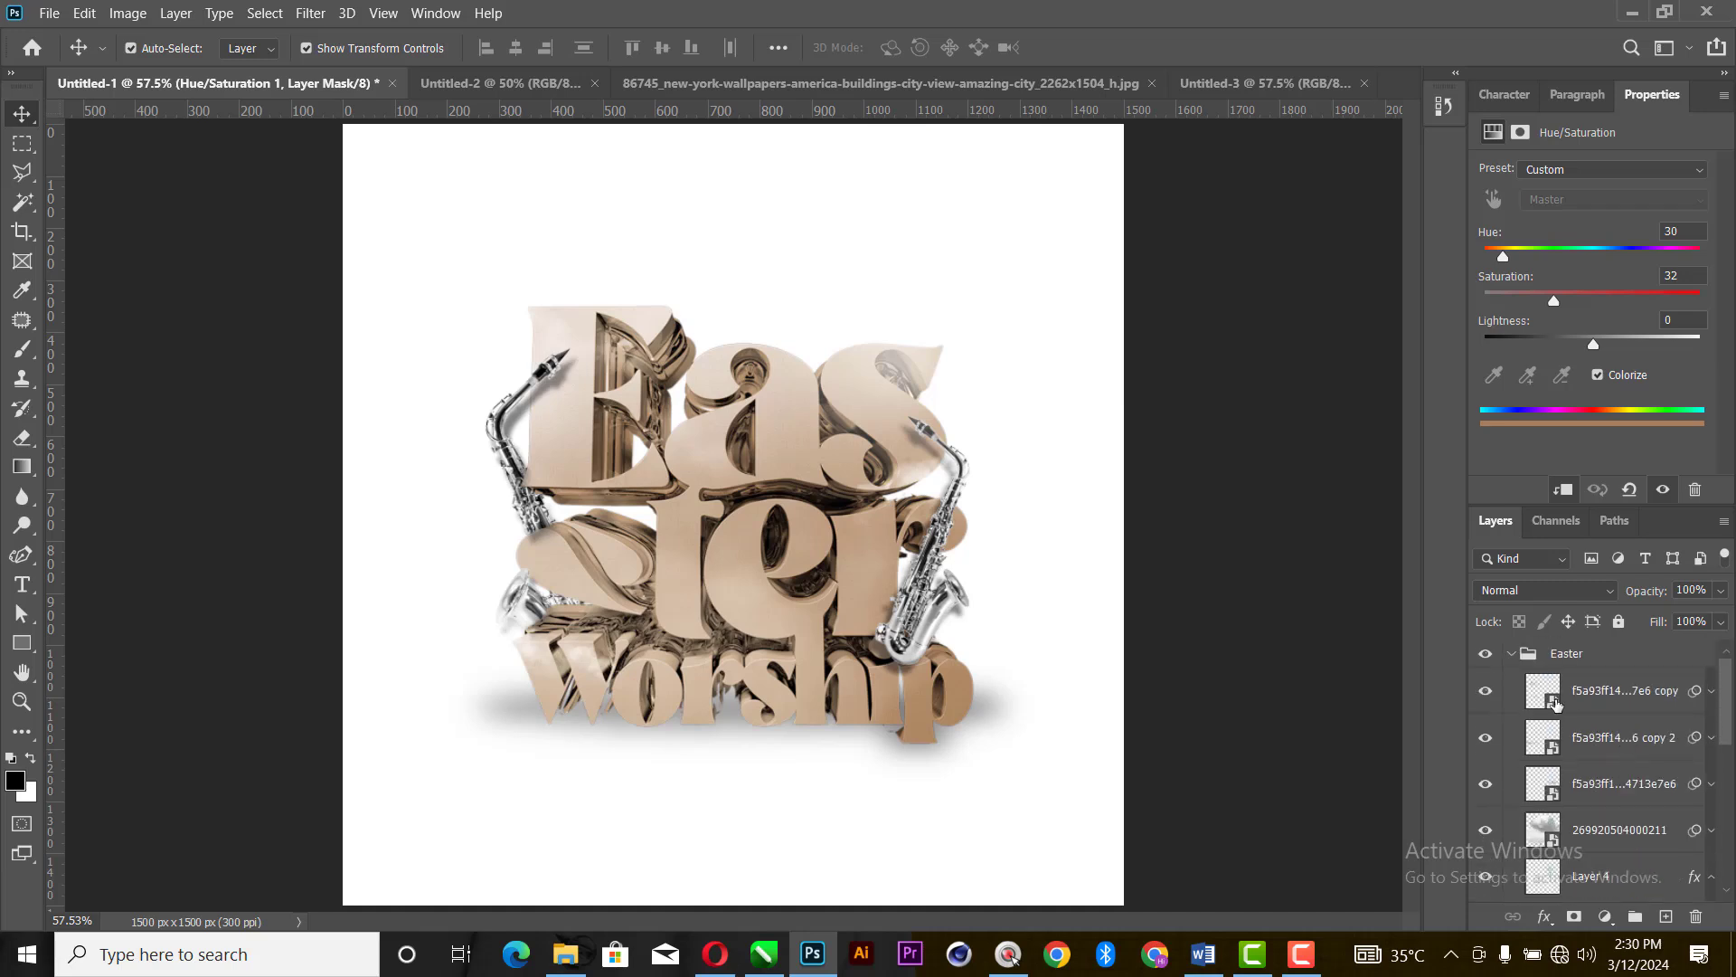
scroll(1557, 706, "down", 5)
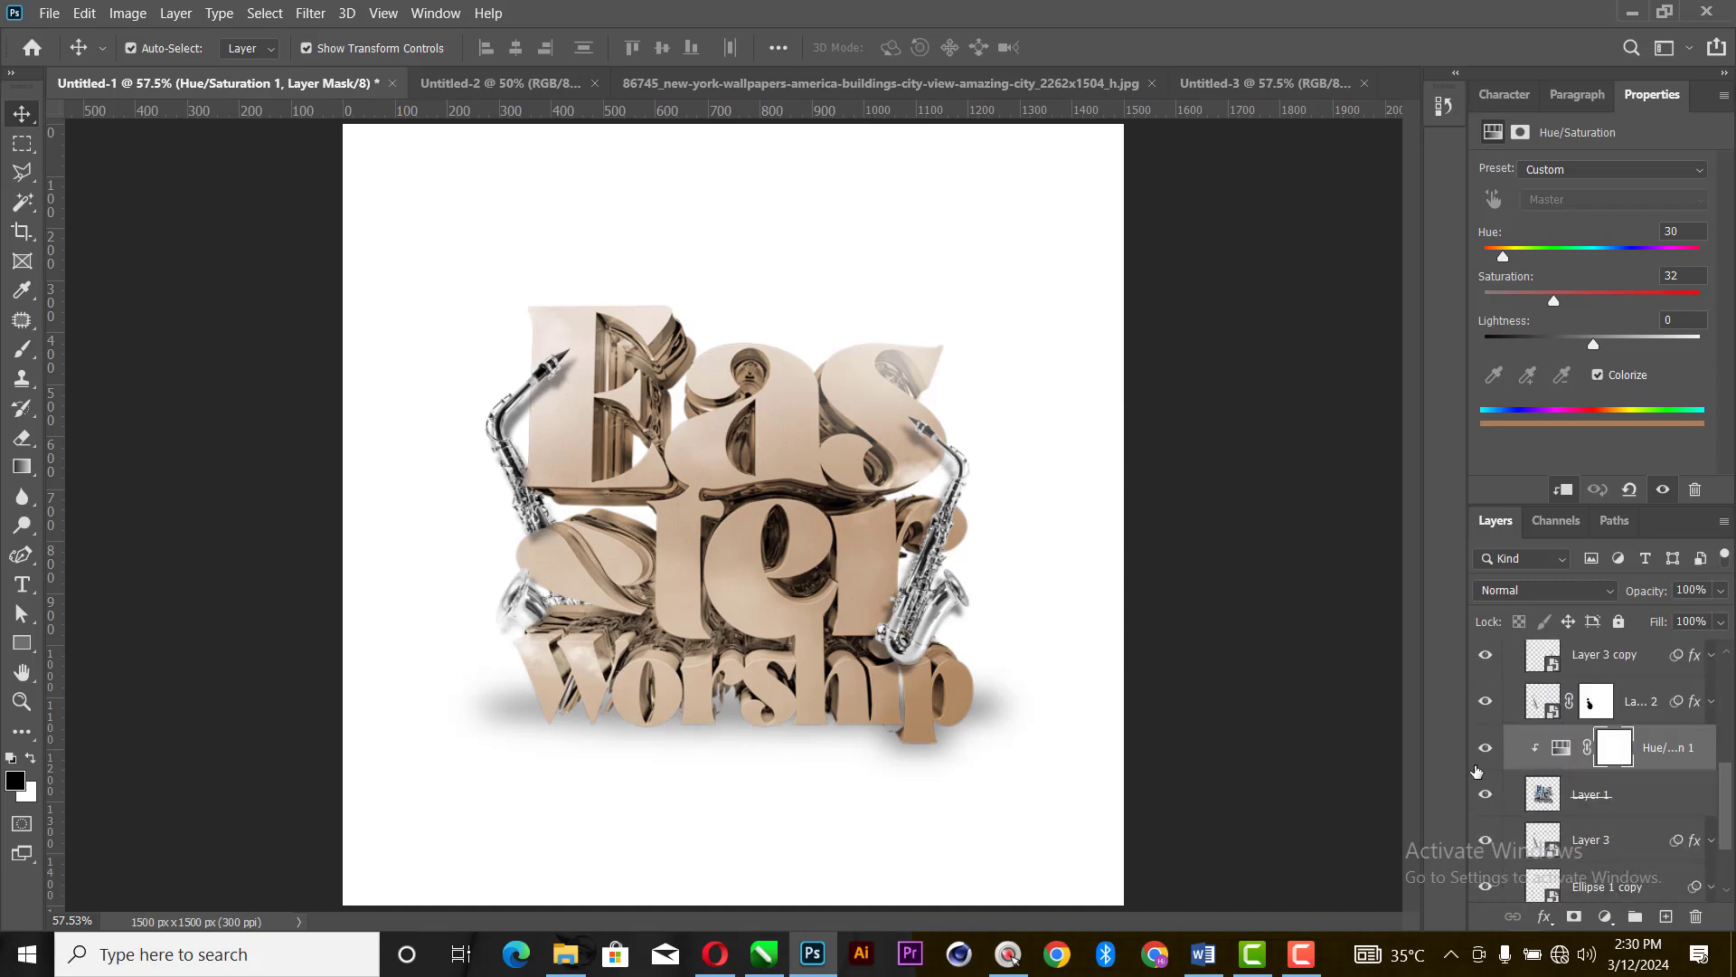
left_click(1486, 748)
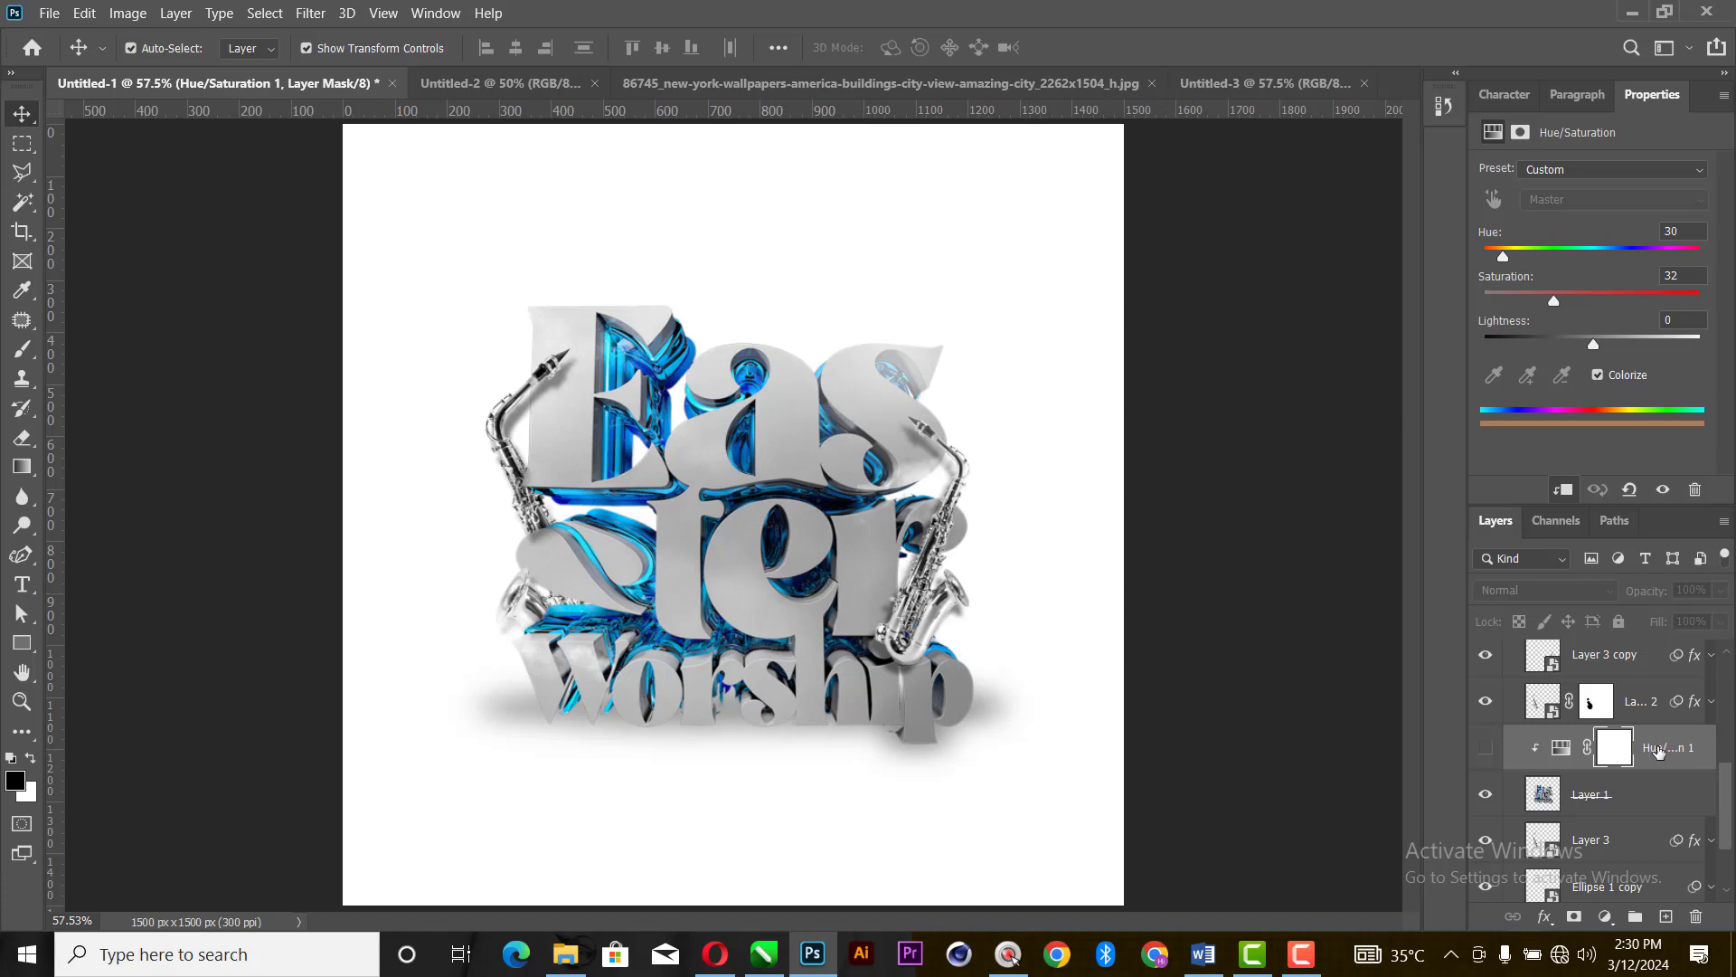
- Collapse the Easter layer group and copy it from Untitled-1 into the Untitled-3 flyer
scroll(1622, 769, "up", 4)
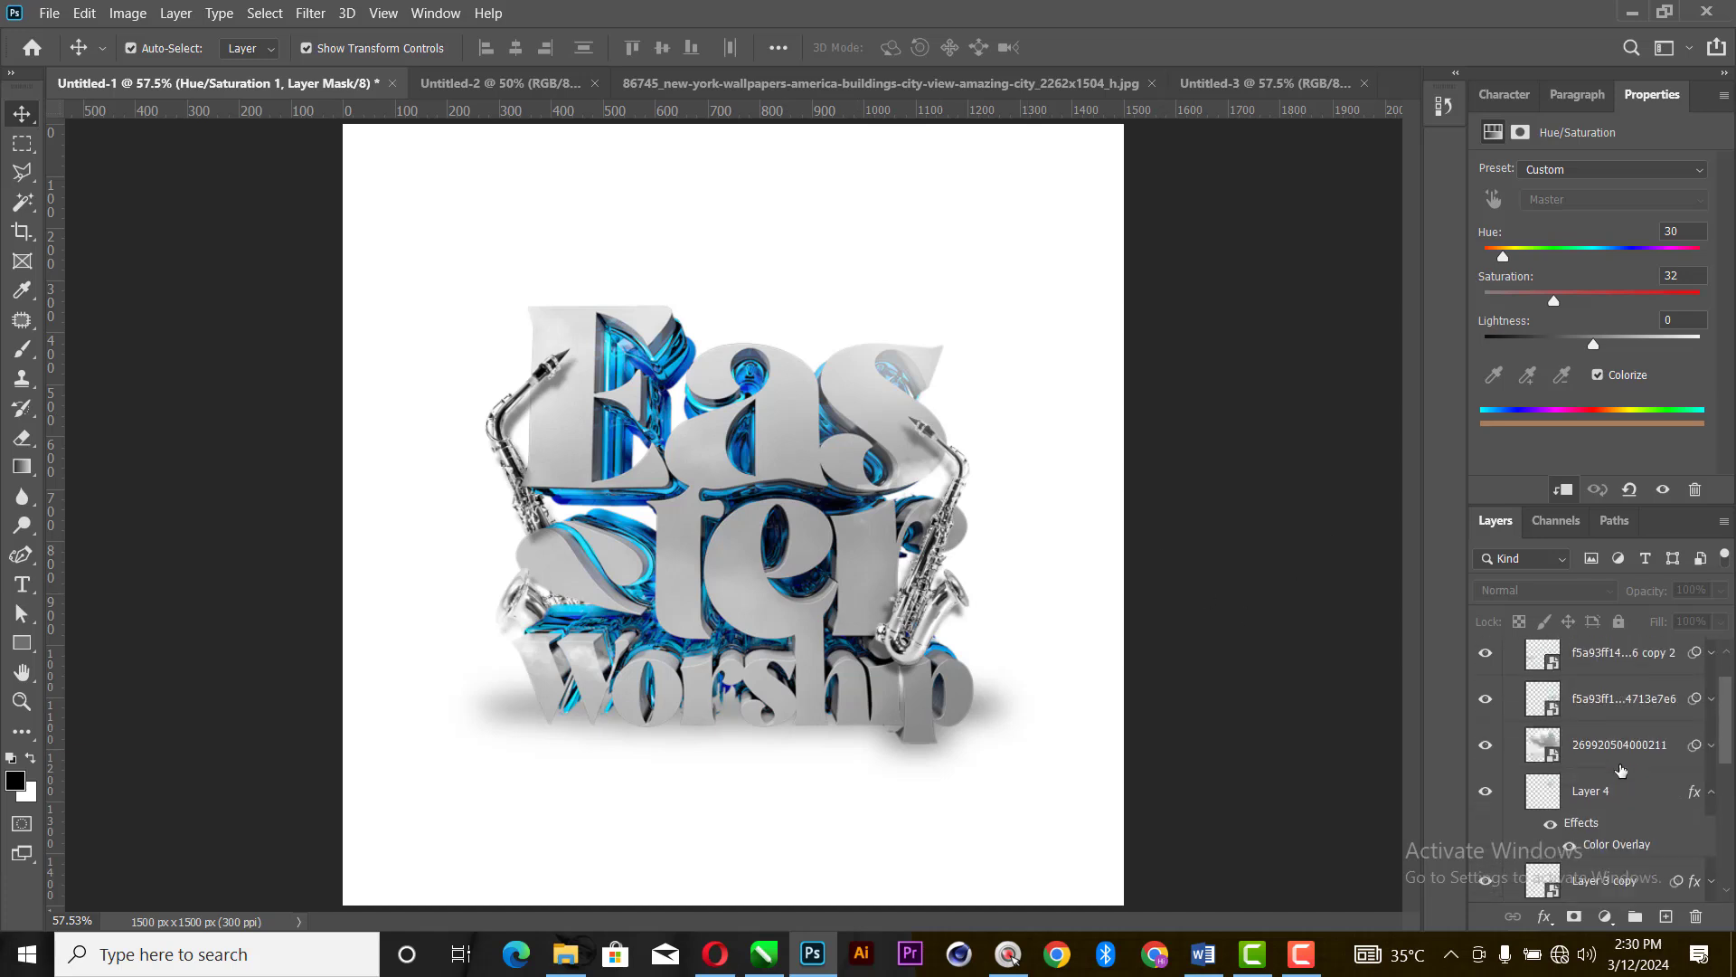
left_click(1511, 653)
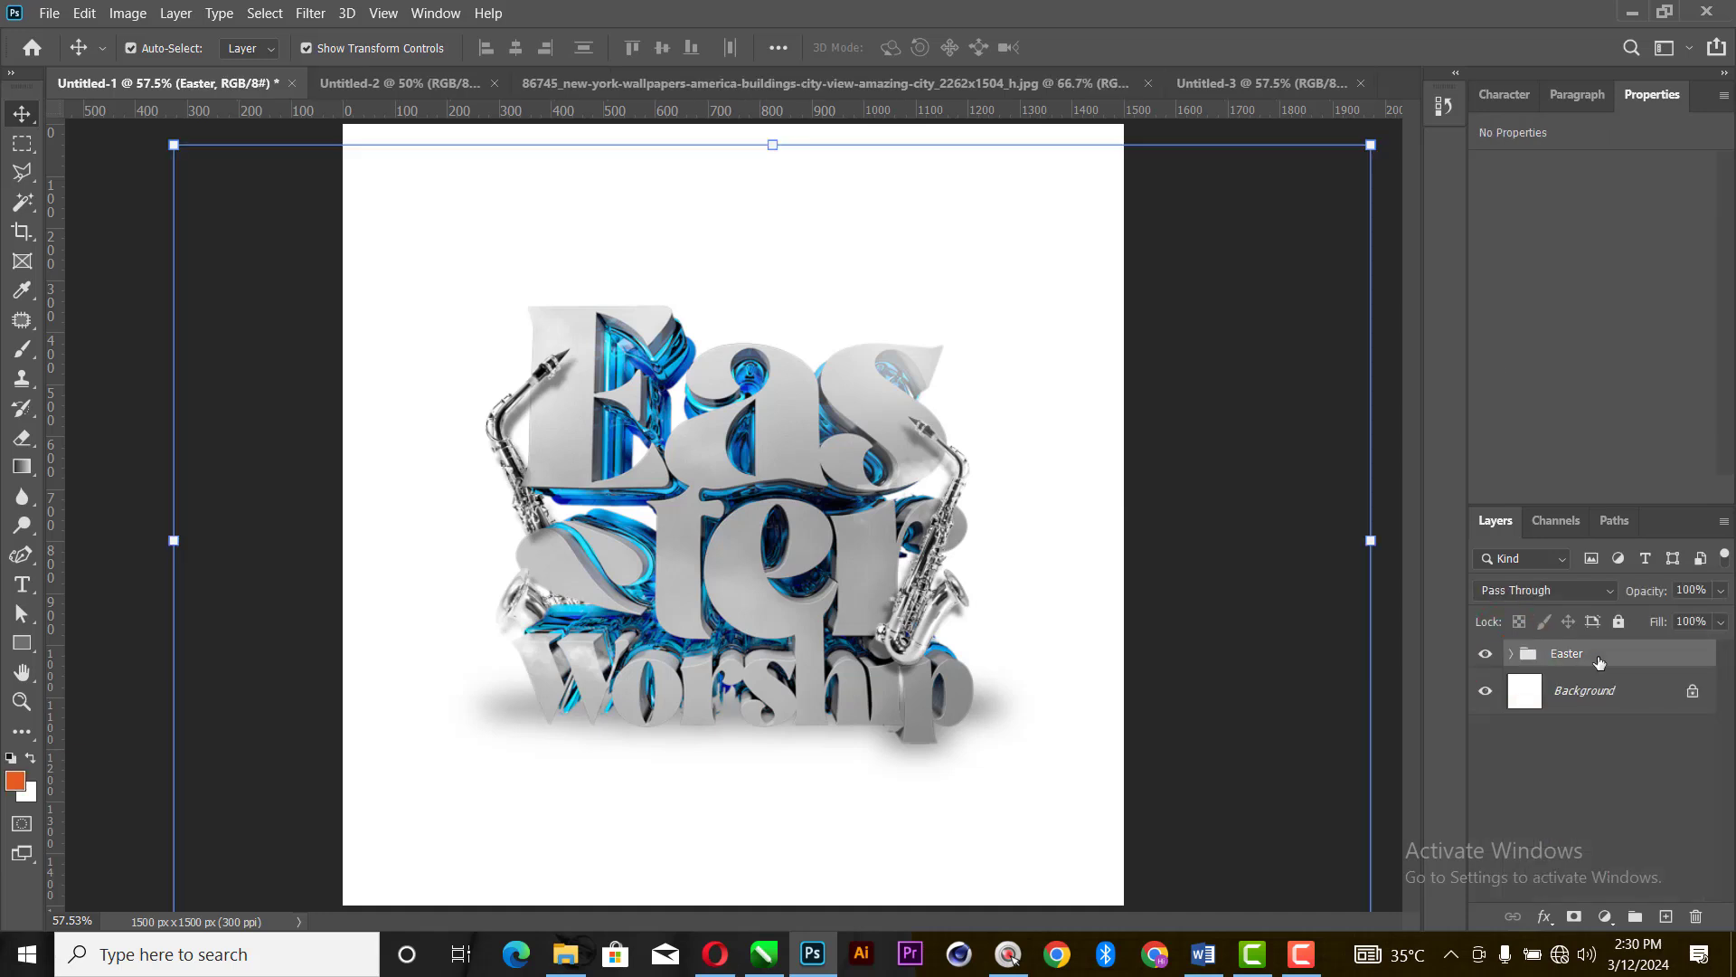
left_click_drag(1639, 657, 749, 530)
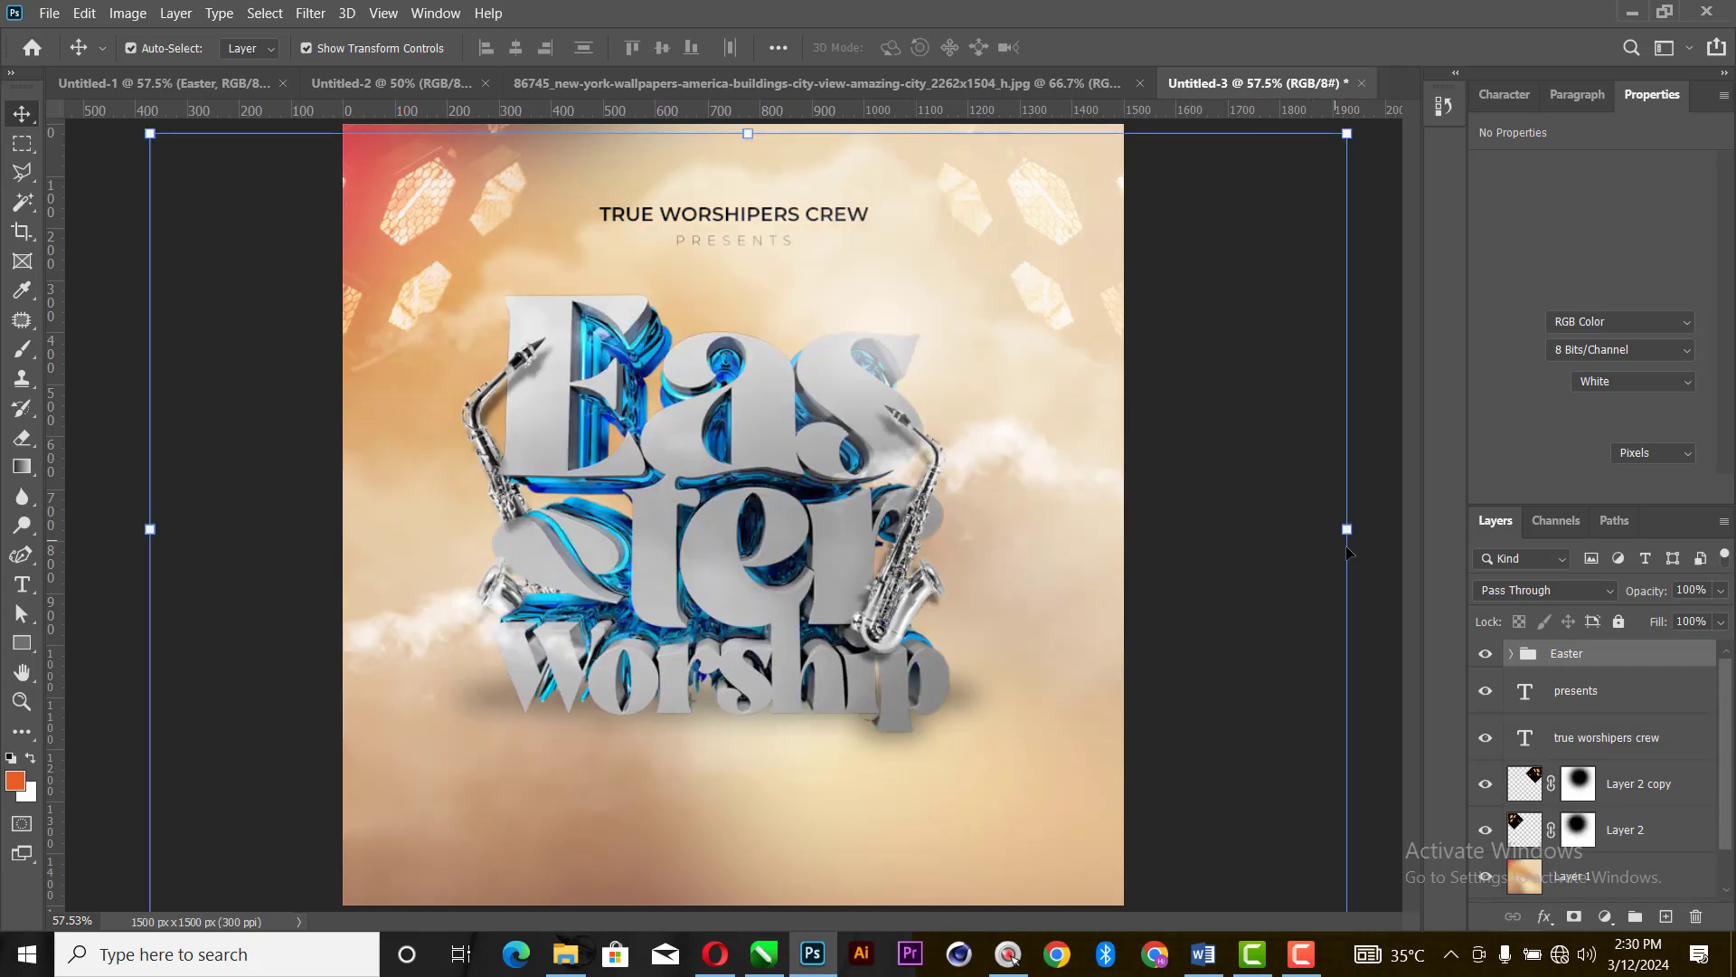
- Scale the Easter group to about 72.8% and place it centrally just below the PRESENTS text
left_click_drag(1359, 530, 987, 549)
left_click_drag(608, 542, 776, 464)
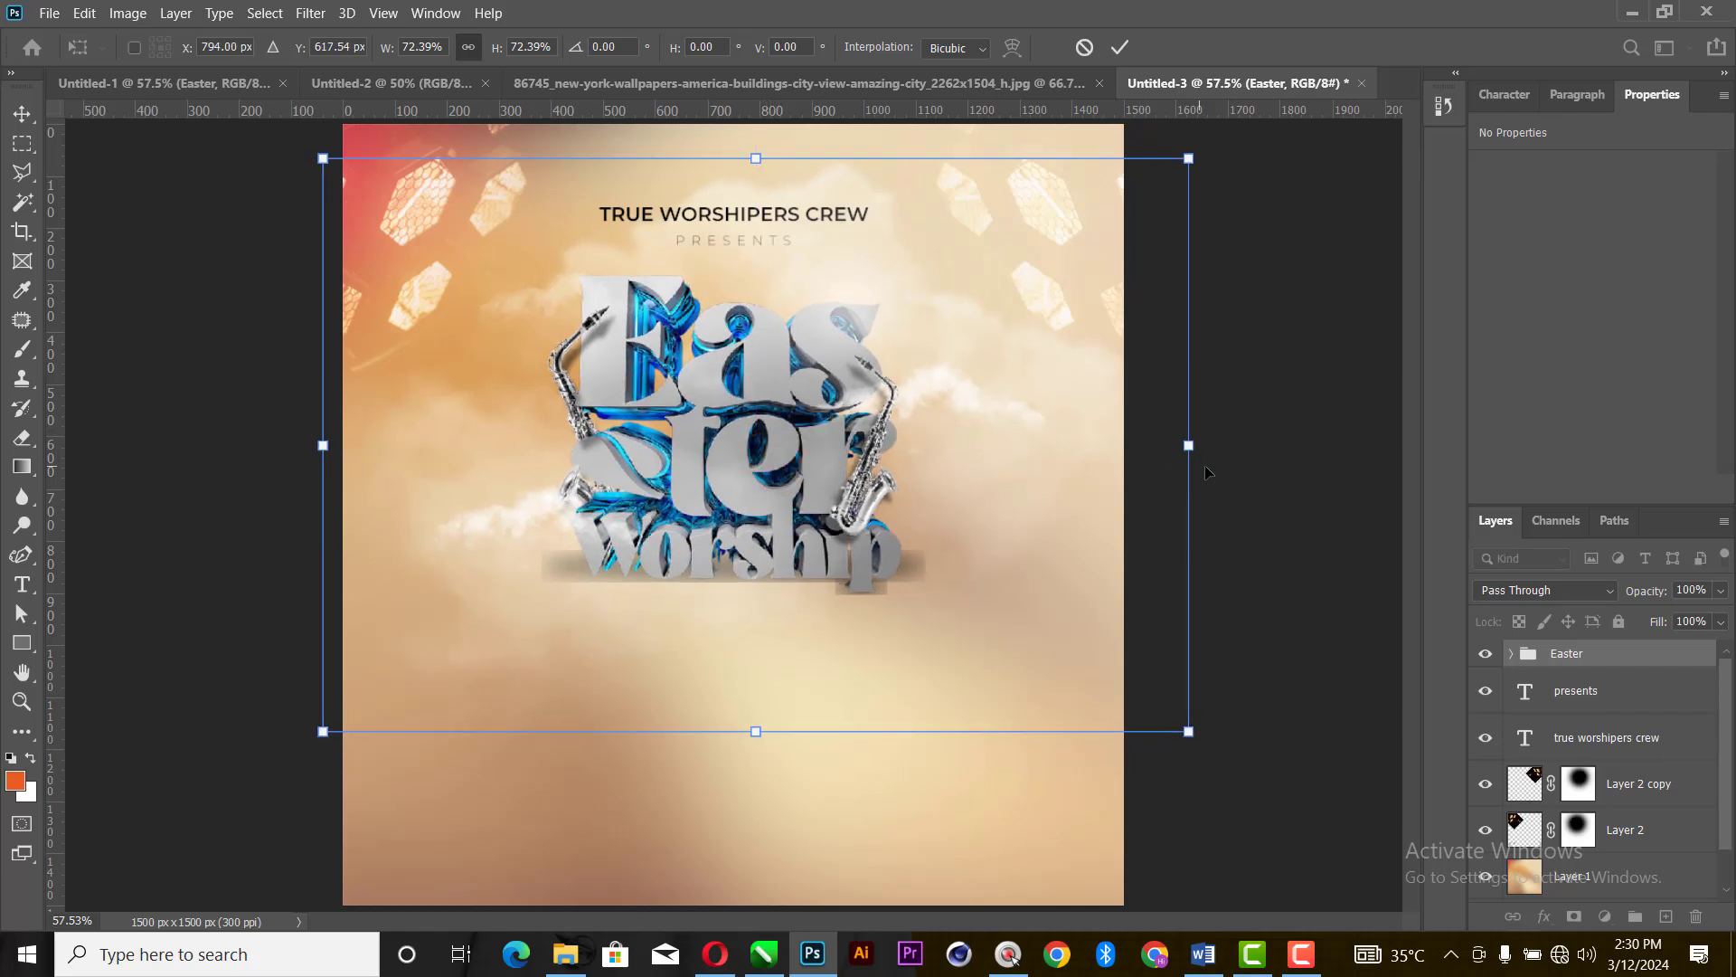
left_click_drag(1198, 444, 1203, 441)
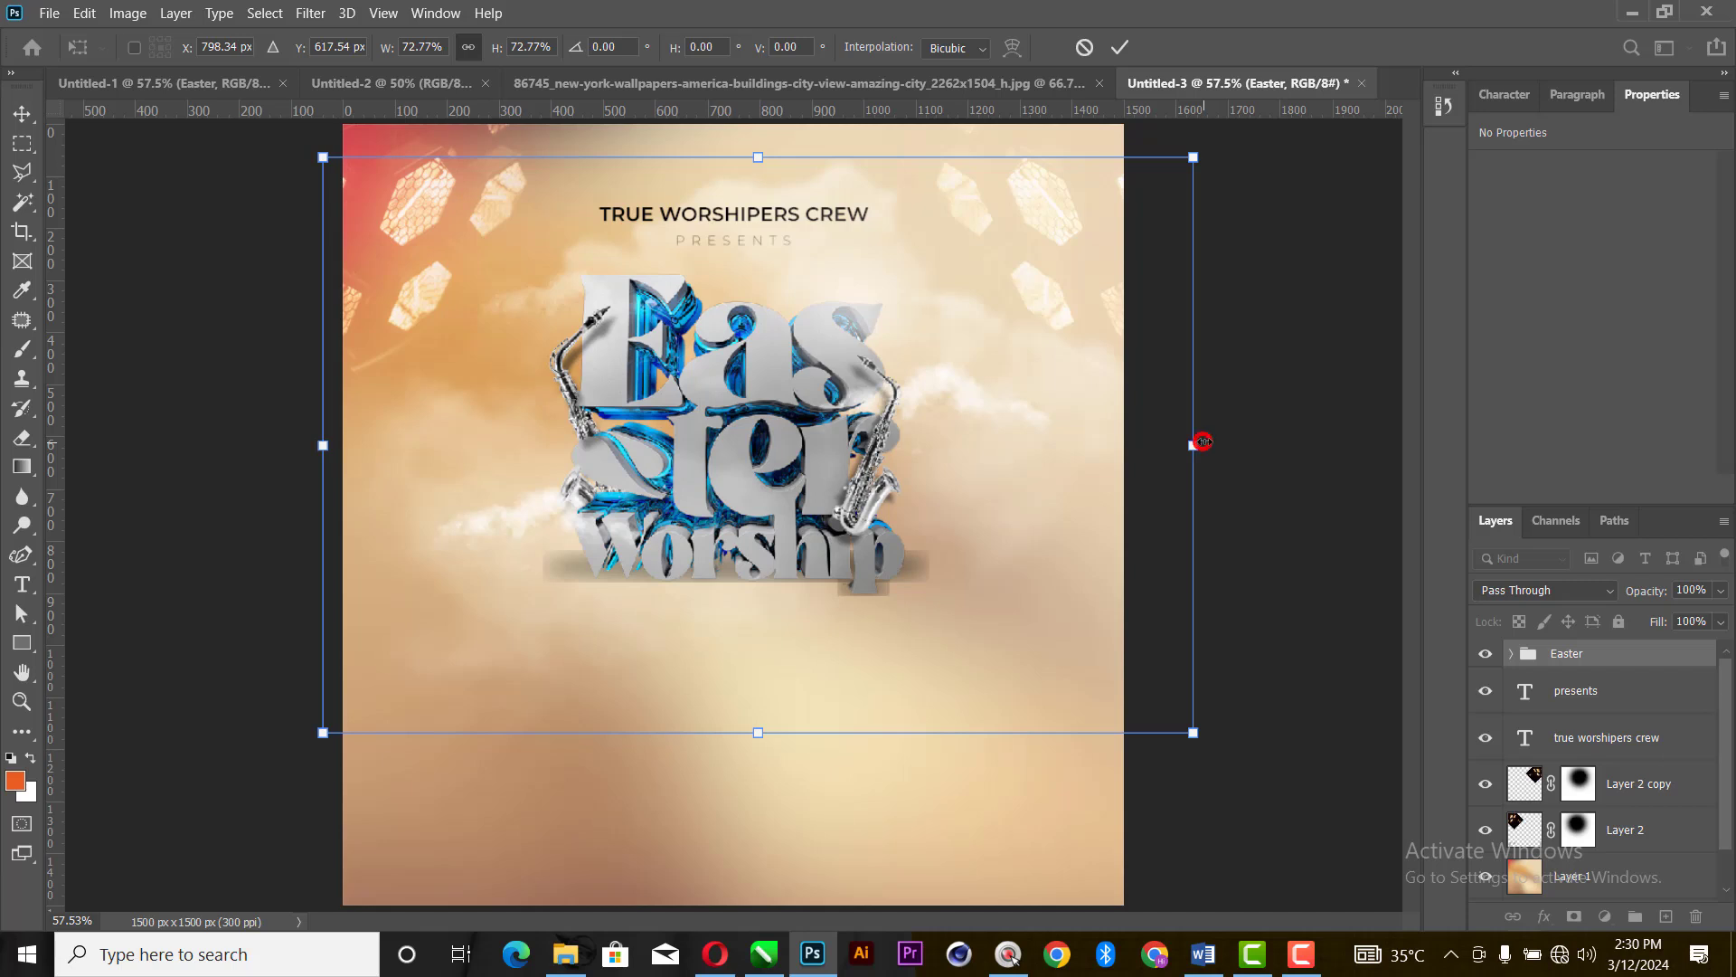
key("Return")
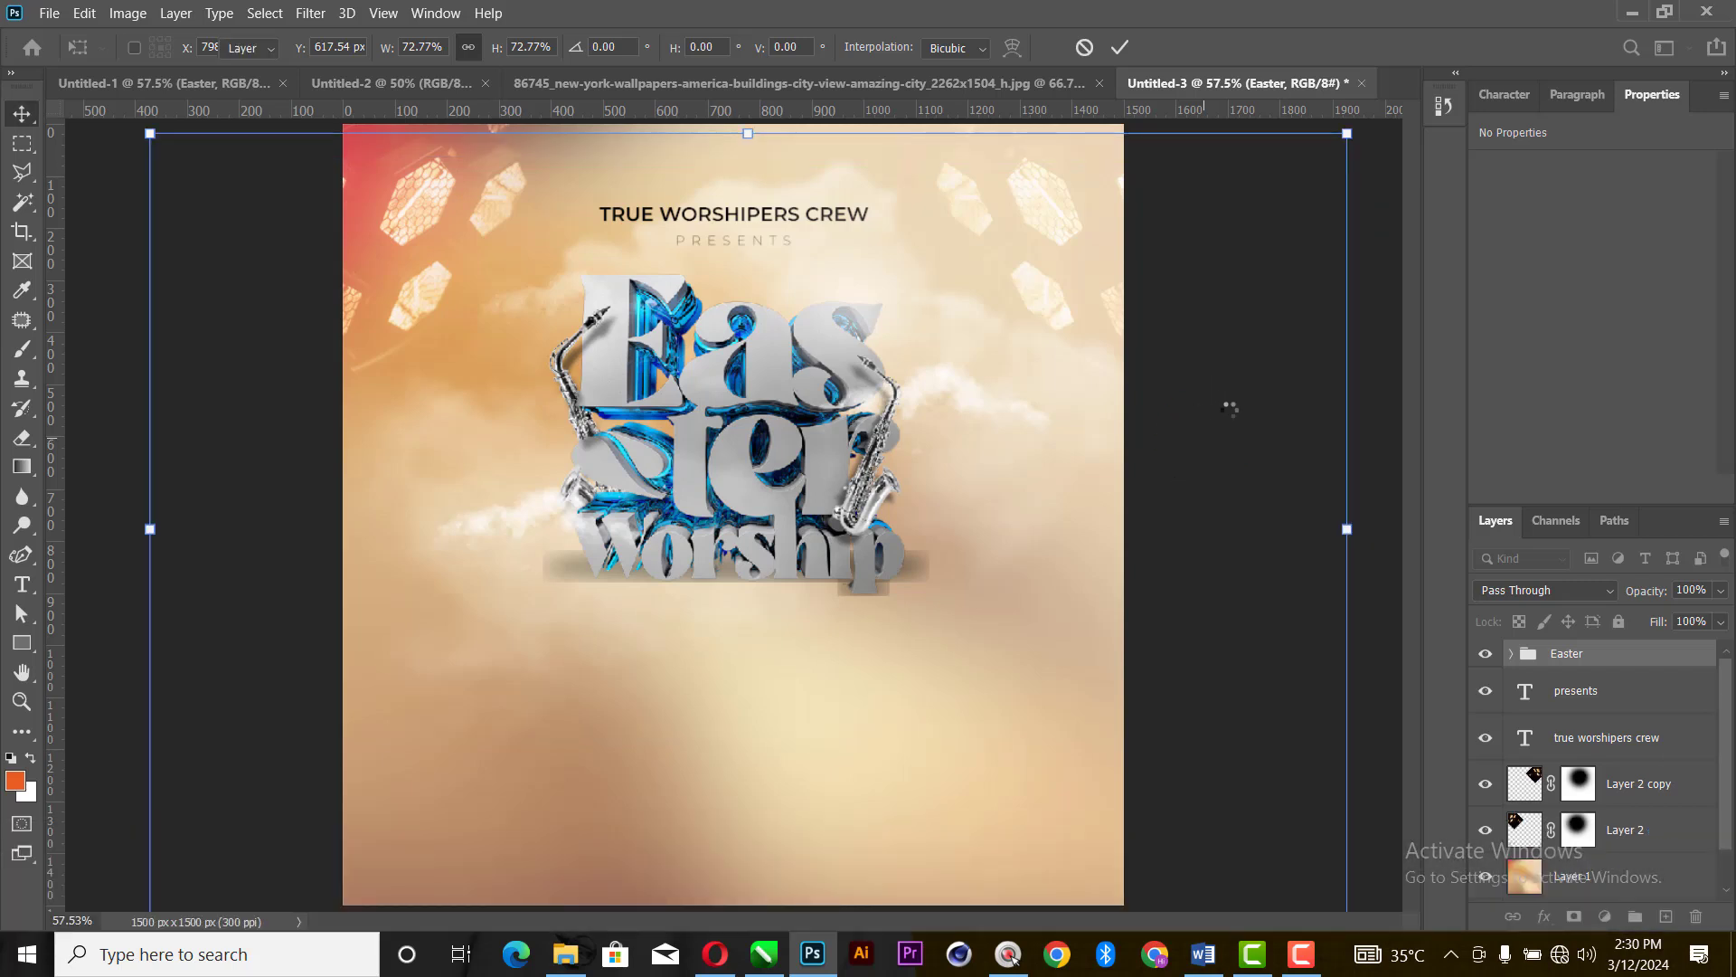
left_click(1280, 356)
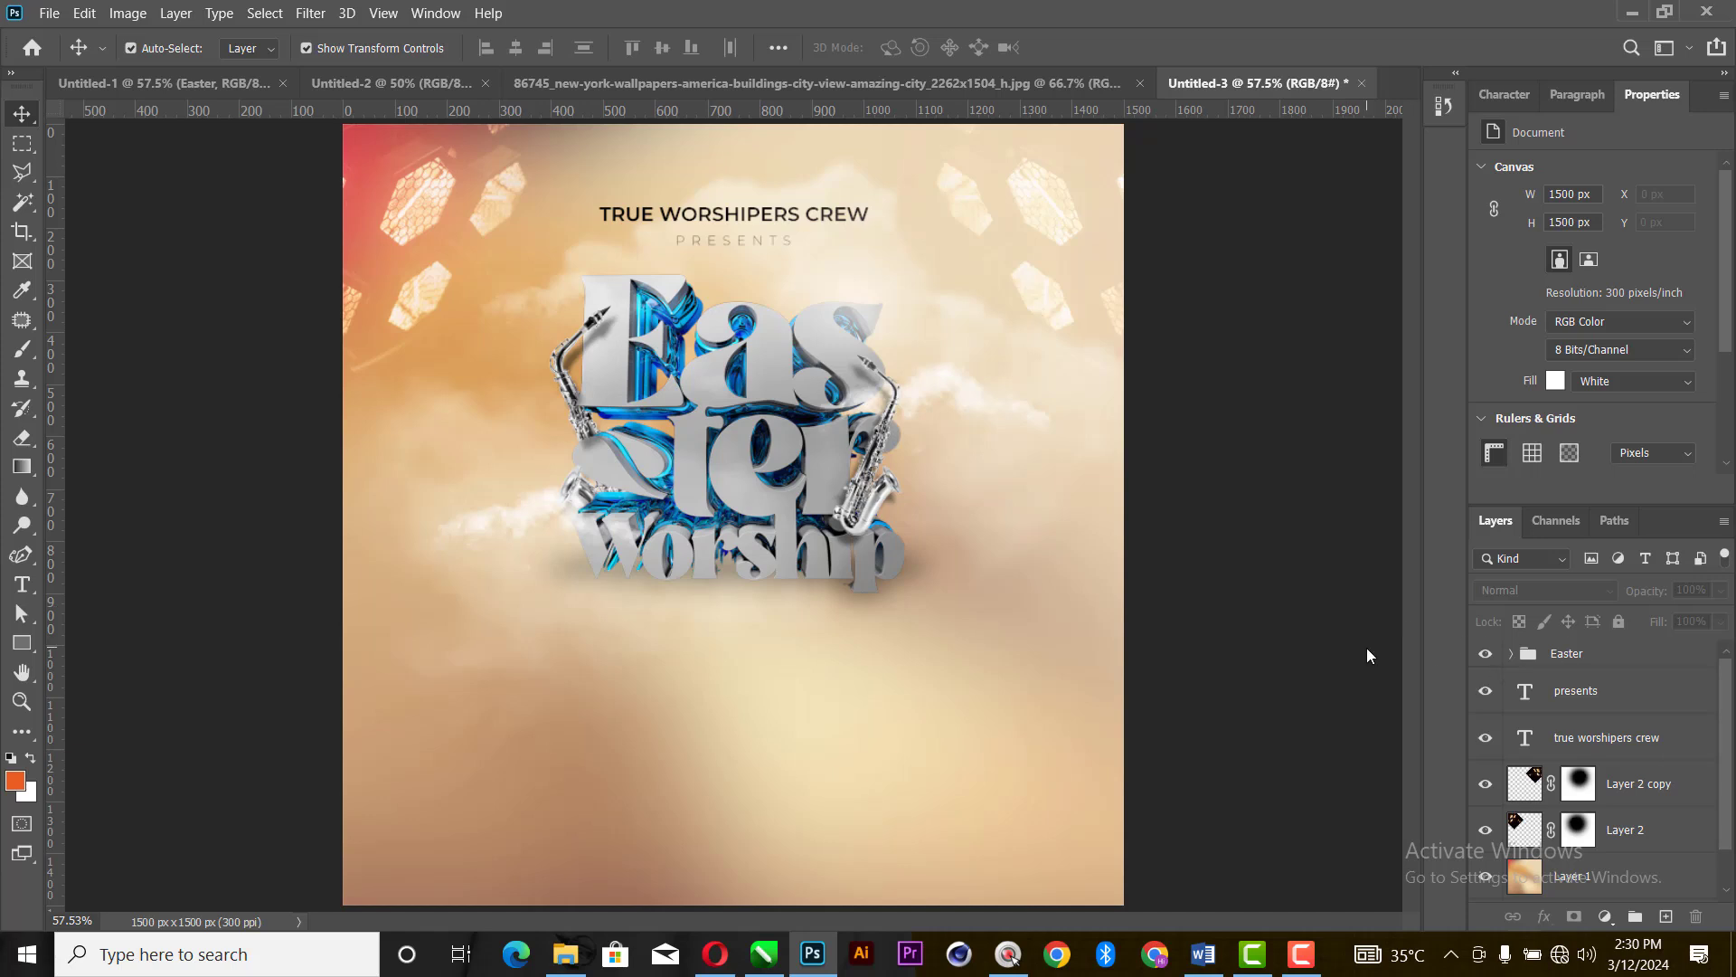
- Add a new Hue/Saturation adjustment layer inside the Easter group, directly above the Hue/Saturation 1 layer
left_click(1510, 652)
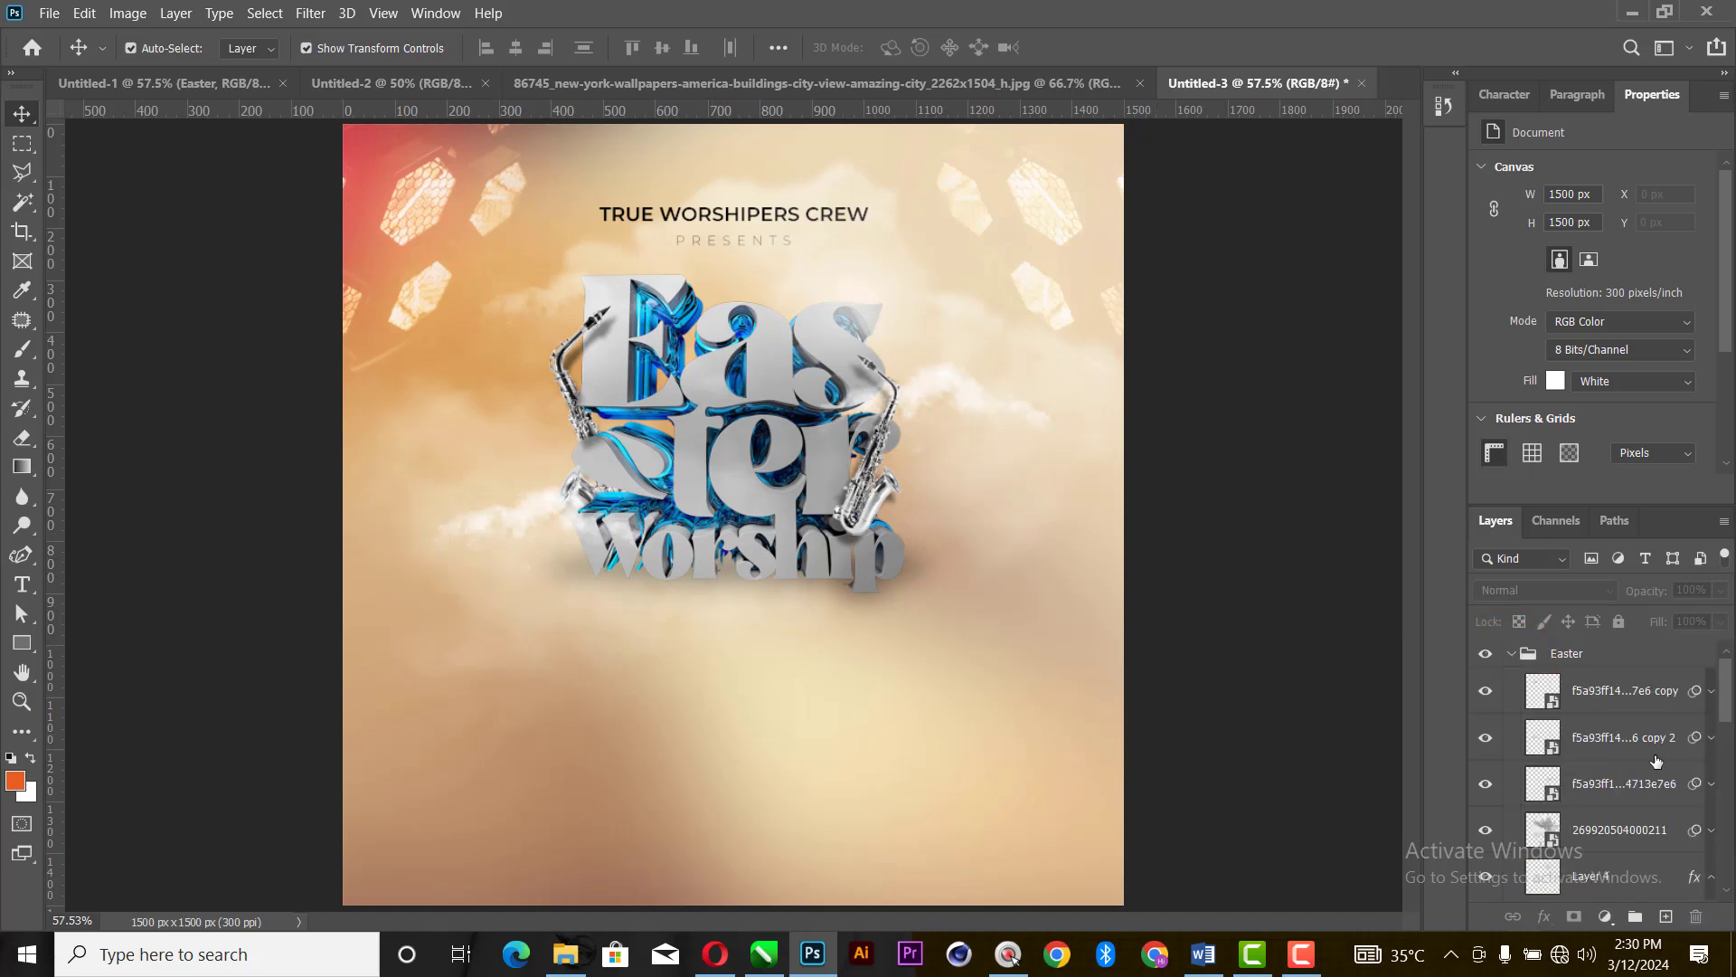
scroll(1656, 761, "down", 10)
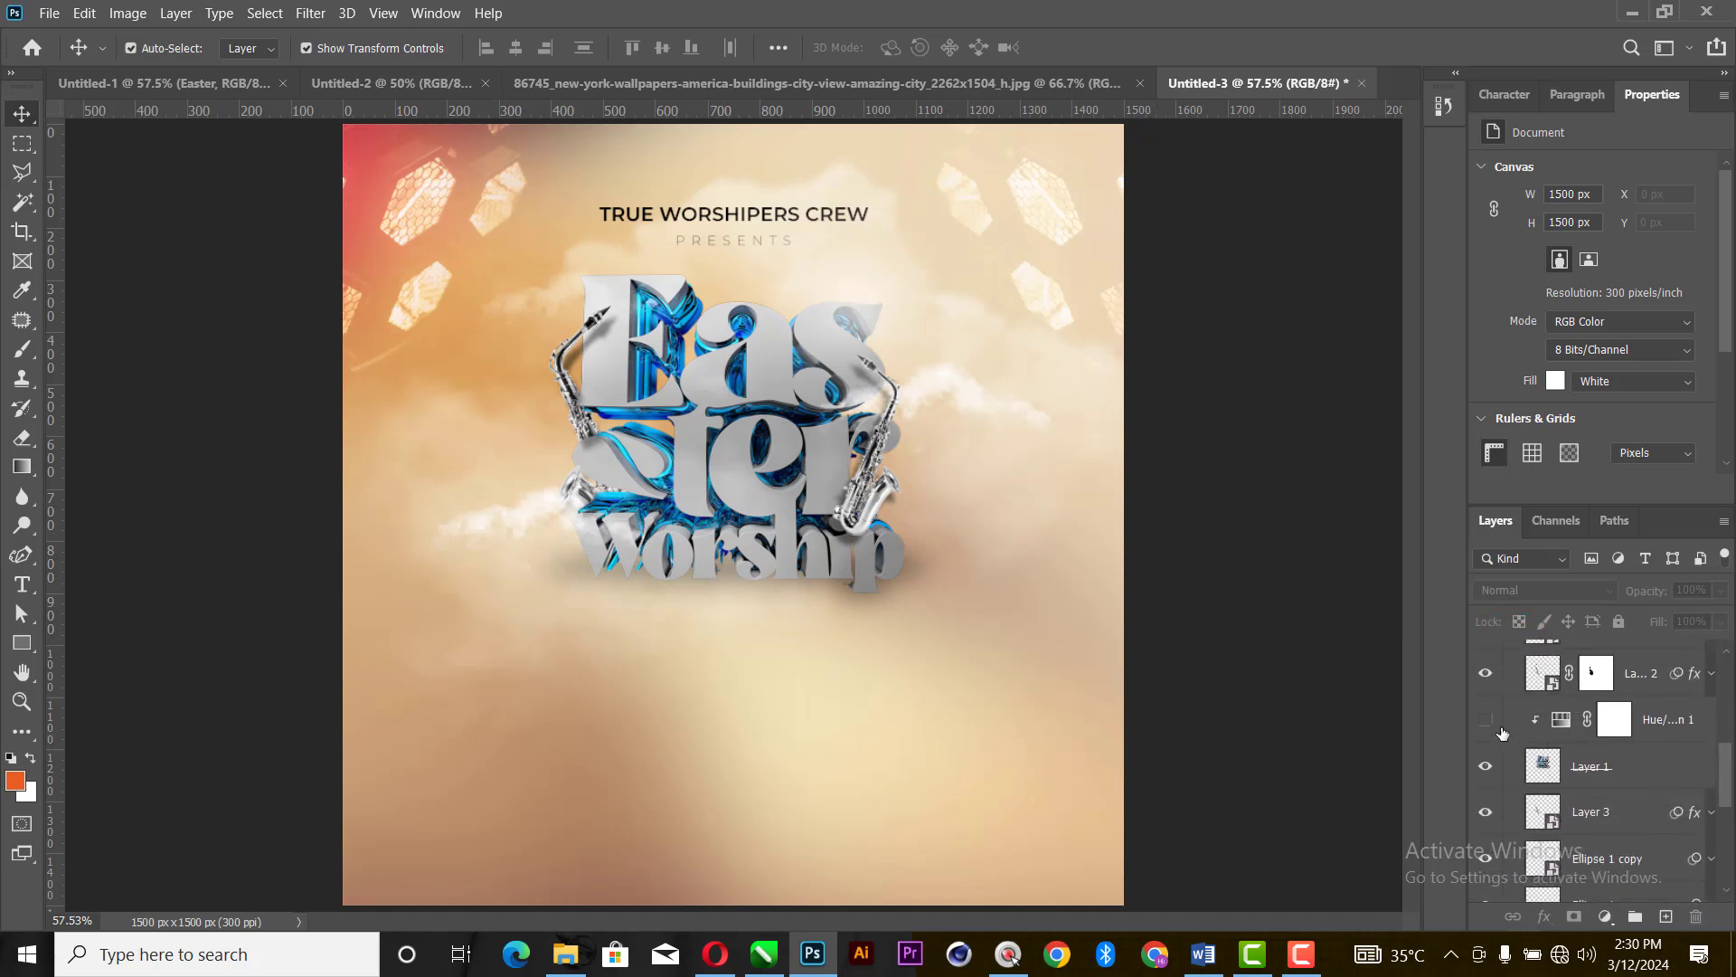
left_click(1484, 721)
left_click(1614, 719)
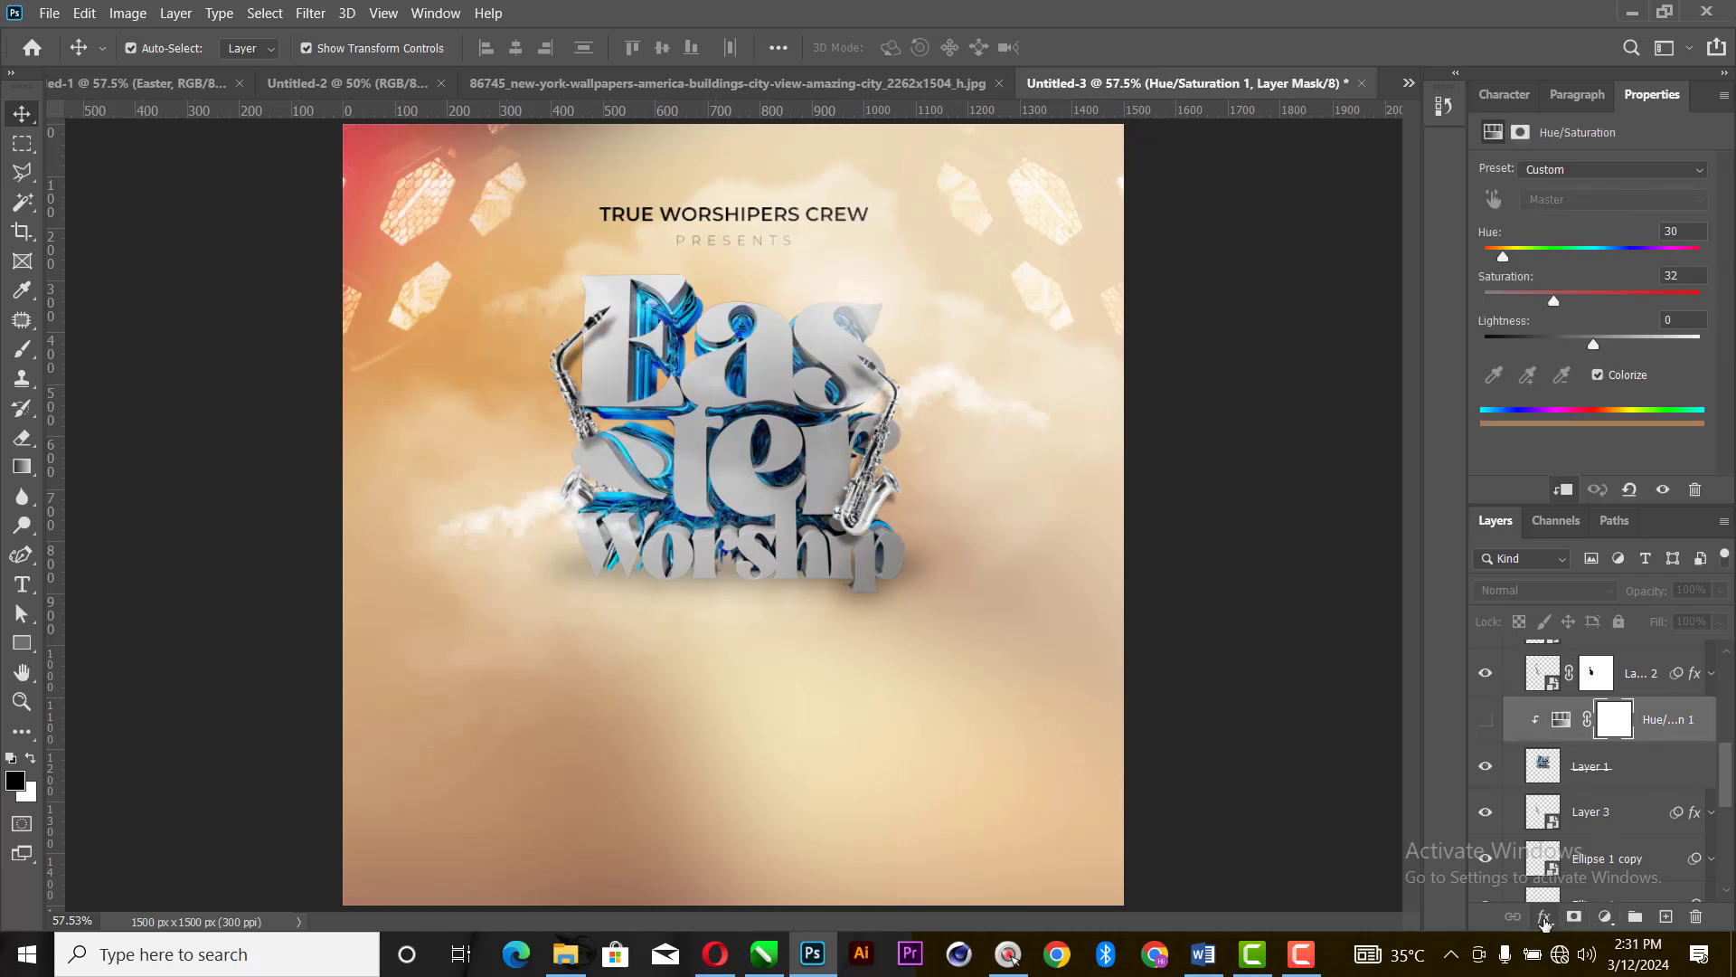
left_click(1544, 916)
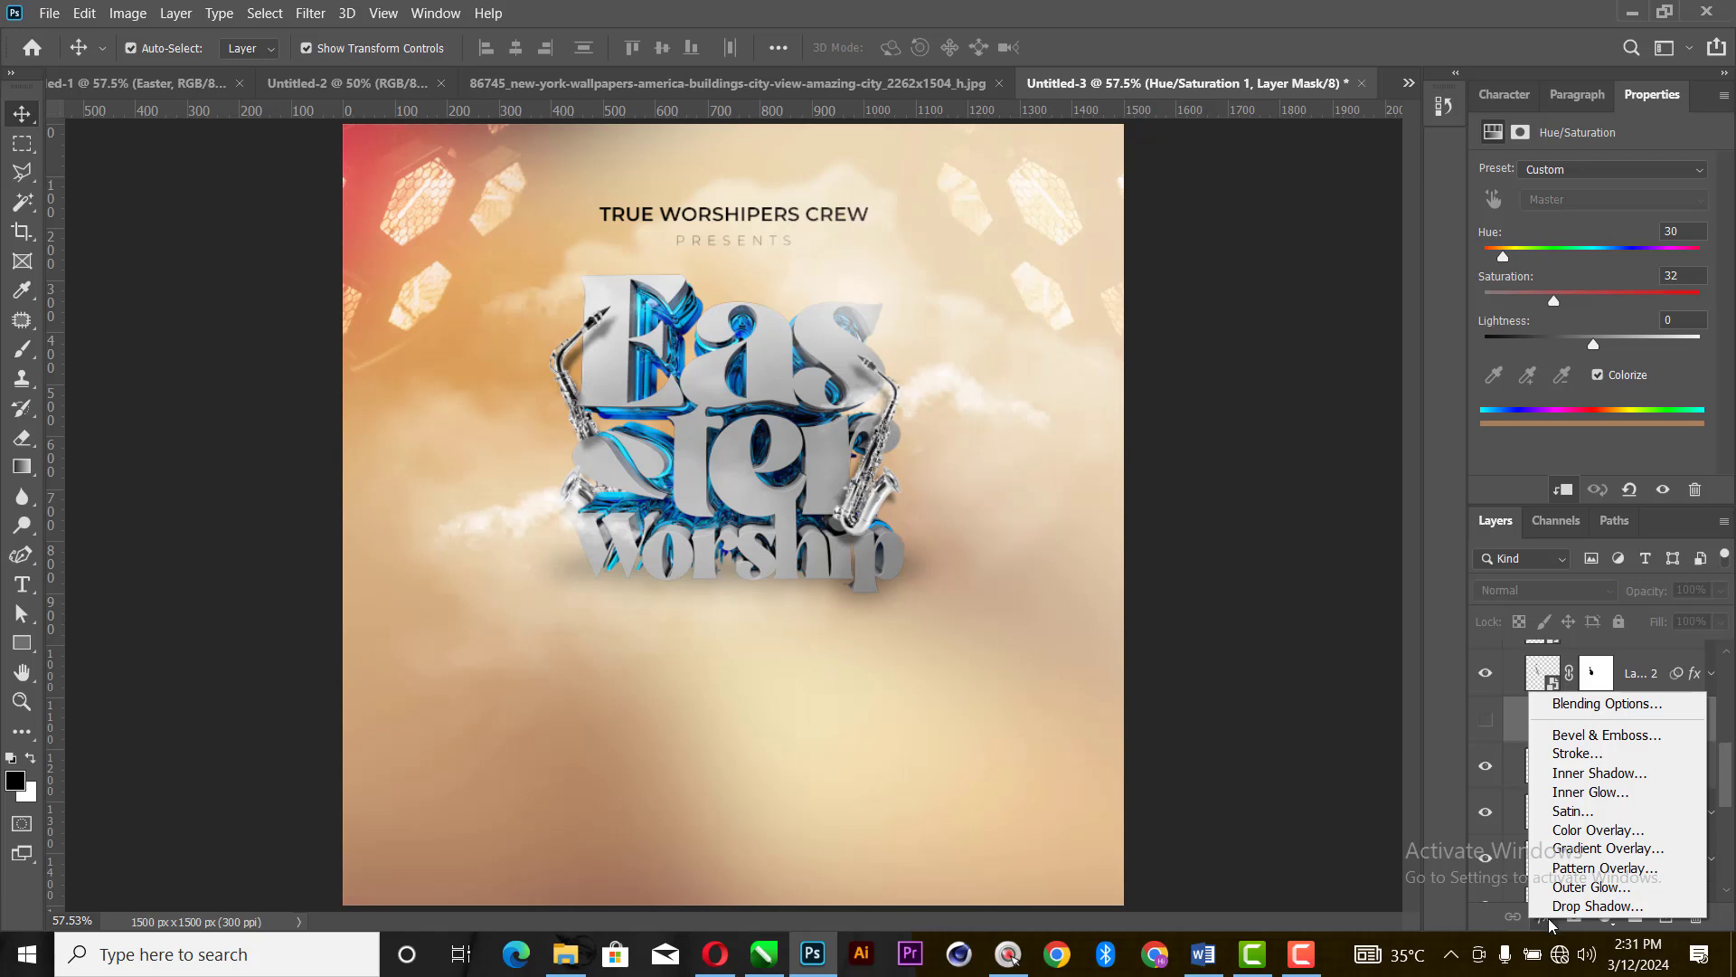
left_click(1614, 924)
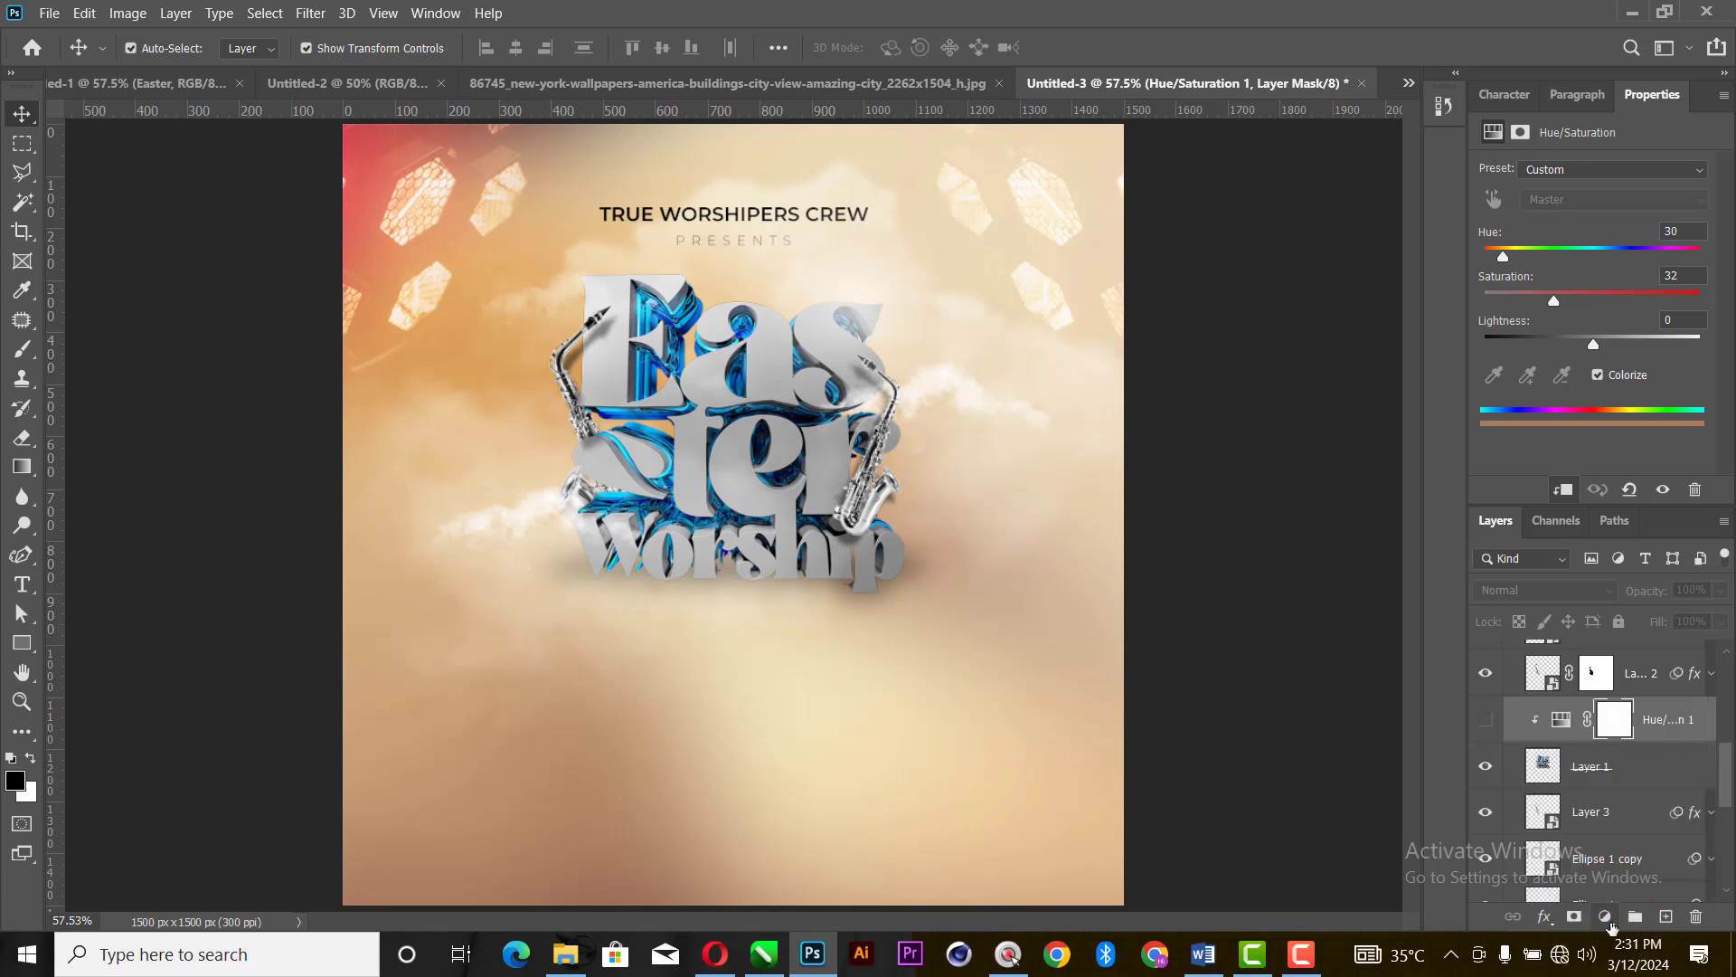
left_click(1612, 926)
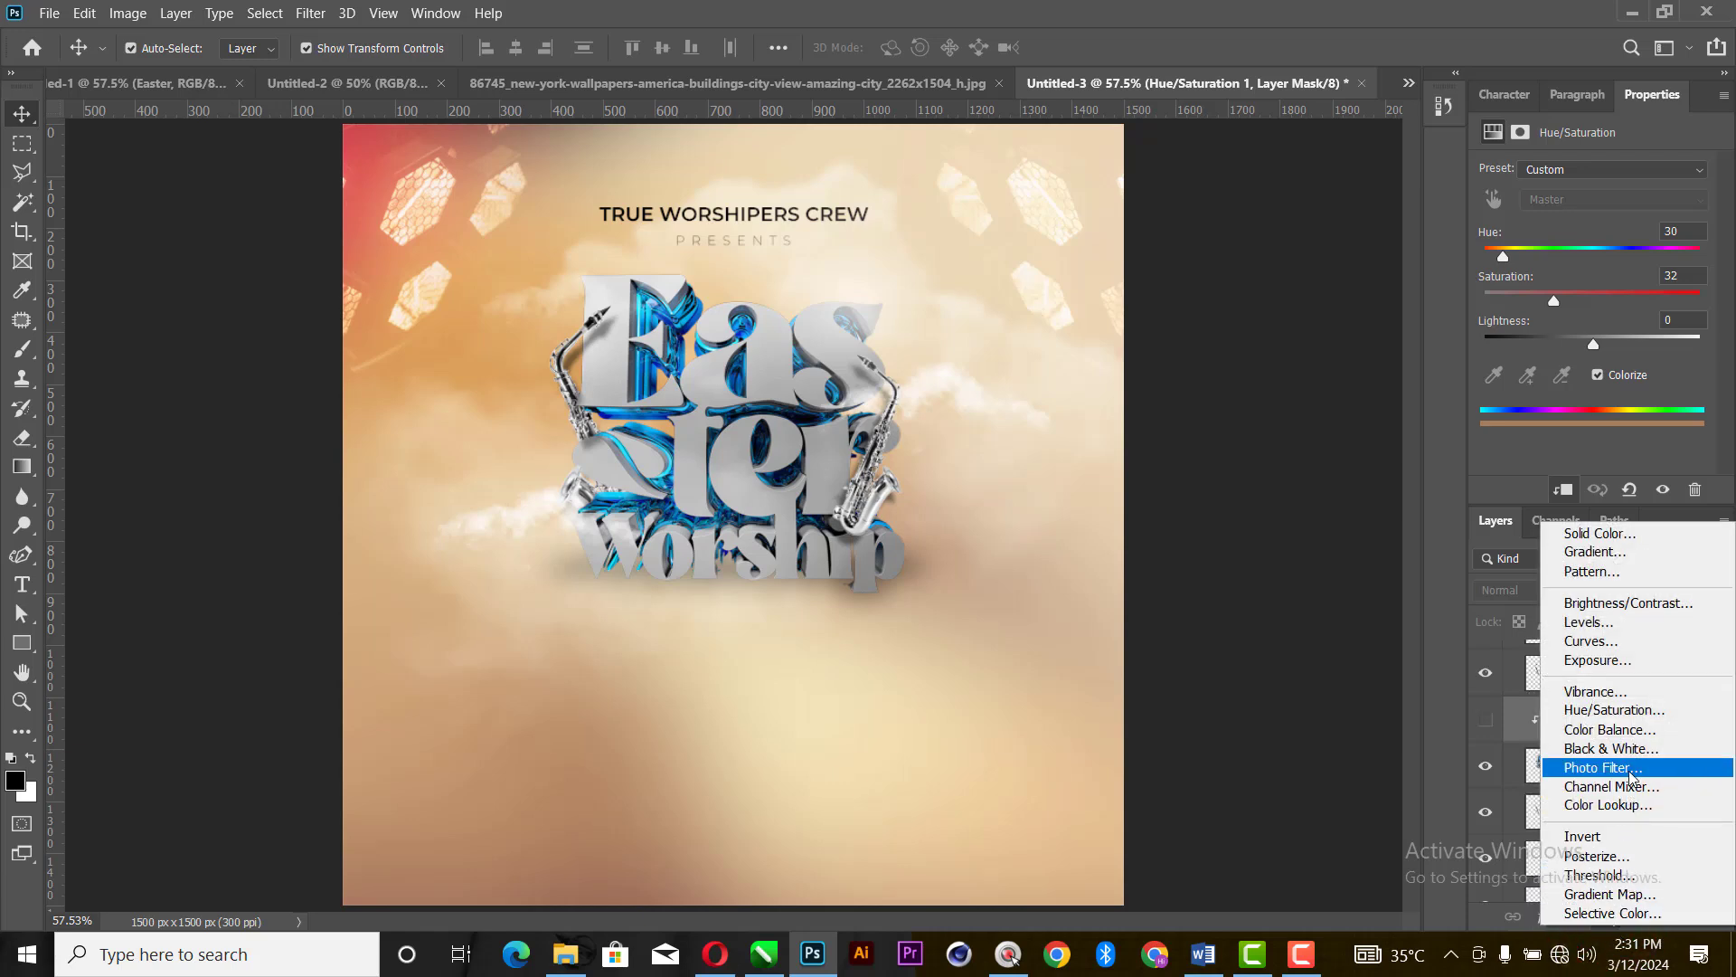
left_click(1614, 711)
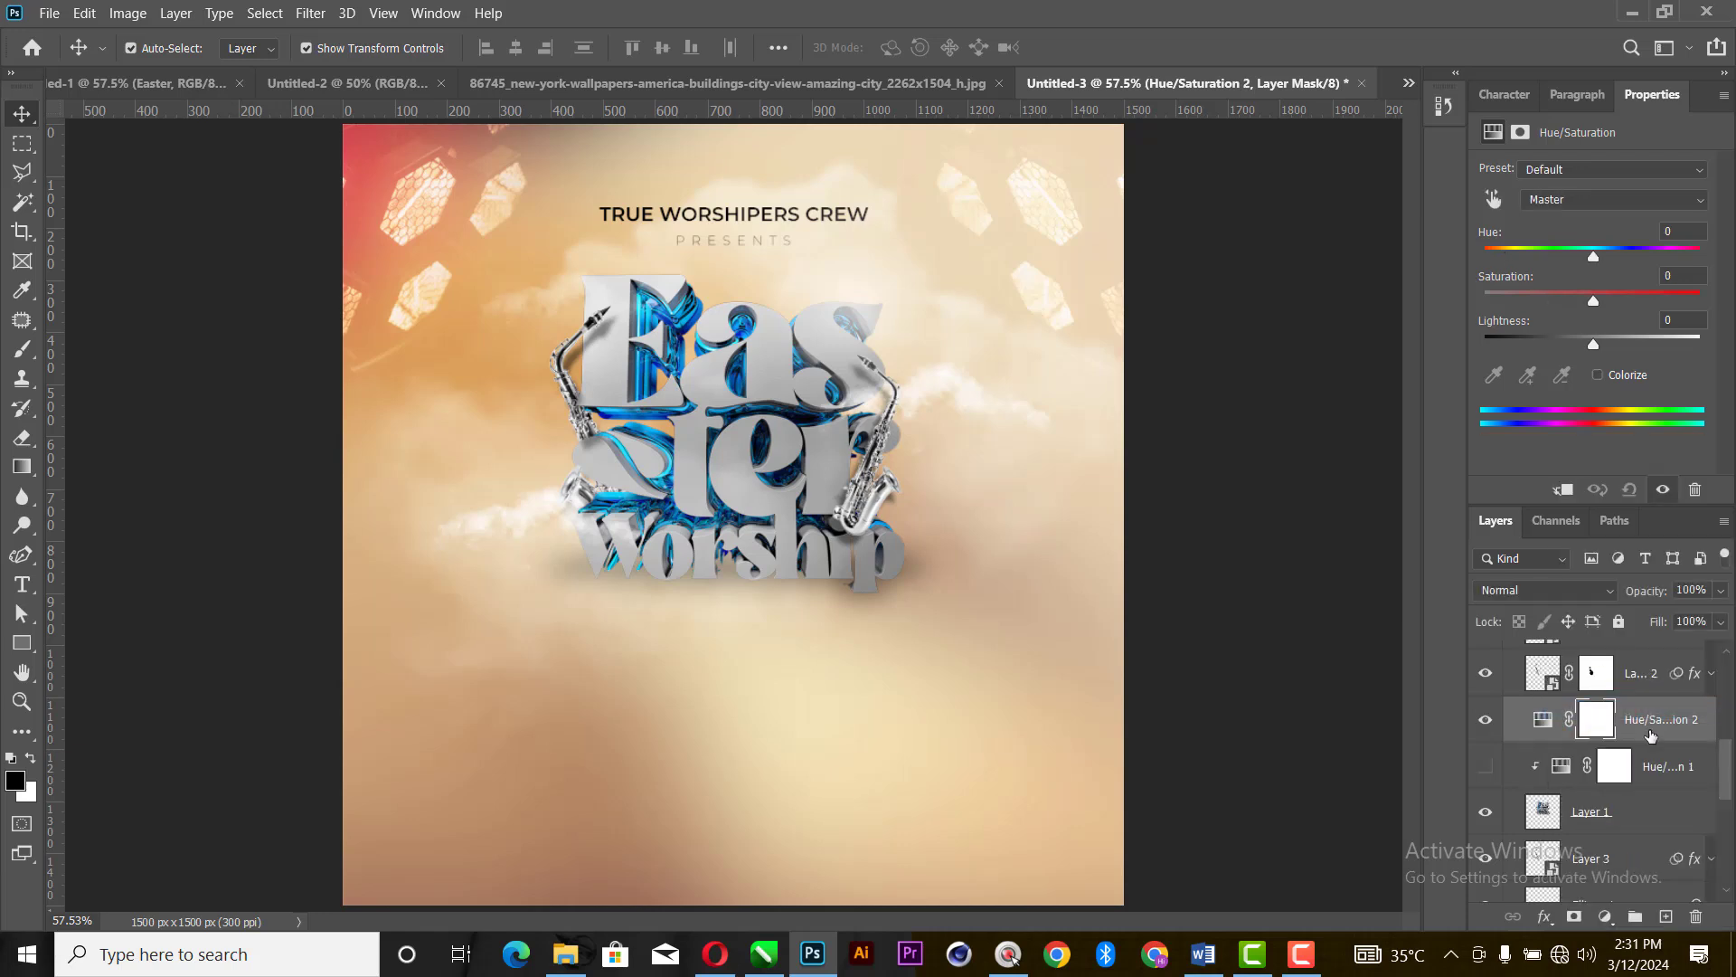
- Move the new Hue/Saturation layer directly above Layer 1 so it is clipped to it, and delete Hue/Saturation 1
left_click_drag(1633, 719, 1629, 784)
left_click(1653, 722)
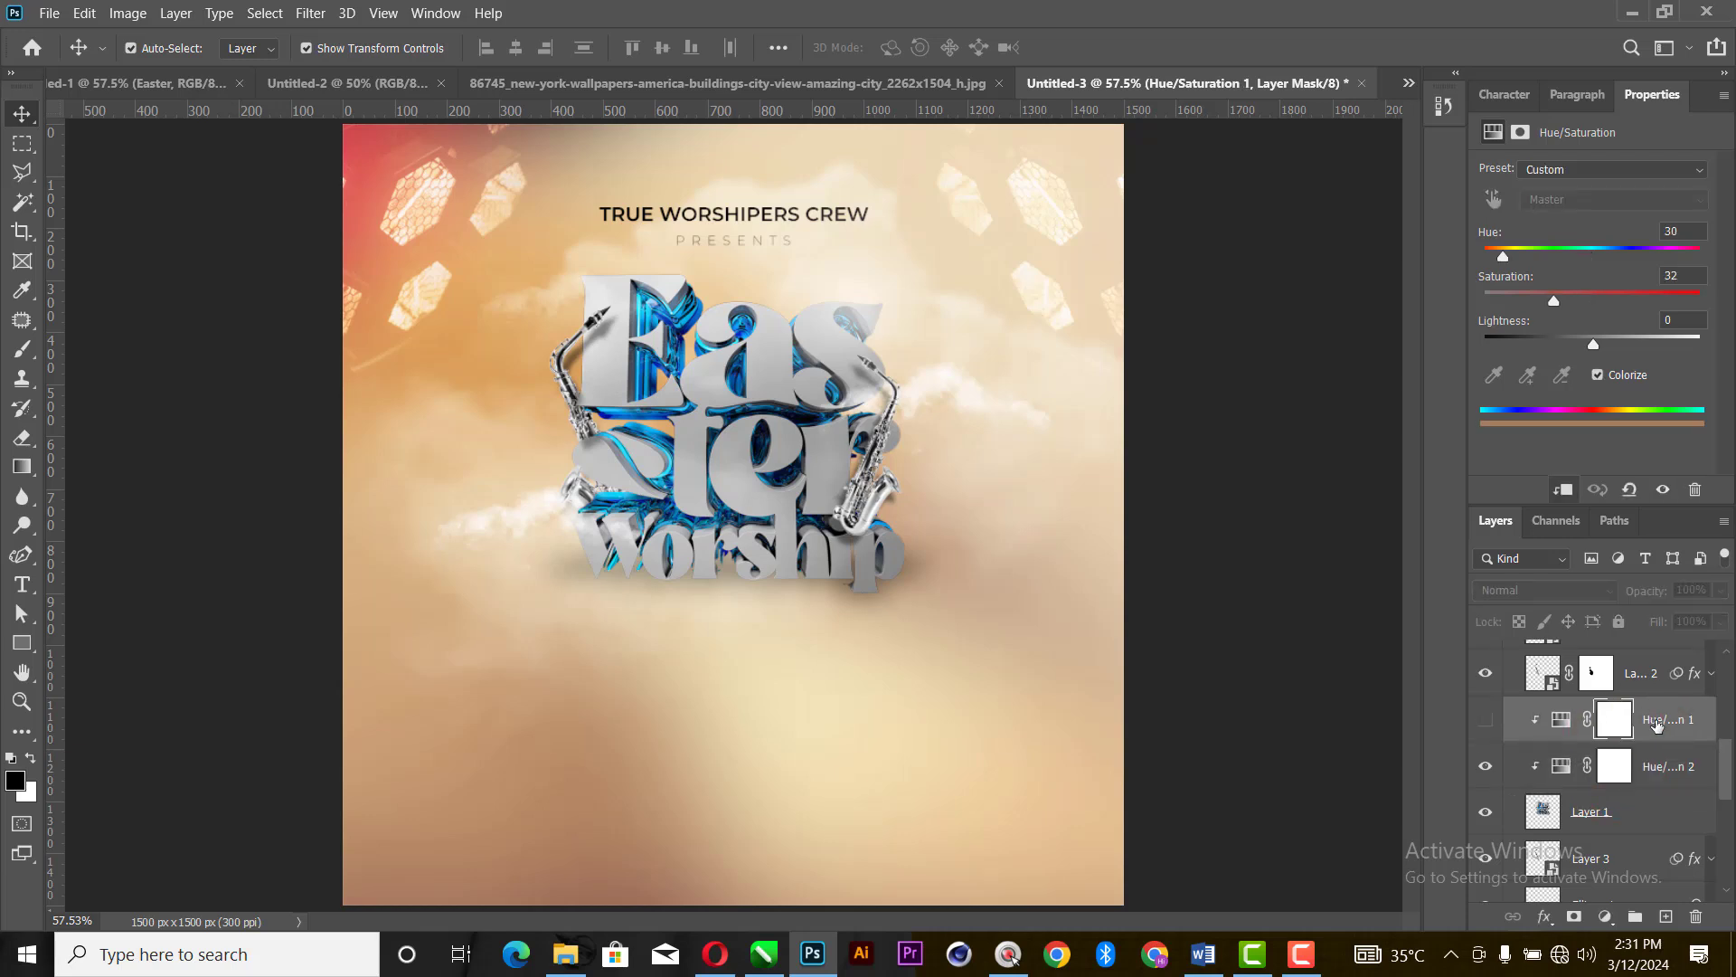
key("Delete")
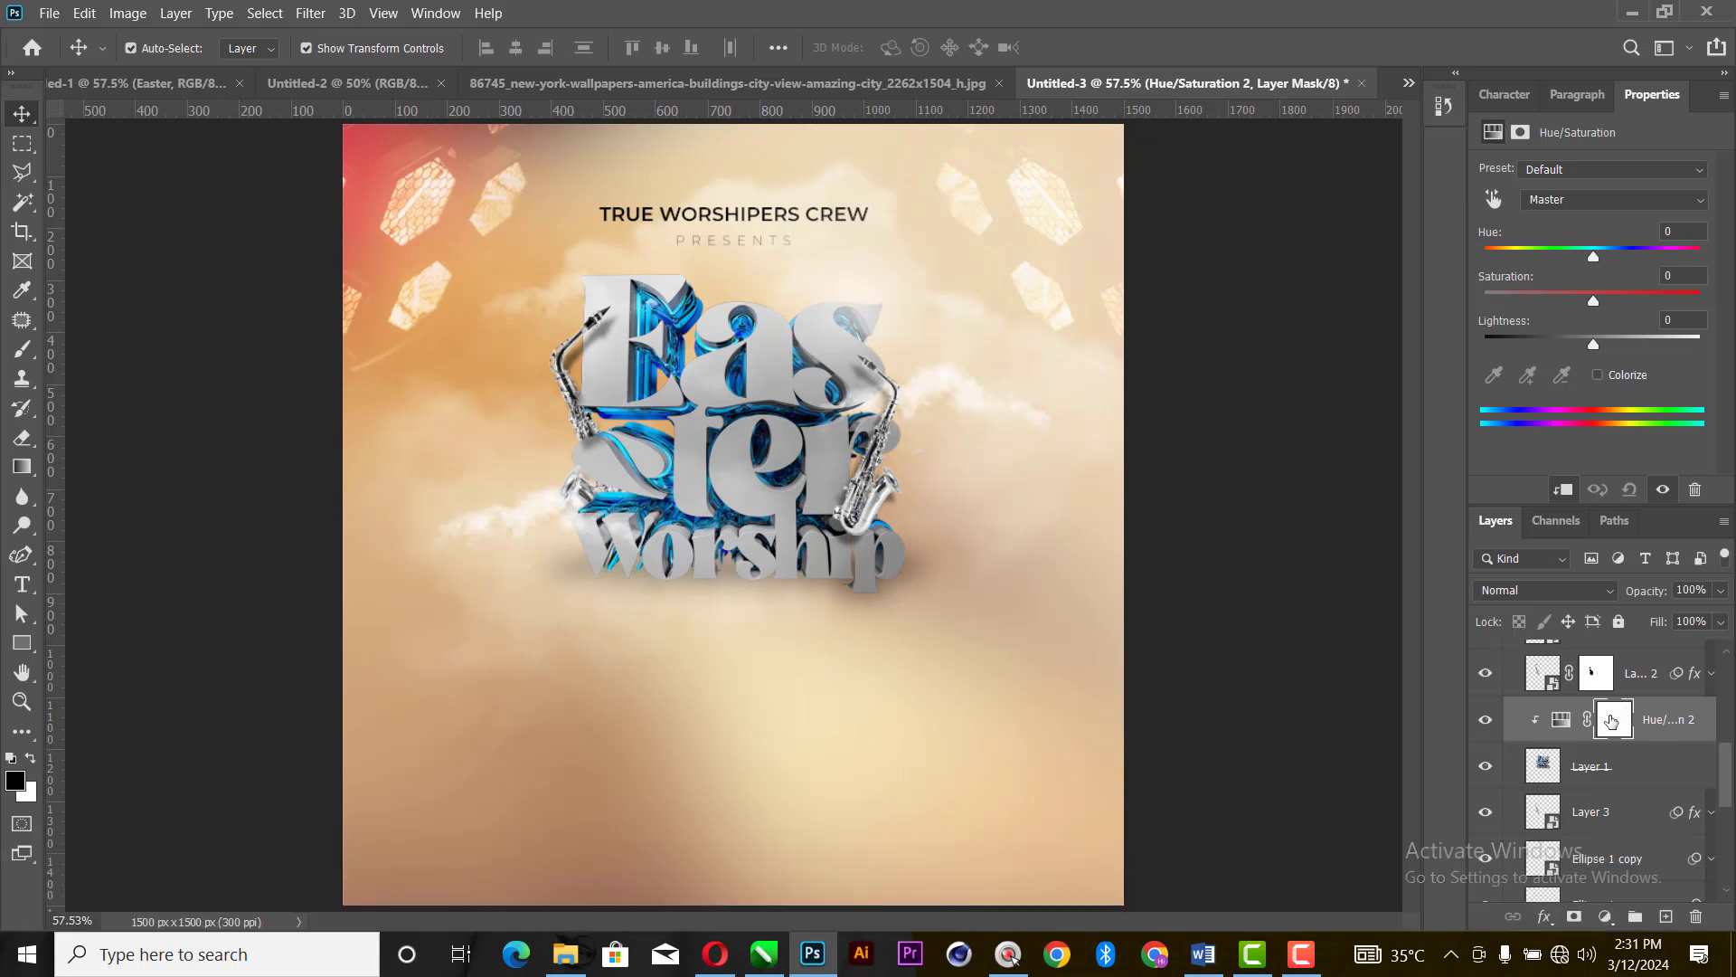
- Colorize the Easter Worship lettering with hue 30 and saturation 32, and collapse the Easter group
left_click(1598, 374)
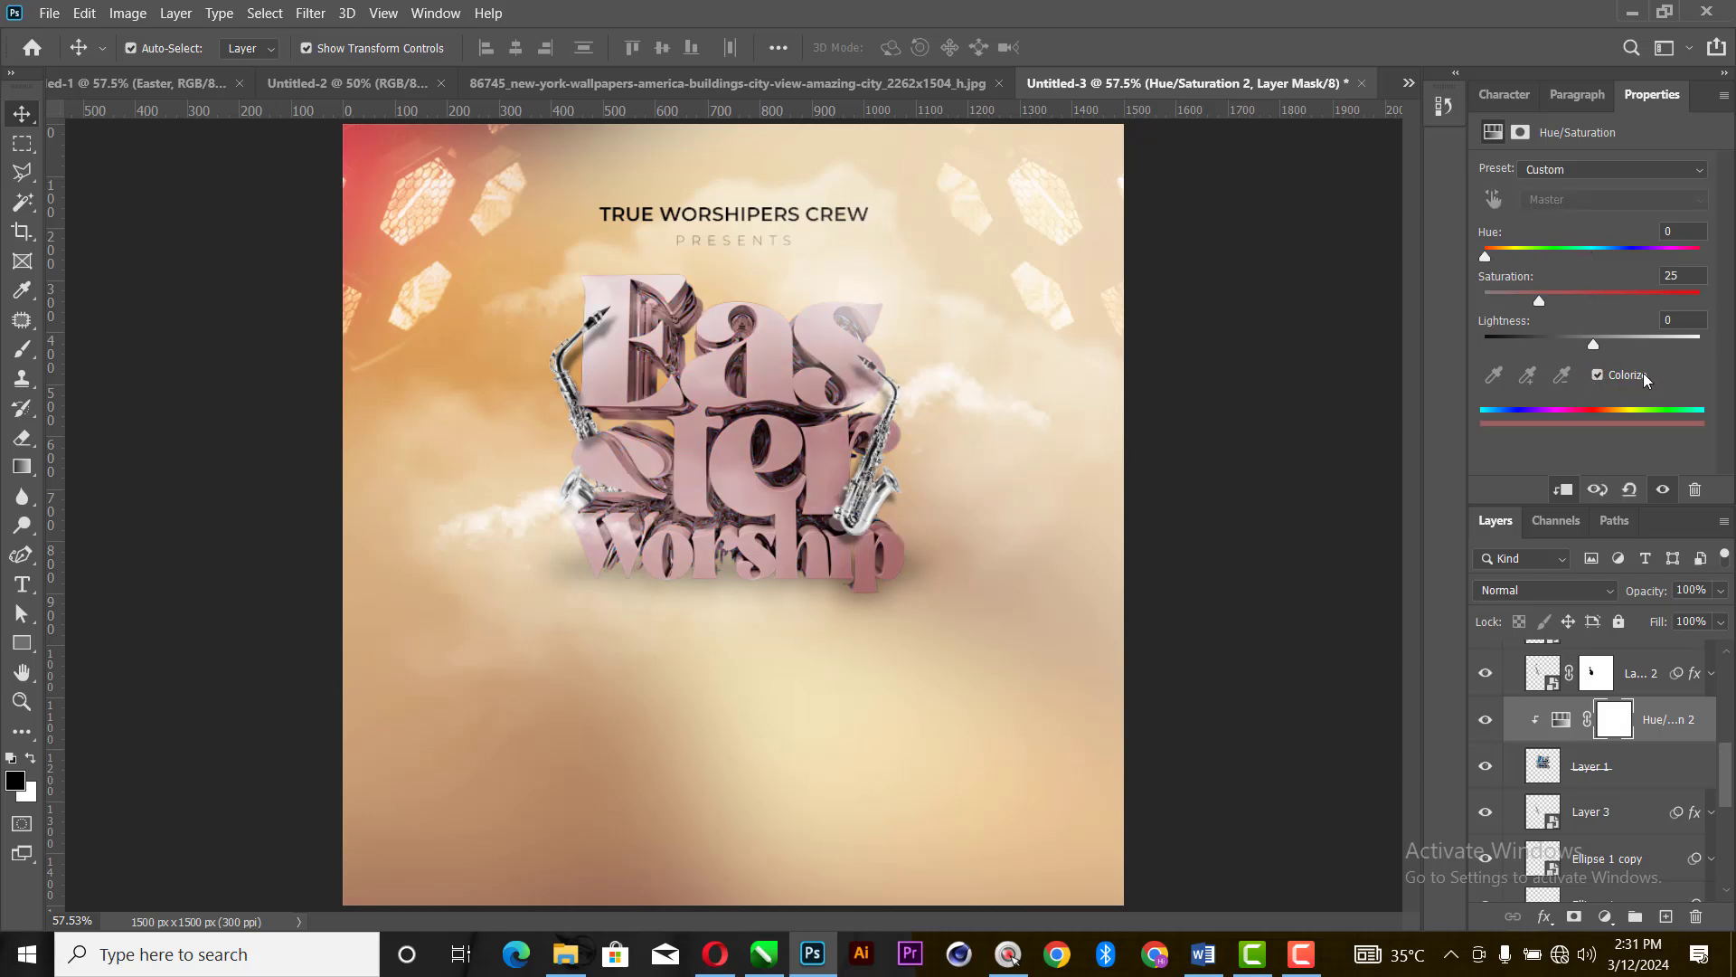
left_click_drag(1485, 259, 1507, 259)
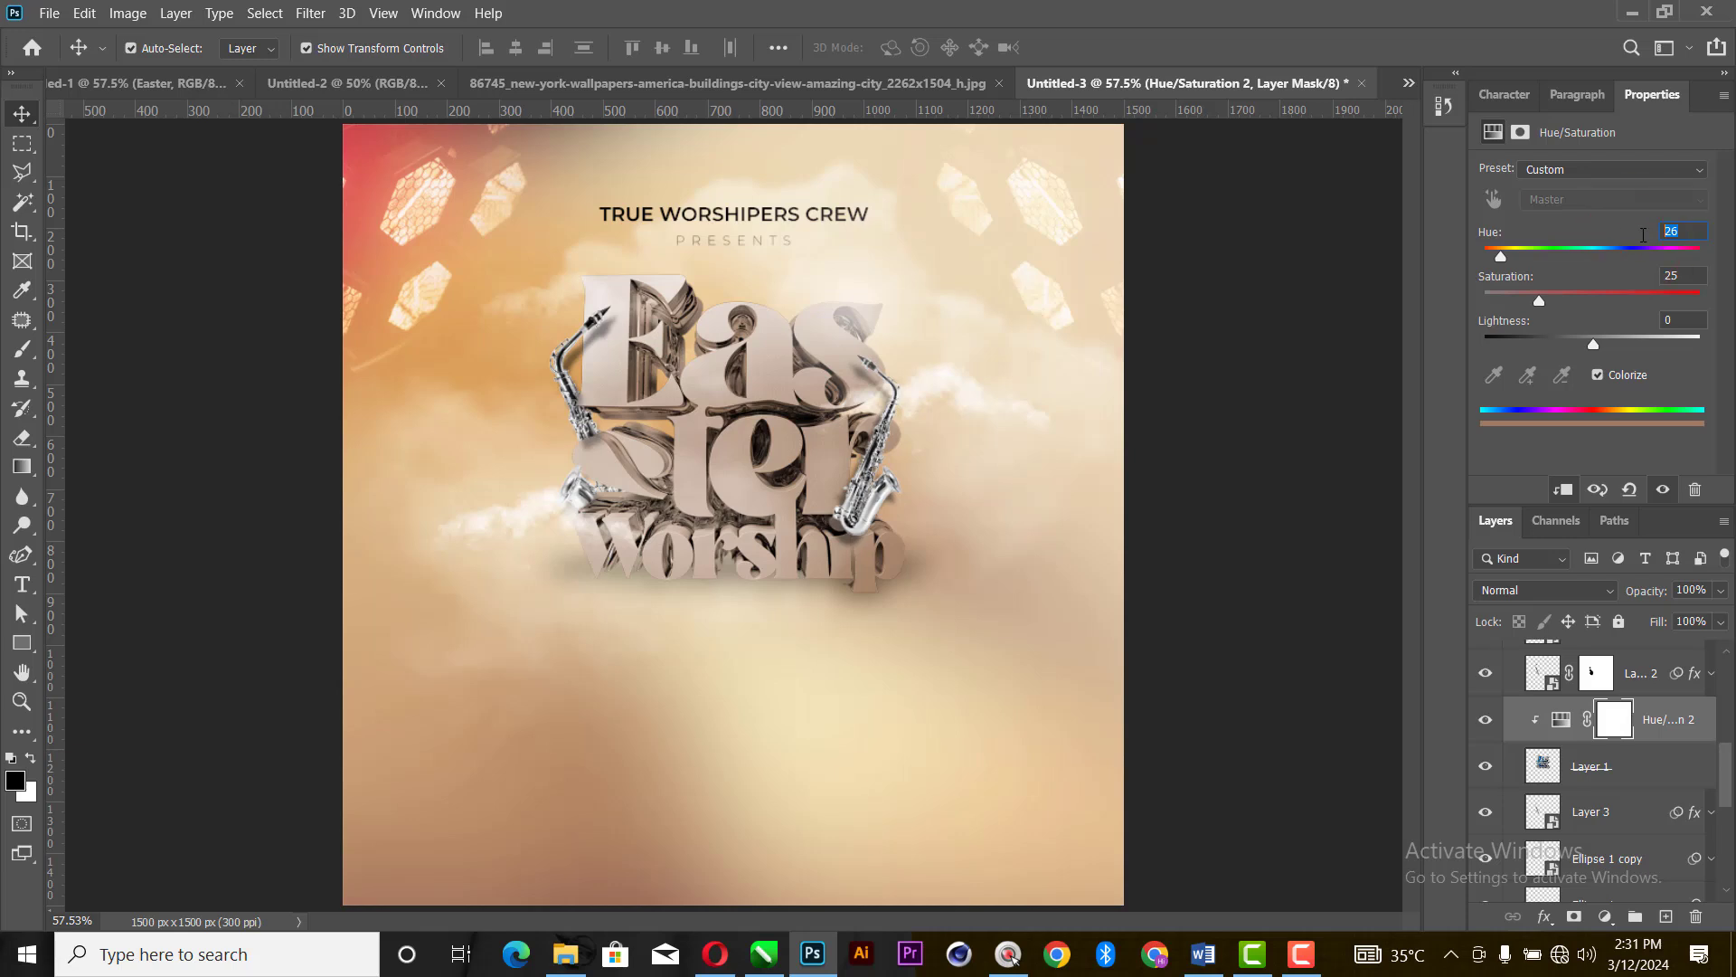
type("30")
type("32")
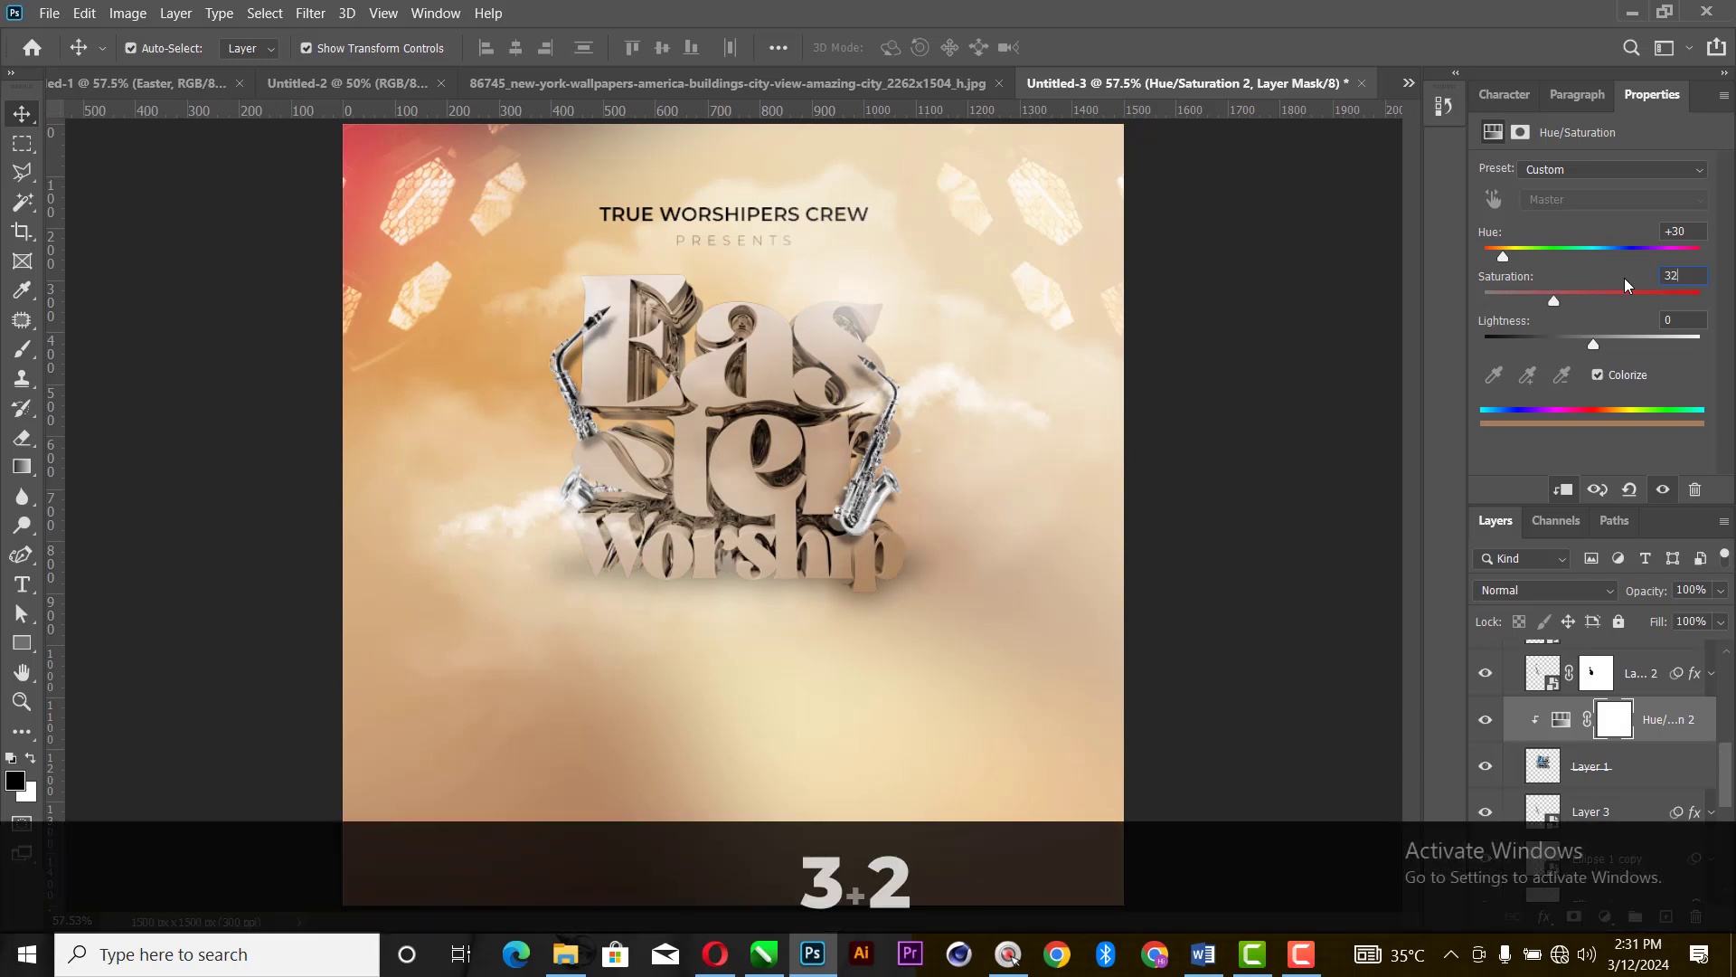
key("Return")
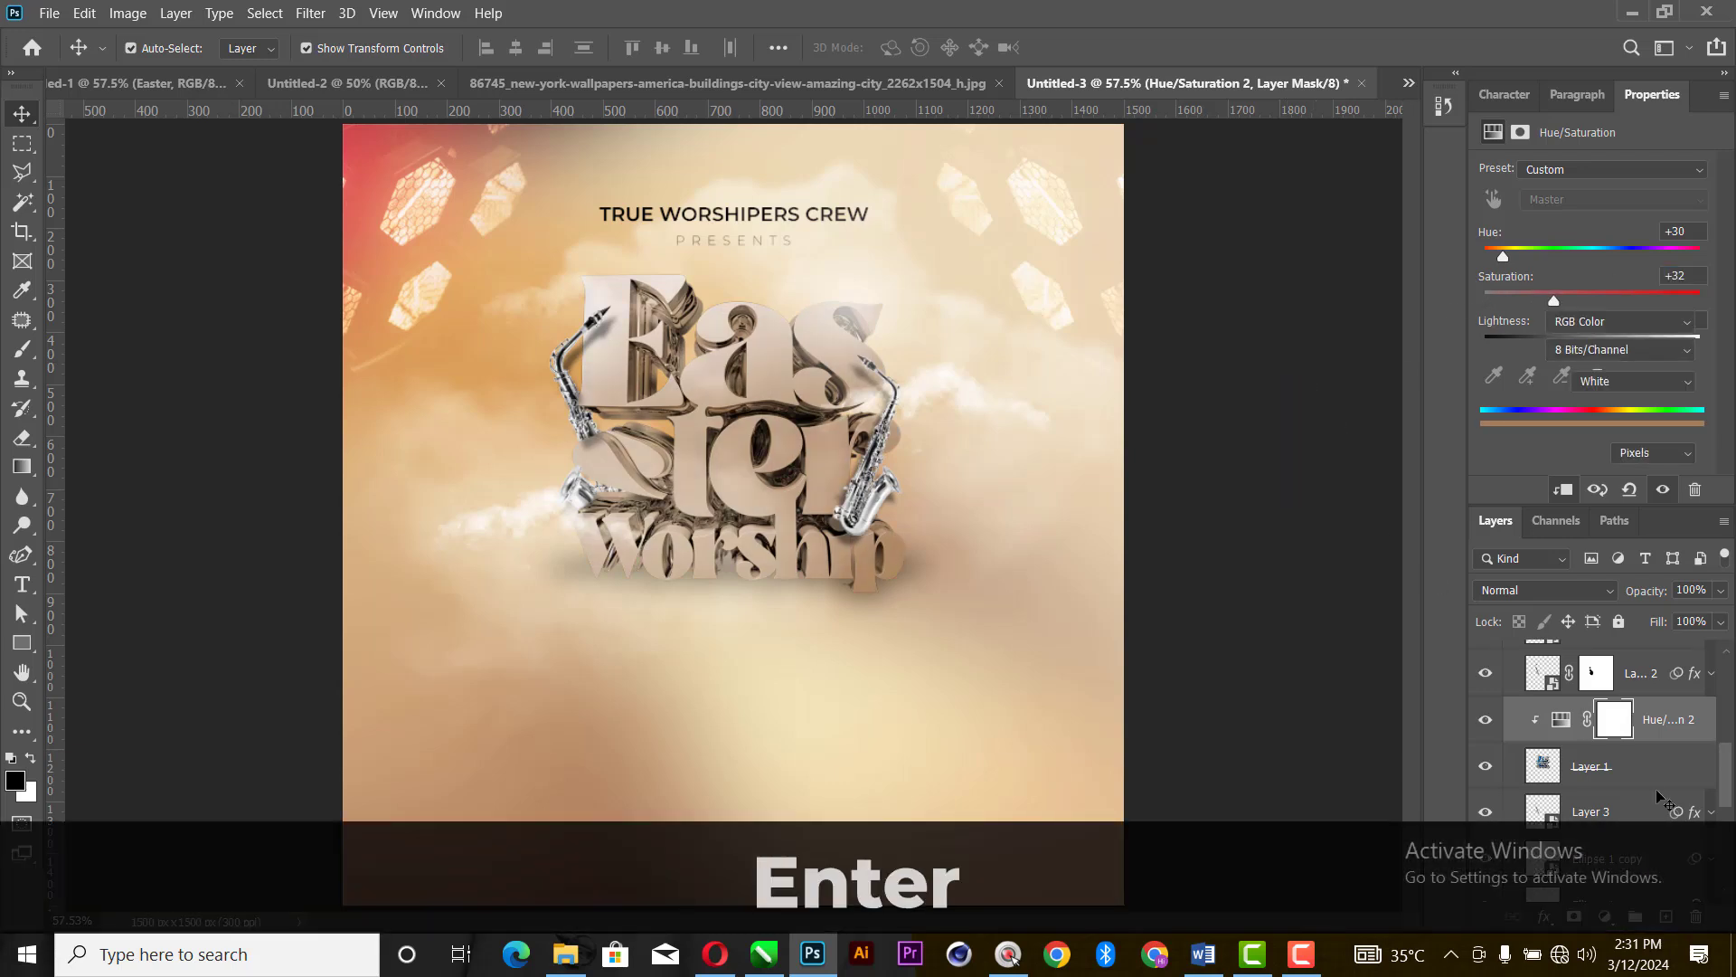
scroll(1482, 714, "up", 3)
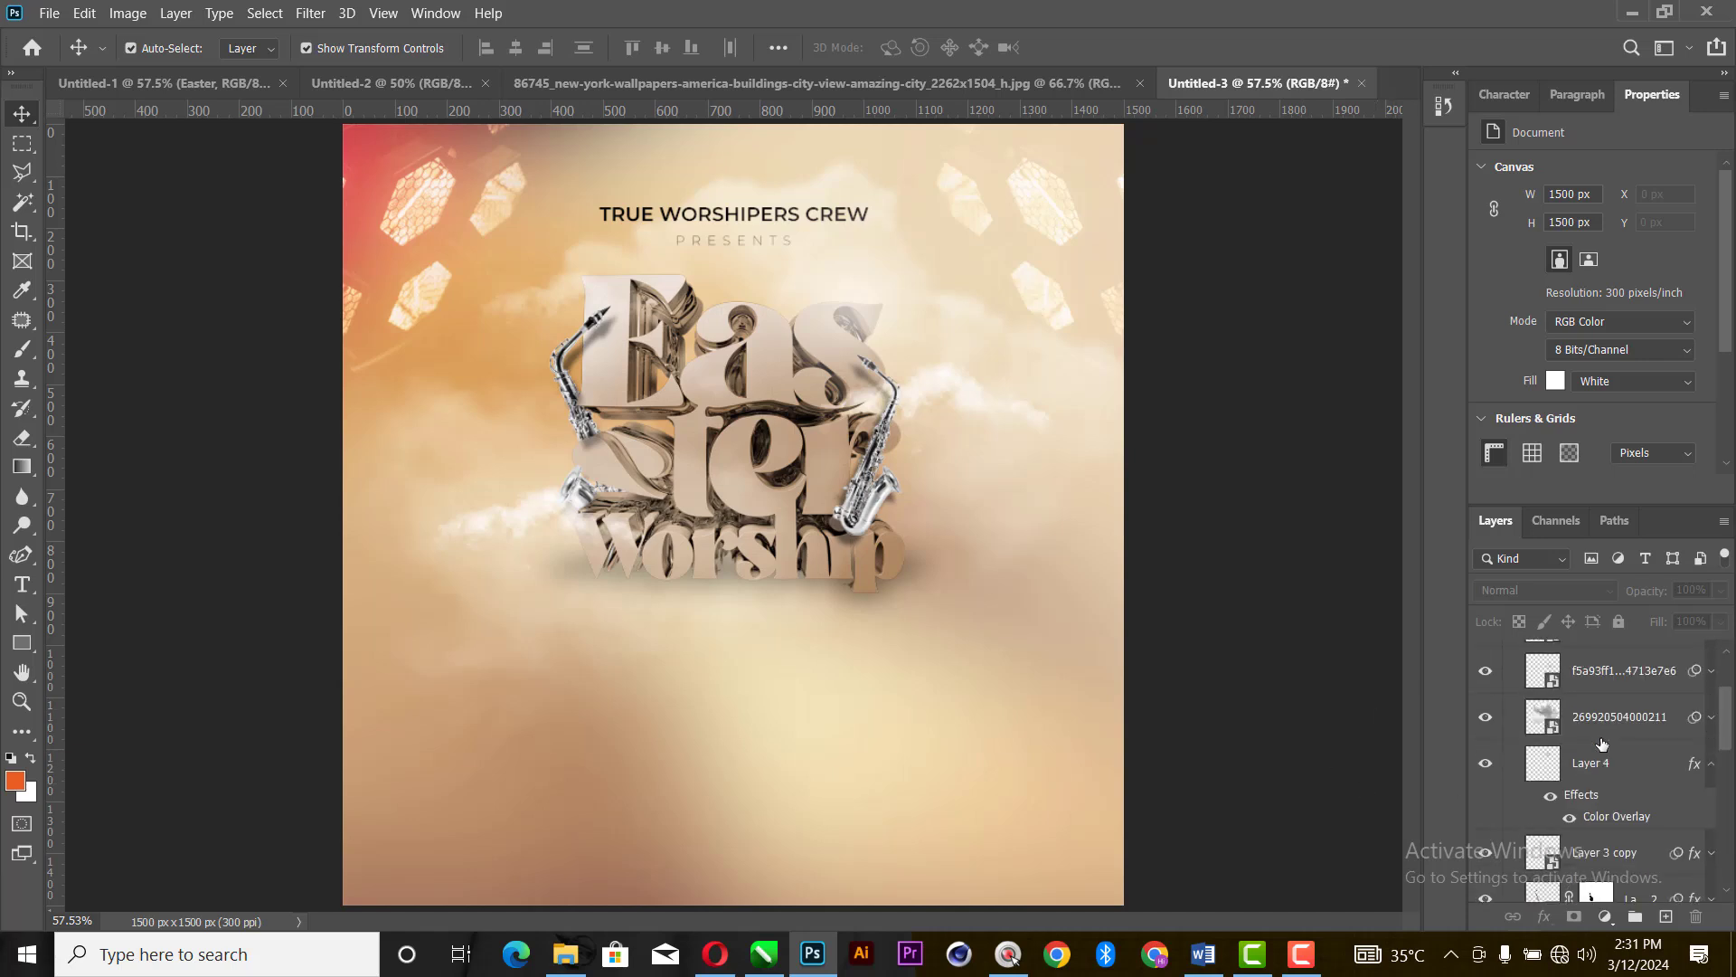
scroll(1534, 728, "up", 2)
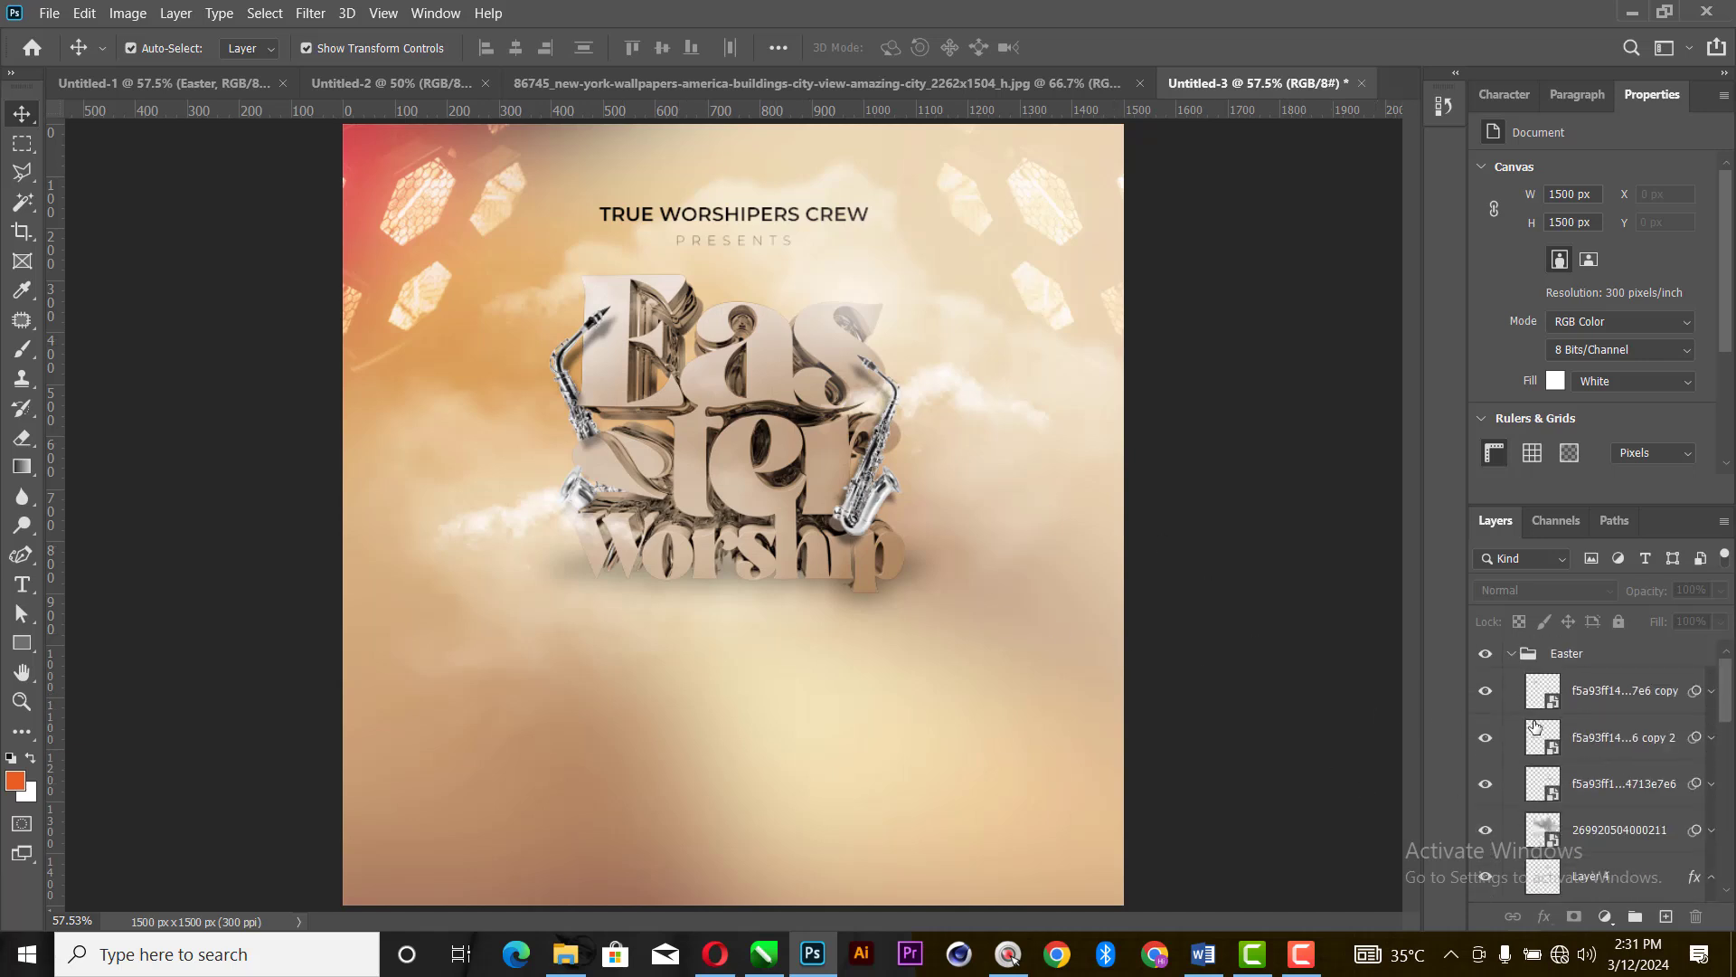
left_click(1511, 653)
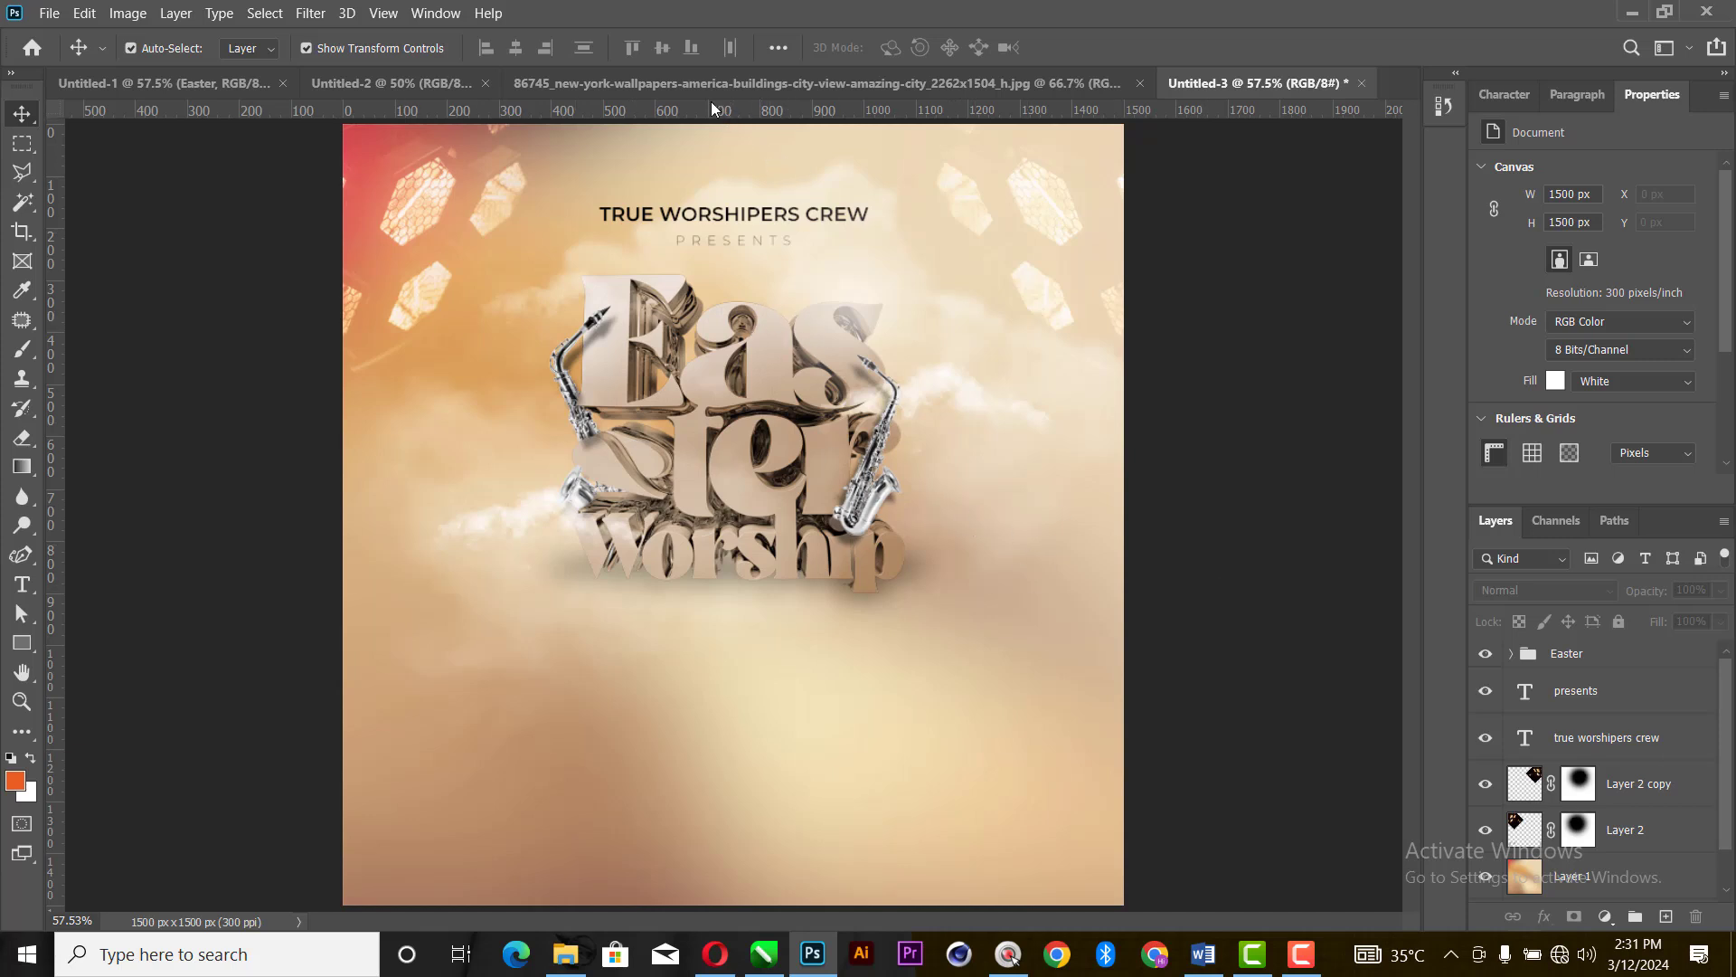
- Copy the three cut-out men from the Untitled-2 document into the Untitled-3 flyer, over the Easter title, and deselect them
left_click(597, 81)
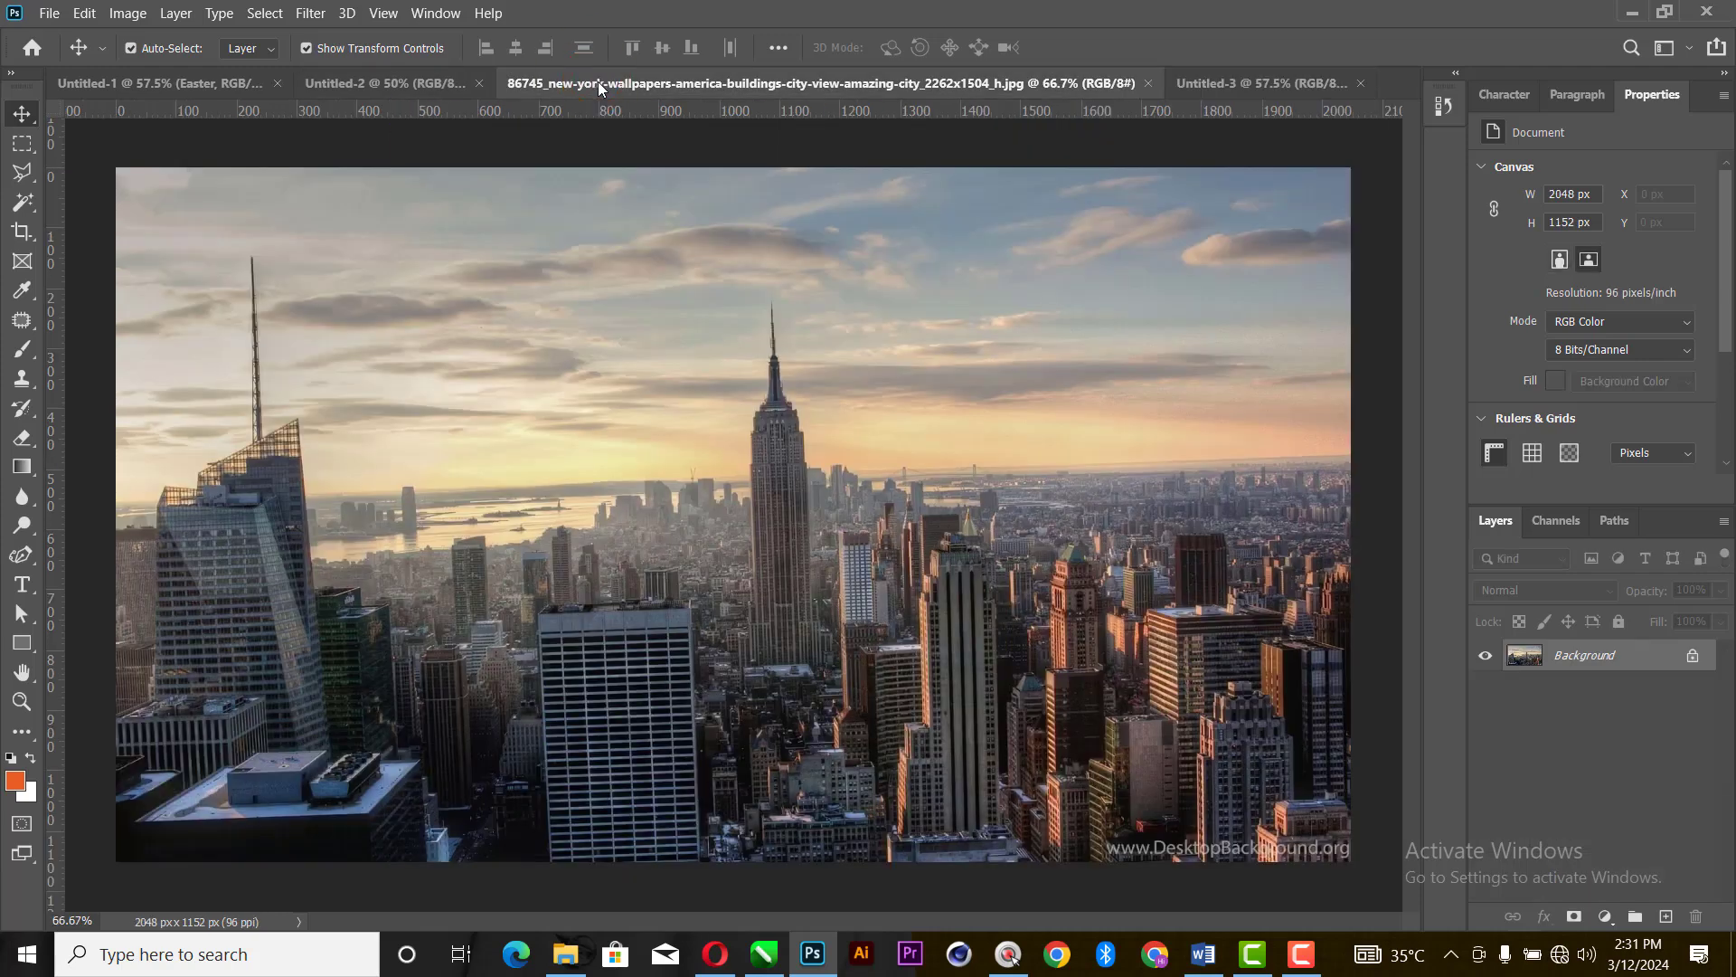
left_click(370, 83)
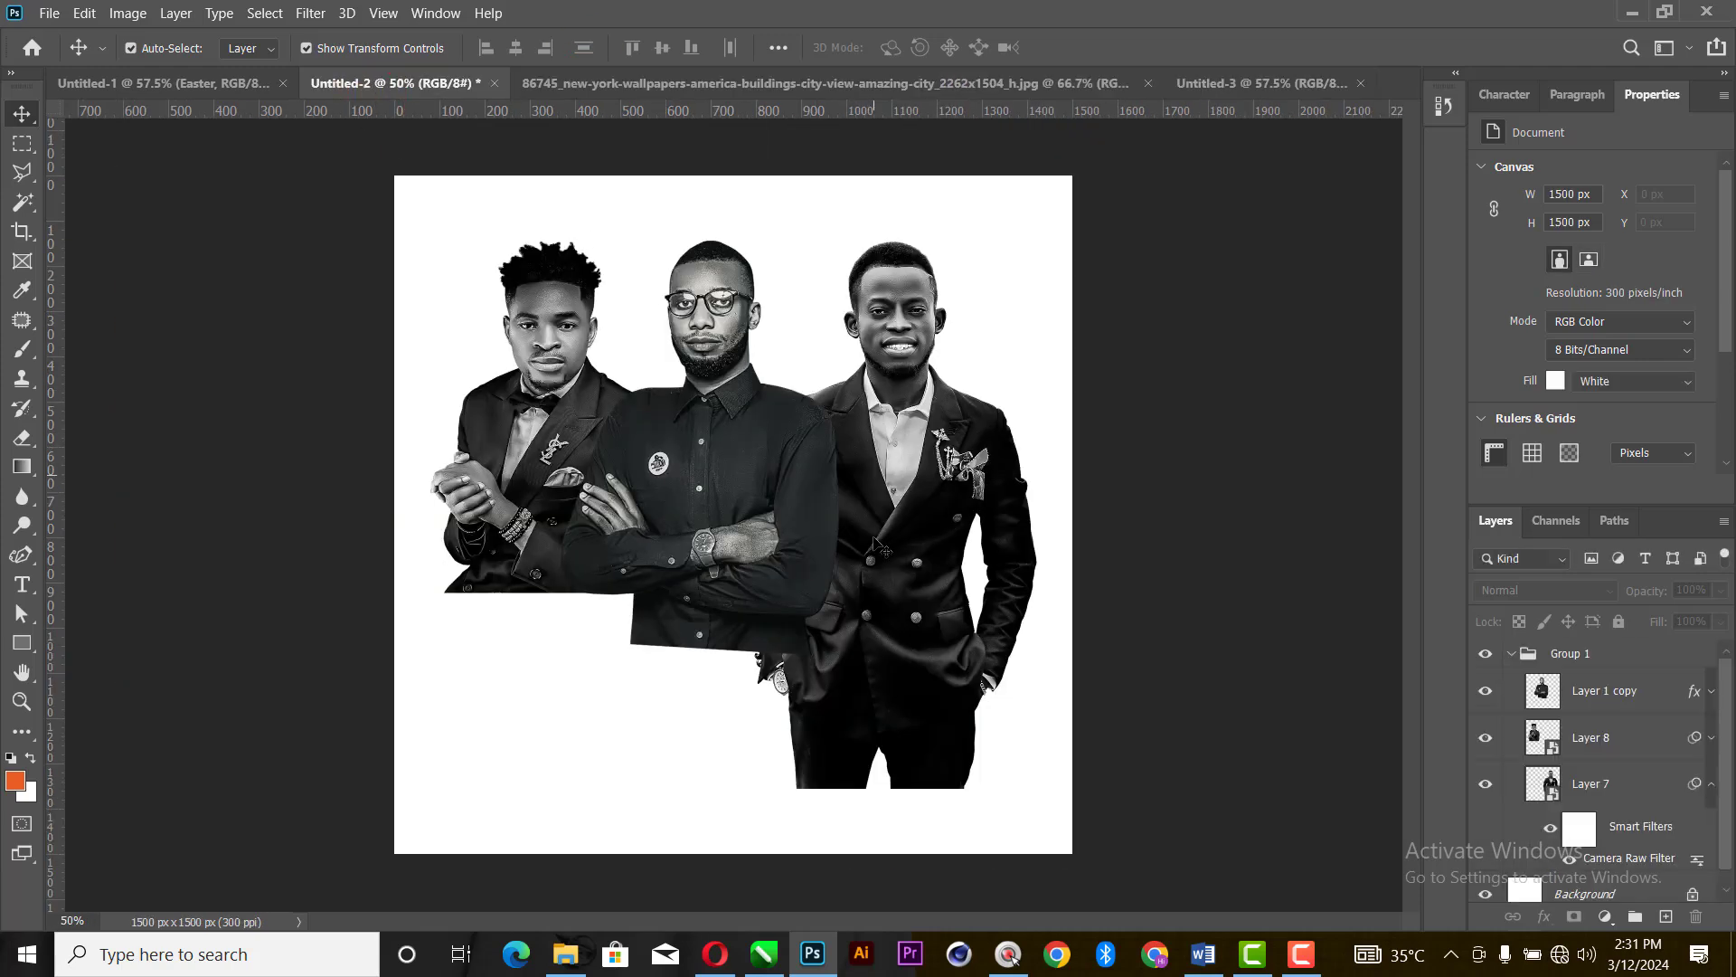
left_click_drag(455, 728, 1004, 449)
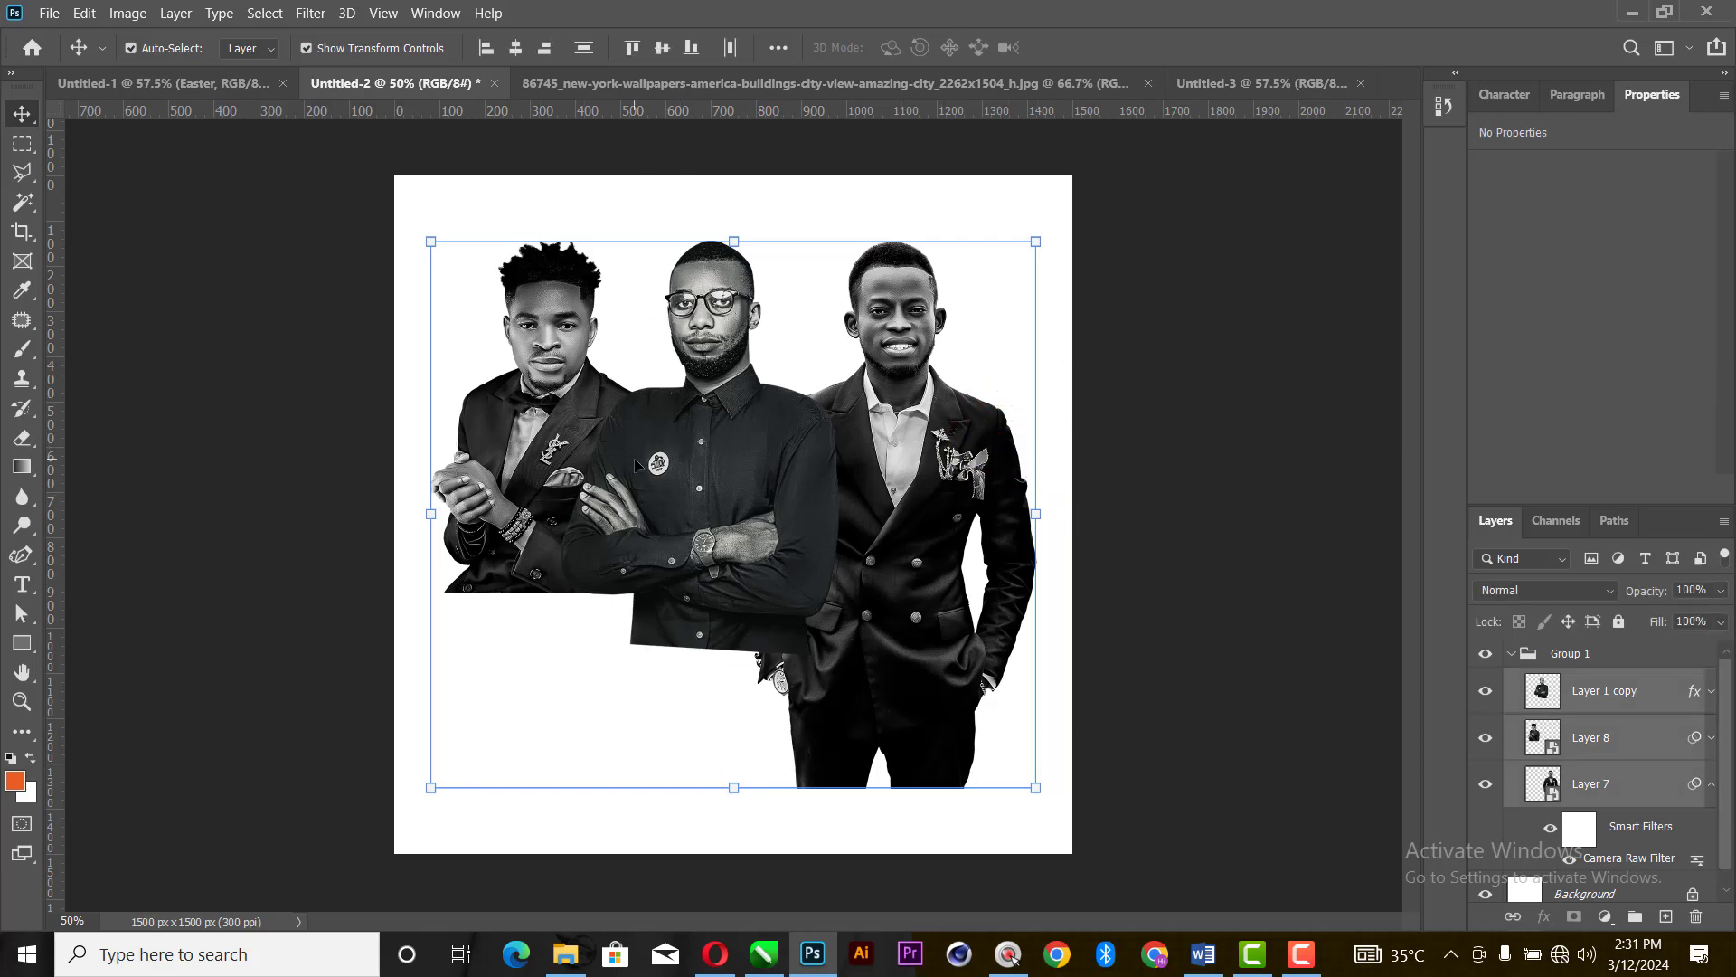
left_click_drag(633, 458, 717, 653)
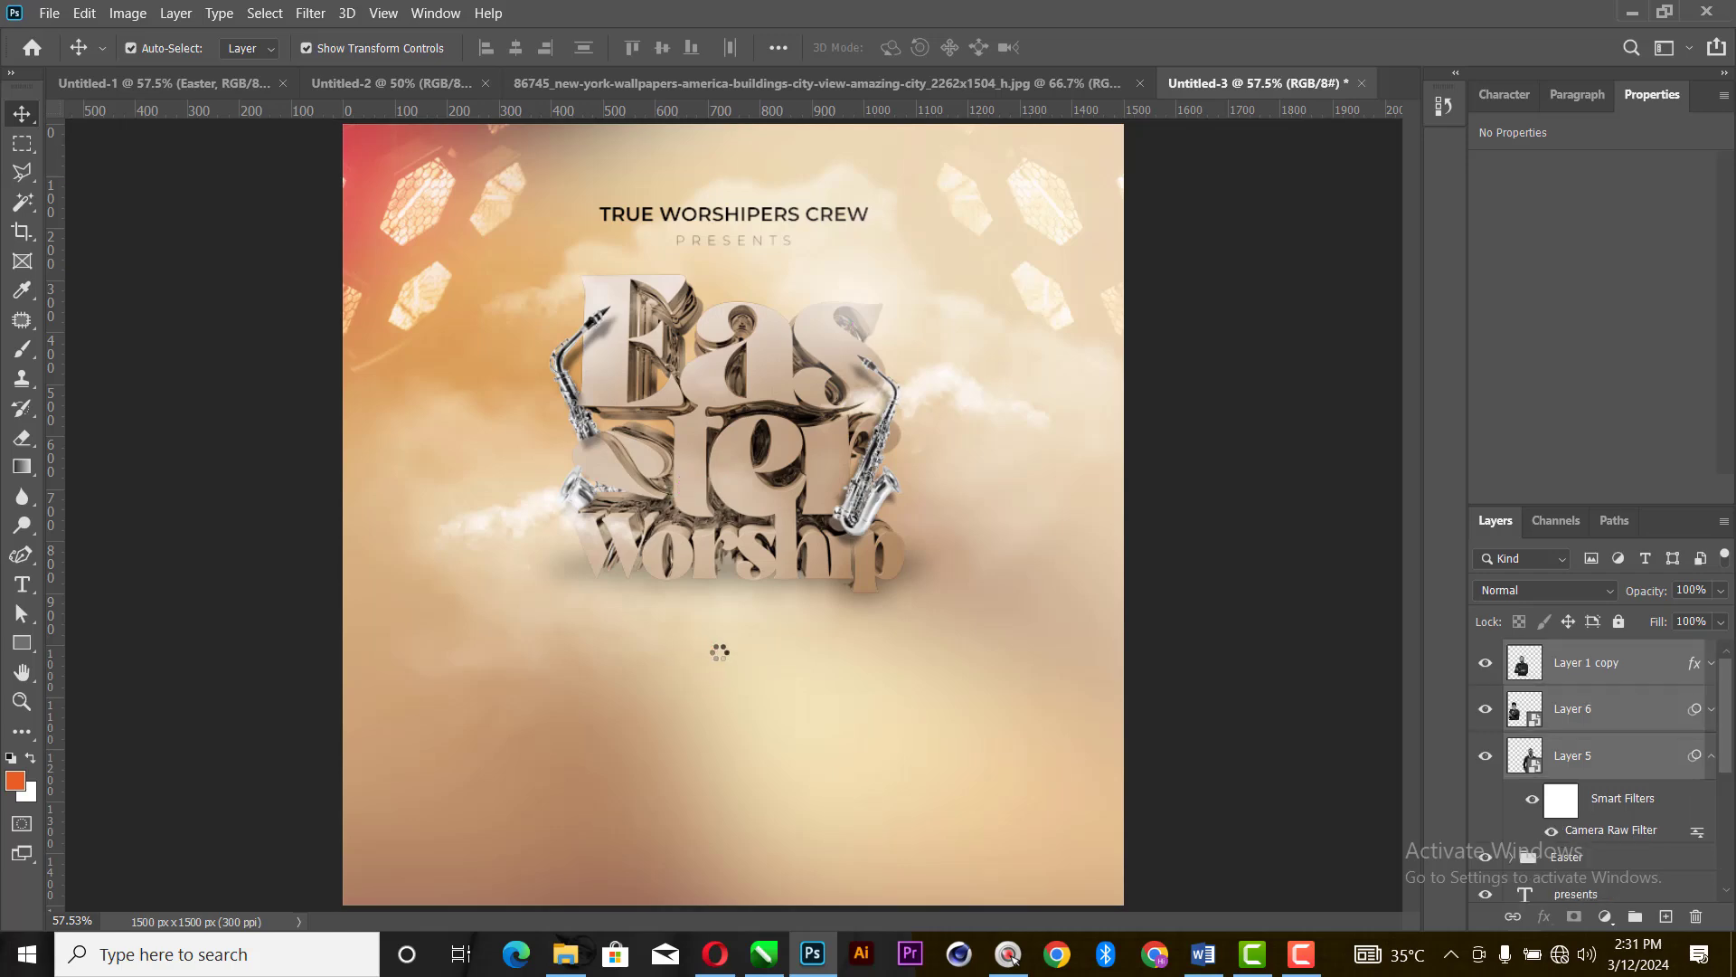
left_click(1287, 497)
- Lower Layer 5 to about Y 820 px and move the man with glasses to about X 433, Y 829 px, just overlapping the word worship
left_click_drag(942, 631, 942, 827)
left_click_drag(616, 629, 692, 793)
left_click_drag(753, 708, 766, 743)
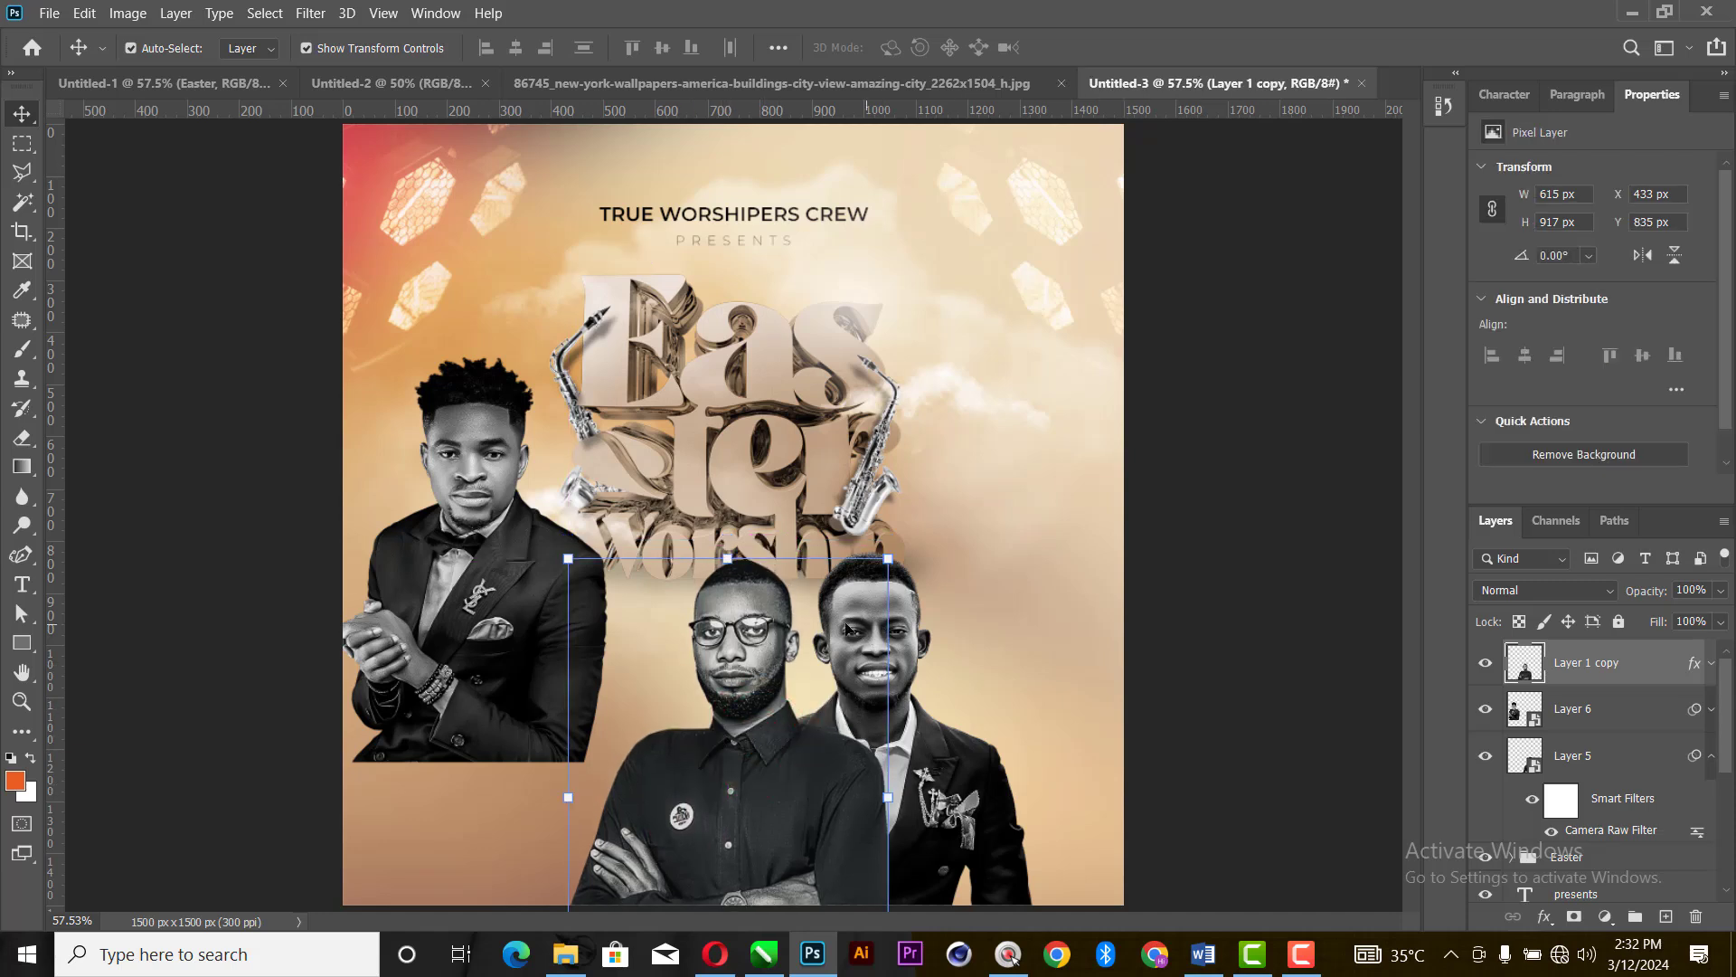
key("Up")
key("Up")
key("Up")
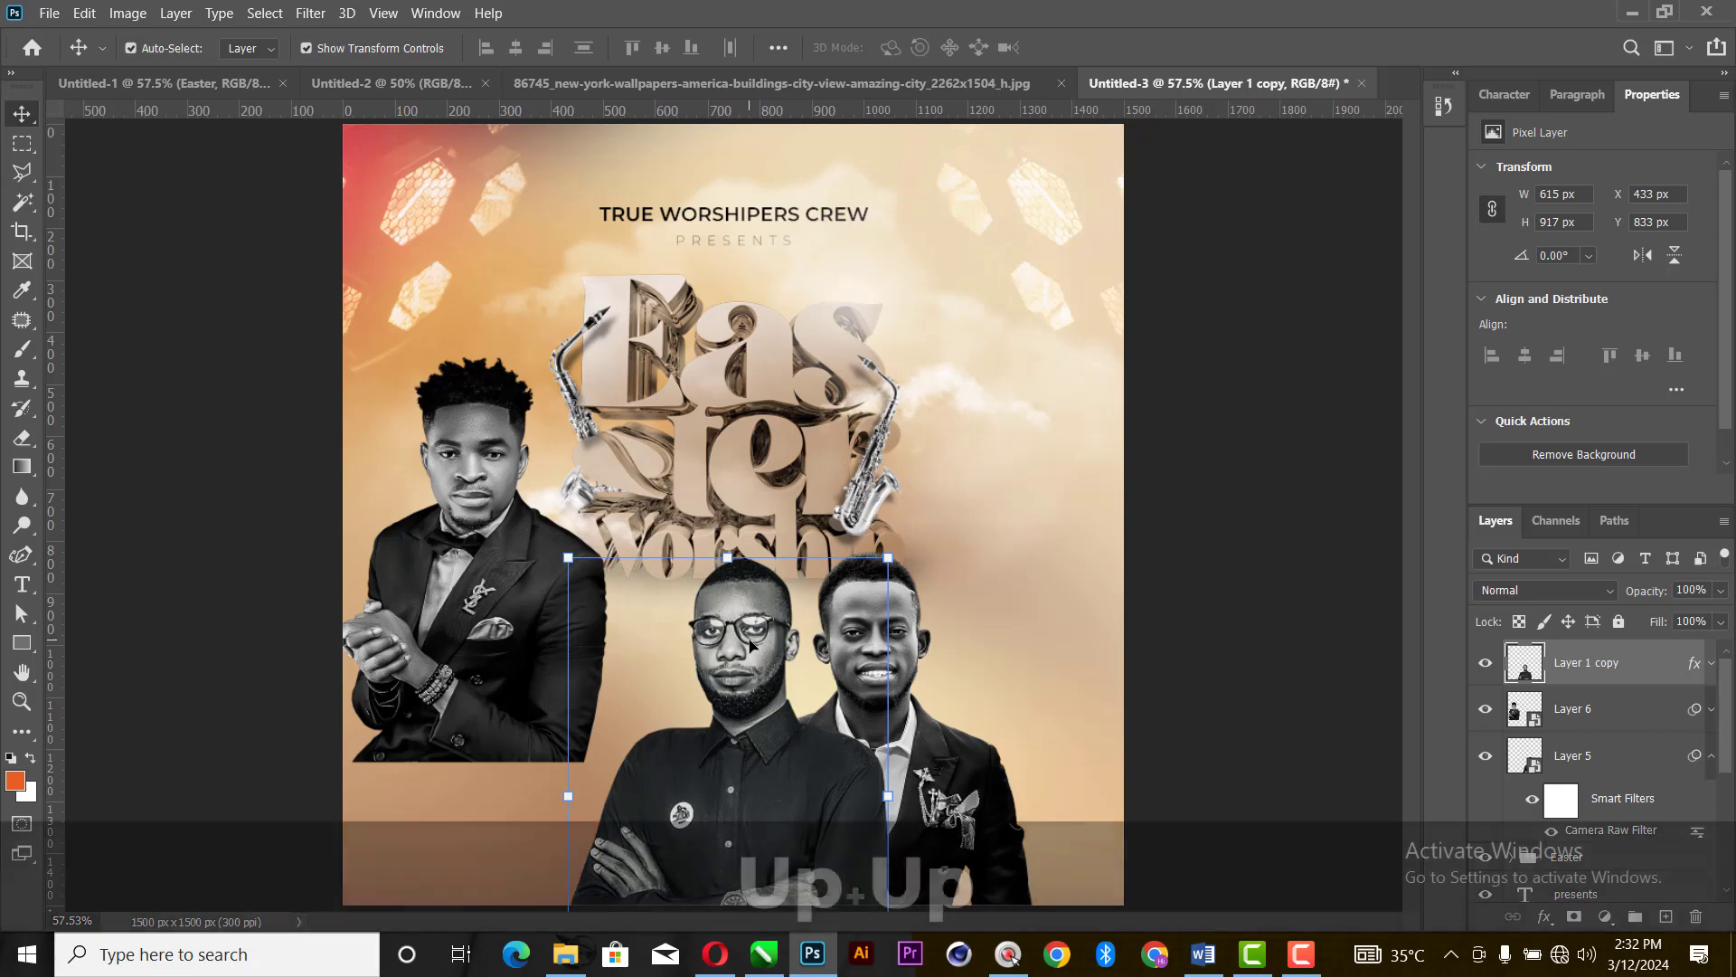
- Move the man with the bow tie (Layer 6) beside and behind the man with glasses, at about X 273, Y 829 px
left_click_drag(440, 612, 607, 747)
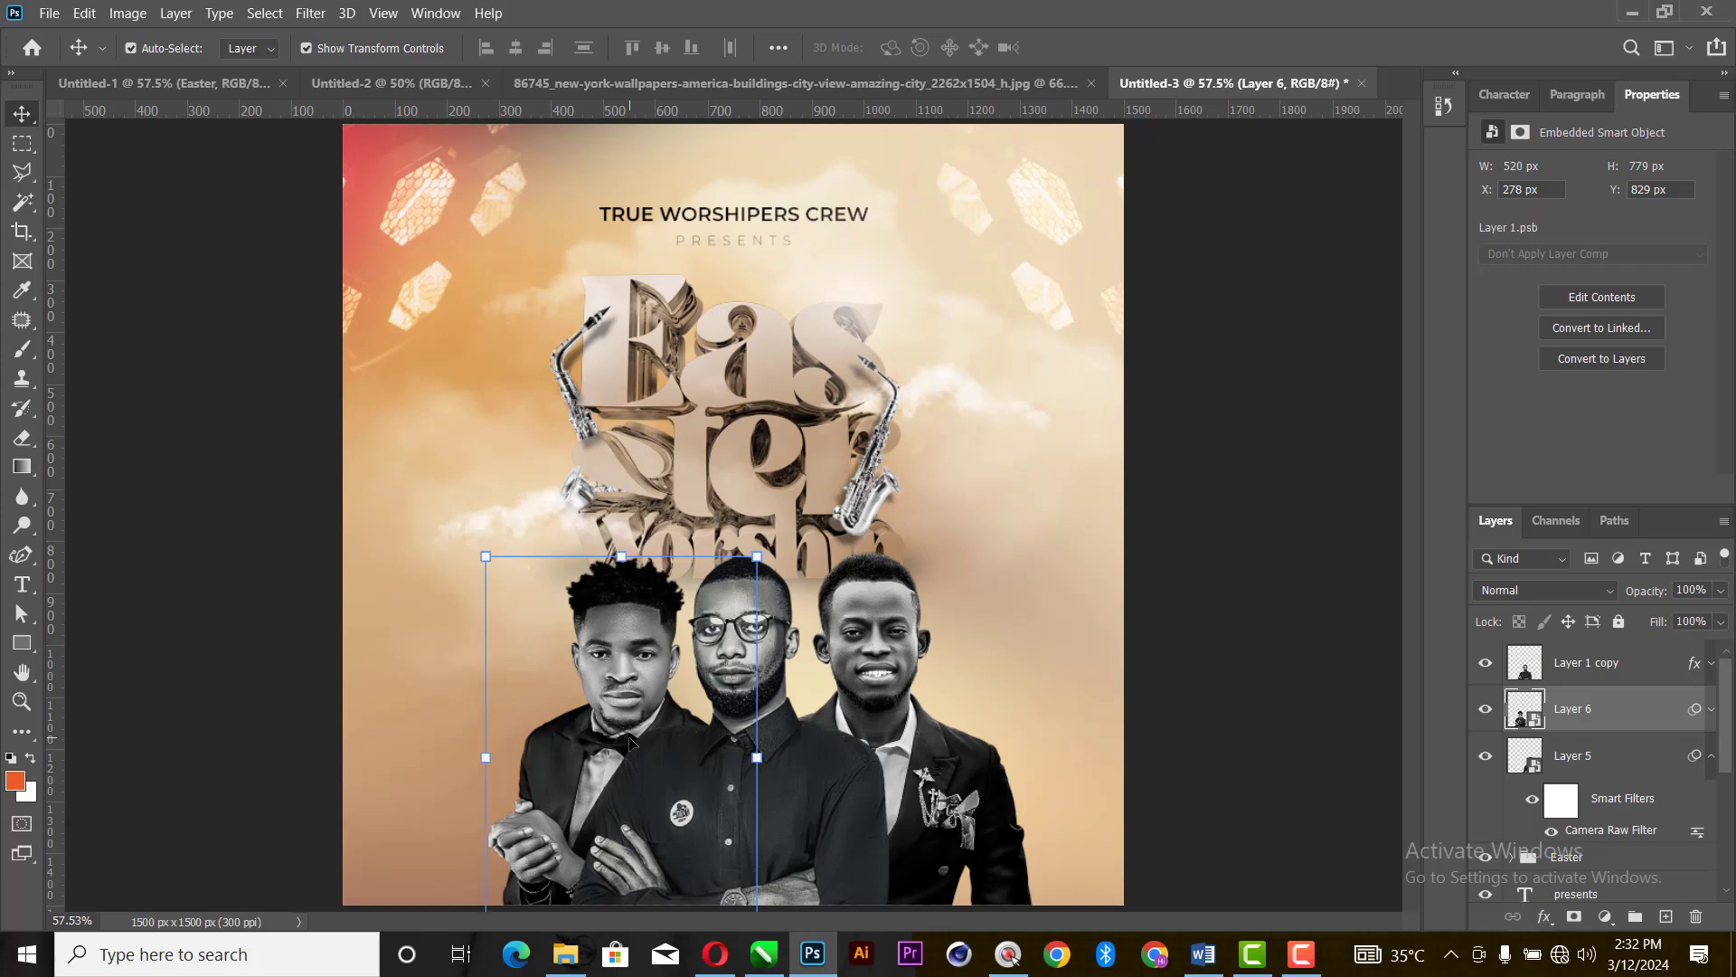
key("Left")
key("Left")
key("Left")
key("Left")
key("Left")
key("Left")
key("Left")
key("Left")
key("Left")
key("Left")
key("Left")
key("Left")
key("Left")
key("Left")
key("Left")
key("Left")
key("Left")
key("Left")
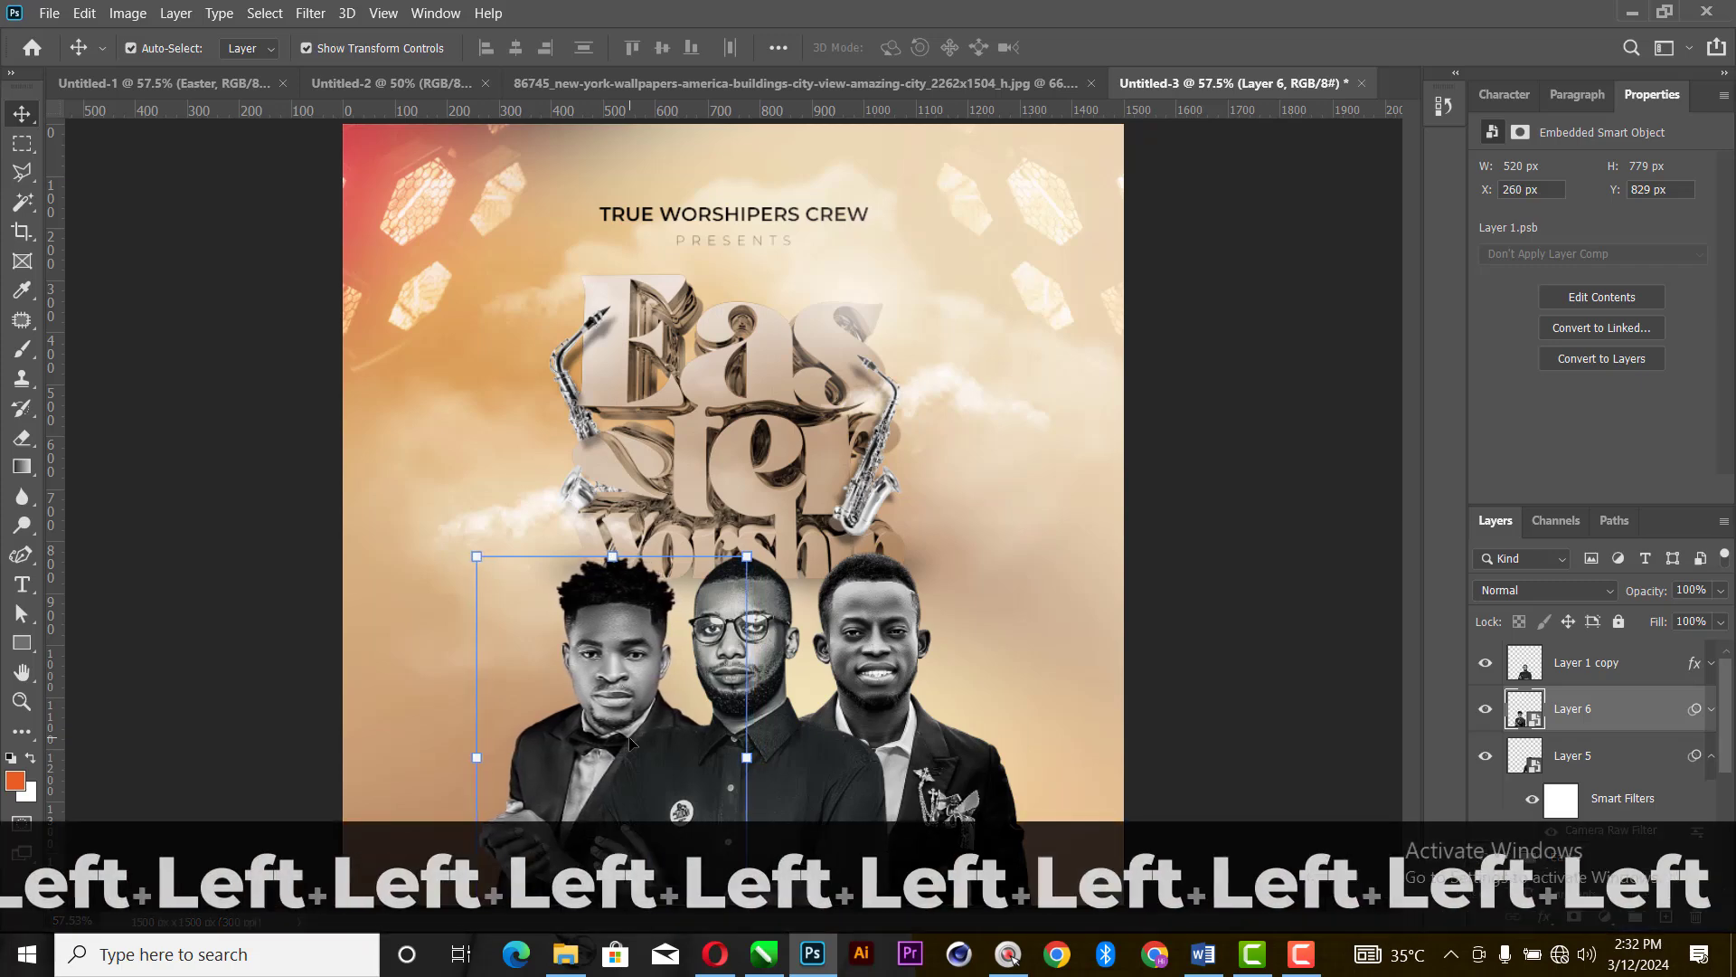
key("Left")
key("Left")
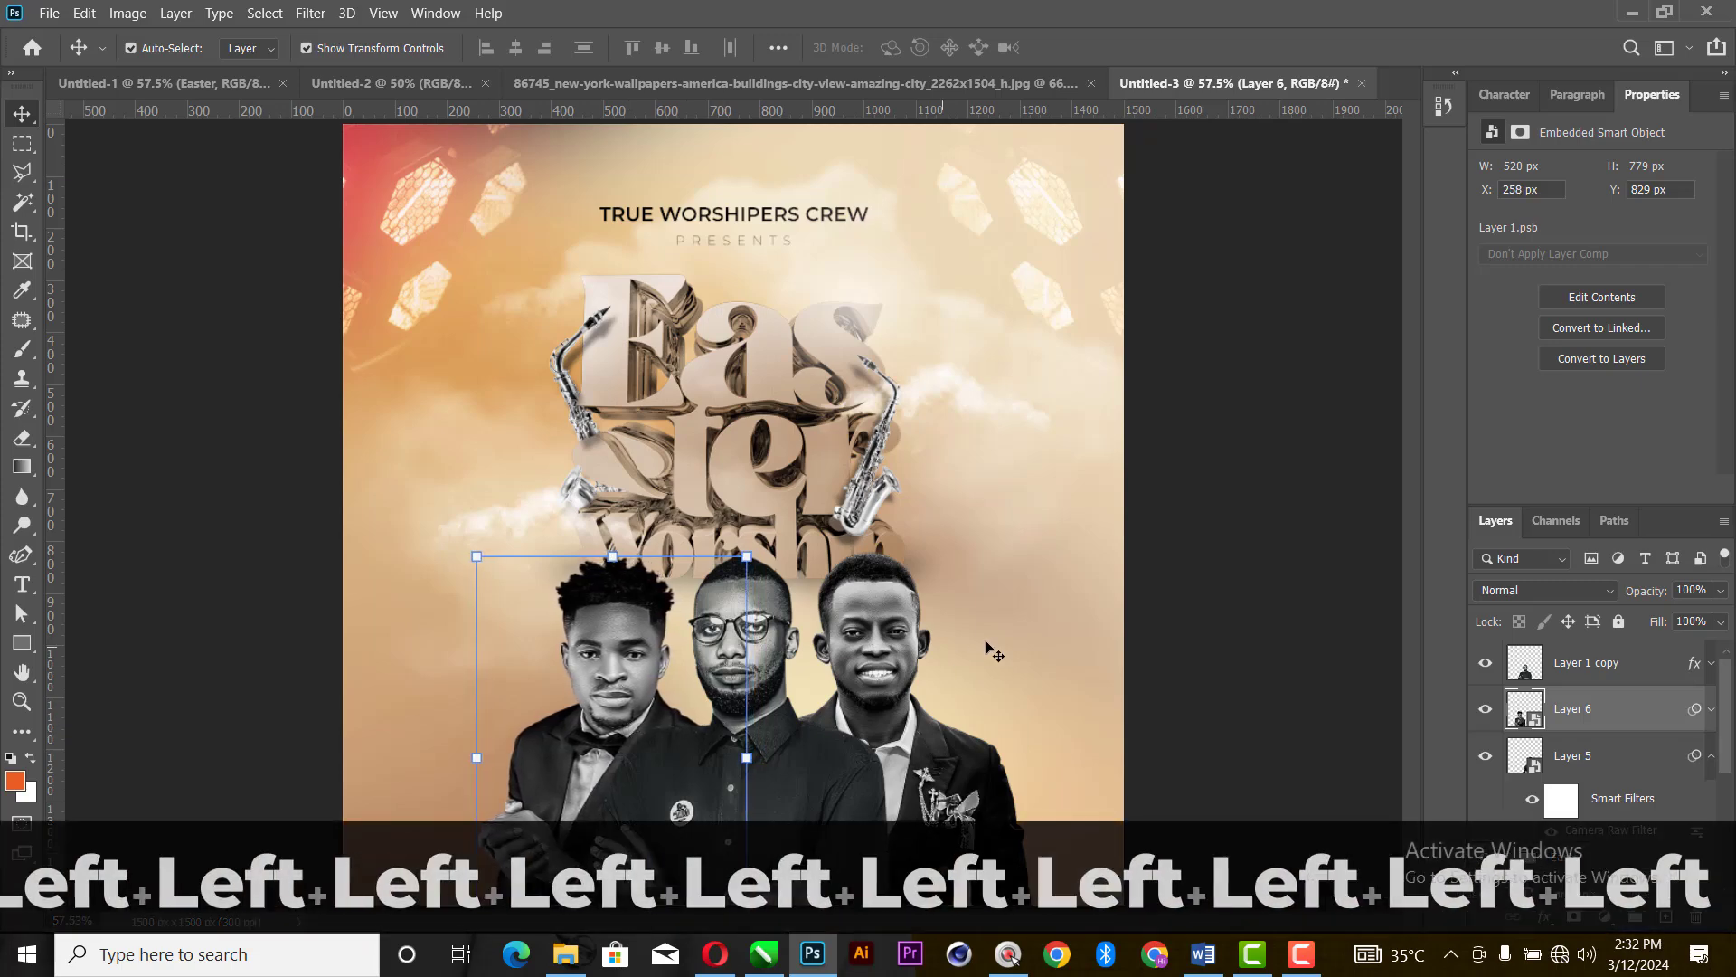
key("Right")
key("Right")
key("Right")
key("Right")
key("Right")
key("Right")
key("Right")
key("Right")
key("Right")
key("Right")
key("Right")
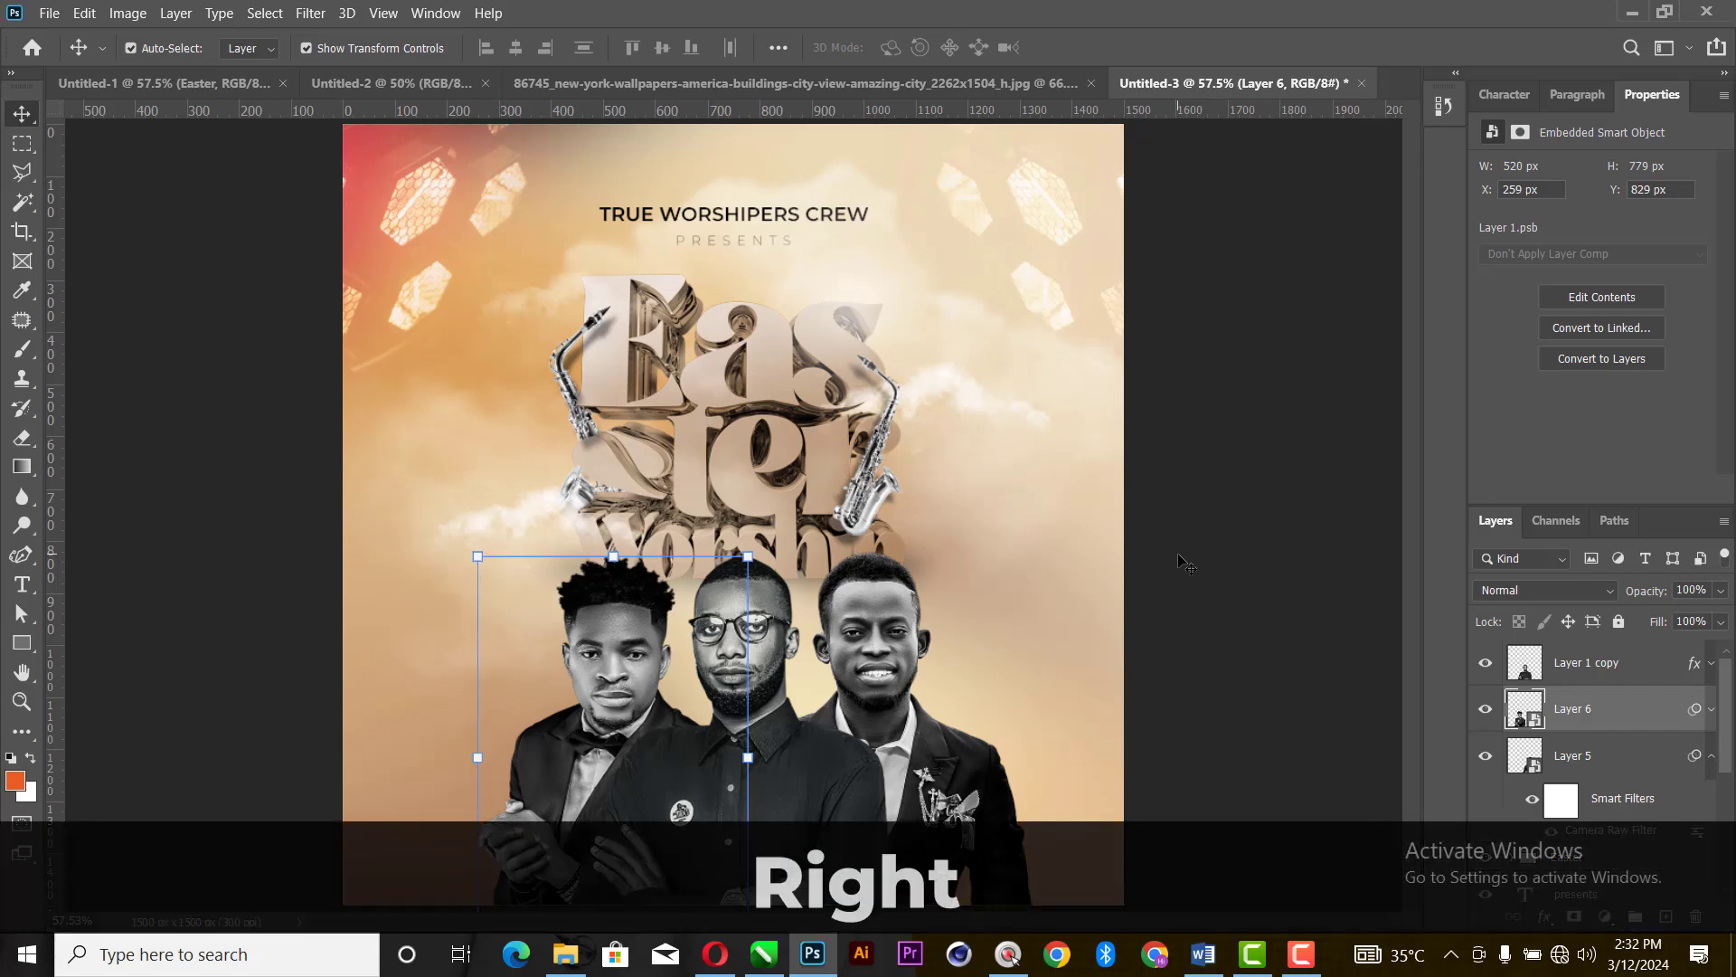
key("Right")
key("Right")
key("Right")
key("Right")
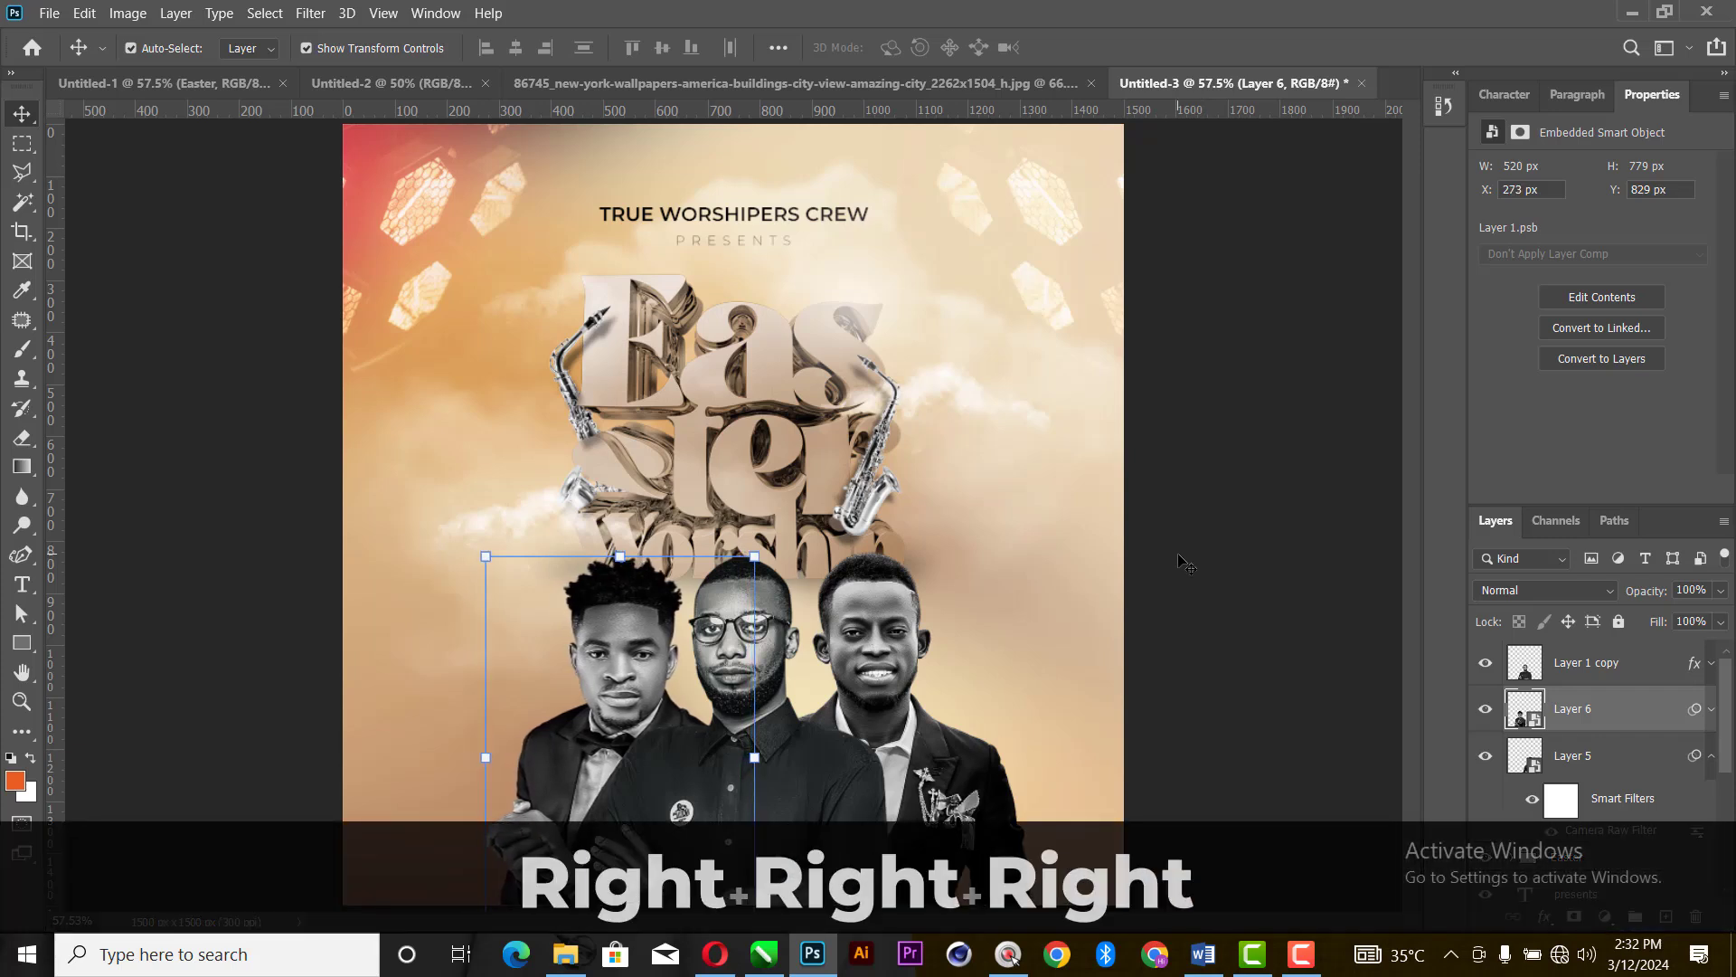
- Nudge the smiling man (Layer 5) left toward the man with glasses, to X 621 px
left_click(883, 651)
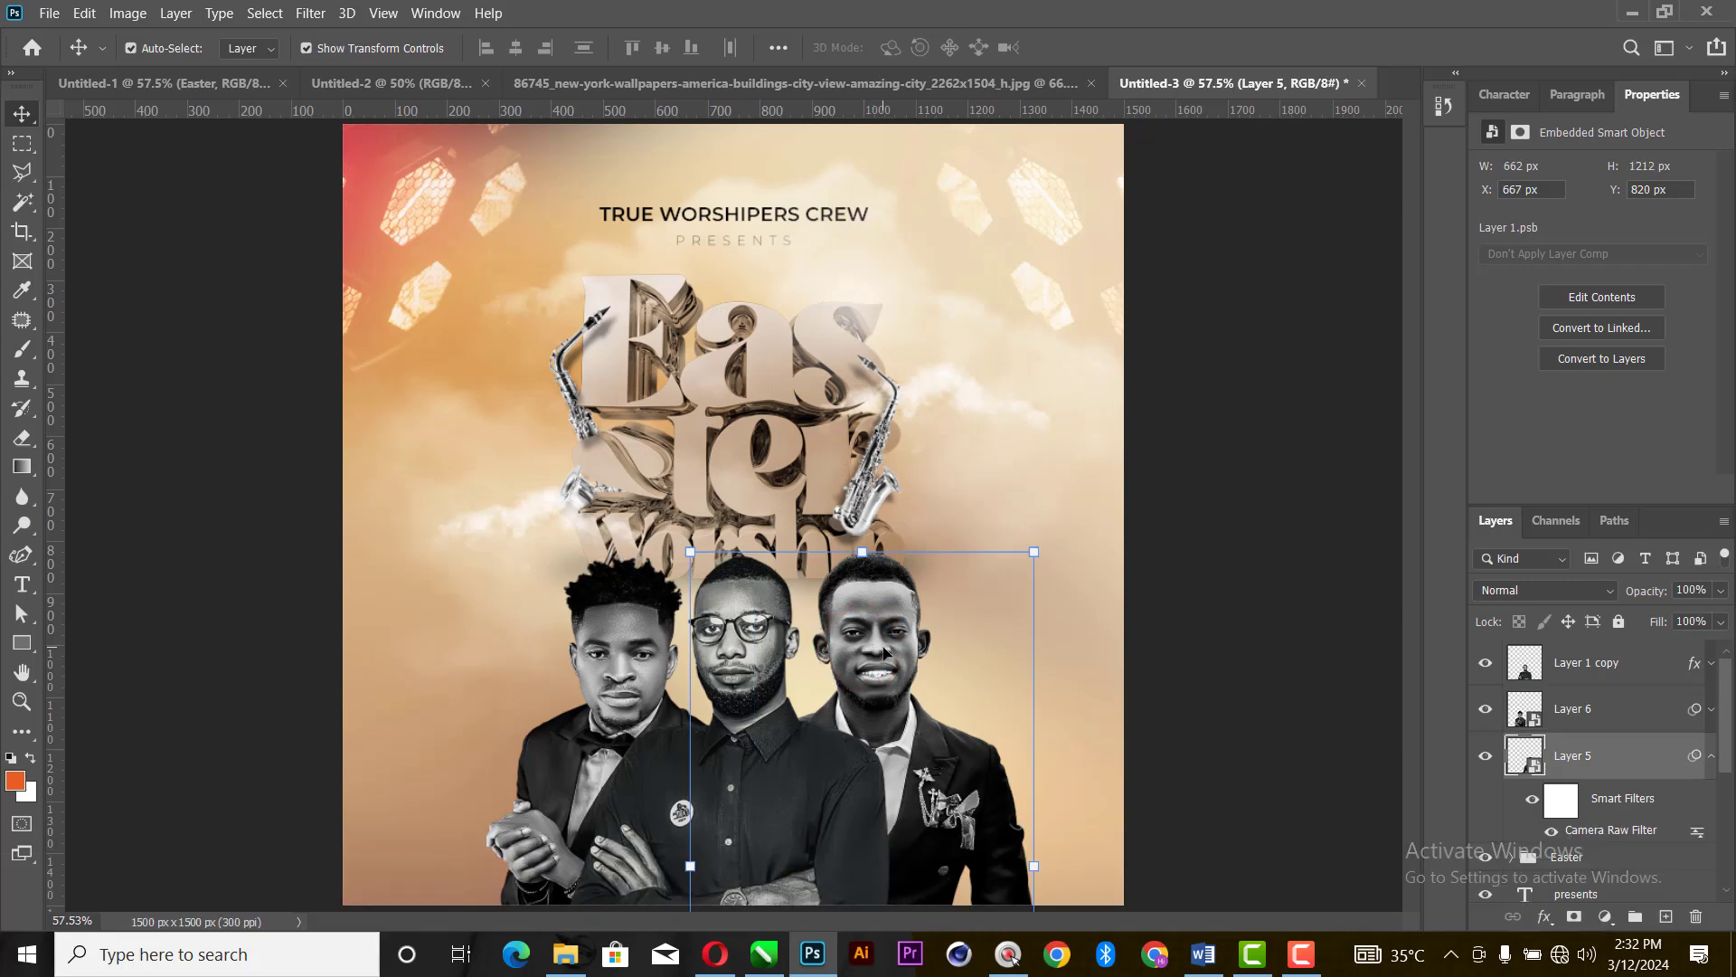
key("Left")
key("Left")
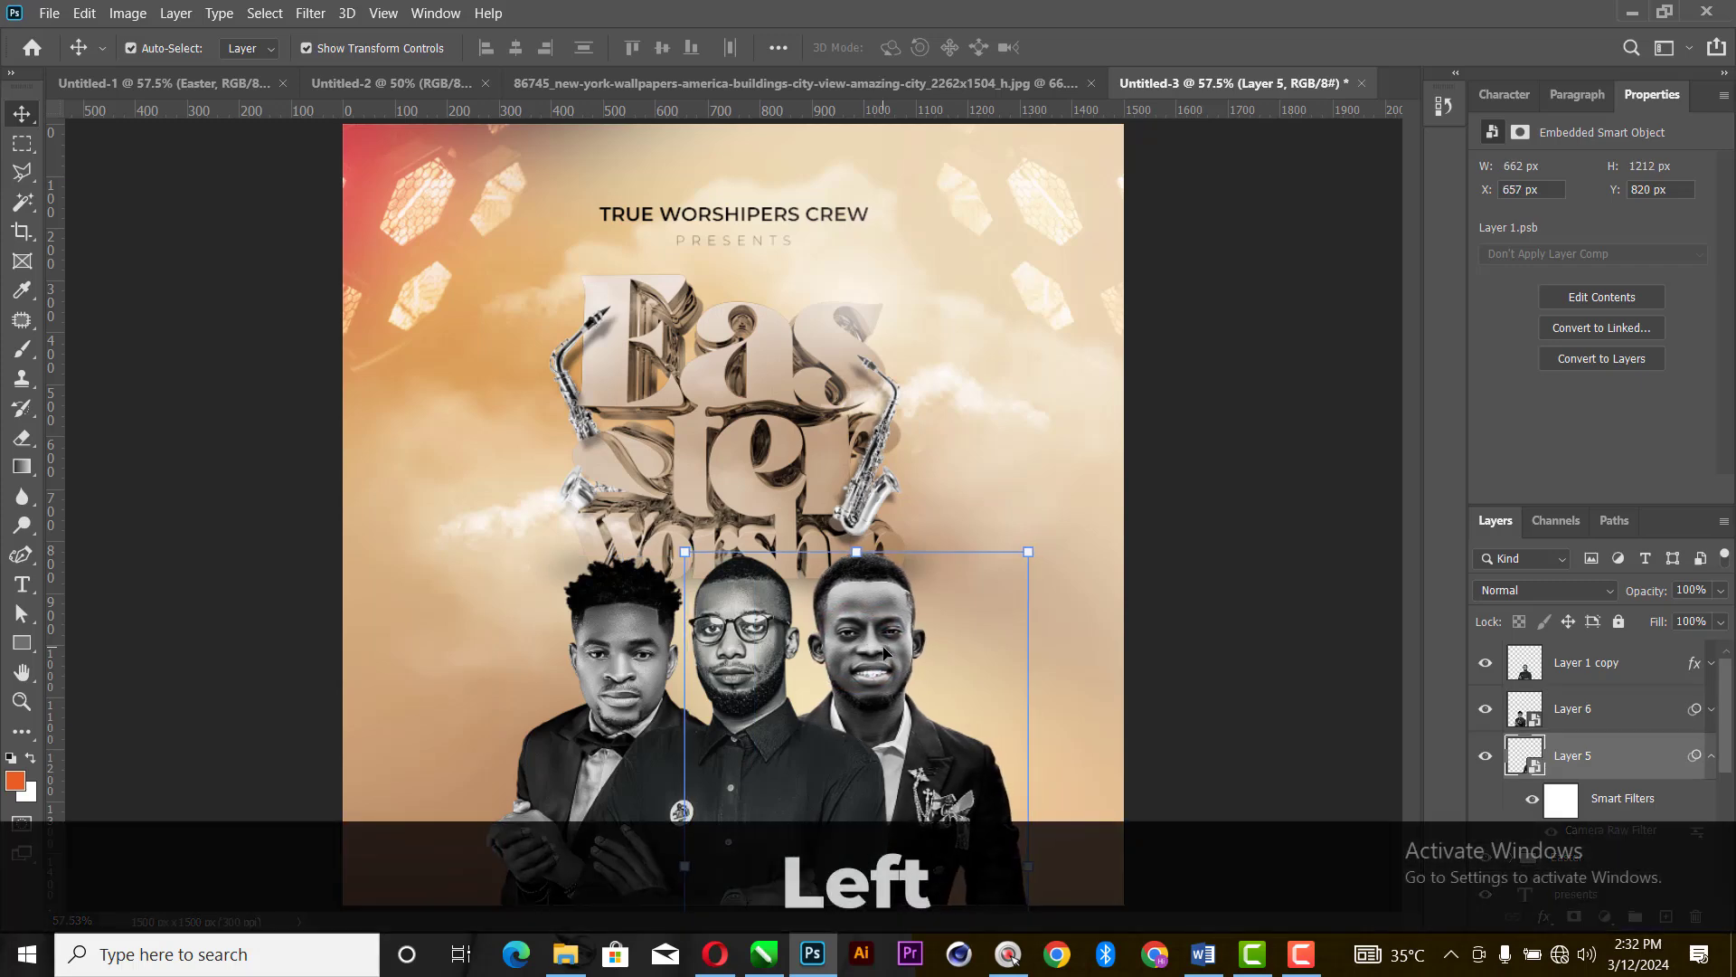
key("Left")
key("Left")
key("Left")
key("Left")
key("Left")
key("Left")
key("Left")
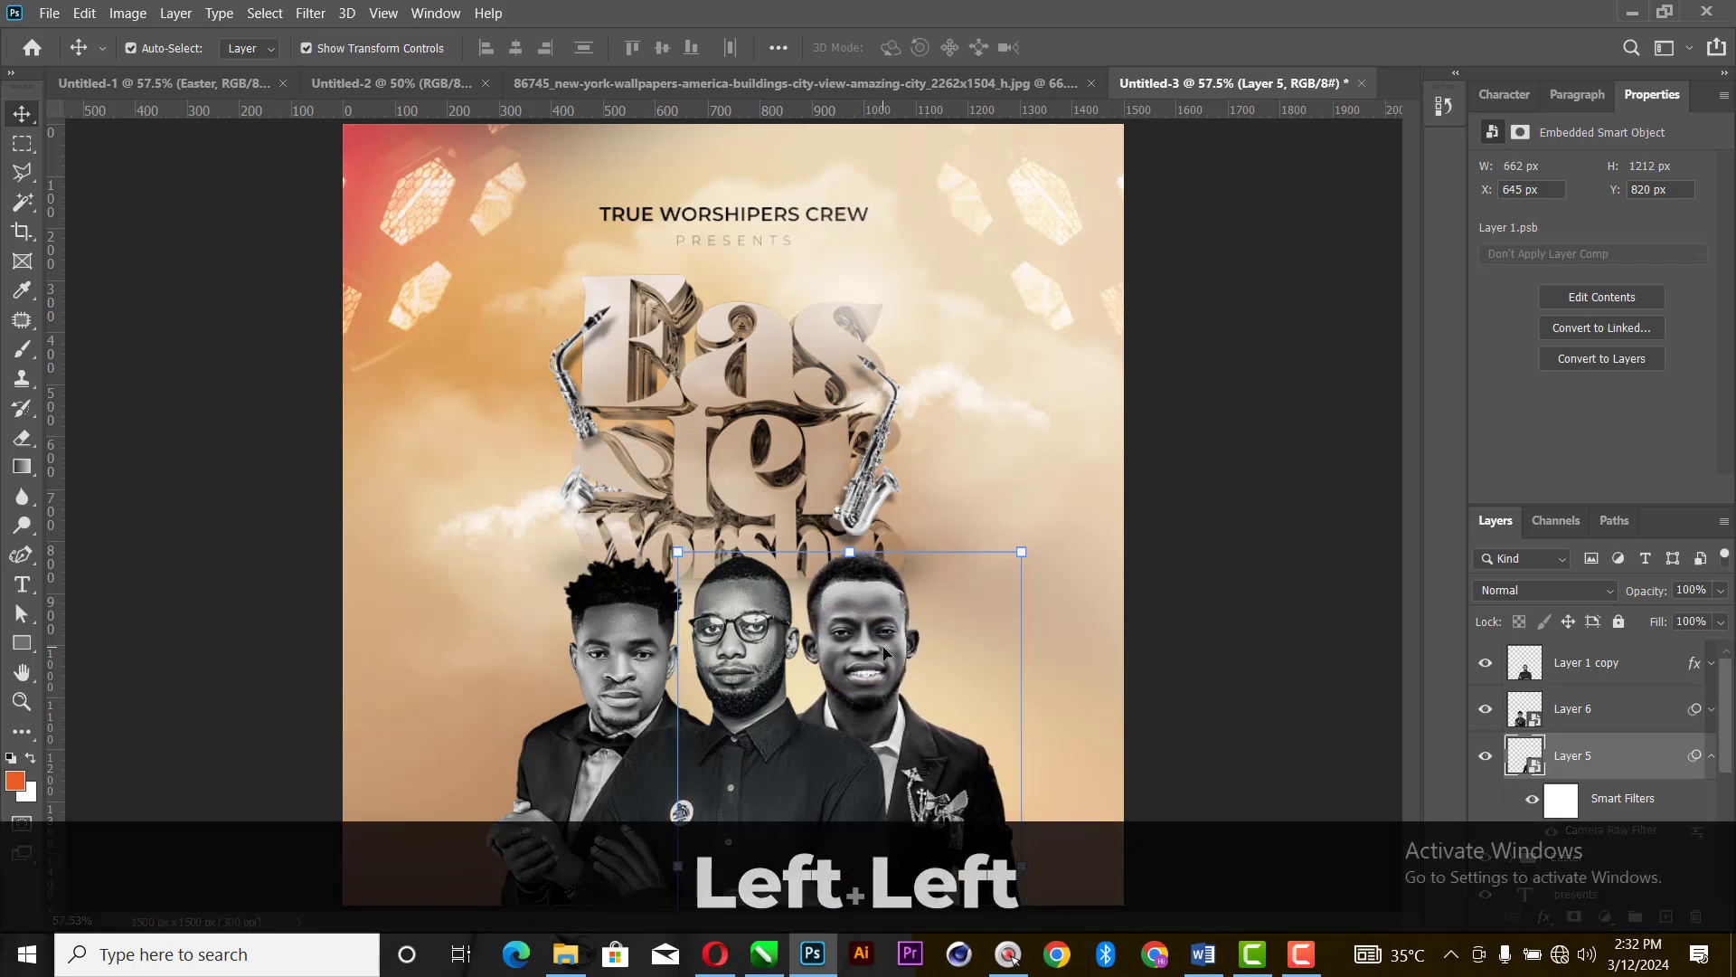
key("Left")
key("Left")
key("Left")
key("Left")
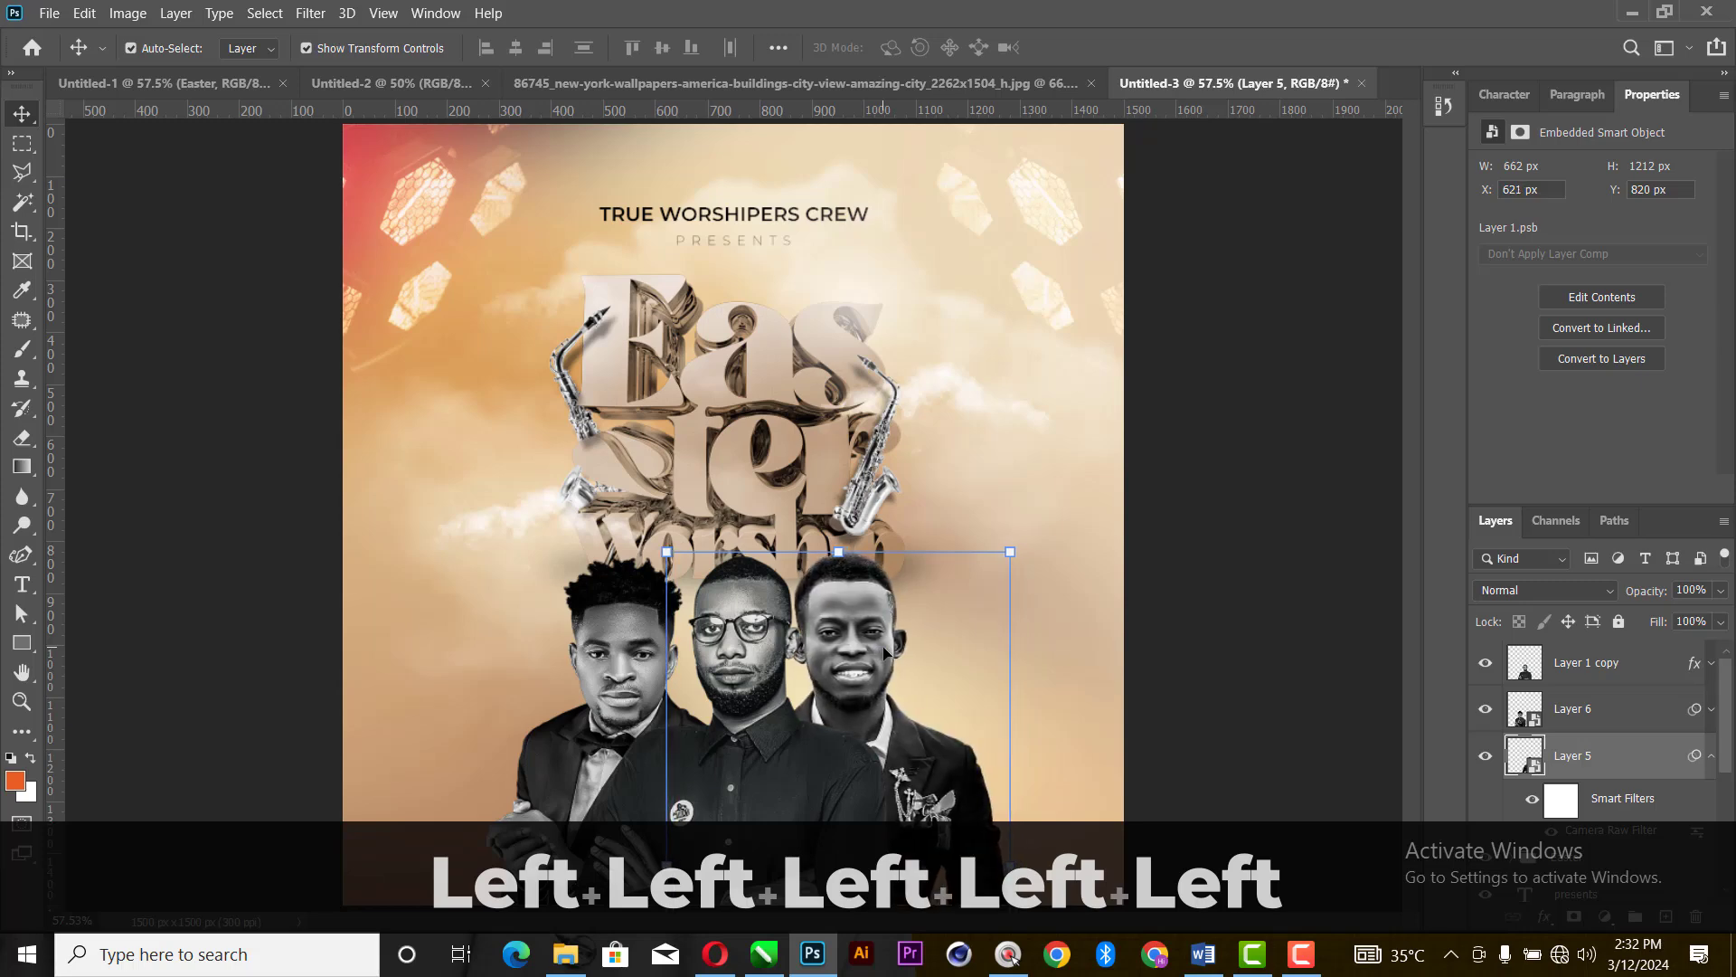
- Nudge the bow-tie man (Layer 6) right, closer to the man with glasses, to X 315 px
left_click(615, 655)
key("Right")
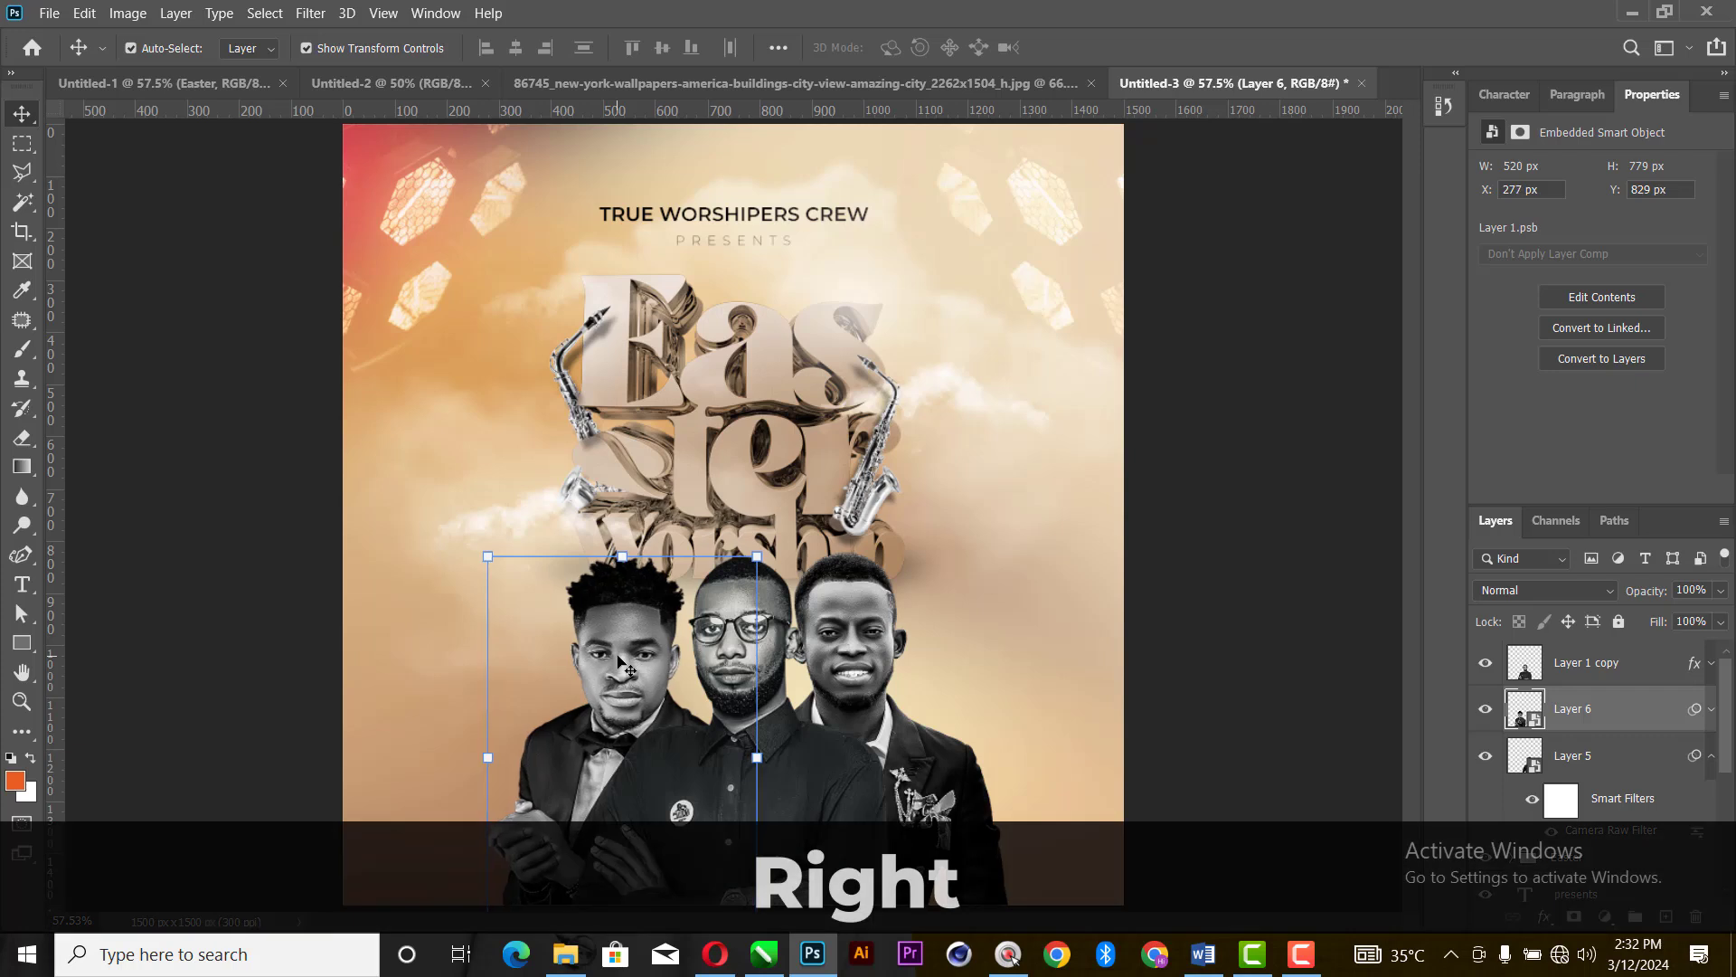
key("Right")
key("Right")
key("Right")
key("Right")
key("Right")
key("Right")
key("Right")
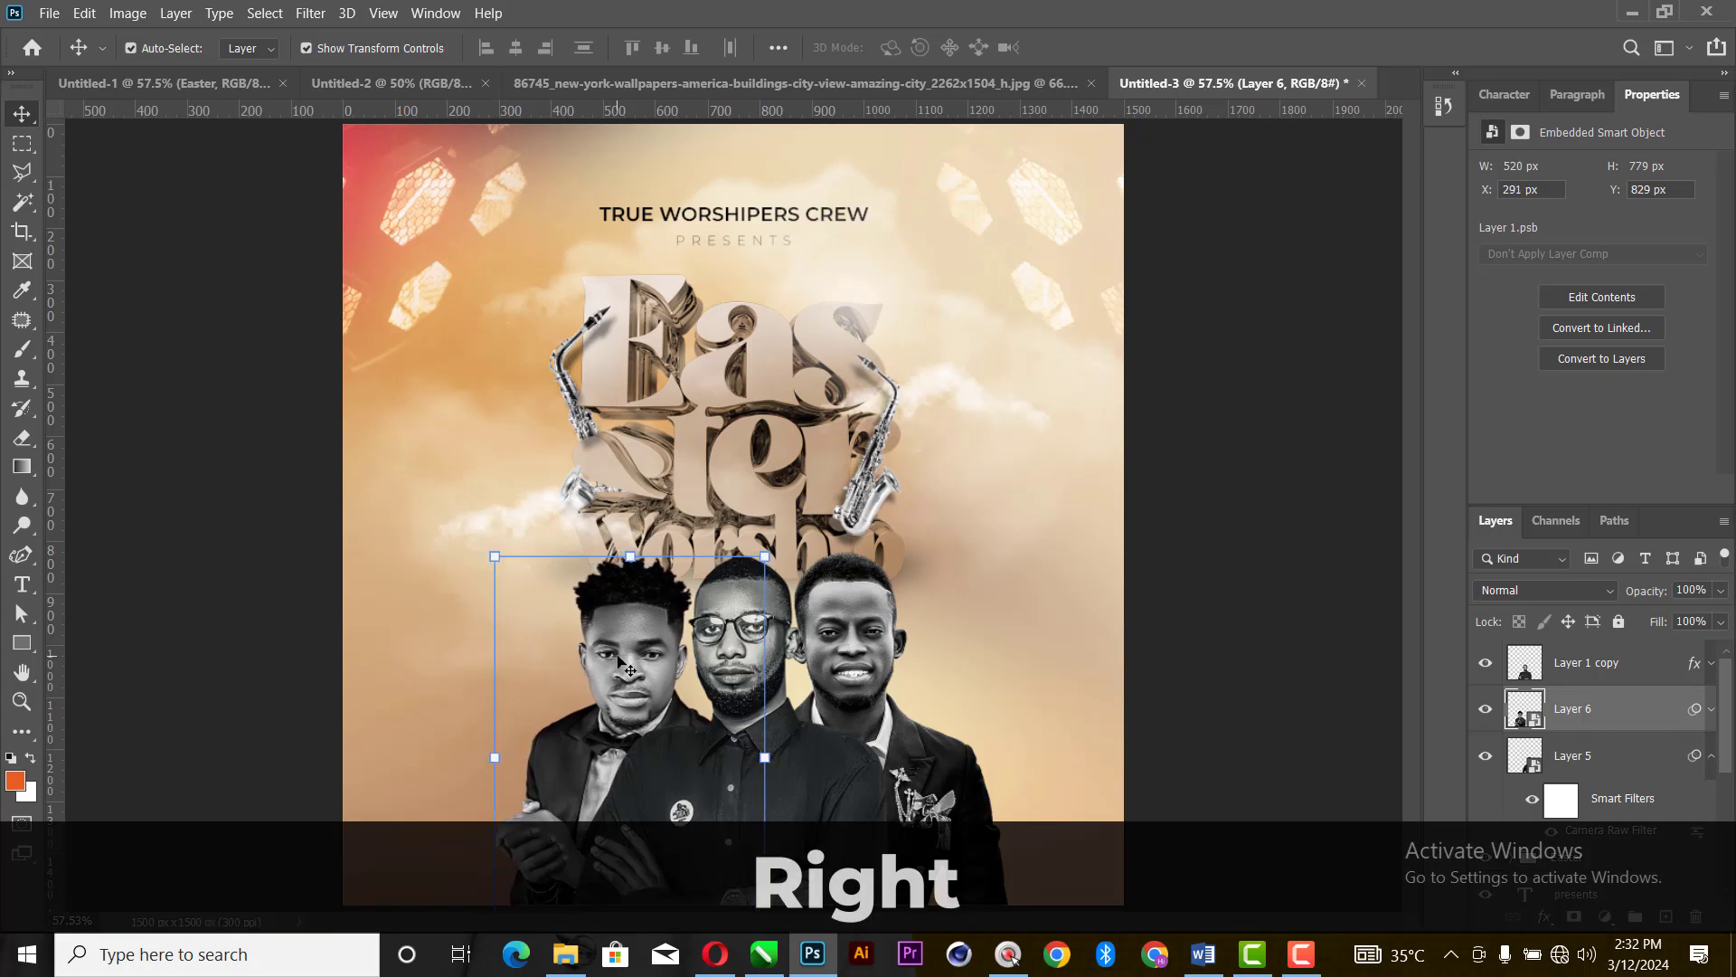
key("Right")
key("Right")
key("Right")
key("Right")
key("Right")
key("Right")
key("Right")
key("Right")
key("Right")
key("Right")
key("Right")
key("Right")
key("Right")
key("Right")
key("Right")
key("Right")
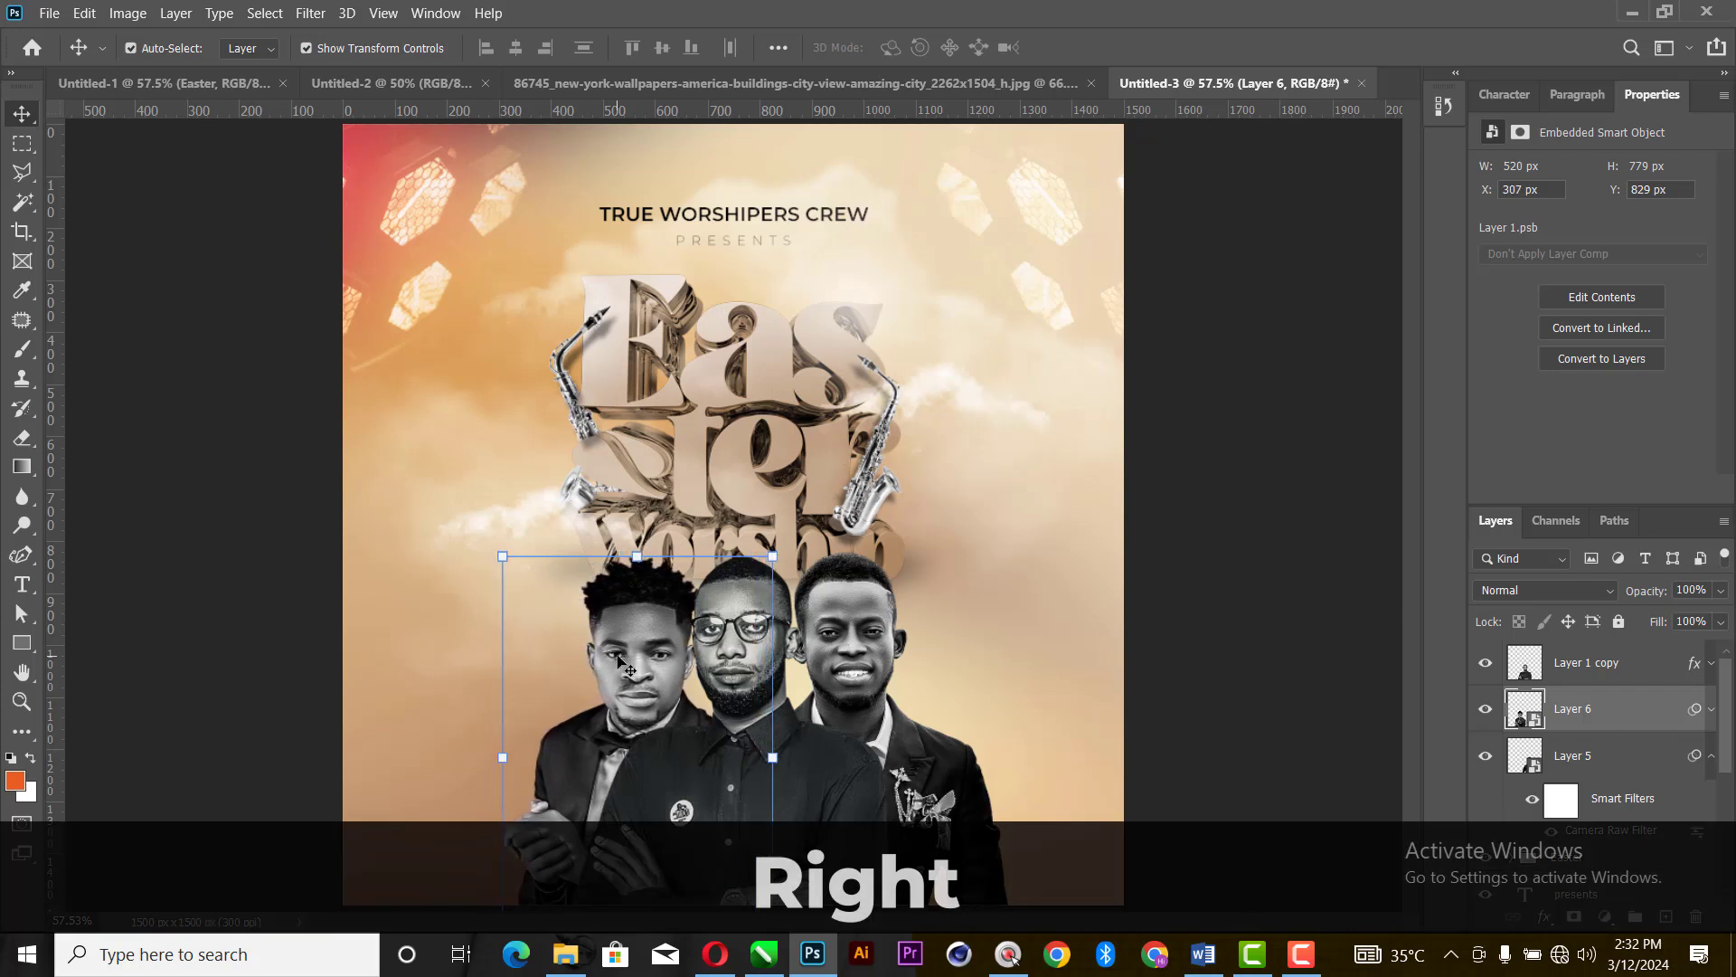
key("Right")
key("Right")
key("Right")
key("Right")
key("Right")
key("Right")
key("Right")
key("Right")
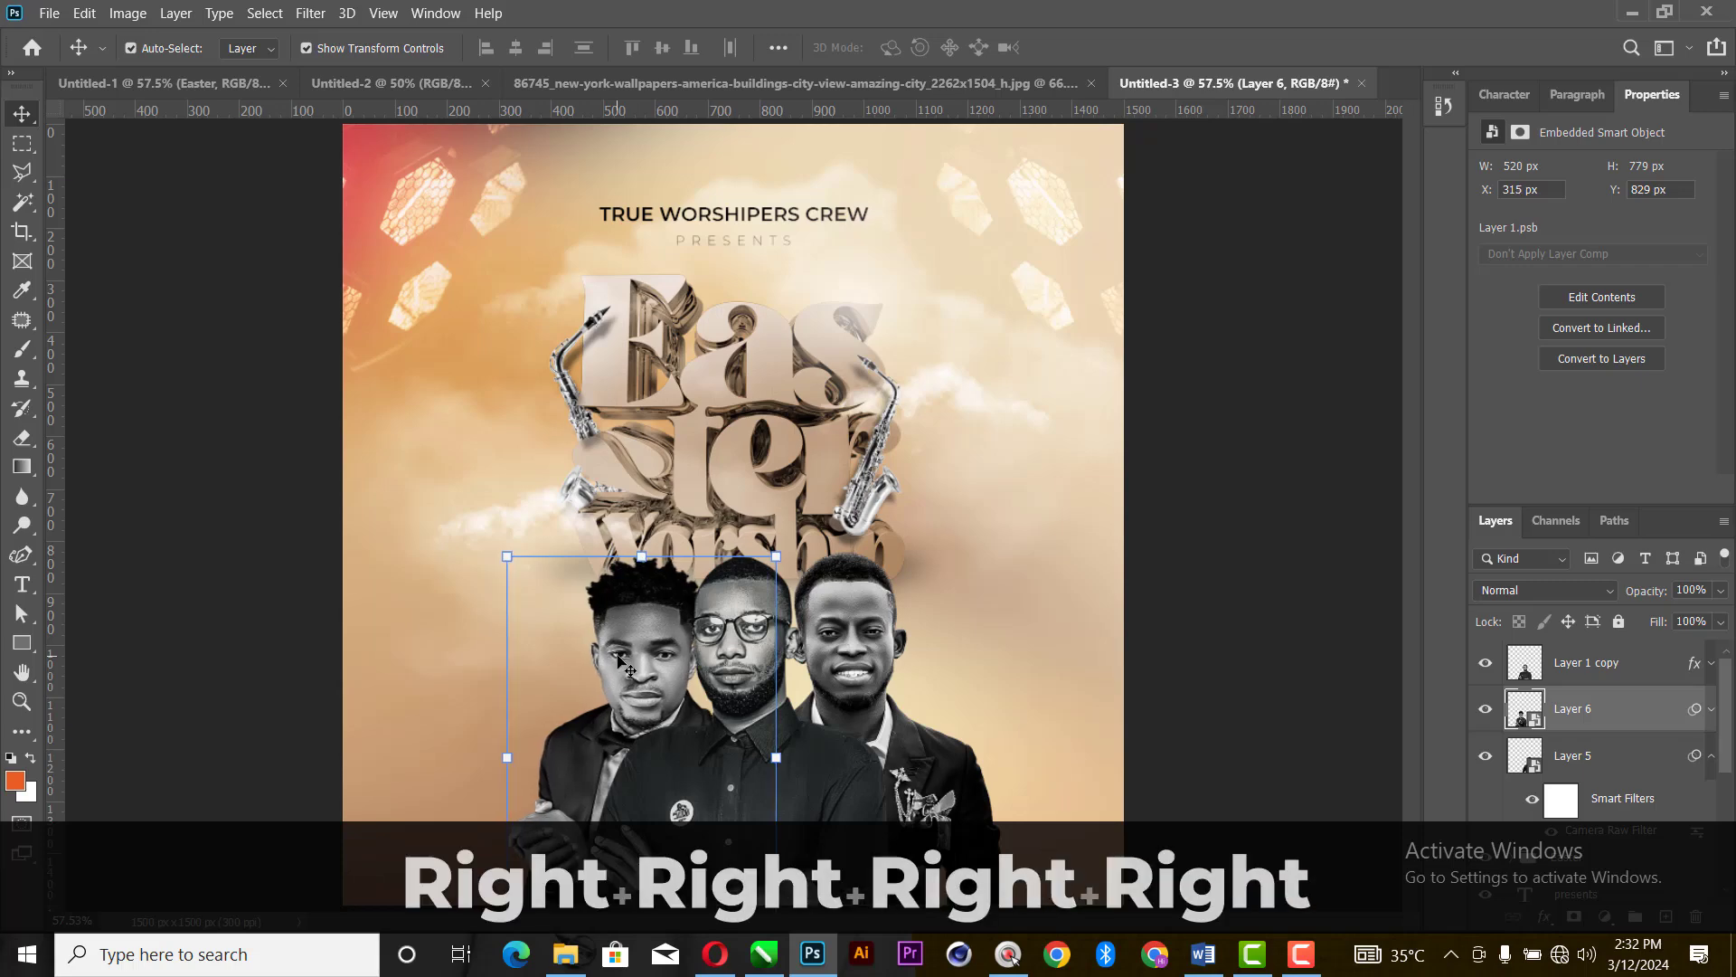
- Fine-tune the smiling man (Layer 5) to X 607 px and Y 821 px, tight against the man with glasses, and deselect him
left_click(890, 642)
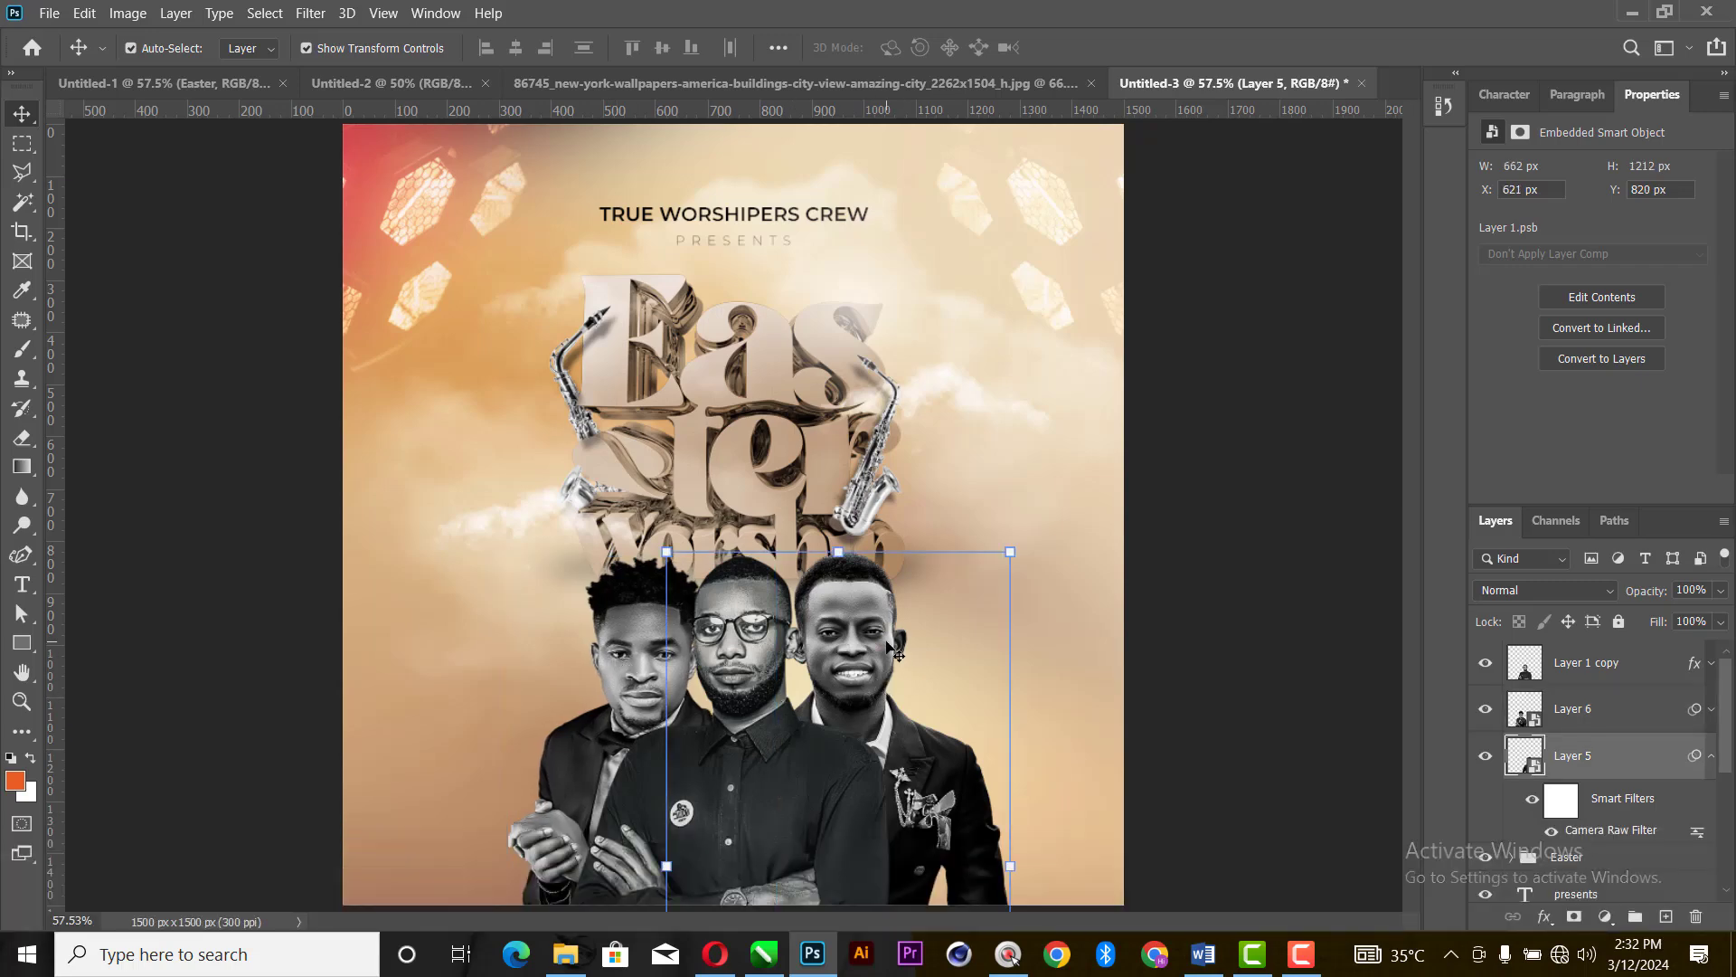
key("Left")
key("Left")
key("Left")
key("Left")
key("Left")
key("Left")
key("Left")
key("Left")
key("Left")
key("Left")
key("Left")
key("Left")
key("Left")
key("Left")
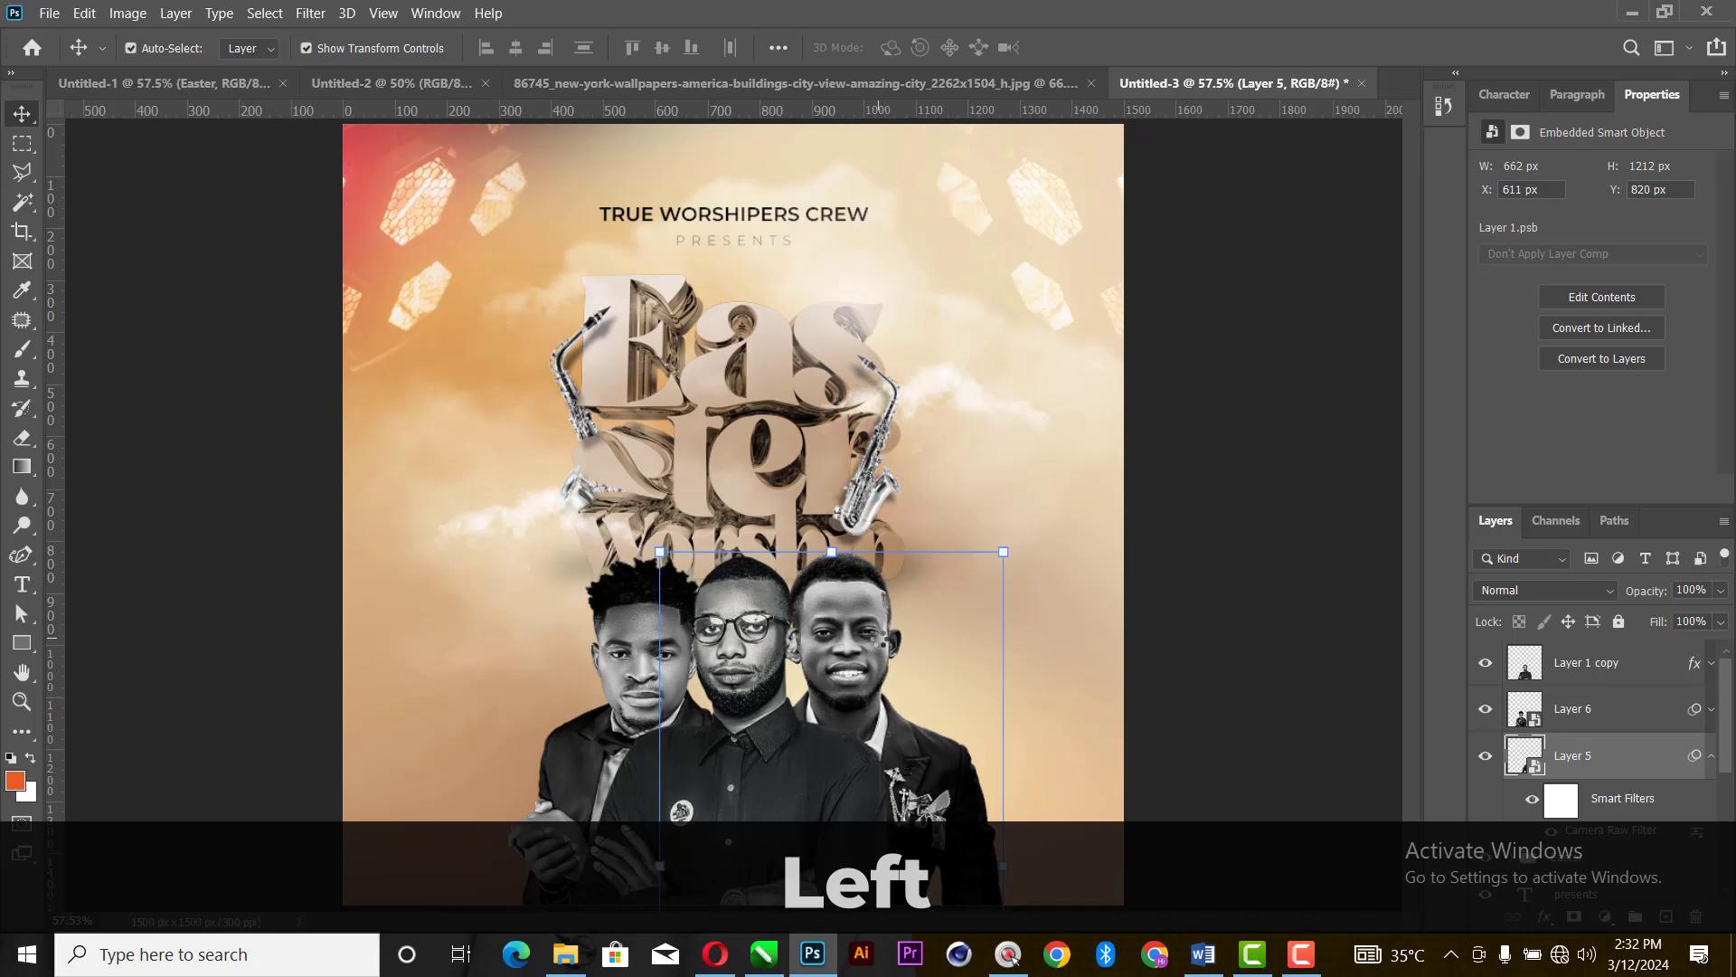
key("Down")
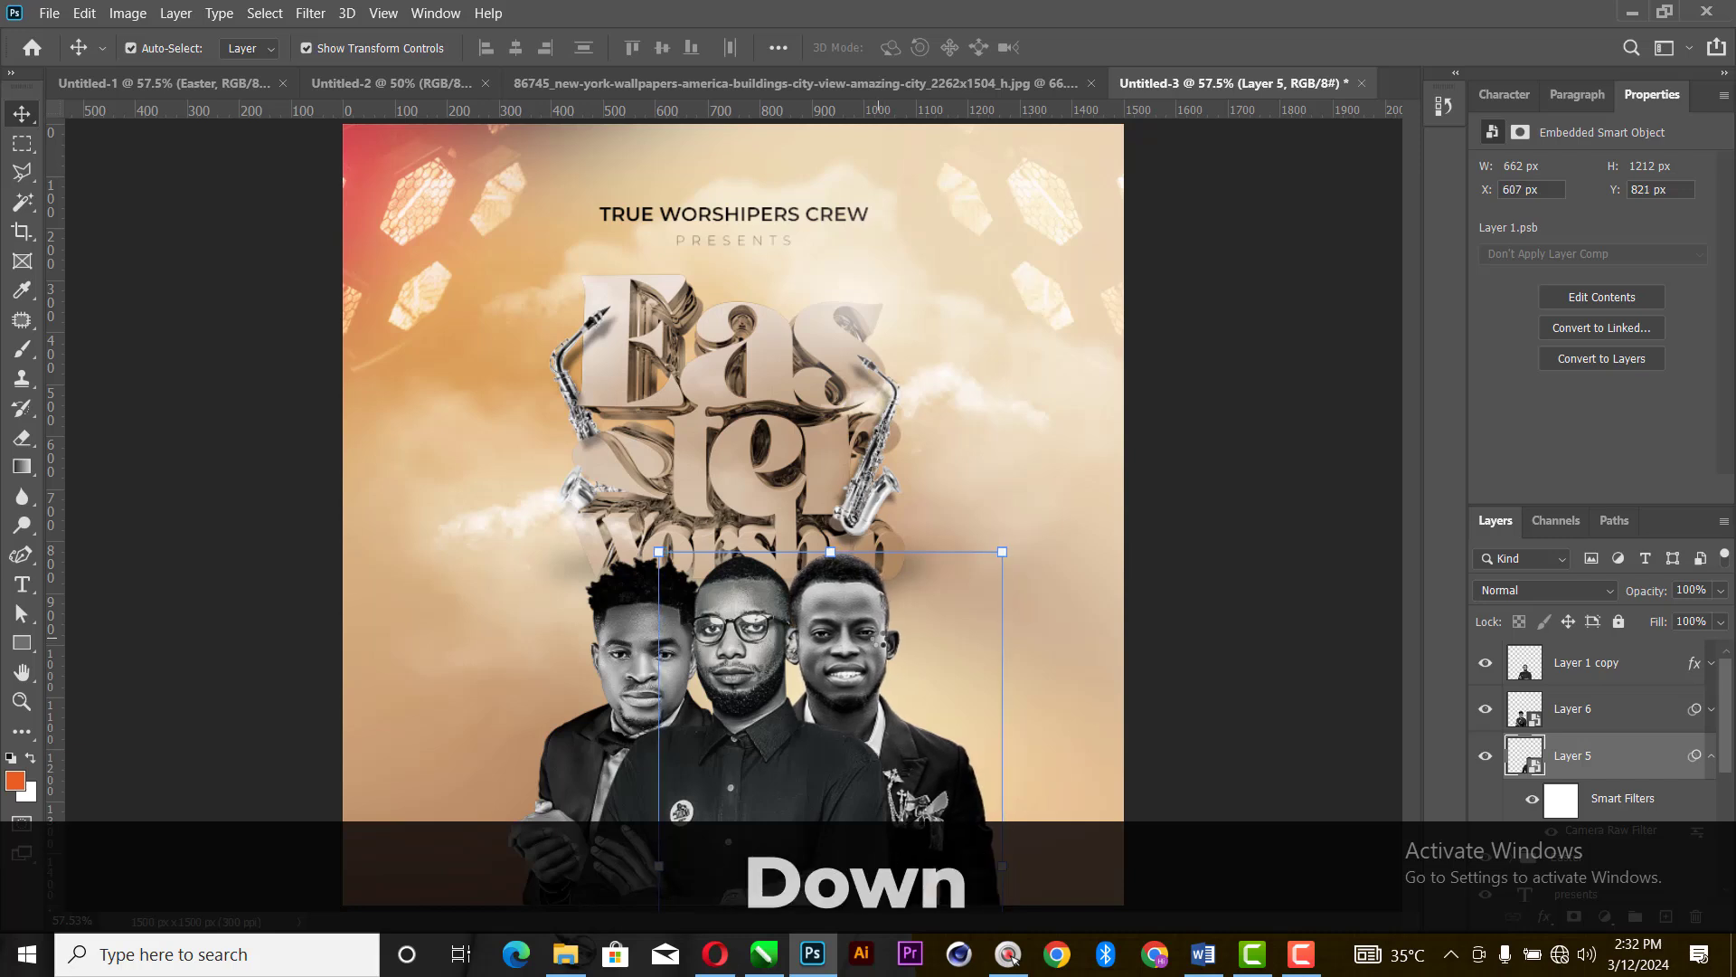
left_click(1273, 591)
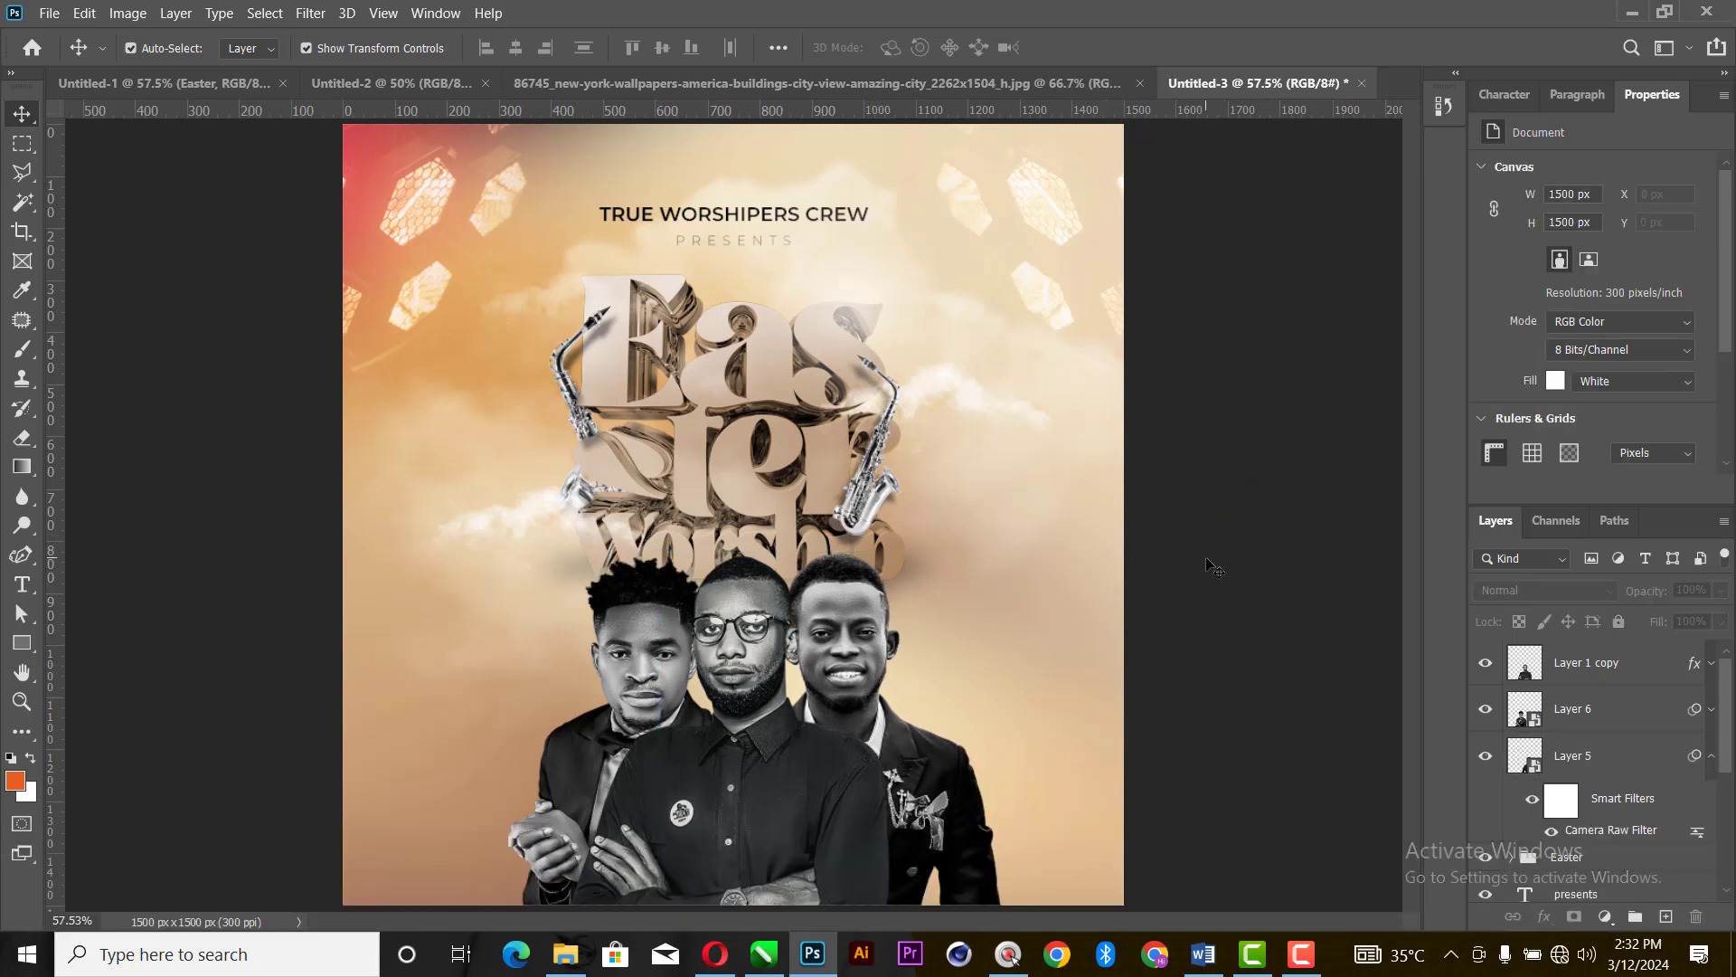
- Scale the three men together to about 88.8% and centre them at the canvas's lower edge, below the Easter Worship title
left_click(1614, 680)
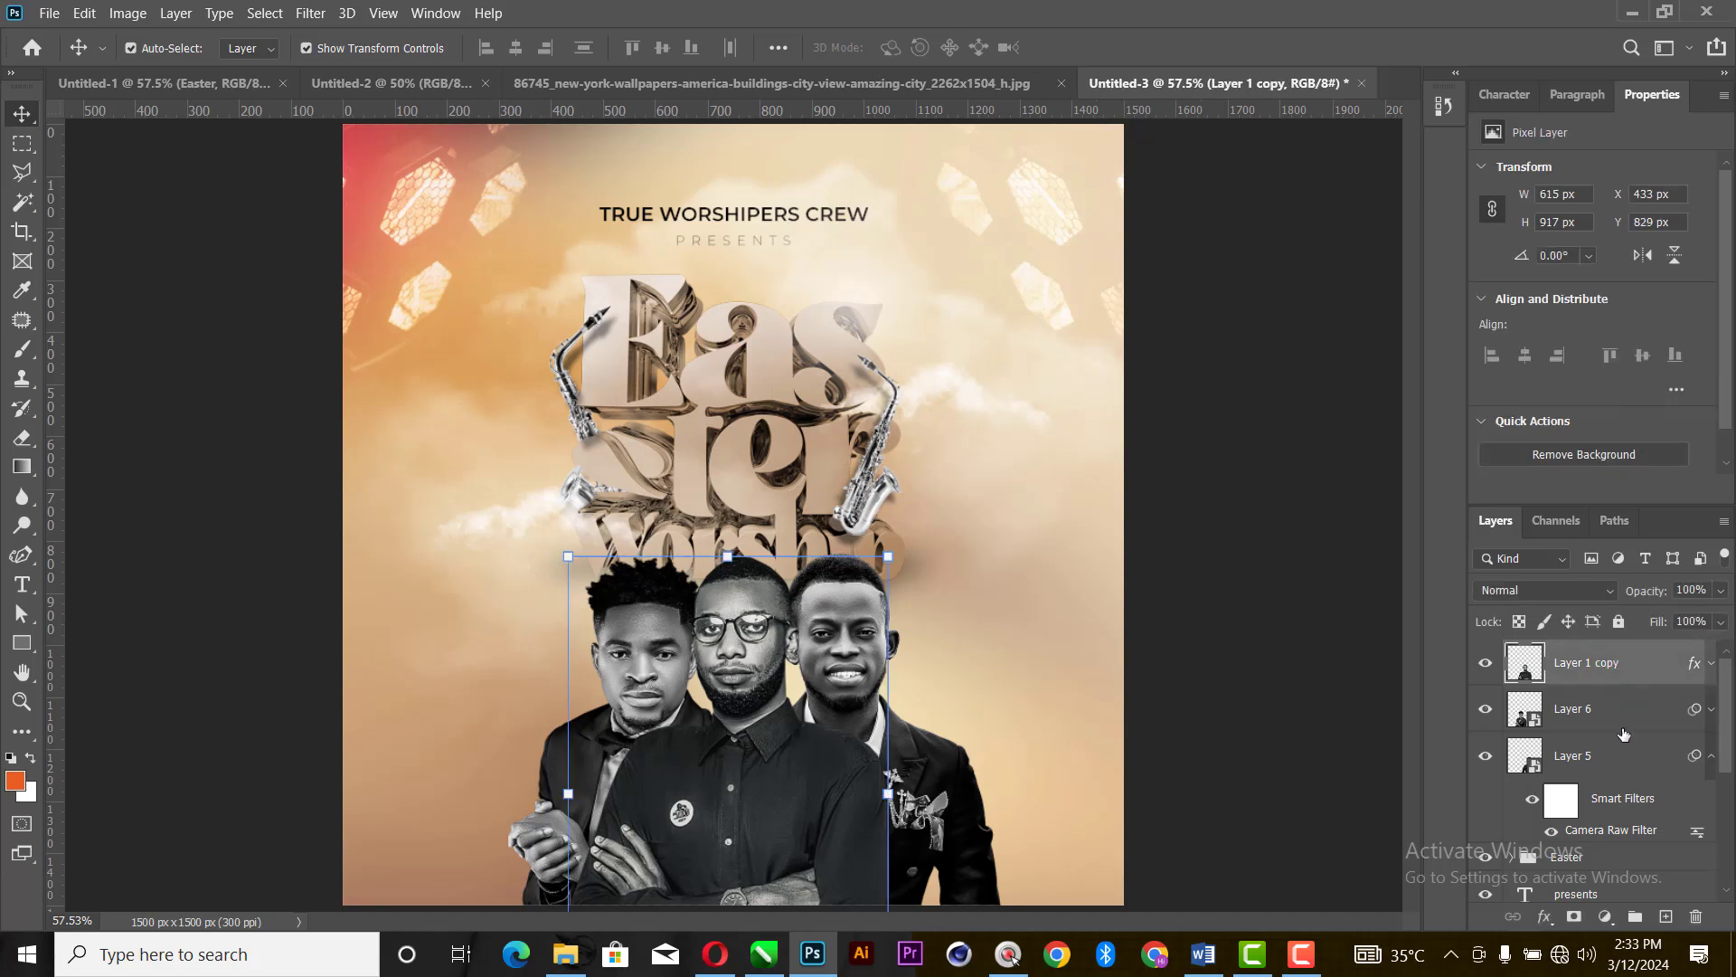
left_click(1611, 752, "shift")
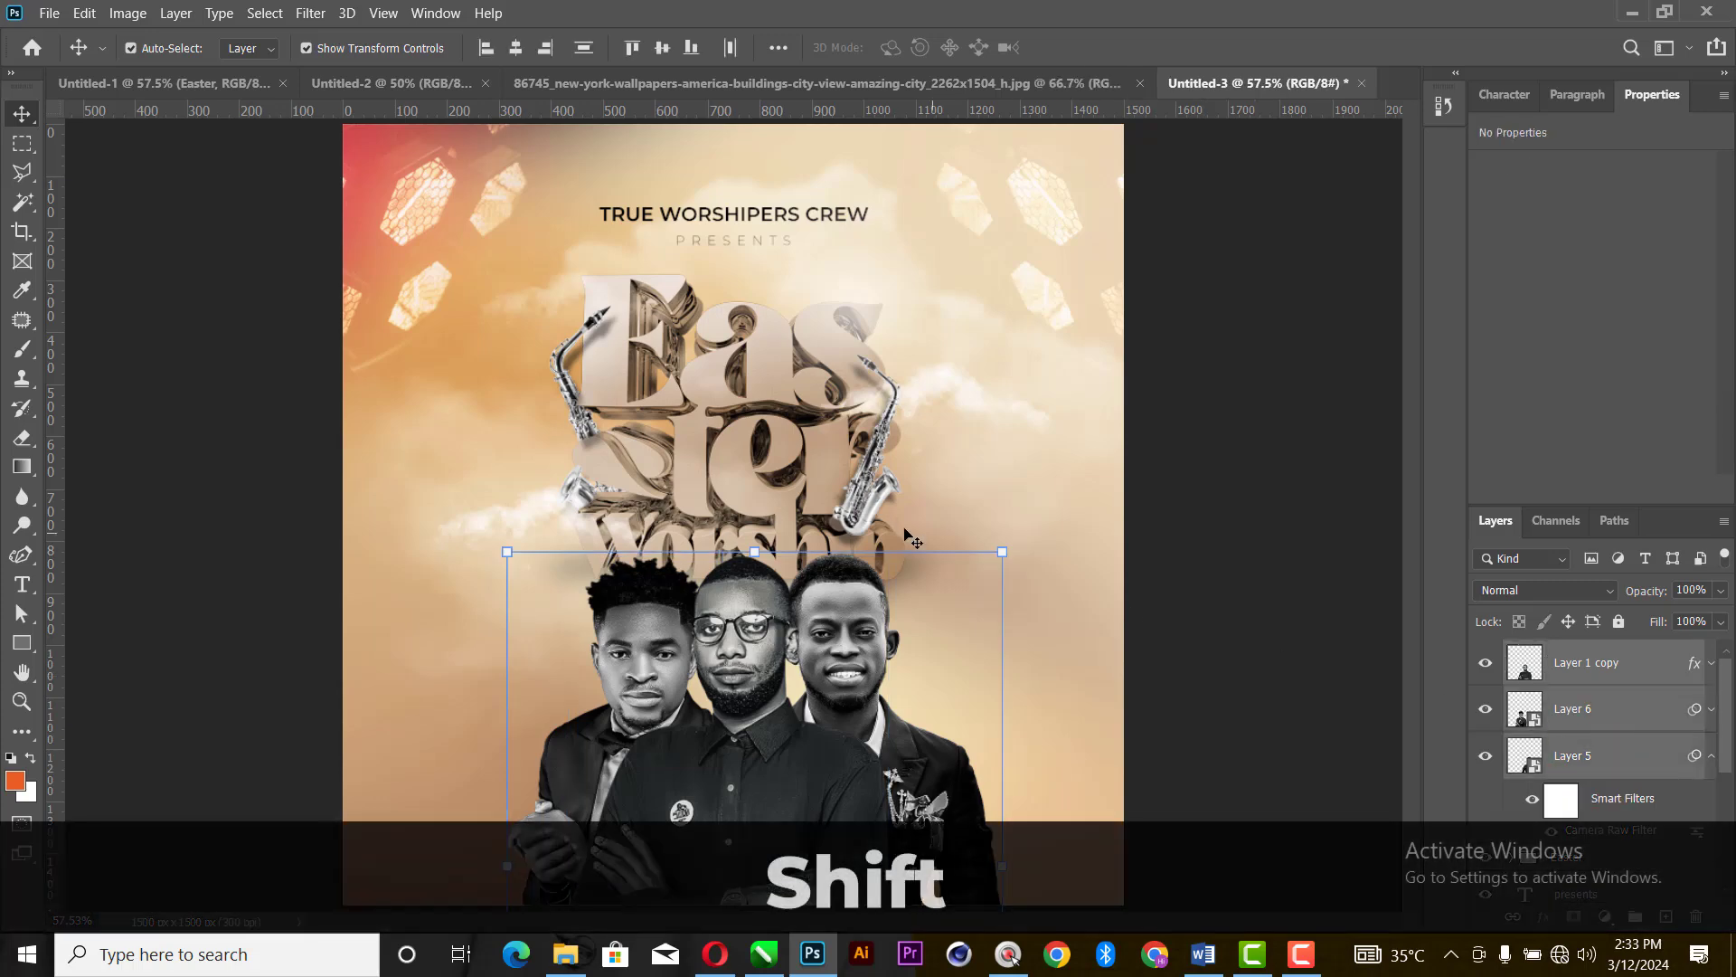
left_click(999, 540)
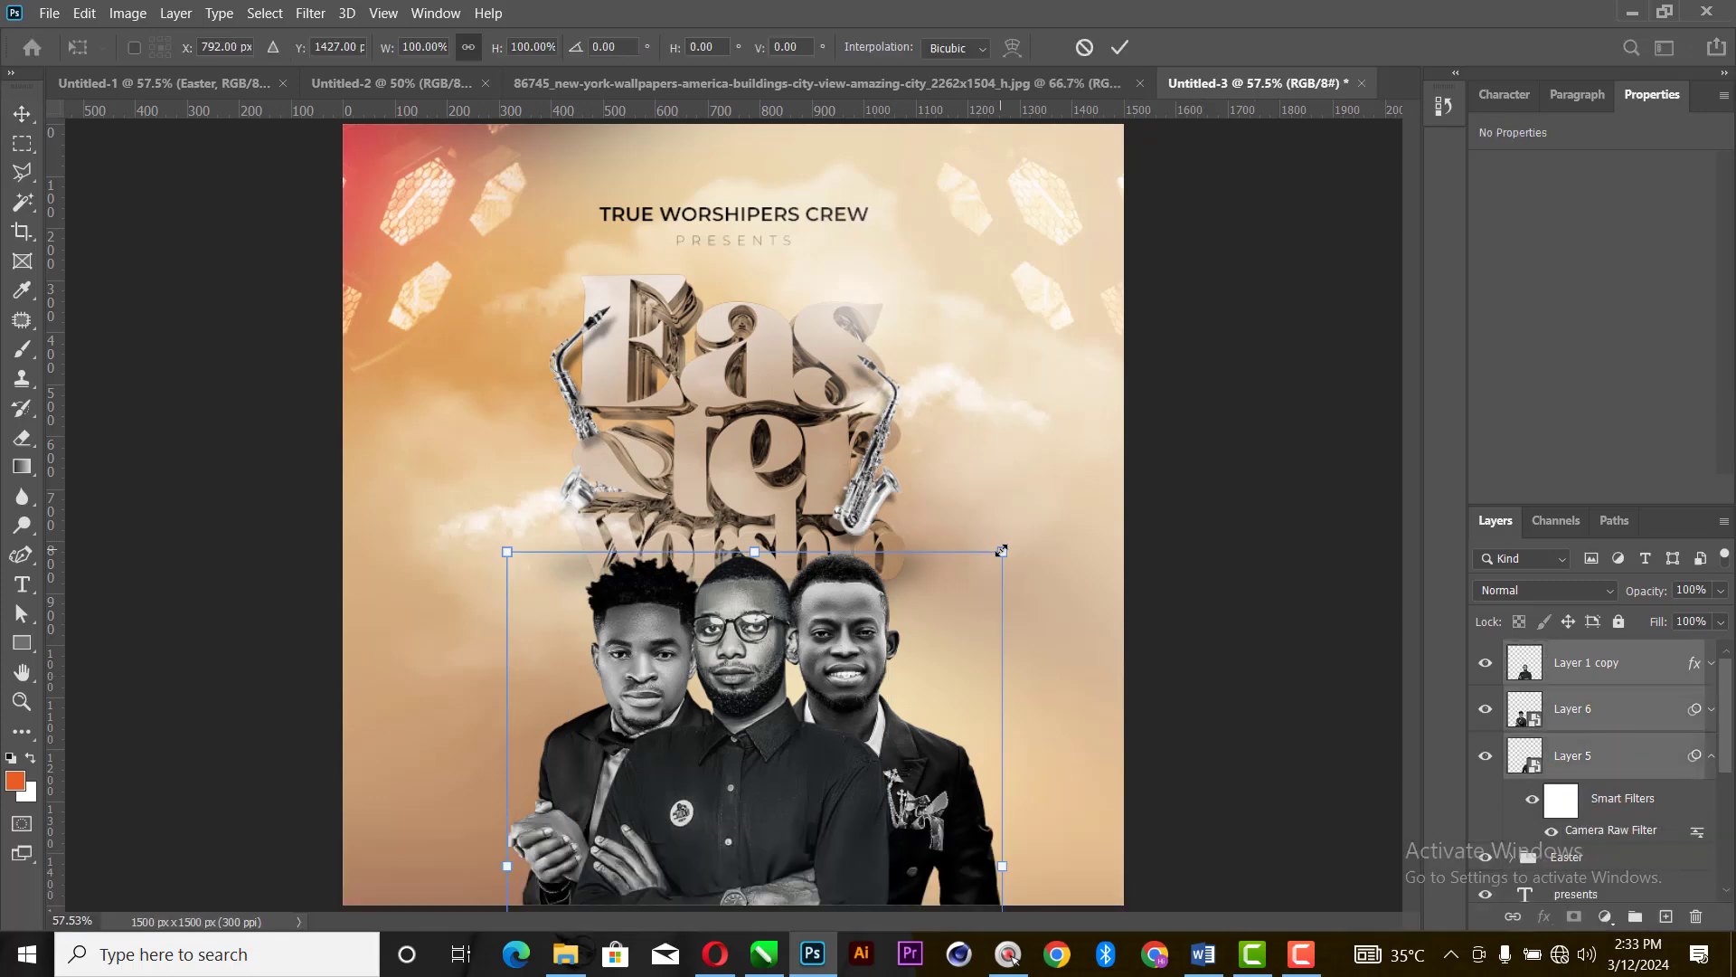
left_click_drag(1014, 550, 957, 622)
left_click_drag(743, 766, 752, 778)
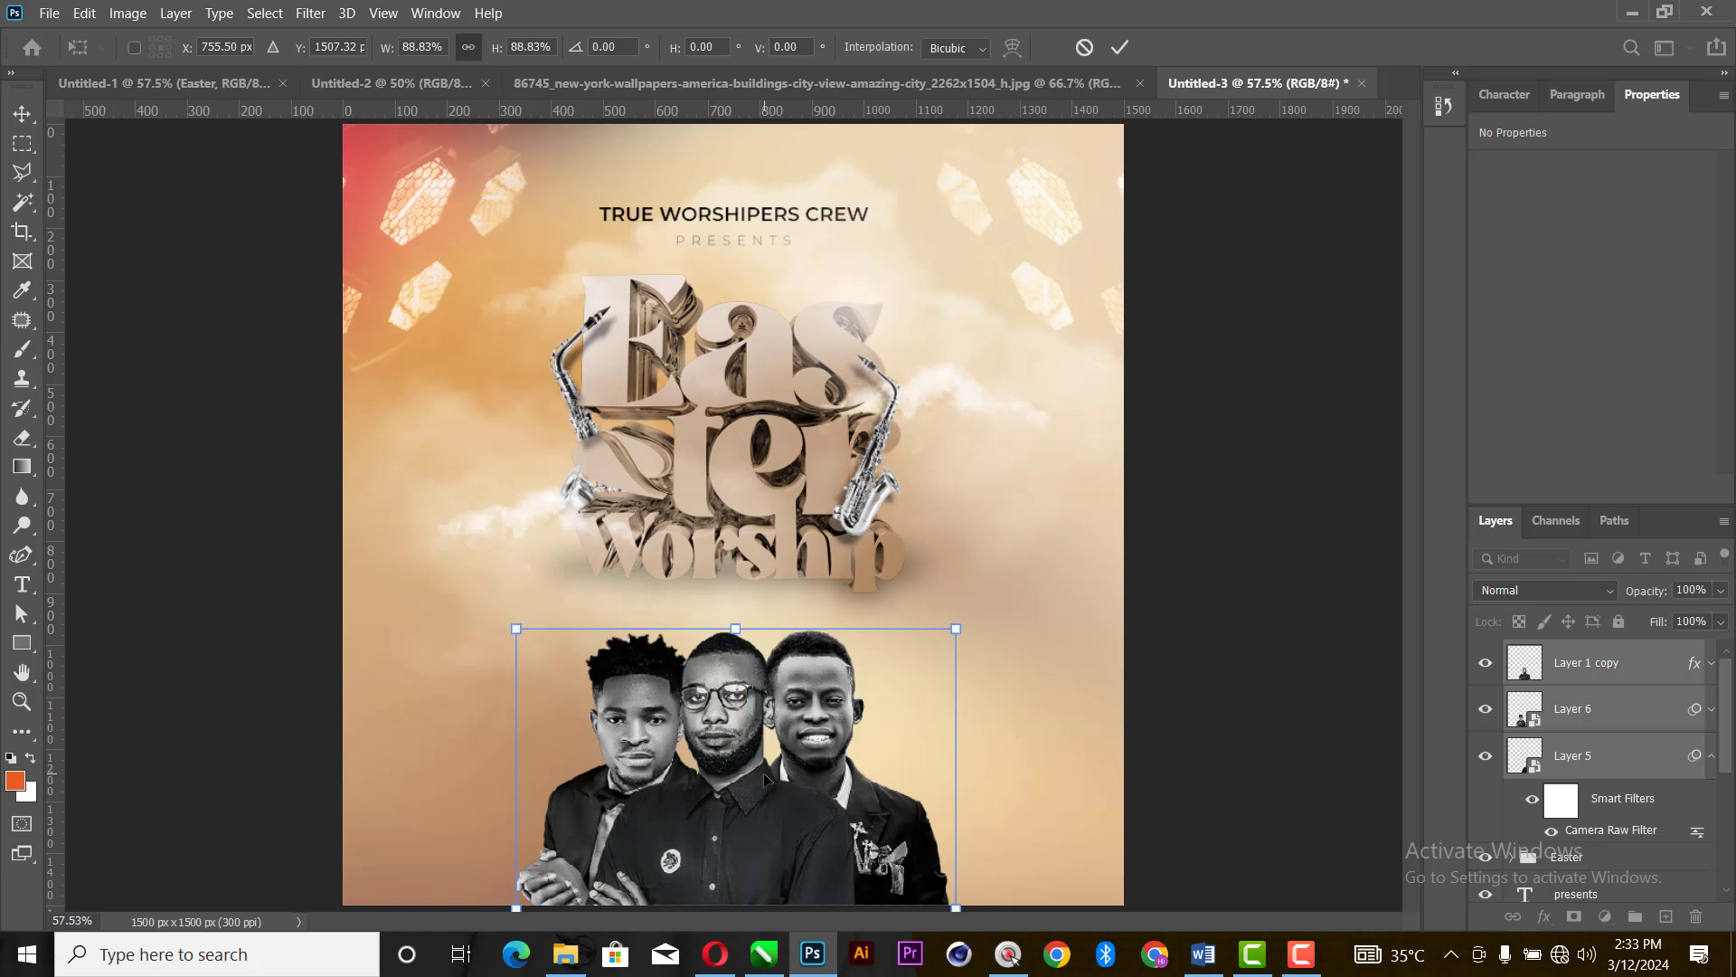
key("Right")
key("Right")
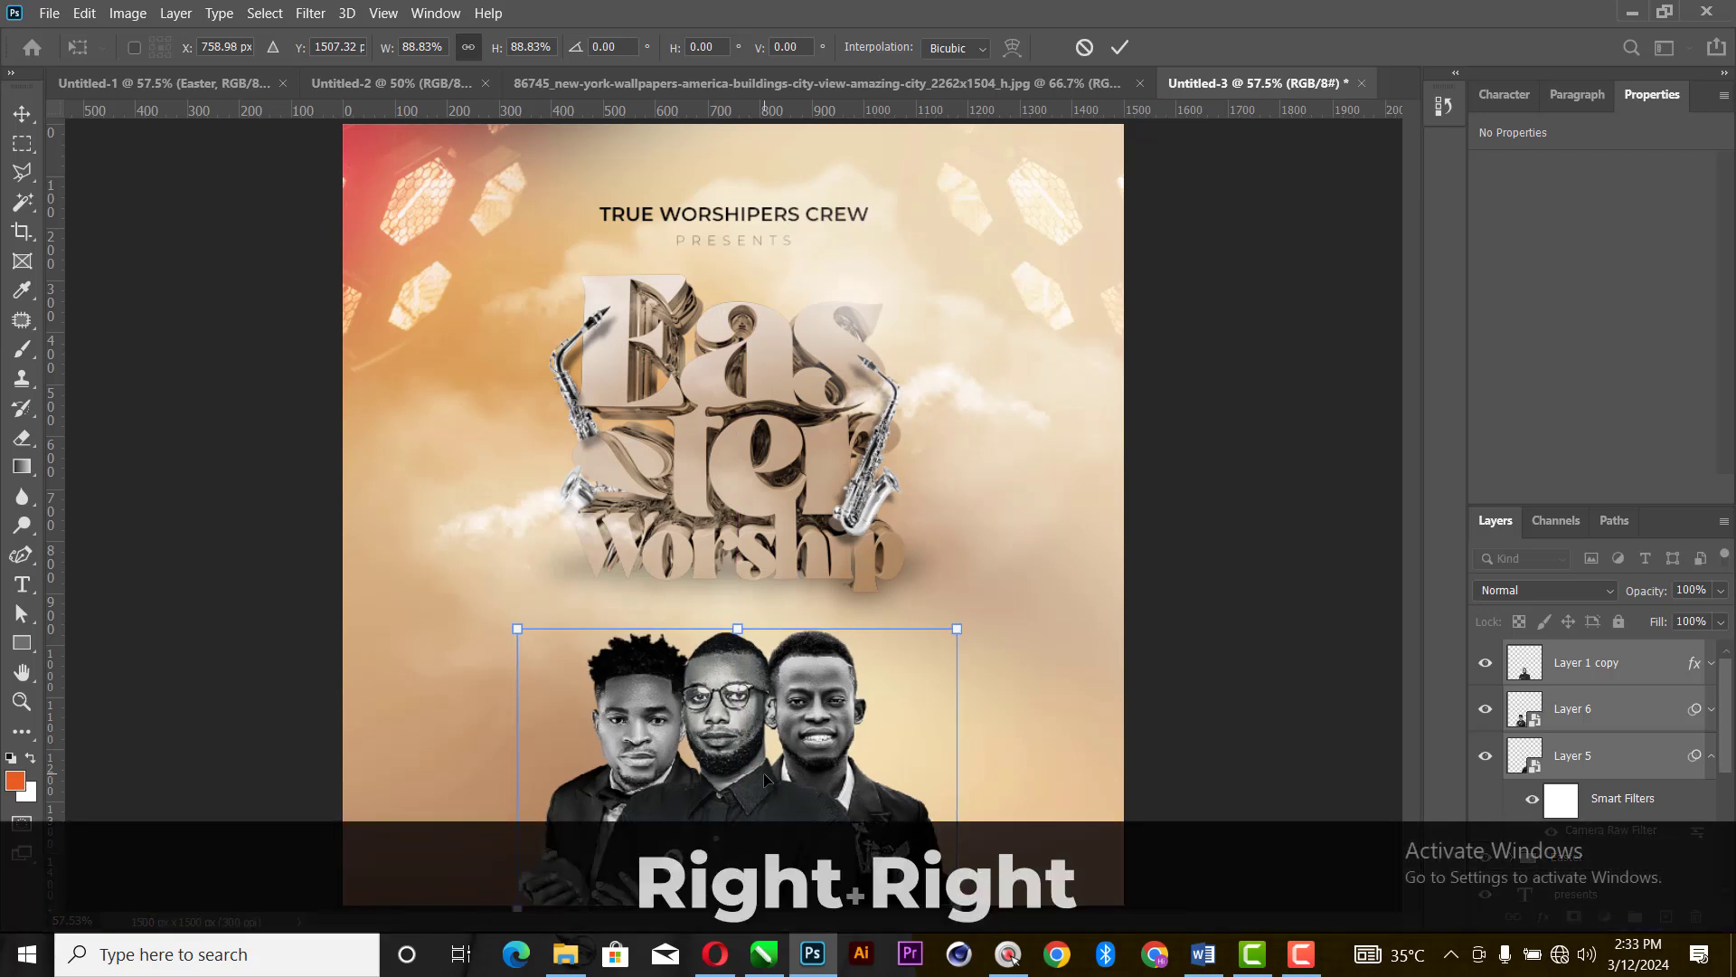
key("Right")
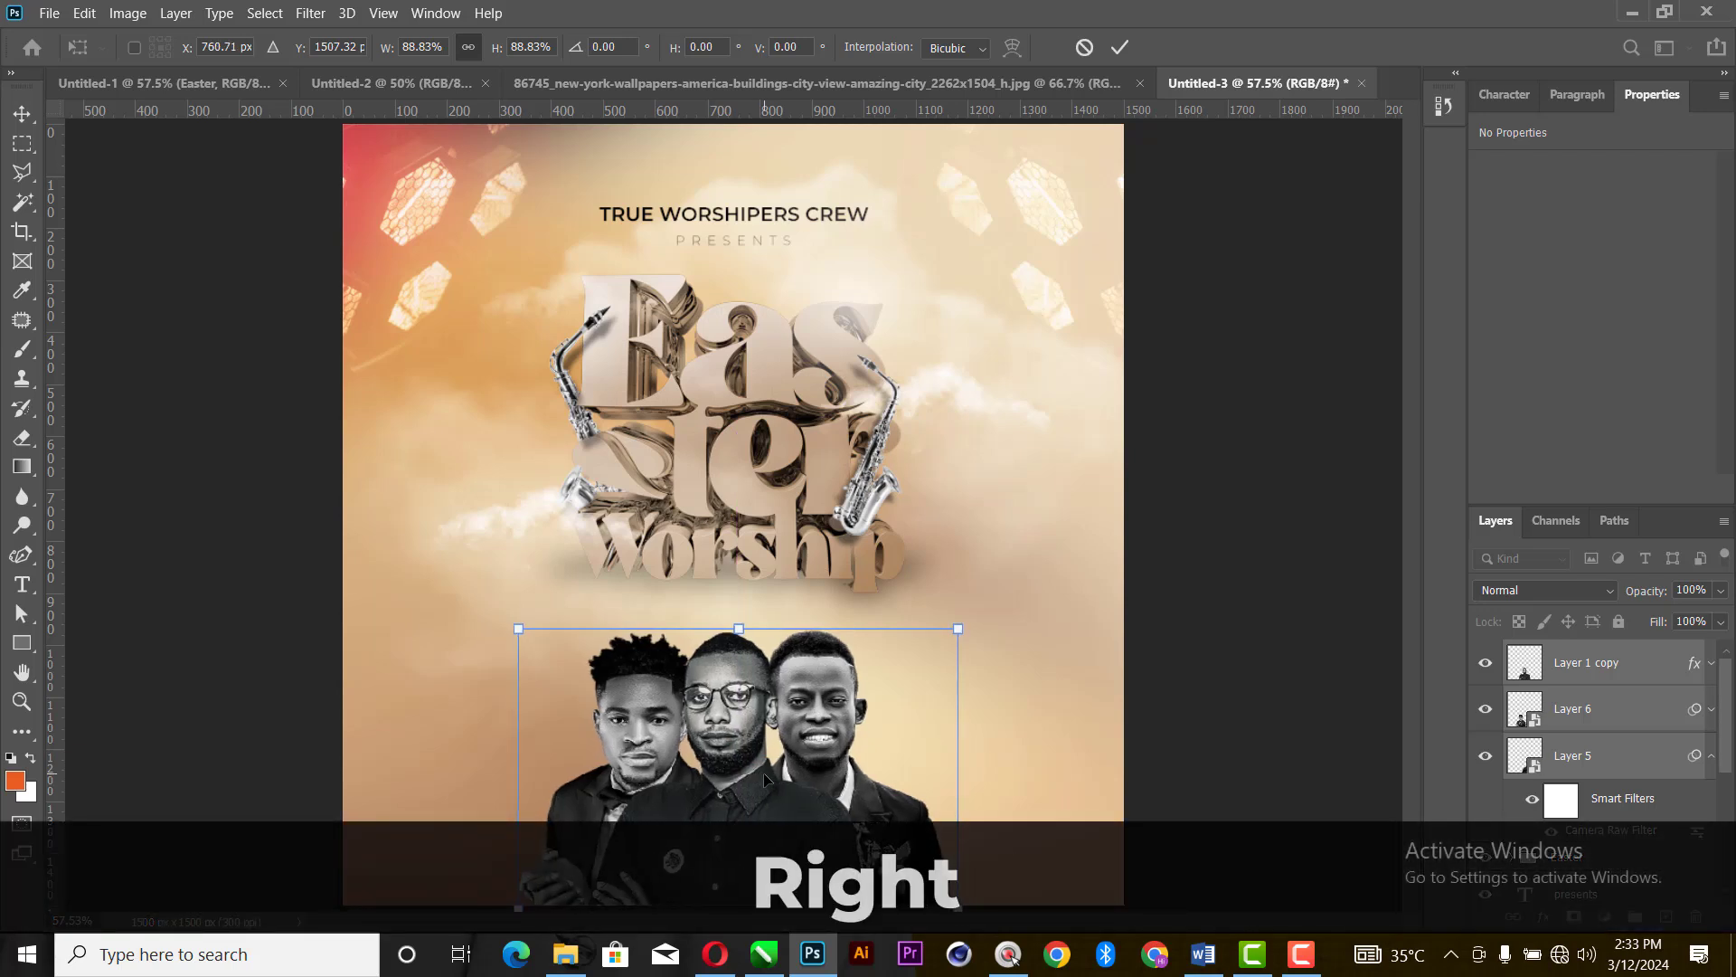
key("Right")
key("Right")
key("Return")
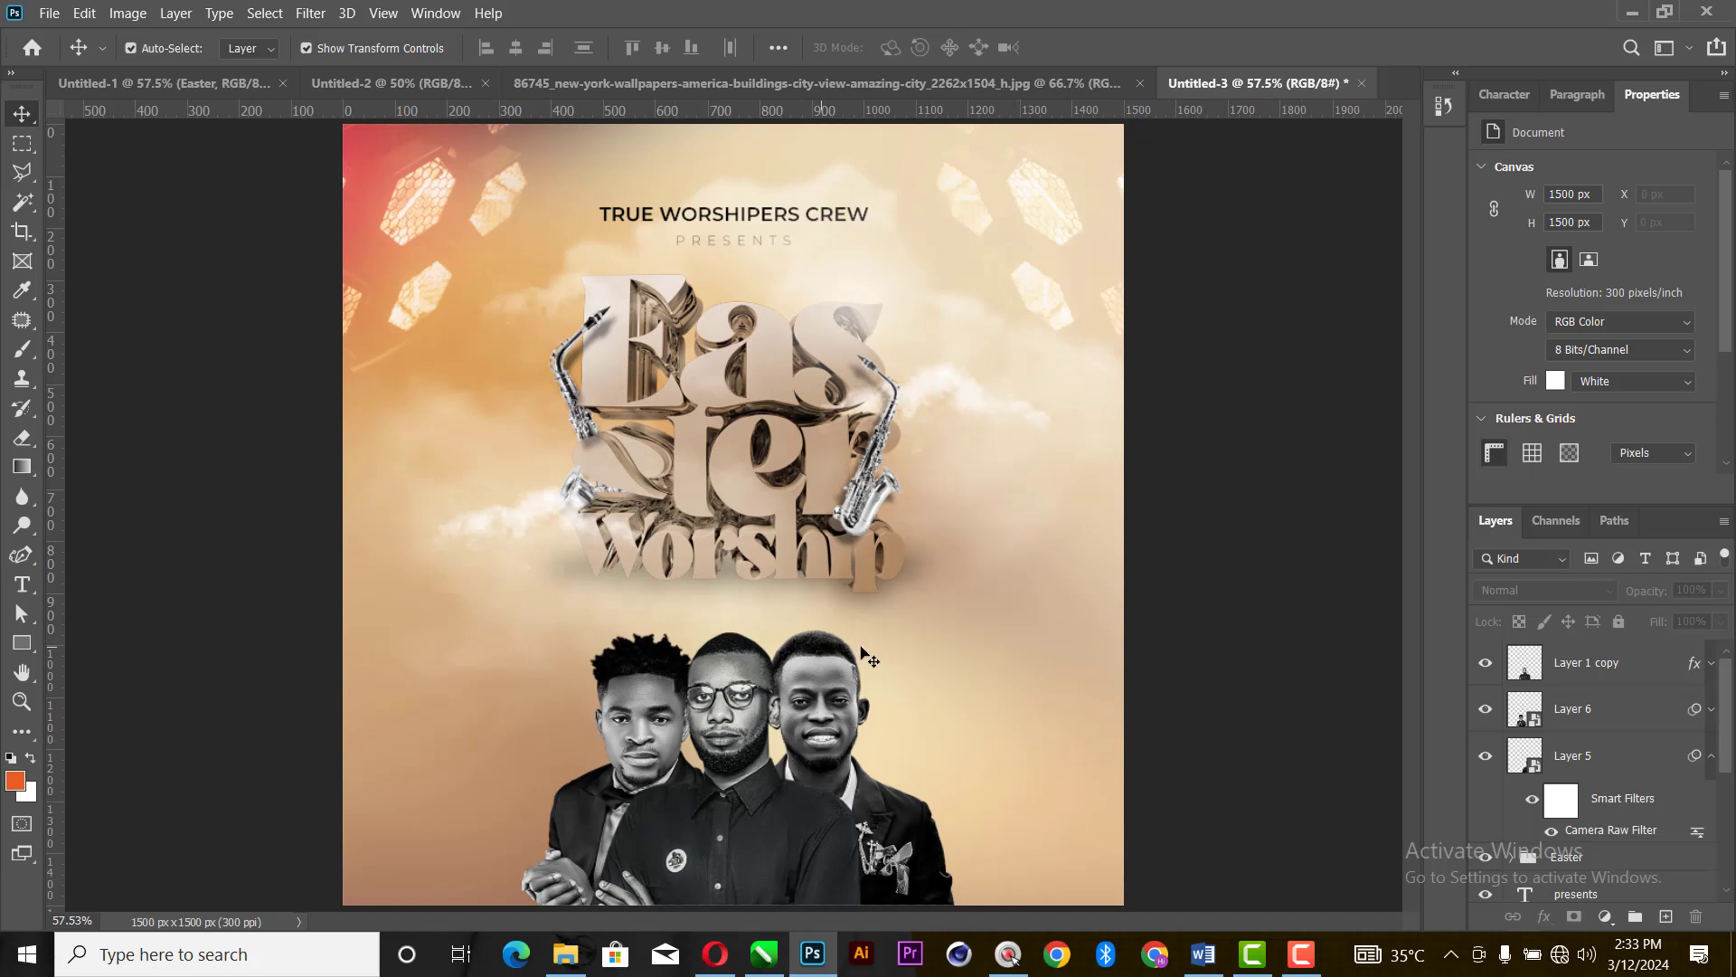
- Duplicate the blurred background Layer 1 and move the copy to the top of the layer stack
scroll(1628, 734, "down", 3)
left_click(1605, 846)
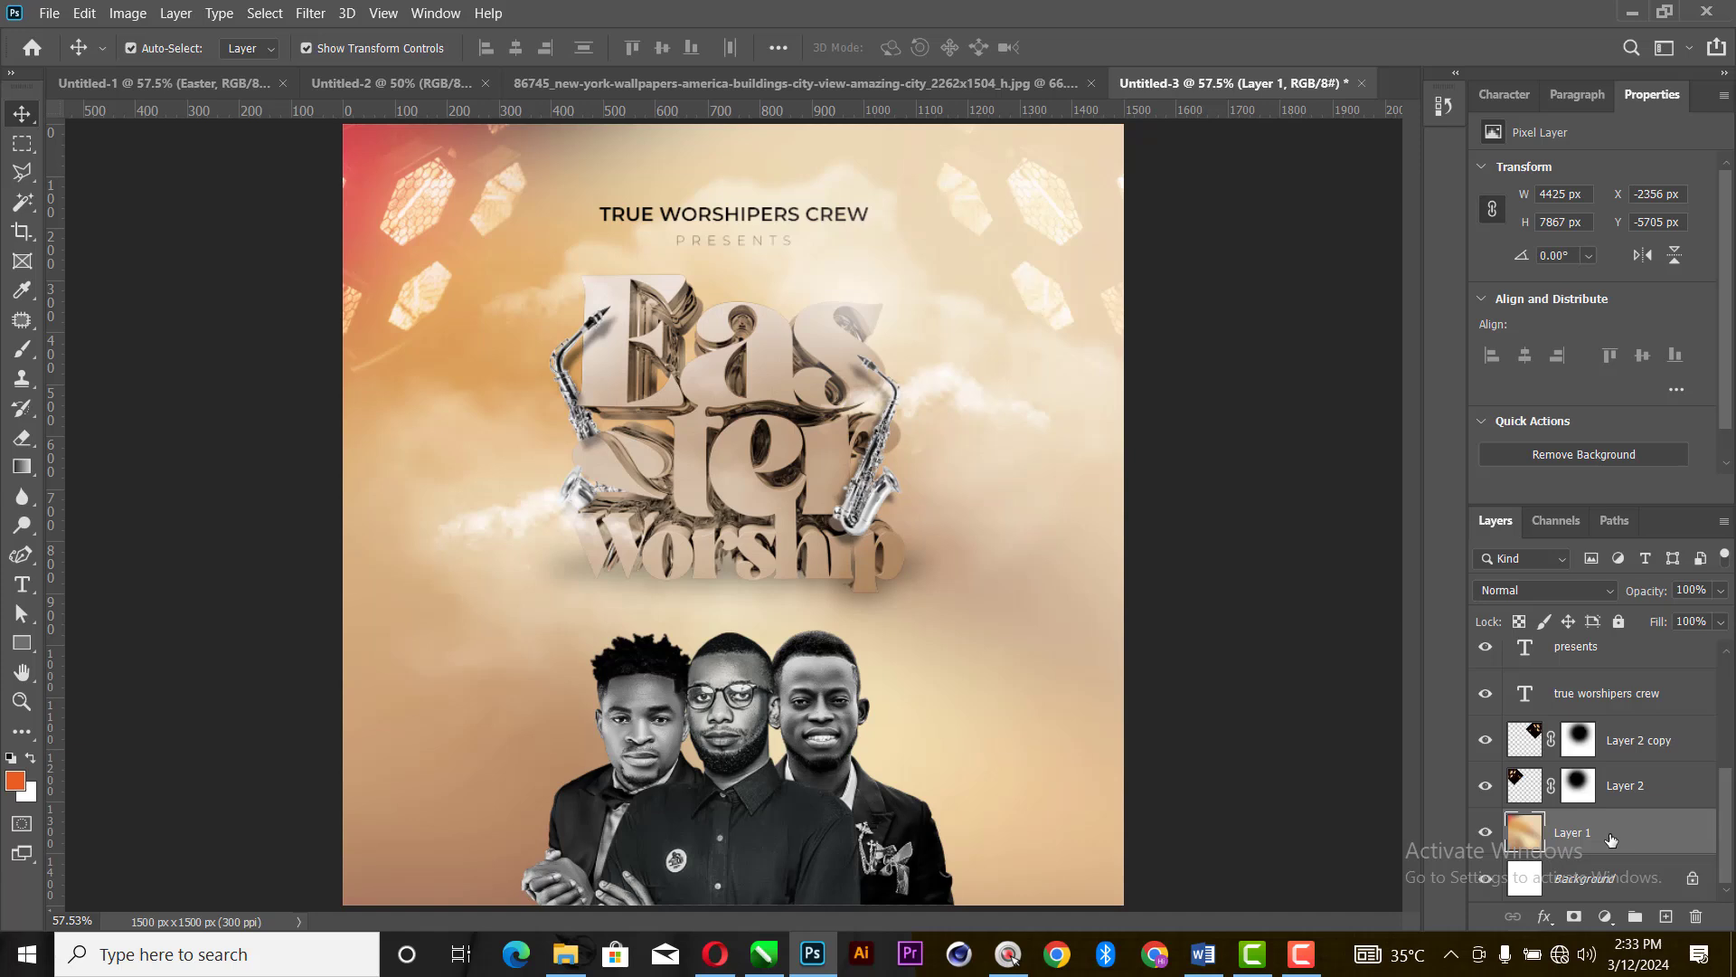
key("ctrl+j")
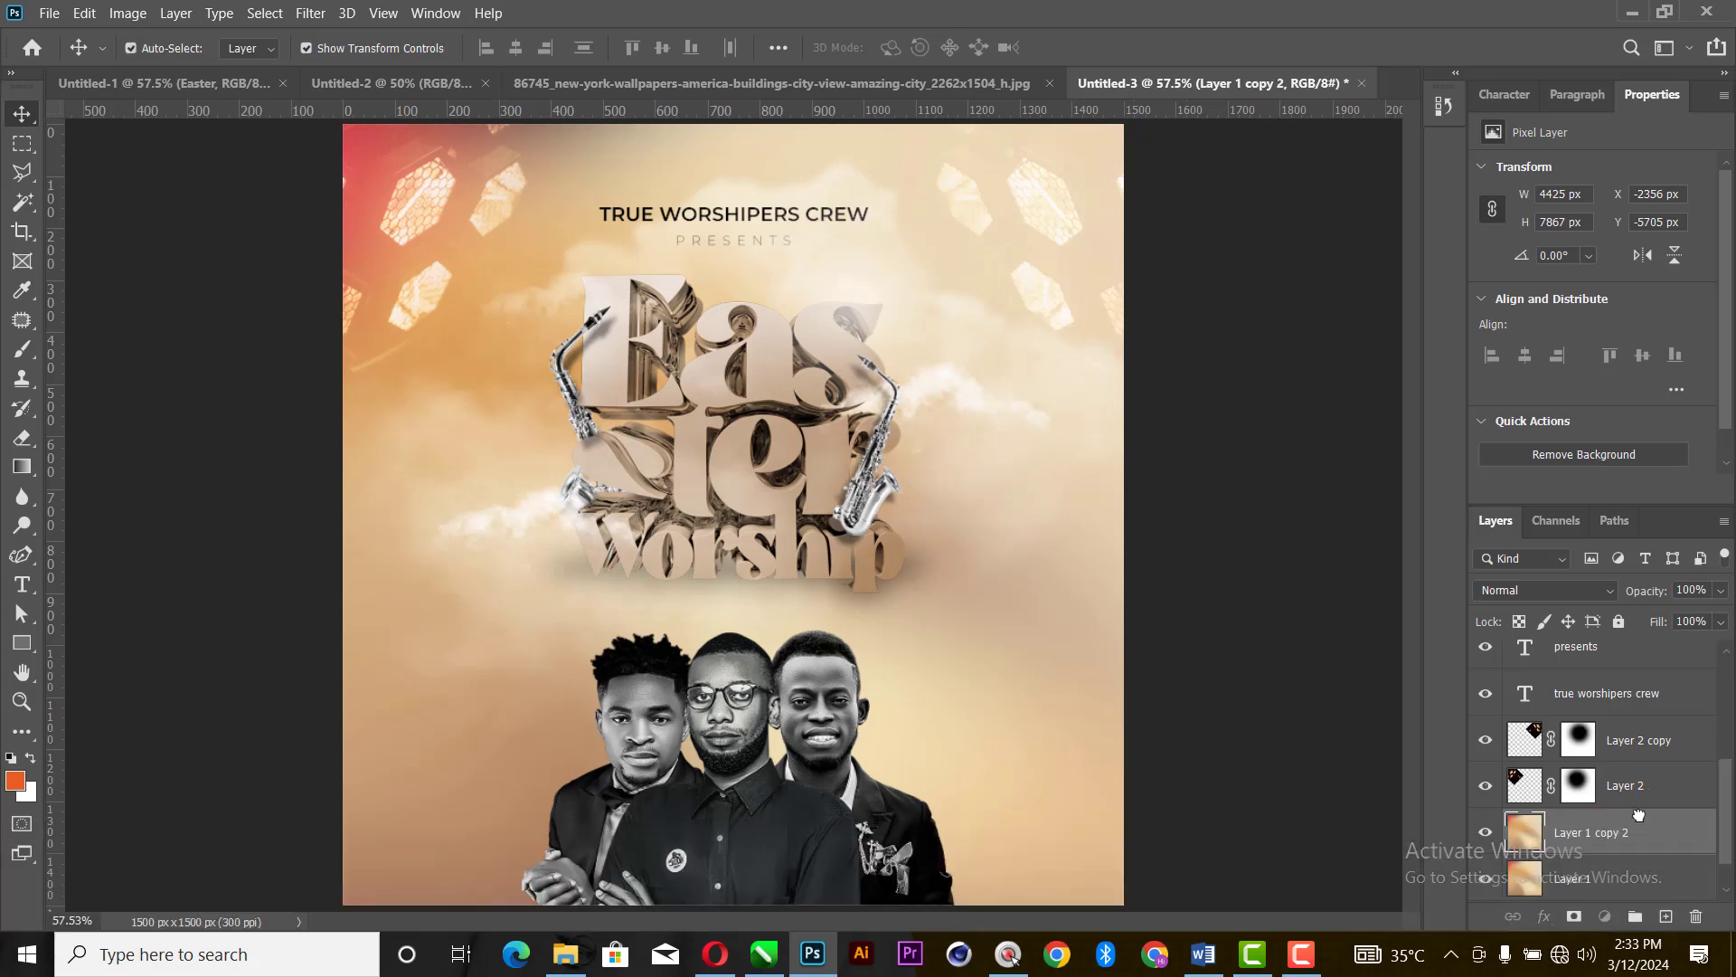
left_click_drag(1635, 818, 1635, 651)
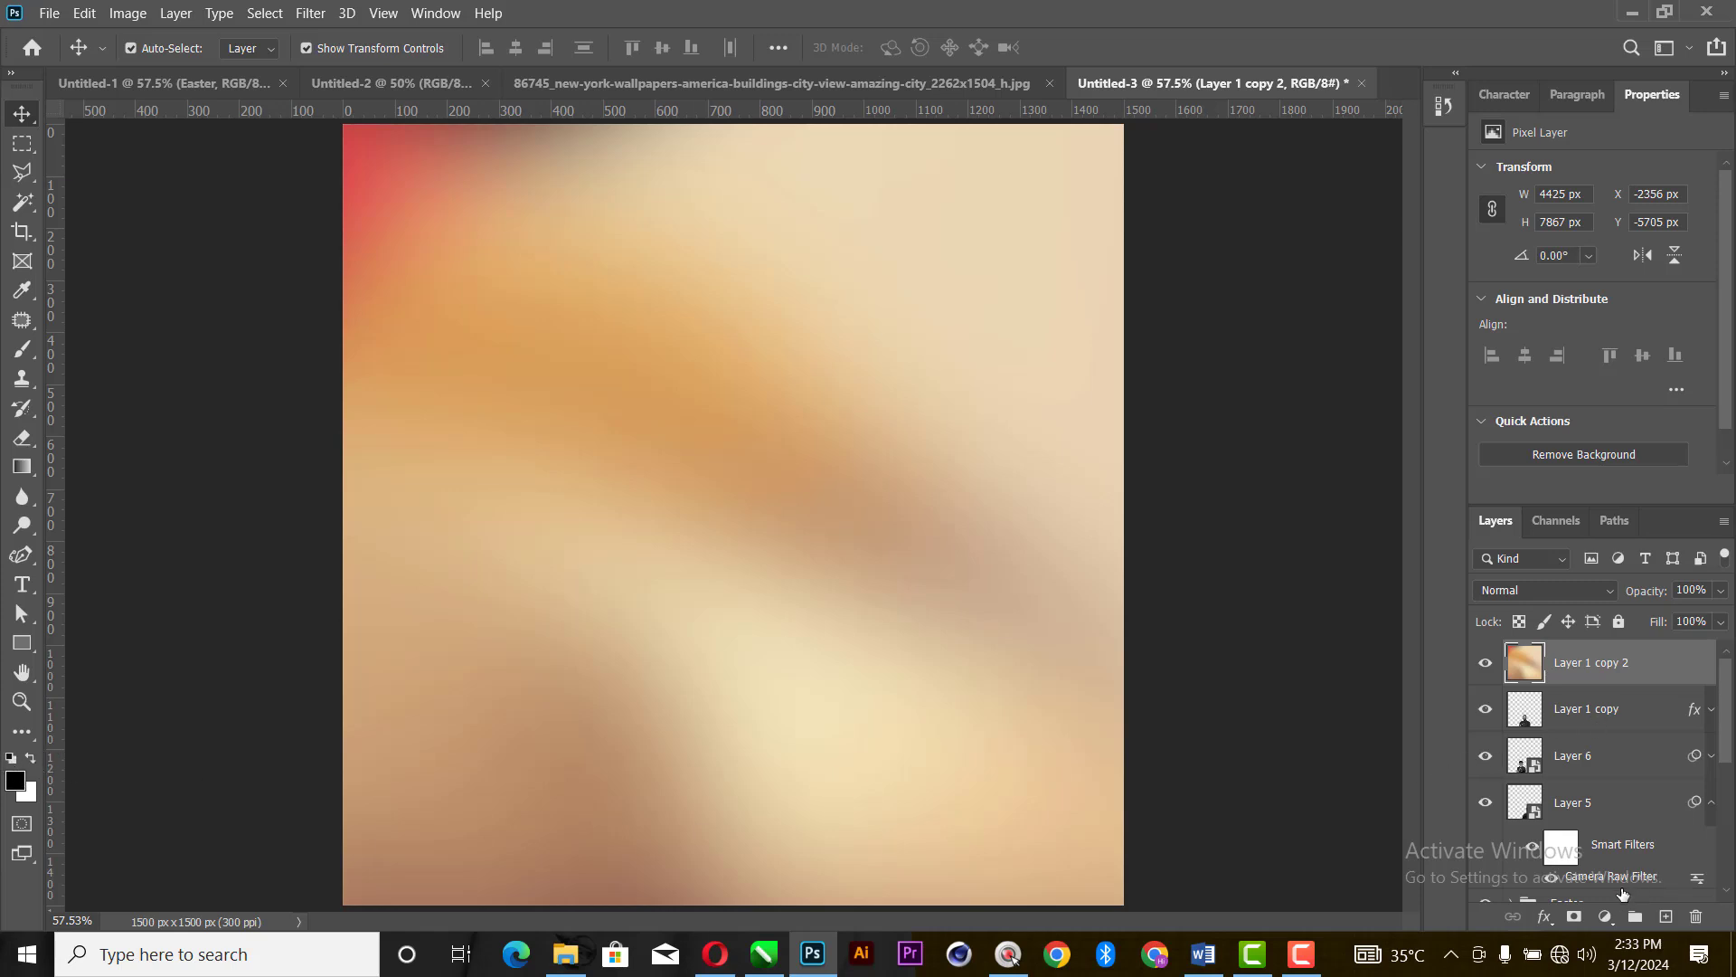
- Add a mask to Layer 1 copy 2 and paint it with a soft 1000 px black brush over the heading and Easter Worship title
left_click(1574, 916)
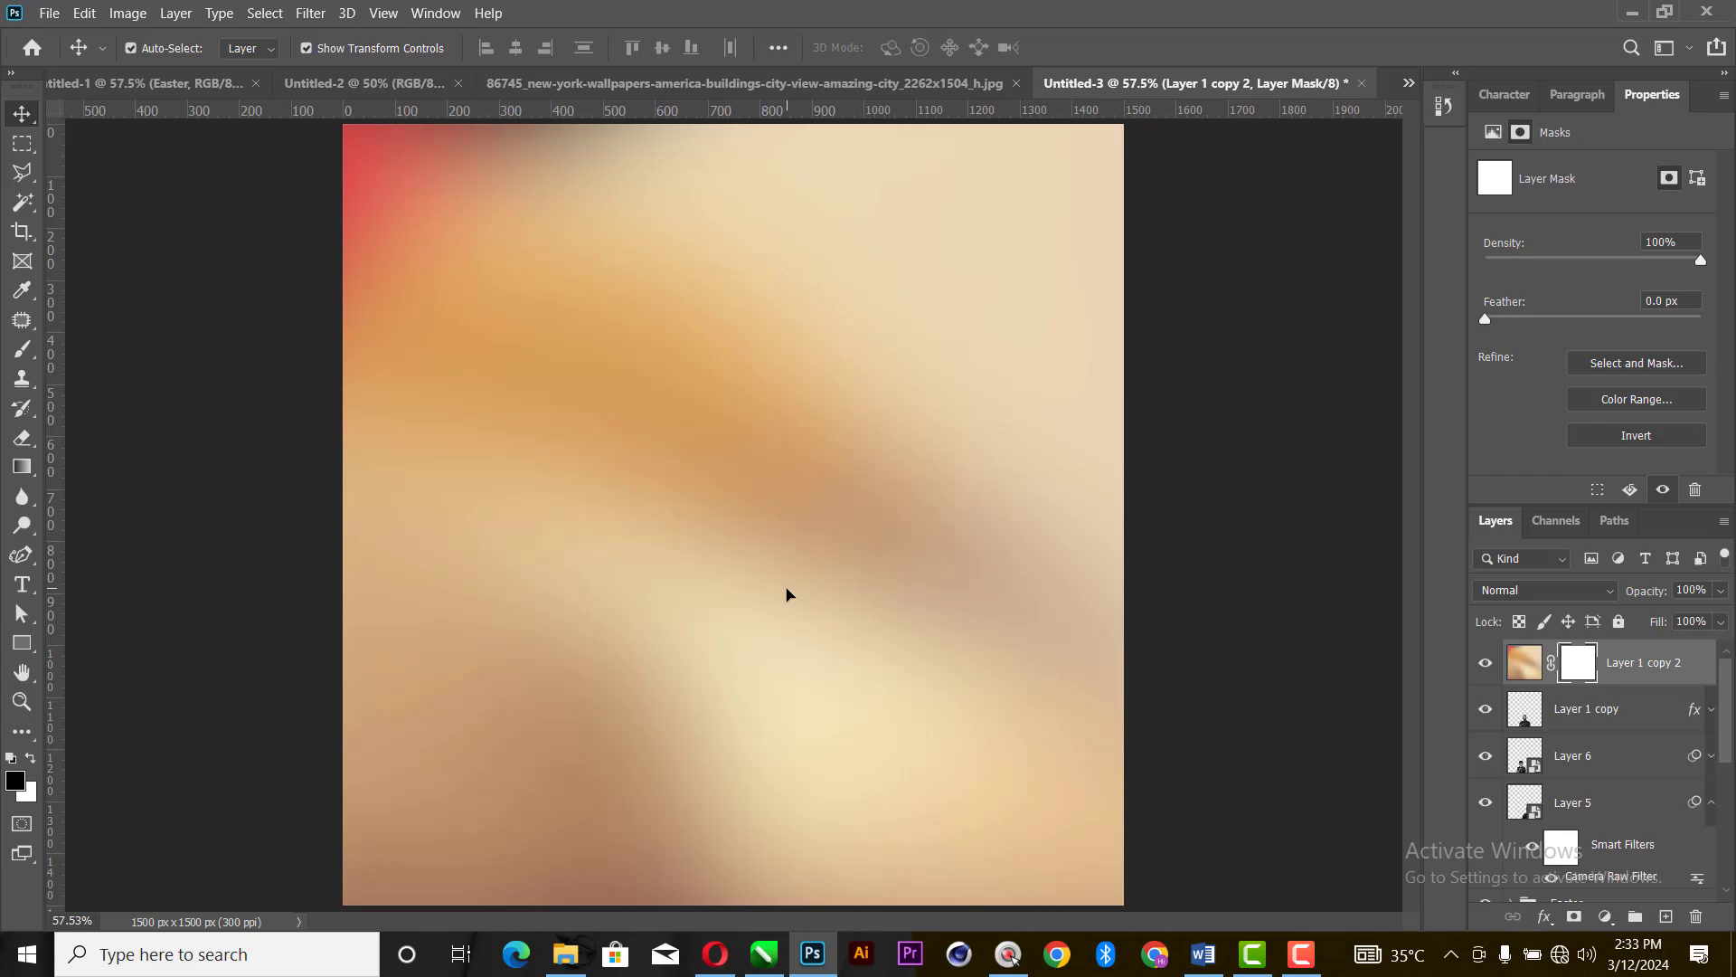
key("b")
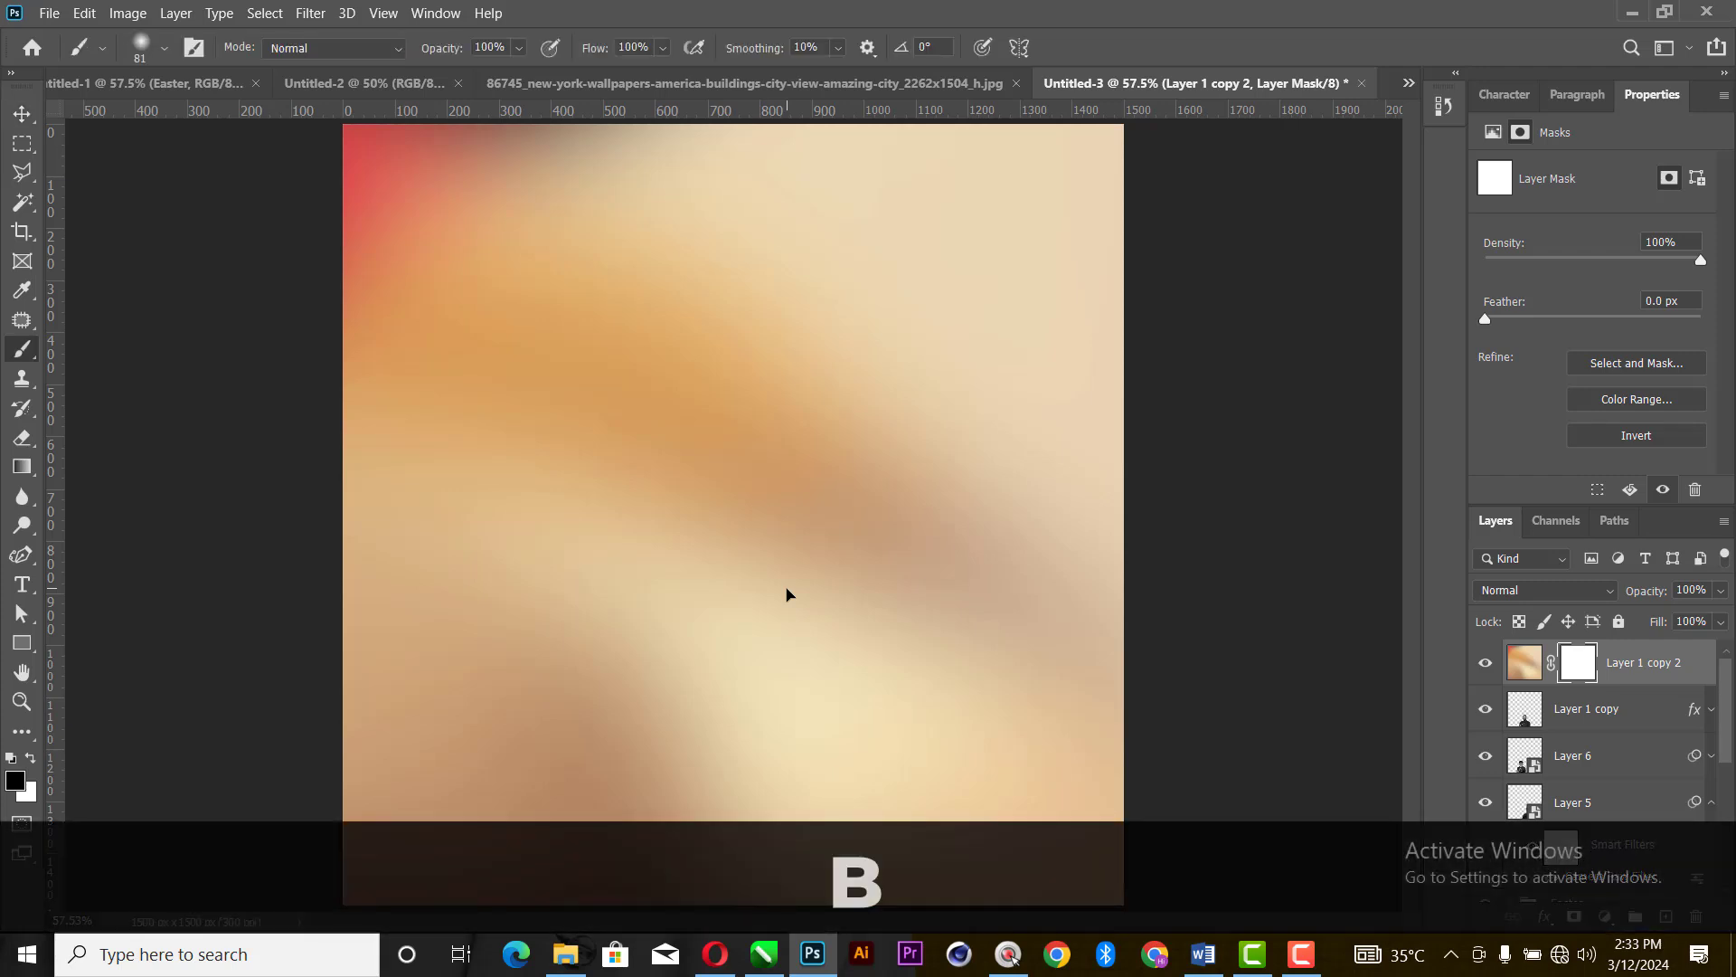
key("bracketright")
key("bracketright")
key("bracketright")
key("bracketright")
key("bracketright")
key("bracketright")
key("bracketright")
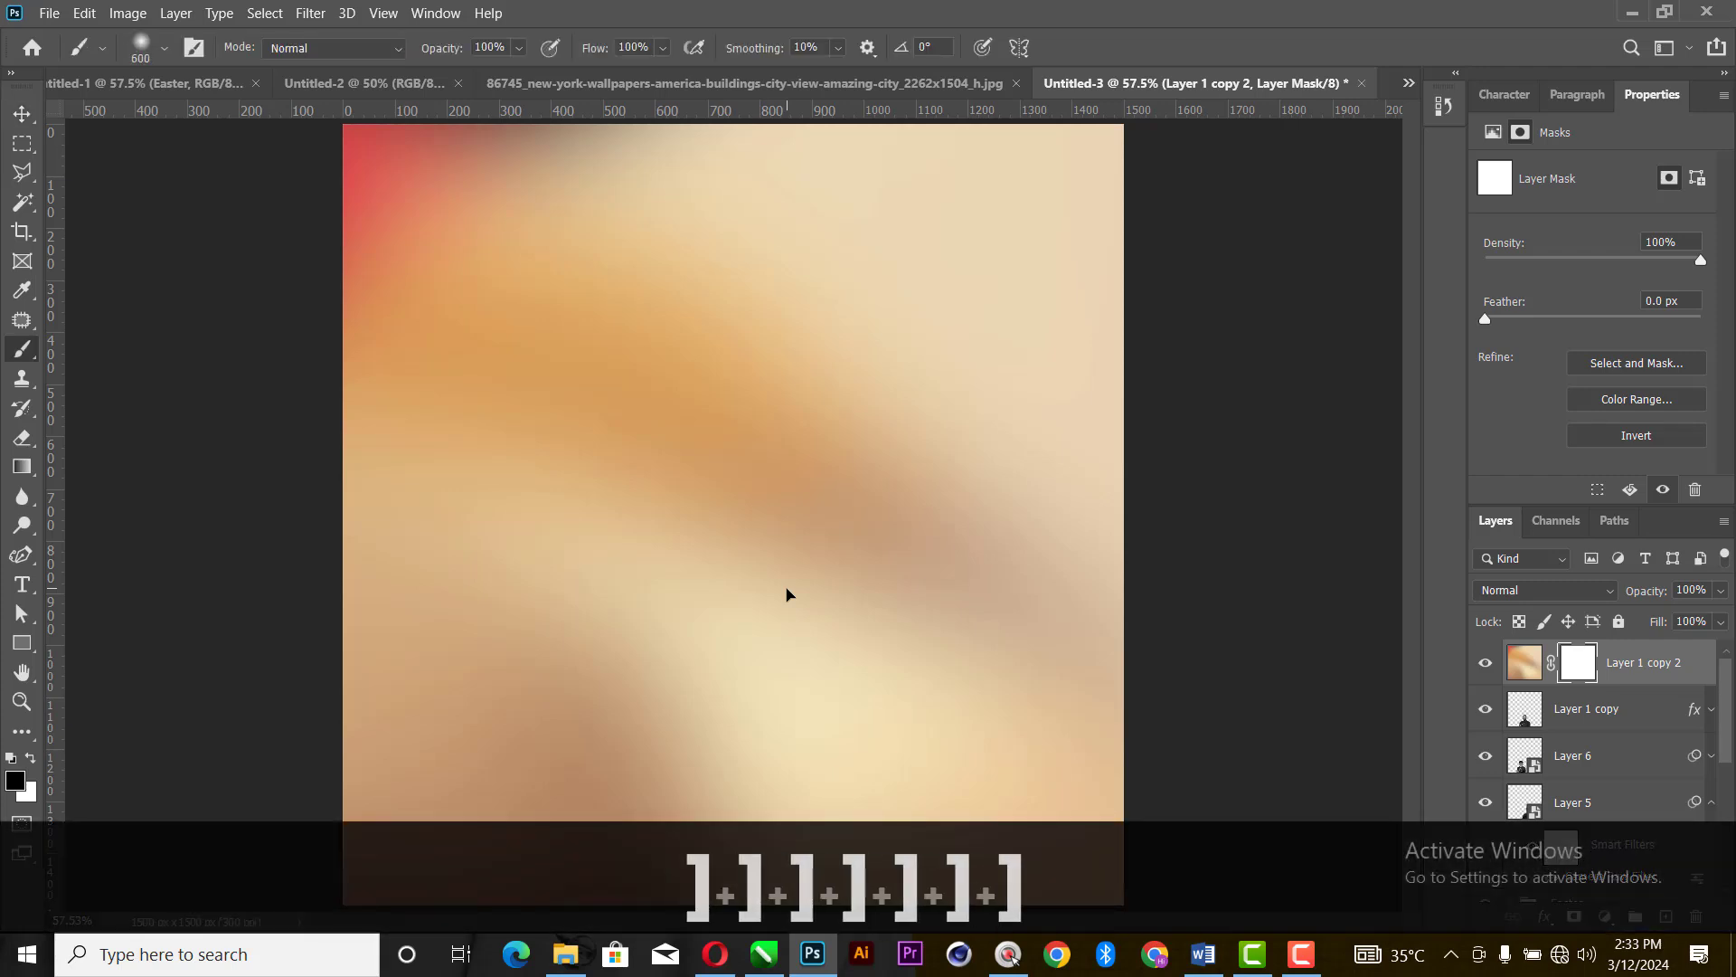
key("bracketright")
key("bracketright")
key("bracketright")
key("bracketright")
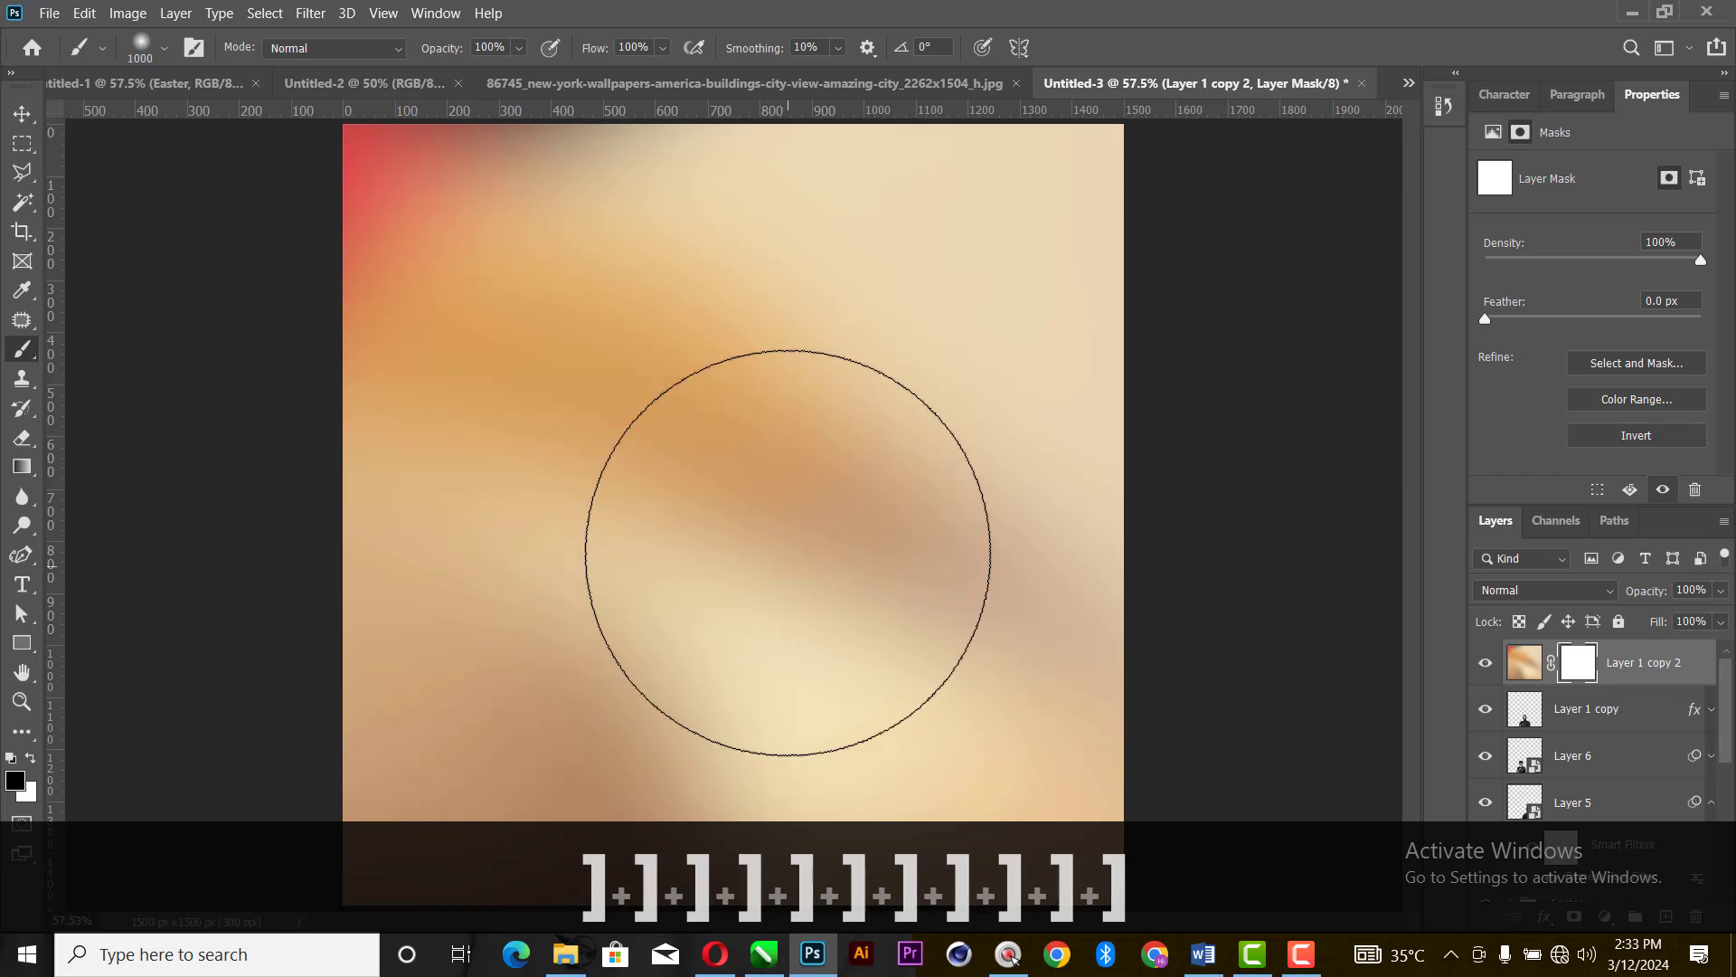
left_click(734, 312)
mouse_move(733, 314)
left_mouse_down()
mouse_move(700, 450)
mouse_move(731, 387)
mouse_move(544, 273)
mouse_move(450, 199)
mouse_move(464, 184)
mouse_move(436, 184)
mouse_move(1188, 213)
mouse_move(1091, 228)
mouse_move(1090, 264)
mouse_move(1108, 247)
mouse_move(993, 241)
mouse_move(810, 339)
mouse_move(685, 348)
left_mouse_up()
- Paint the mask of Layer 1 copy 2 with a 300 px black brush over the three men's faces and the Worship lettering
key("bracketleft")
key("bracketleft")
key("bracketleft")
key("bracketleft")
key("bracketleft")
key("bracketleft")
key("bracketleft")
key("bracketleft")
key("bracketleft")
key("bracketleft")
key("bracketleft")
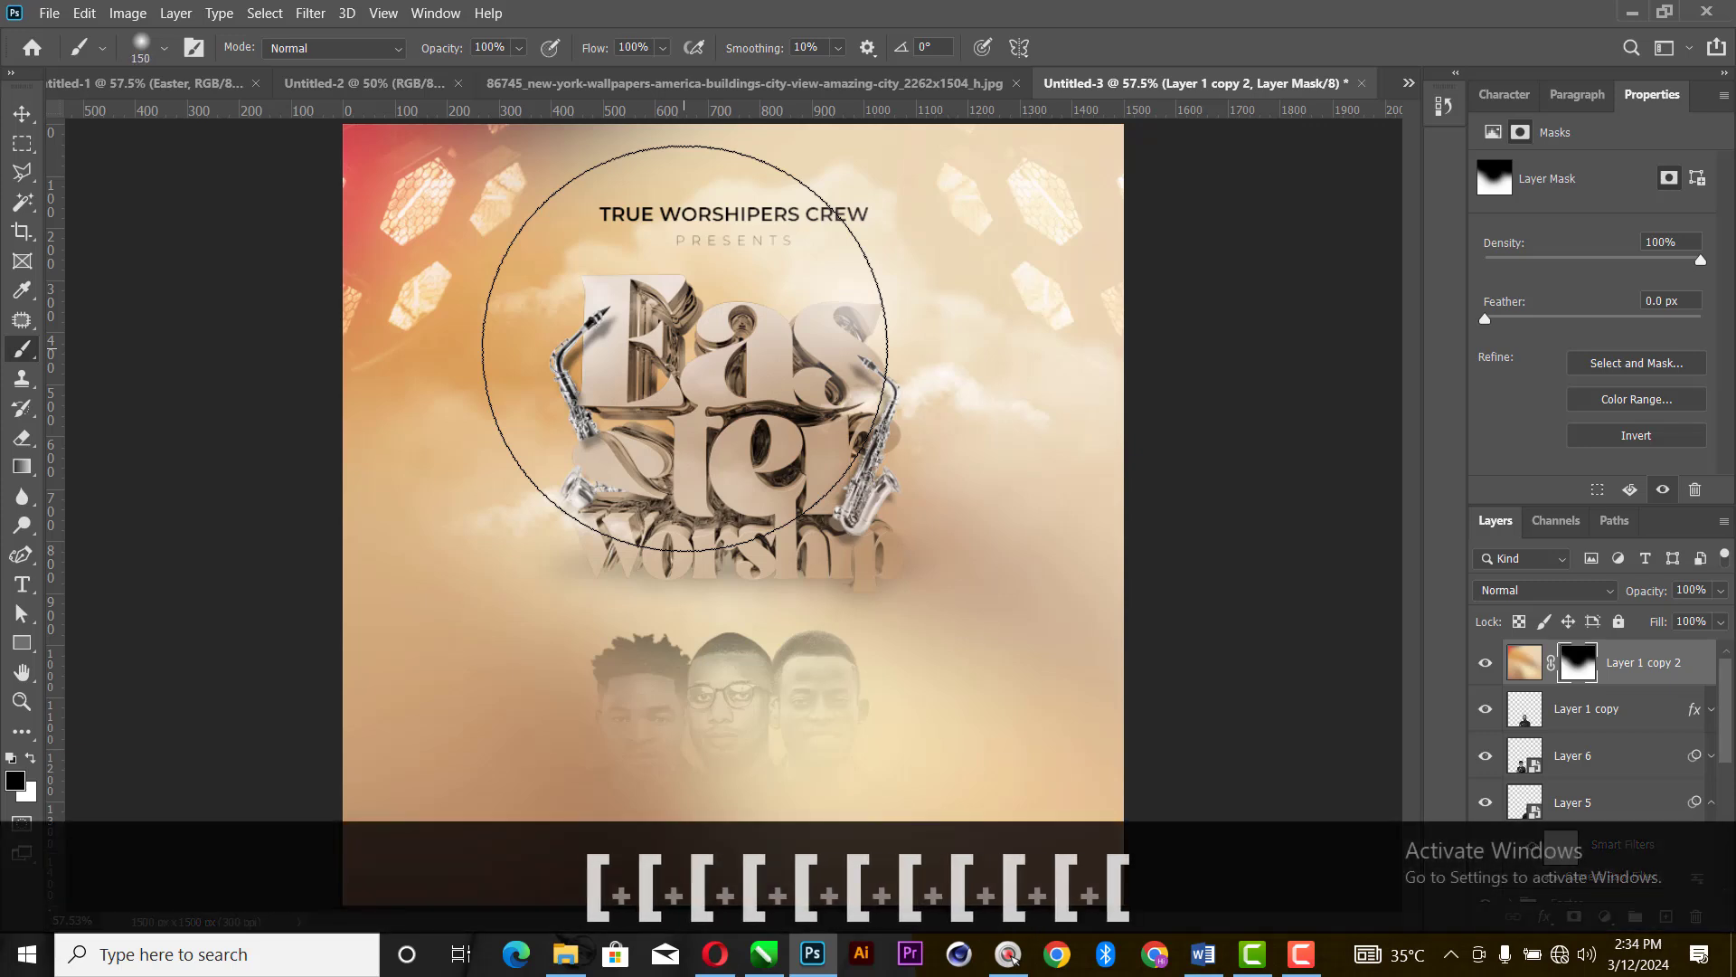
key("bracketright")
key("bracketright")
key("bracketright")
key("bracketright")
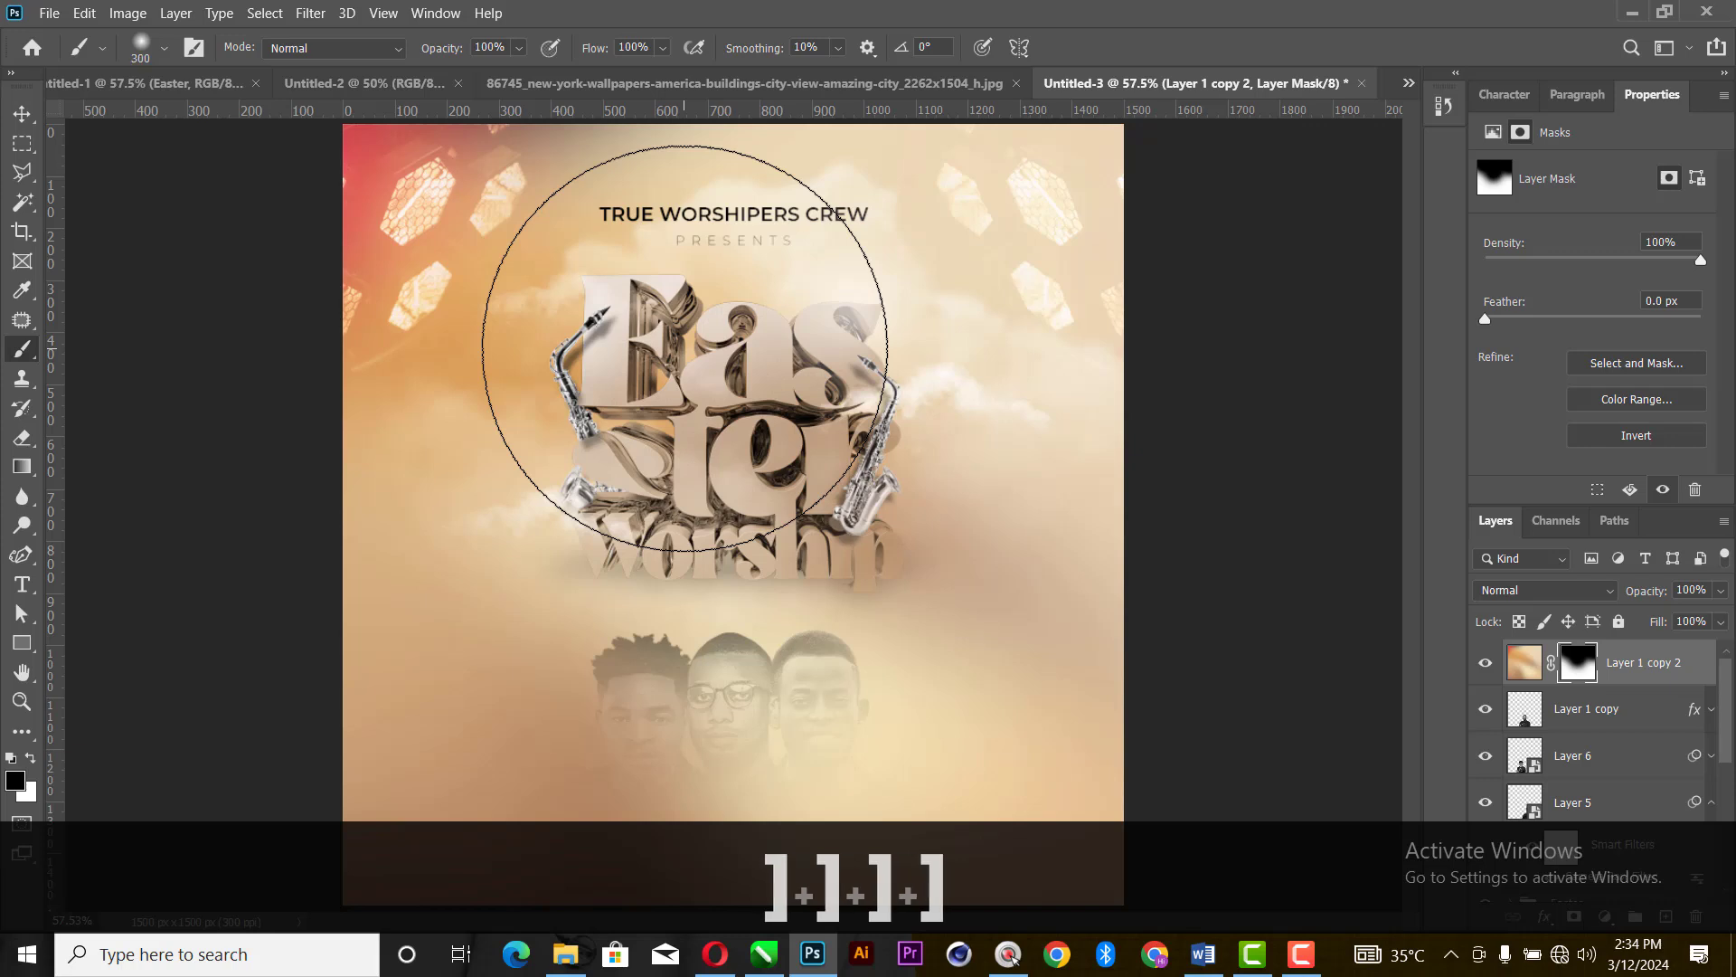
mouse_move(736, 612)
left_mouse_down()
mouse_move(651, 697)
mouse_move(620, 639)
mouse_move(625, 681)
mouse_move(814, 688)
mouse_move(795, 723)
mouse_move(810, 738)
mouse_move(639, 729)
mouse_move(640, 756)
mouse_move(651, 633)
mouse_move(769, 633)
mouse_move(851, 542)
mouse_move(846, 387)
mouse_move(792, 355)
mouse_move(560, 378)
mouse_move(583, 406)
mouse_move(633, 406)
mouse_move(857, 507)
mouse_move(866, 533)
left_mouse_up()
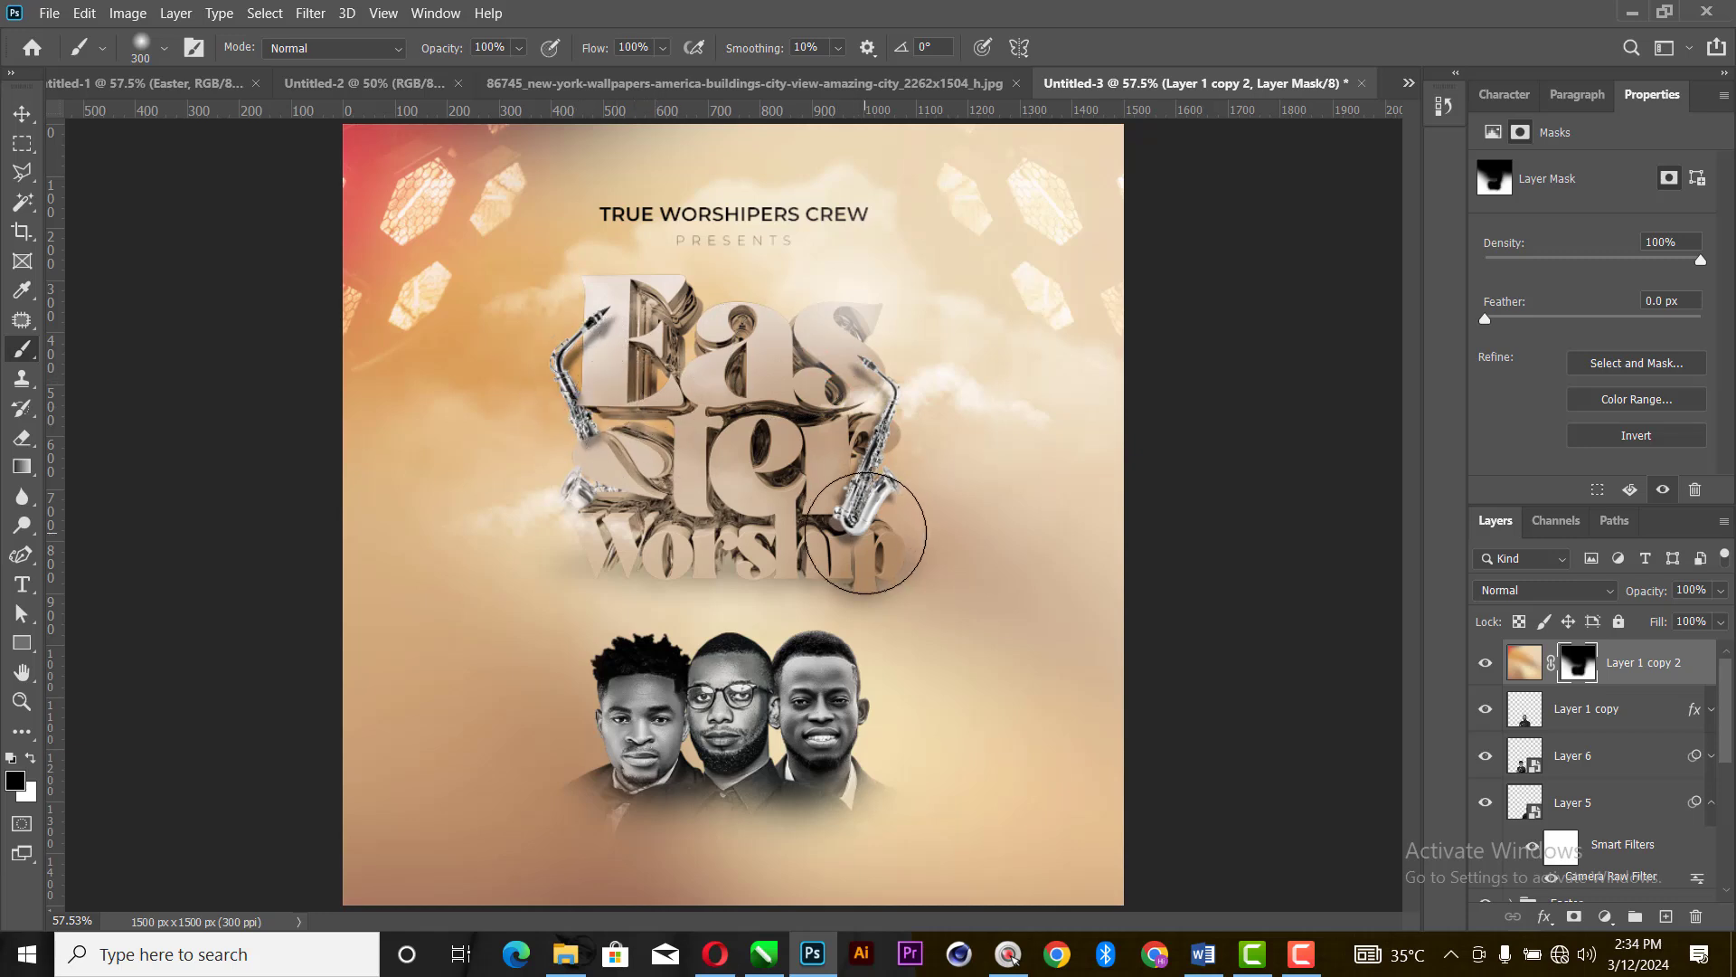
- Move the Easter group to the top of the layer stack, above Layer 1 copy 2
left_click(22, 113)
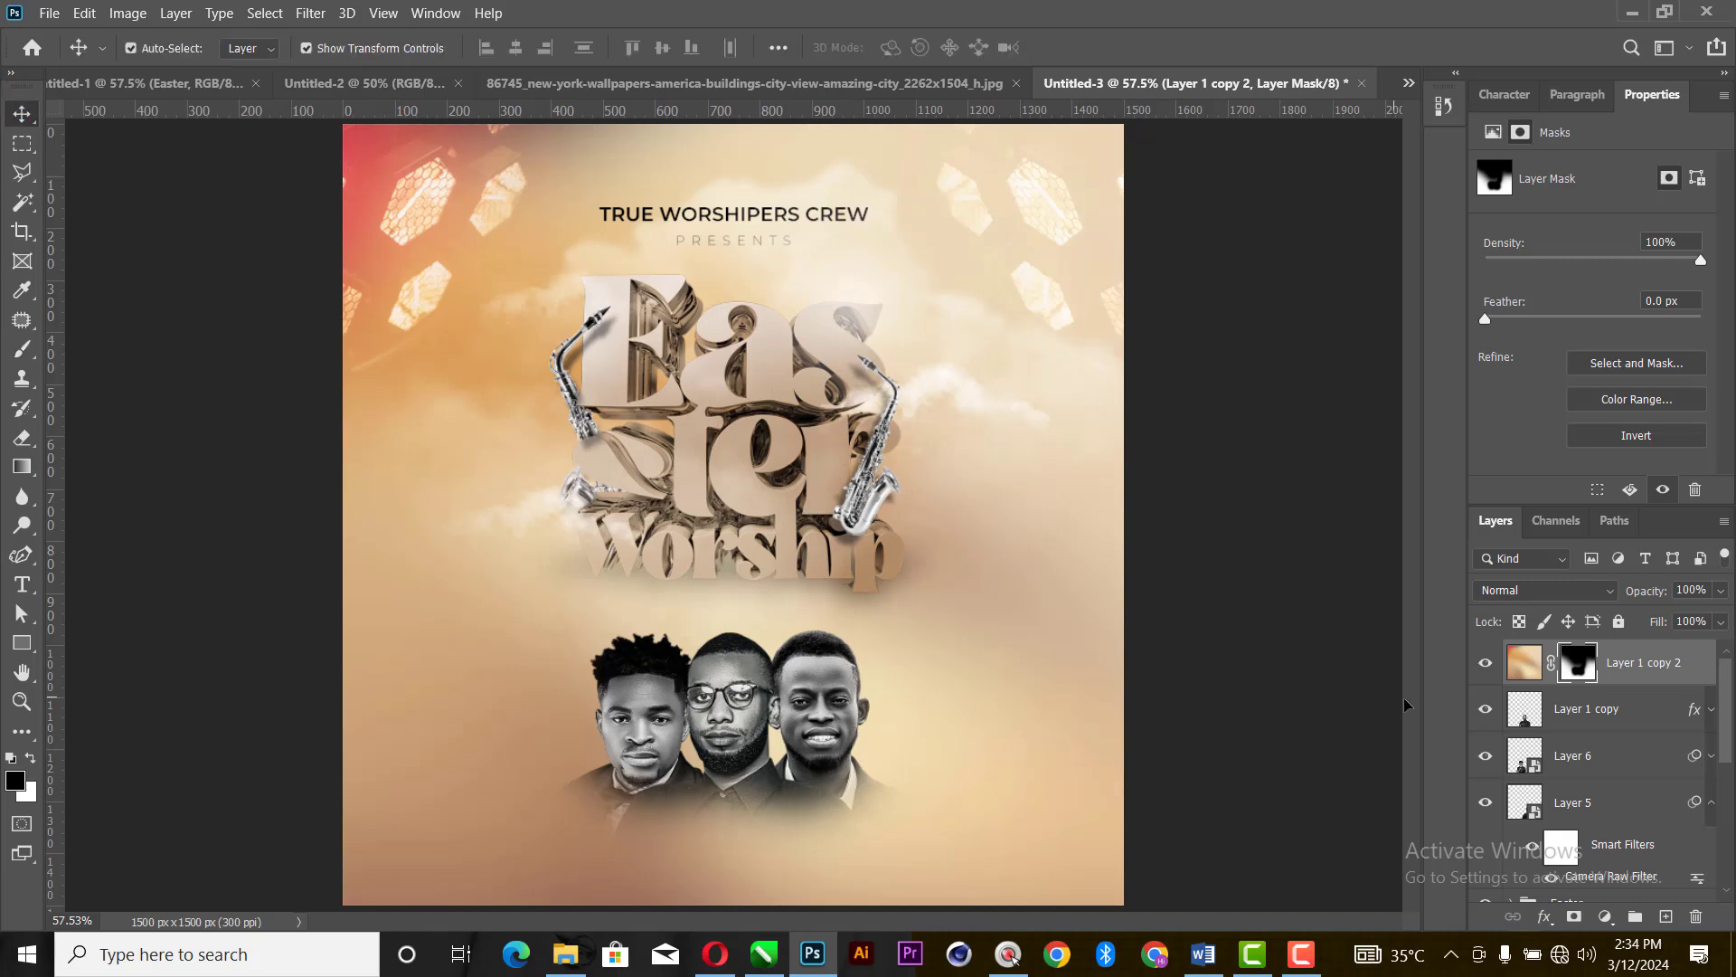
scroll(1646, 768, "down", 5)
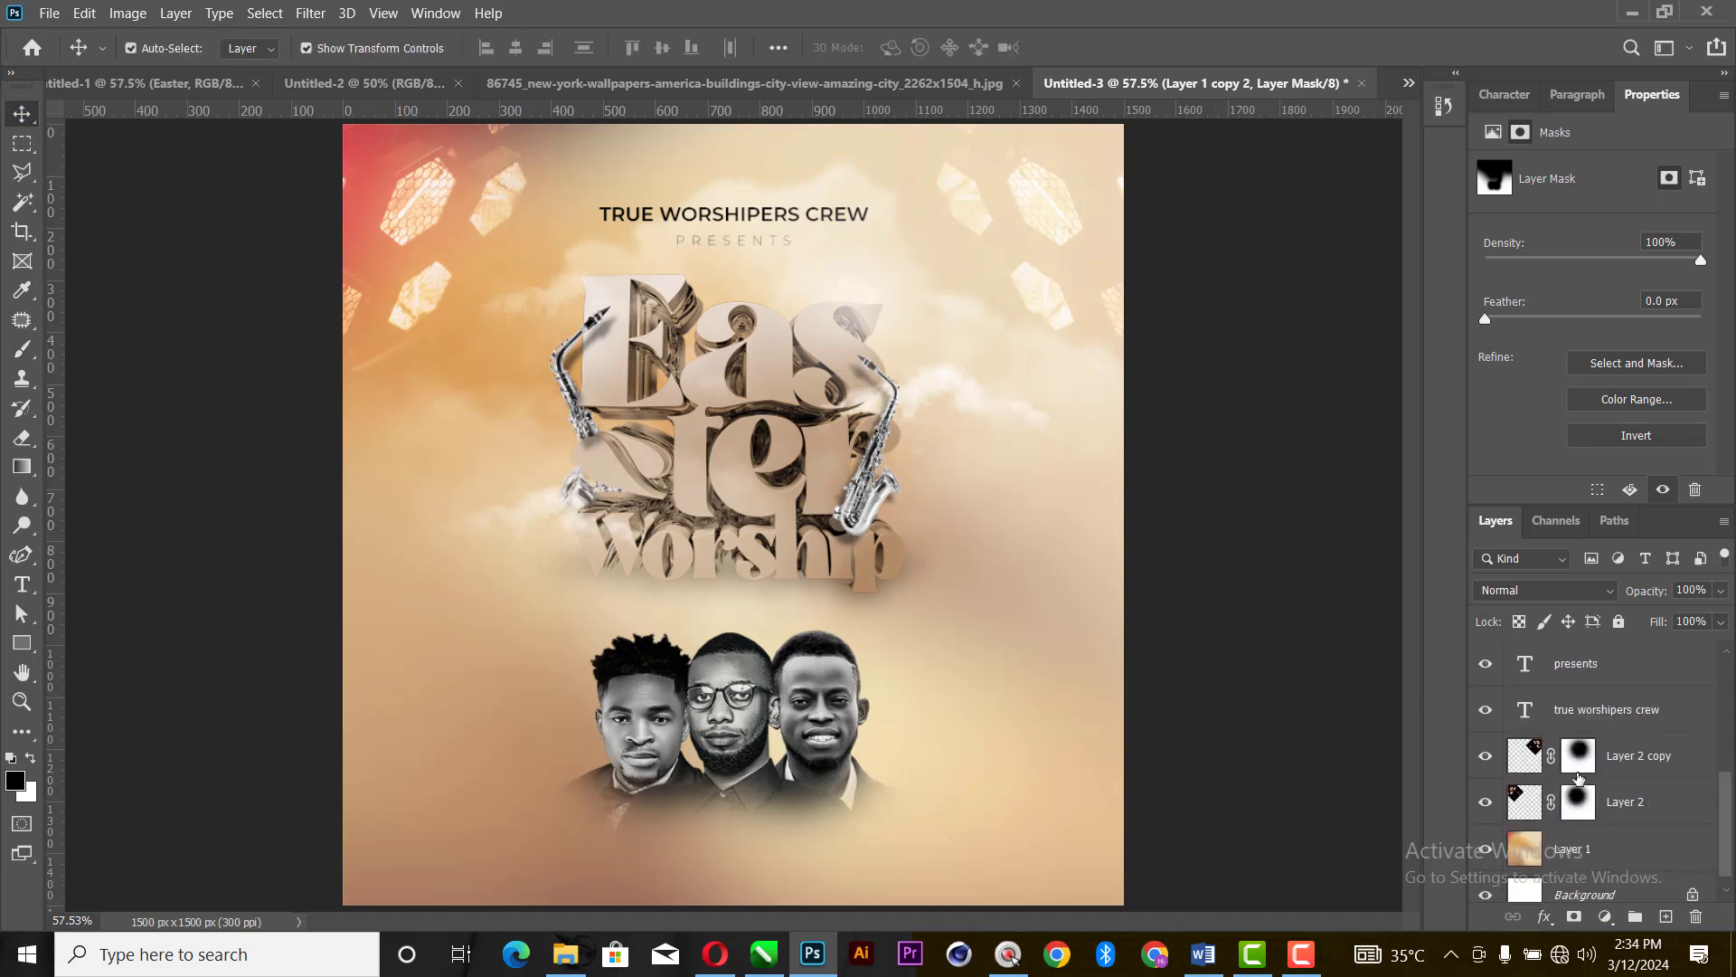
left_click_drag(1619, 680, 1590, 637)
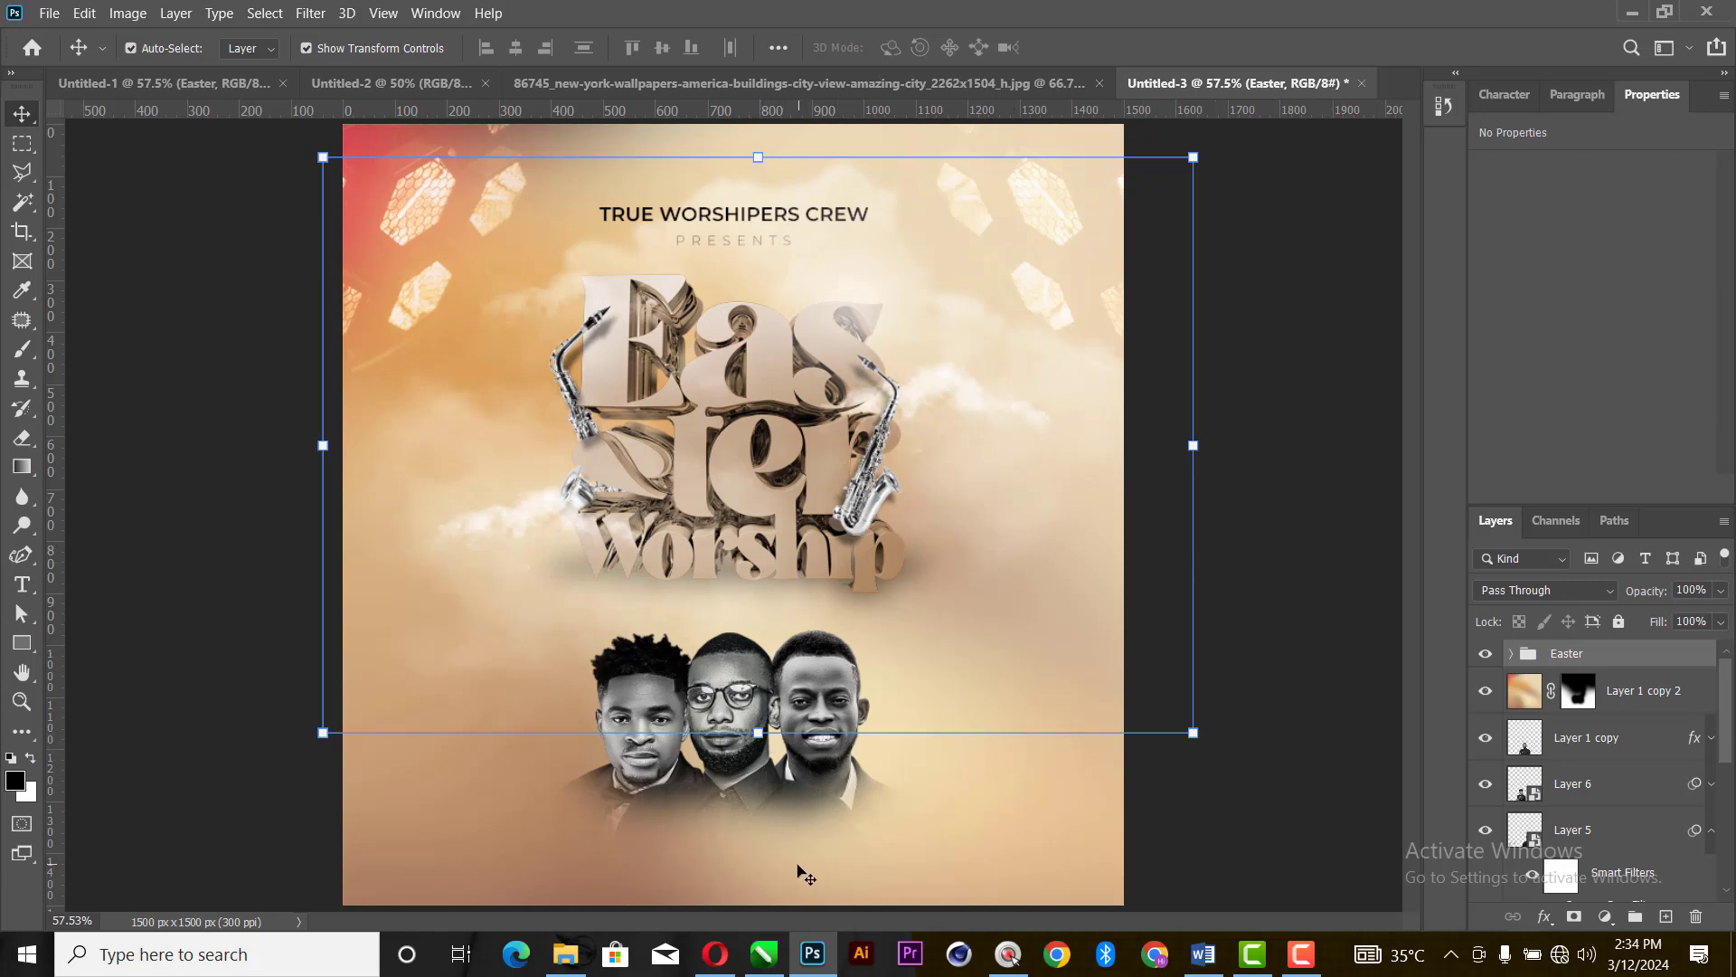
- Paint black on the mask of Layer 1 copy 2 over the men's chests to uncover more of their clothing
left_click(721, 850)
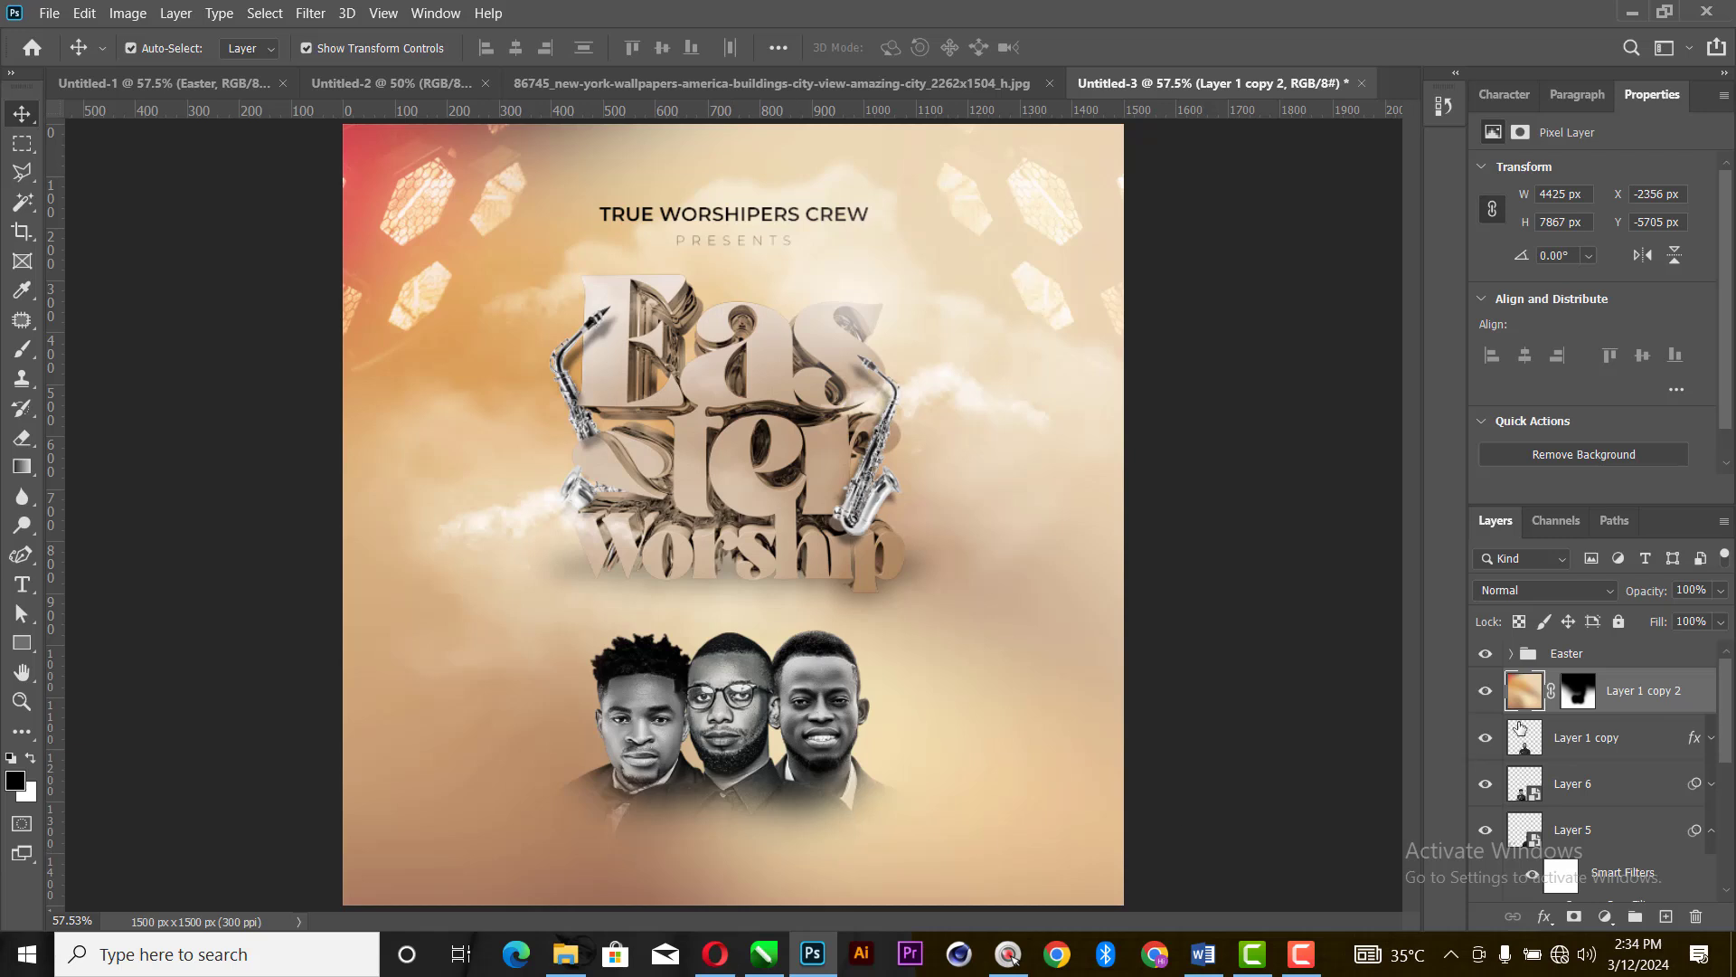
left_click(1579, 693)
key("b")
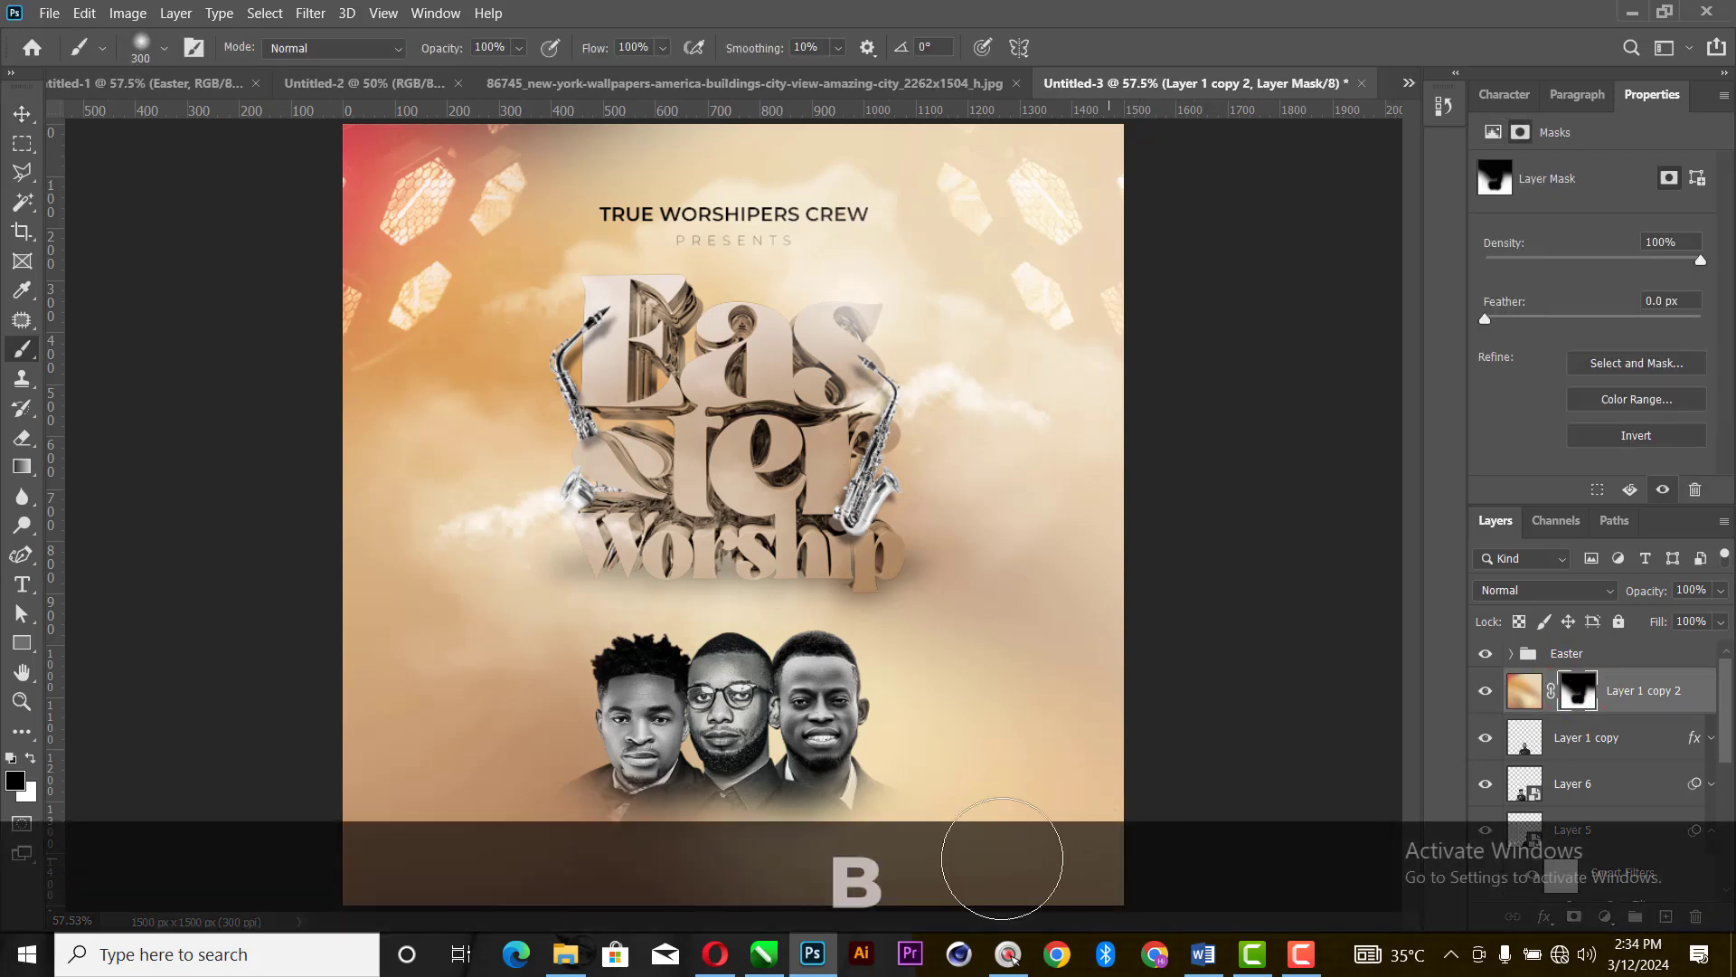
mouse_move(746, 792)
left_mouse_down()
mouse_move(659, 774)
mouse_move(709, 758)
mouse_move(786, 777)
mouse_move(807, 726)
mouse_move(794, 678)
left_mouse_up()
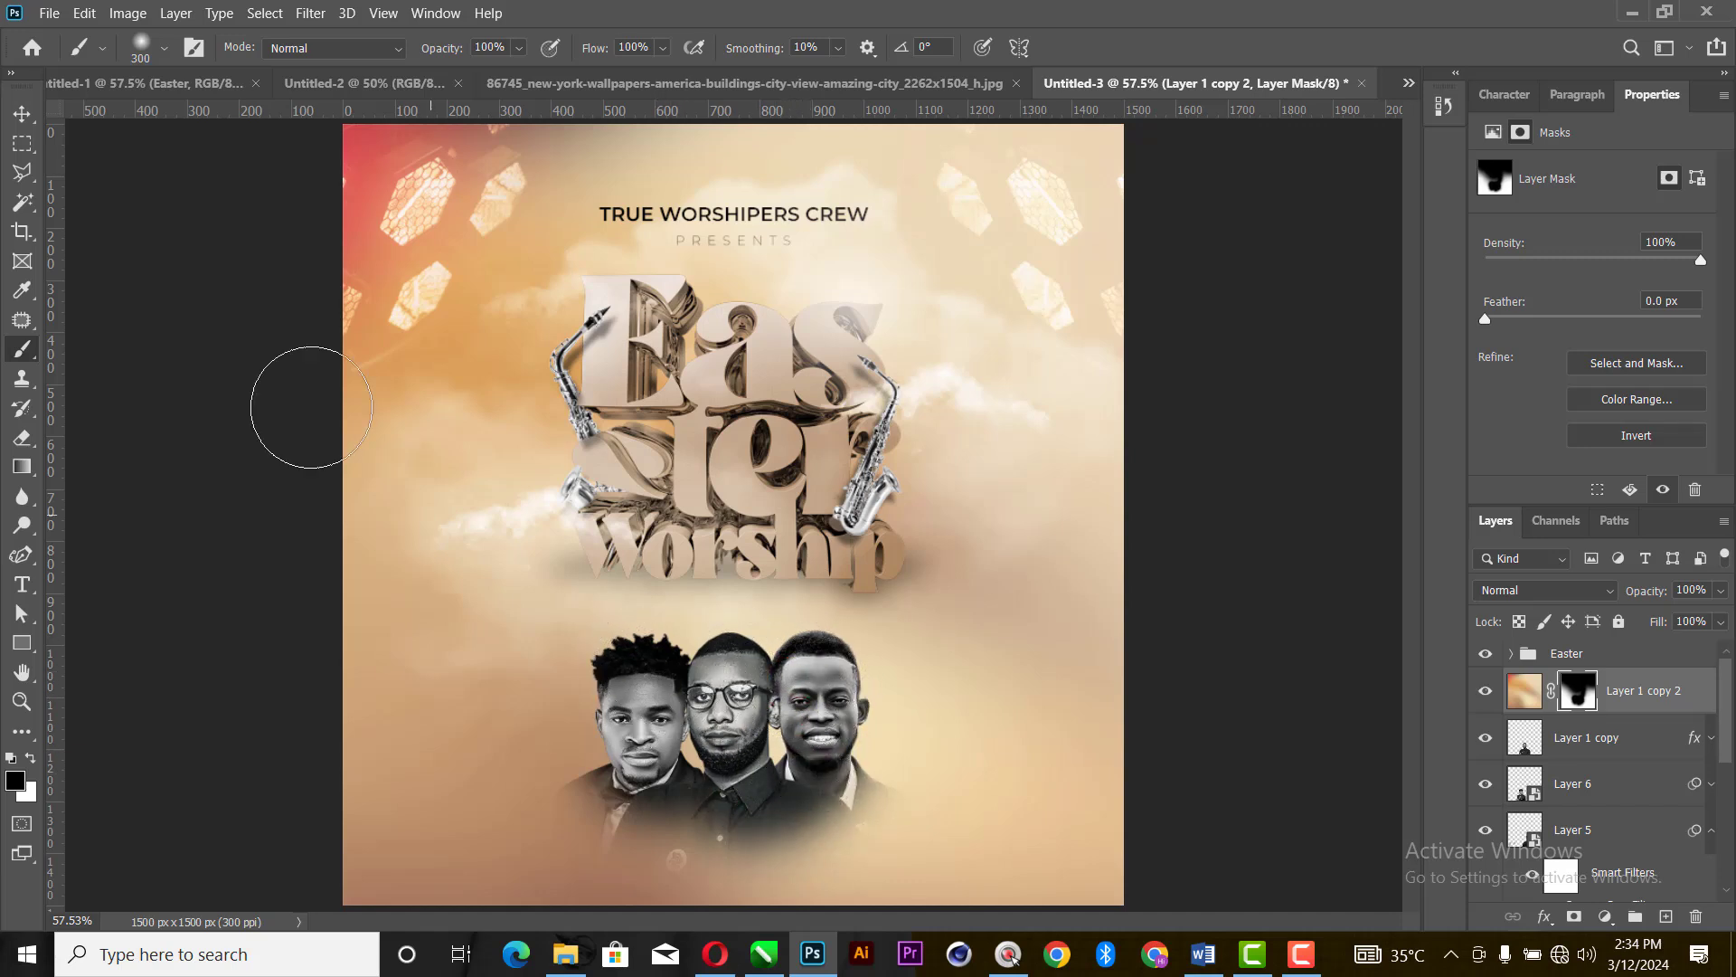
left_click(22, 112)
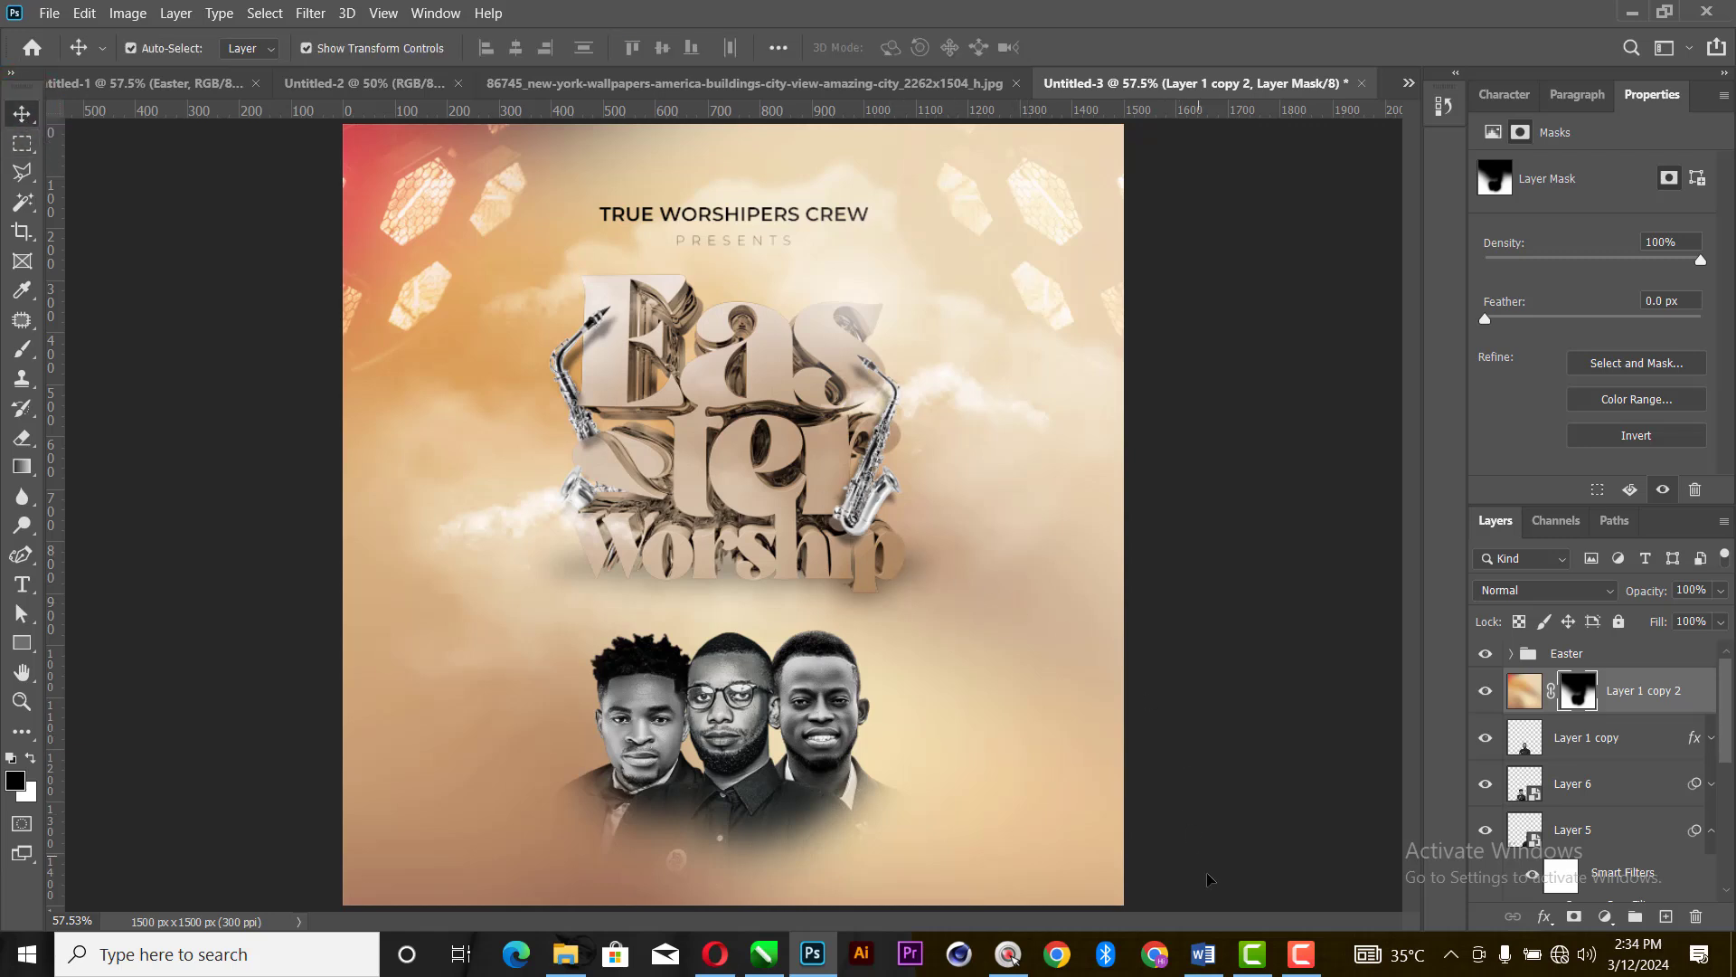
- Switch to the Word document and copy the date line "24th, mar. 2024"
mouse_move(1252, 958)
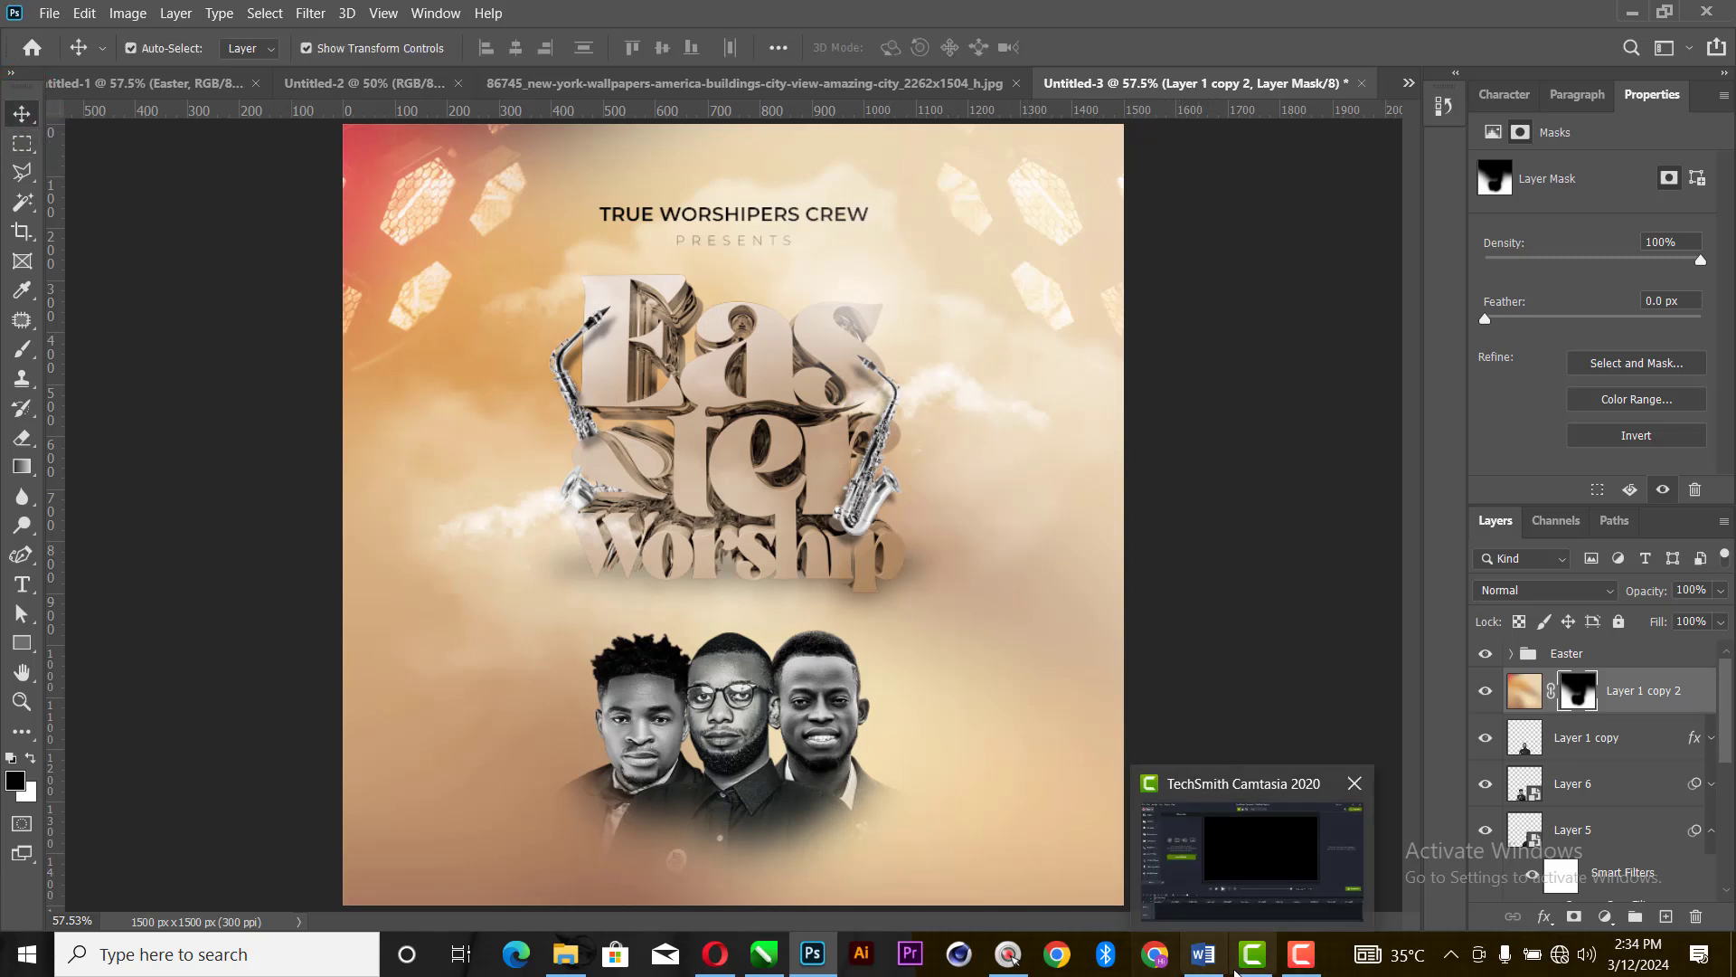
left_click(1202, 954)
left_click_drag(659, 515, 426, 508)
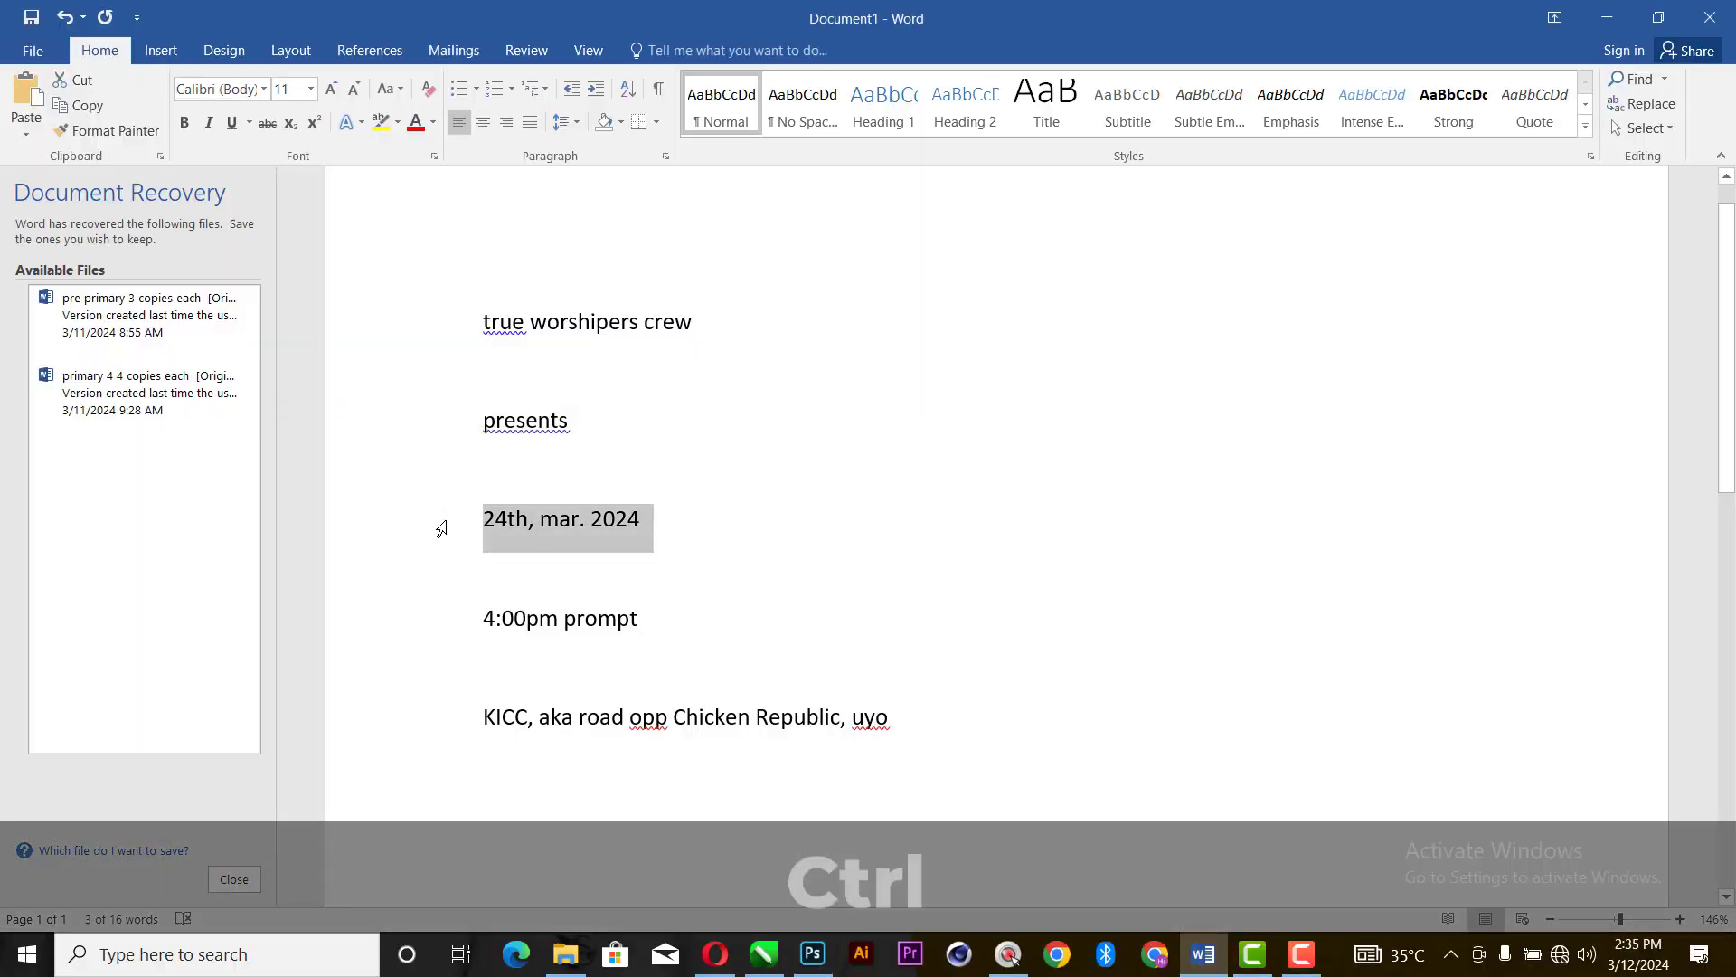
key("ctrl+c")
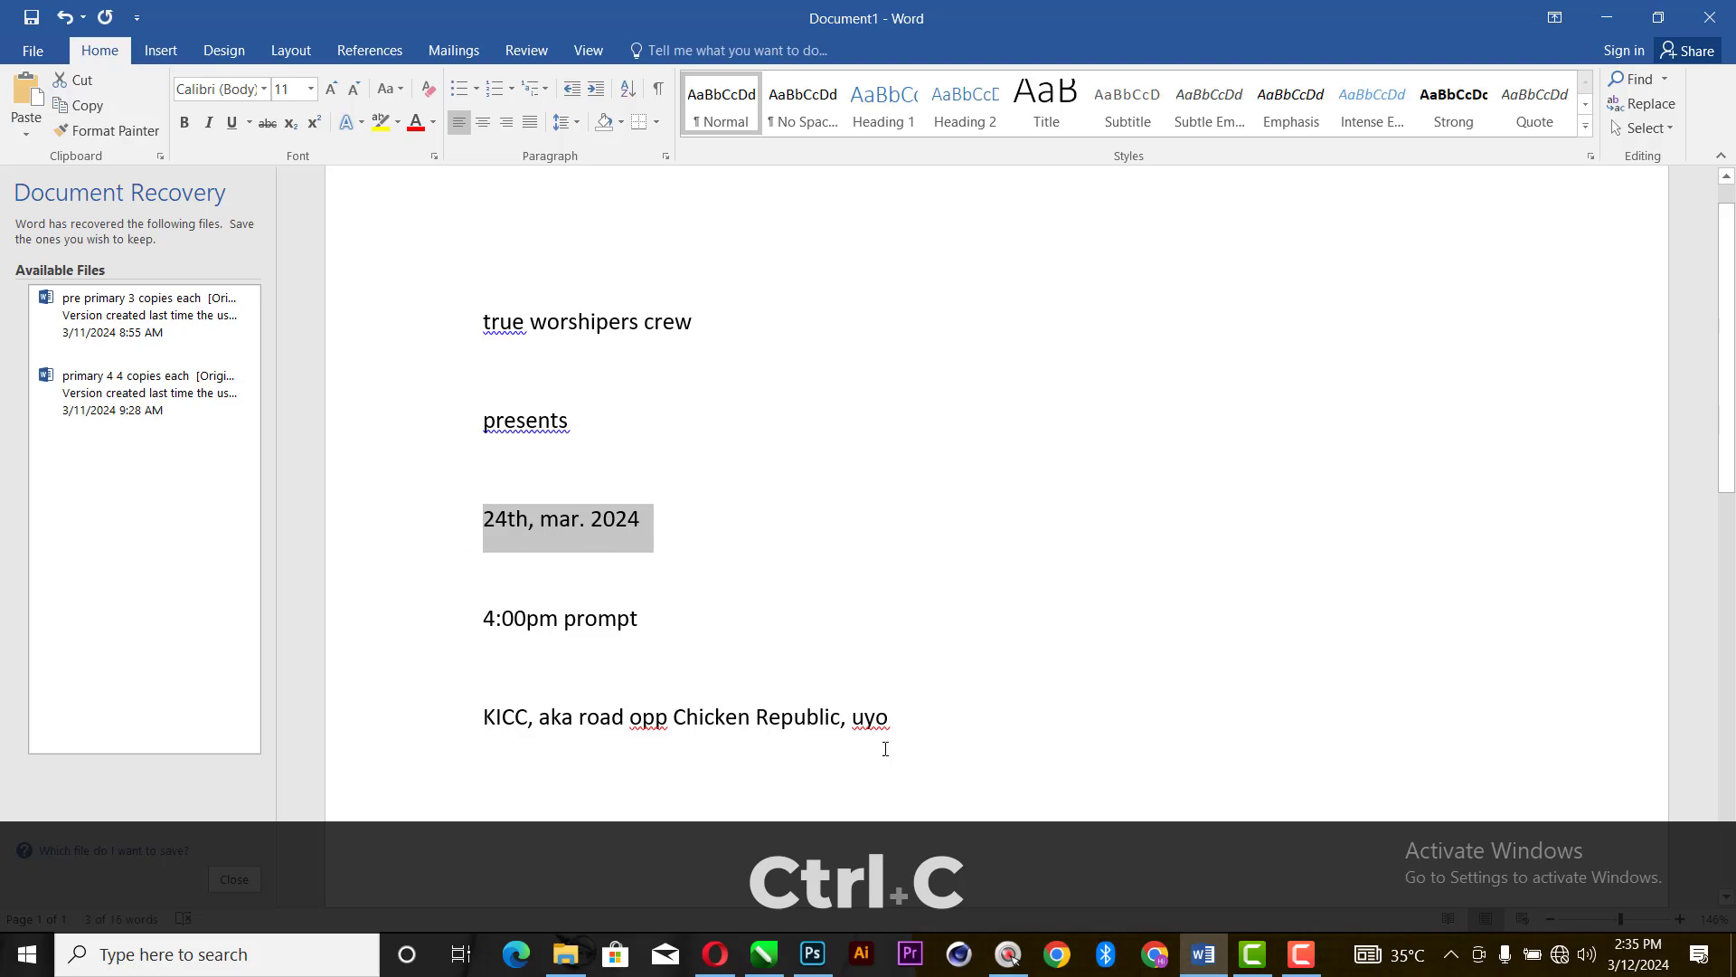
- Return to Photoshop and paste the copied date as a new text layer over the smiling man's face
left_click(812, 954)
left_click(18, 589)
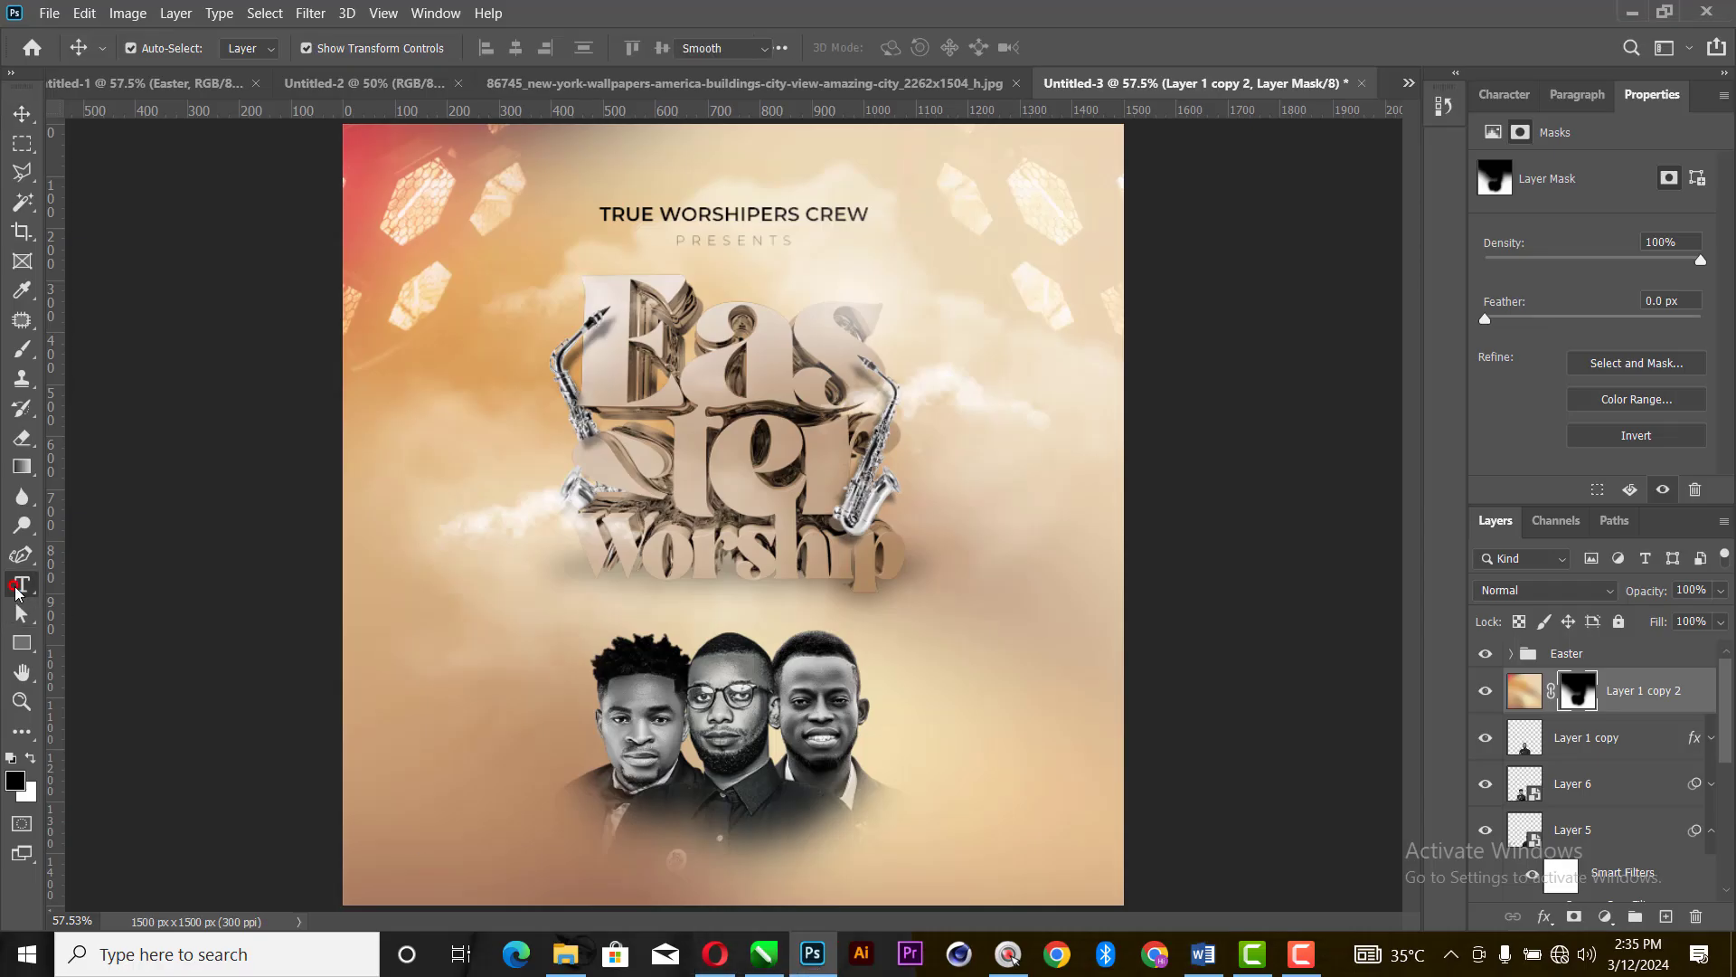
left_click(899, 687)
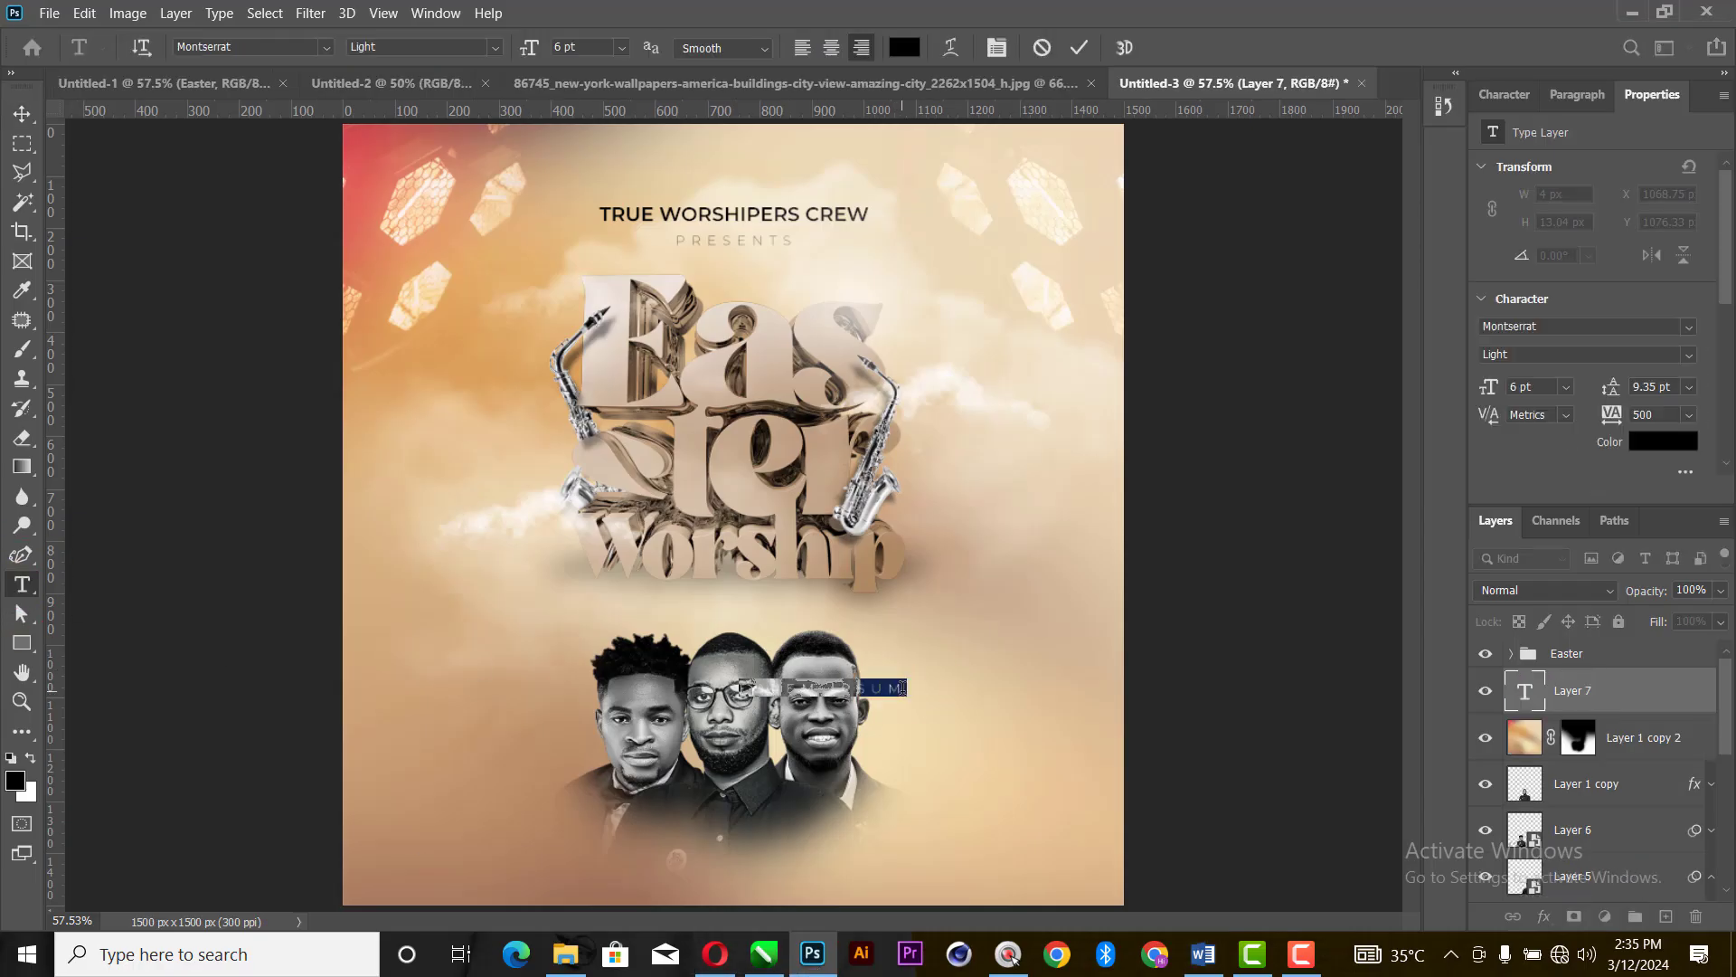
key("ctrl+v")
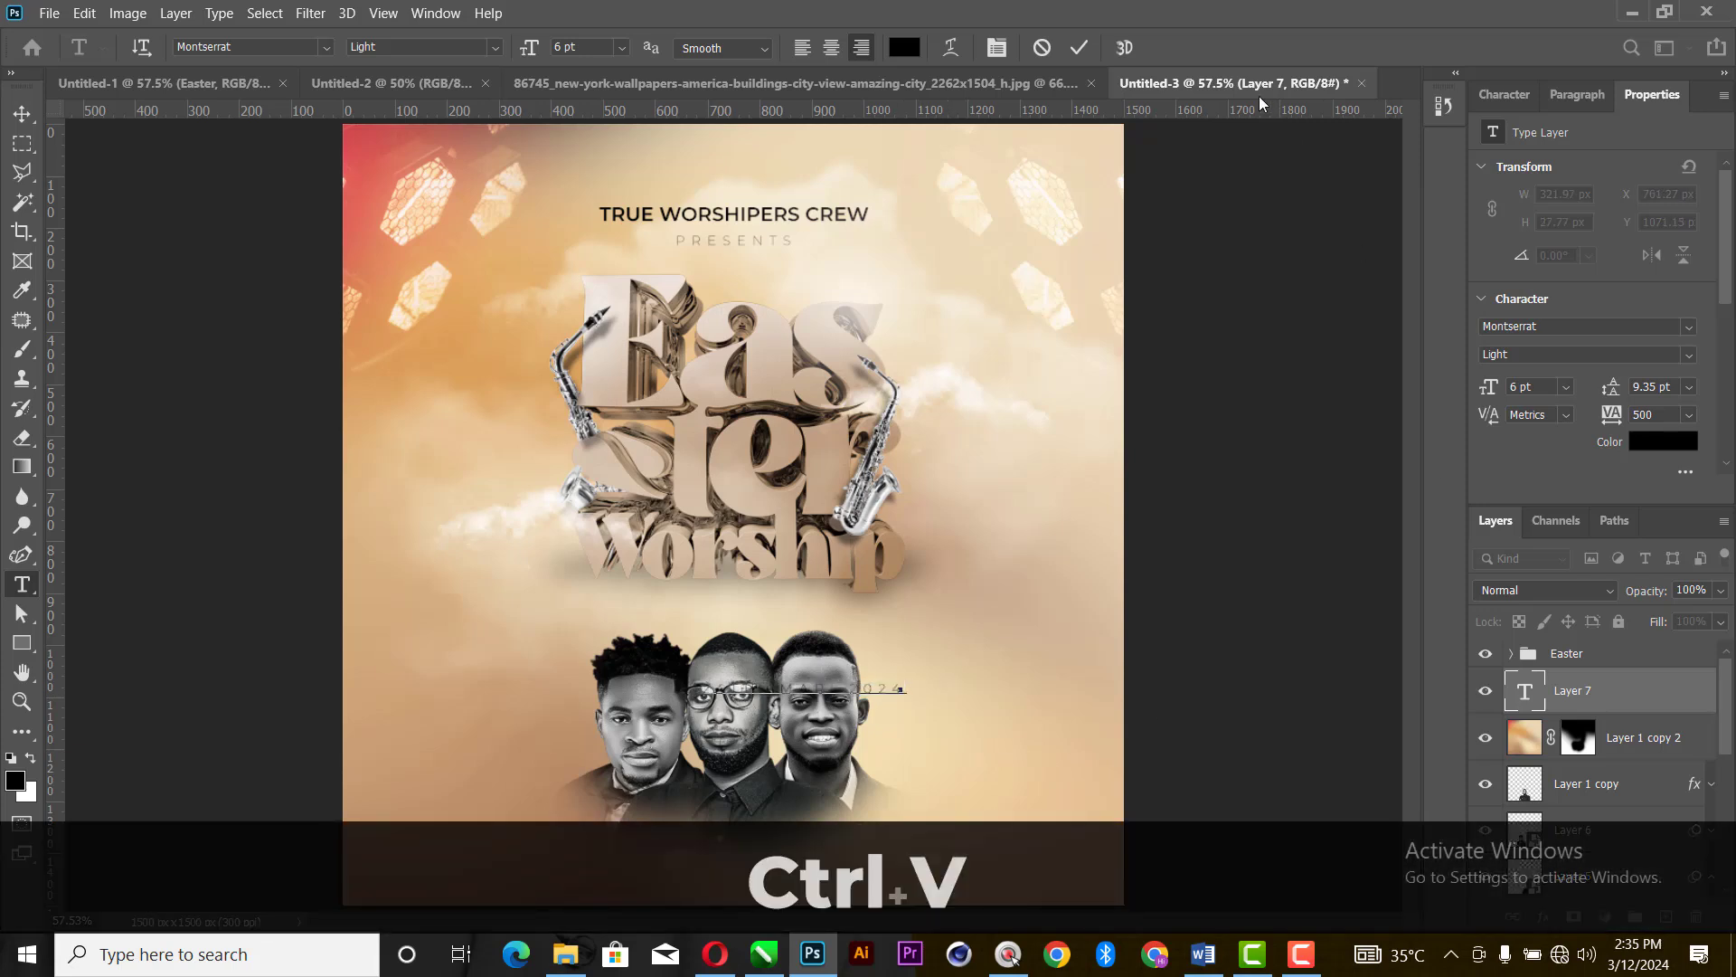
left_click(1081, 47)
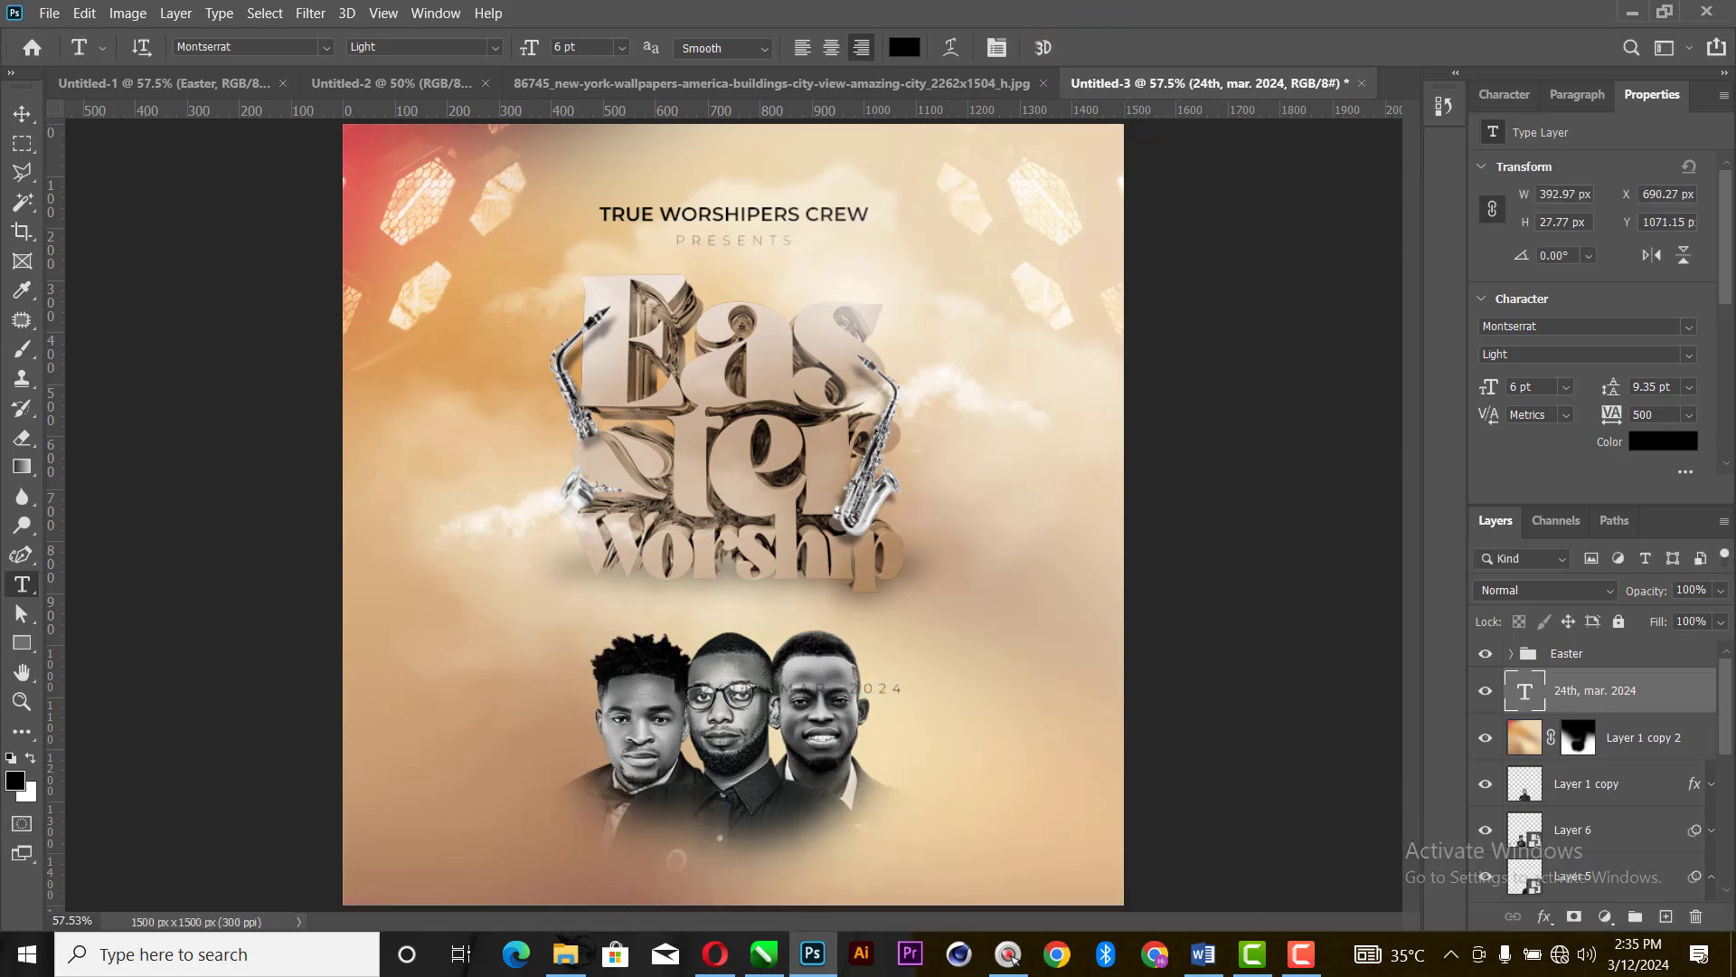
- Set the date text to Montserrat SemiBold at 9 pt
left_click(1688, 354)
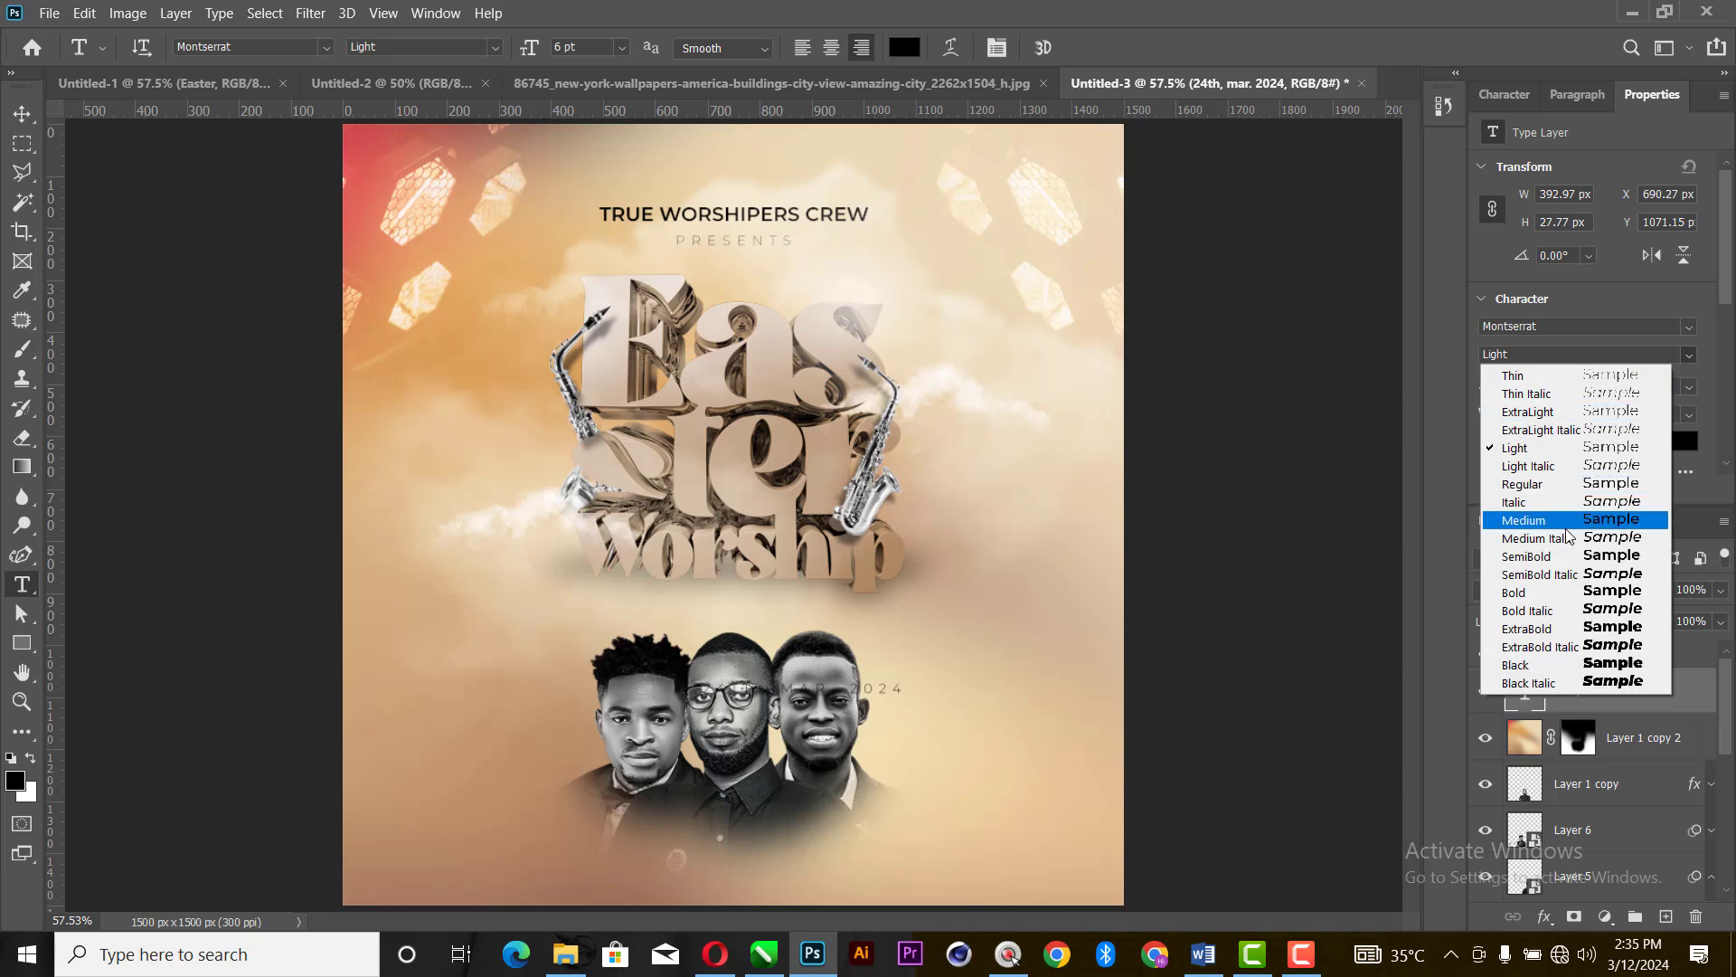
left_click(1567, 558)
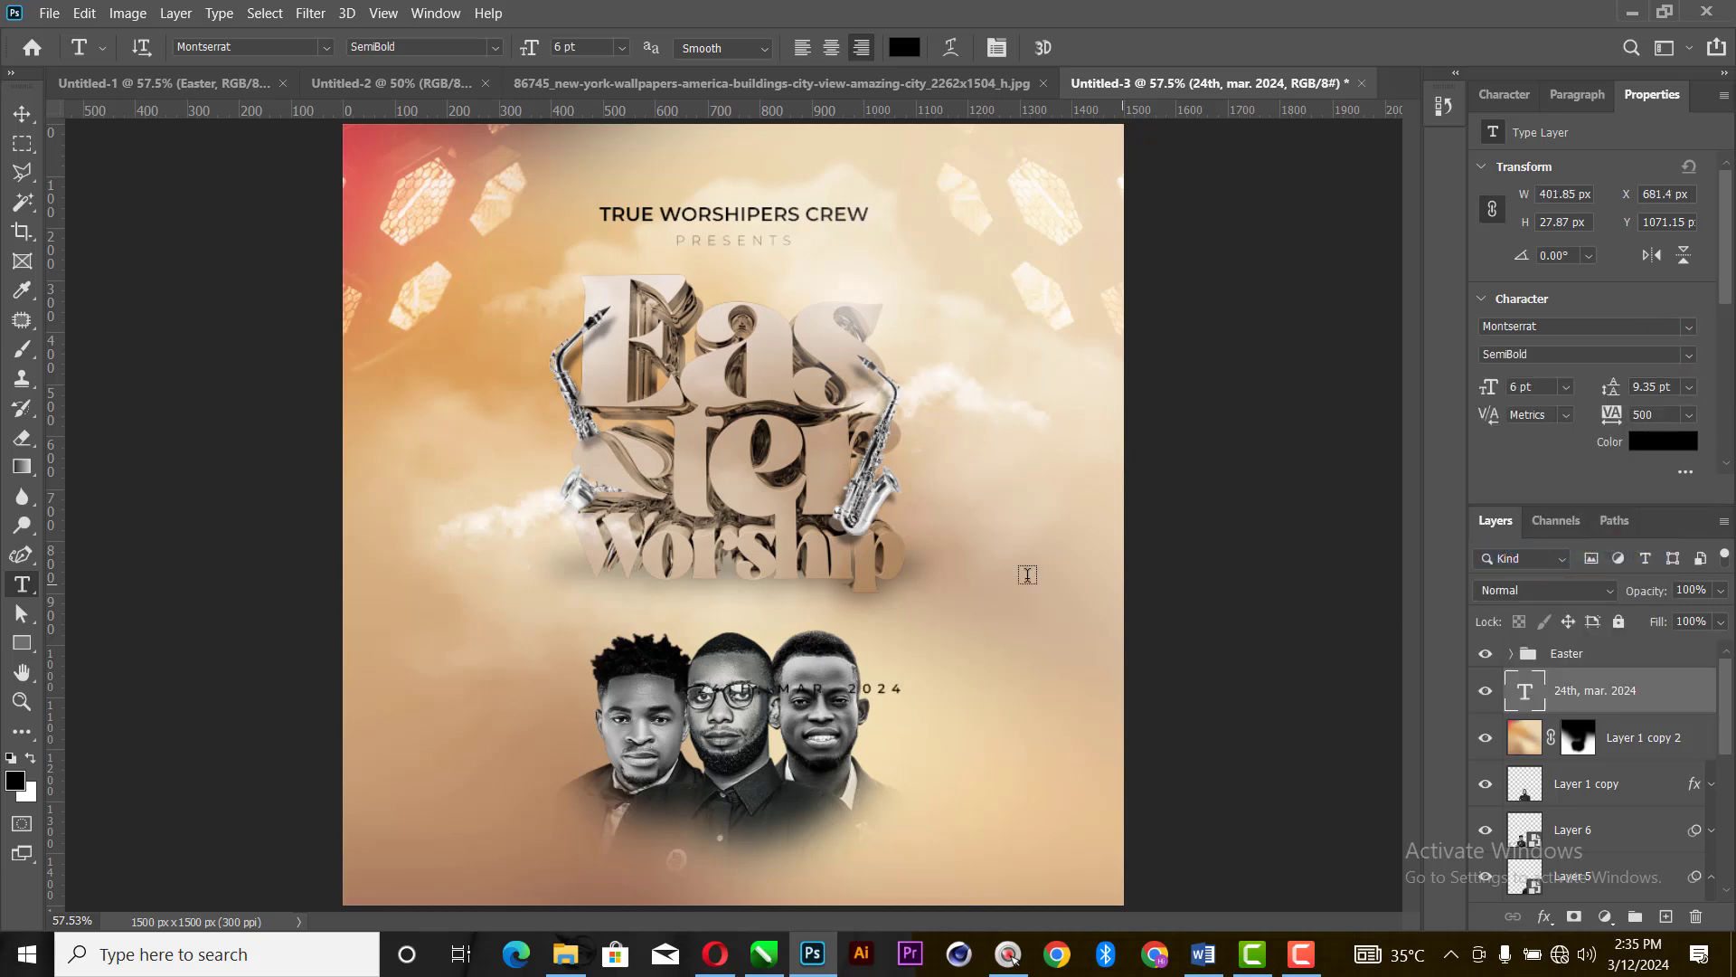
left_click(18, 115)
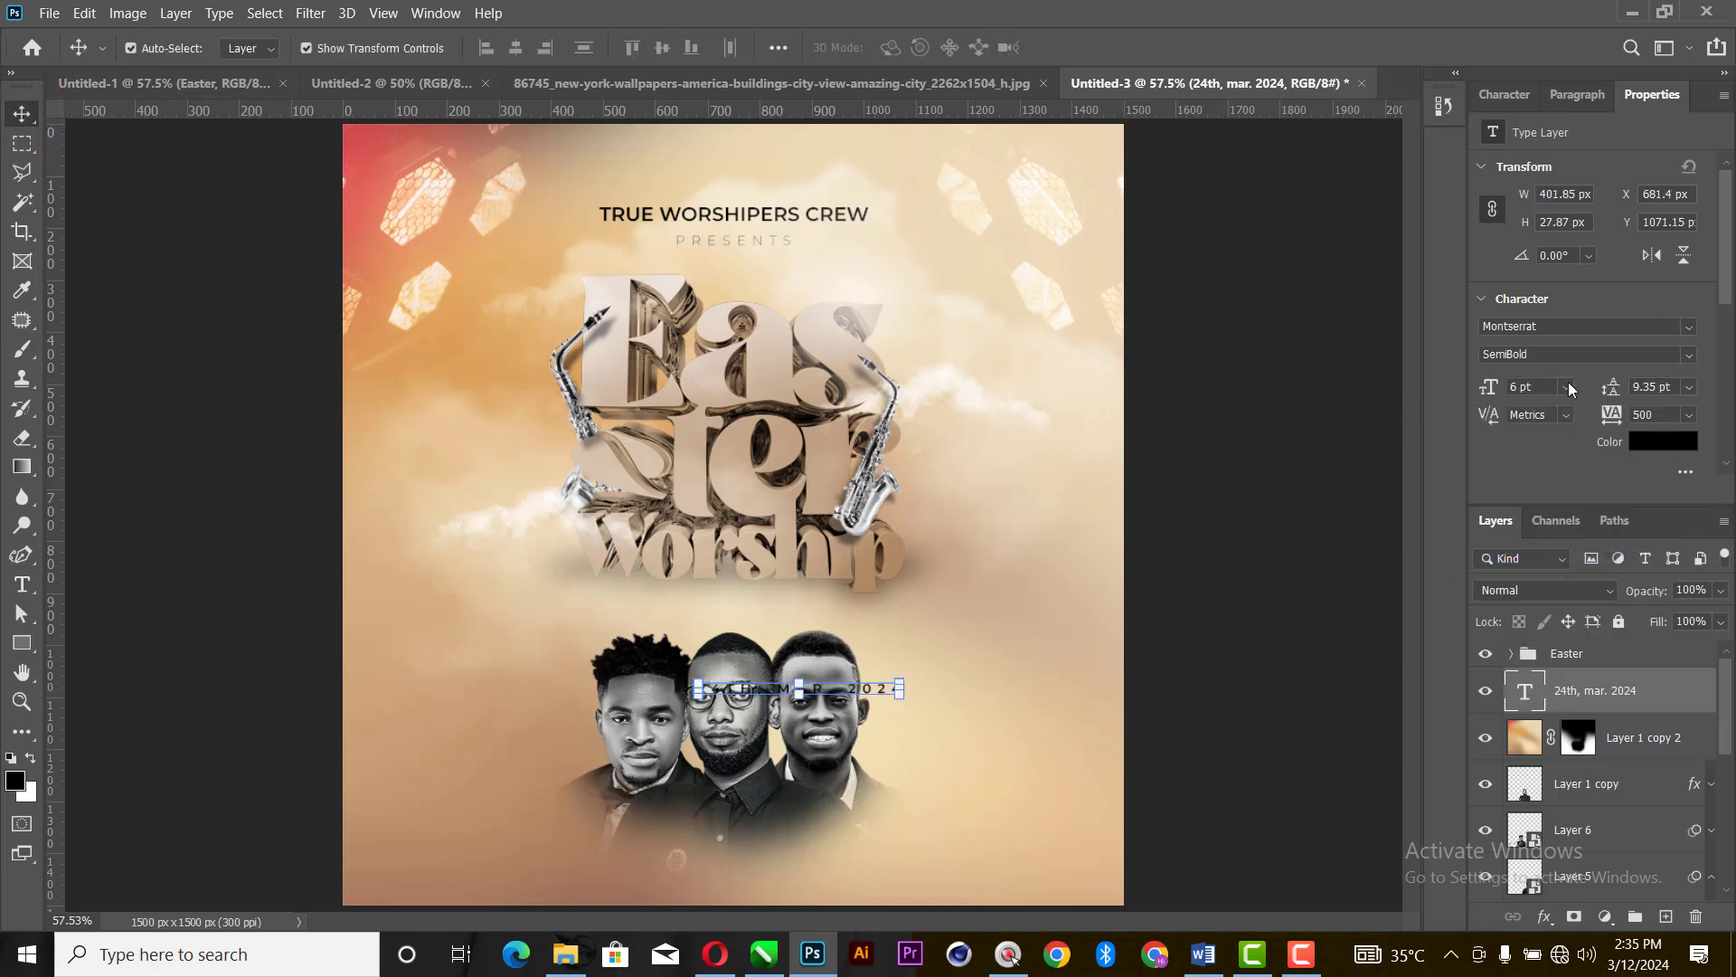
left_click(1568, 386)
left_click(1538, 474)
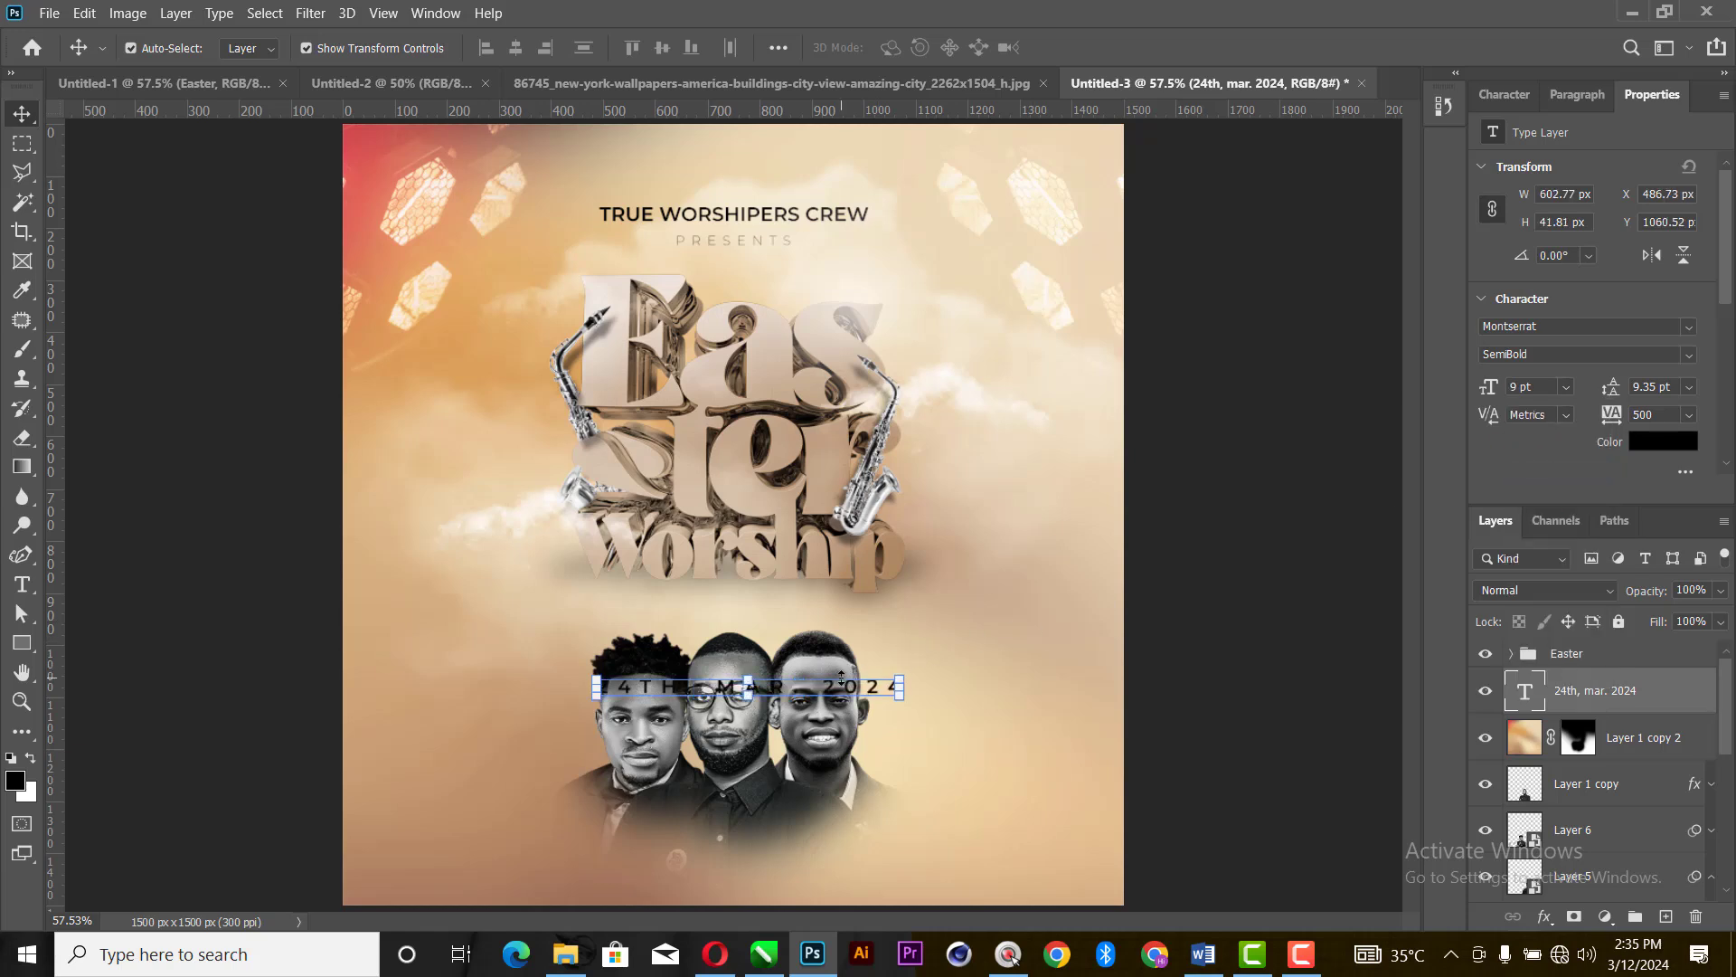
- Move the date text toward the canvas's right edge, beside the three men, and set its tracking to 0
left_click_drag(831, 691, 1023, 694)
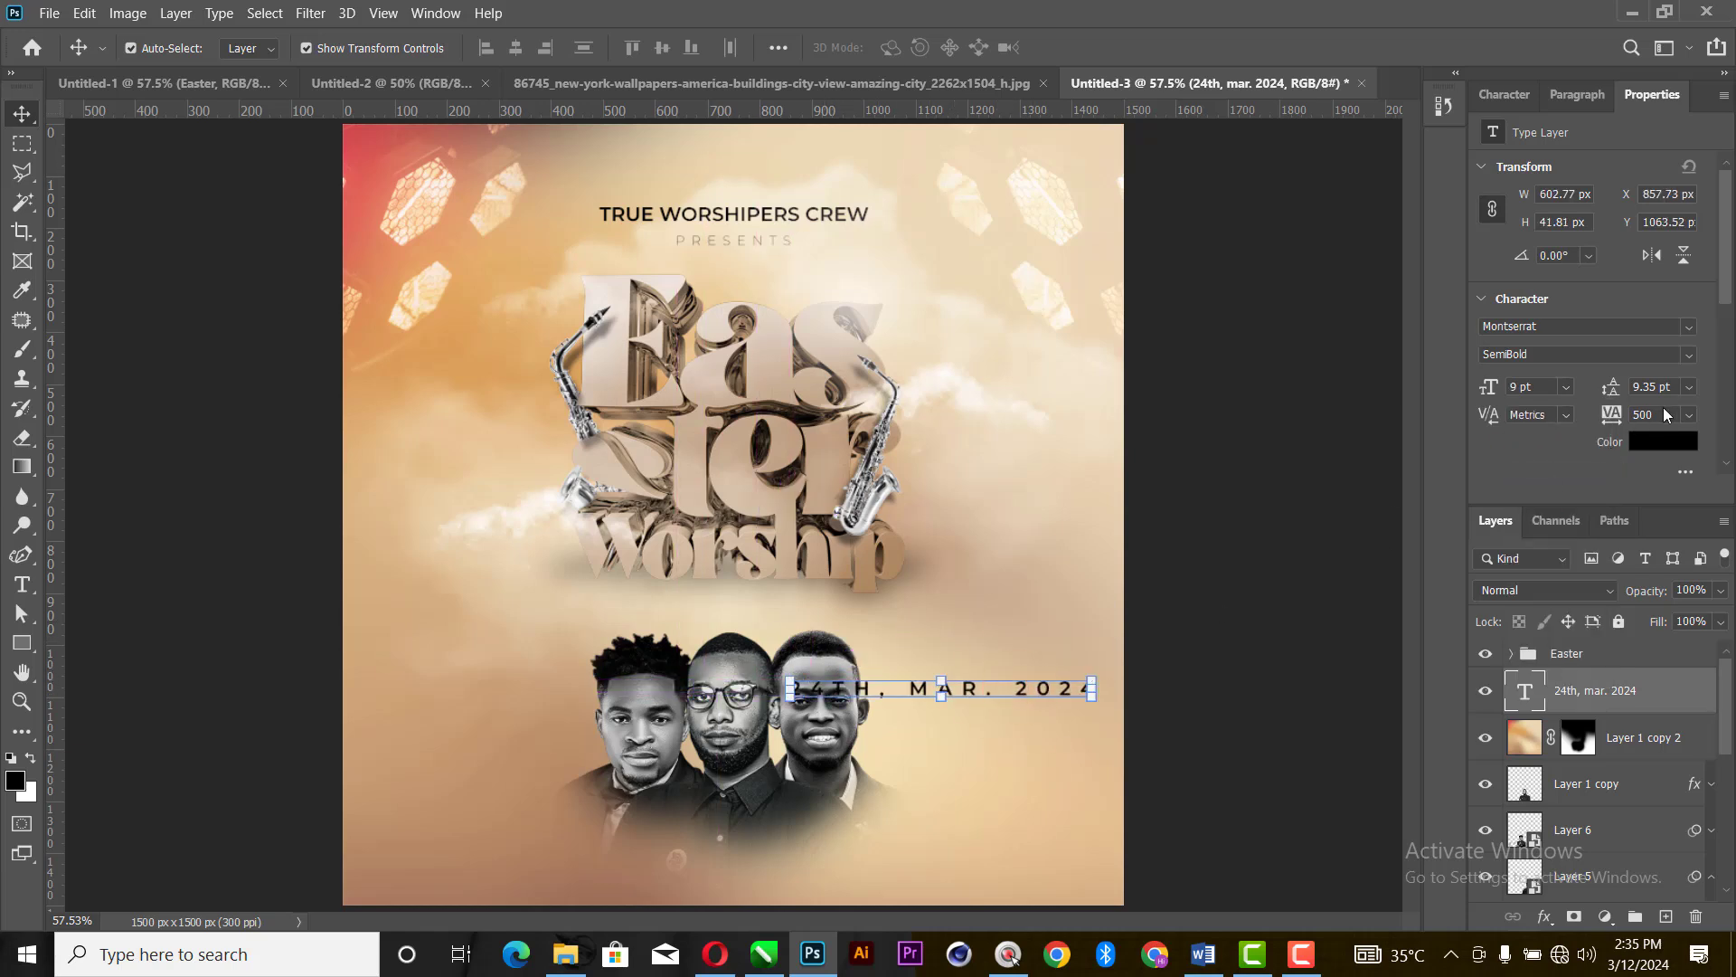
left_click(1689, 416)
left_click(1664, 551)
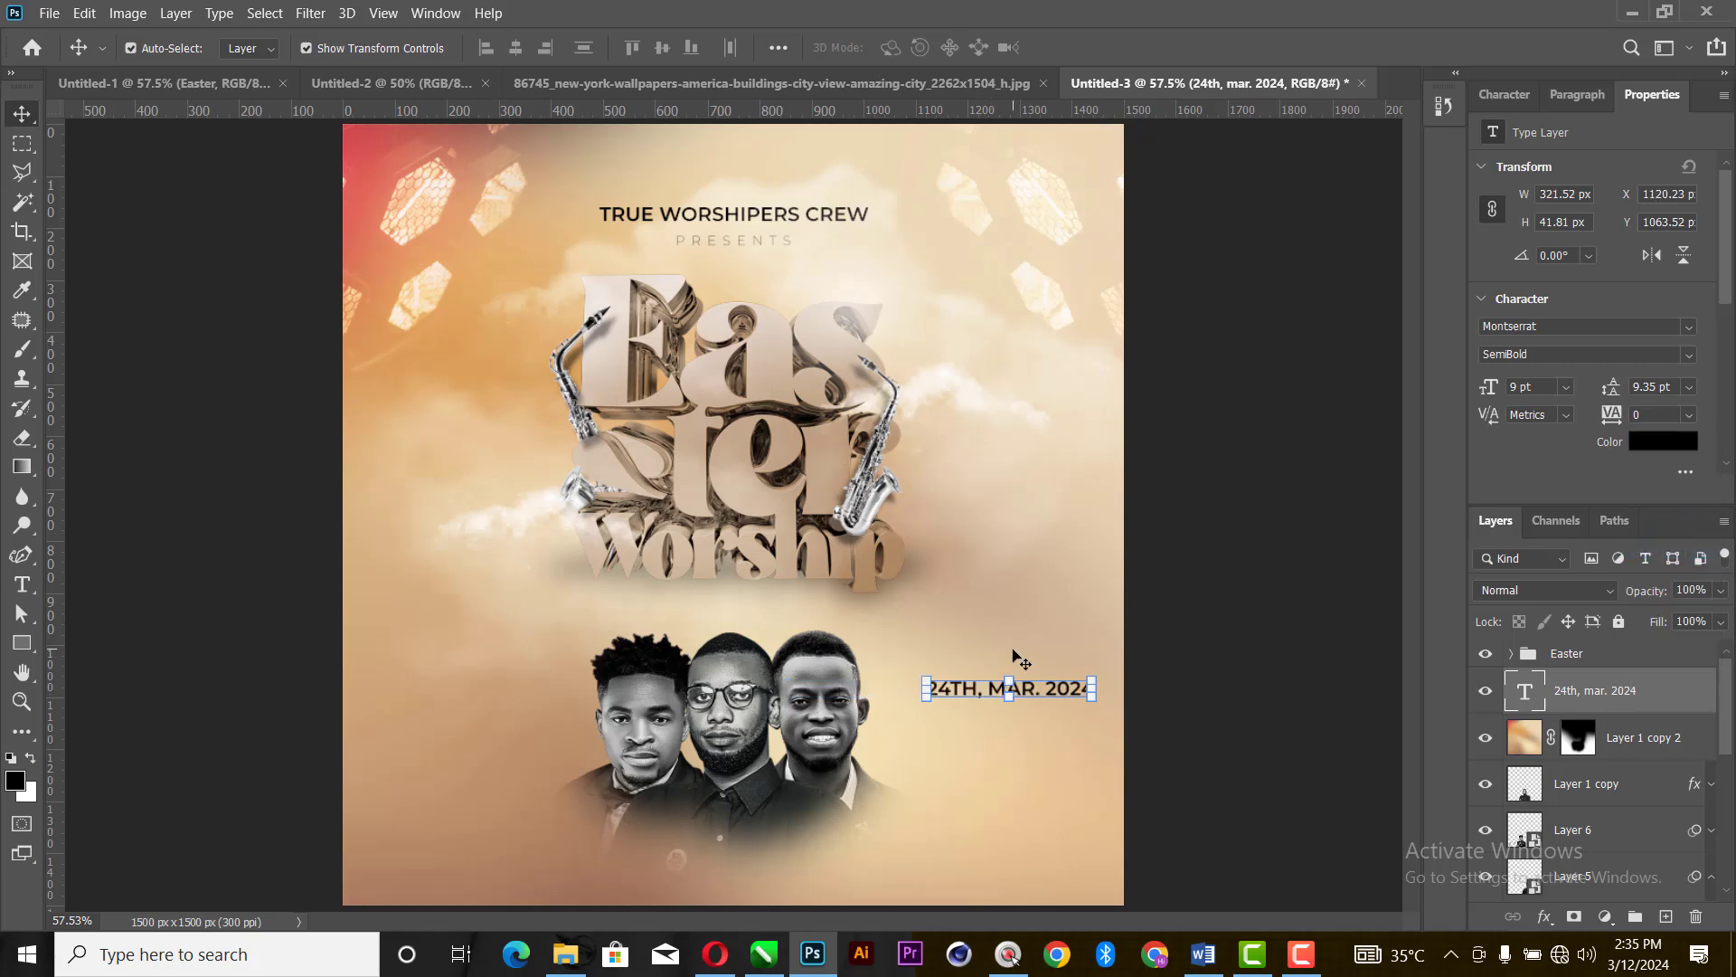
- Break the date text into three lines: "24th,", "mar." and "2024"
key("t")
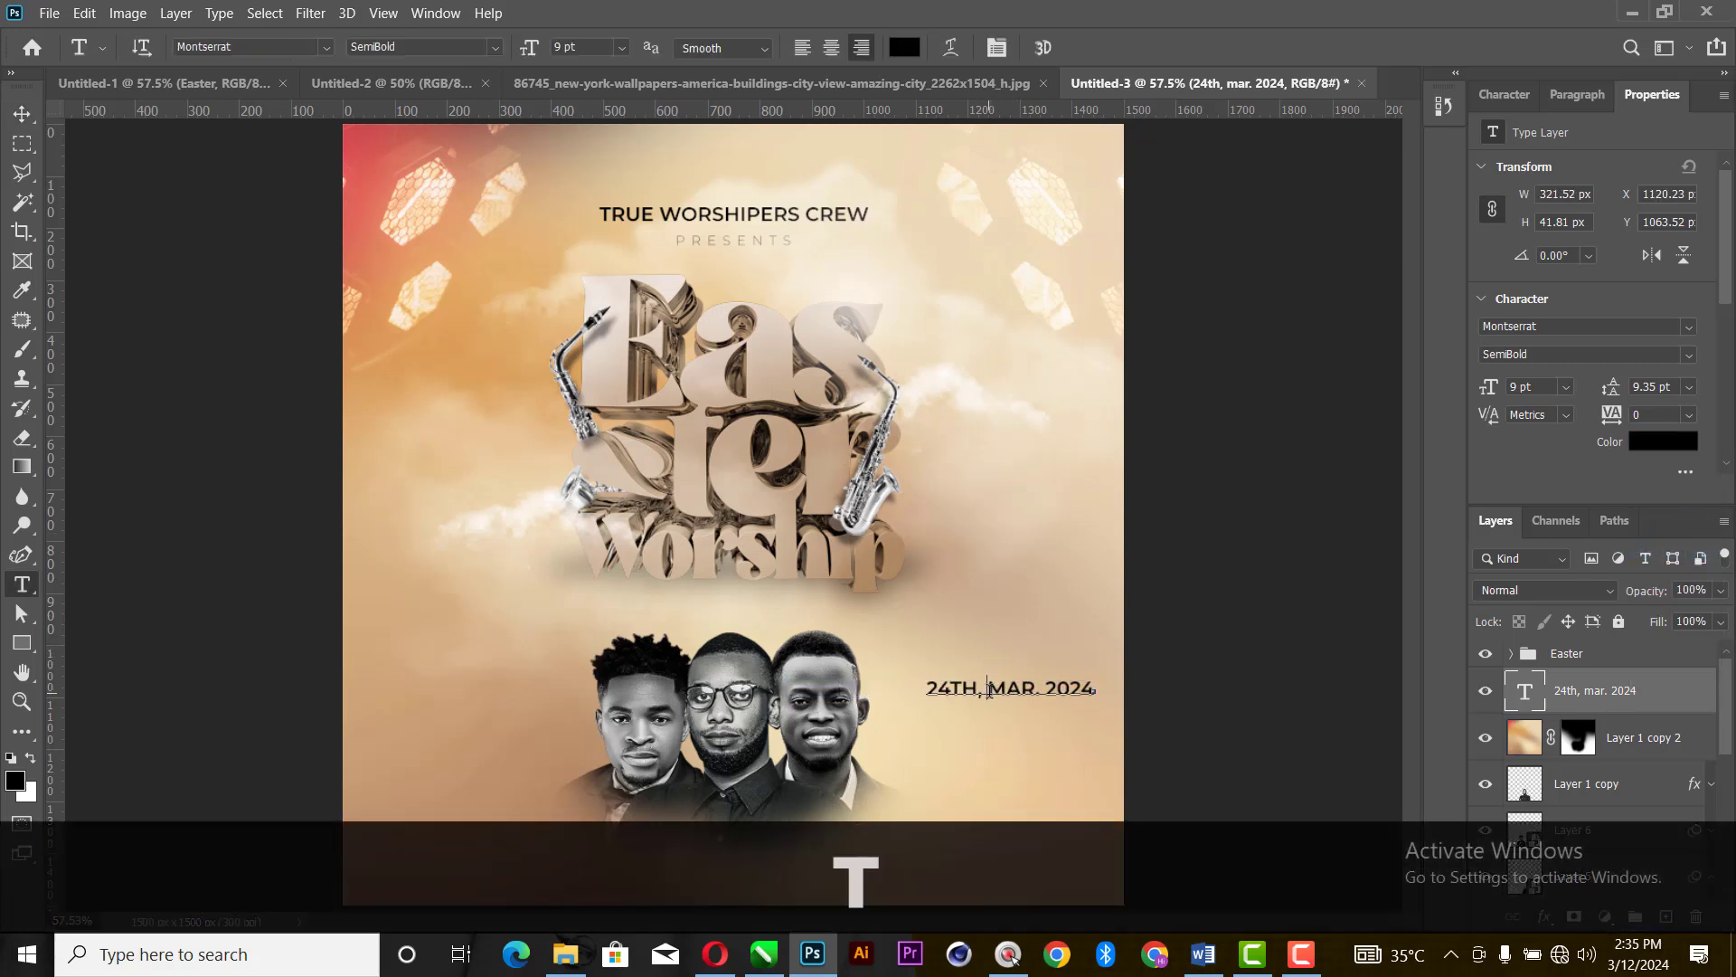
left_click(989, 690)
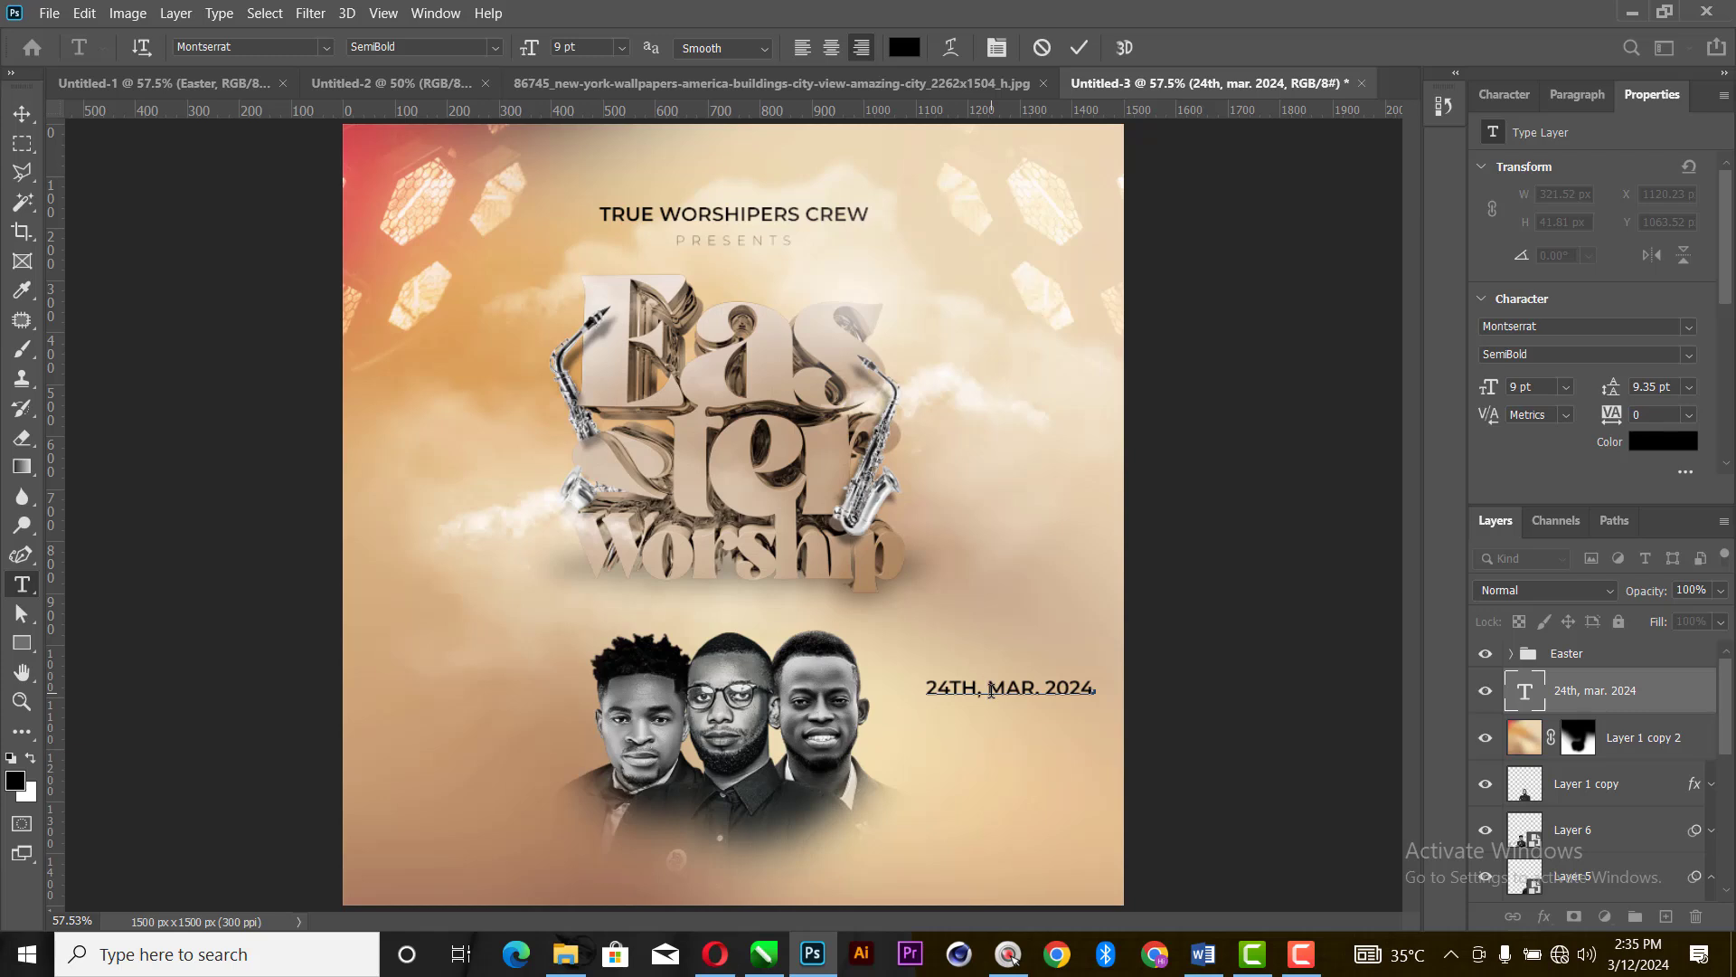
key("BackSpace")
key("Return")
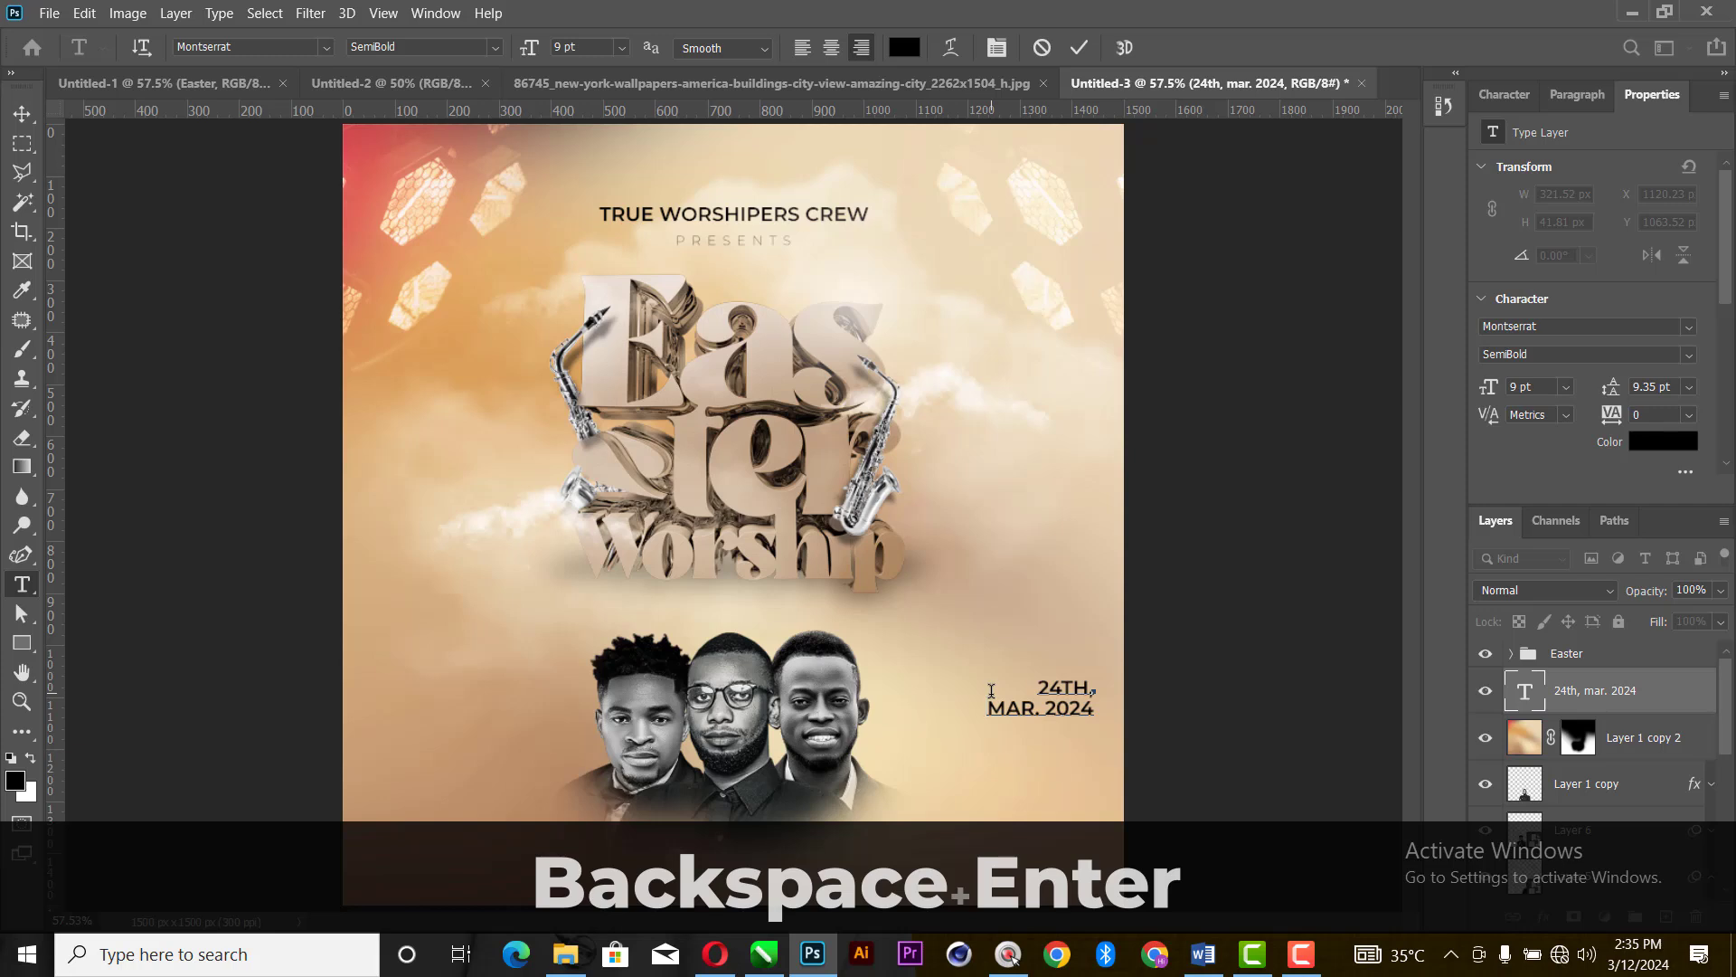
left_click(1044, 708)
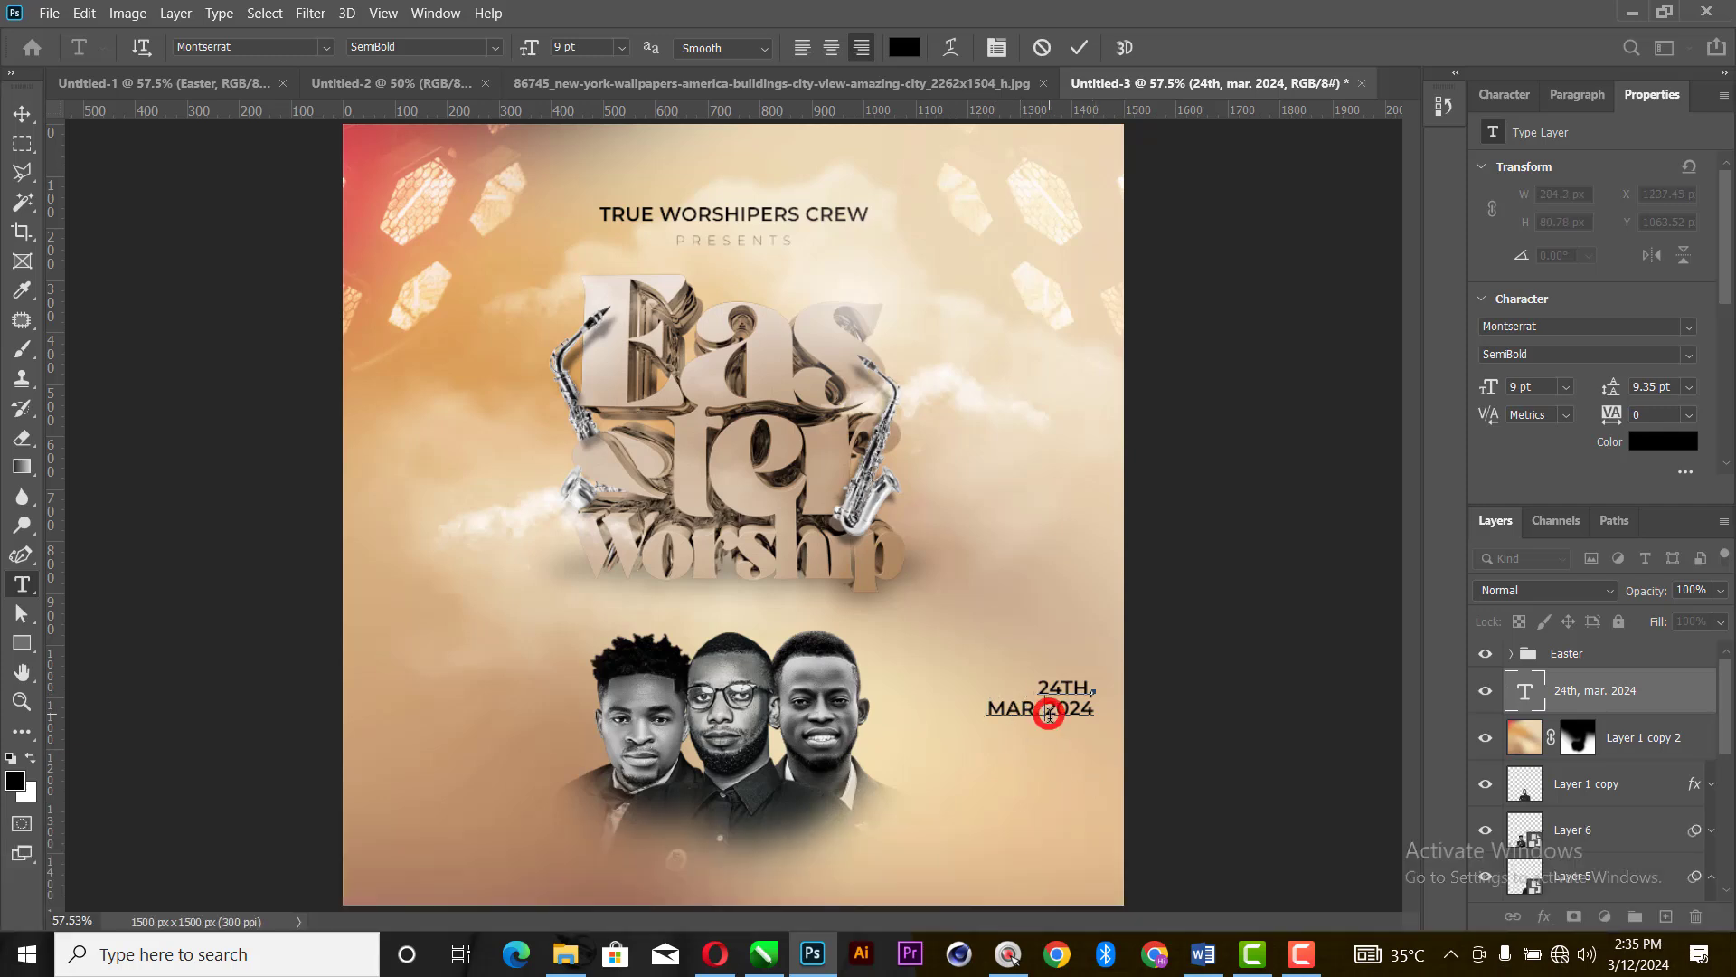
key("BackSpace")
key("Return")
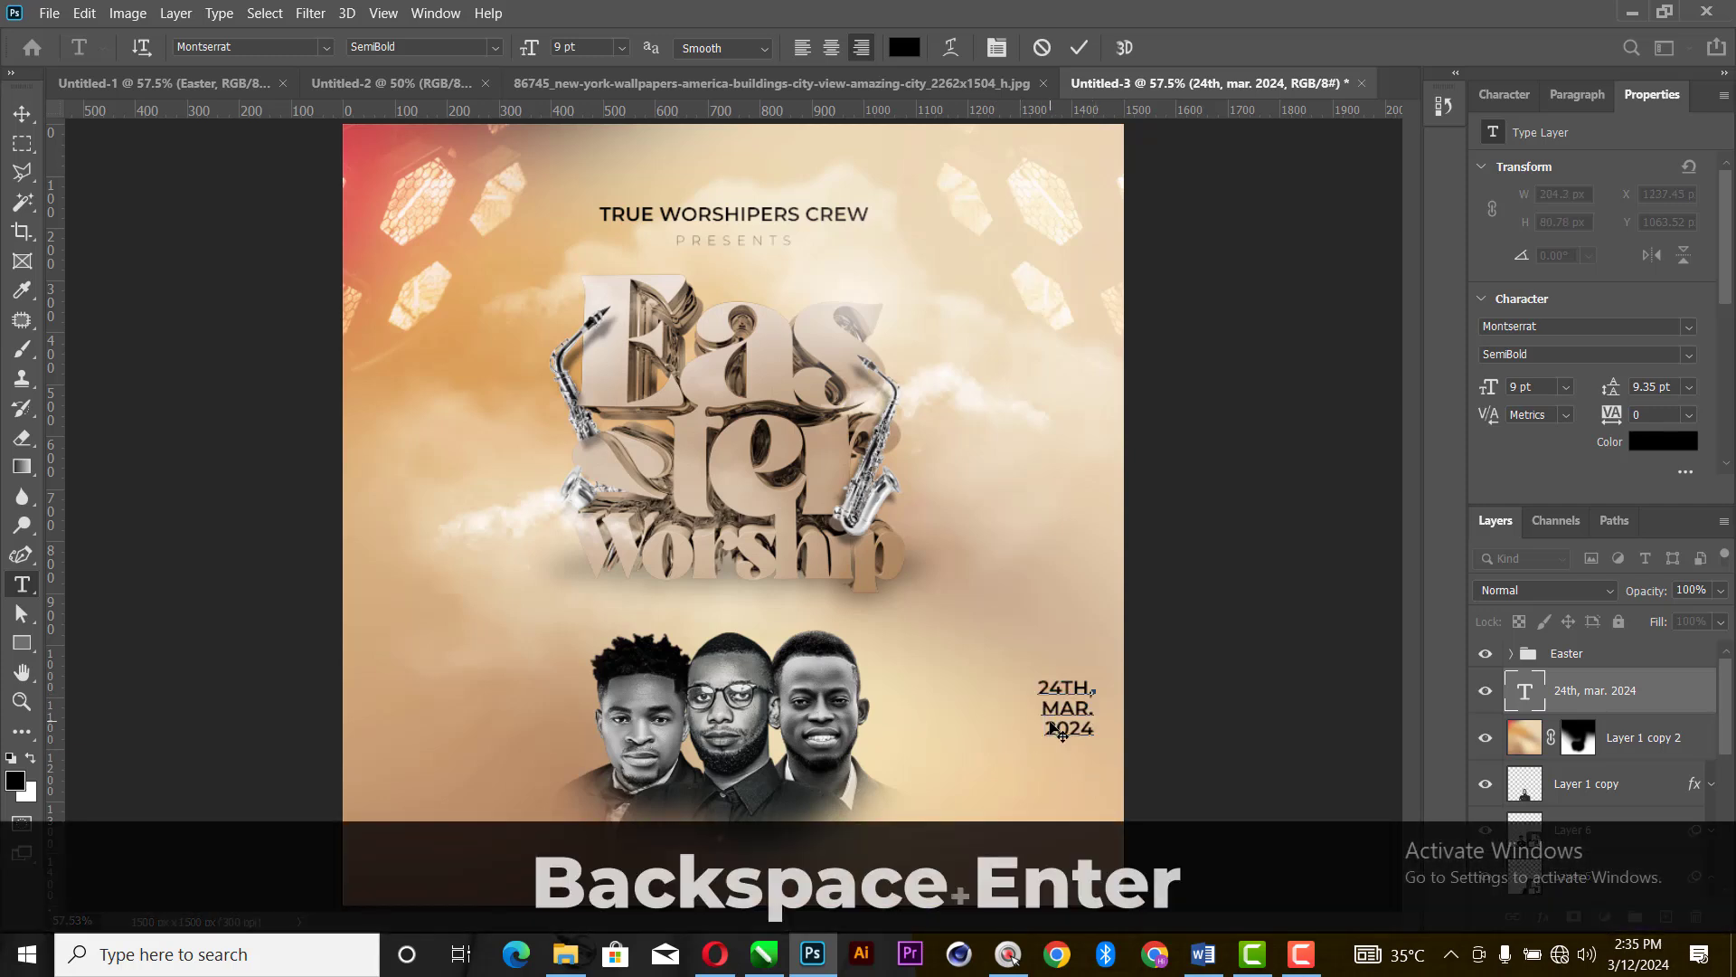
- Left-align all three lines of the date text
key("ctrl")
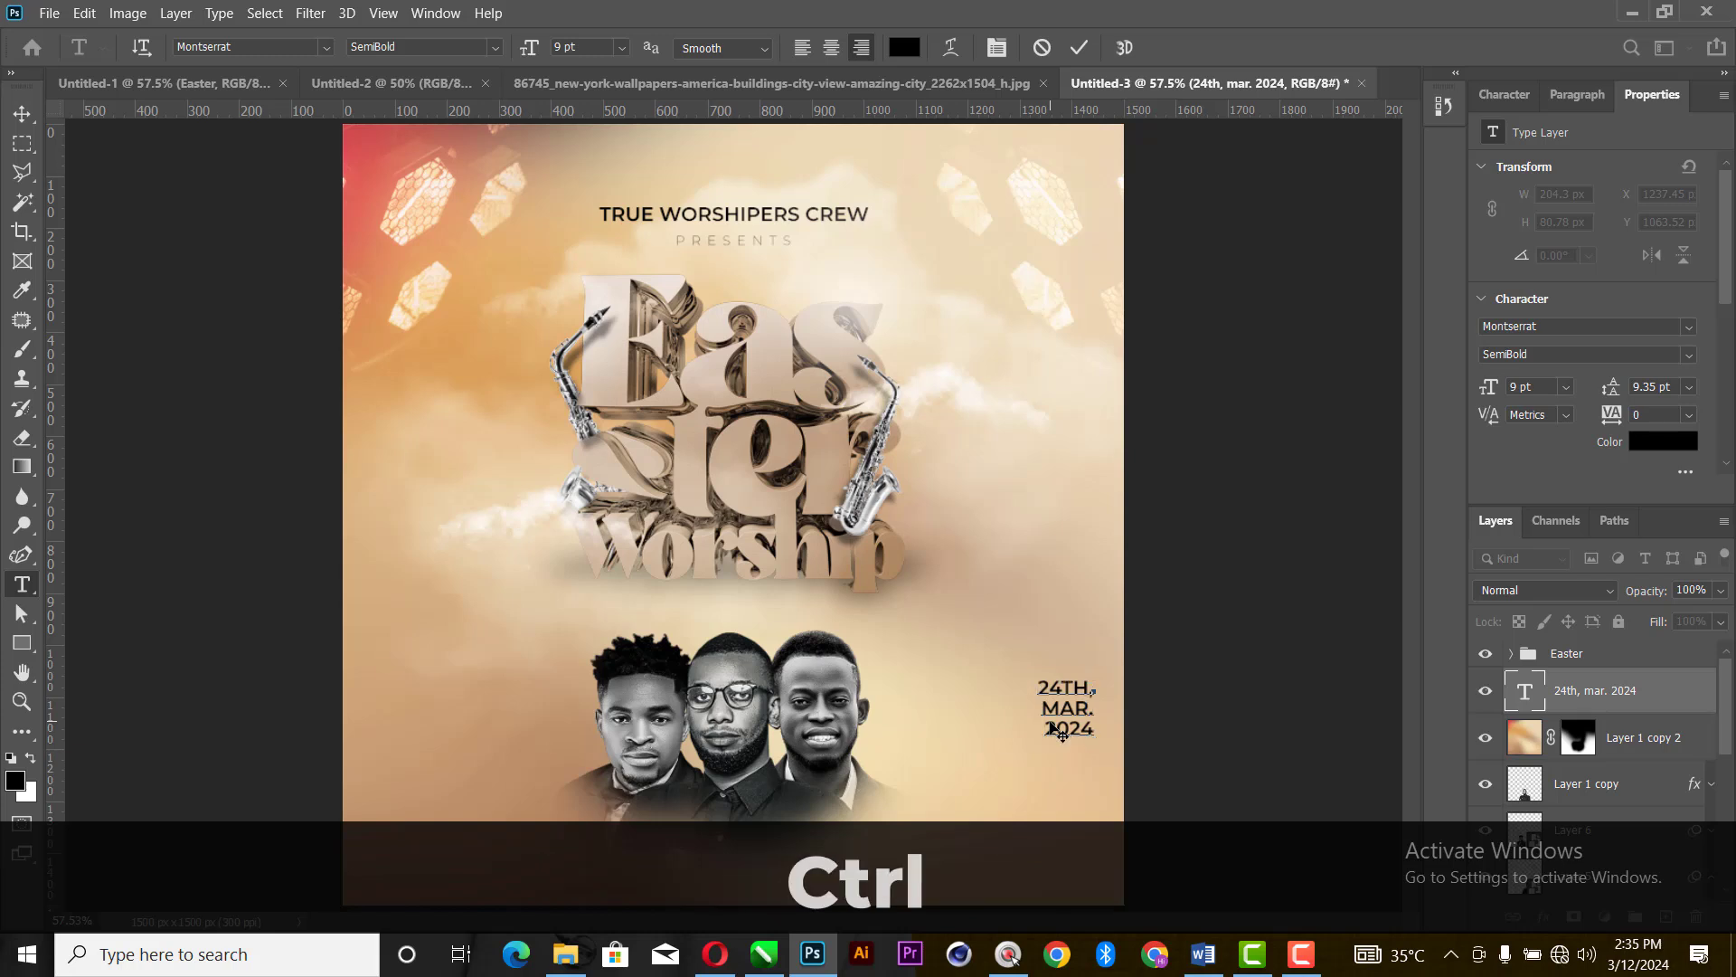
key("ctrl+a")
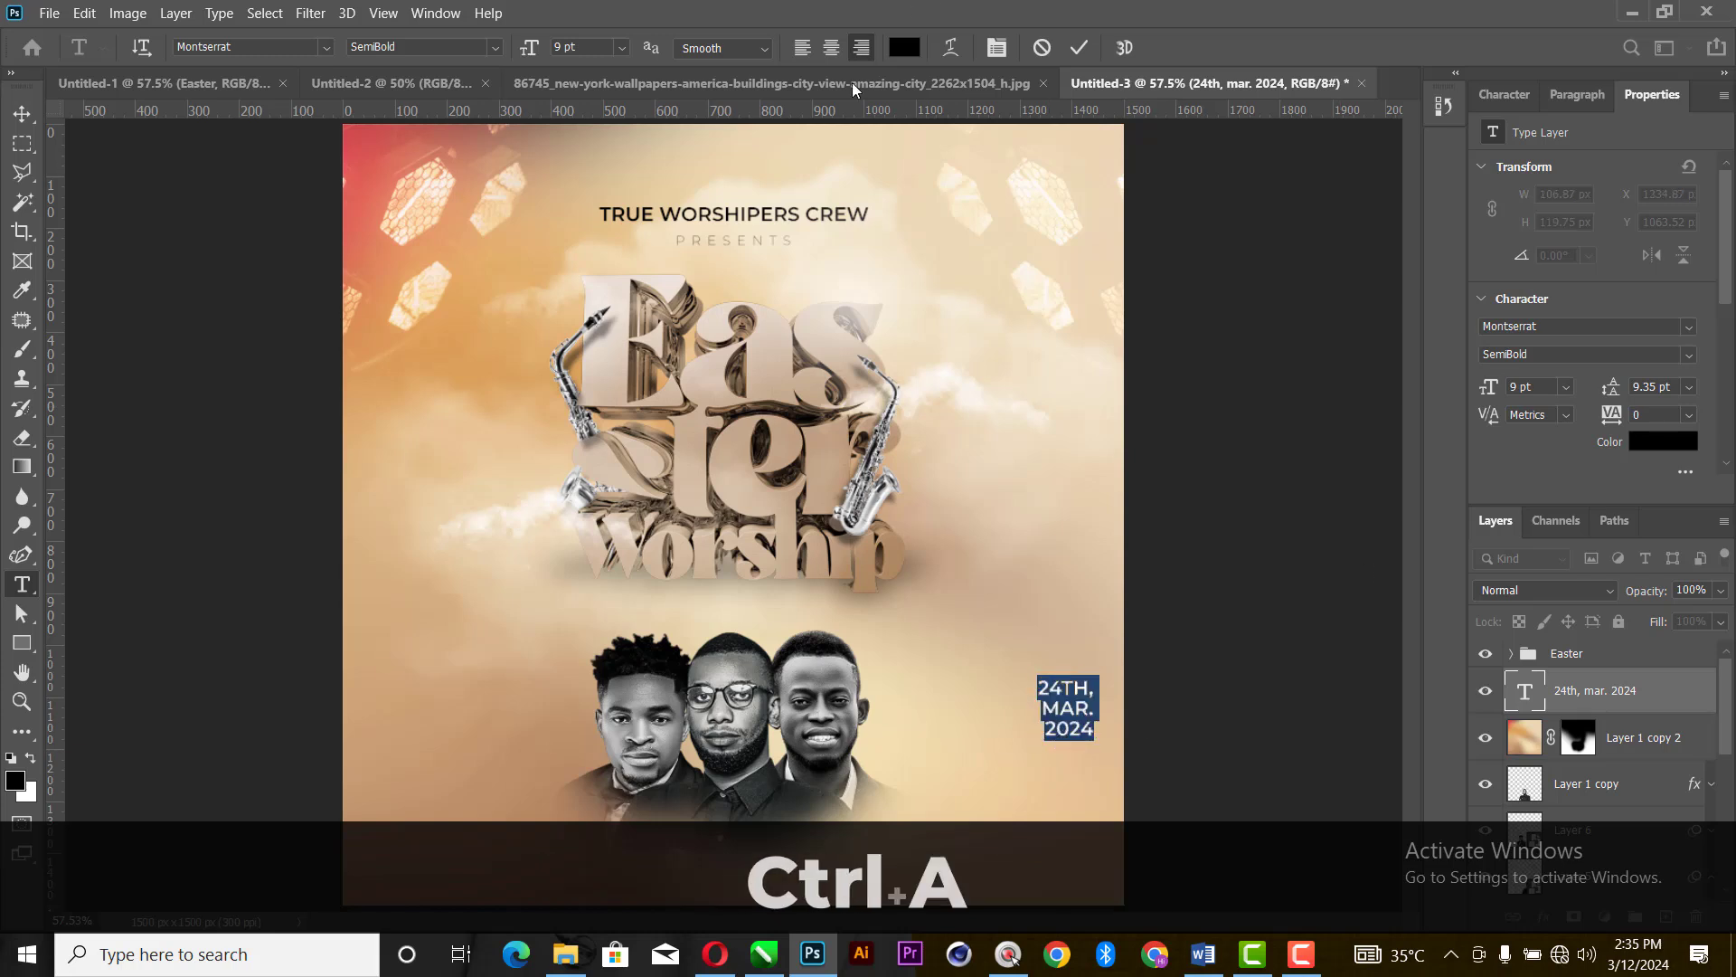
left_click(804, 54)
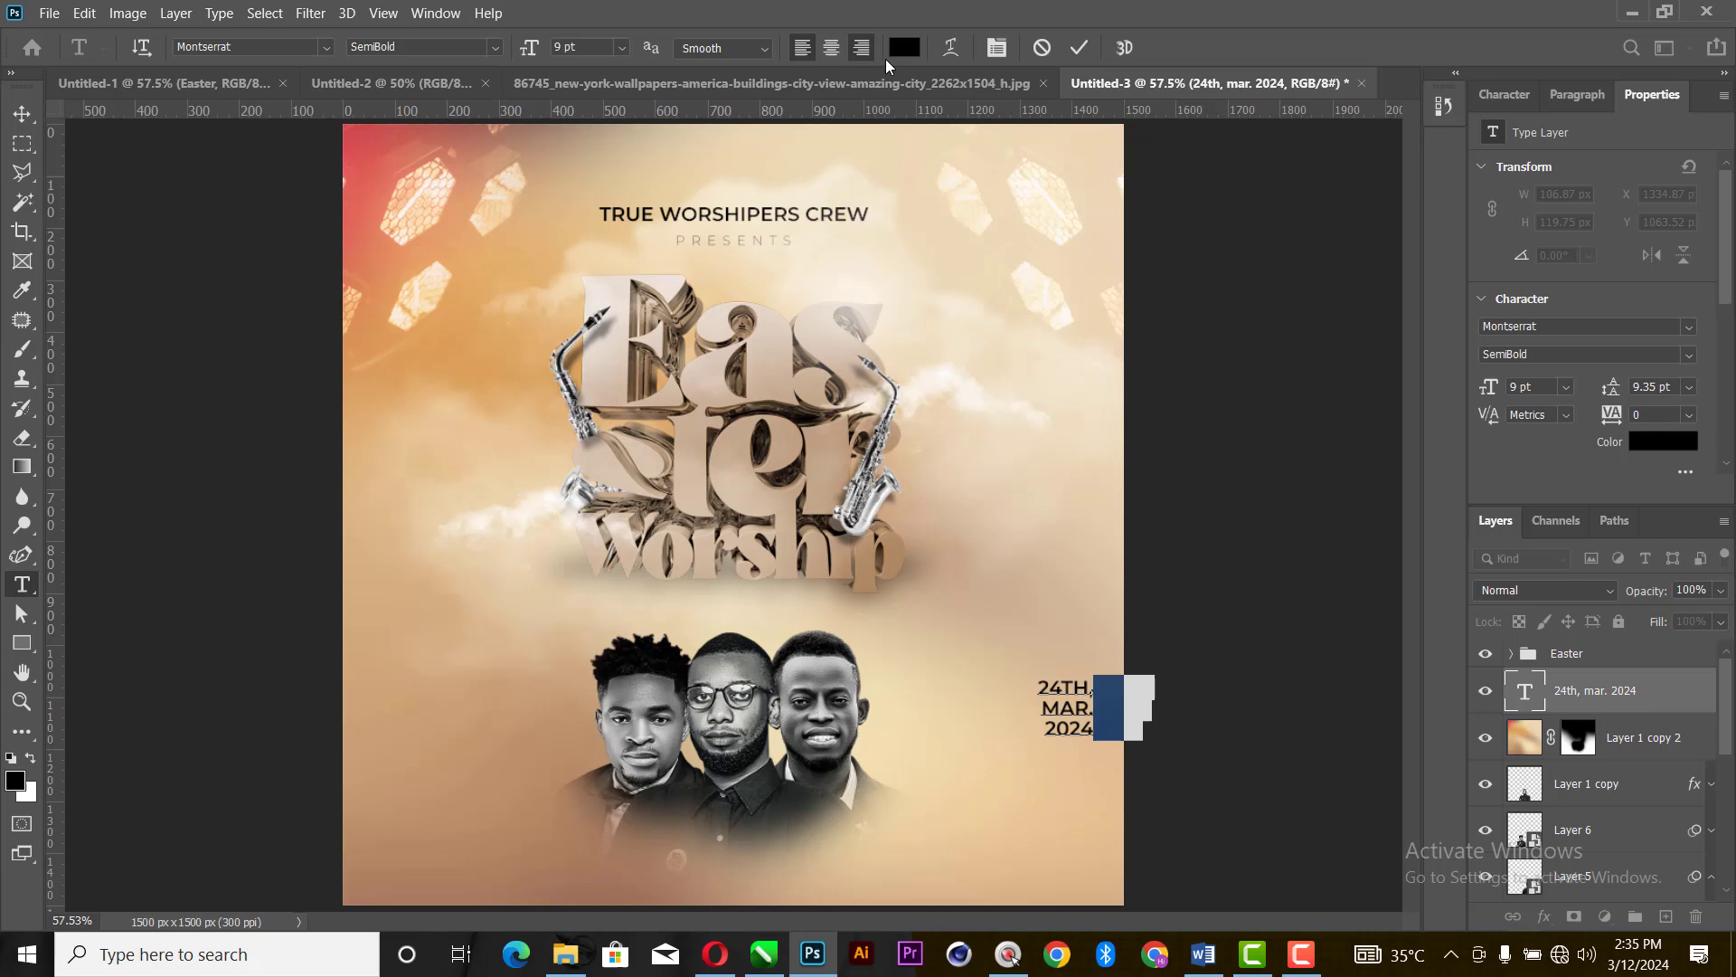
- Commit the three-line date text and place it inside the canvas, just beside the rightmost man, at about X 1106, Y 1077 px
left_click(1077, 47)
left_click(22, 113)
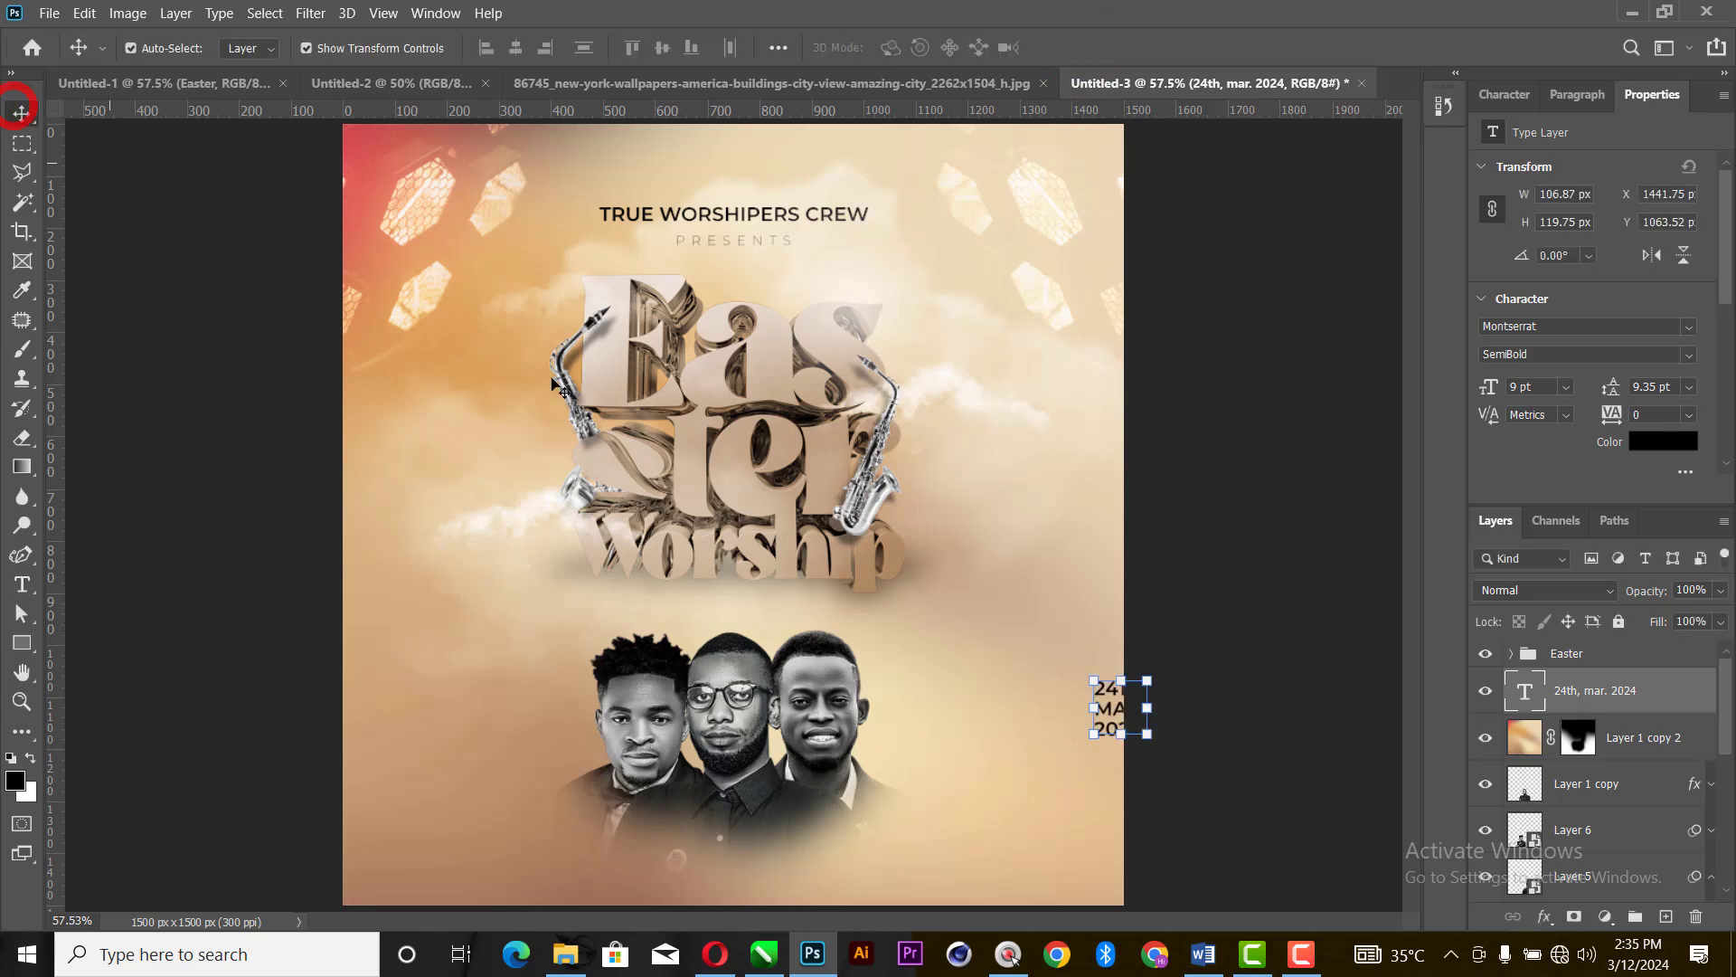
left_click_drag(1118, 718, 946, 723)
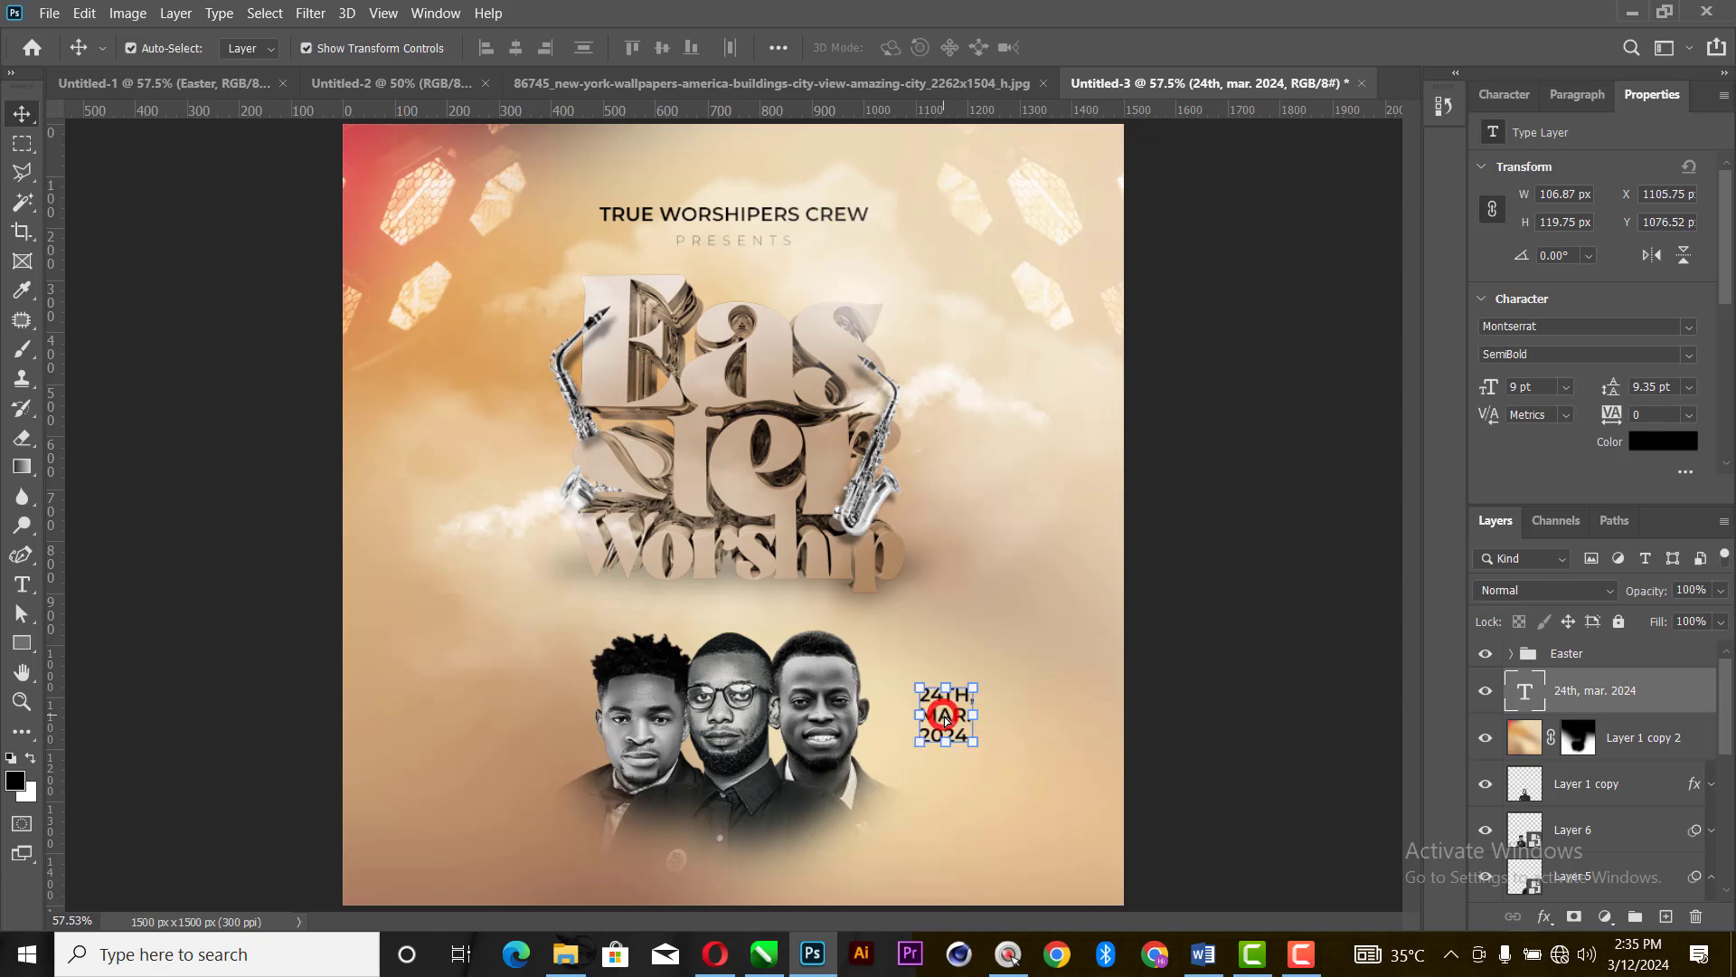
- Switch to the Word document and copy the line "4:00pm prompt"
left_click(1202, 954)
left_click_drag(648, 636, 432, 637)
key("ctrl+c")
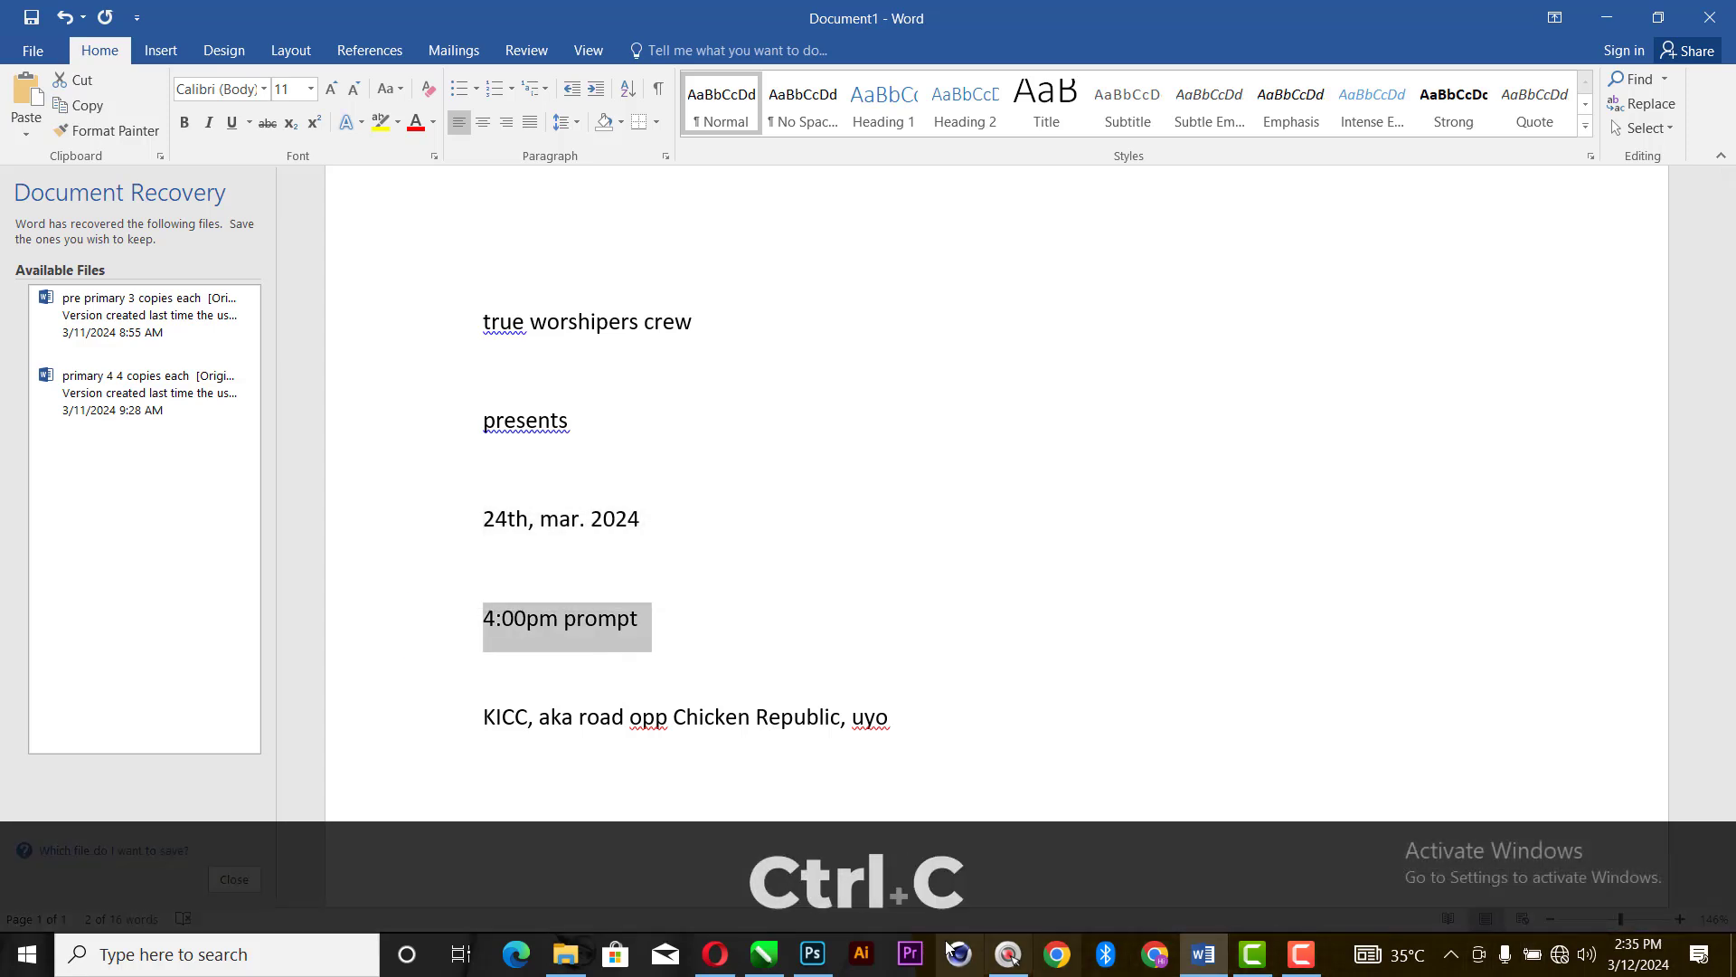
- Switch to Photoshop and paste the time as new two-line text, "4:00pm" above "prompt", placing it directly below the date
left_click(812, 954)
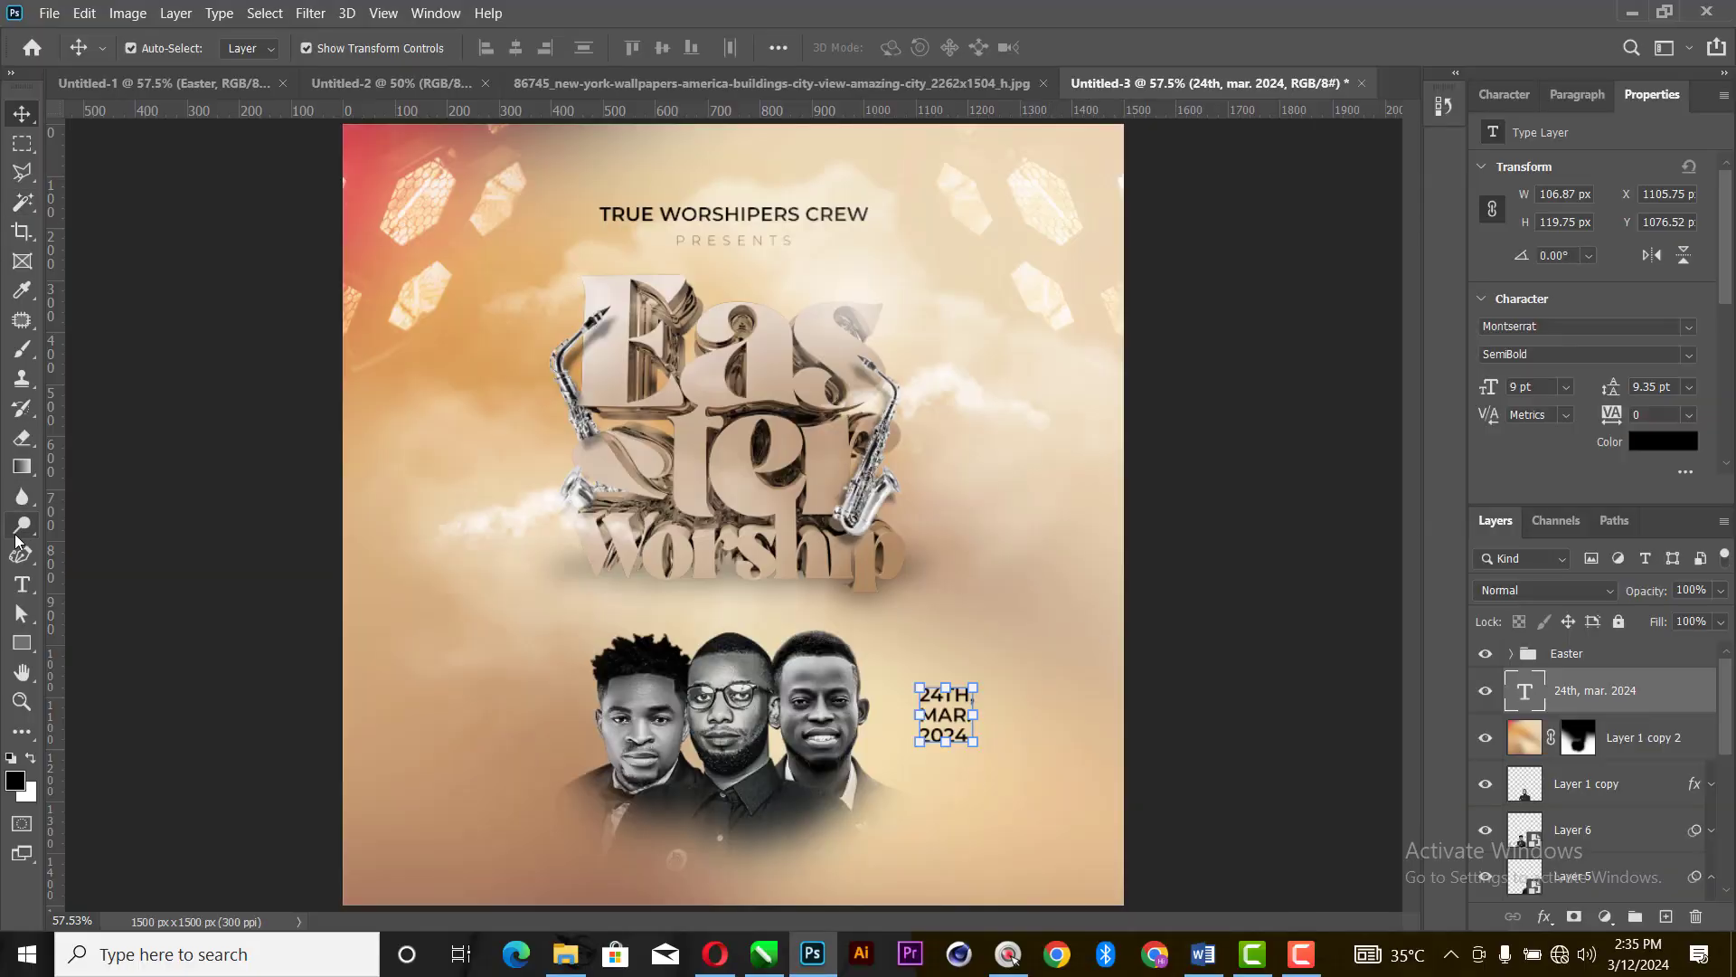
left_click(21, 584)
left_click(1010, 633)
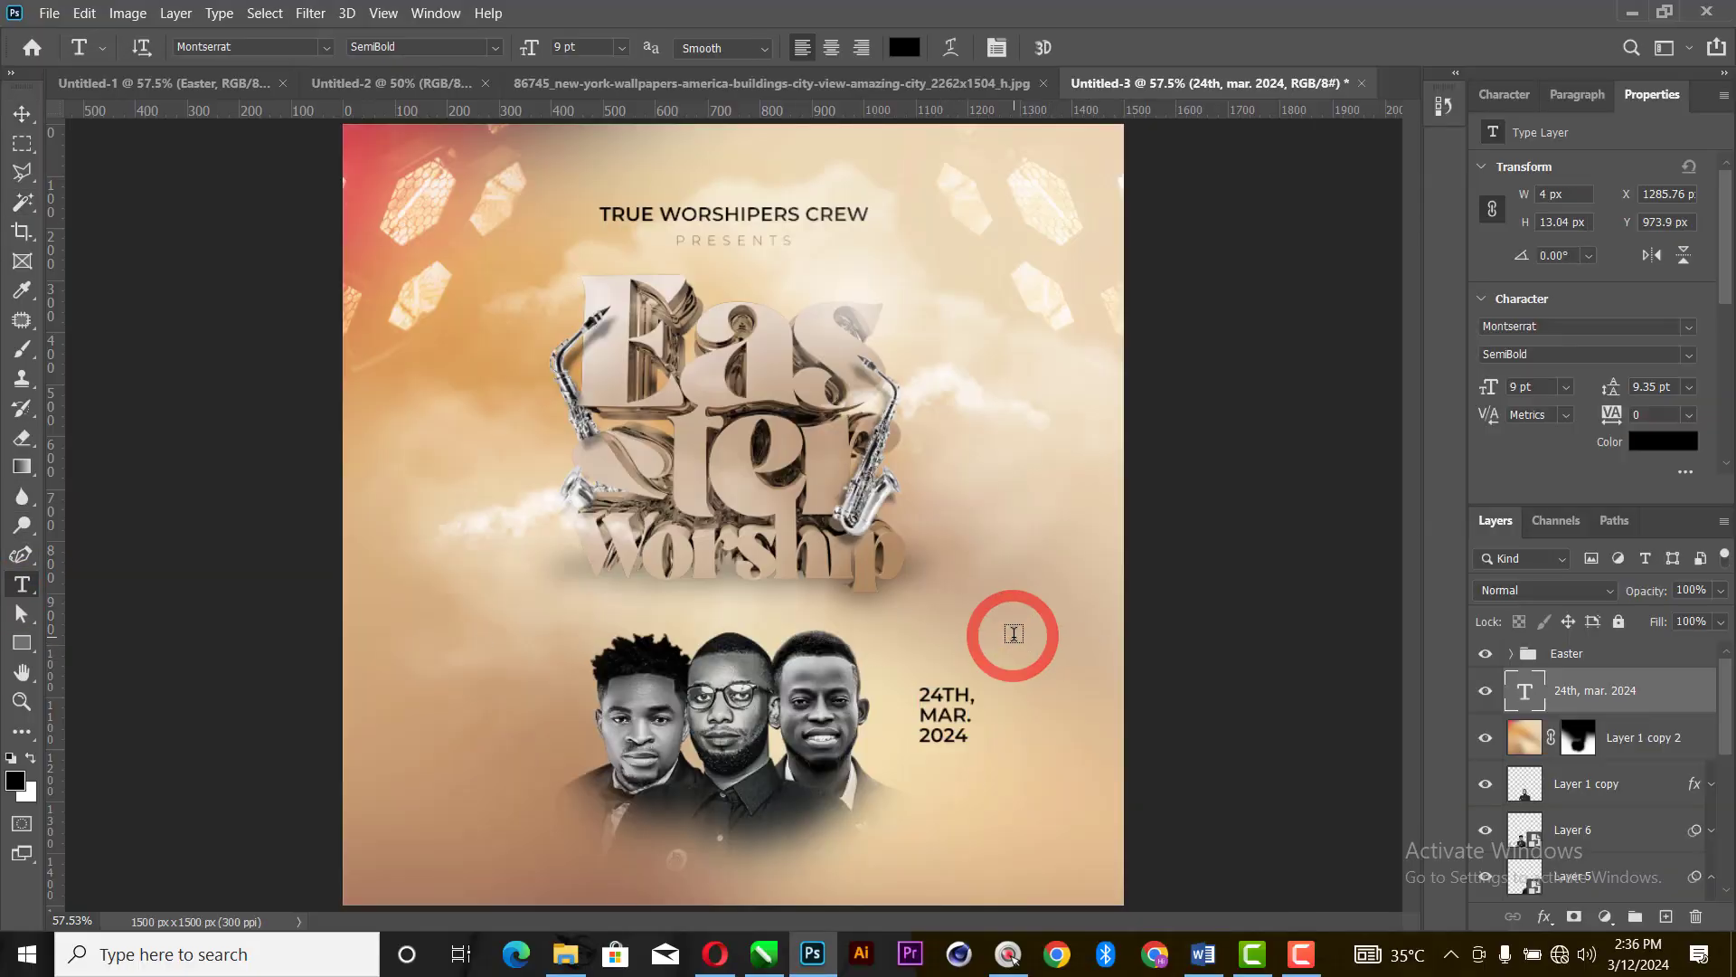
key("ctrl+v")
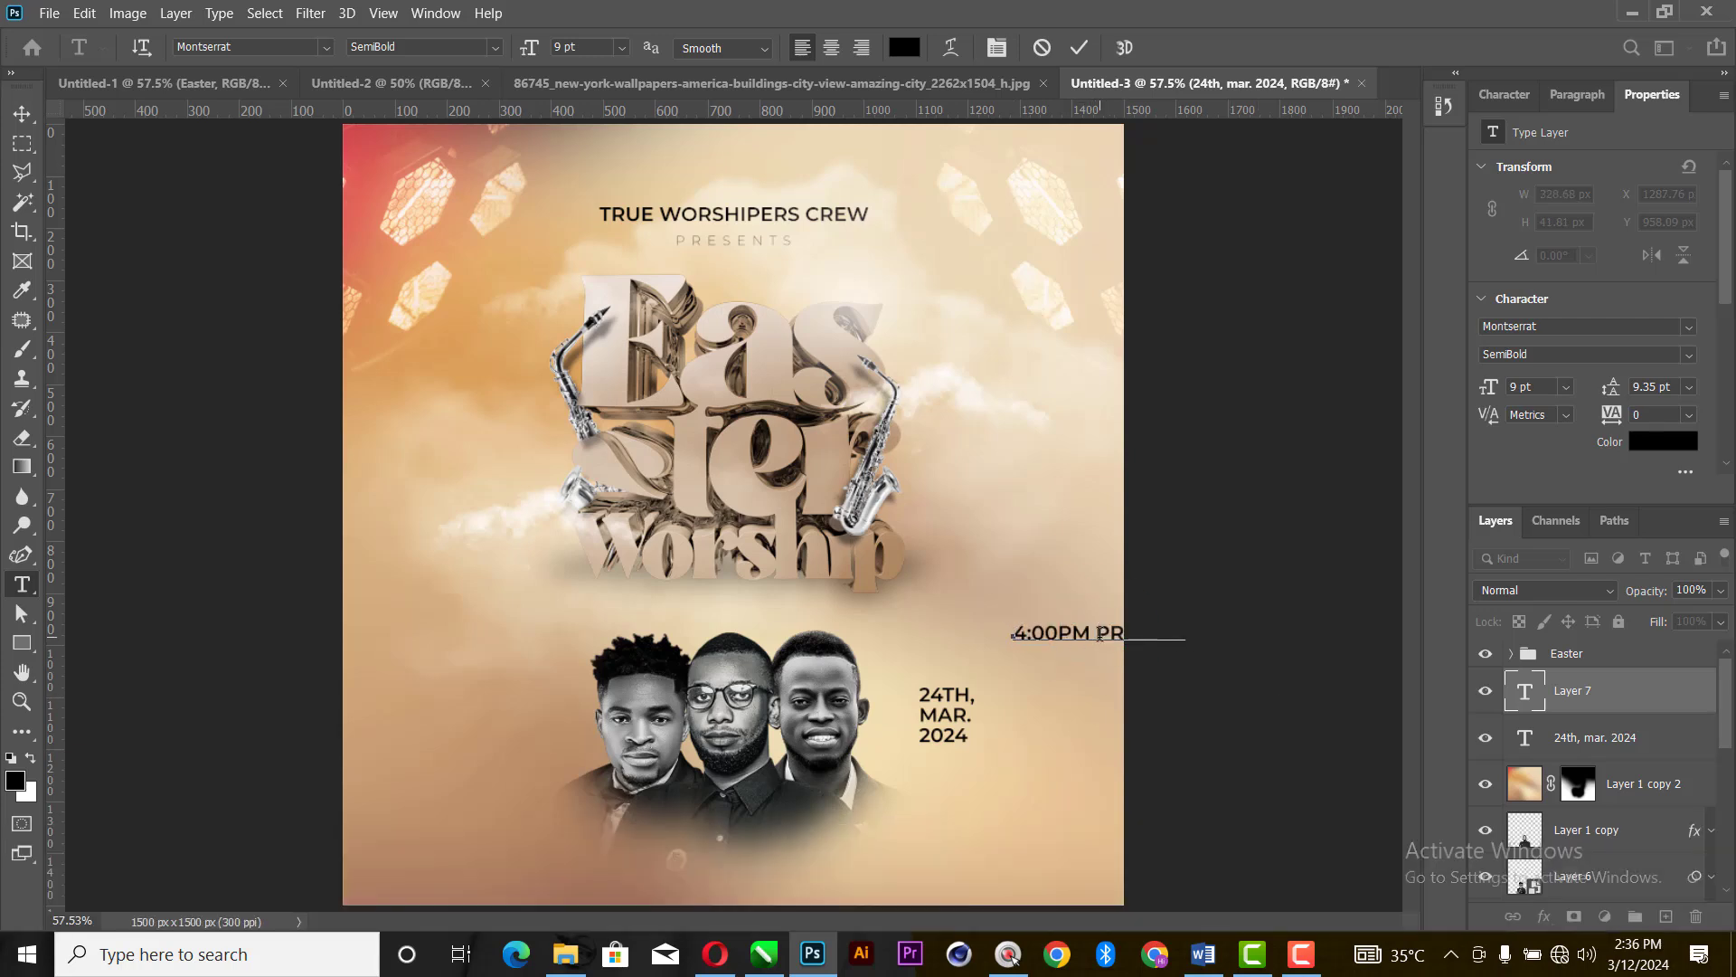
key("BackSpace")
key("Return")
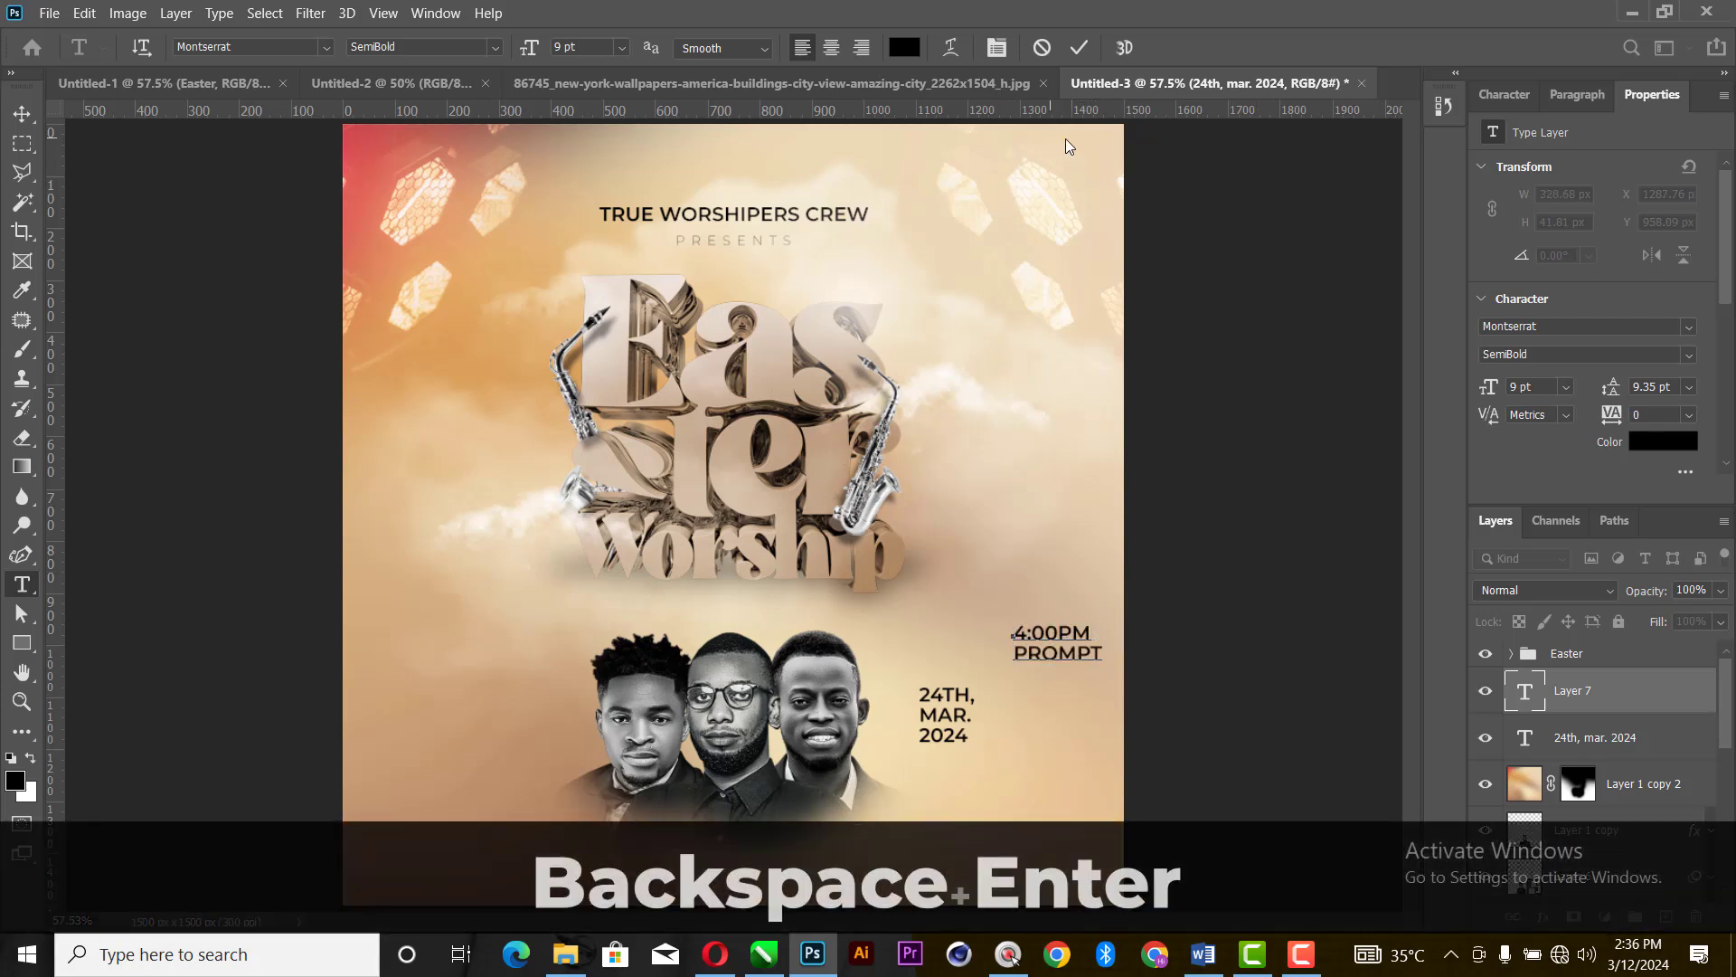
left_click(1079, 48)
key("v")
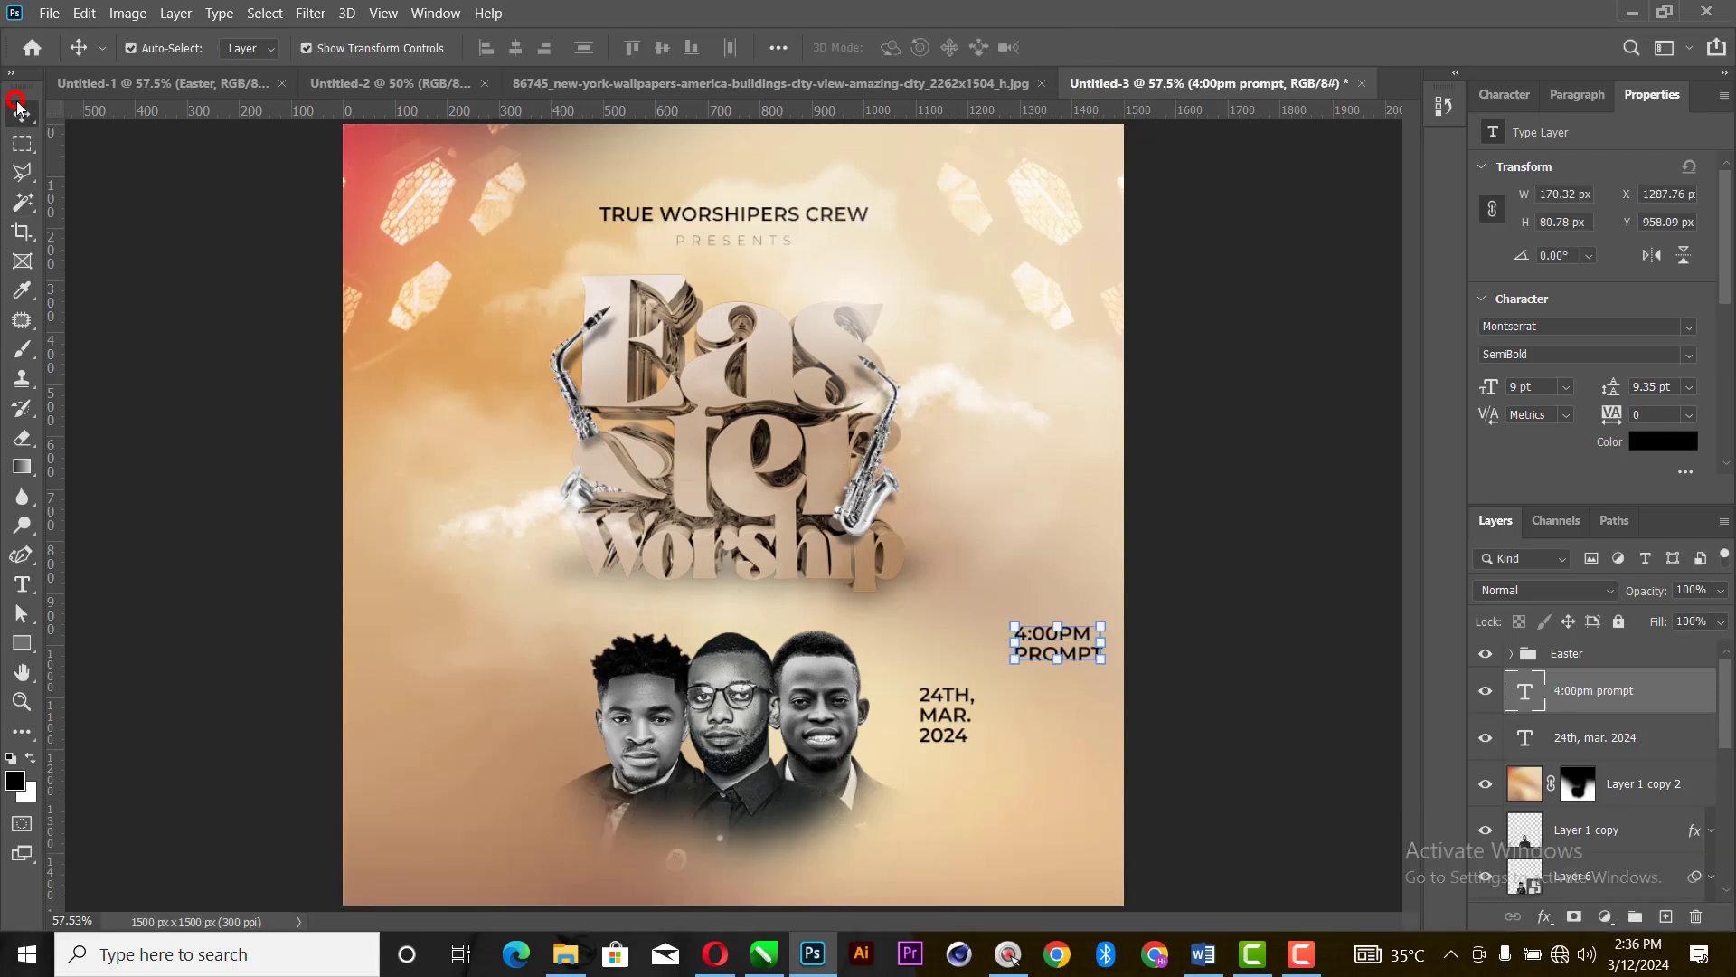
left_click_drag(1049, 651, 955, 785)
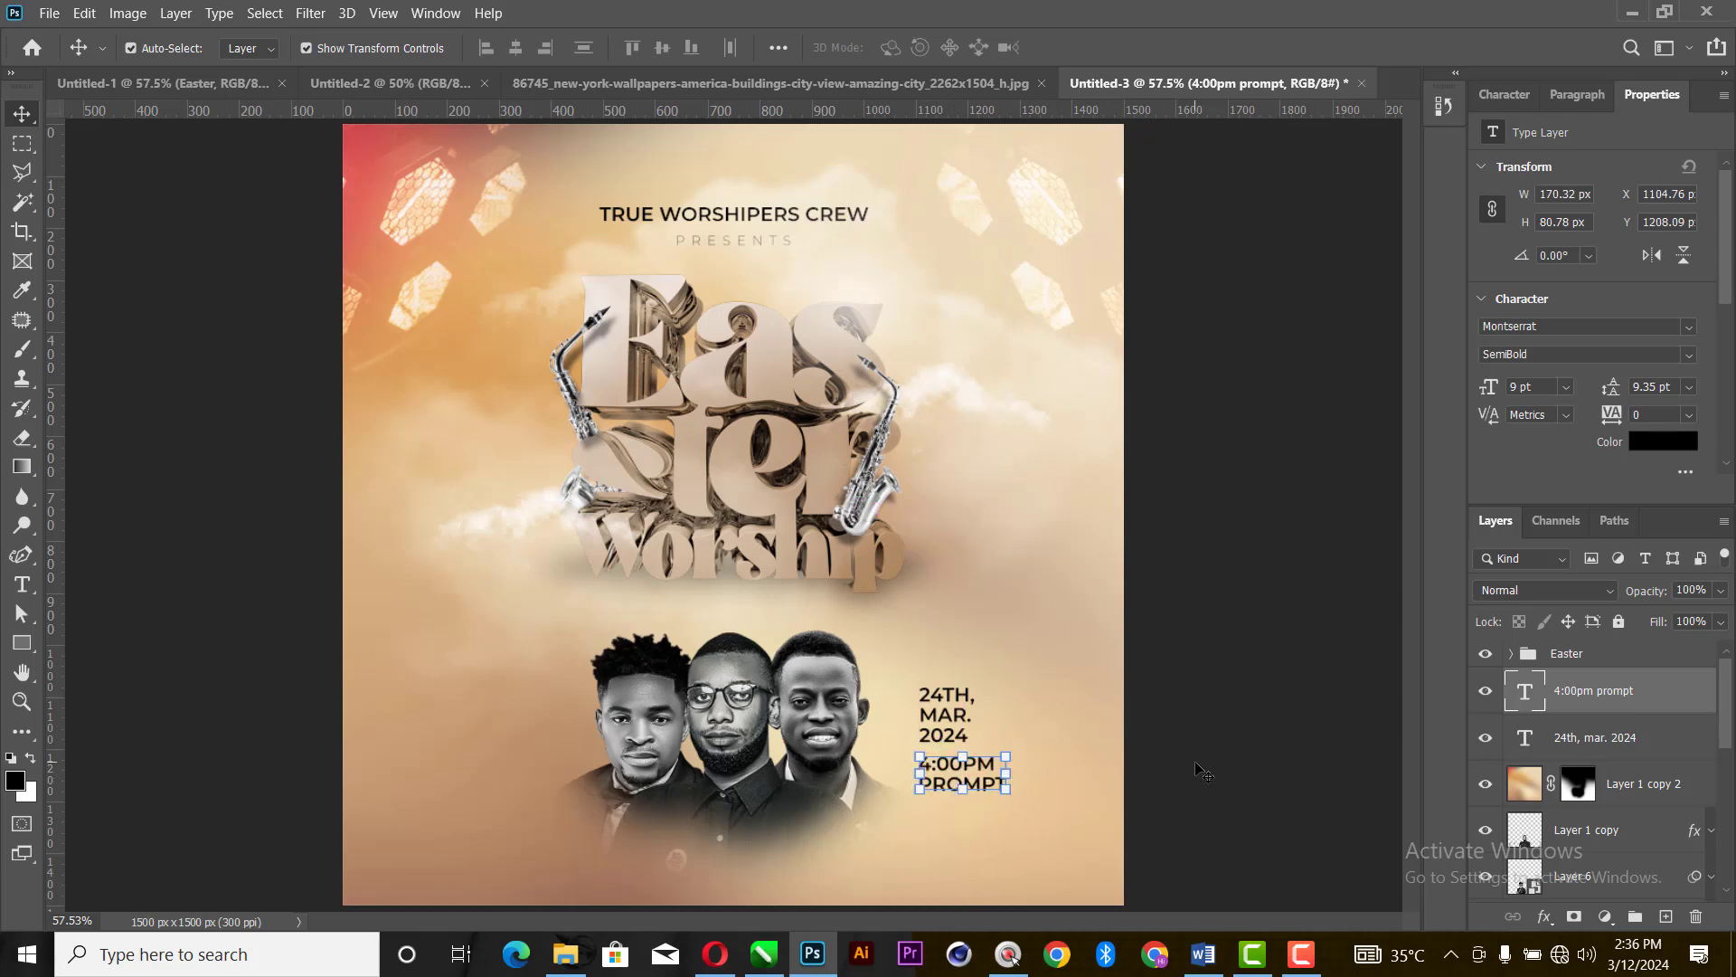
- Draw a thin horizontal rectangle of about 181 x 6 px between the date text and the time text
key("ctrl+equal")
key("ctrl+equal")
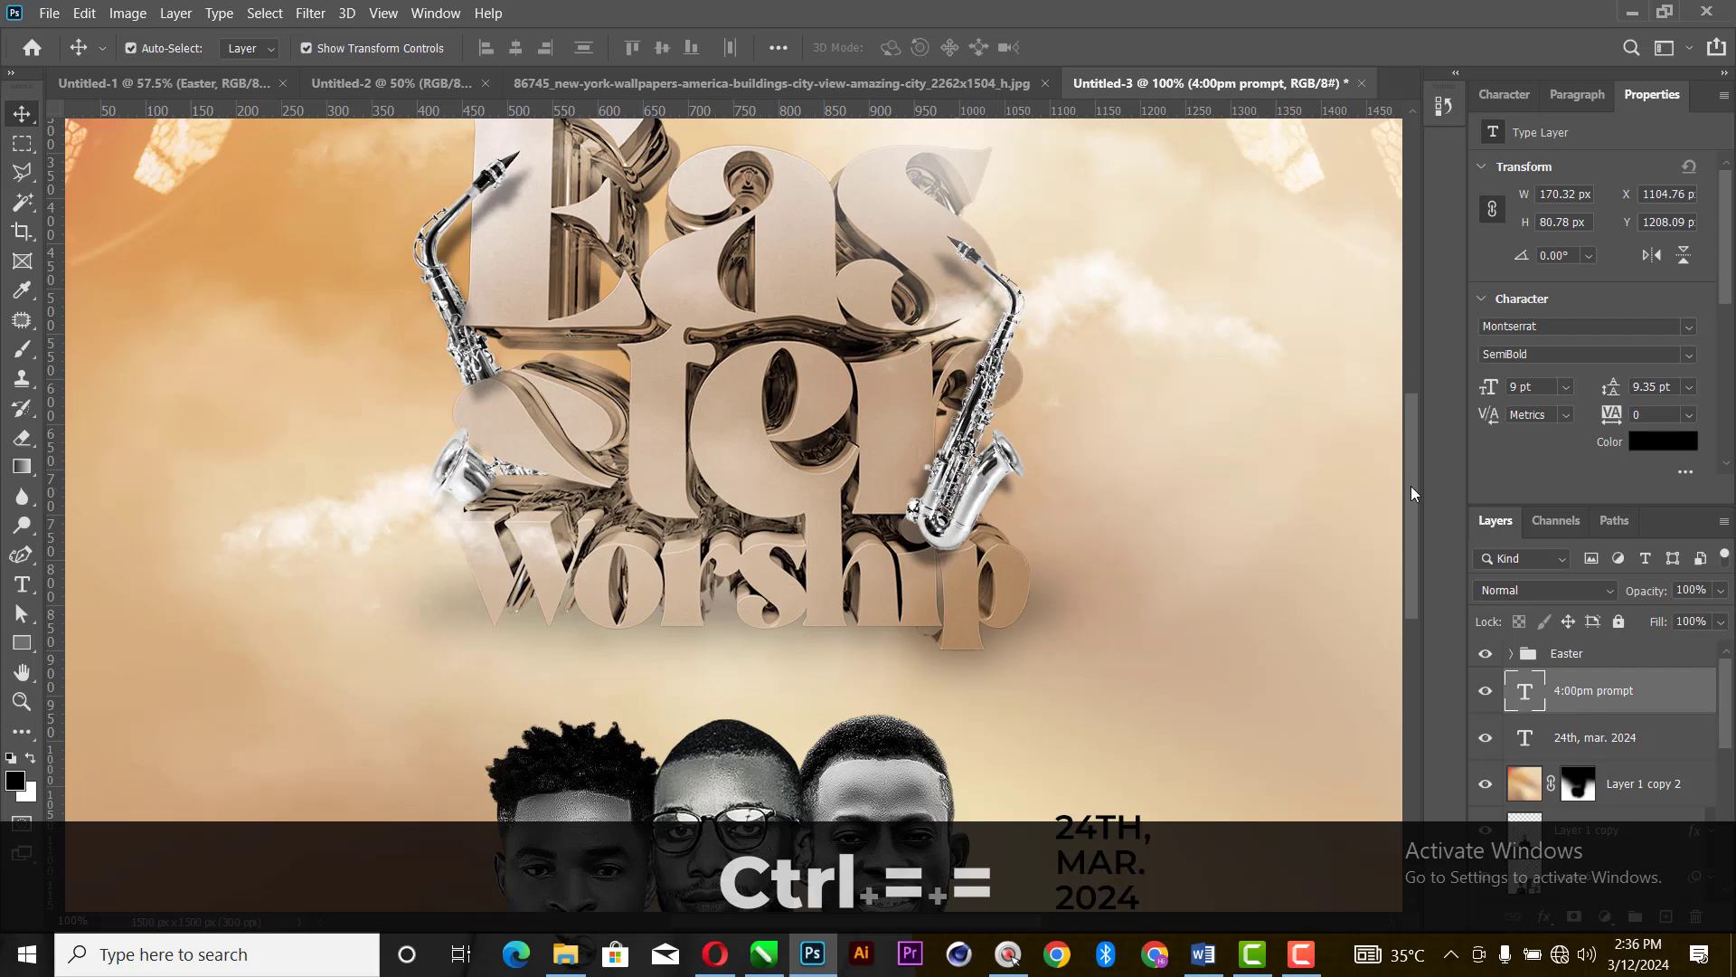
left_click_drag(1411, 486, 1393, 589)
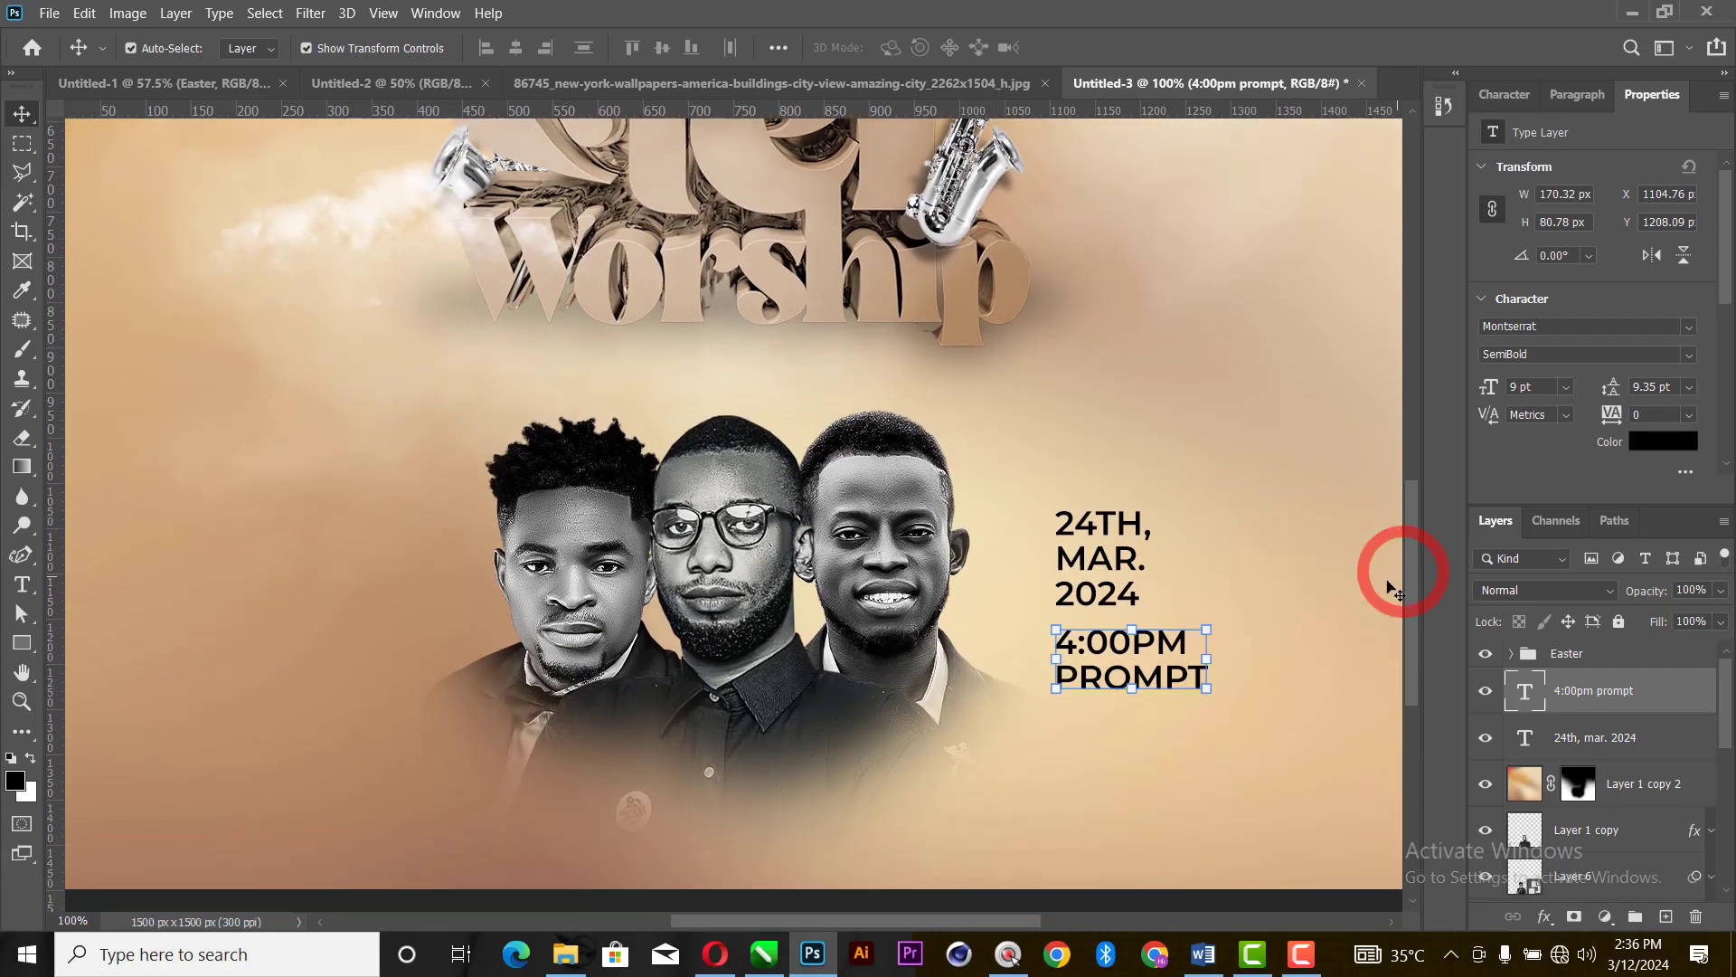
left_click(1137, 595, "shift")
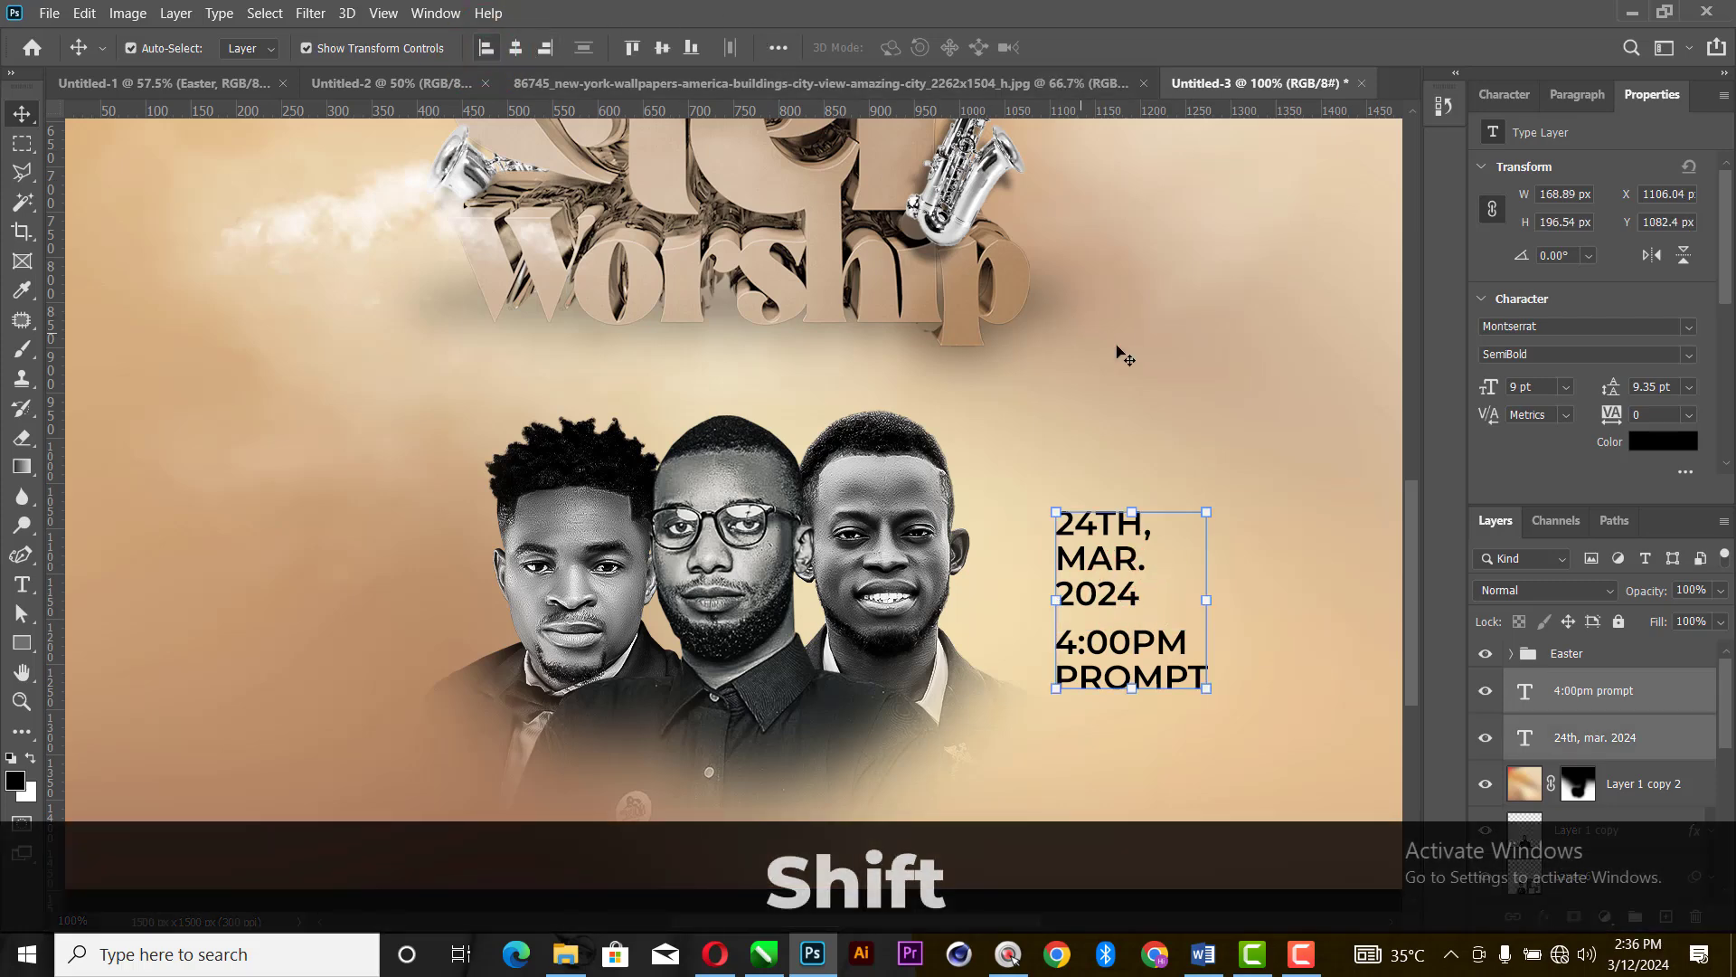
left_click(1282, 420)
key("u")
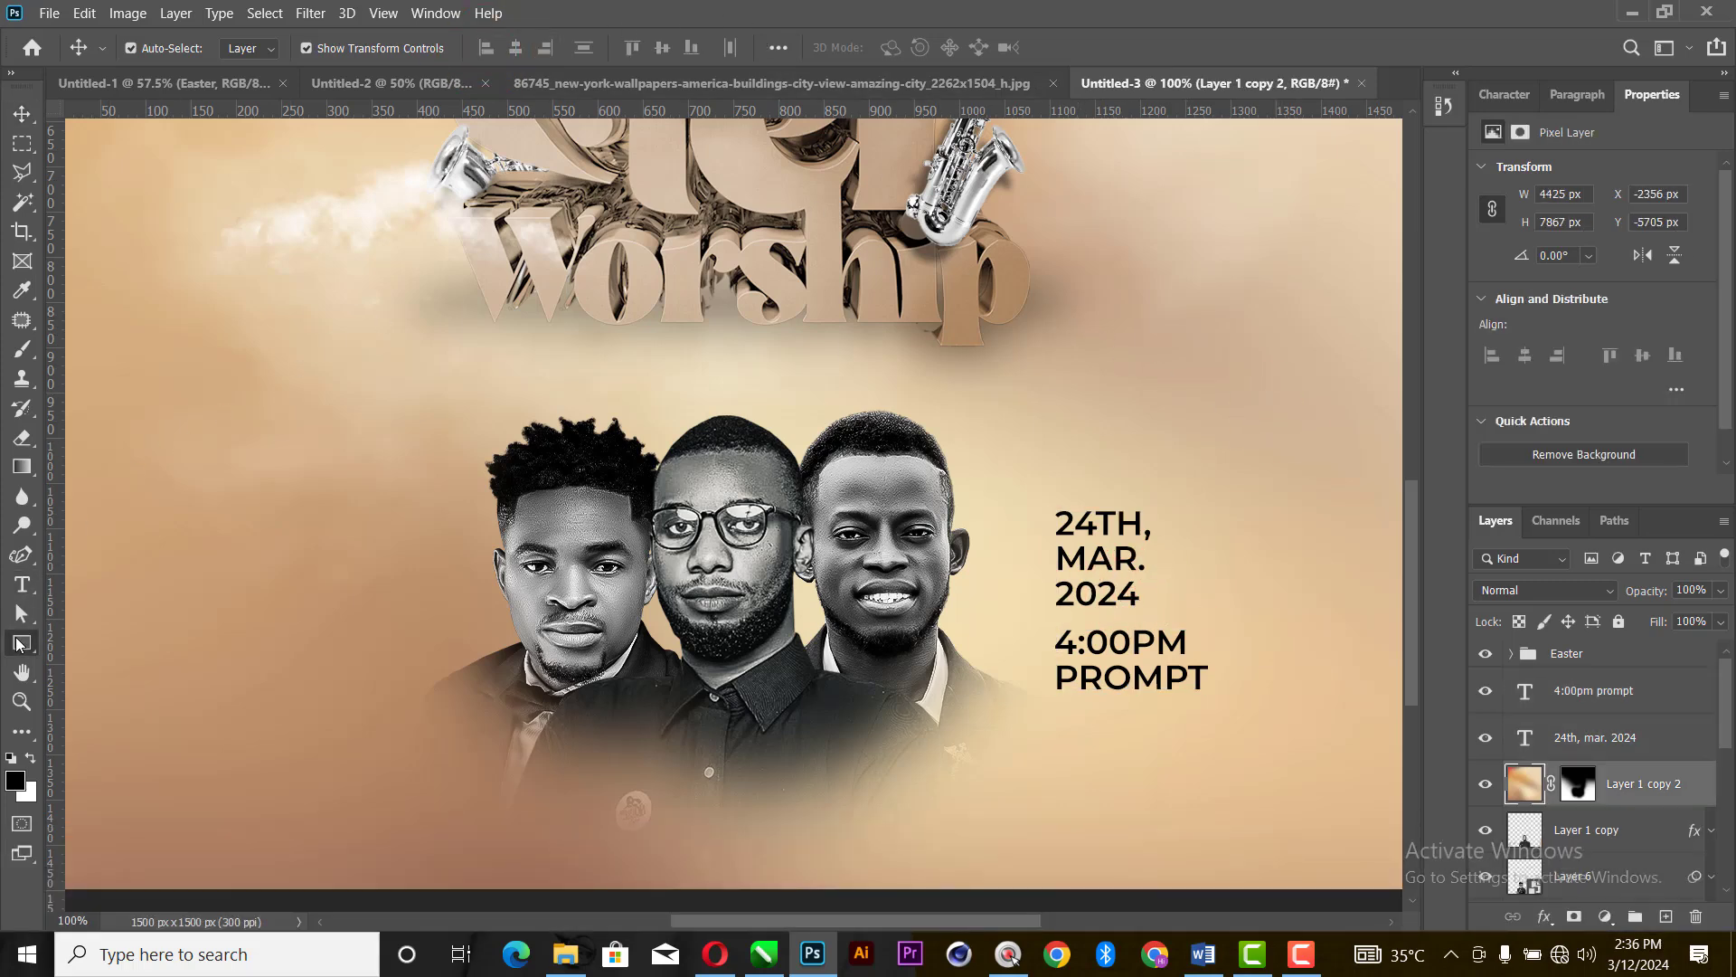
left_click_drag(1057, 615, 1220, 621)
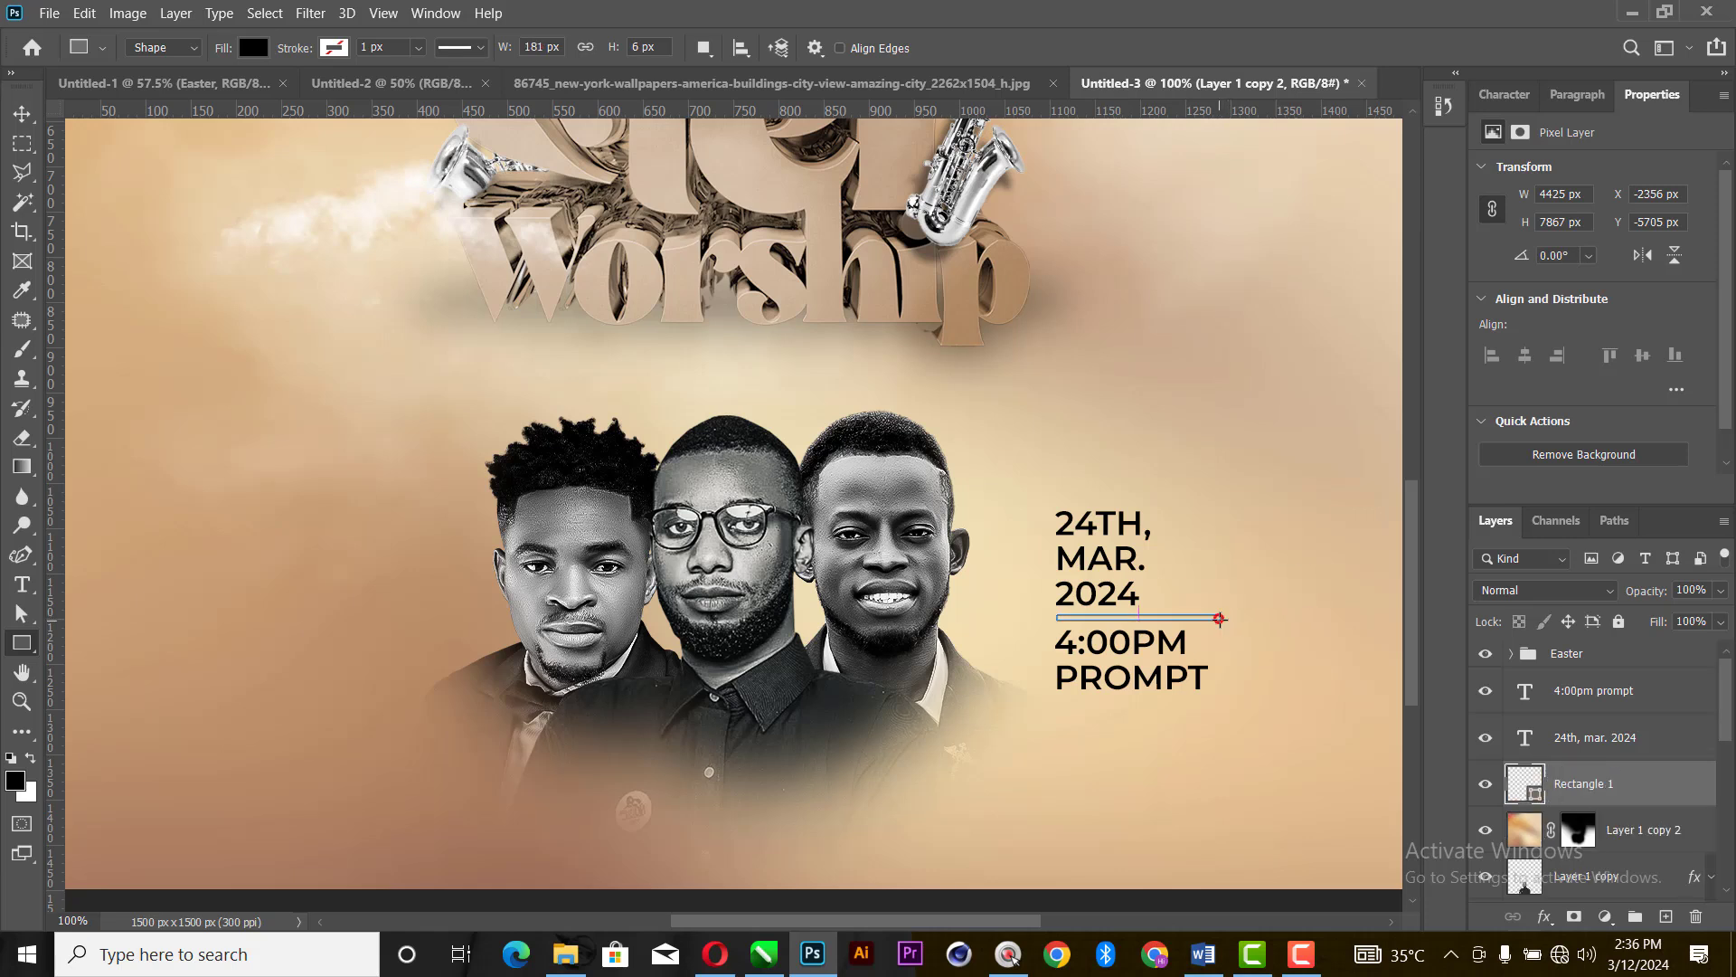
- Set the fill of the thin divider rectangle to white
left_click(14, 115)
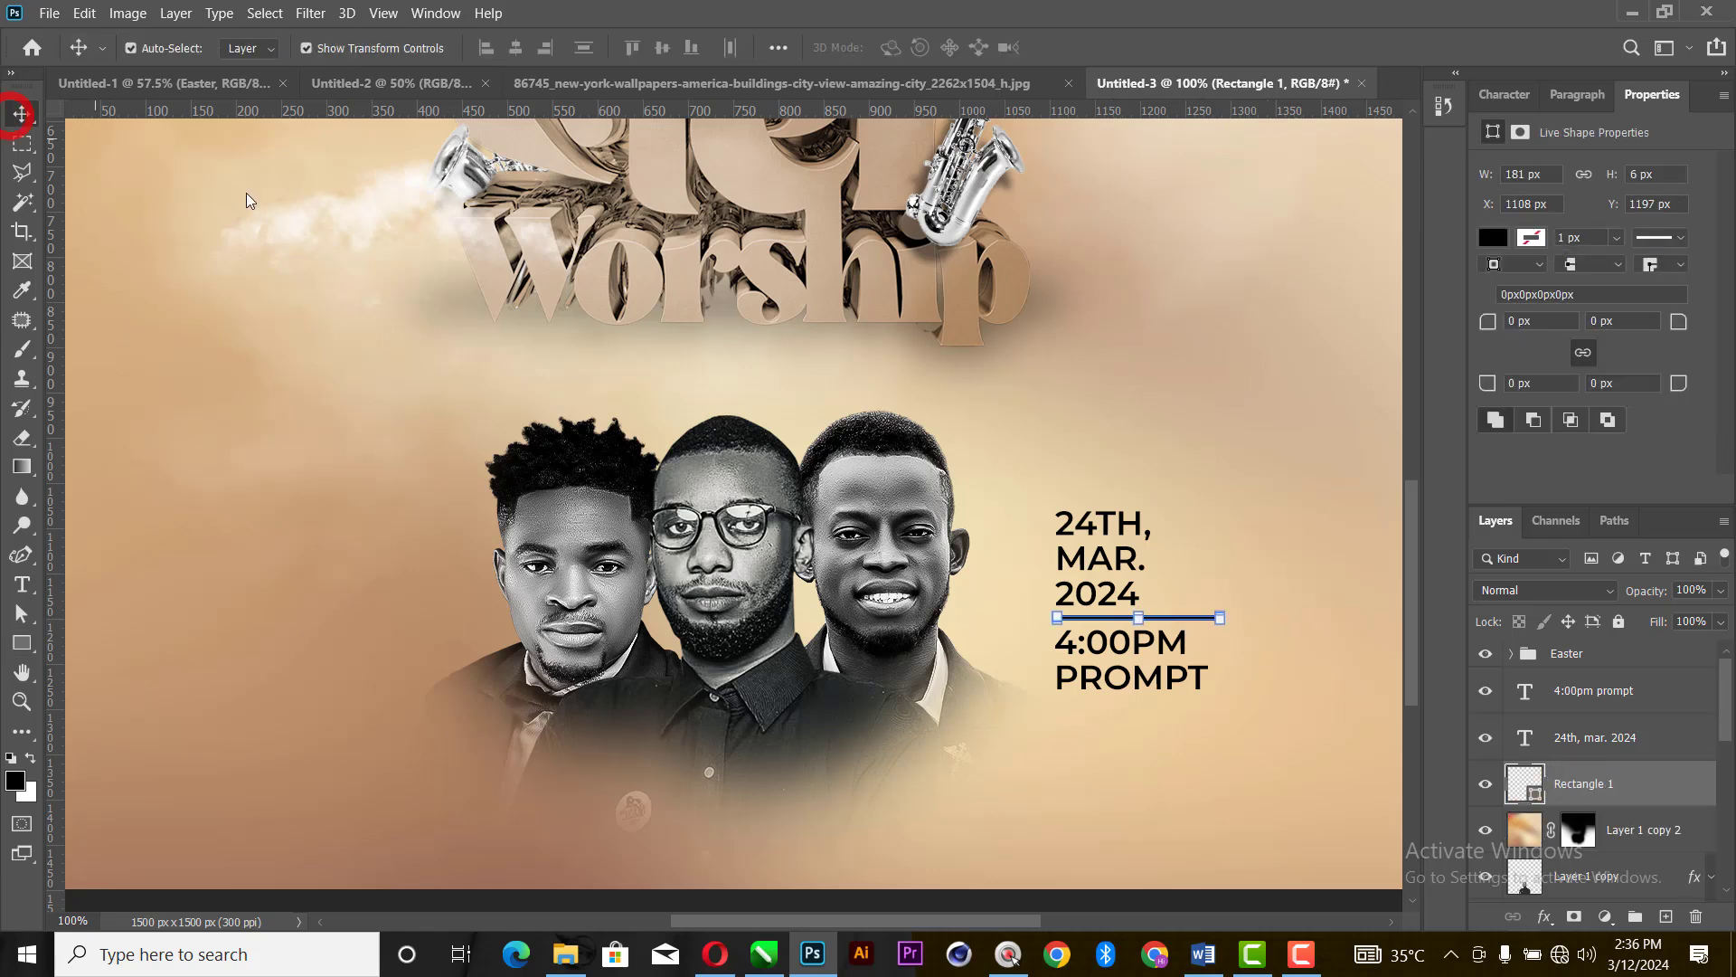
left_click(1493, 236)
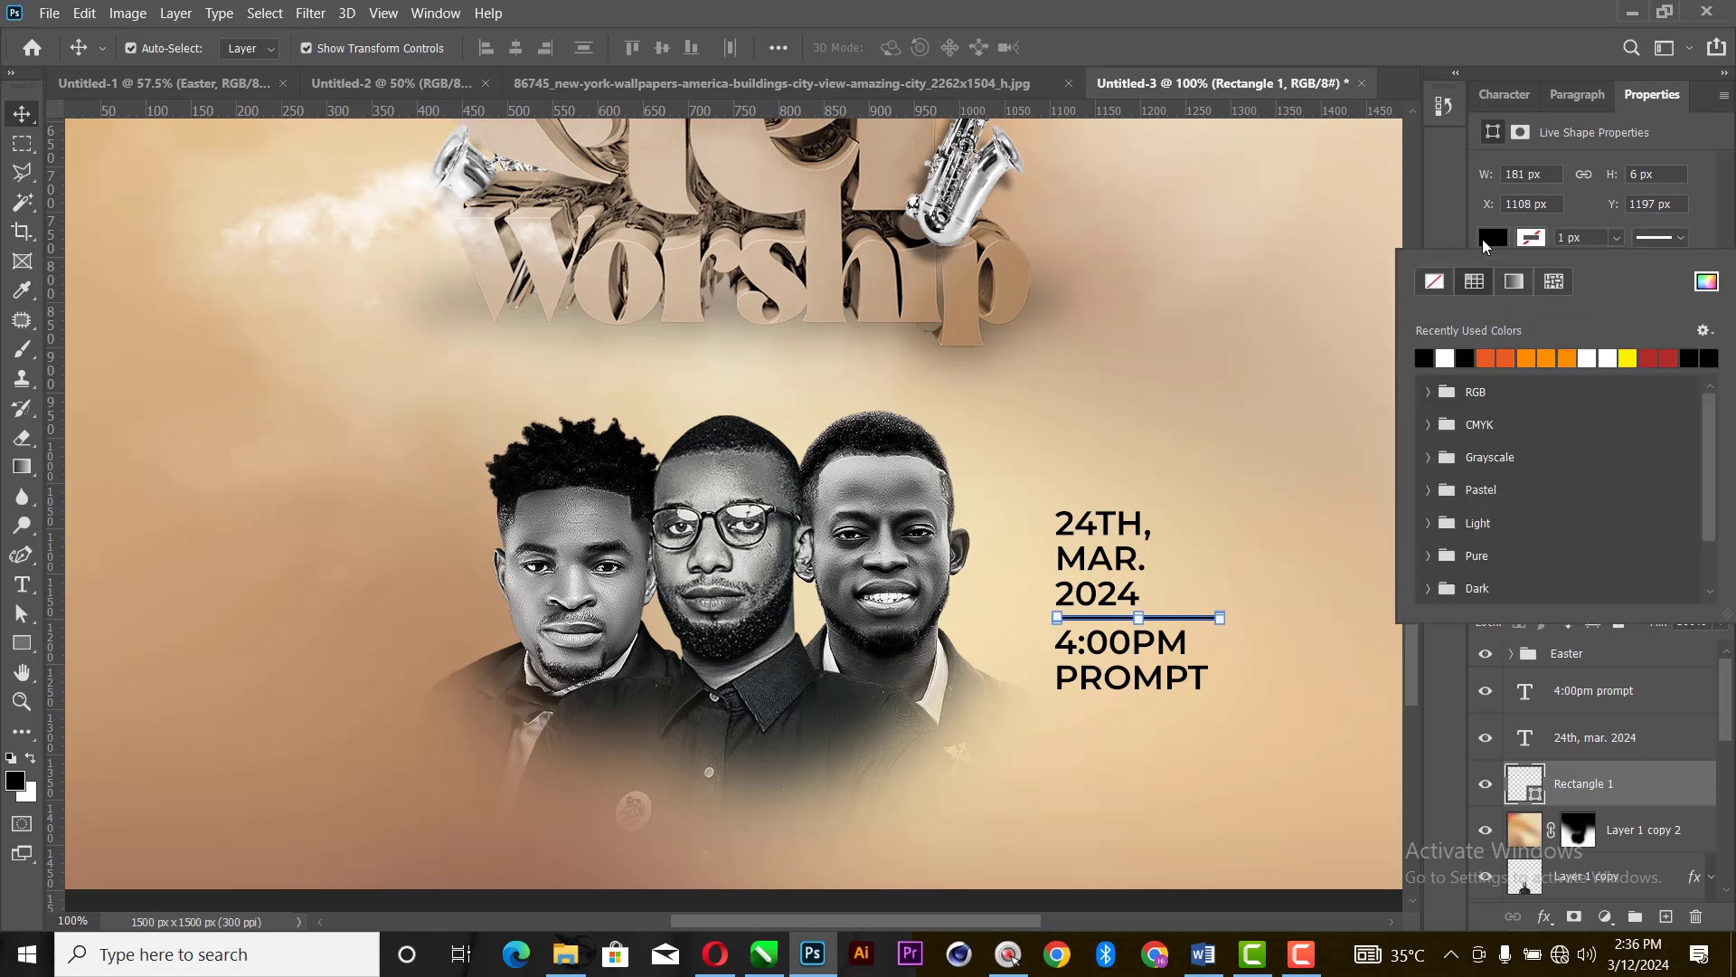
left_click(1424, 359)
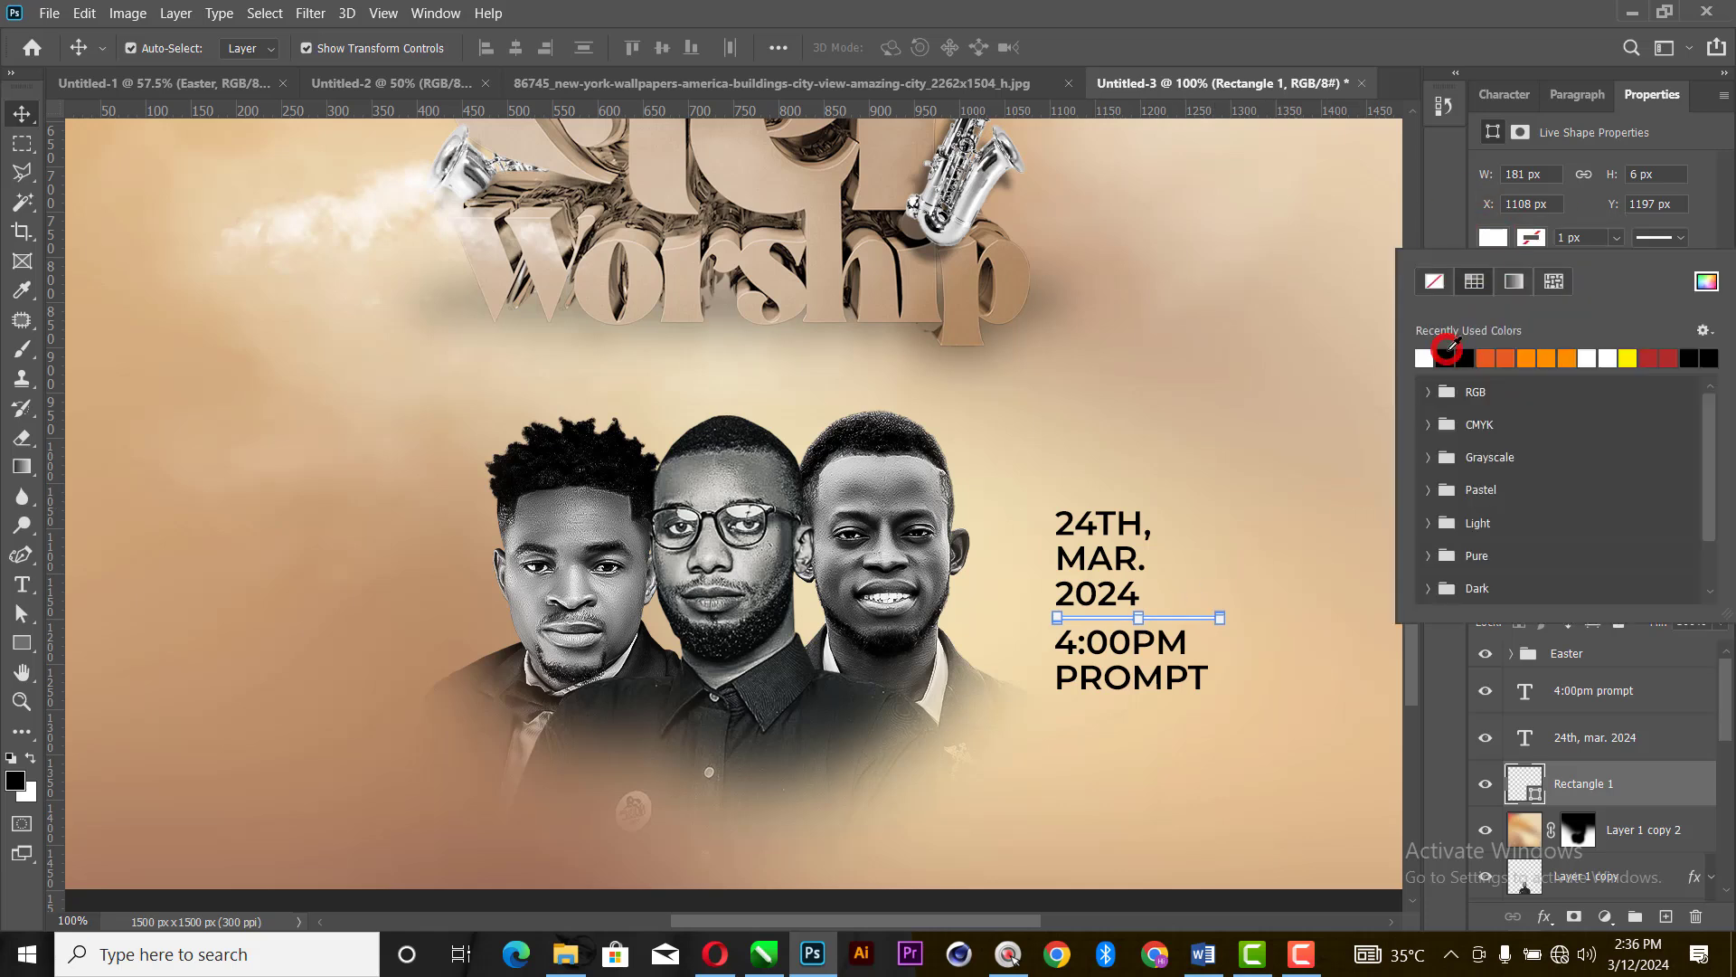
left_click(15, 114)
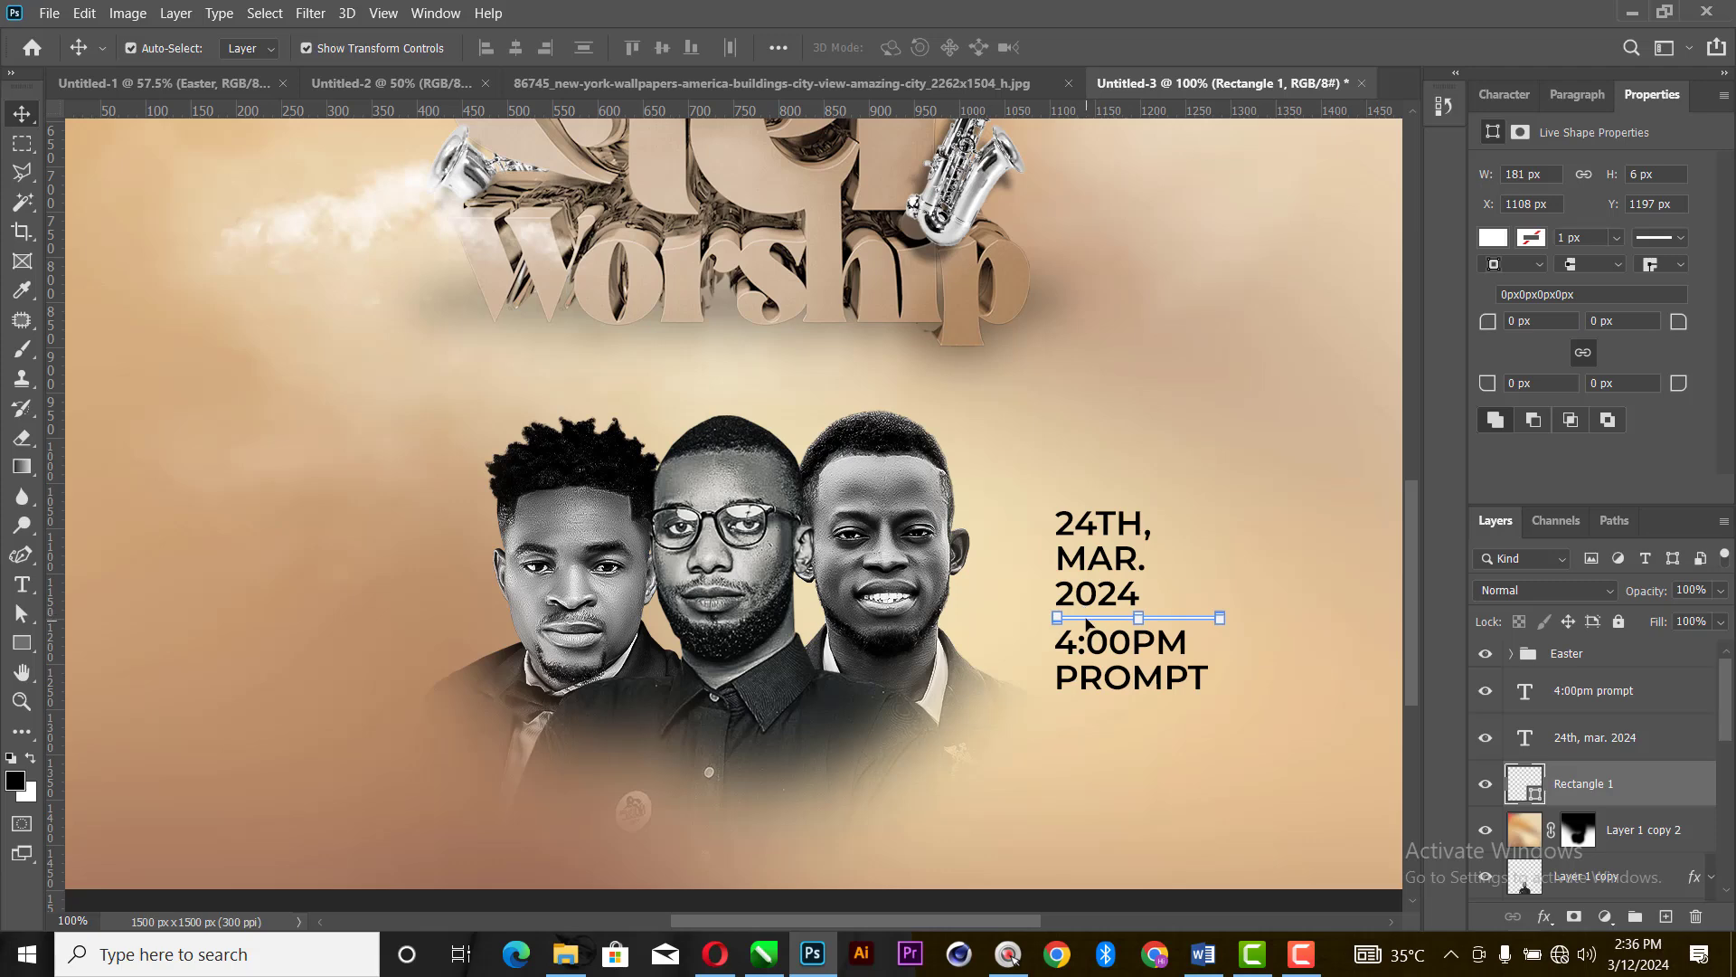
- Align the left edges of the divider rectangle, the date text and the time text
left_click(1105, 583, "shift")
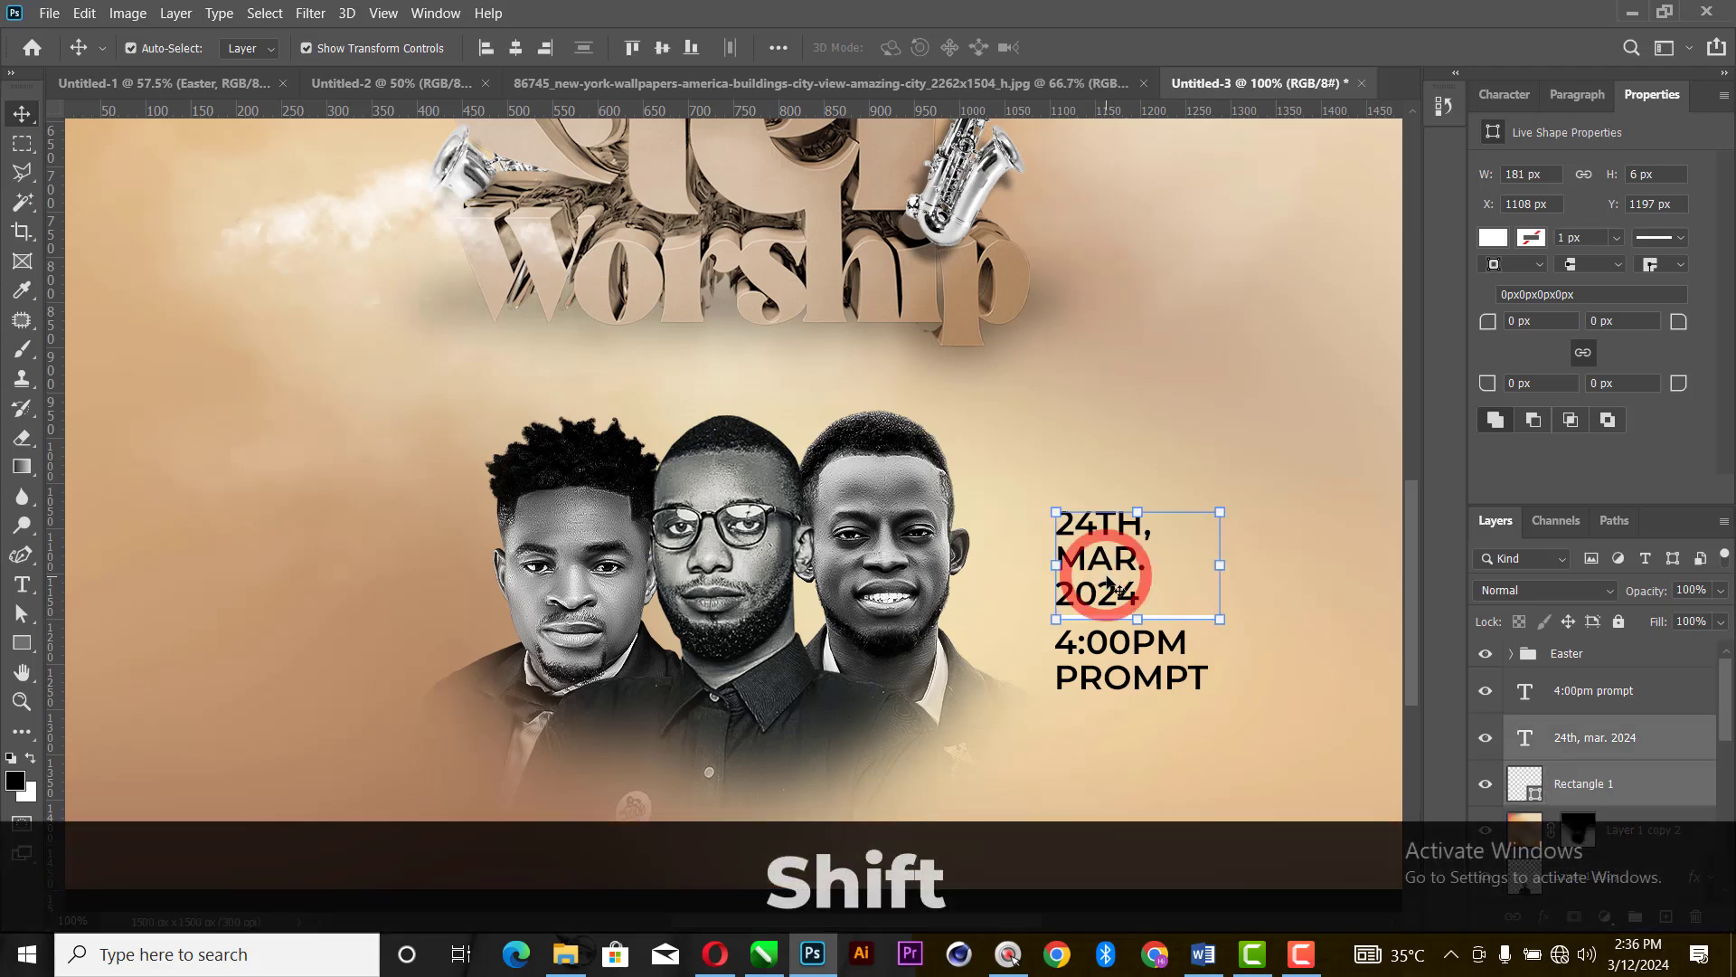
left_click(1132, 688, "shift")
left_click(486, 47)
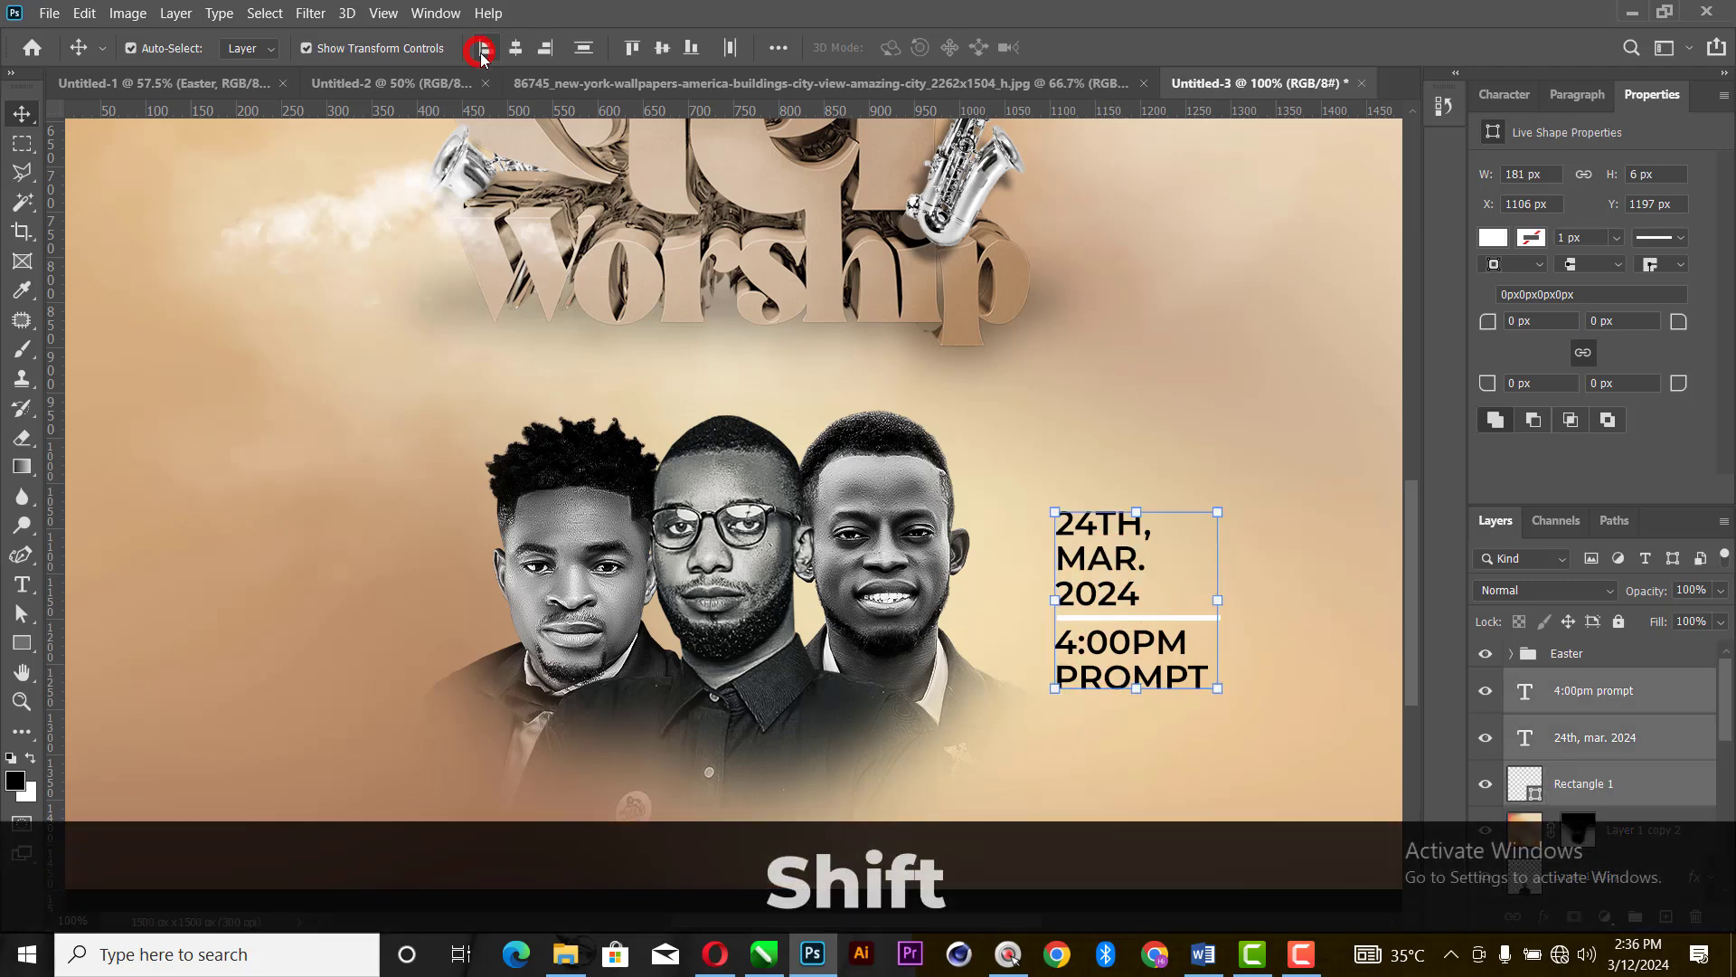
left_click(1329, 415)
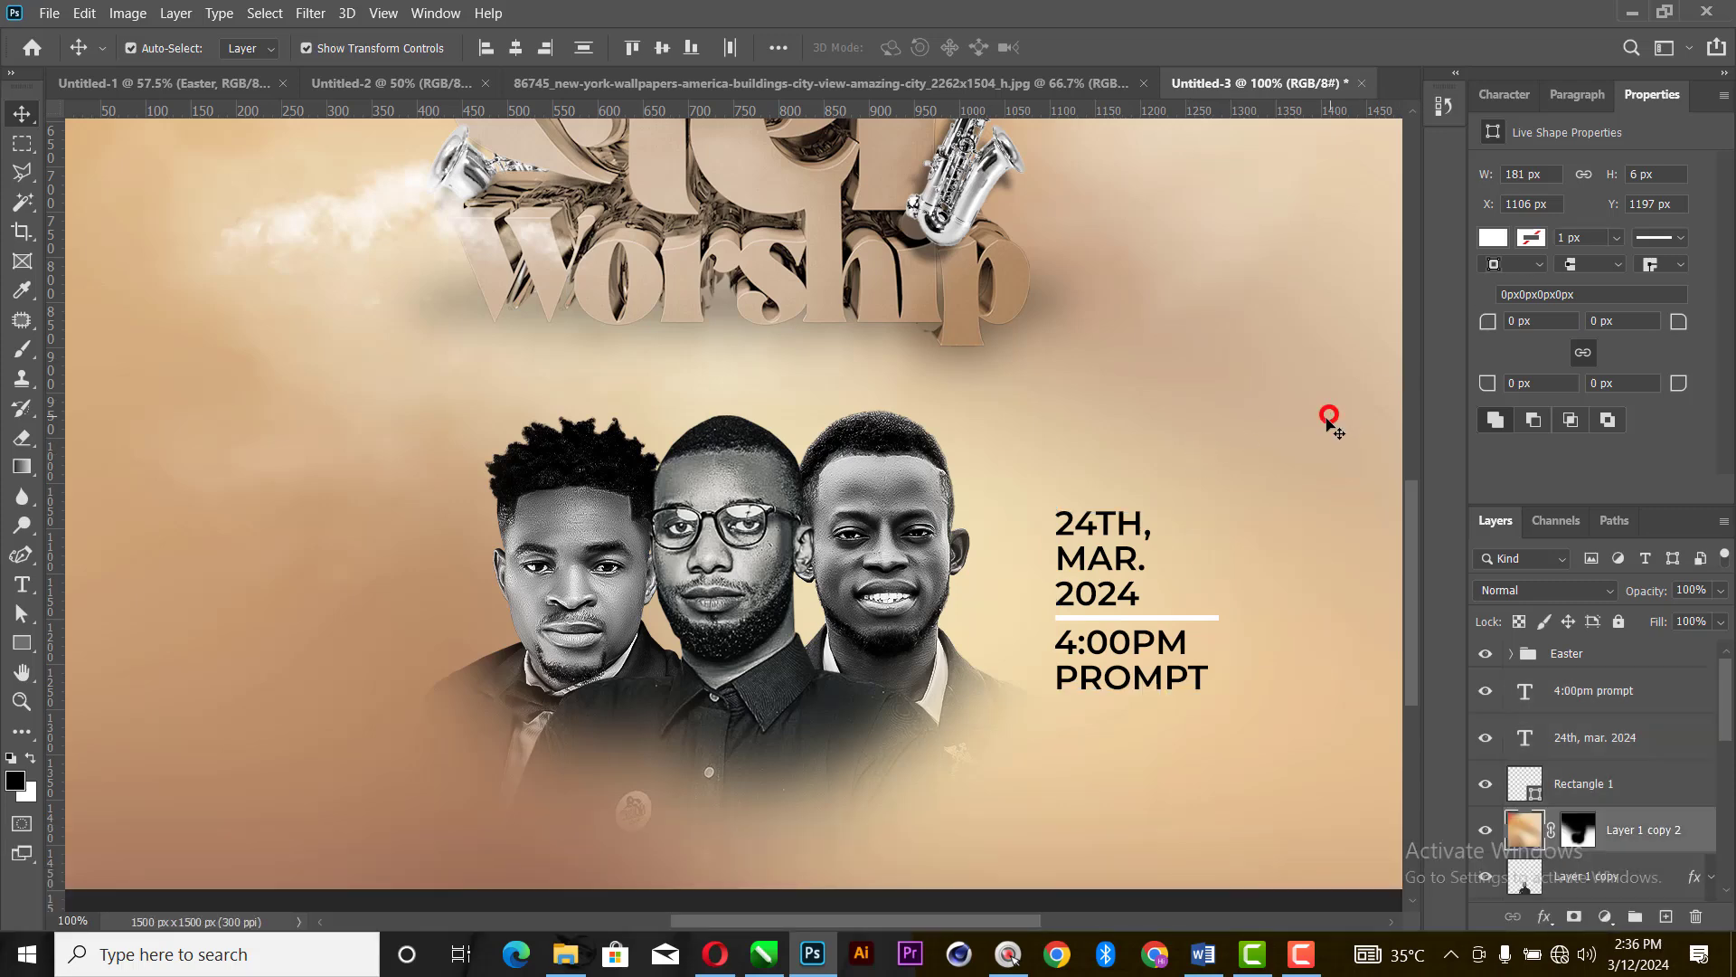
- Set the color of both the date and time texts to white, comparing it with black (000000)
left_click(1136, 568)
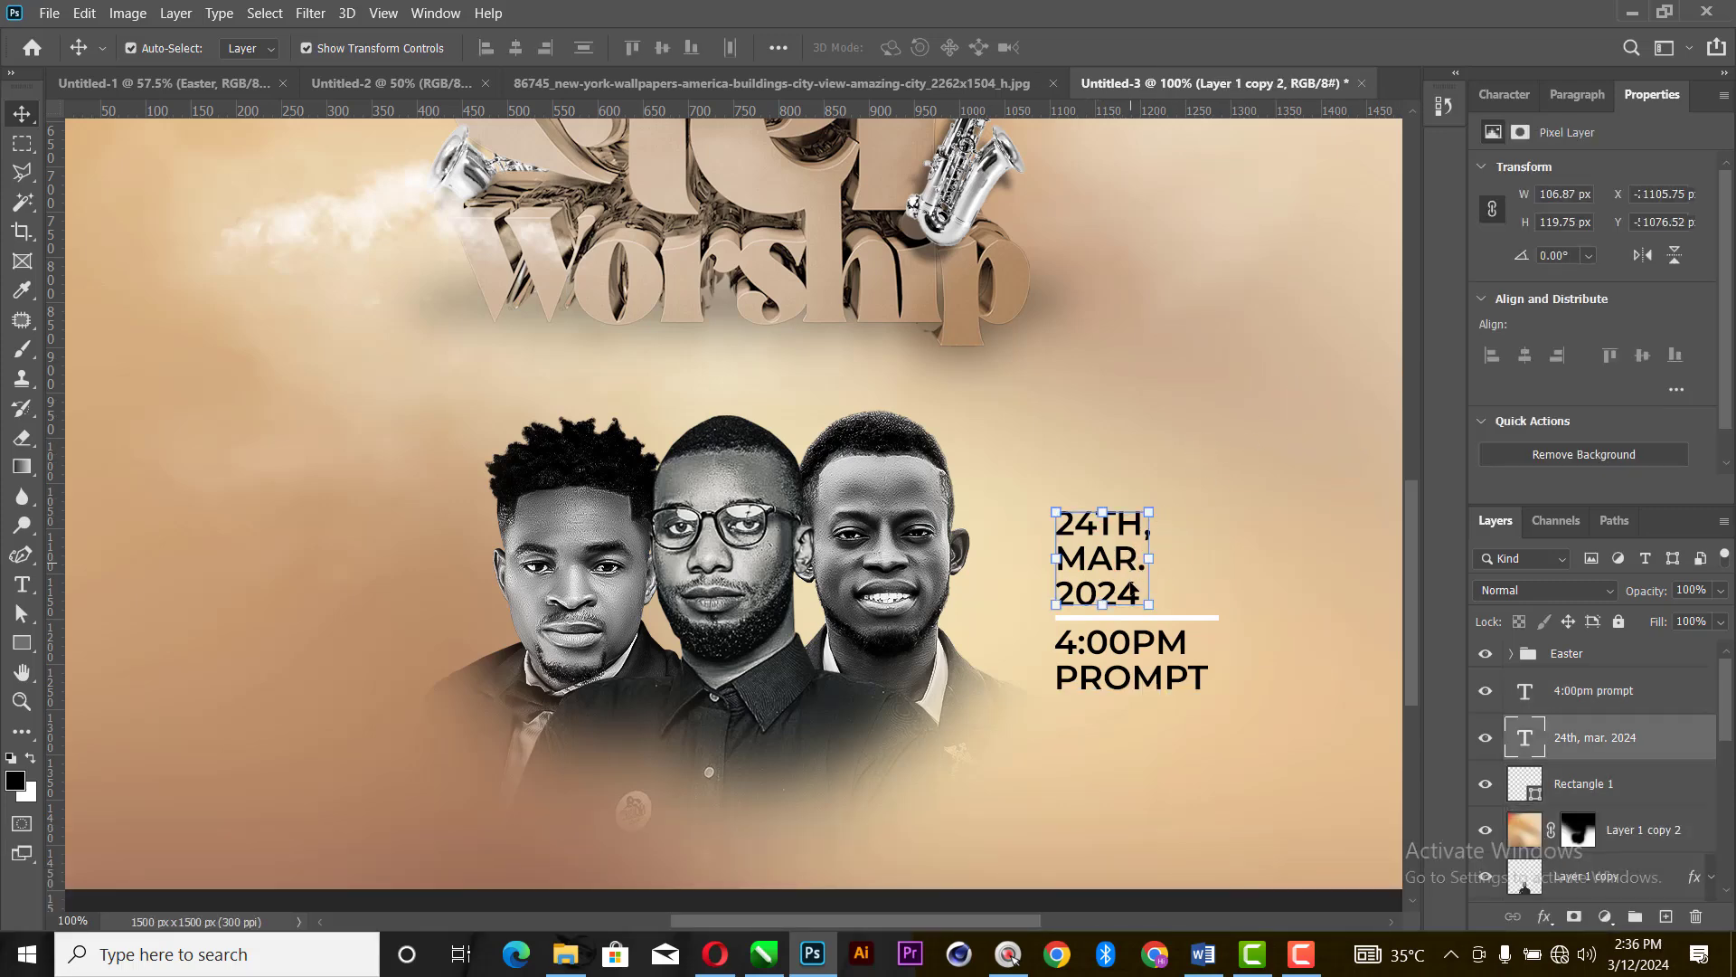
left_click(1161, 687, "shift")
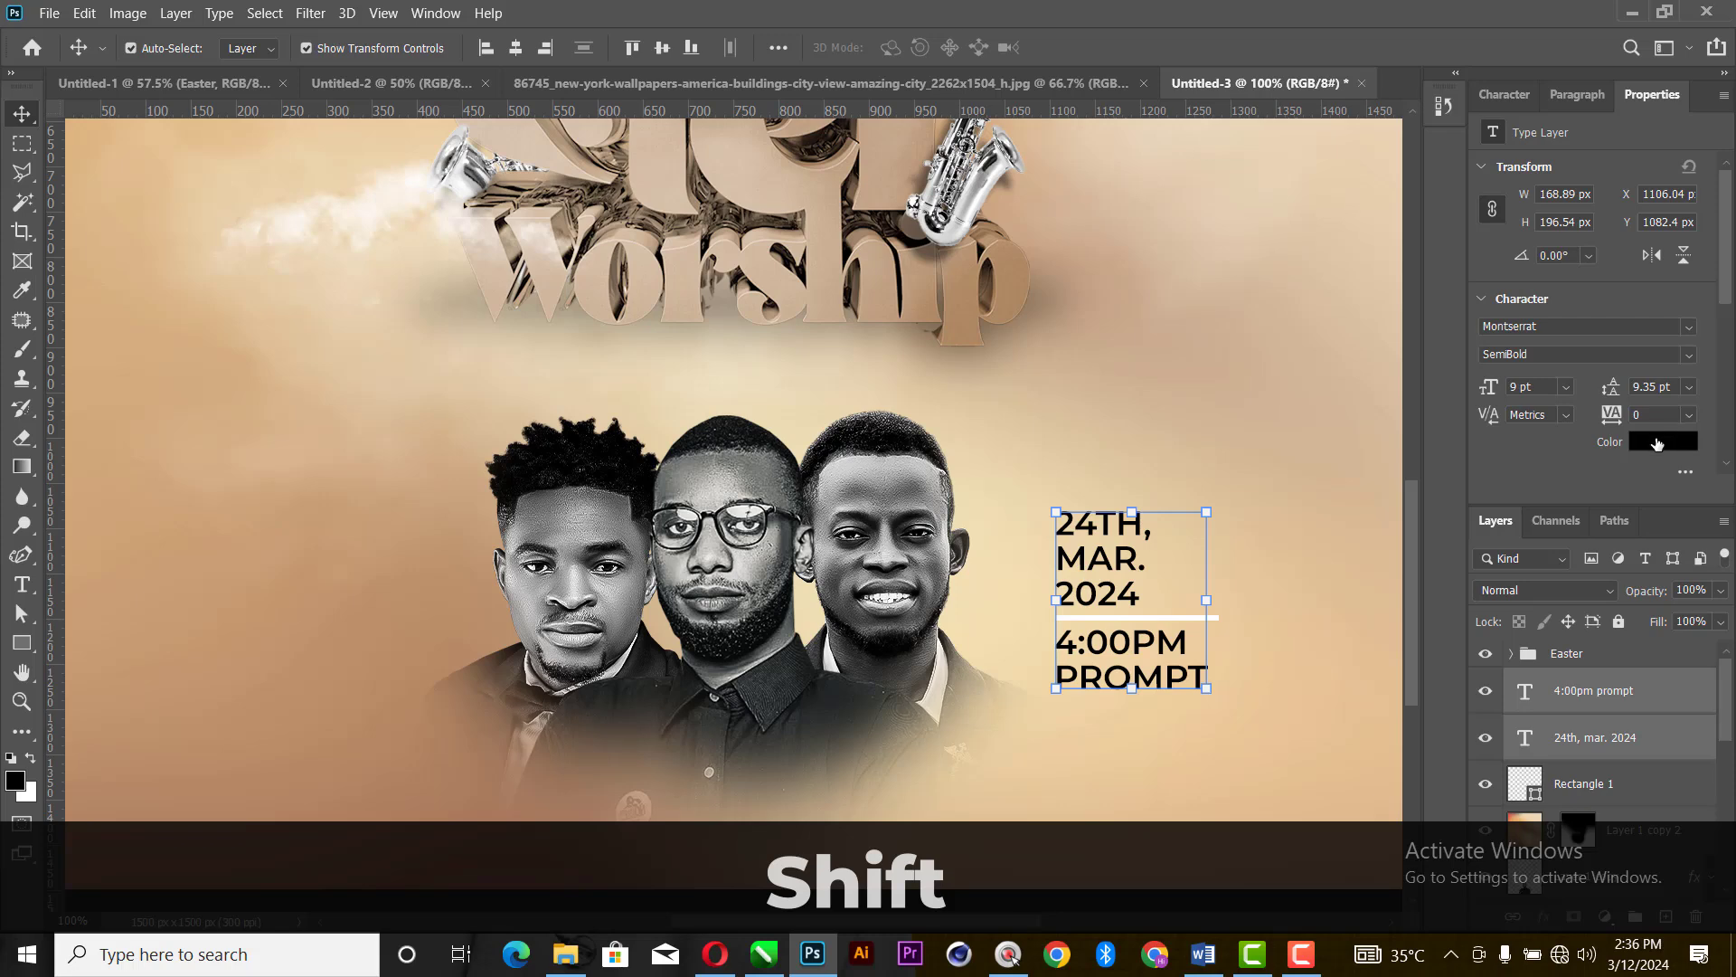
left_click(1657, 443)
left_click_drag(1174, 285, 1027, 34)
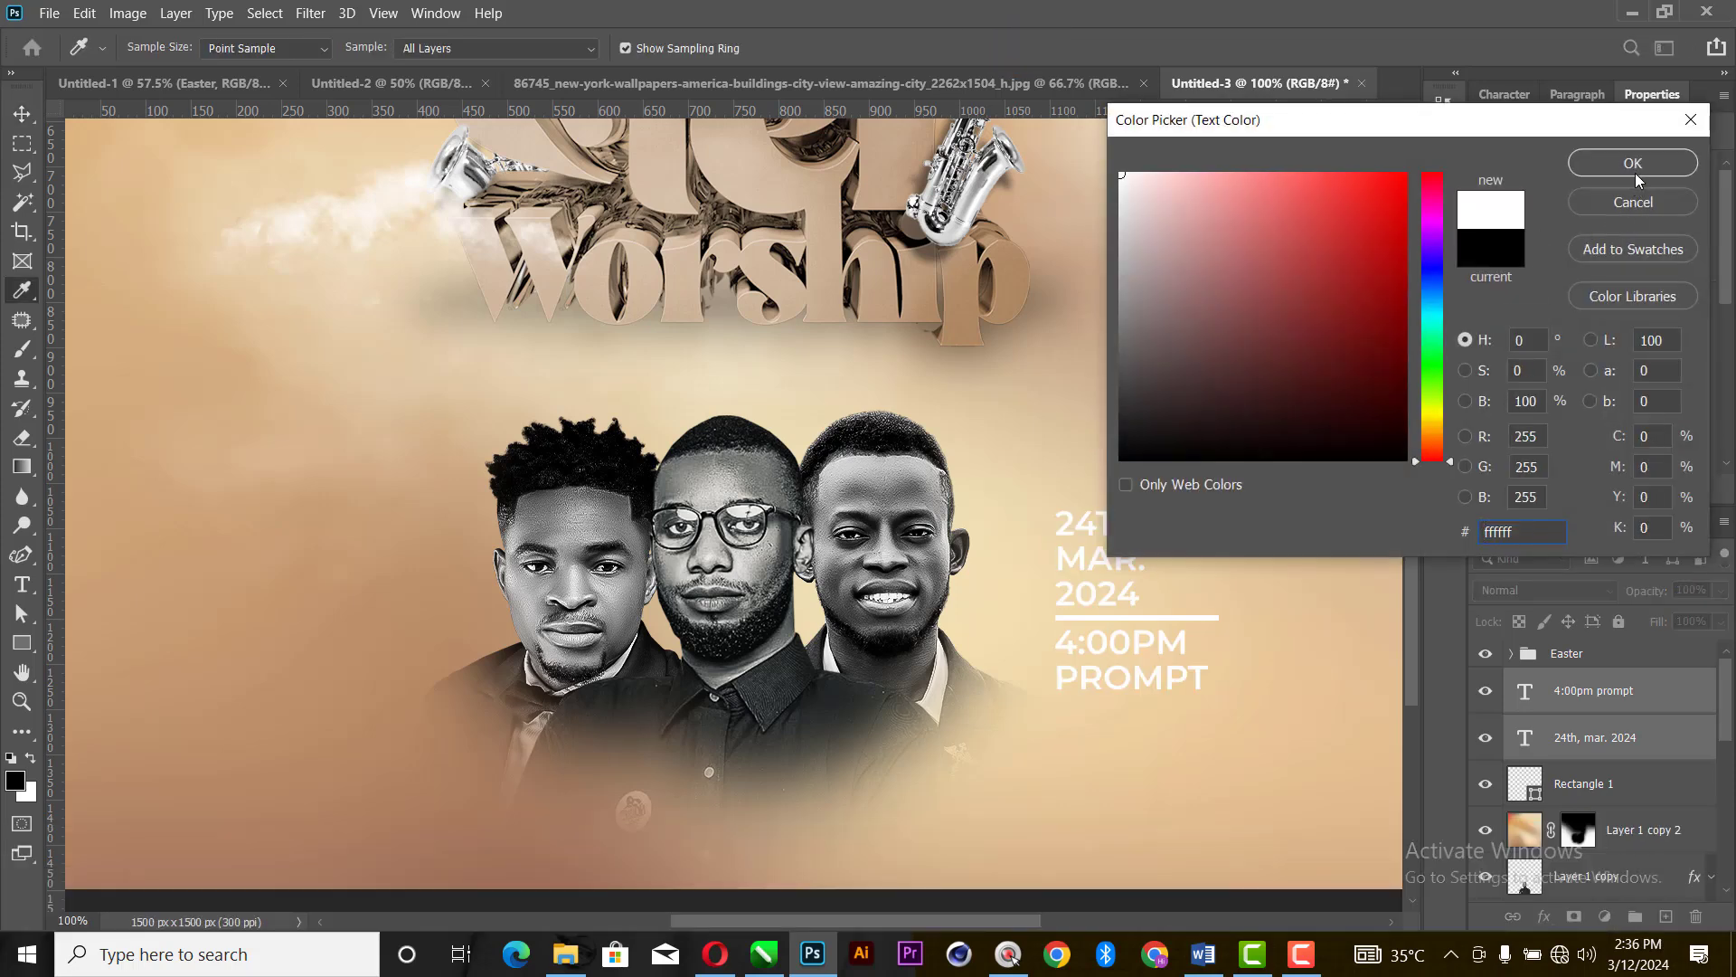
type("000000")
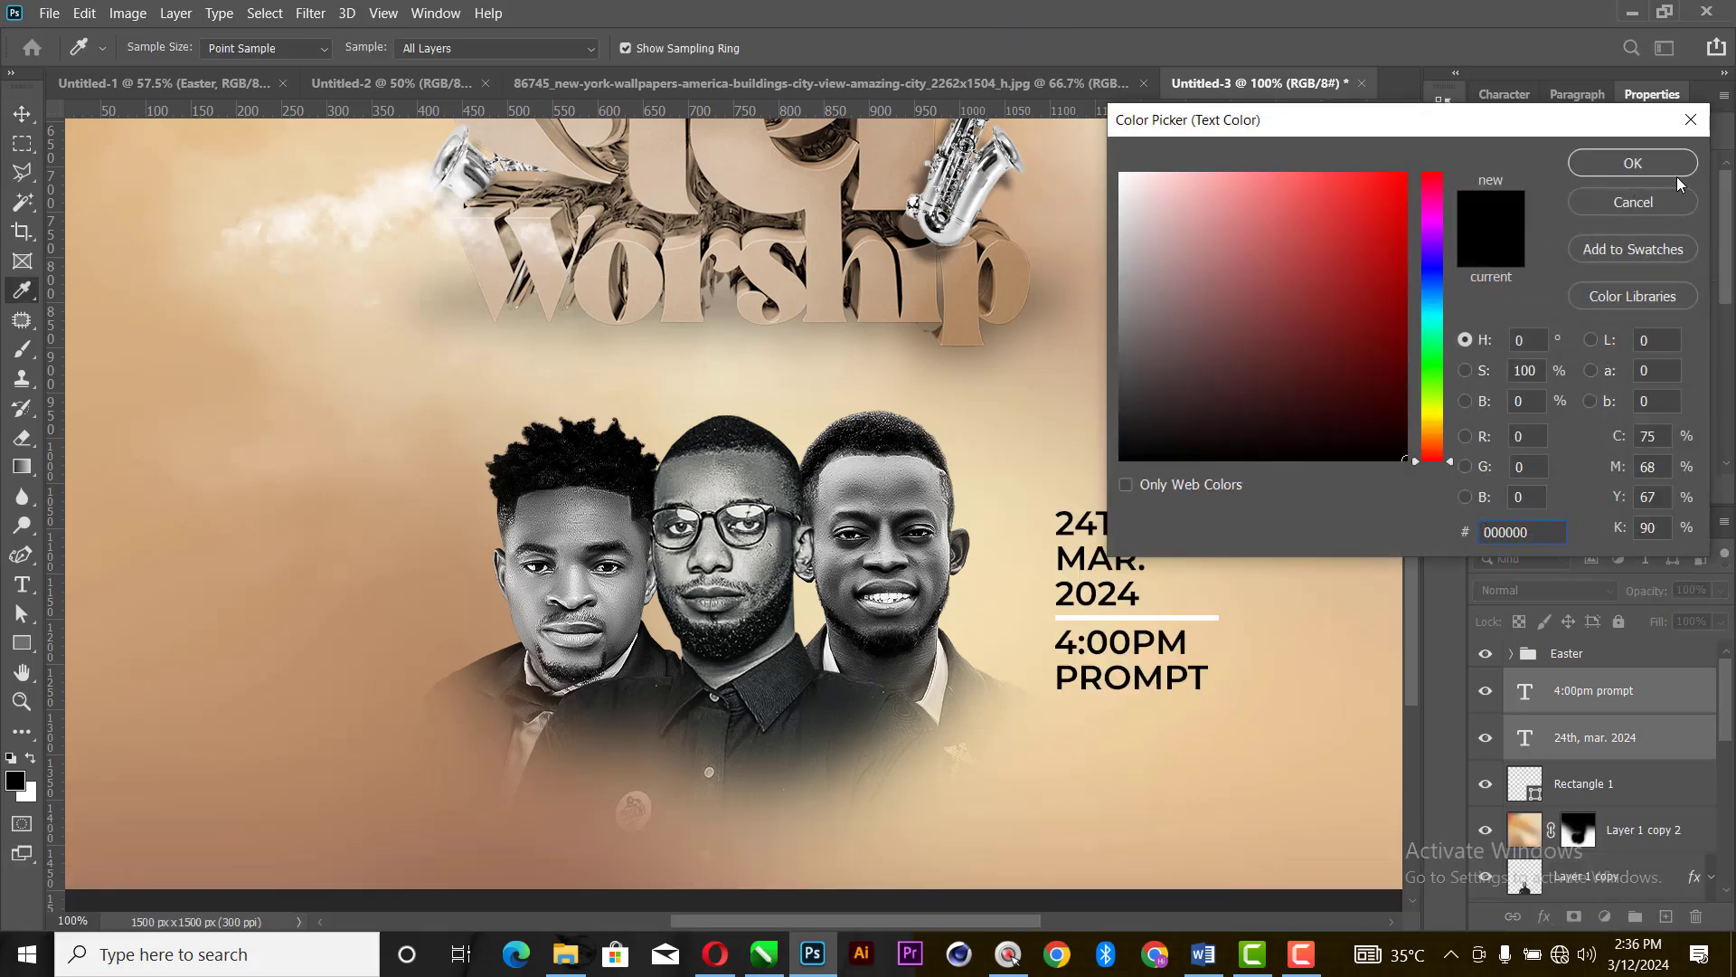
left_click(1659, 165)
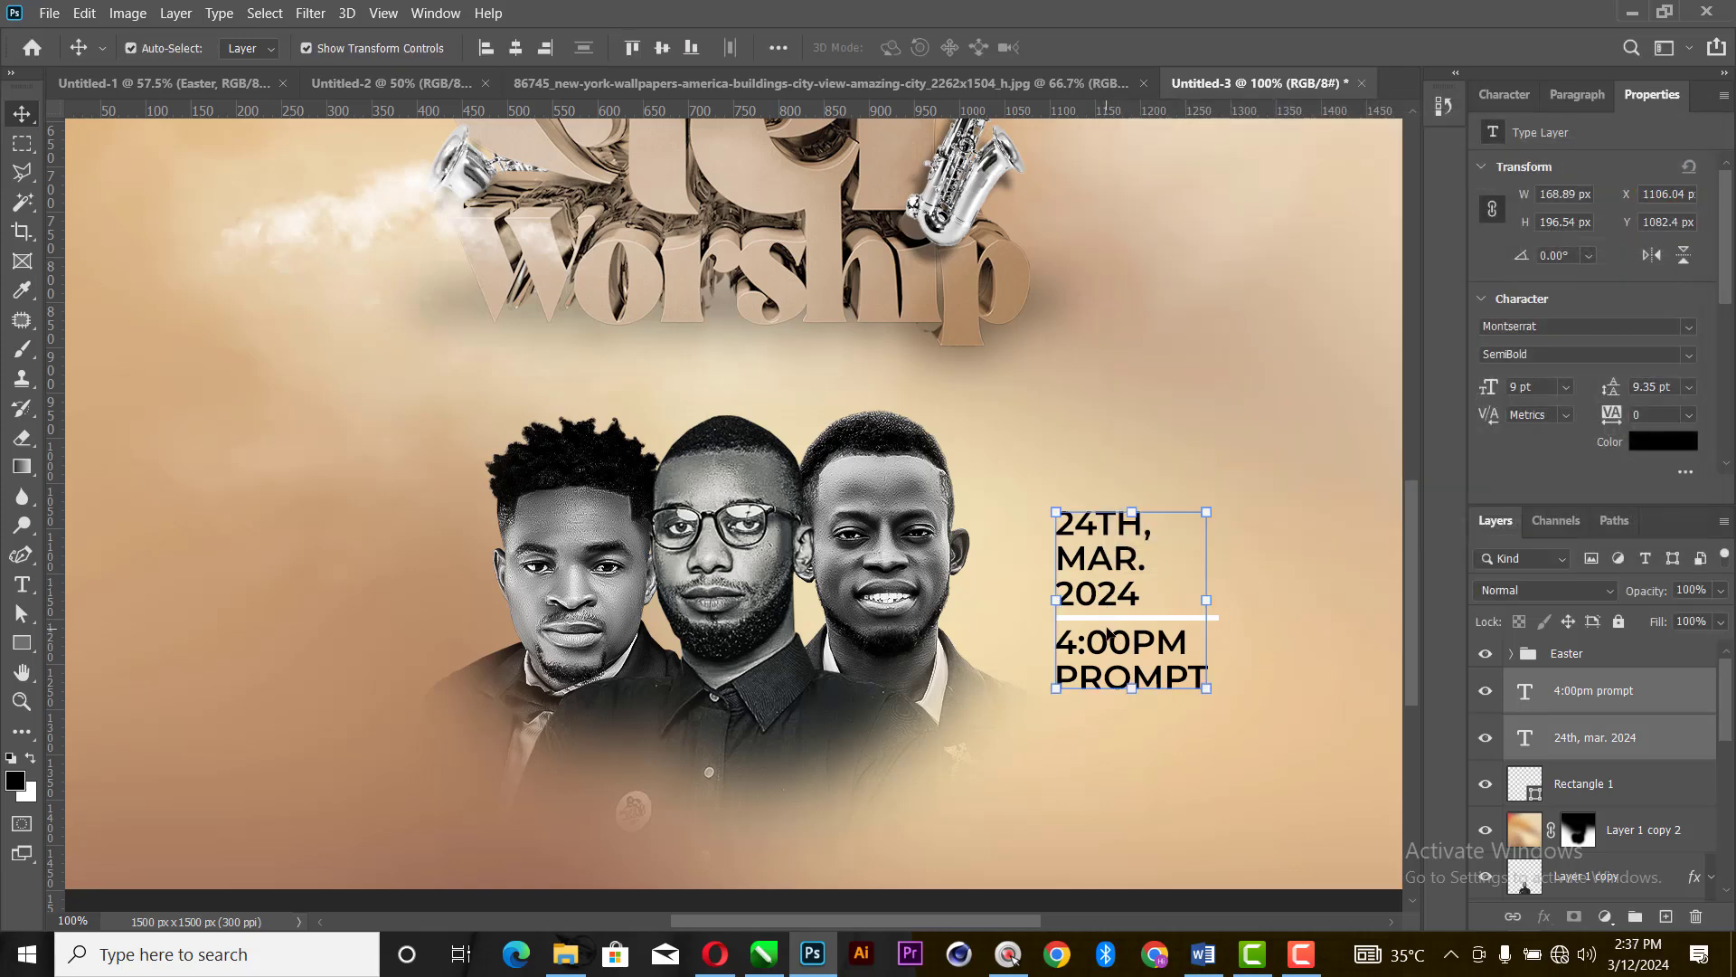
left_click(1662, 443)
left_click_drag(1341, 416, 961, 39)
left_click(1617, 164)
key("v")
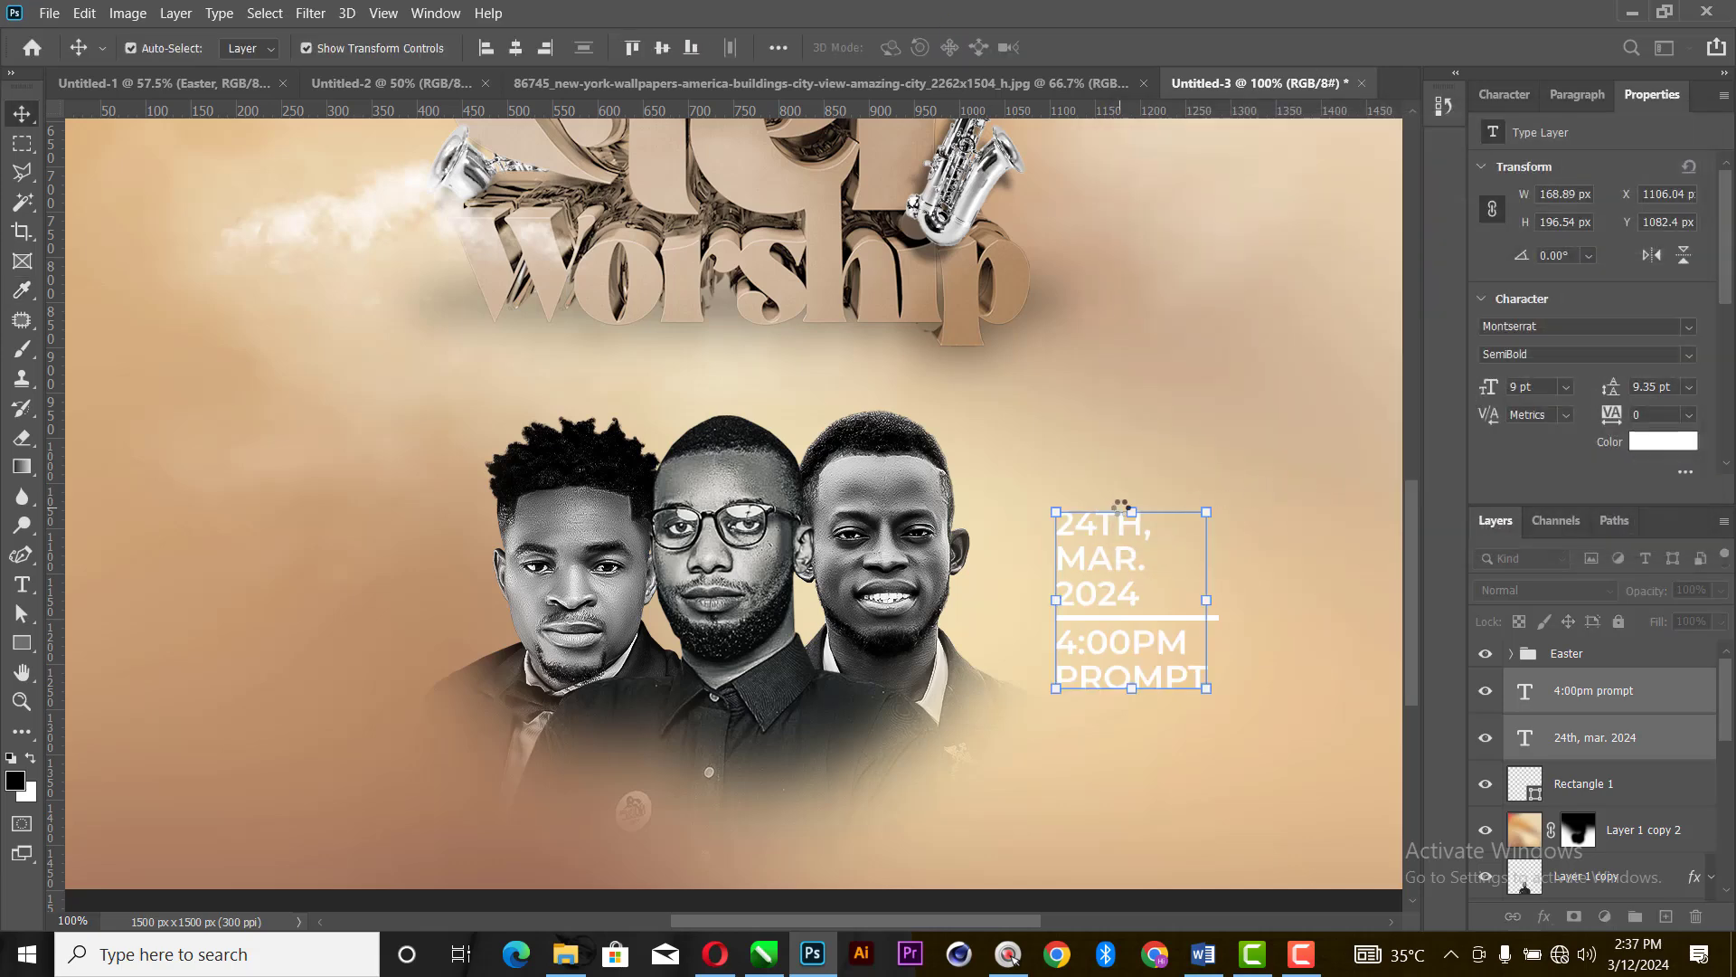
- Switch to the Word document and copy the venue line at the end of the event details
key("z")
right_click(1076, 438)
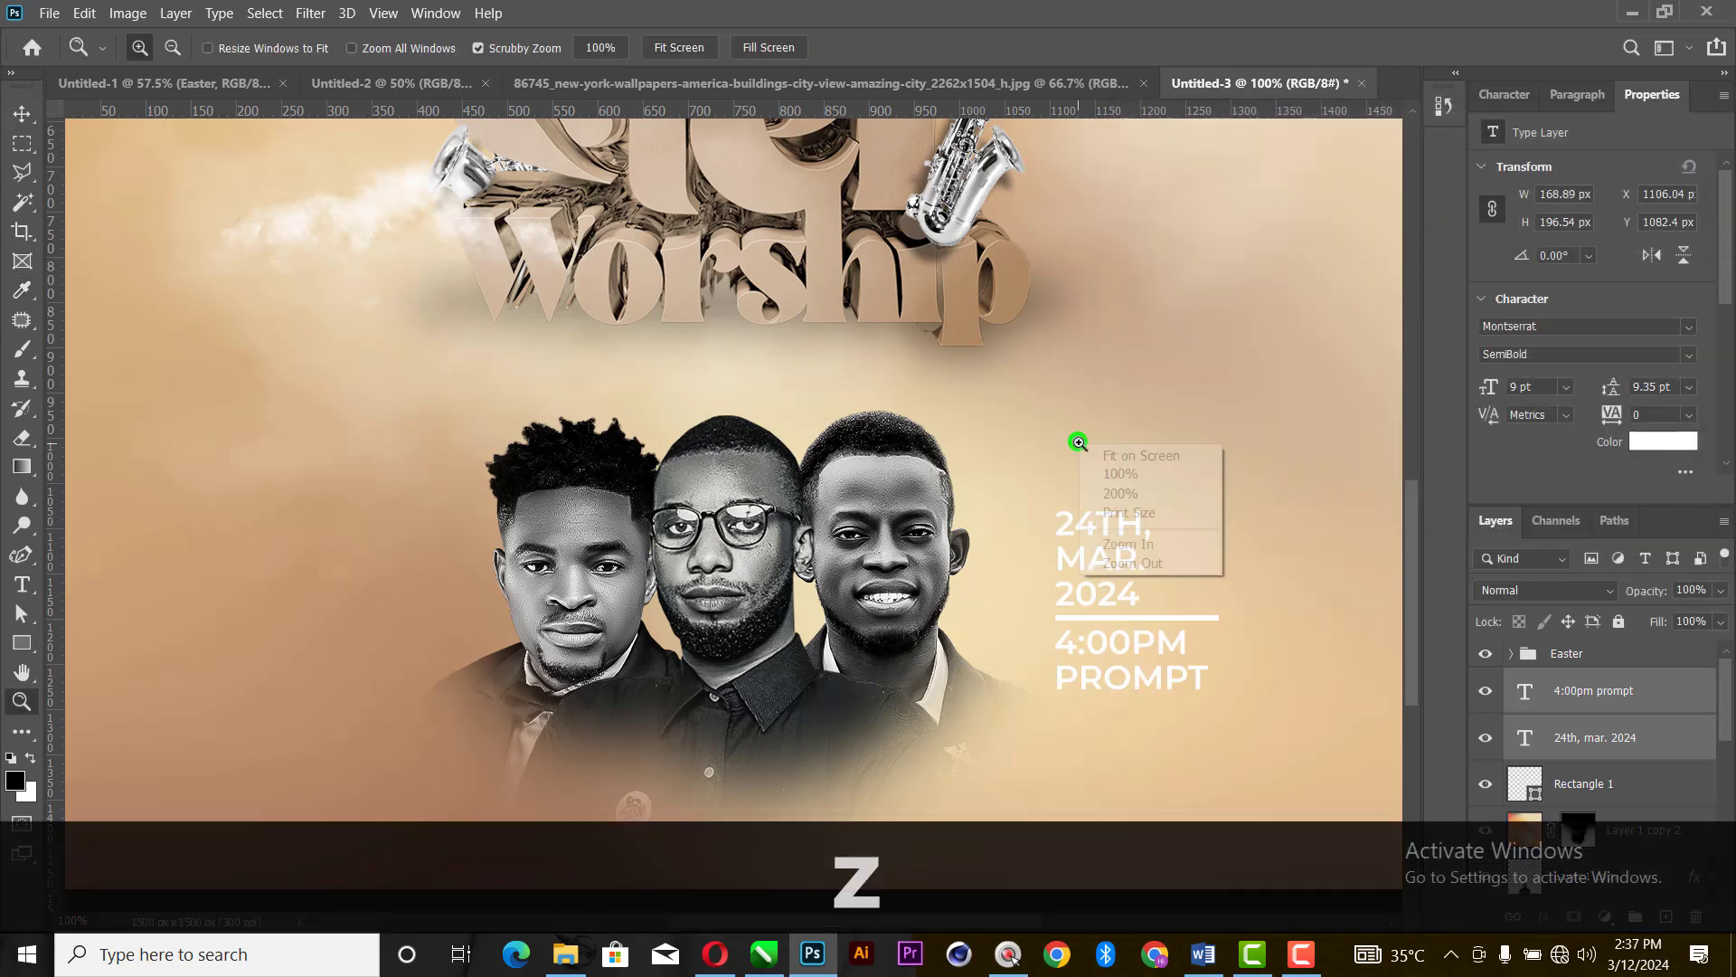
left_click(1117, 449)
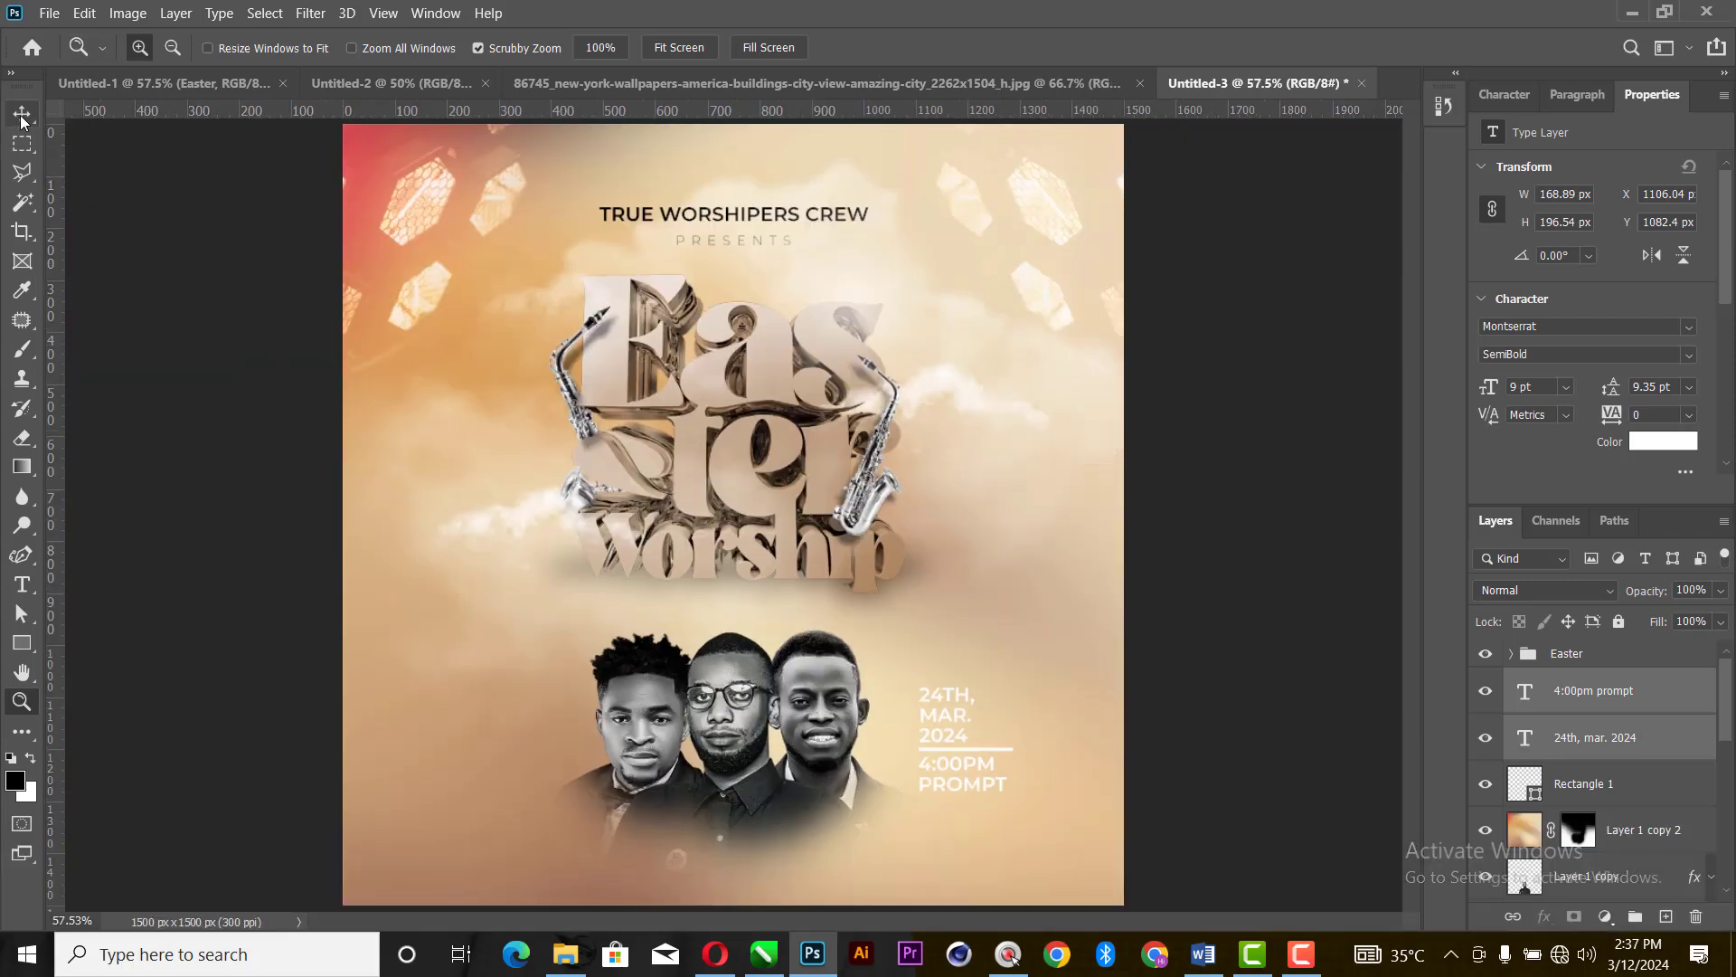
left_click(21, 113)
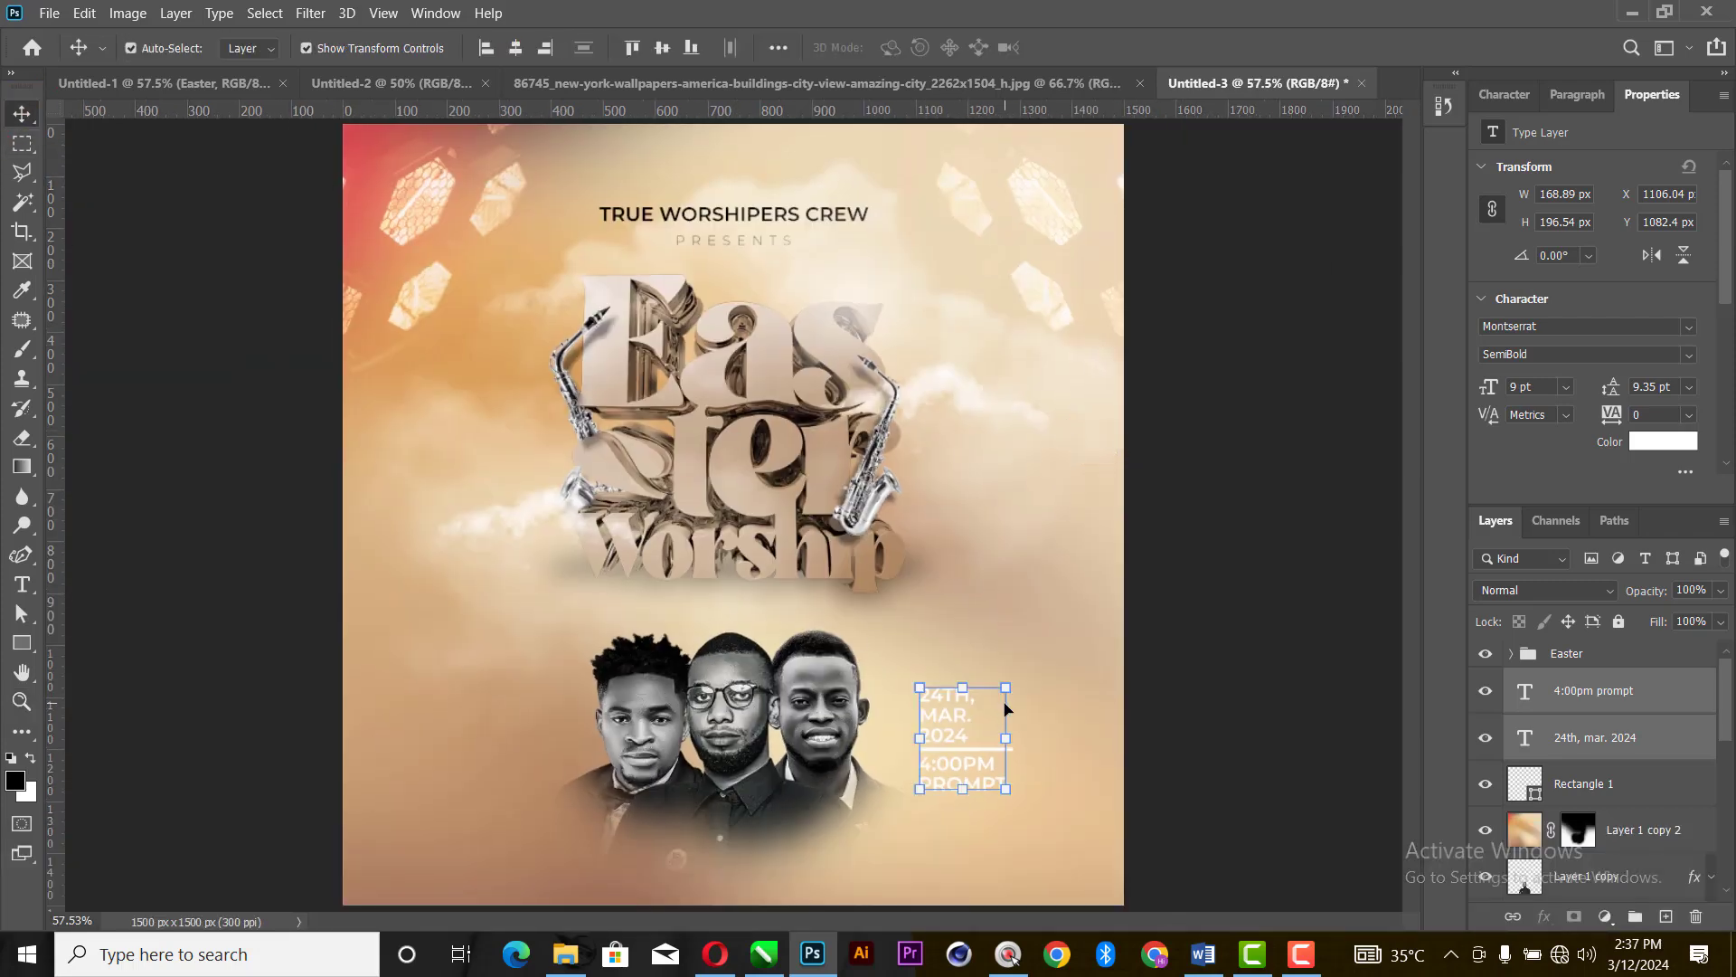
left_click(1202, 954)
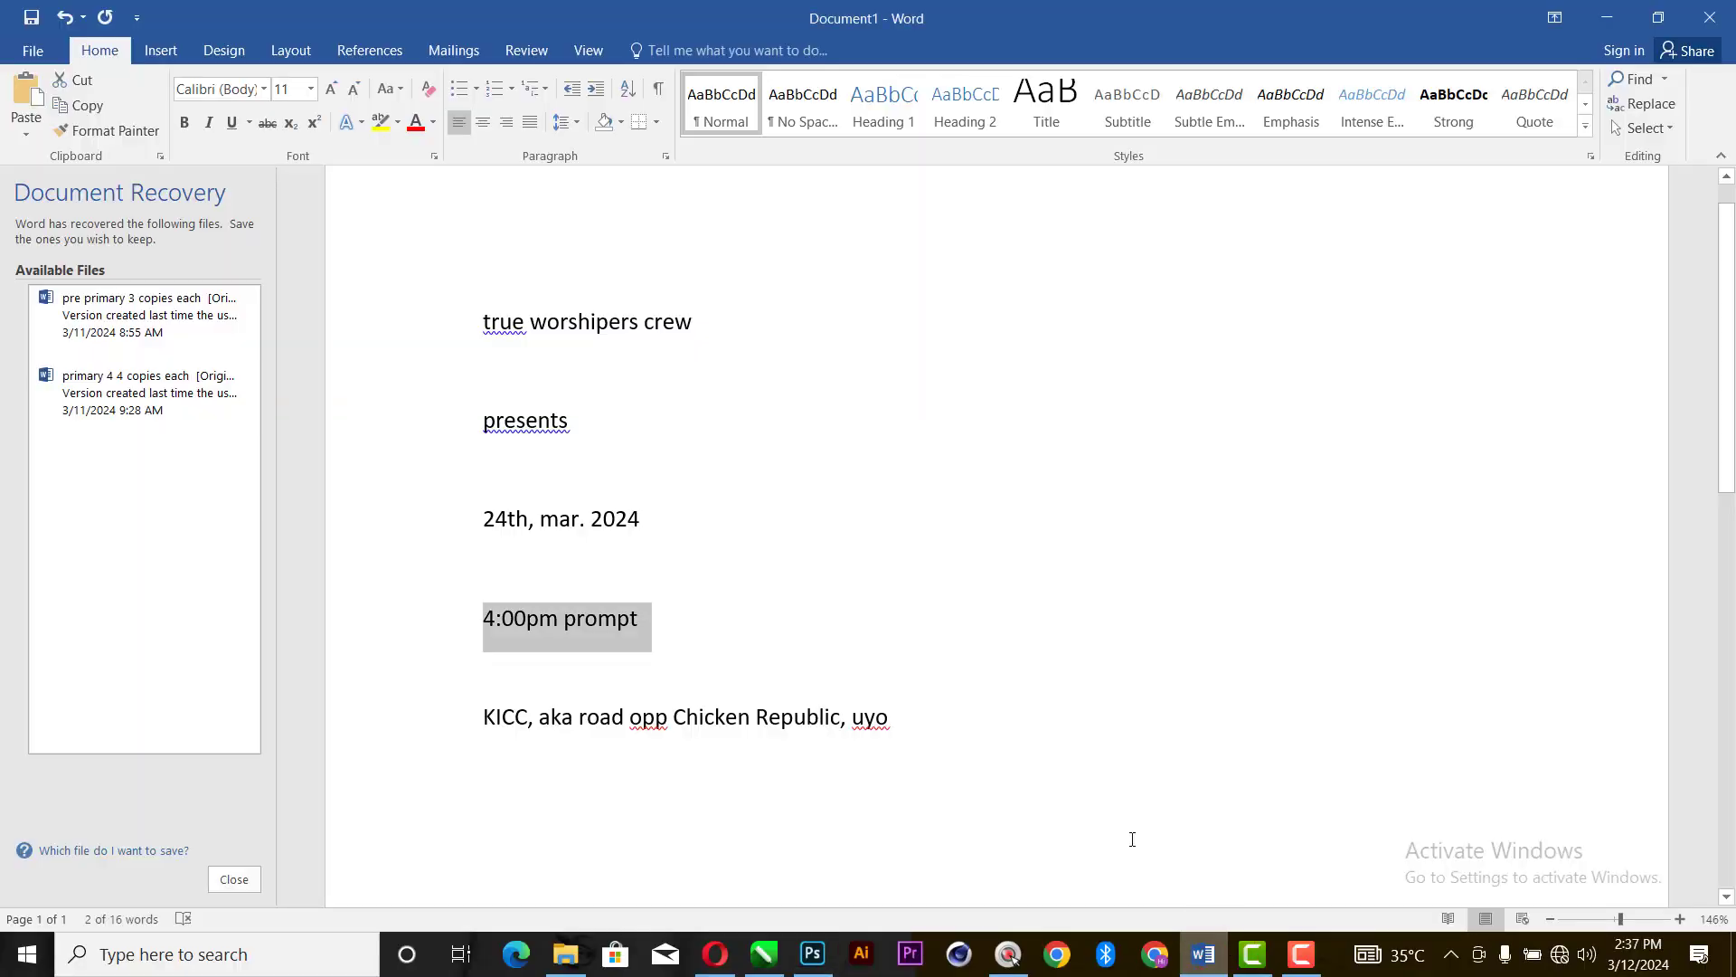
left_click_drag(909, 731, 472, 737)
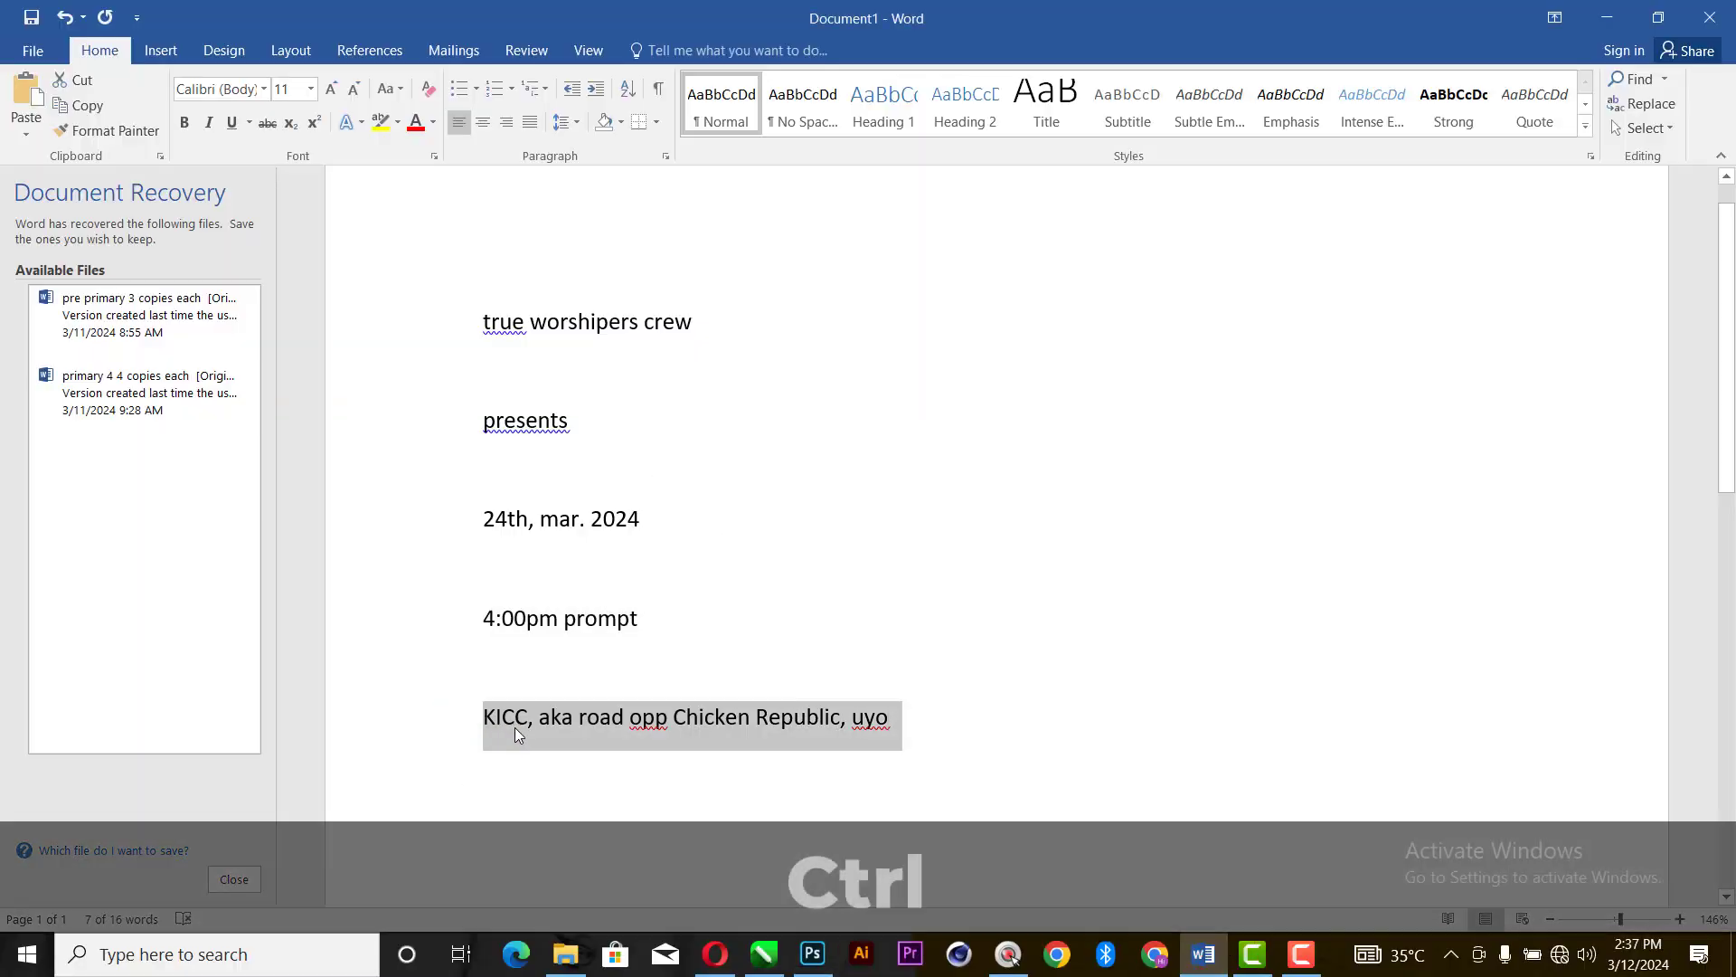
key("ctrl+c")
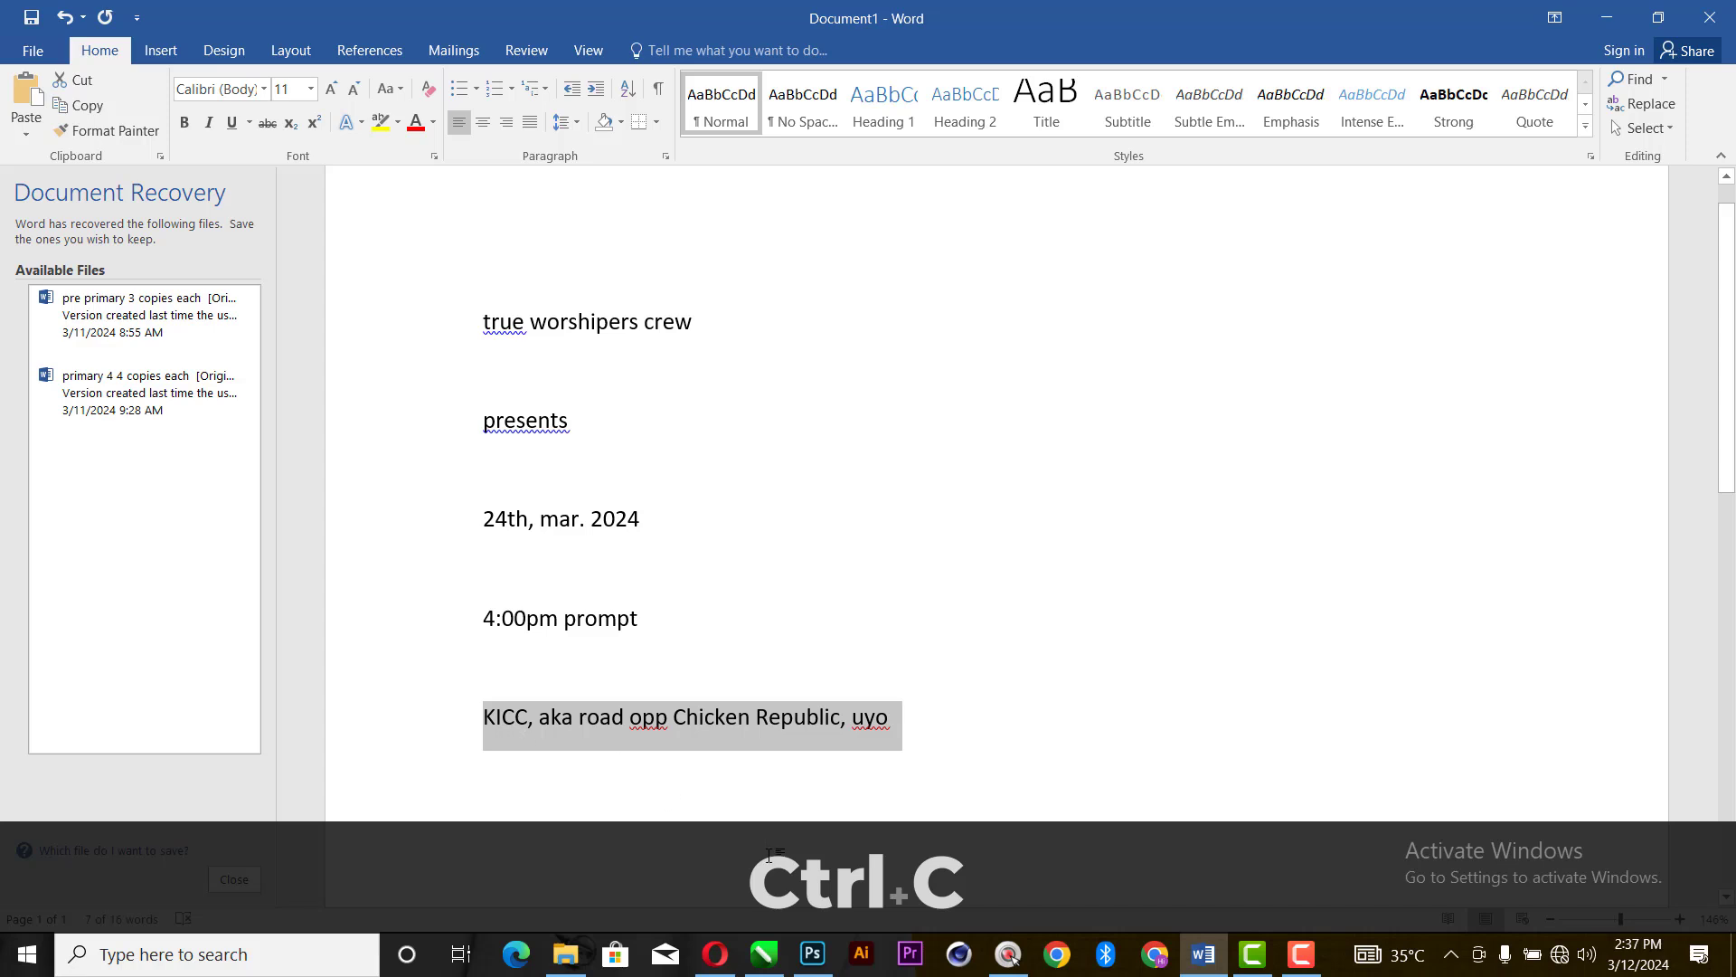
- Switch to Photoshop and paste the copied venue line as a new text layer beneath the title, starting near the flyer's left edge
left_click(812, 954)
key("t")
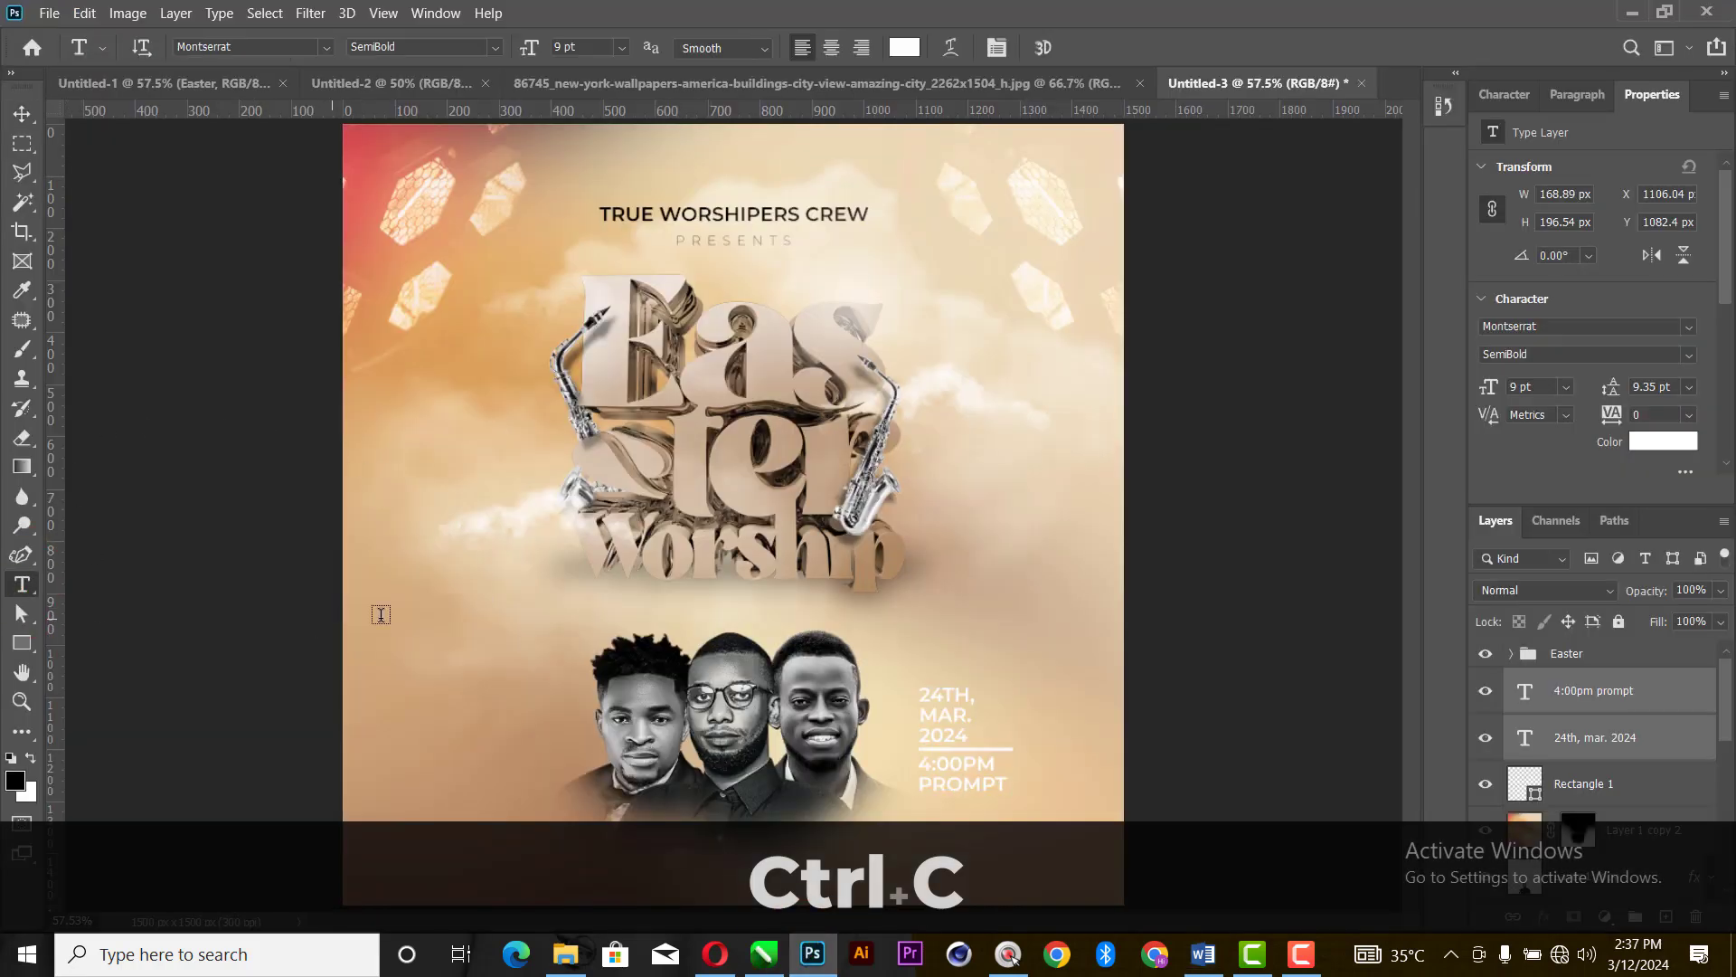
left_click(379, 616)
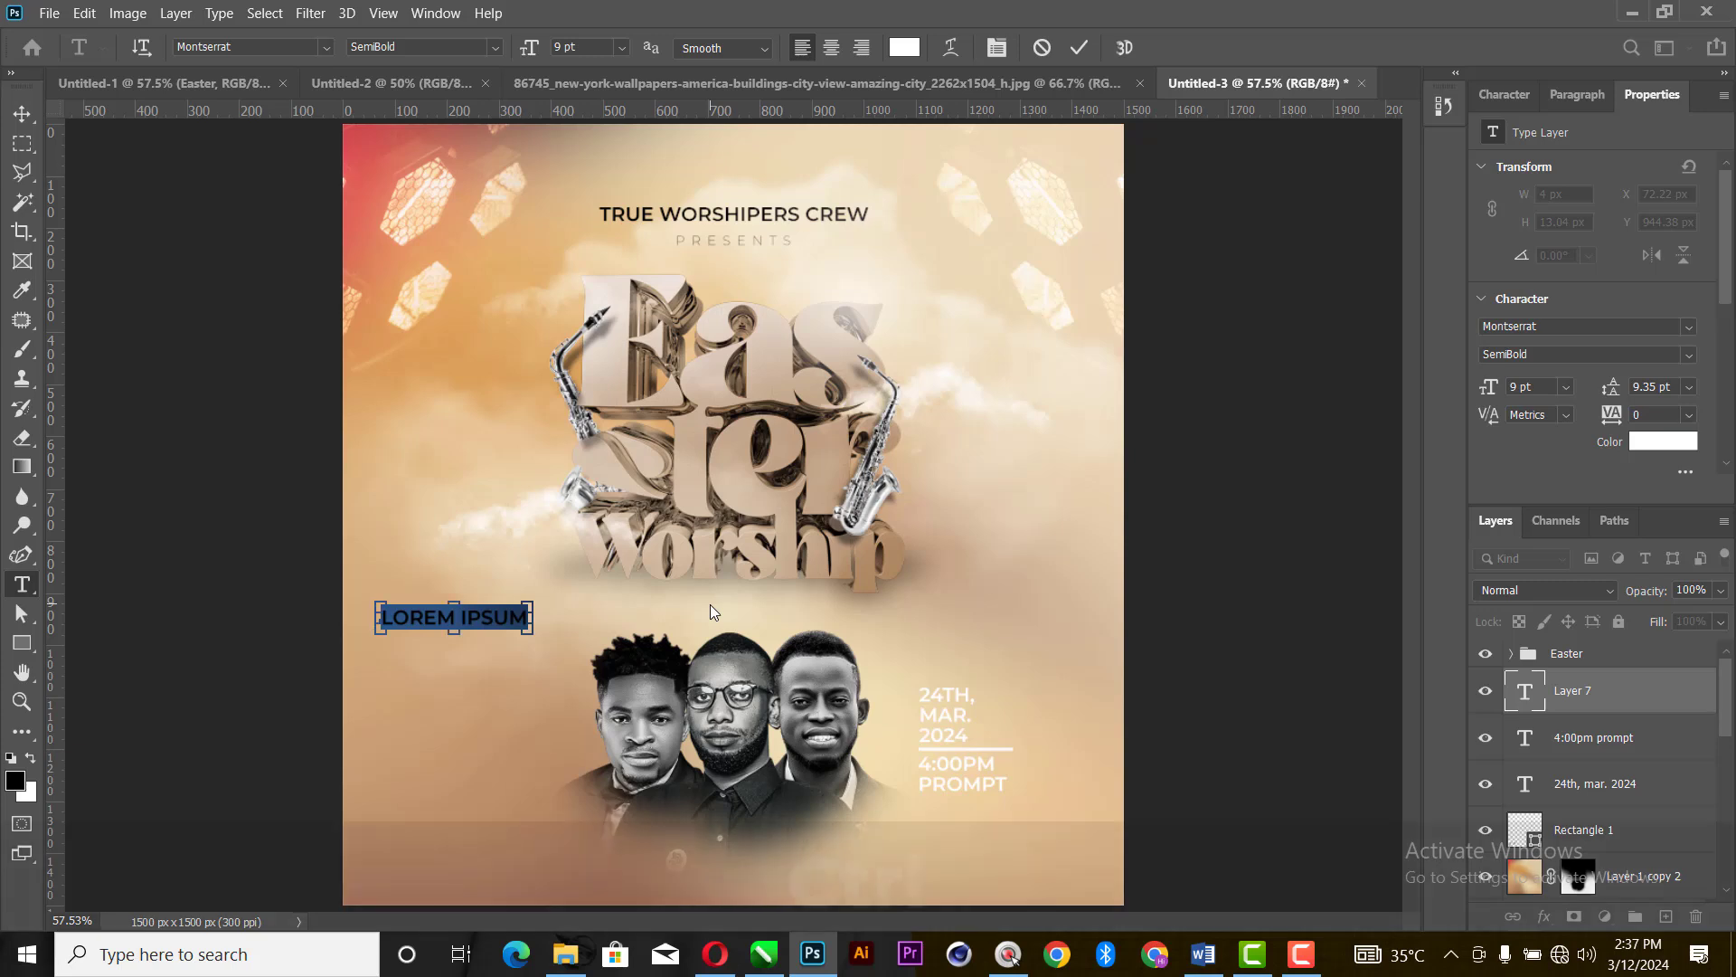
key("ctrl+v")
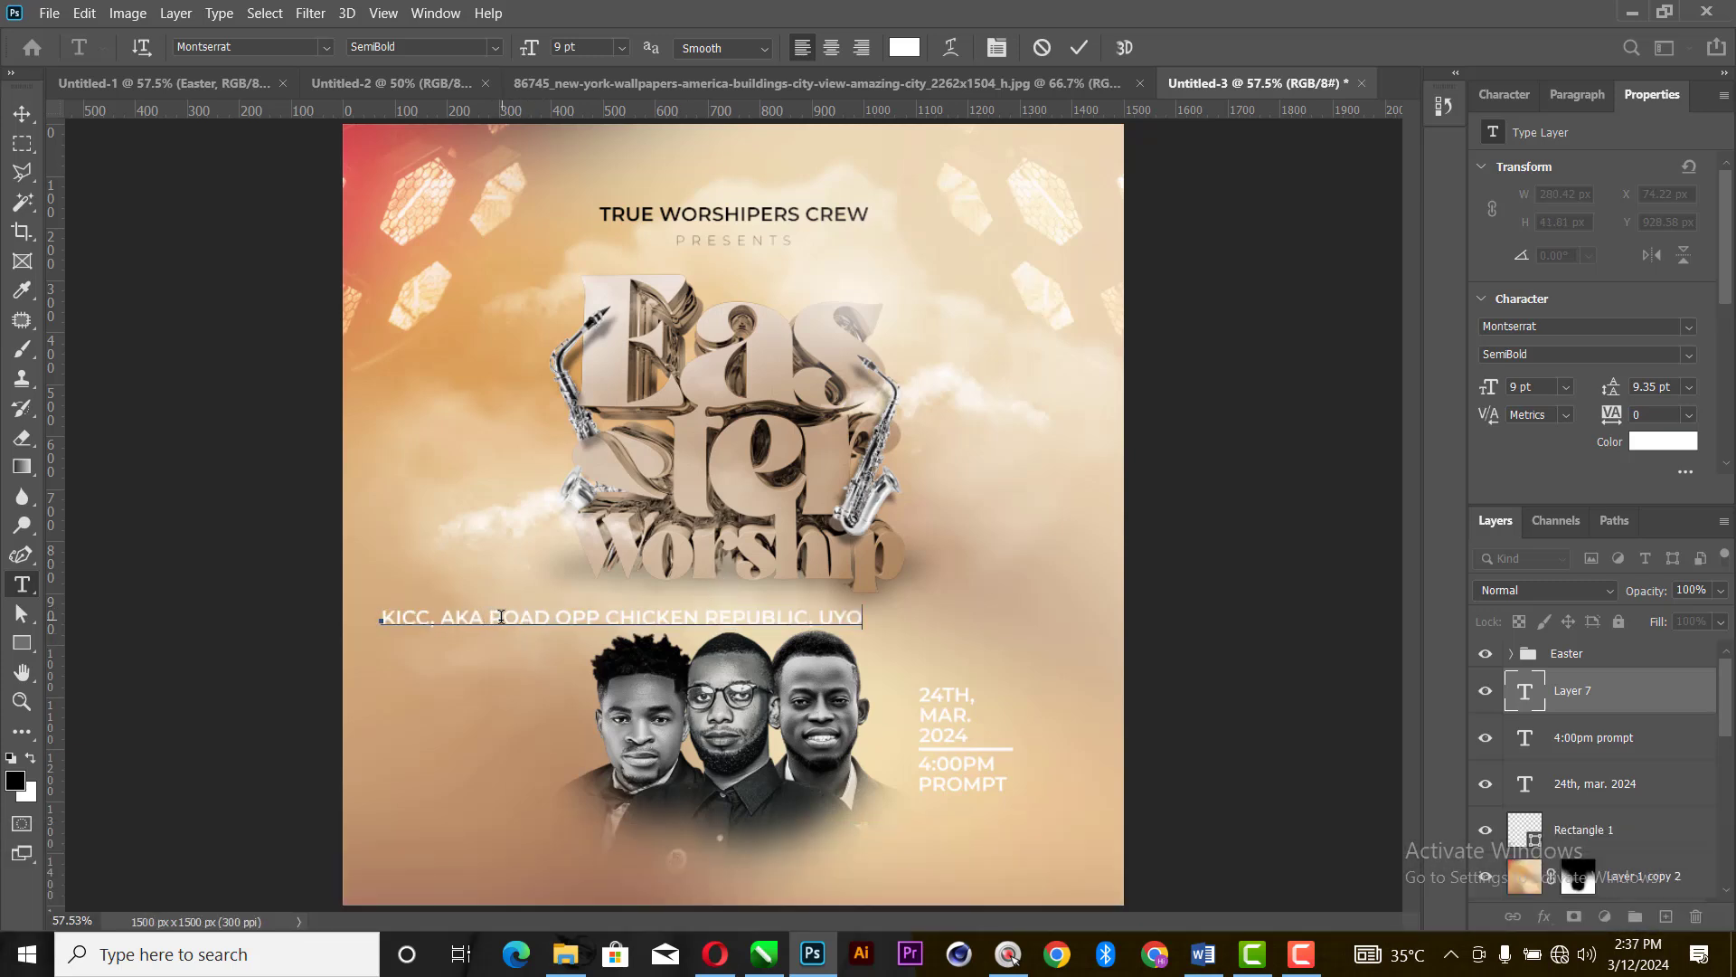
- Break the venue text into five lines: KICC, AKA / ROAD OPP / CHICKEN / REPUBLIC, / UYO
left_click(521, 619)
key("BackSpace")
key("Return")
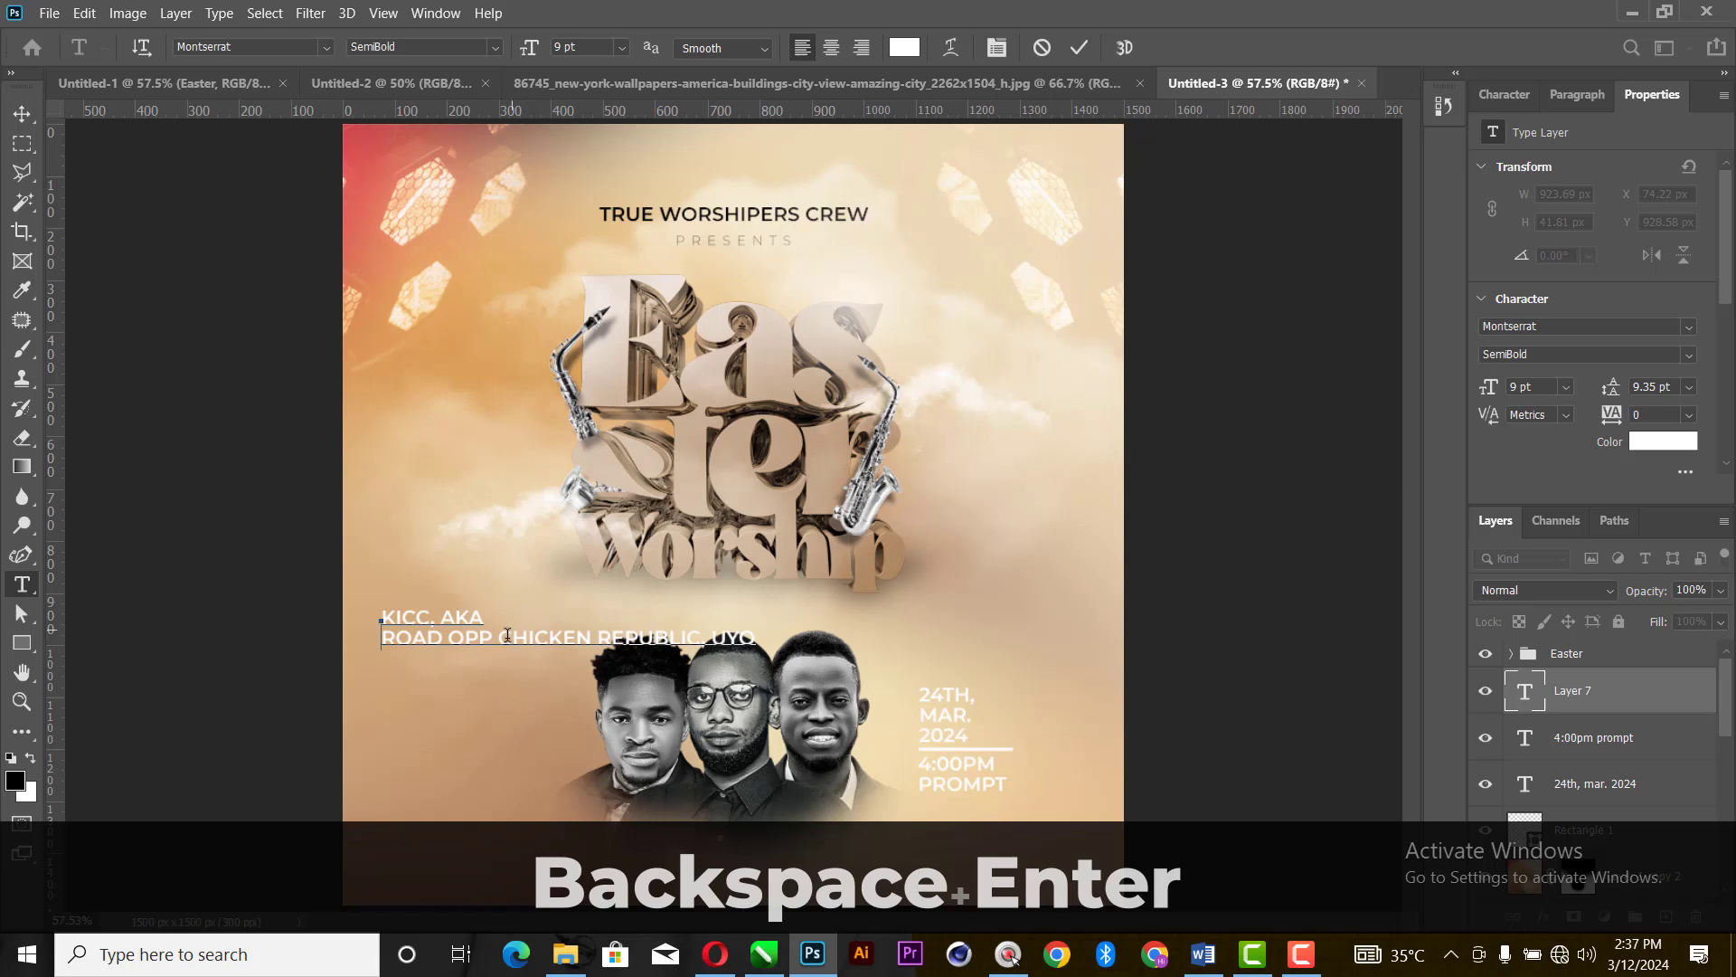
left_click(505, 637)
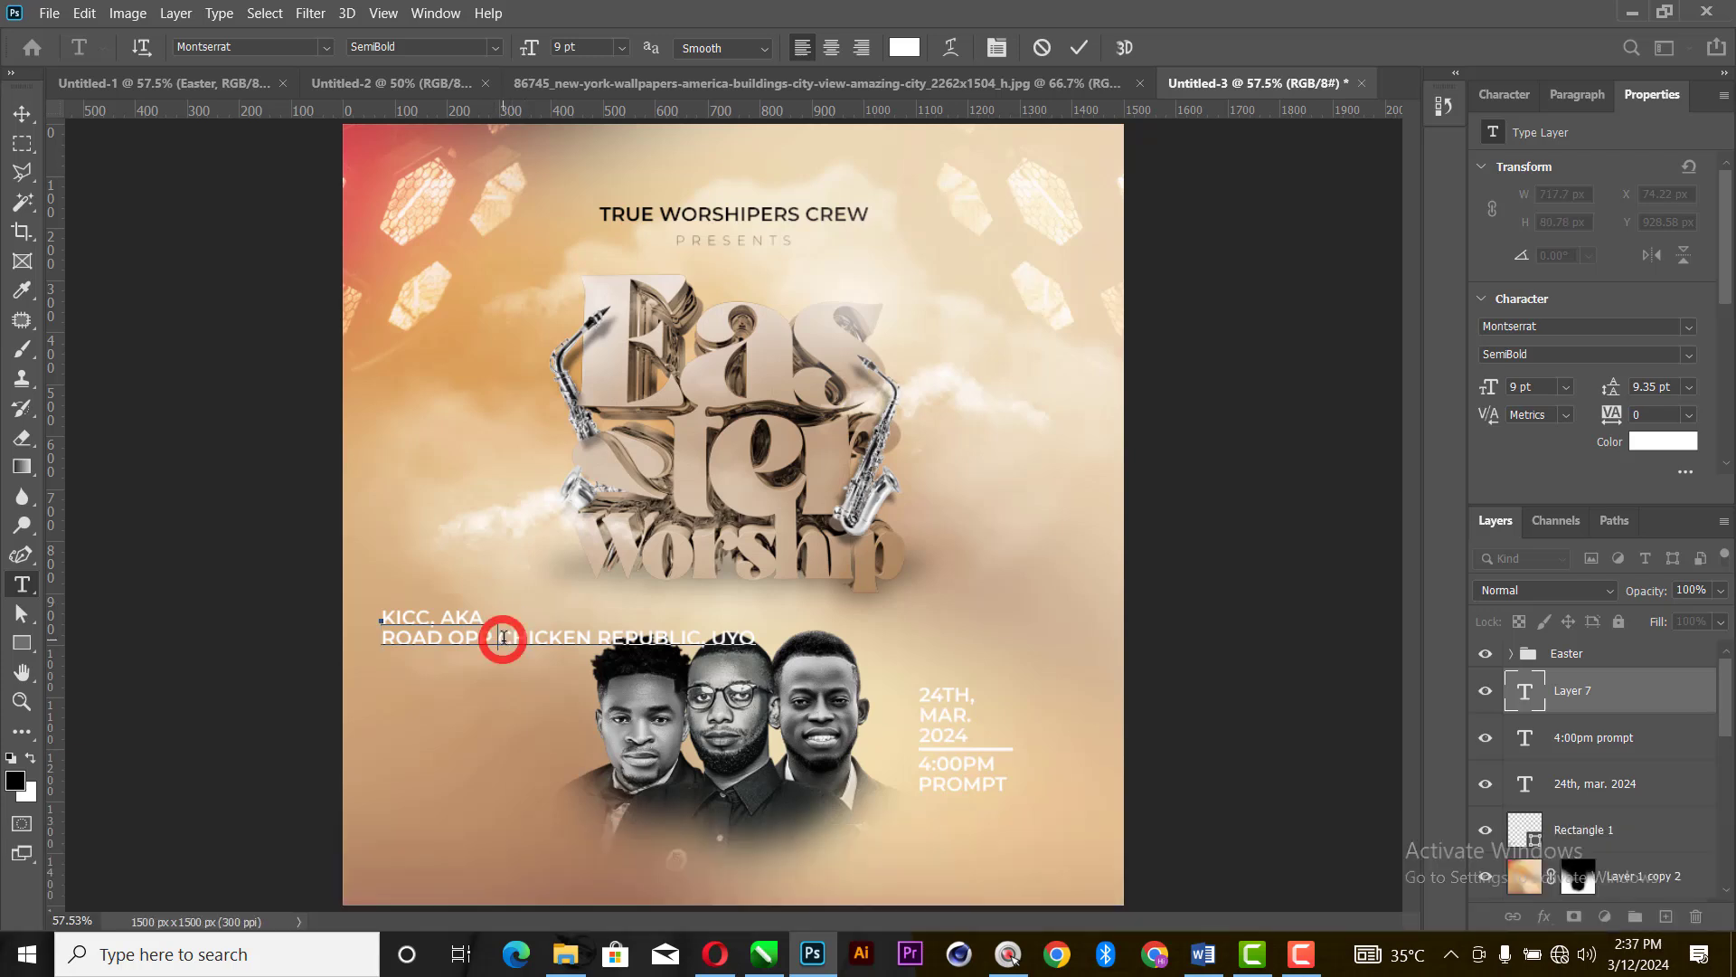
key("BackSpace")
key("Return")
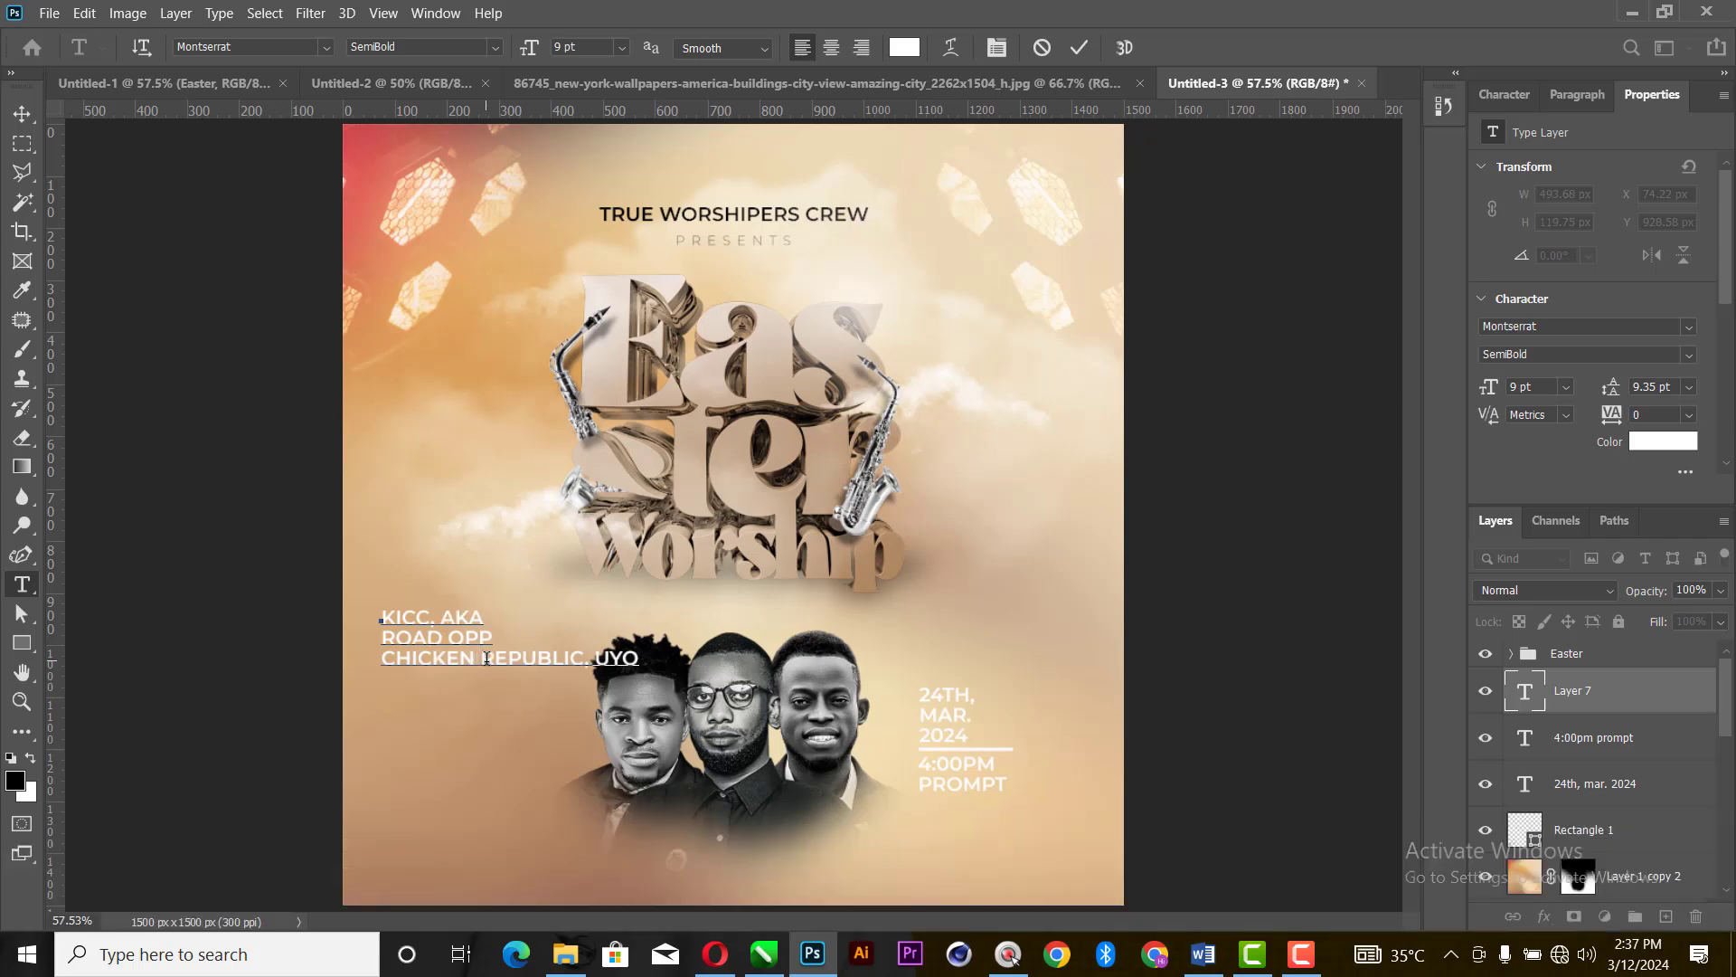
key("BackSpace")
key("Return")
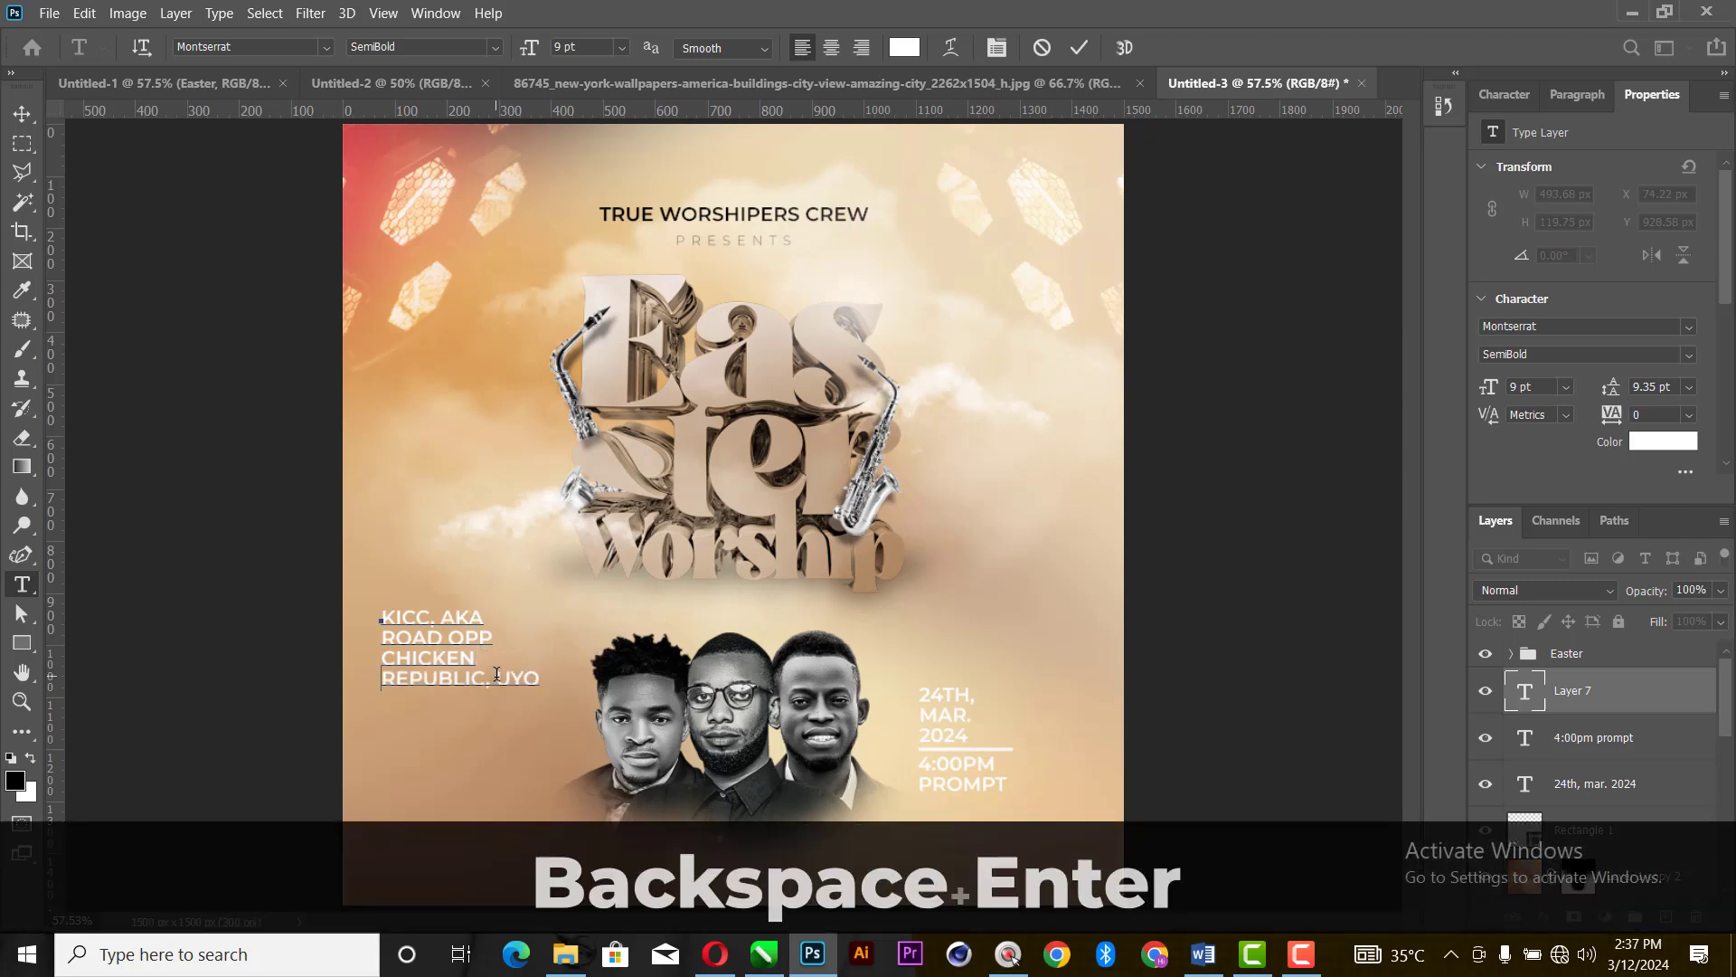
left_click(498, 676)
key("BackSpace")
key("Return")
- Right-align the venue text and place it to the left of the three men, level with the date and time
key("ctrl+a")
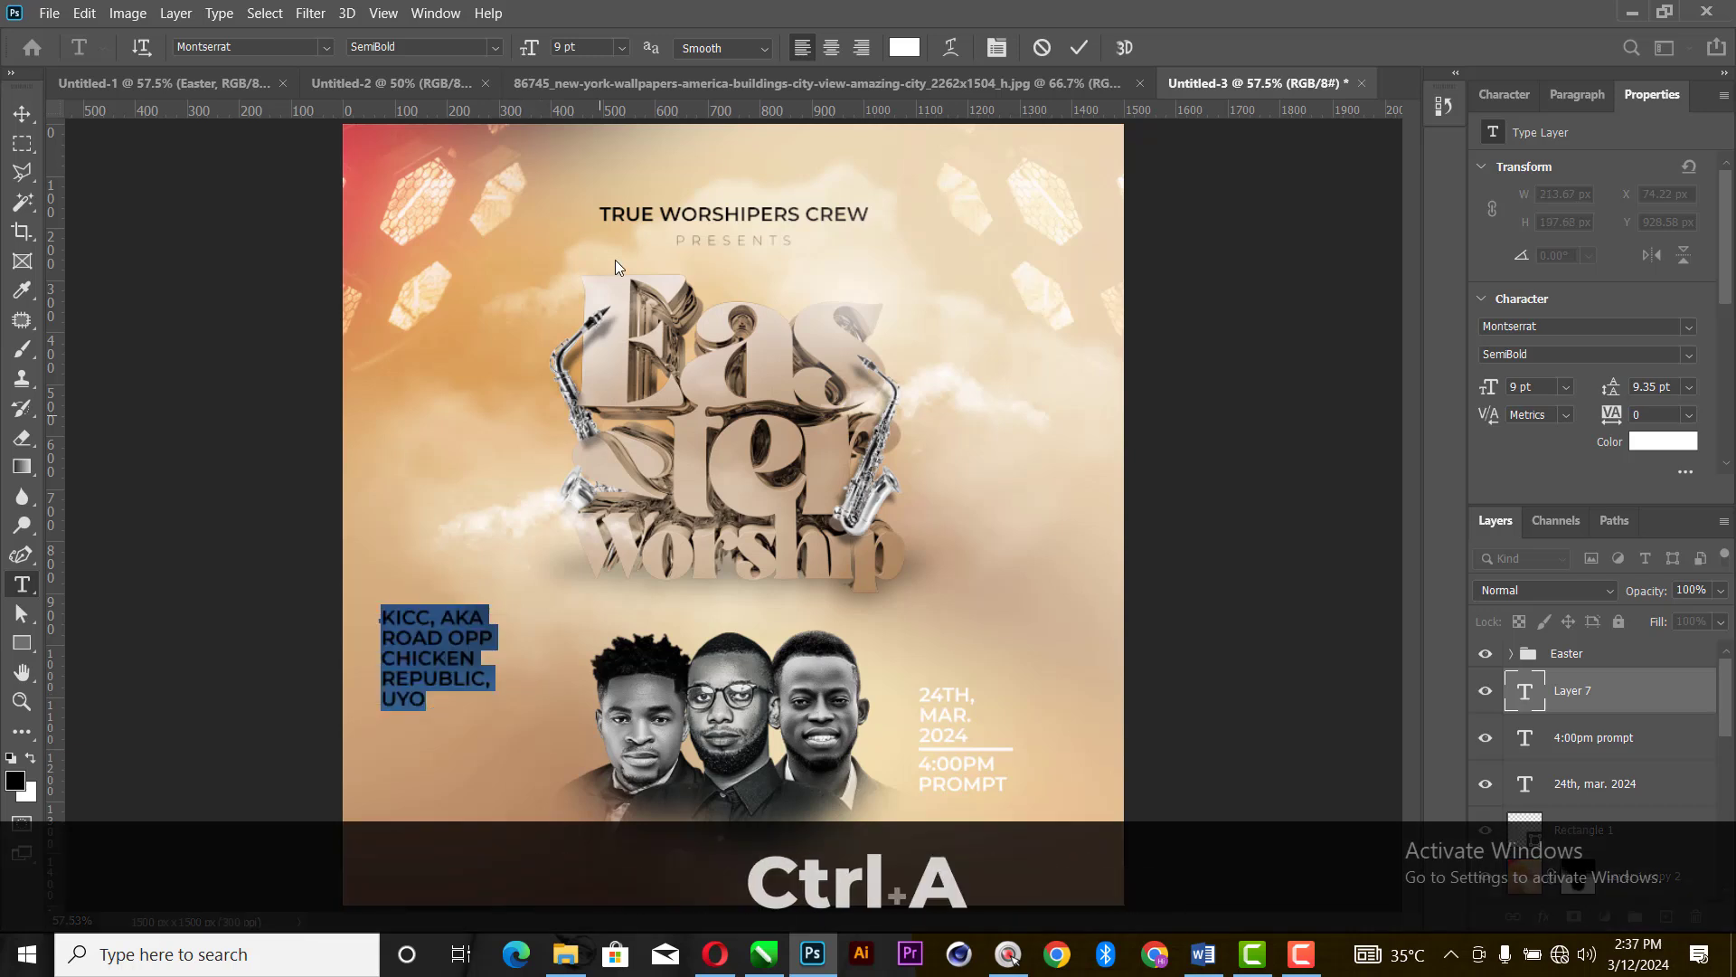
left_click(863, 49)
left_click(1078, 47)
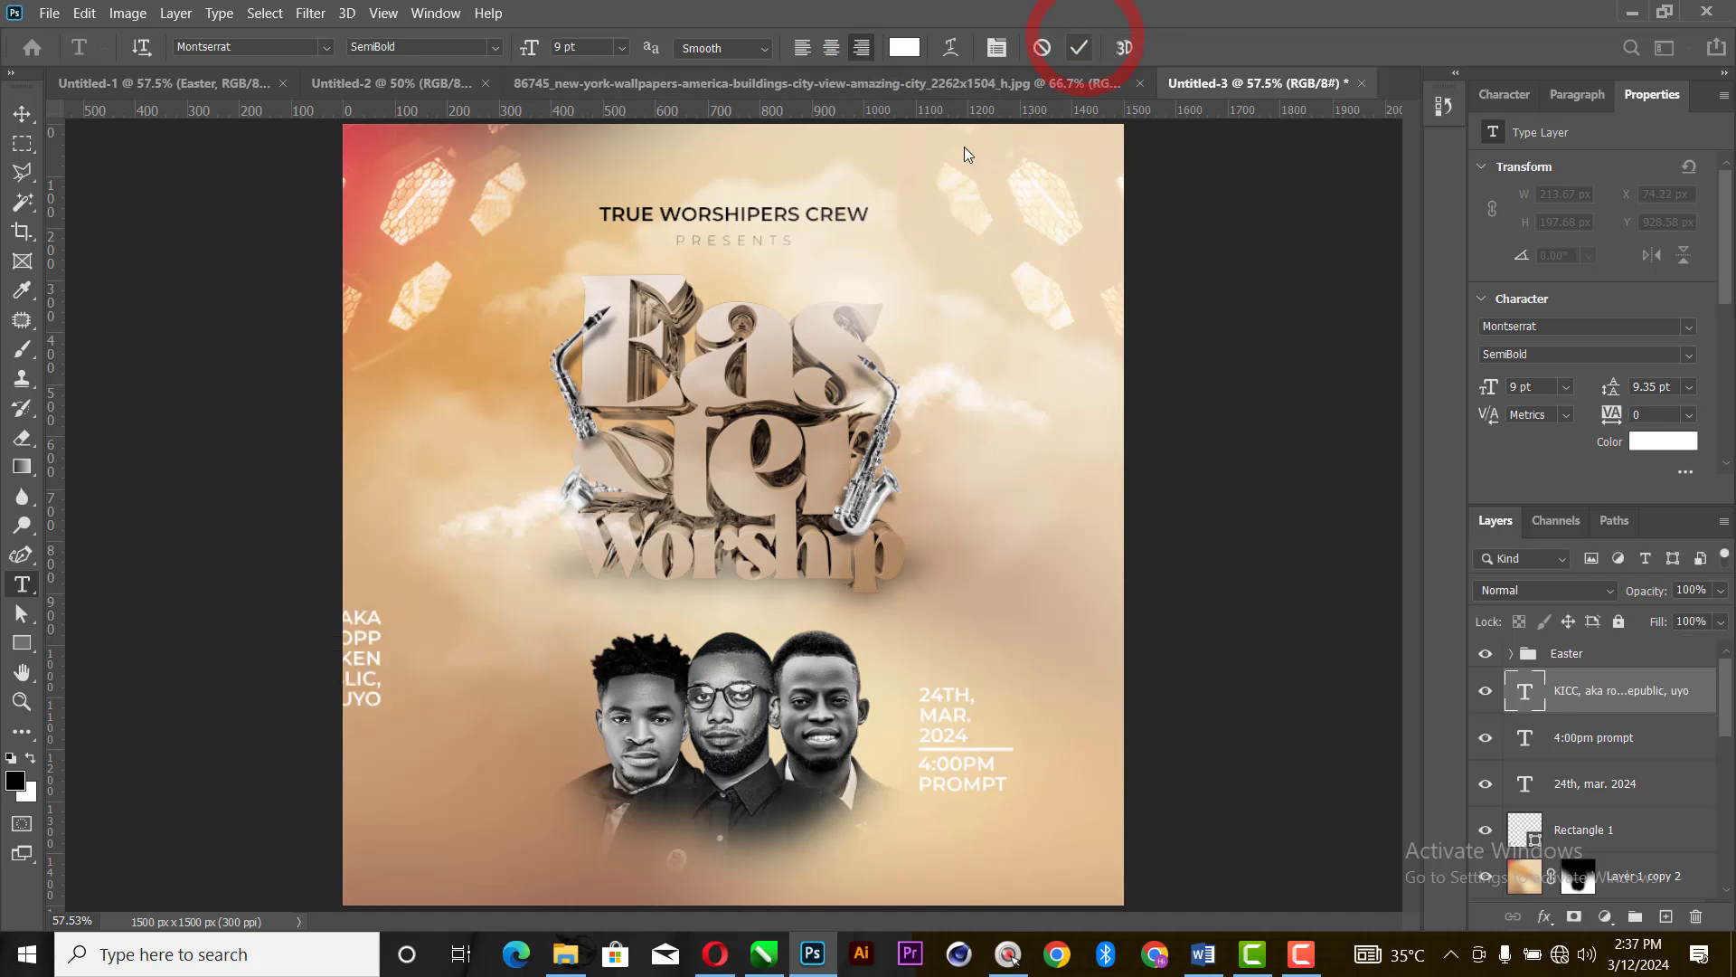
key("v")
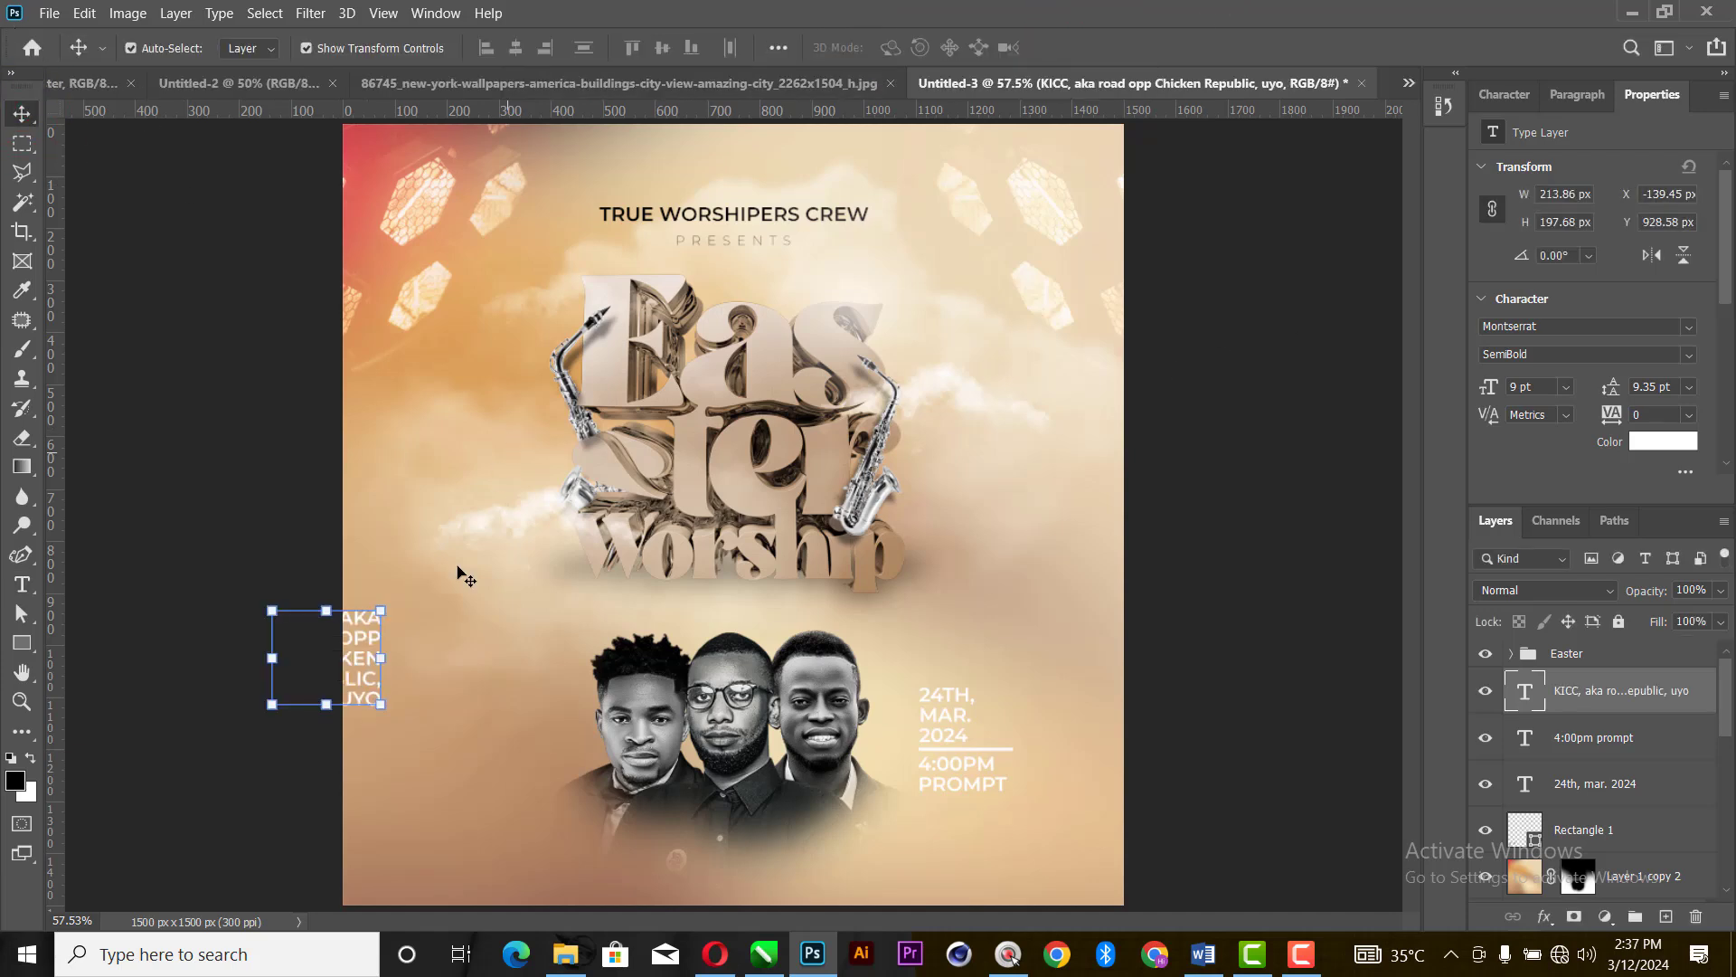
left_click_drag(360, 644, 520, 721)
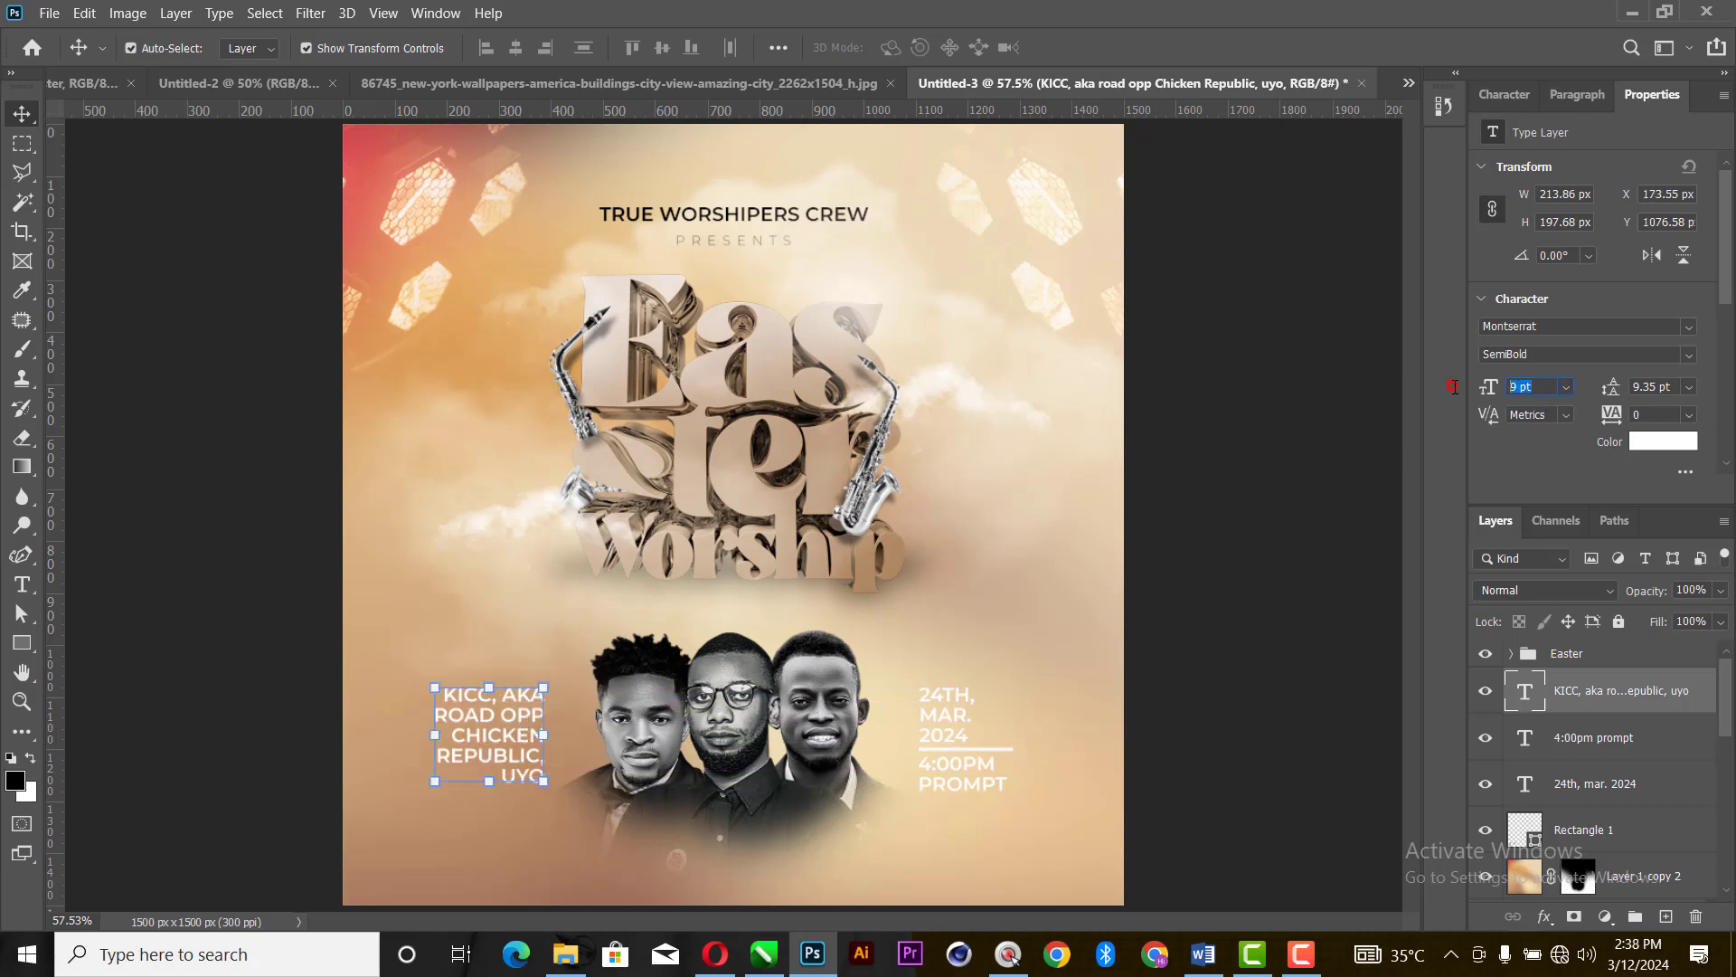
- Set the venue text's font size to 8 pt and its leading to 9 pt
type("8")
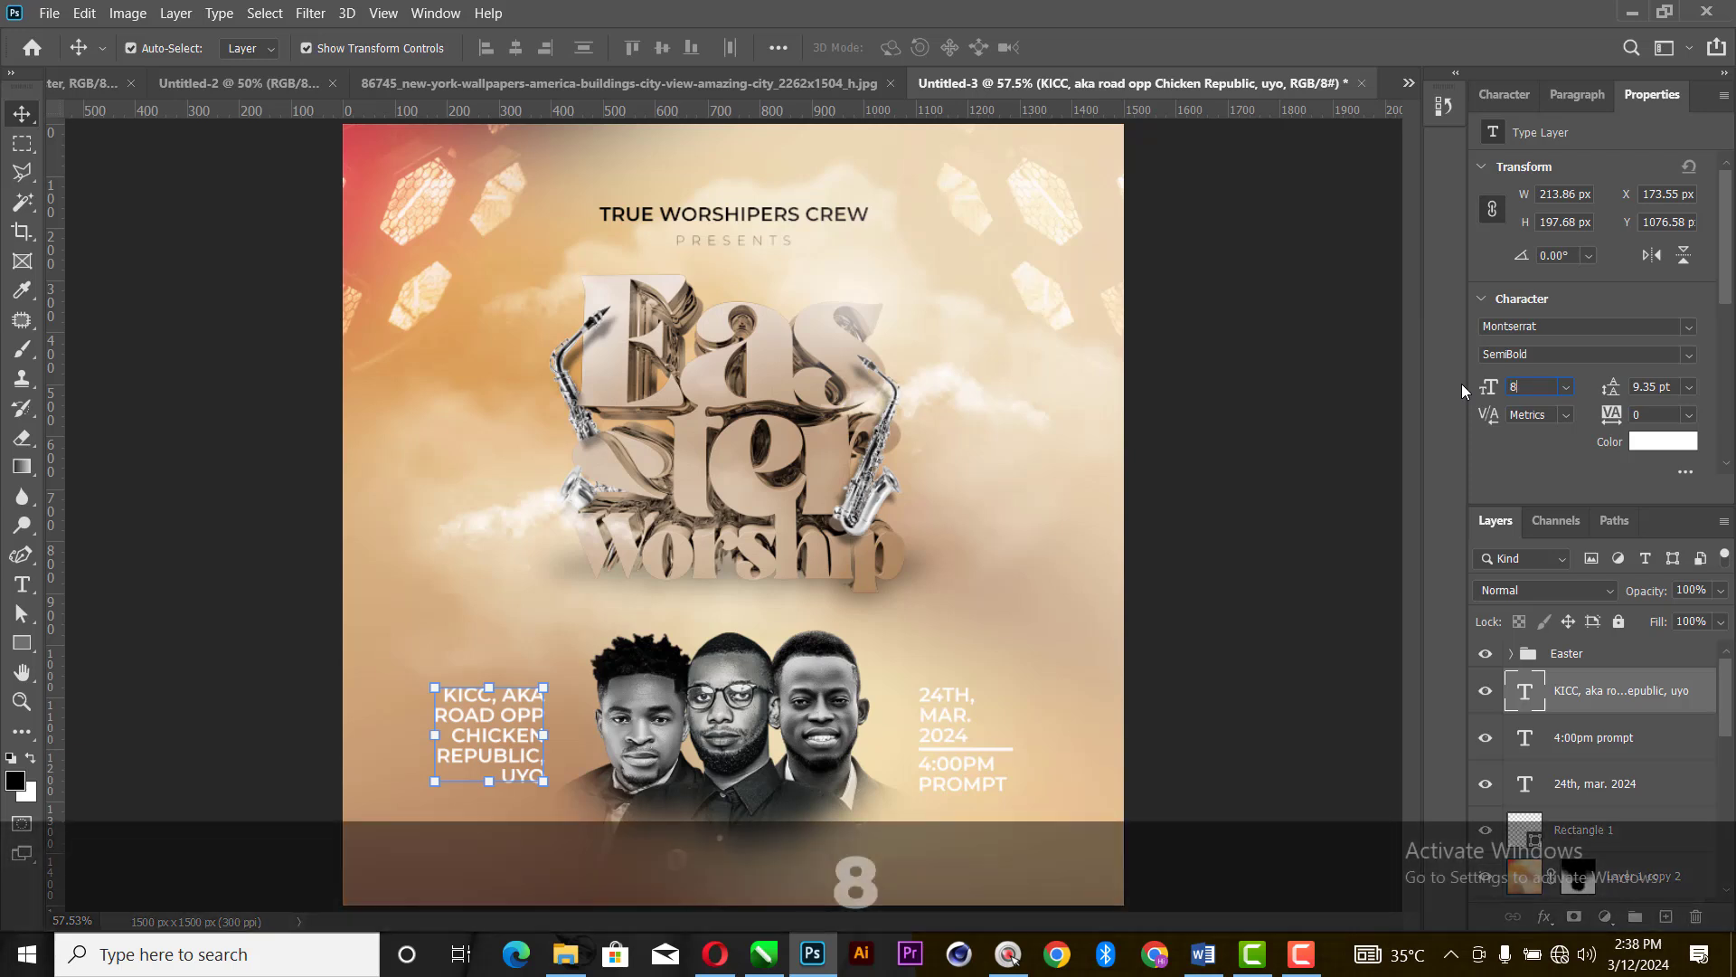
key("Return")
left_click(1247, 543)
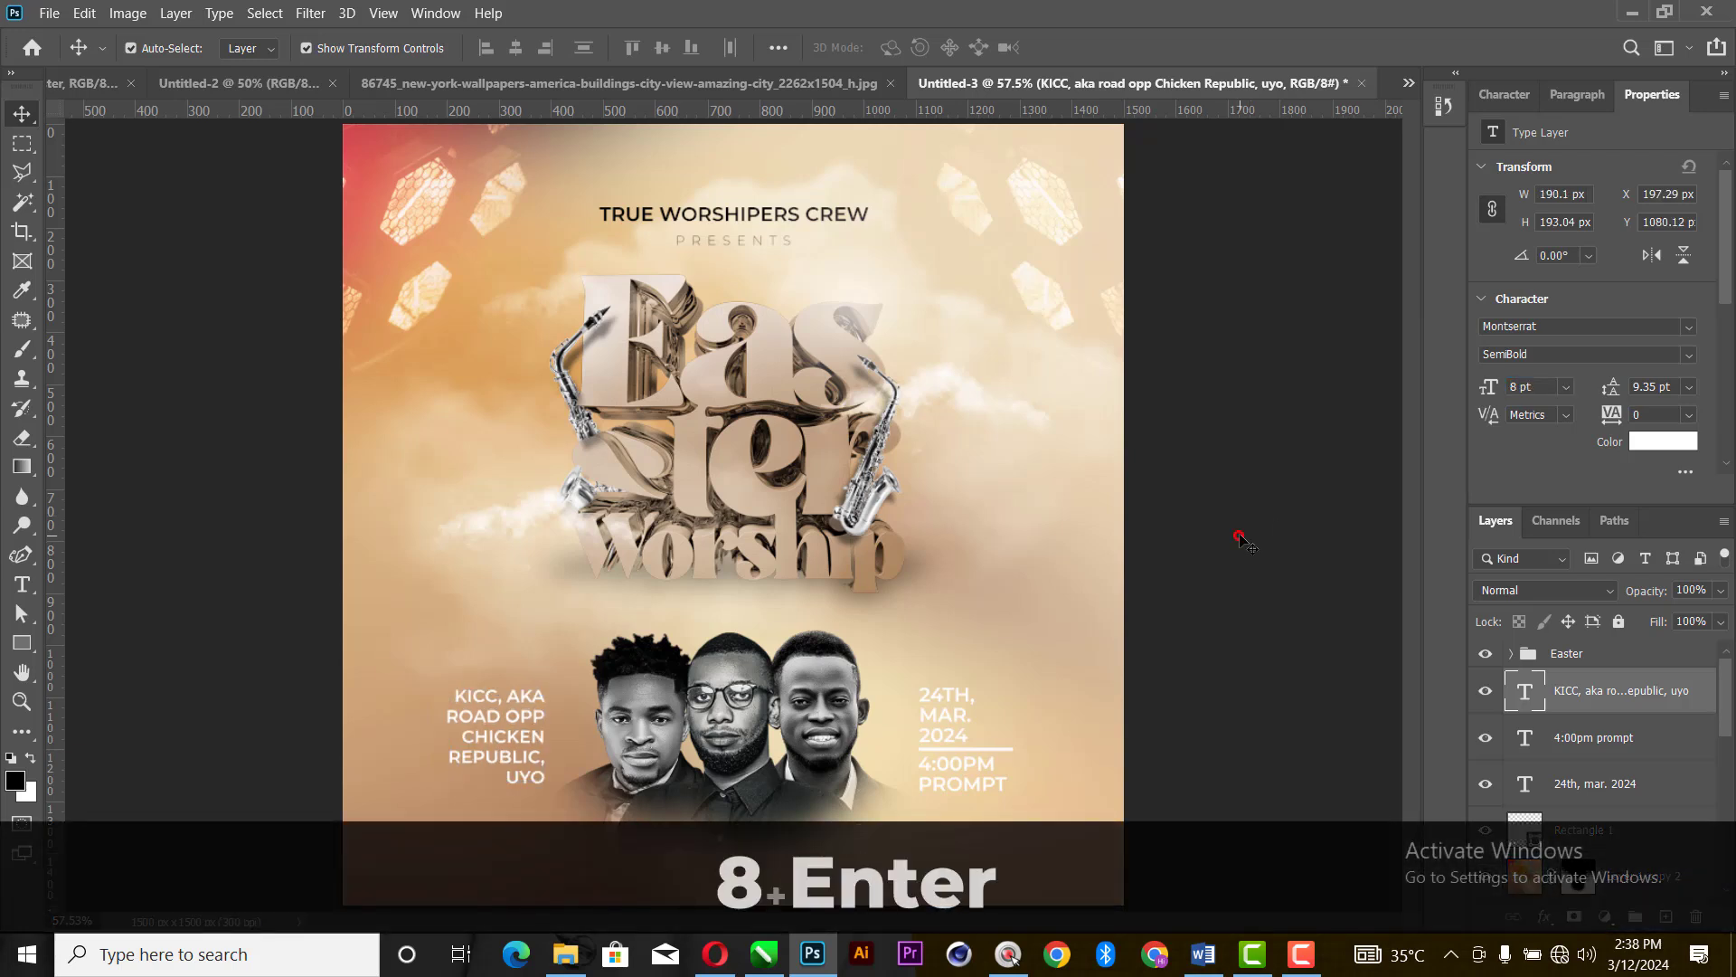
left_click(506, 750)
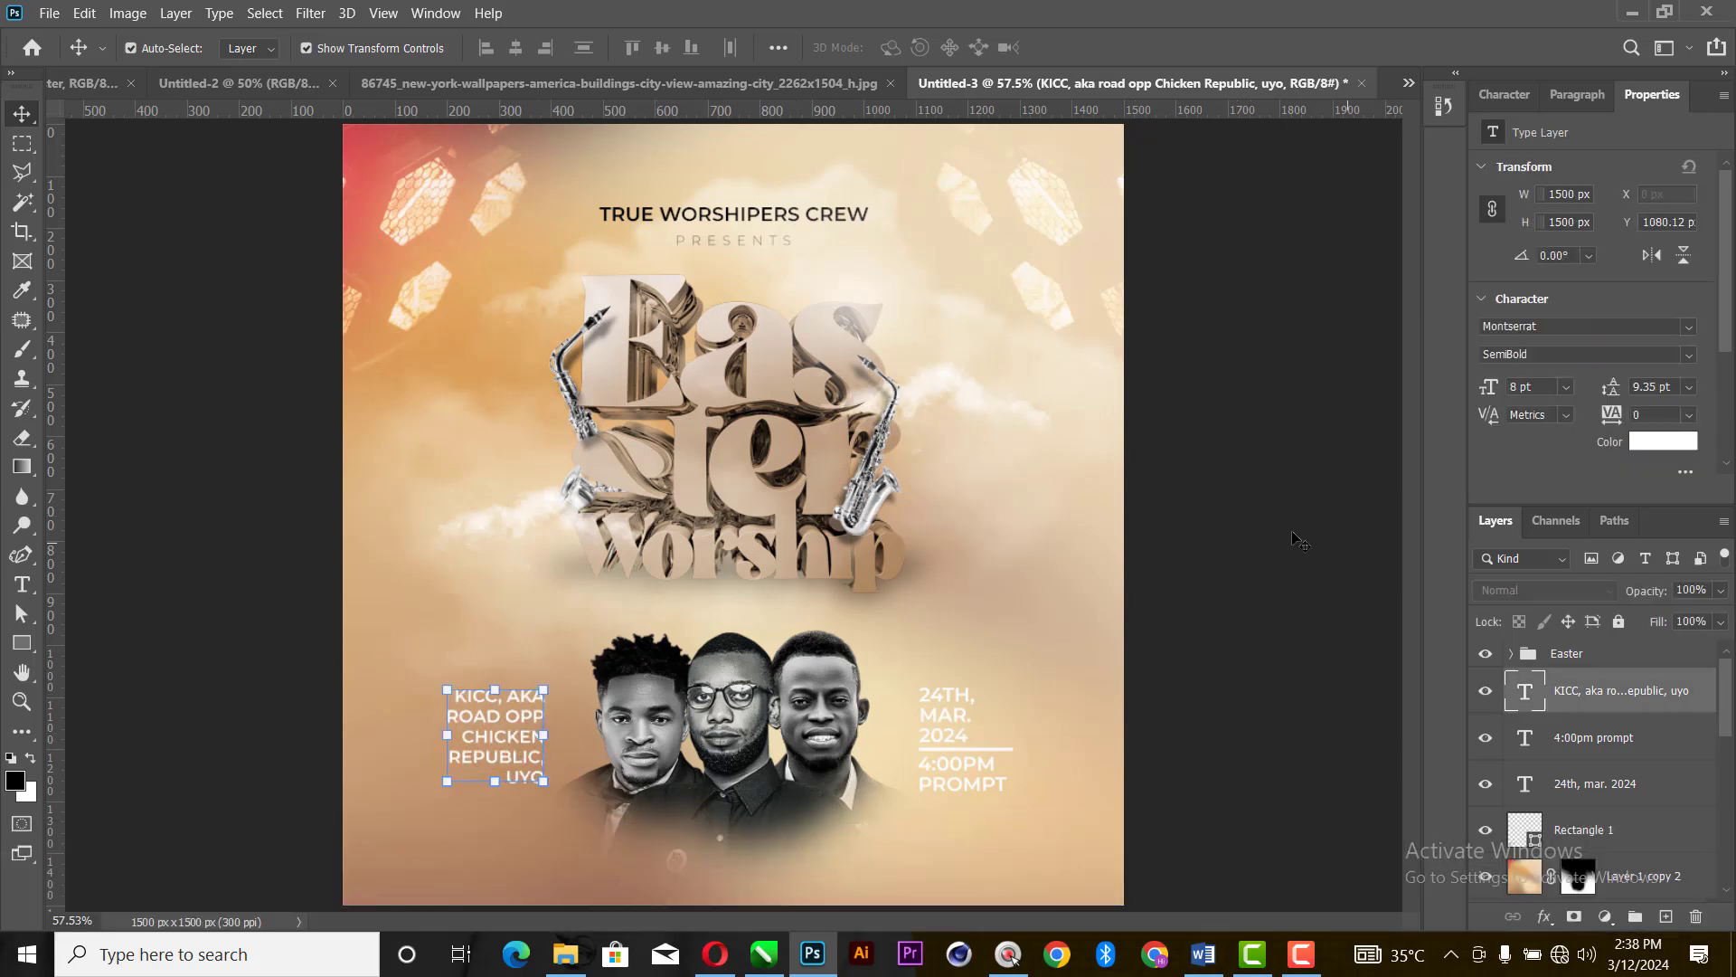
left_click(1689, 386)
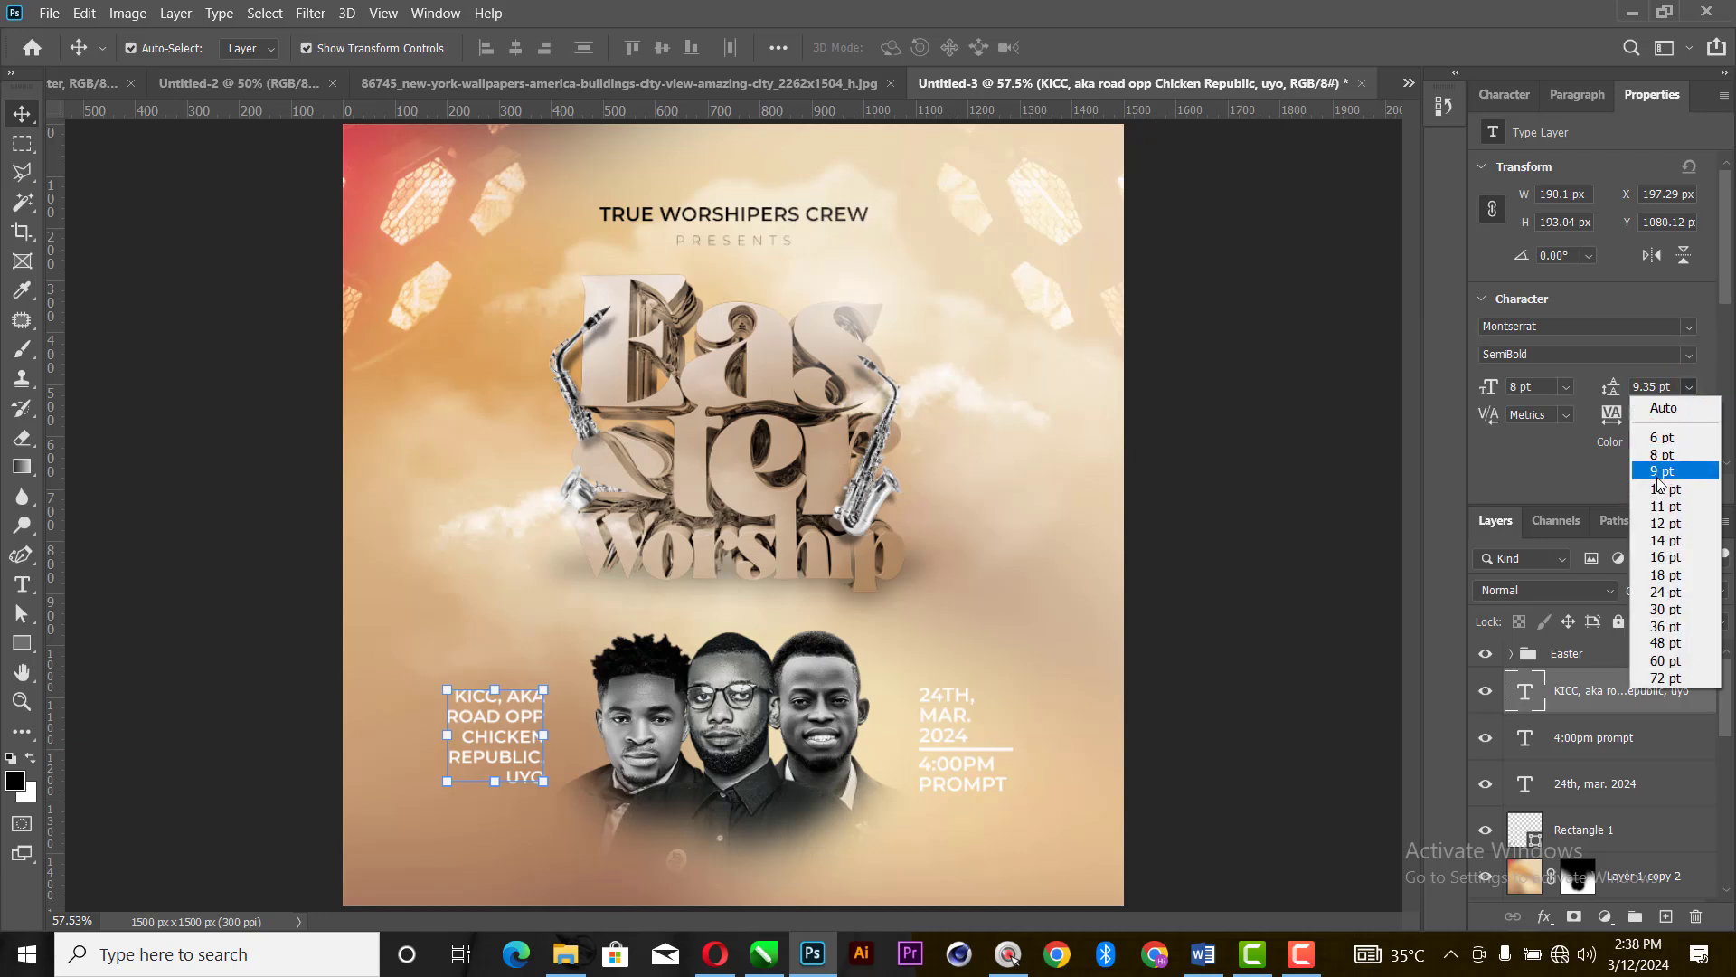
left_click(1660, 471)
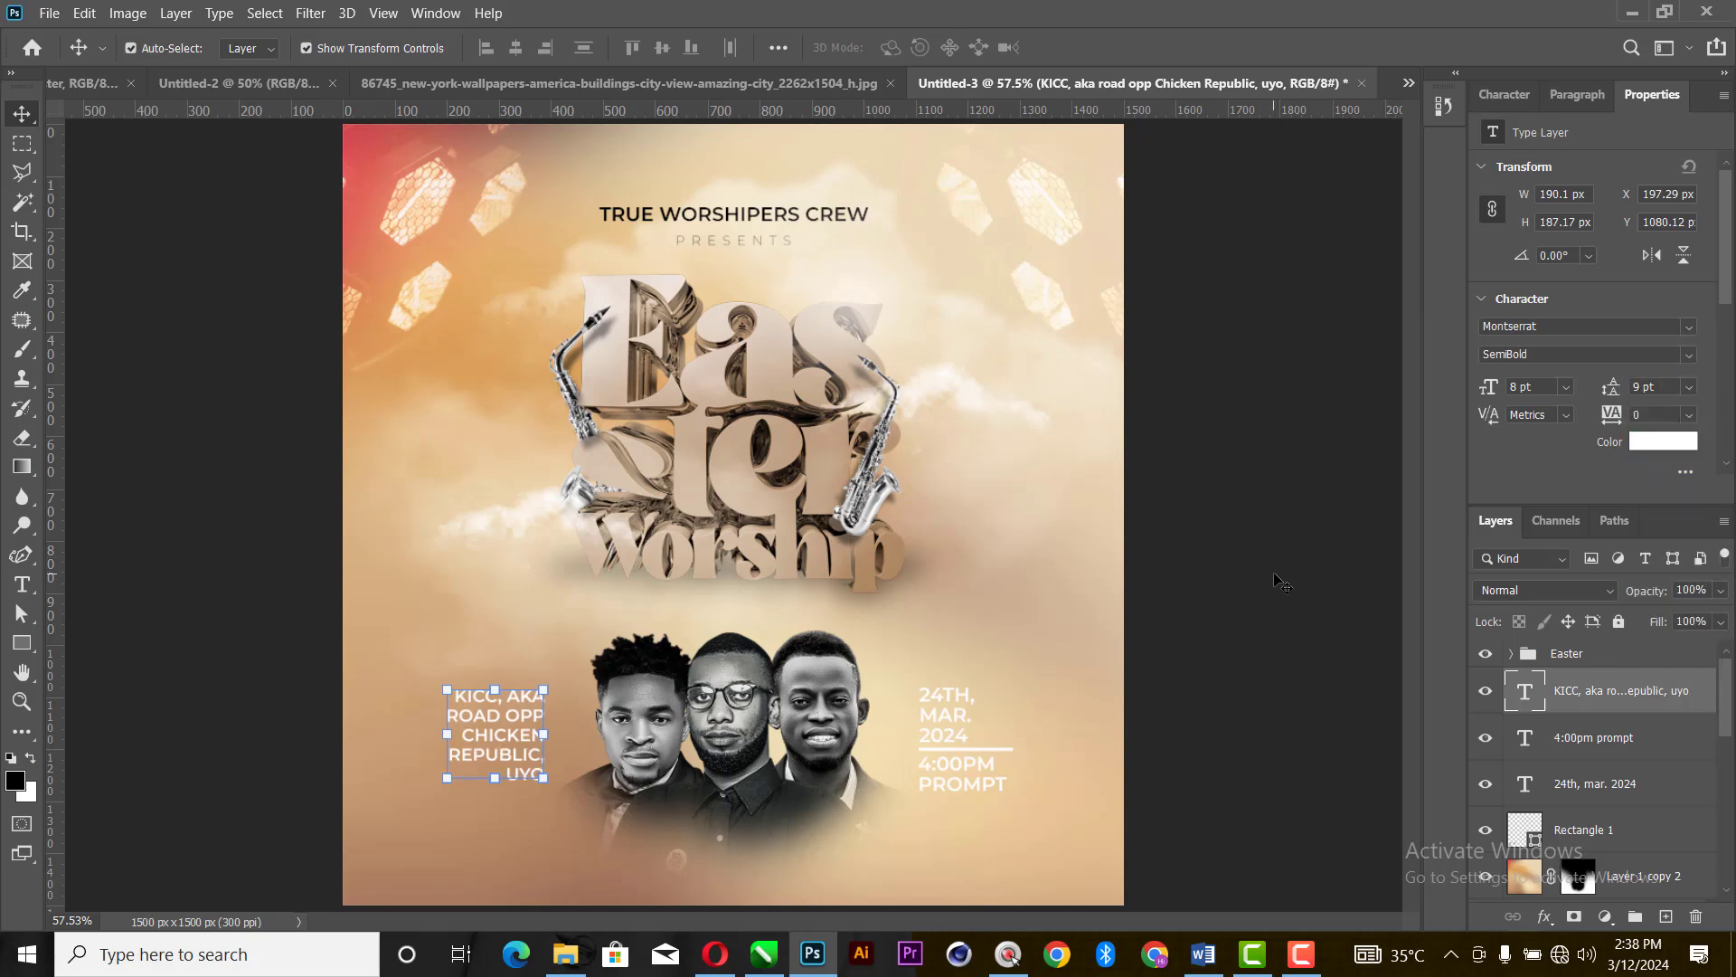
- Nudge the venue text about 8 px to the right, closer to the three men
key("Right")
key("Right")
key("Right")
key("Right")
key("Right")
key("Right")
key("Right")
key("Right")
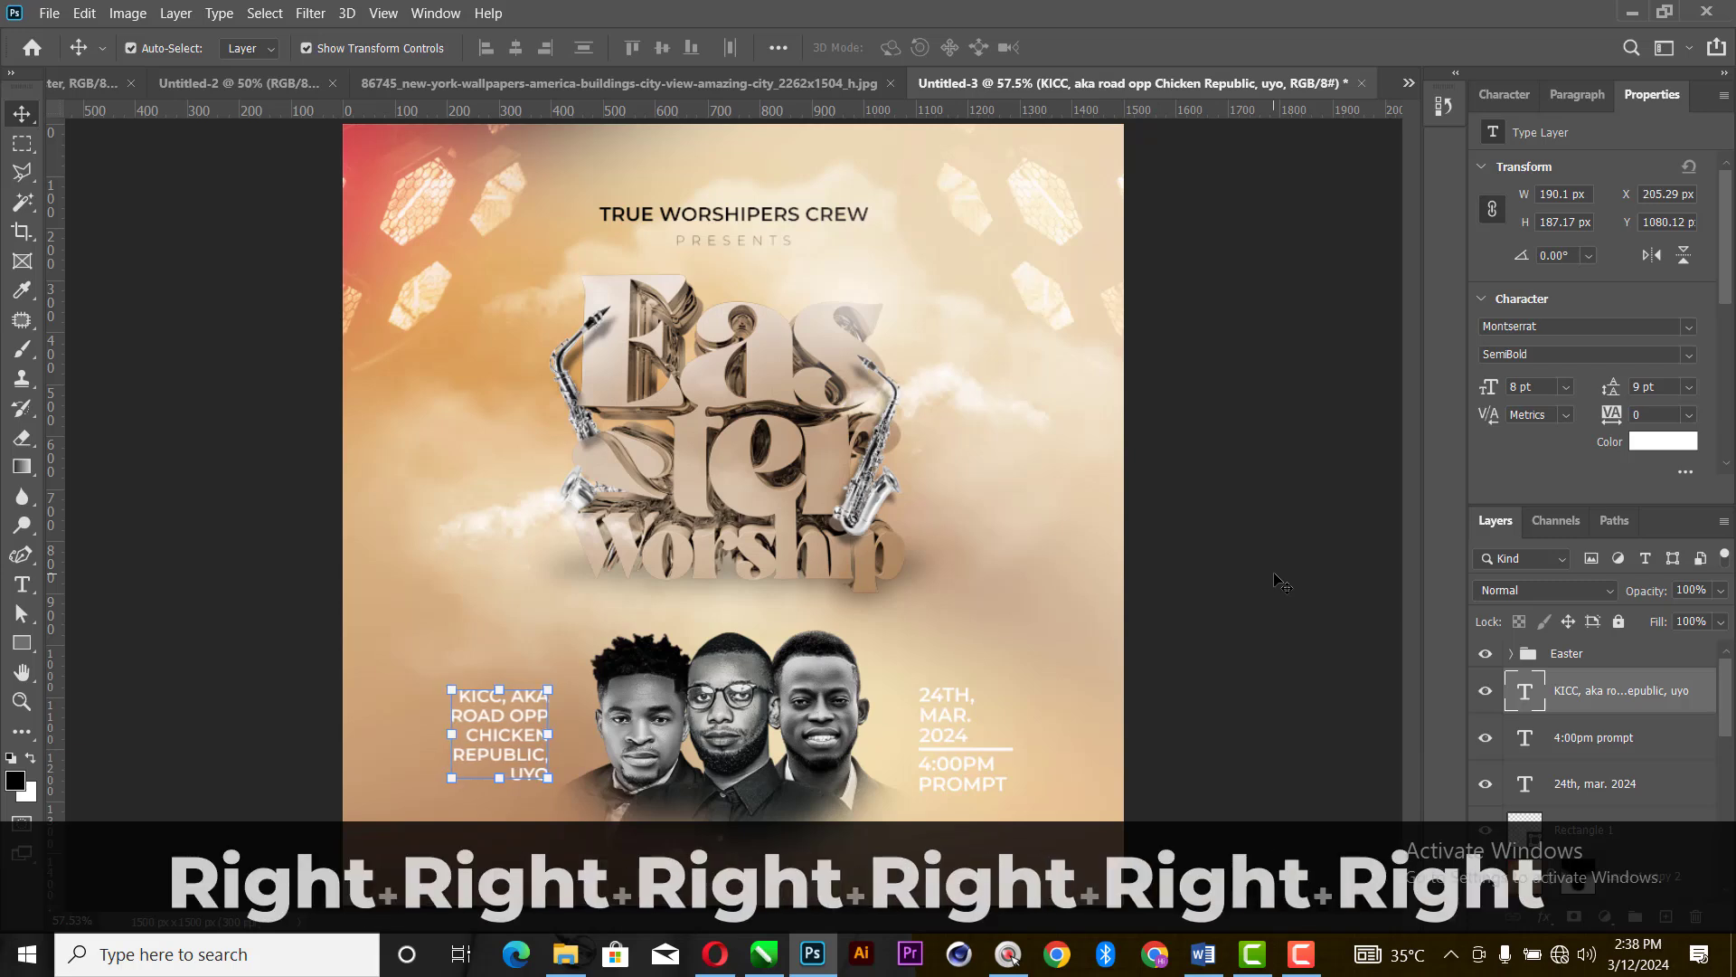
left_click(1284, 340)
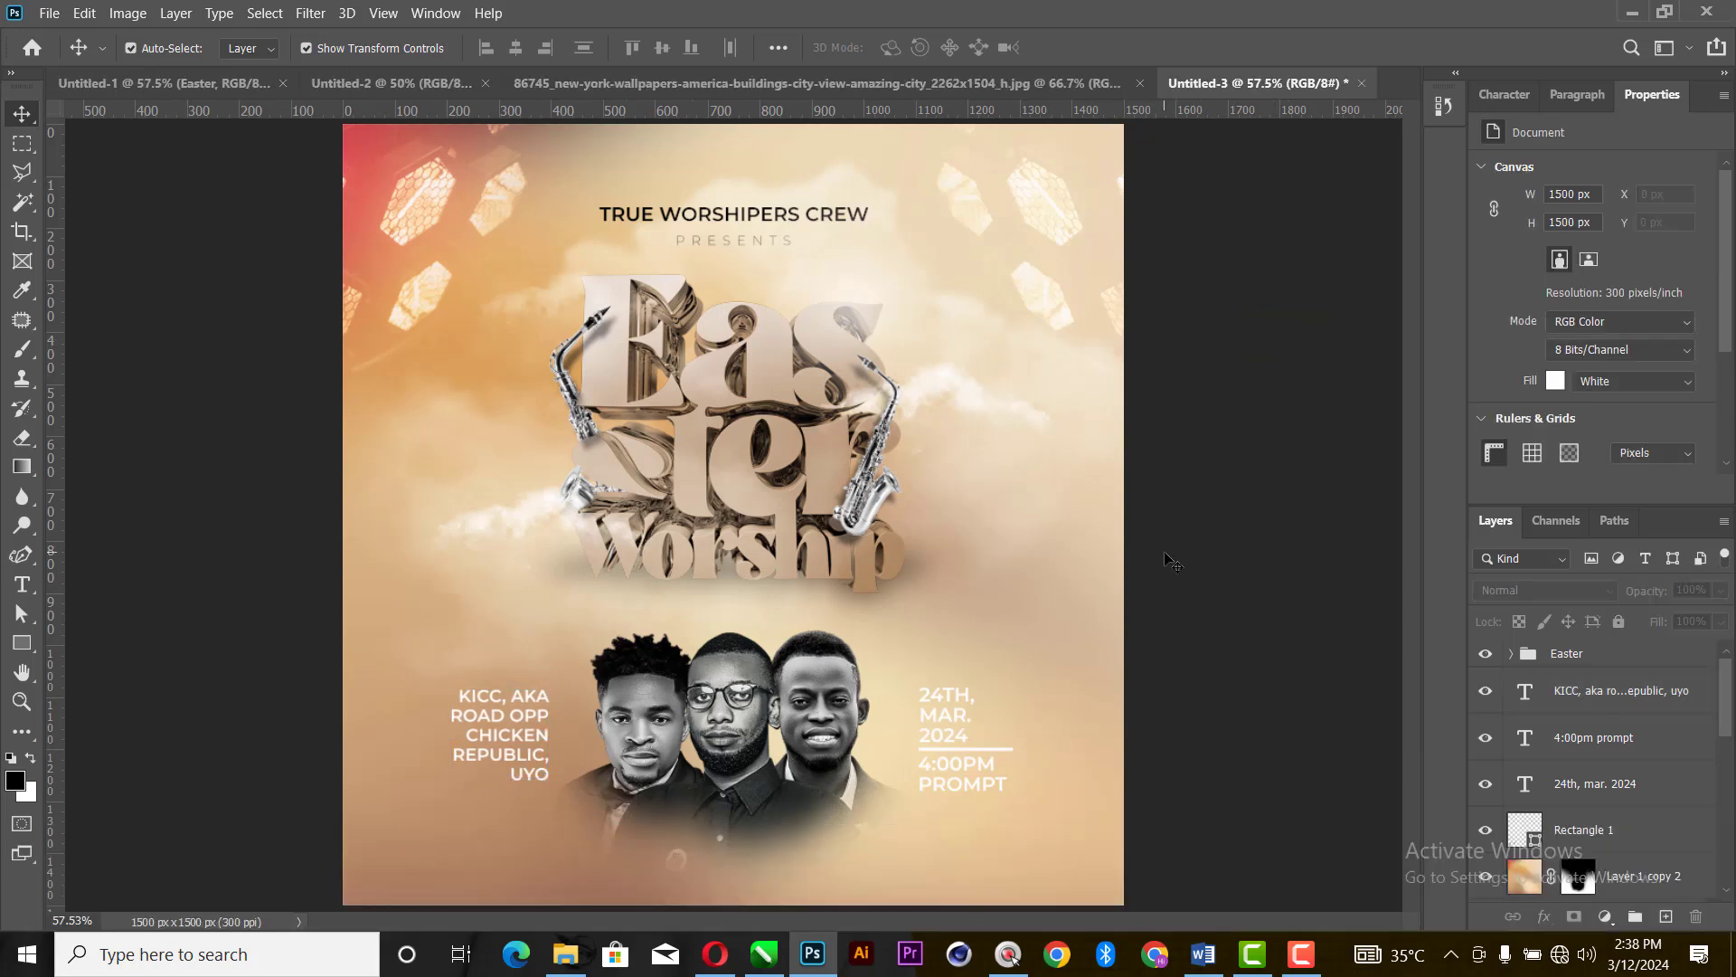
- Bring the New York skyline photo into the flyer document as a new layer and close the photo's own document
left_click(969, 85)
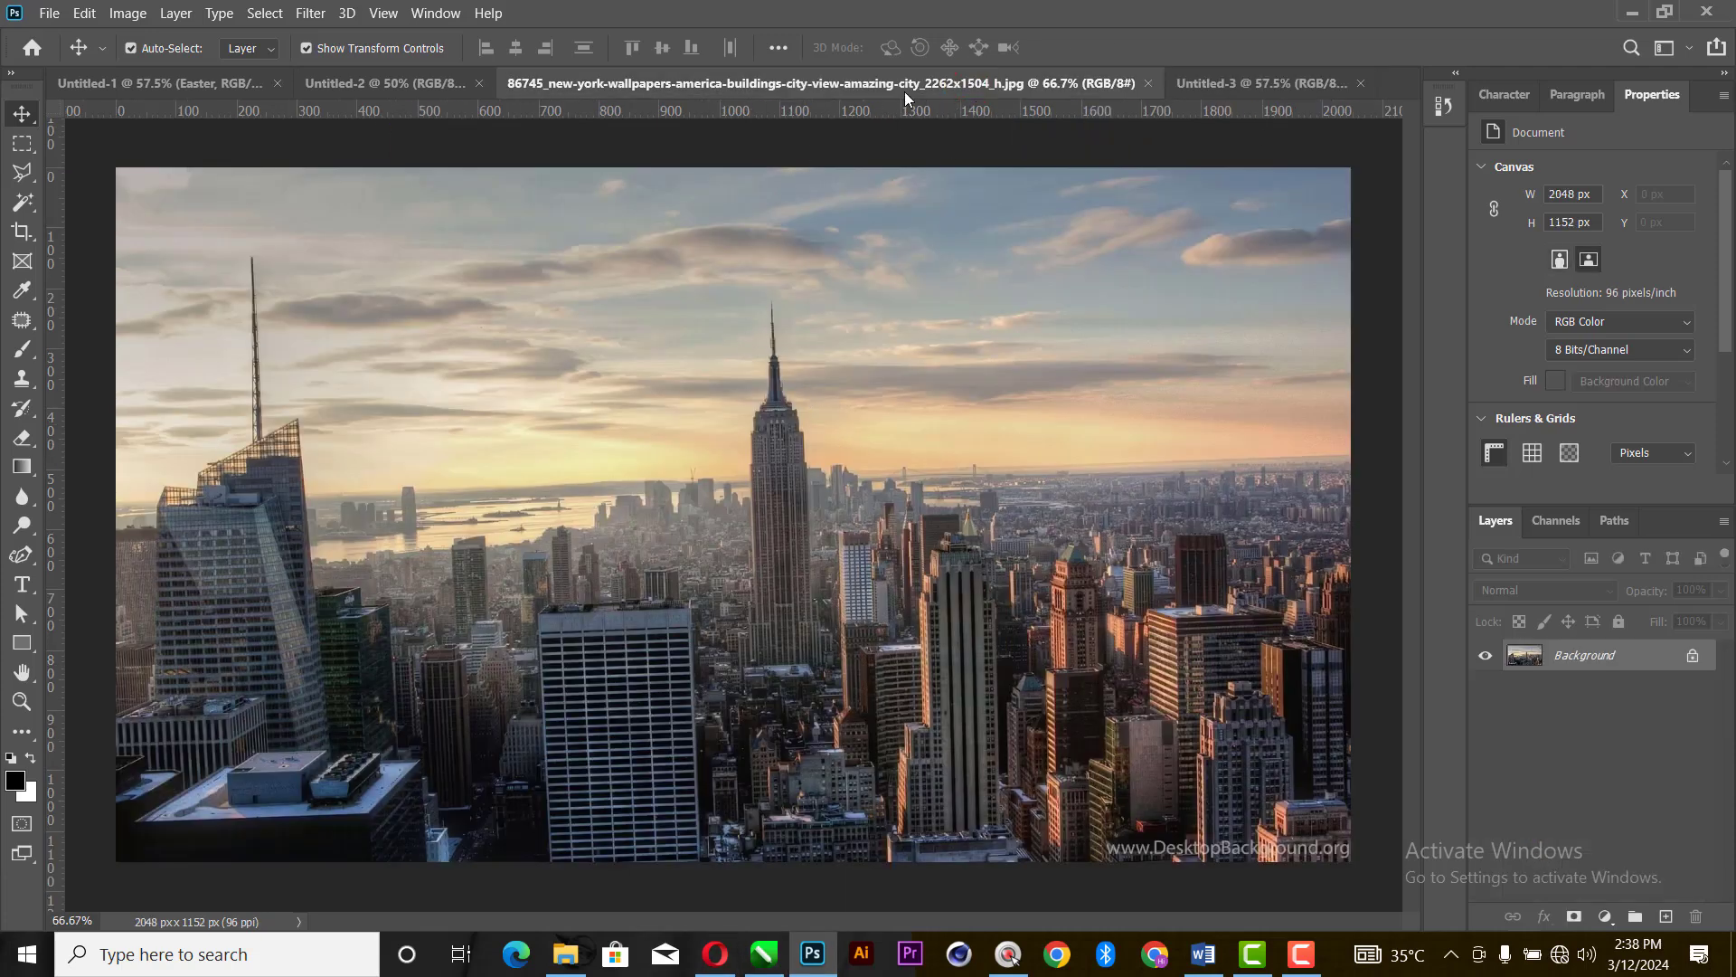
left_click_drag(904, 90, 621, 244)
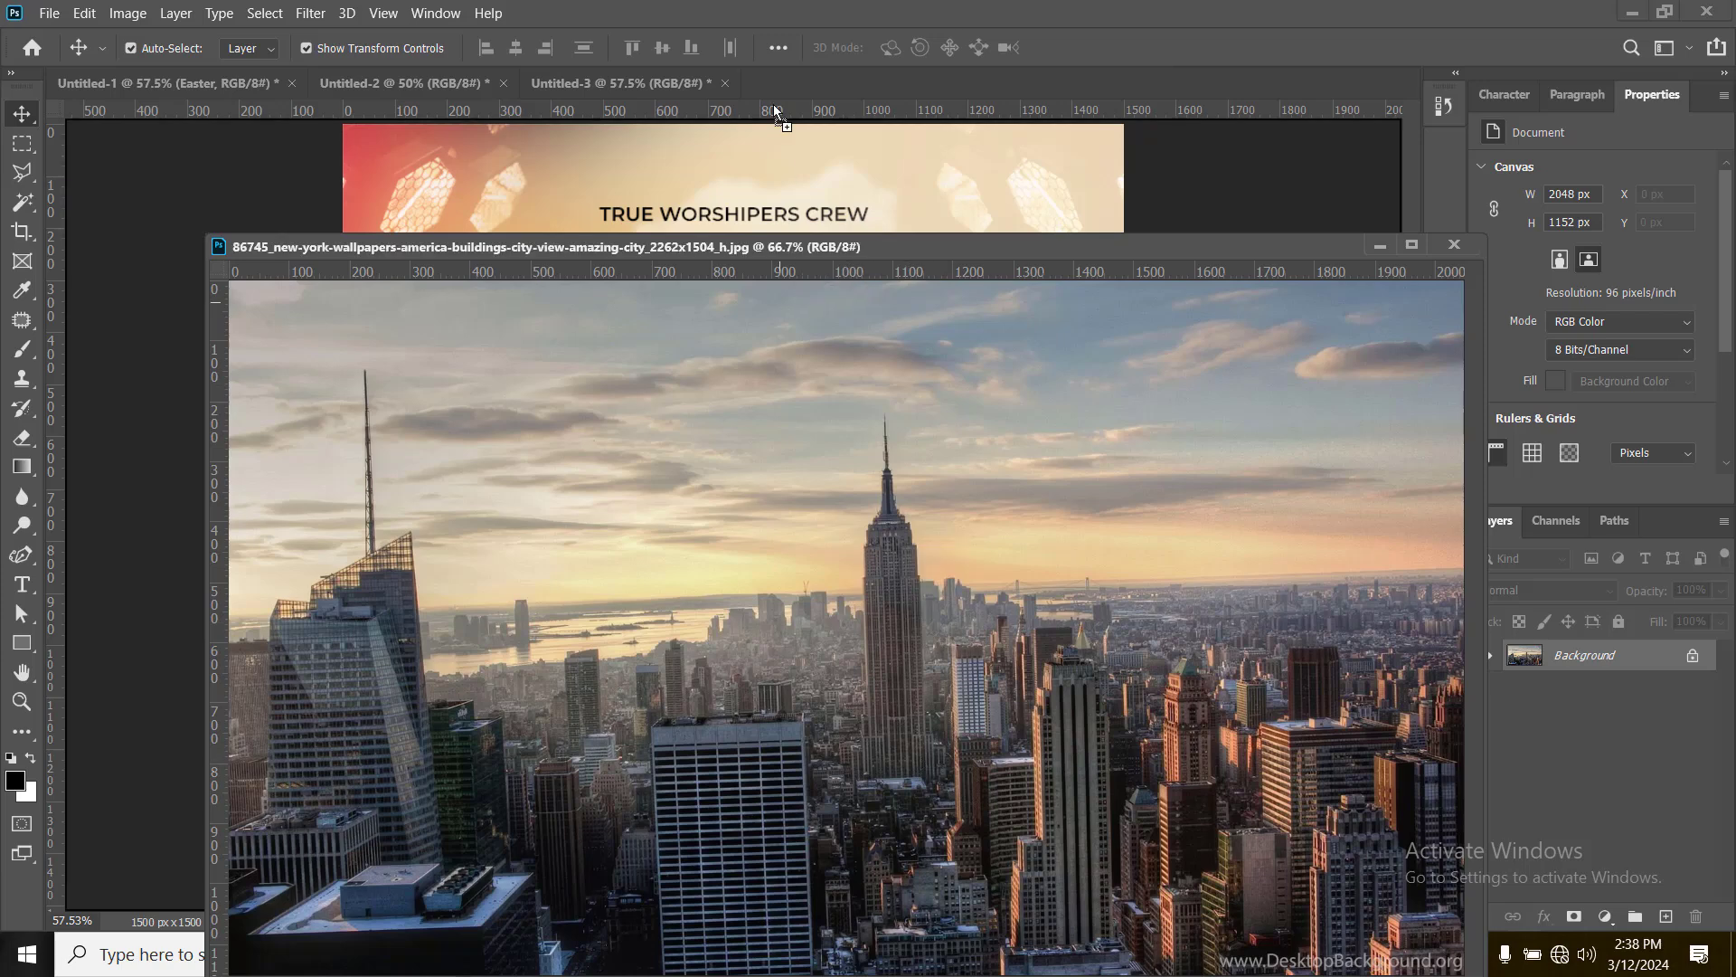
left_click_drag(776, 113, 812, 808)
left_click(1463, 247)
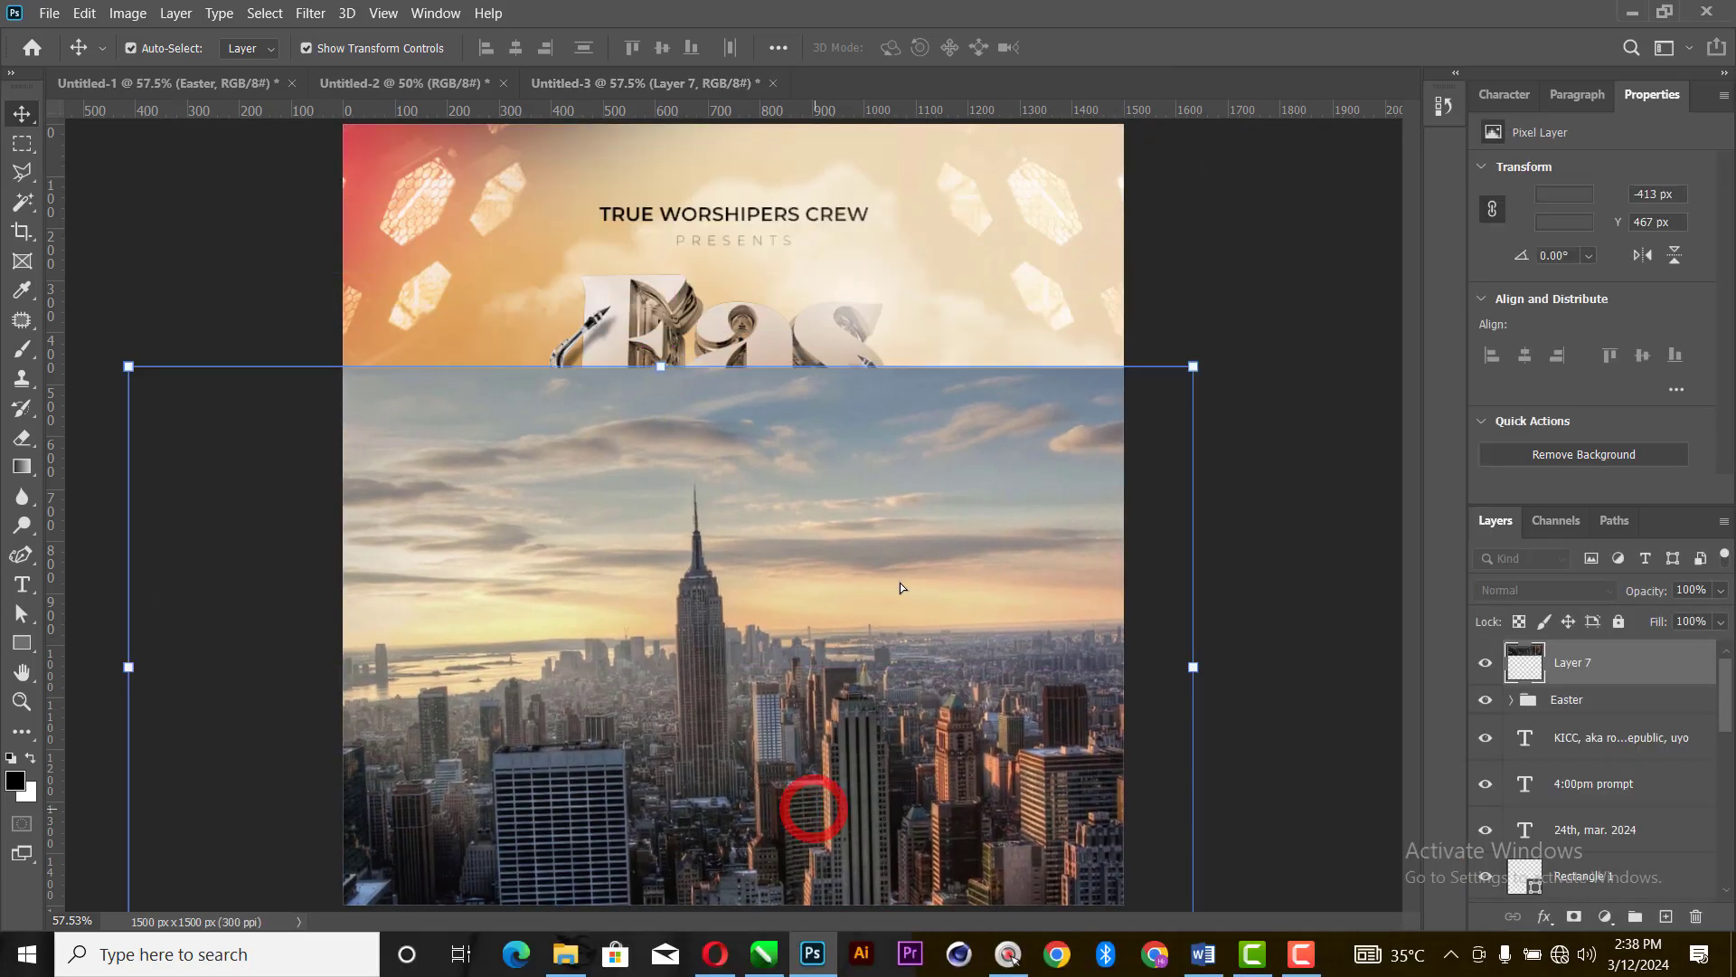
- Rotate the skyline about 2° clockwise and enlarge it to about 2192 px wide over the flyer's lower part
left_click_drag(663, 359, 728, 289)
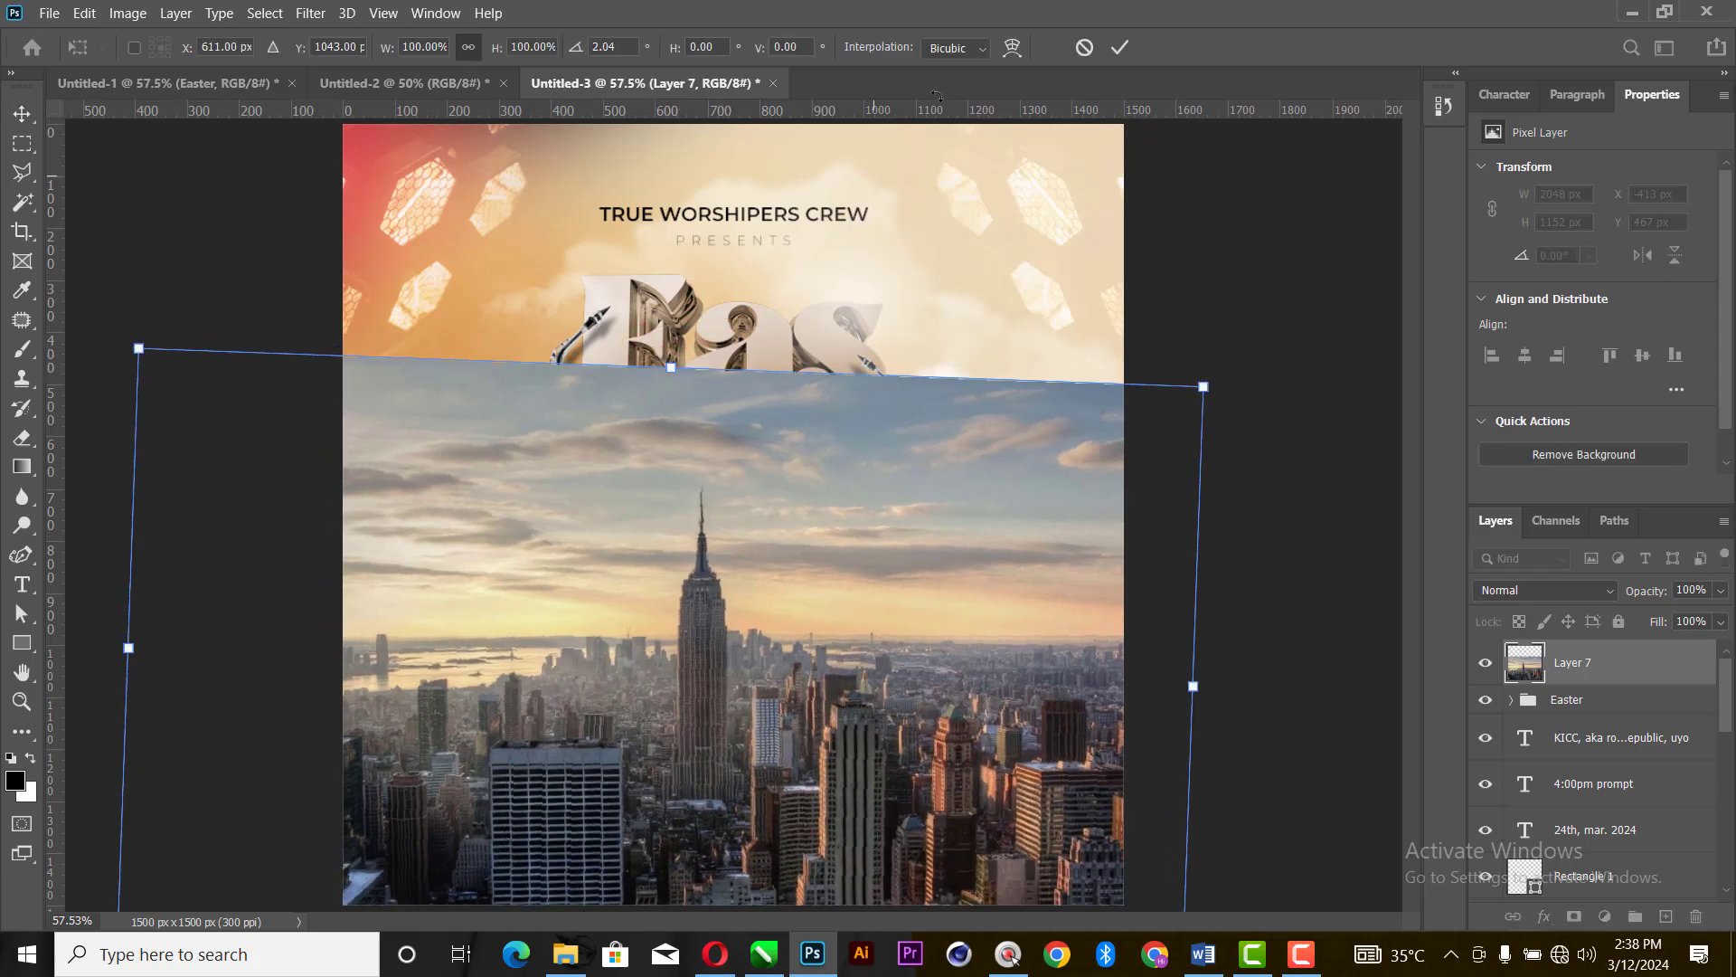
left_click(1114, 50)
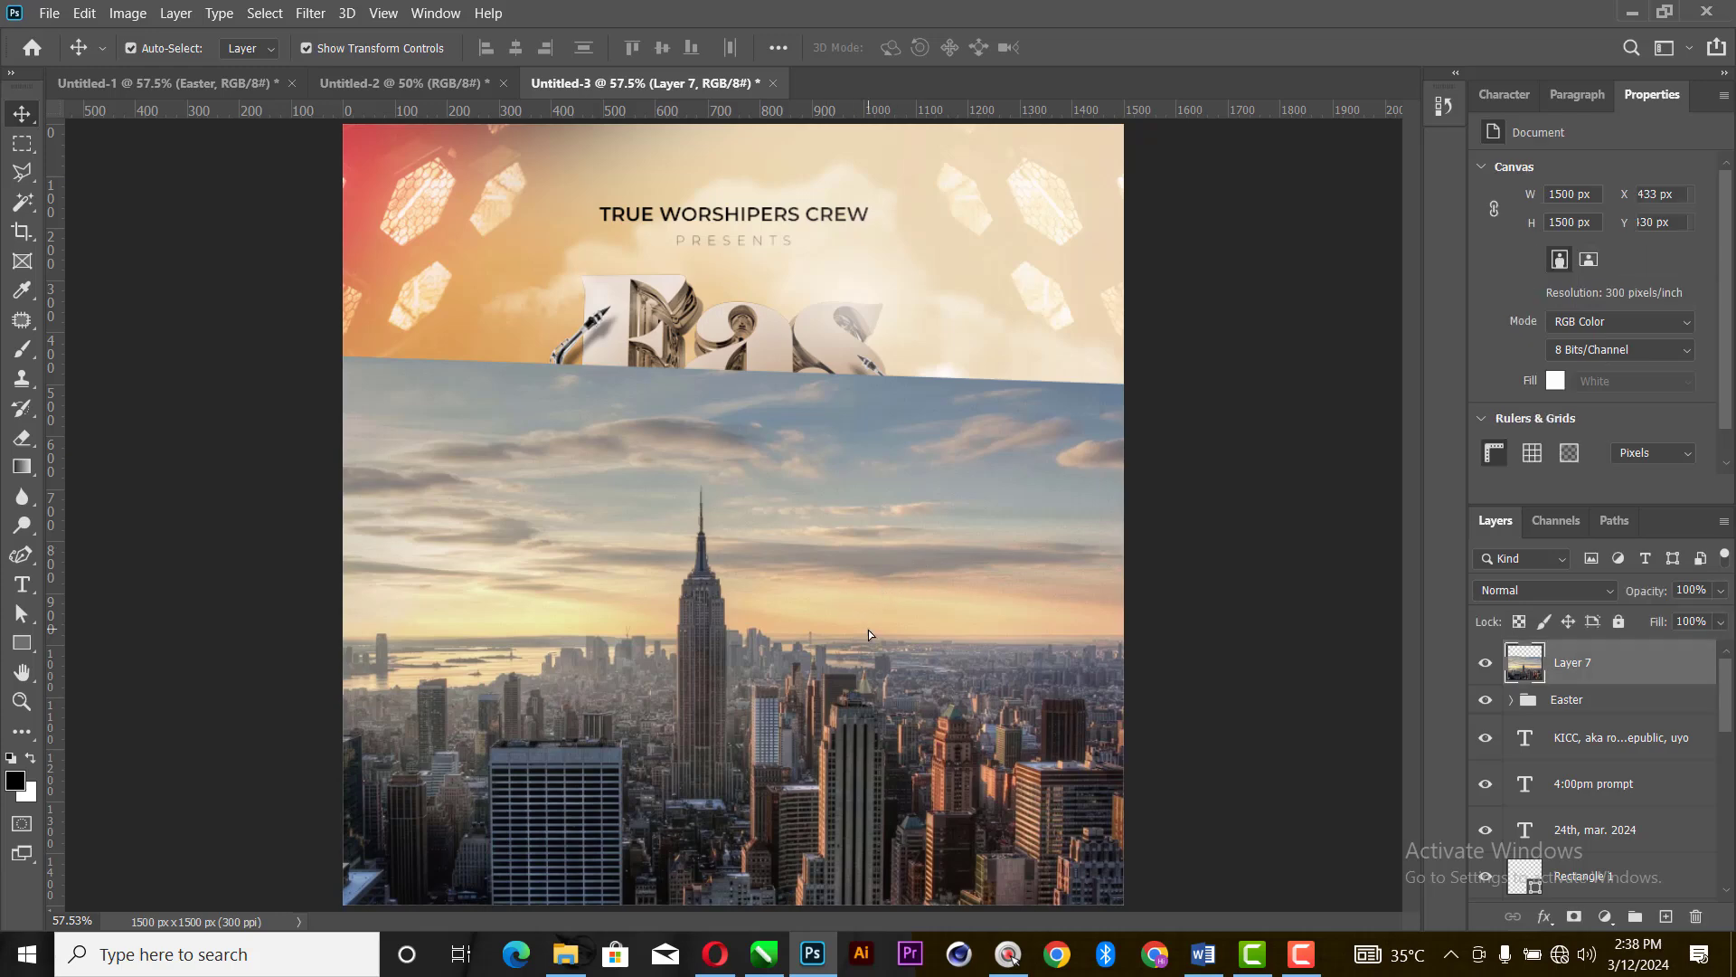
left_click_drag(868, 631, 844, 651)
key("ctrl+t")
left_click_drag(680, 418, 680, 388)
left_click(1118, 50)
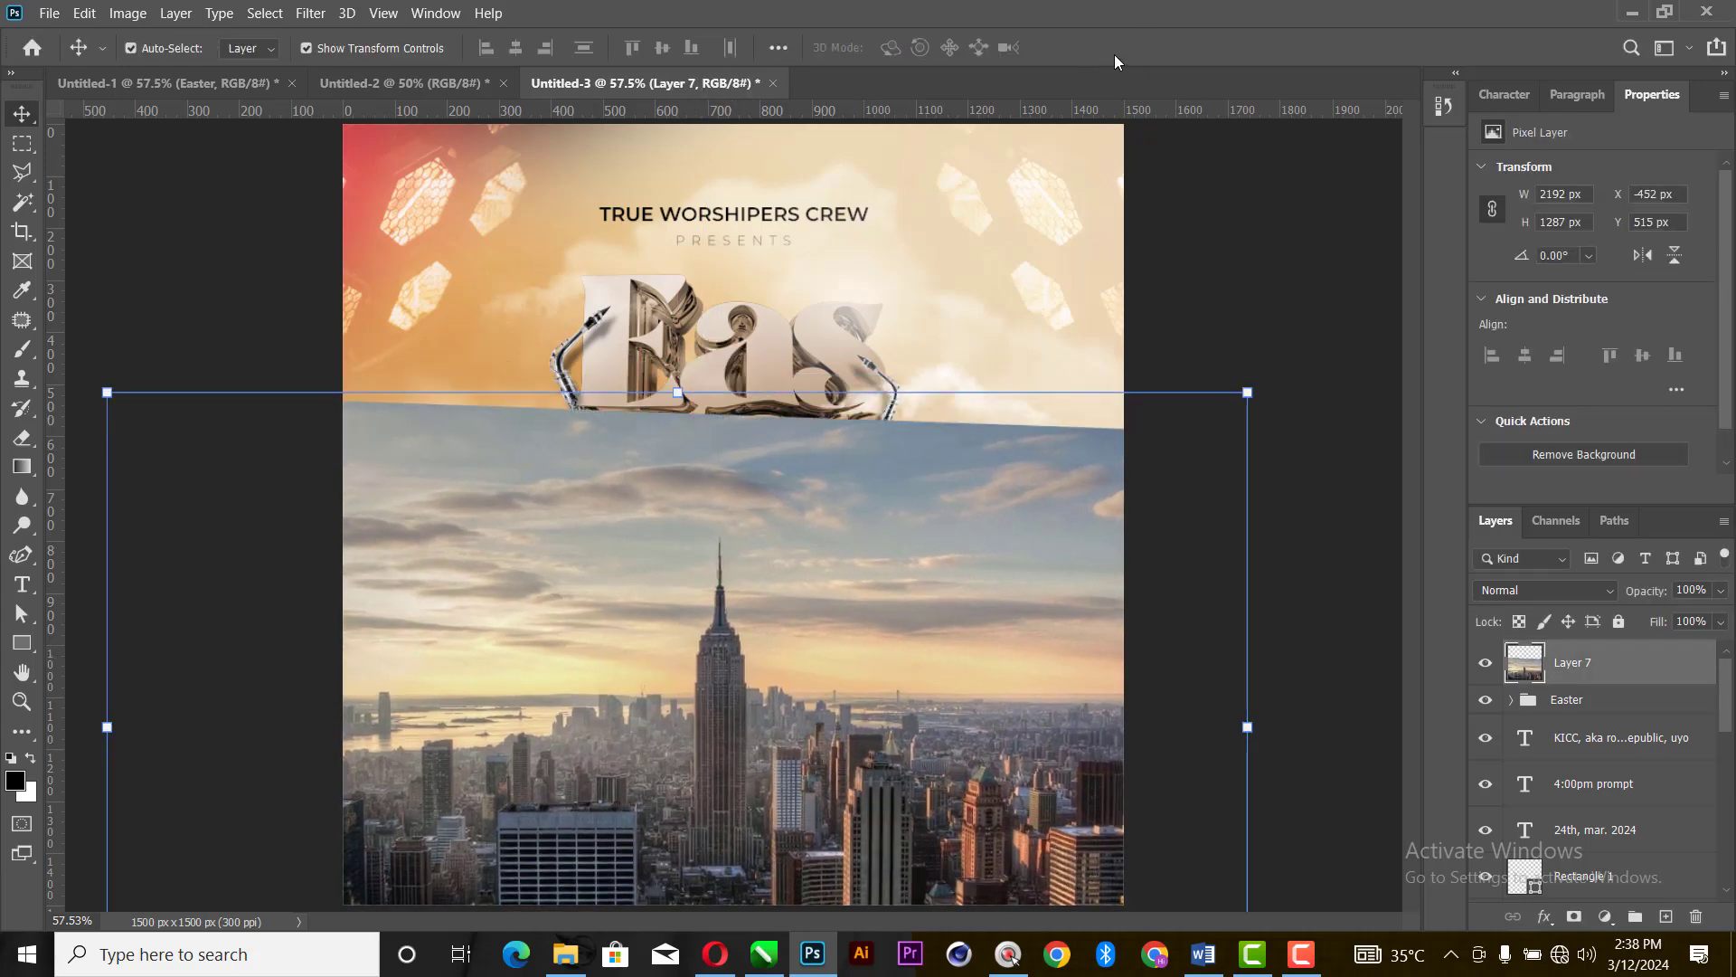
- Set the skyline layer's blend mode to Soft Light and enlarge it to about 109%, shifting it left across the flyer
left_click(1551, 596)
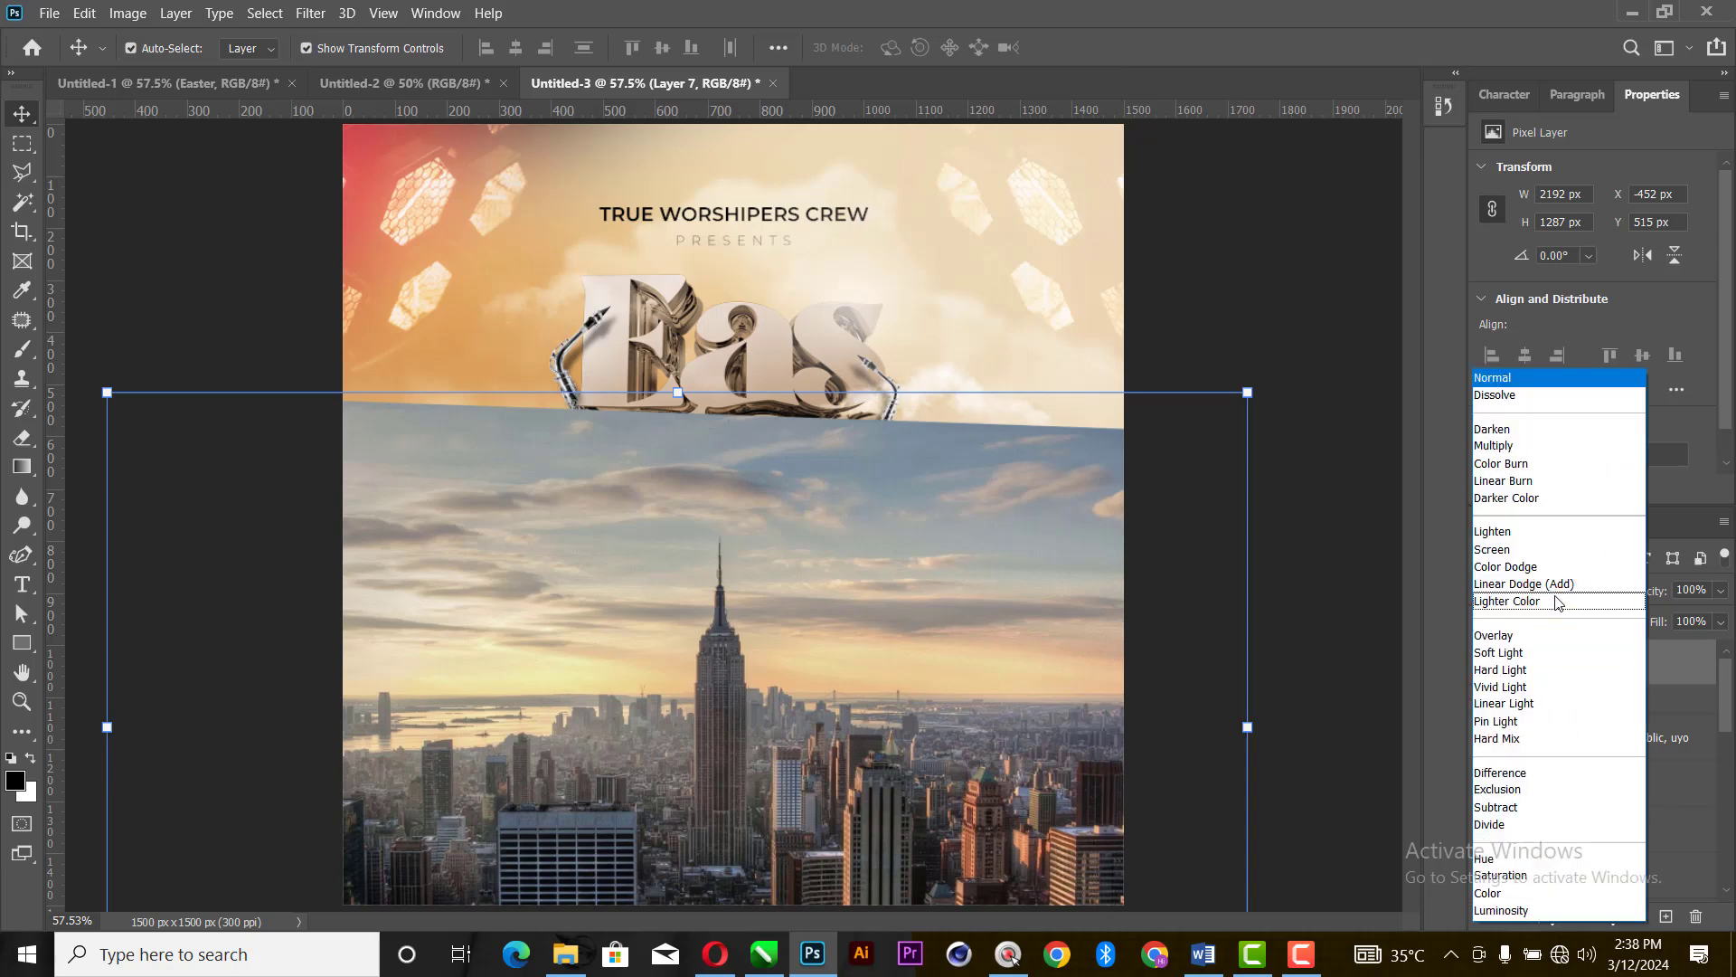
left_click(1522, 660)
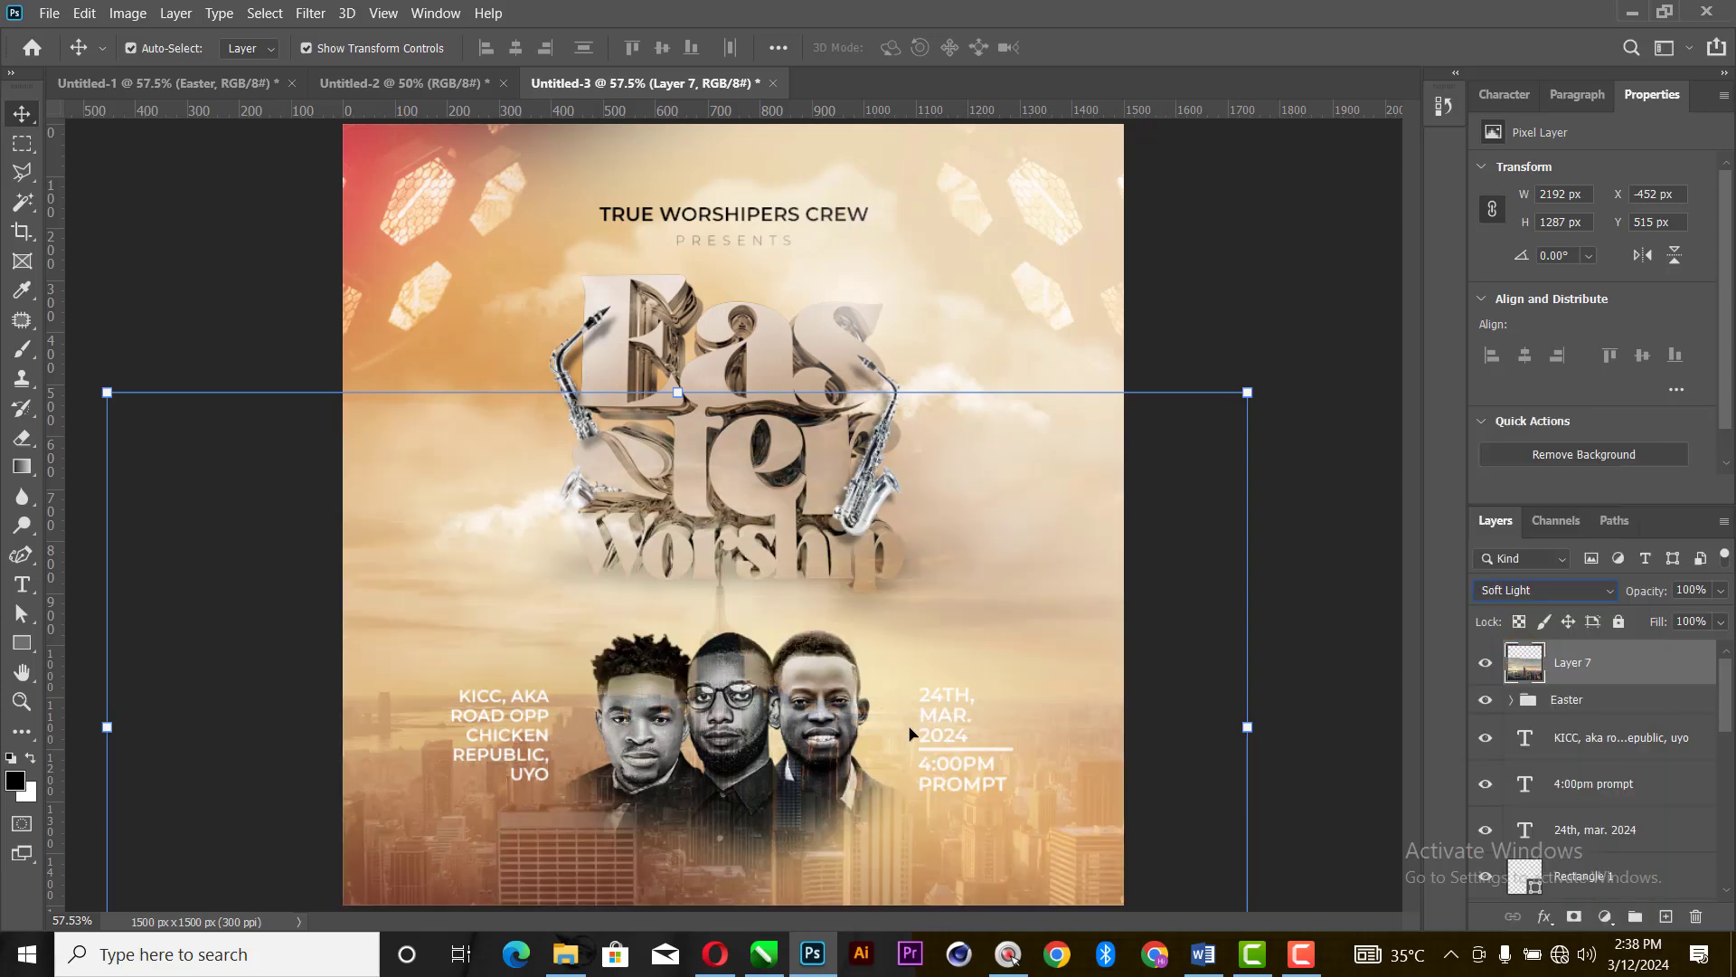
left_click_drag(994, 603, 995, 621)
left_click_drag(1249, 745, 1357, 746)
left_click_drag(1019, 739, 941, 742)
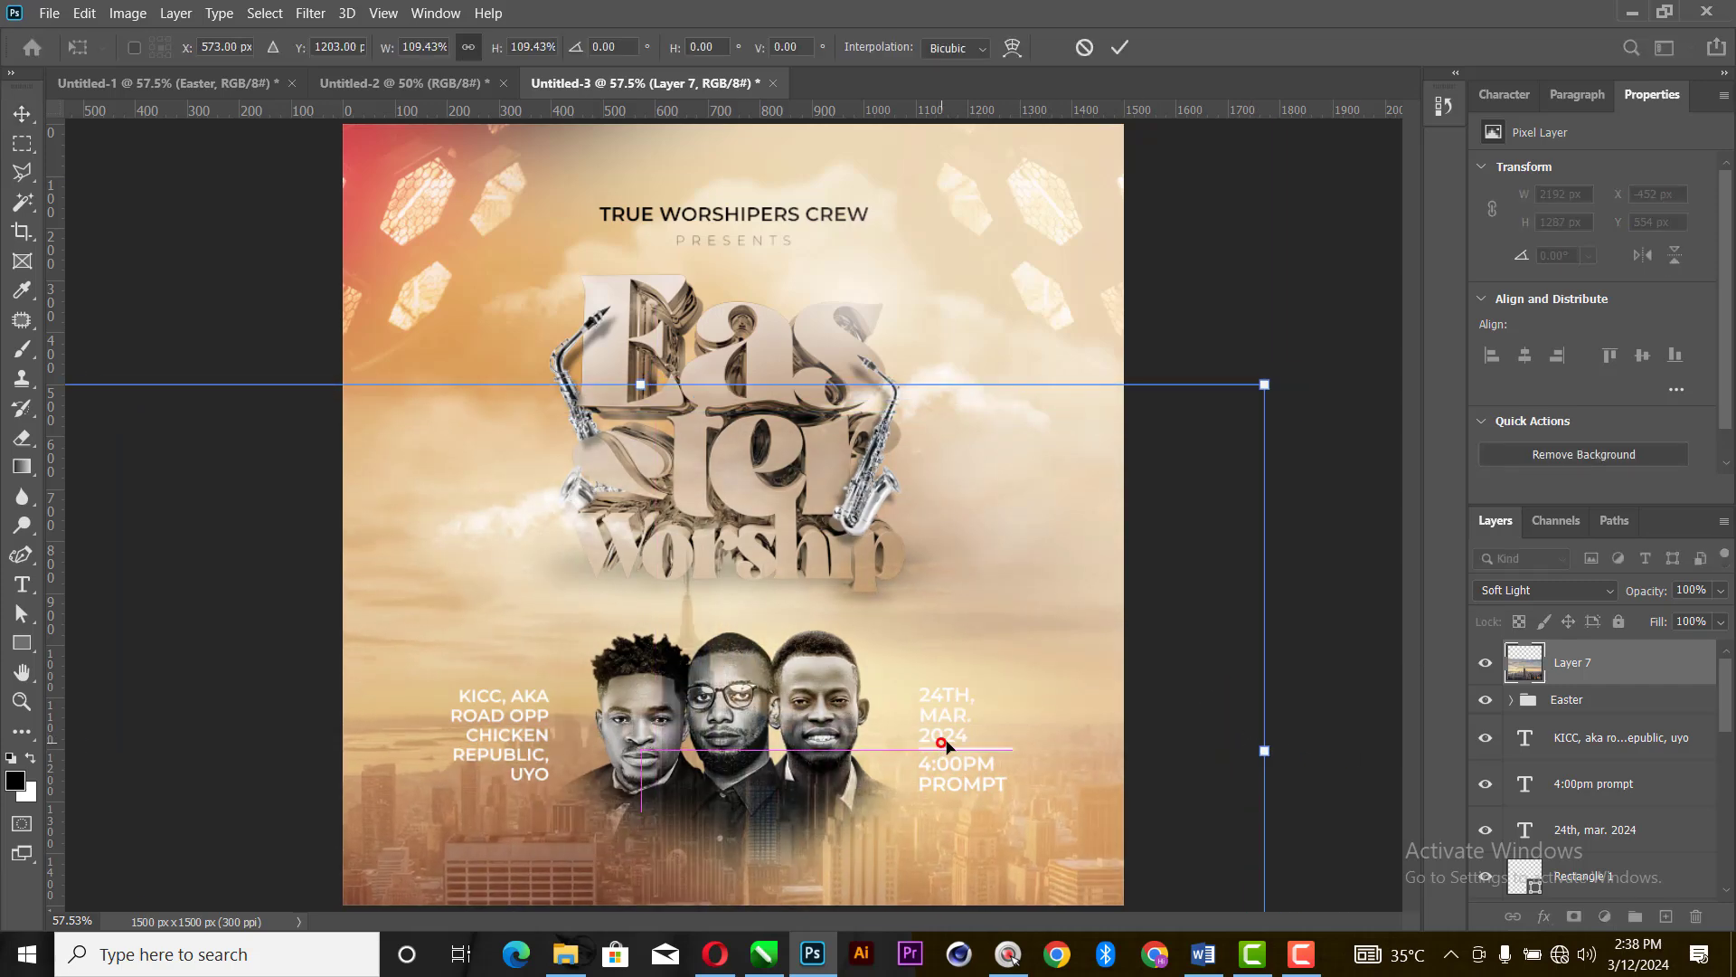
left_click(1122, 48)
- Move the skyline layer directly above Layer 1 copy 2 and clip it to that layer
left_click_drag(1618, 677, 1572, 808)
right_click(1624, 795)
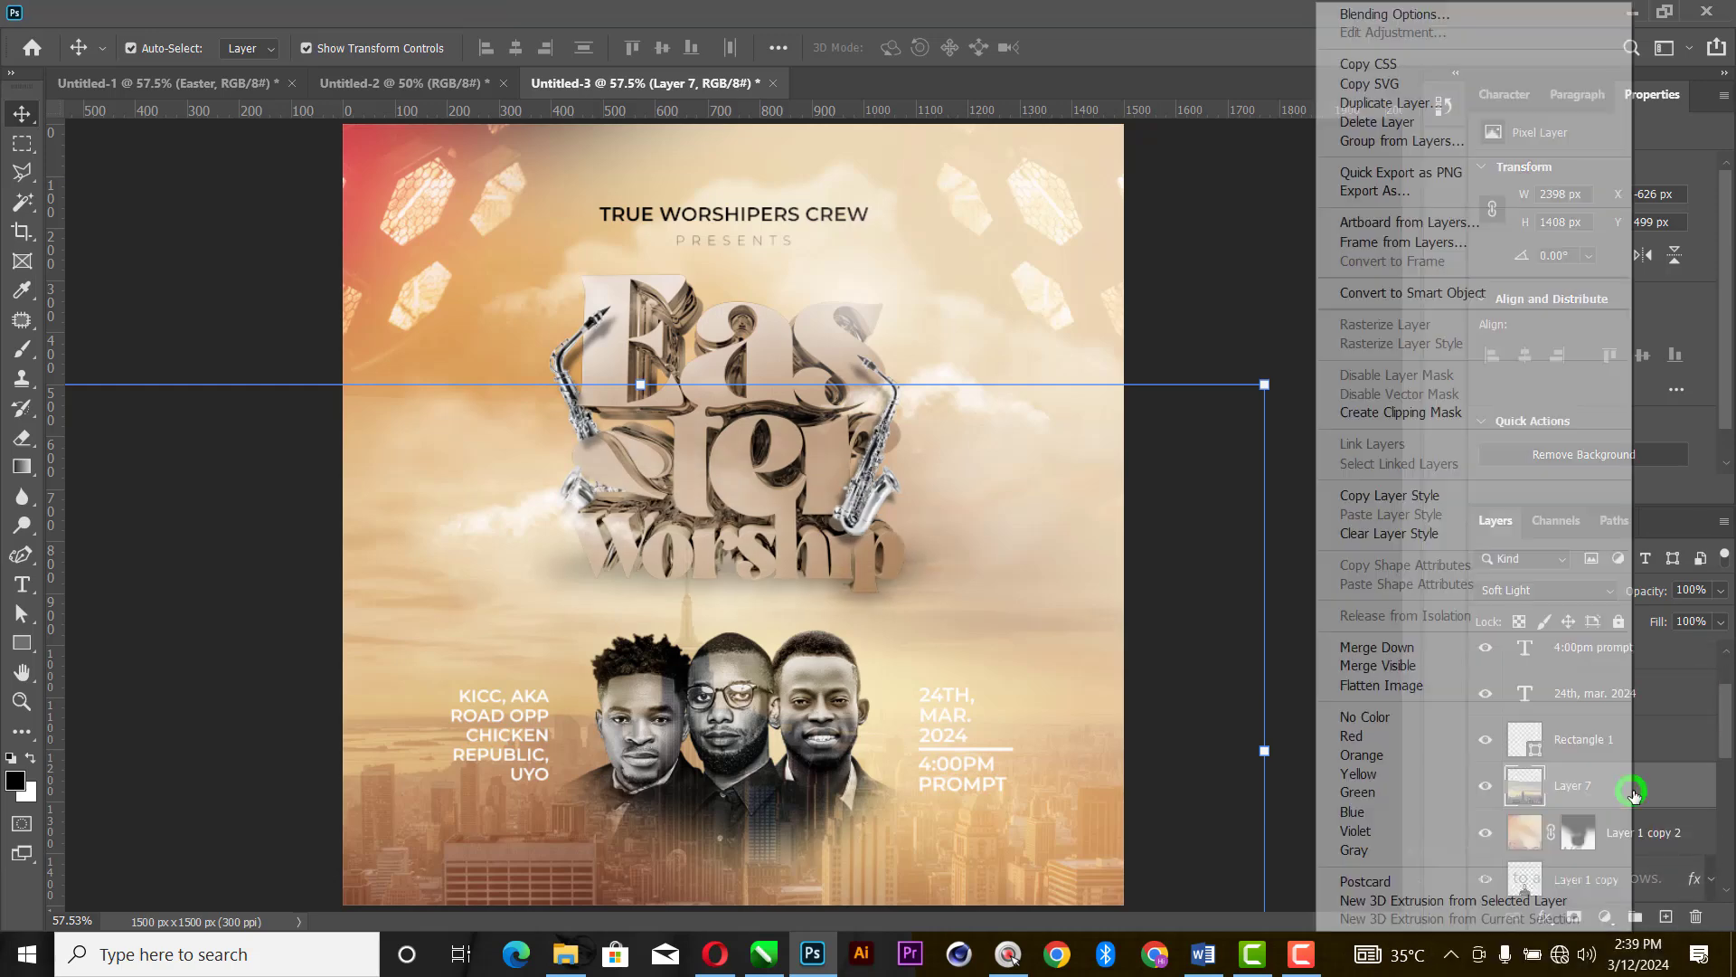
left_click(1412, 417)
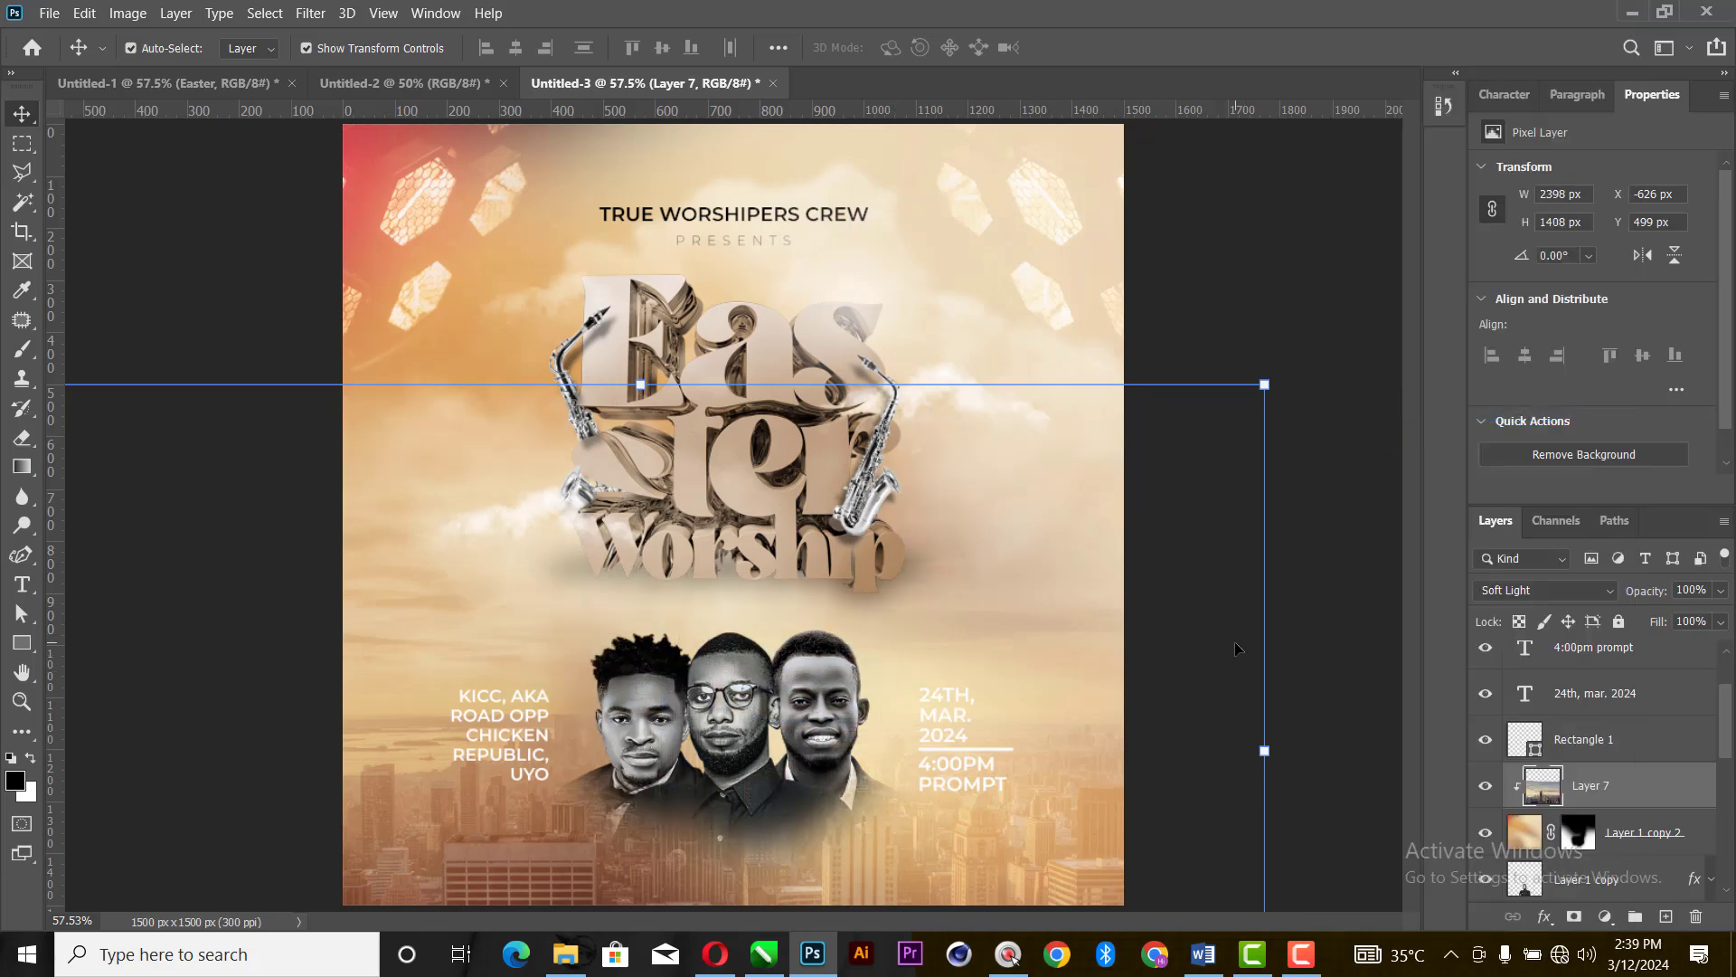
left_click(1248, 269)
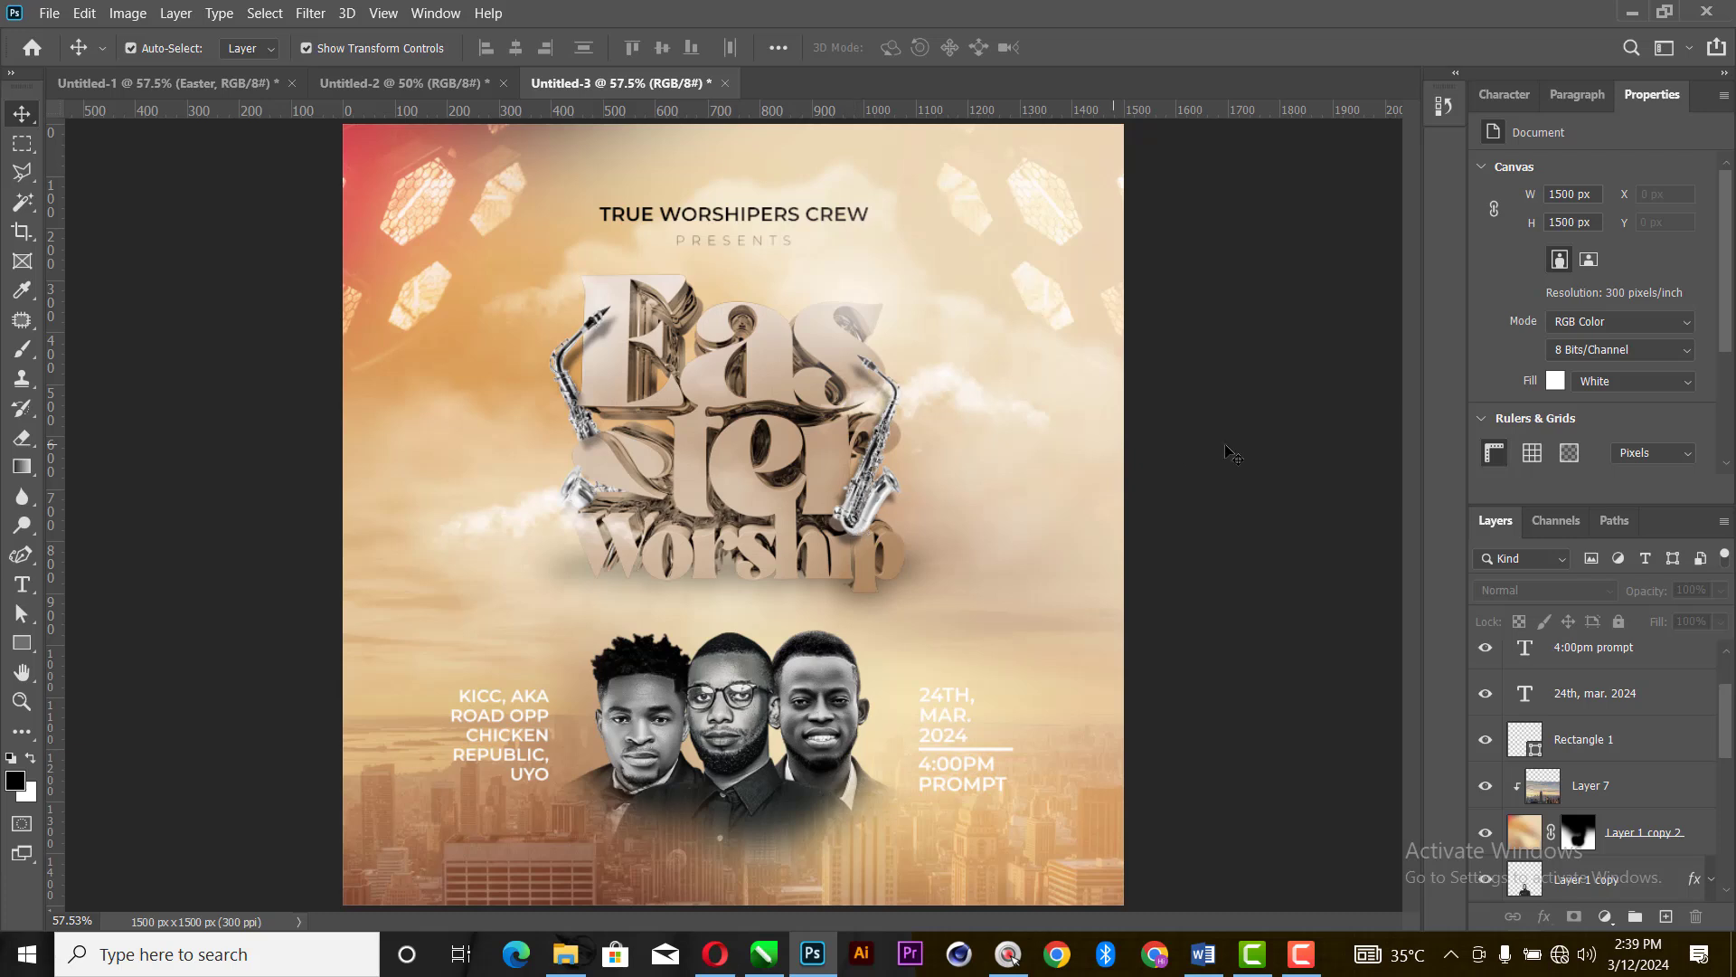
- Stamp all visible layers into a new merged layer above the Easter group
scroll(1584, 687, "up", 2)
left_click(1584, 661)
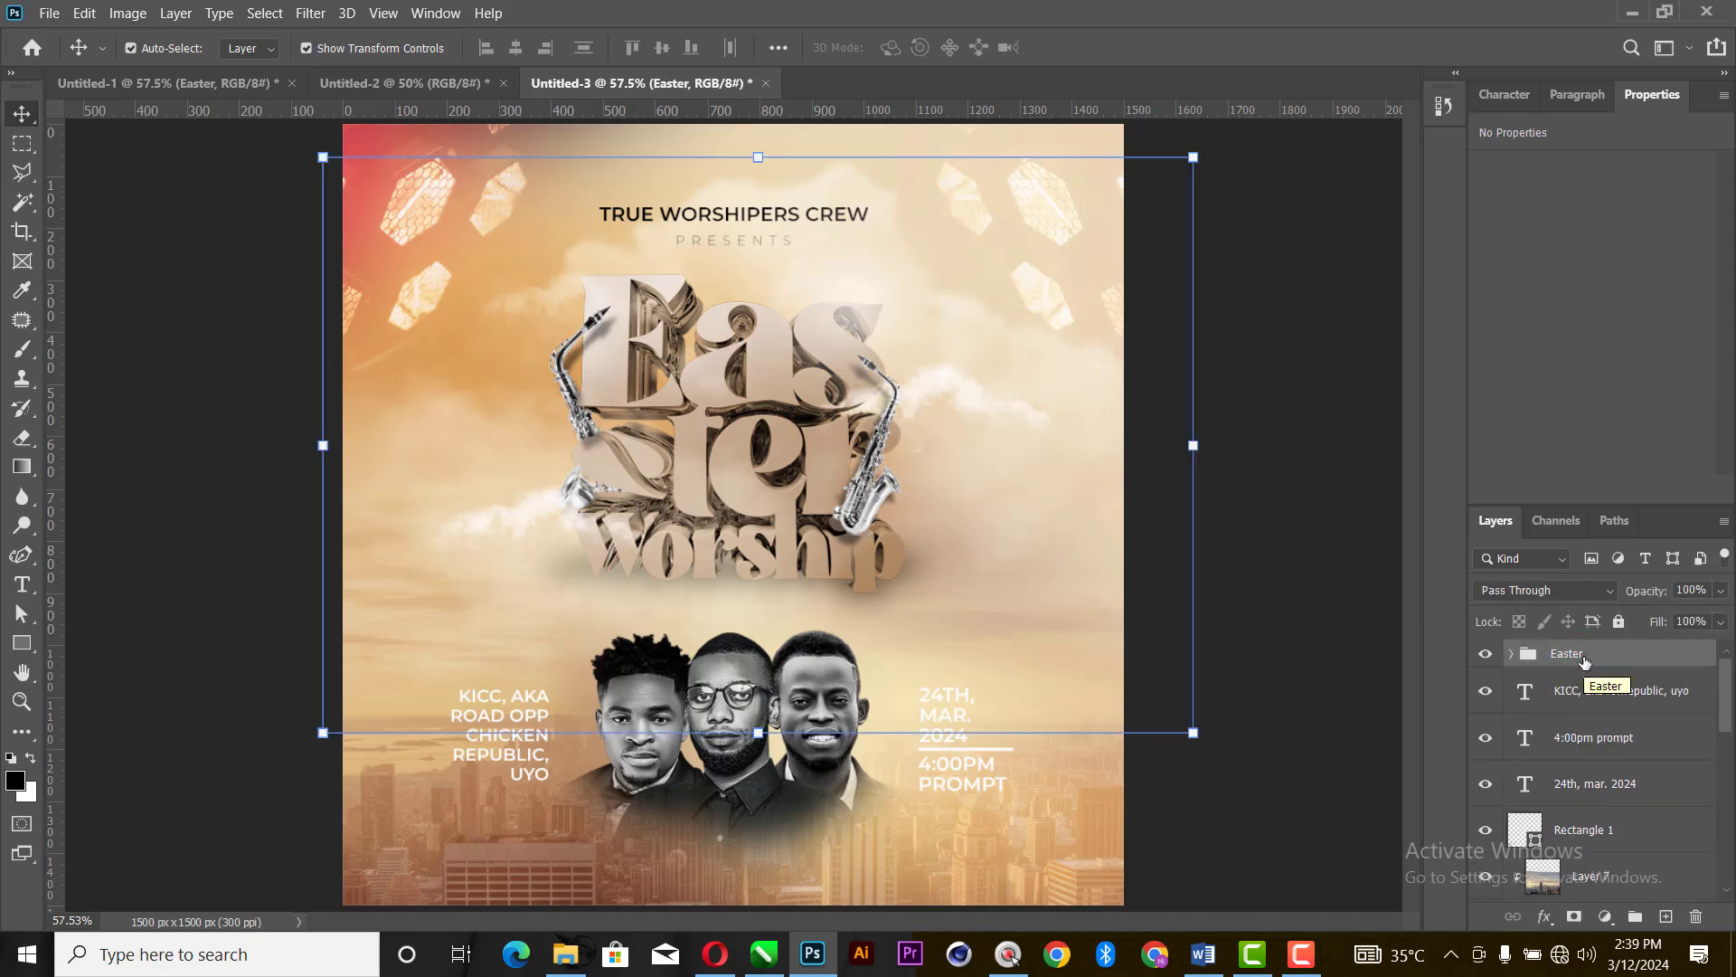
key("ctrl+shift+alt")
key("ctrl+shift+alt+e")
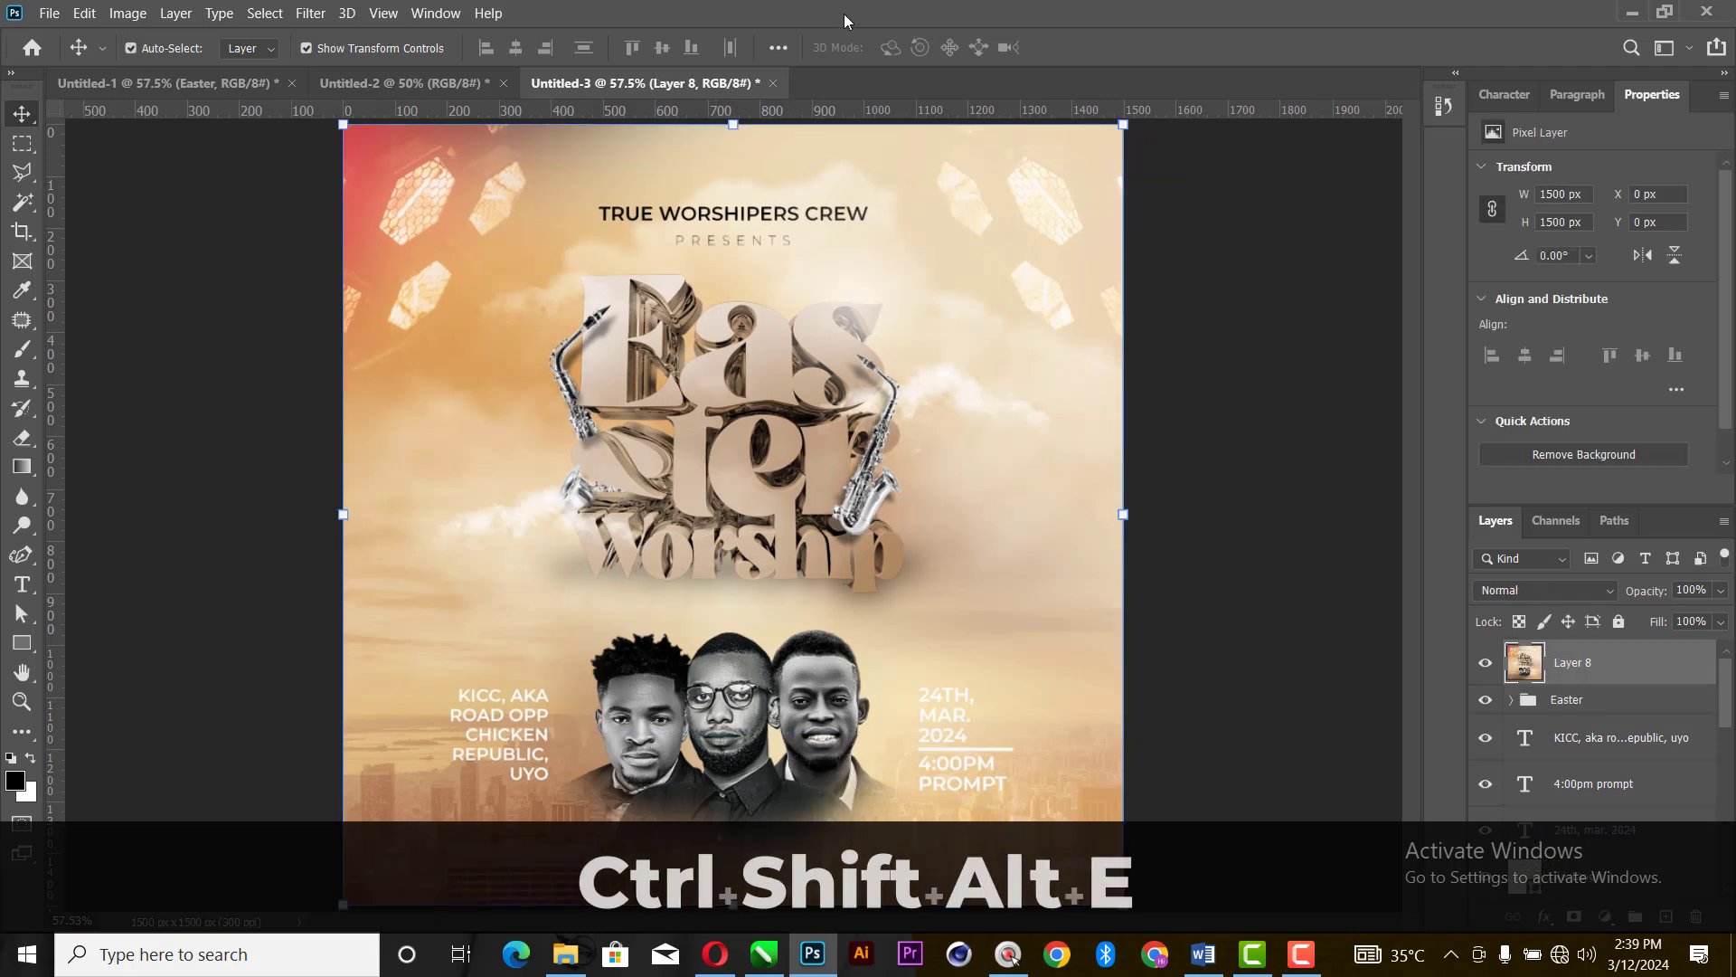
- Open the merged layer in the Camera Raw Filter and set Texture to +43, Clarity to +6 and Vibrance to -11
left_click(316, 14)
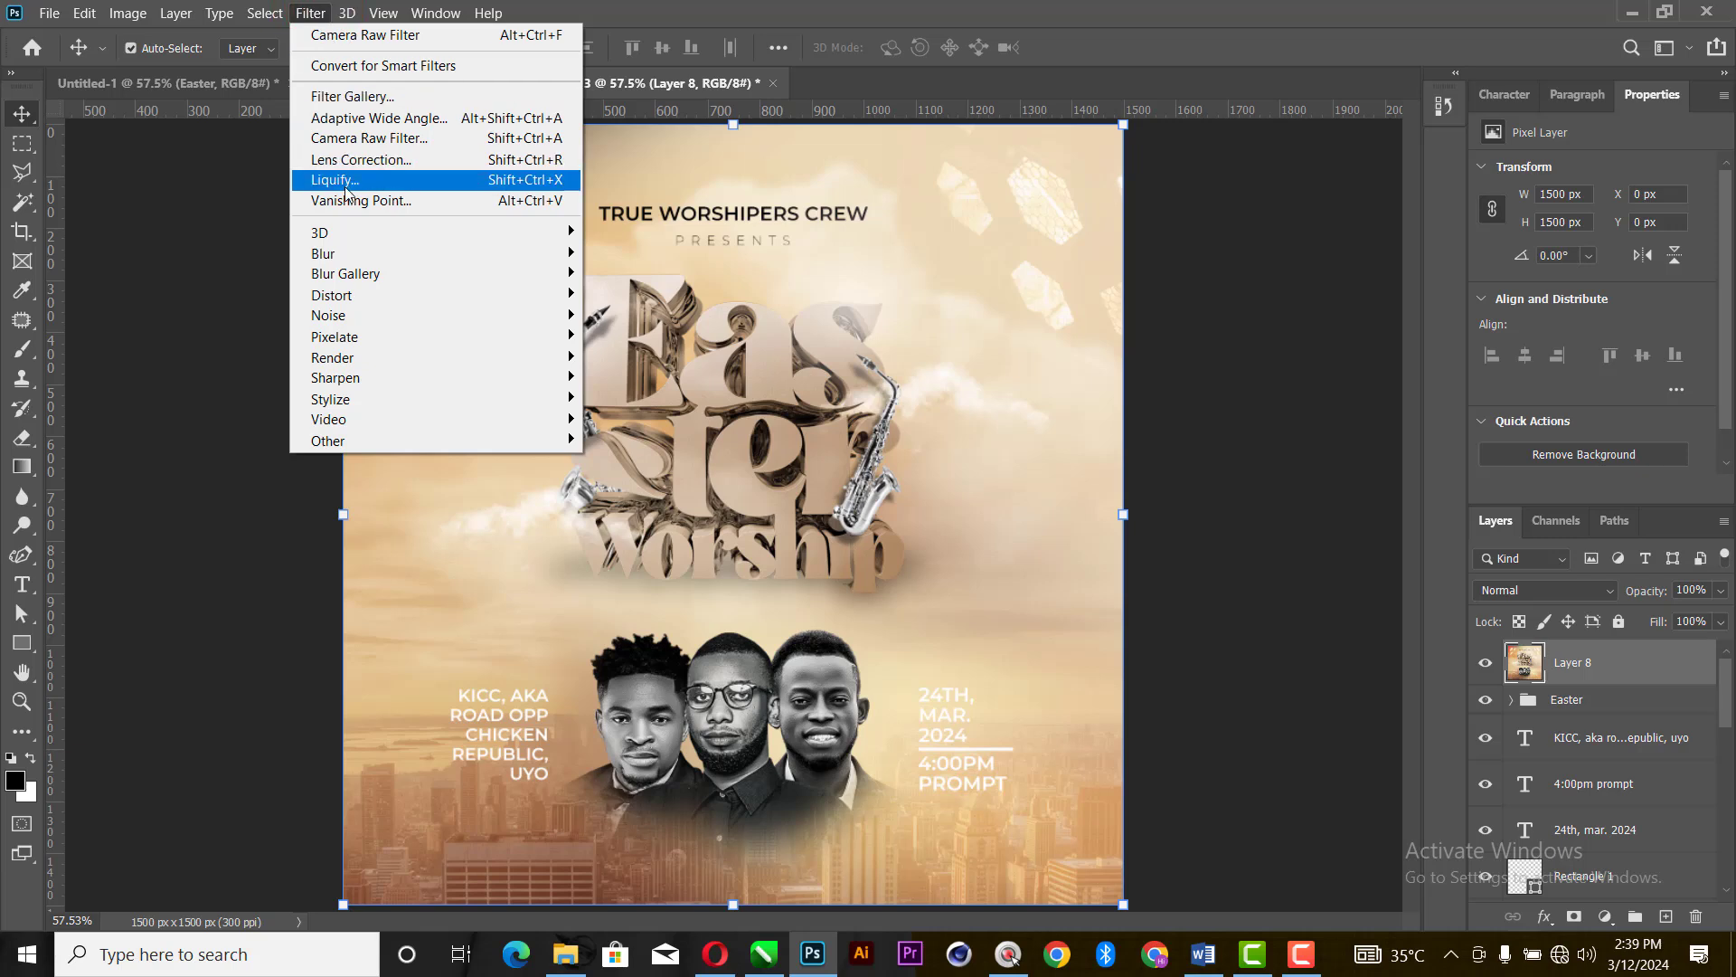
left_click(369, 140)
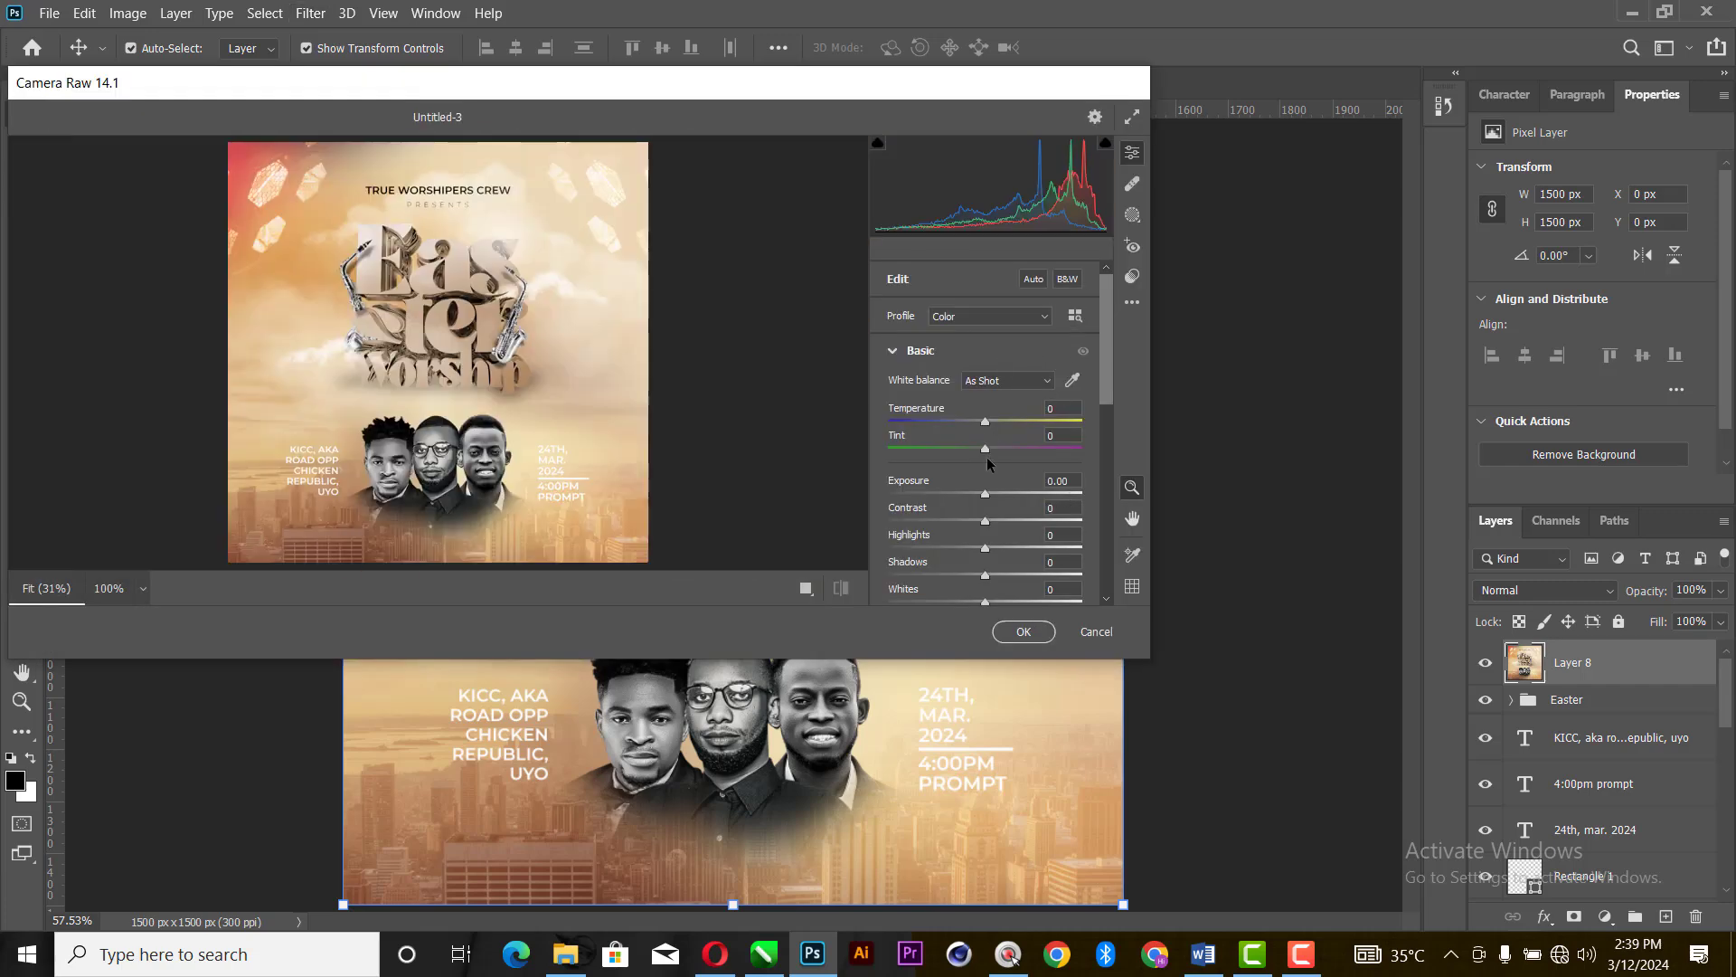
left_click_drag(985, 521, 975, 557)
scroll(978, 556, "down", 3)
scroll(921, 471, "down", 2)
scroll(977, 542, "down", 2)
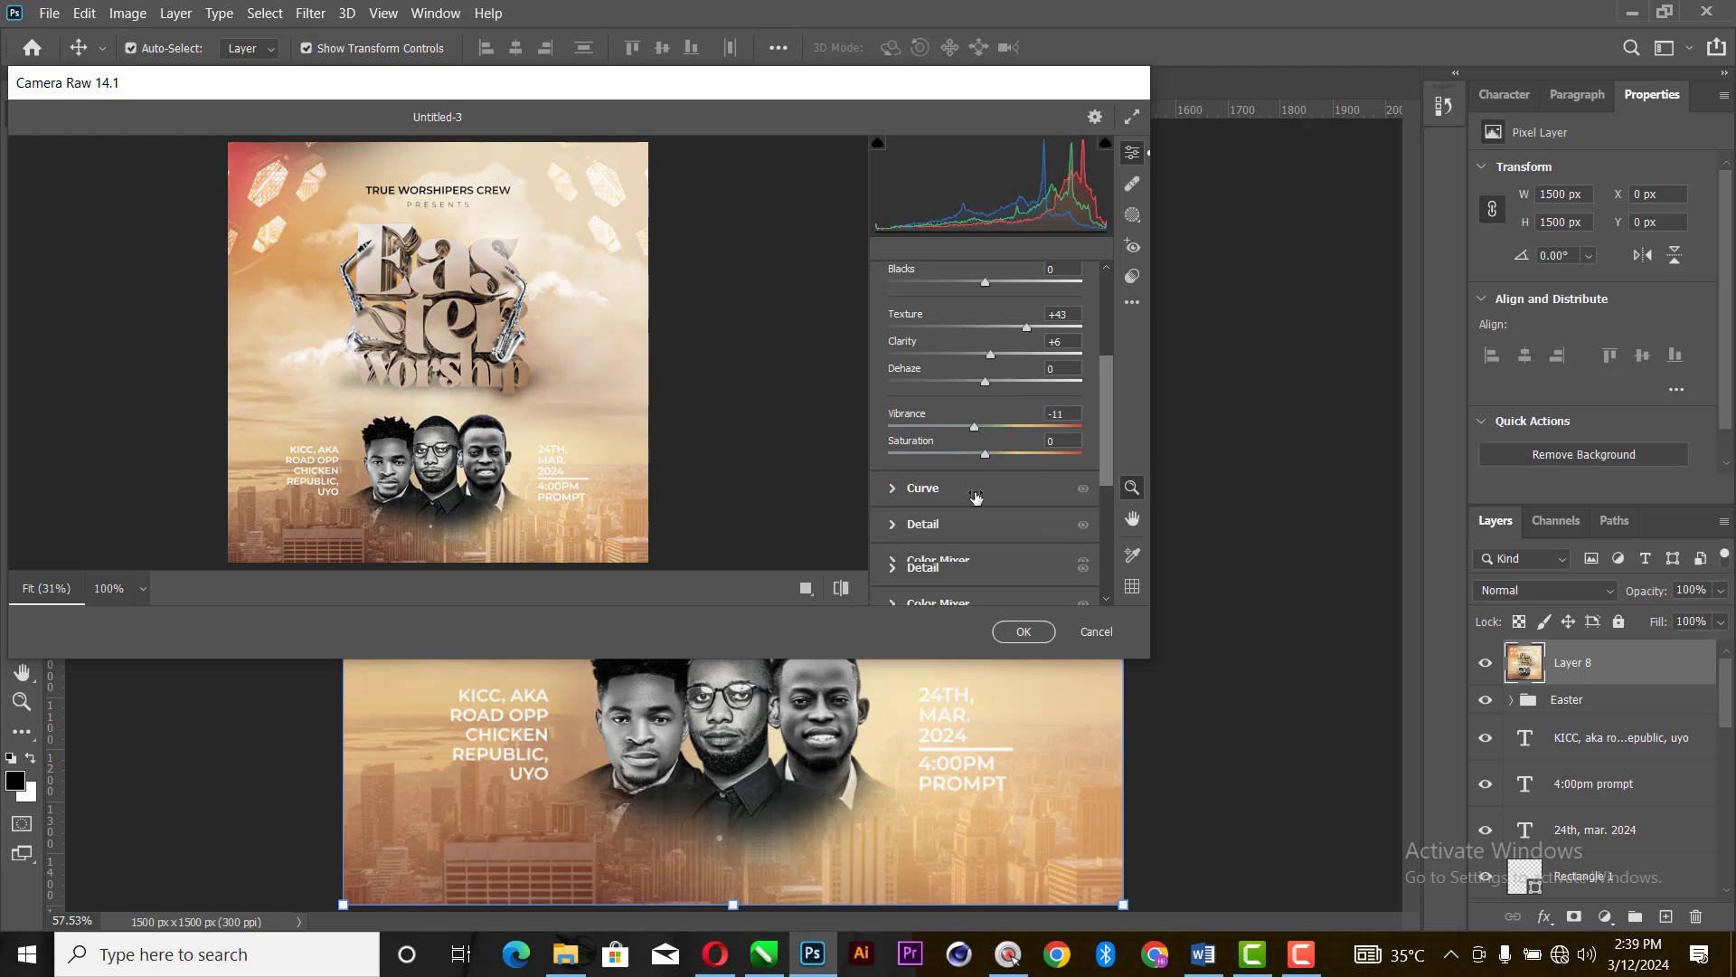
- Add film grain of 4 and a vignette of -19 to the flyer in the Camera Raw effects
left_click(895, 481)
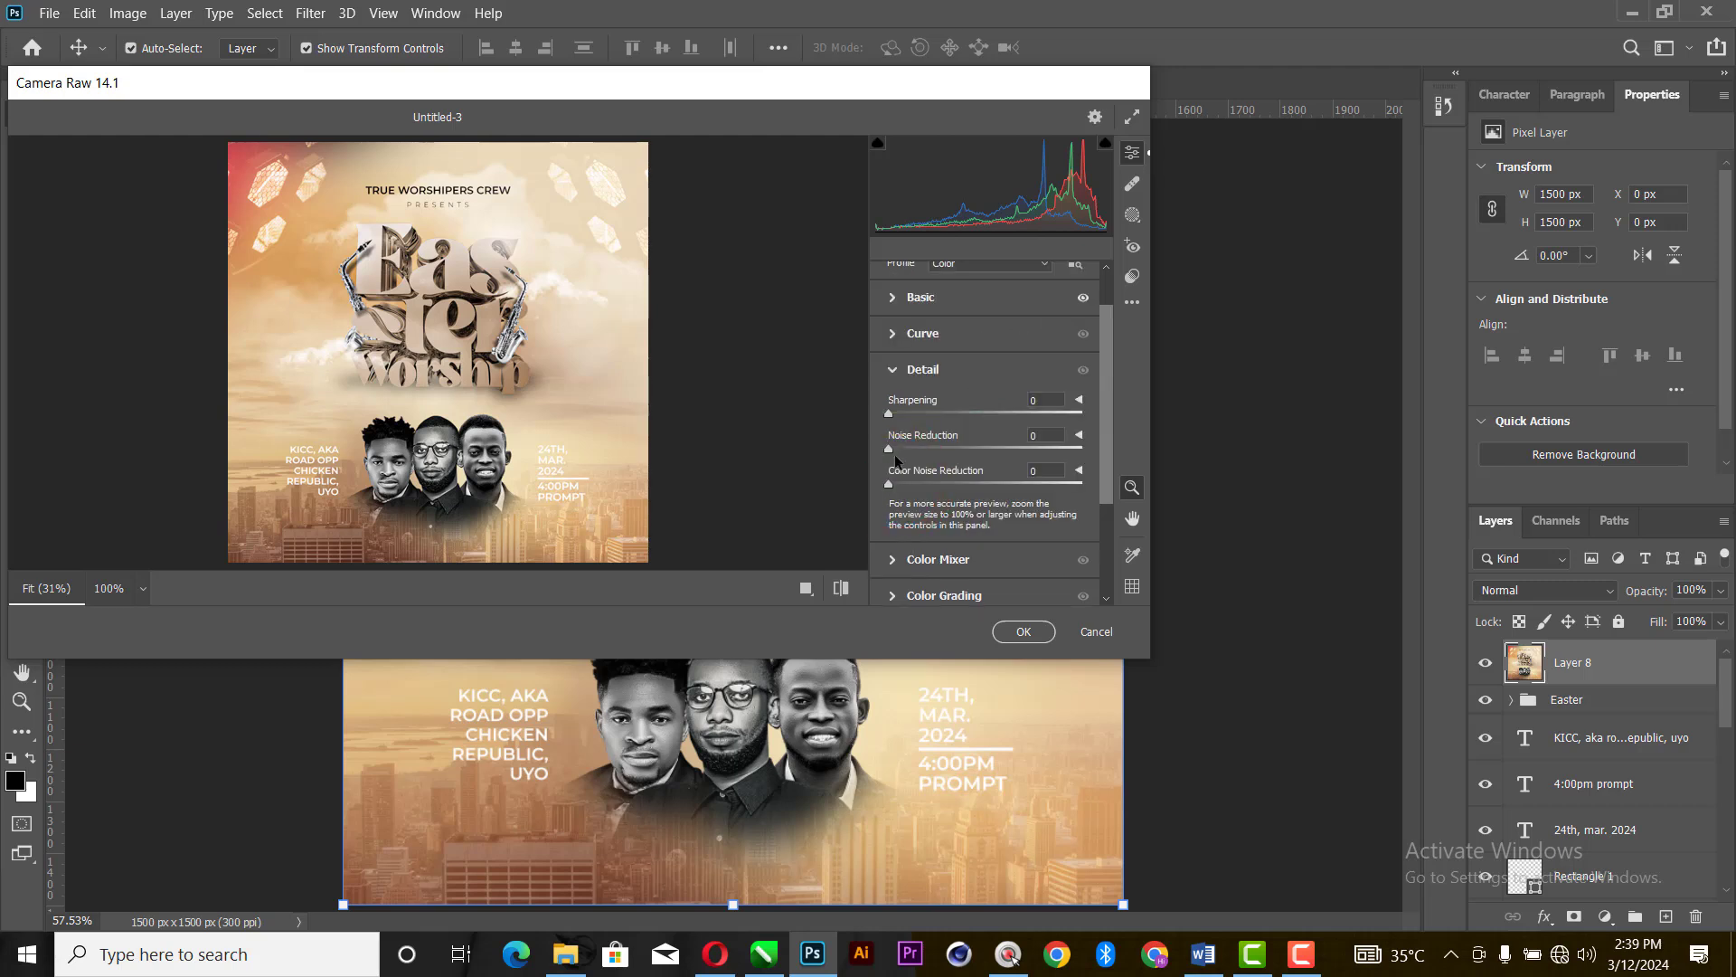
scroll(917, 477, "down", 2)
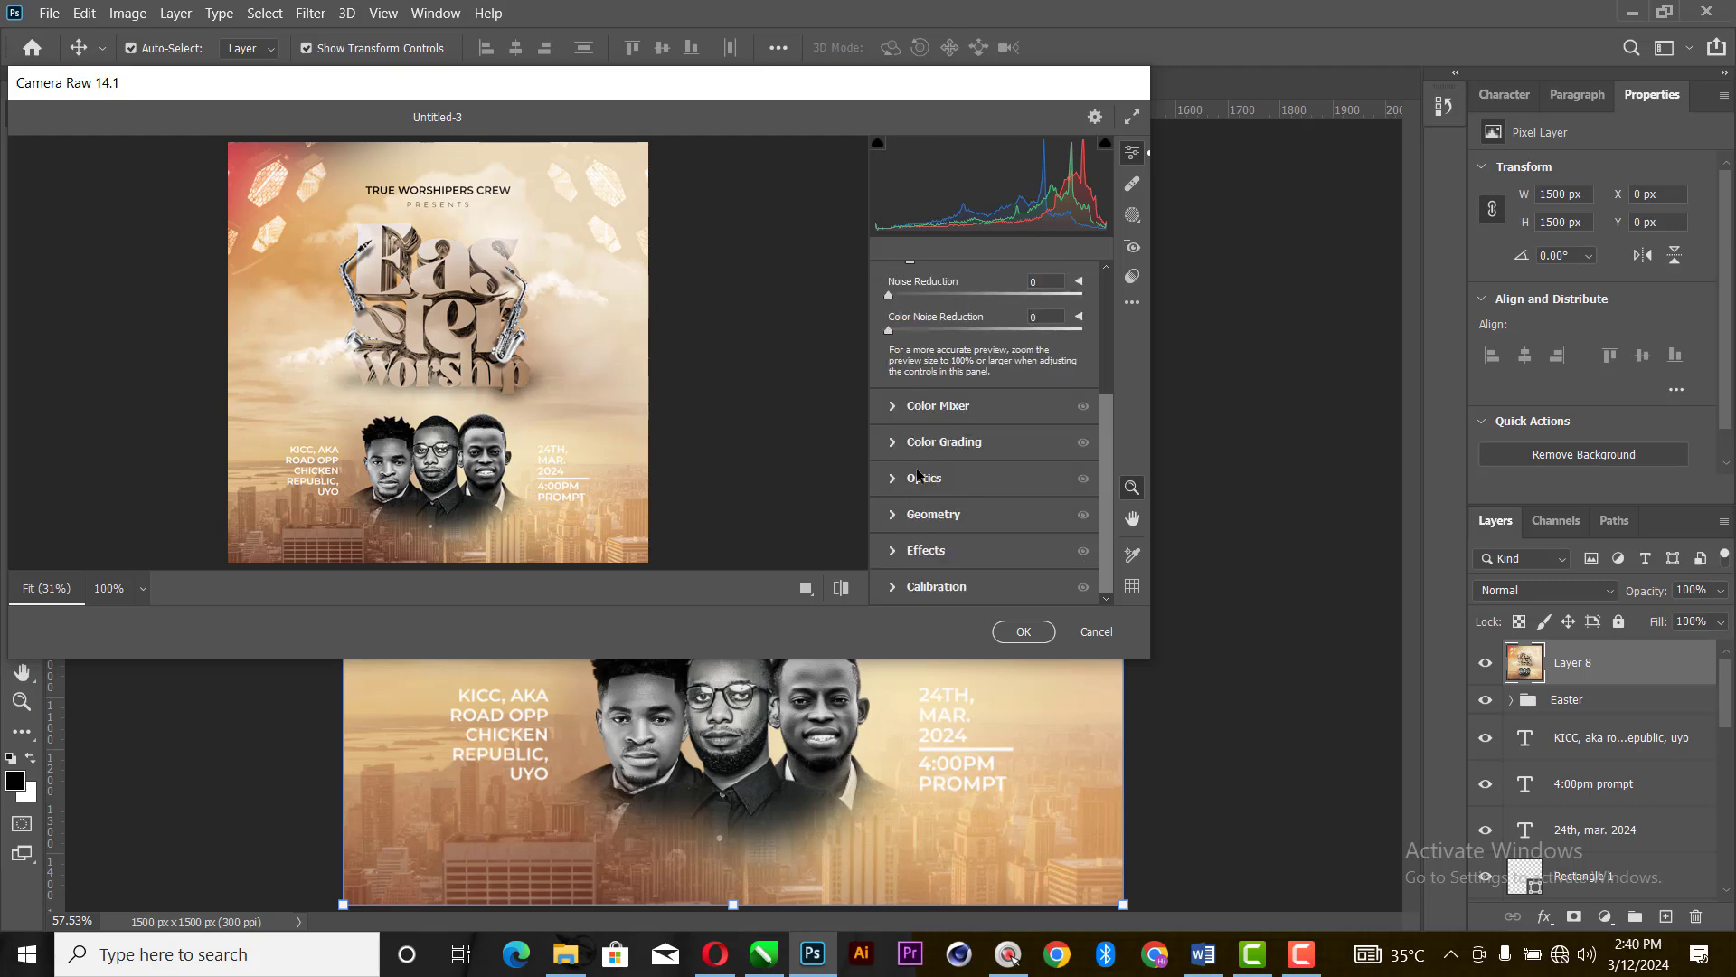
left_click(893, 551)
left_click(968, 552)
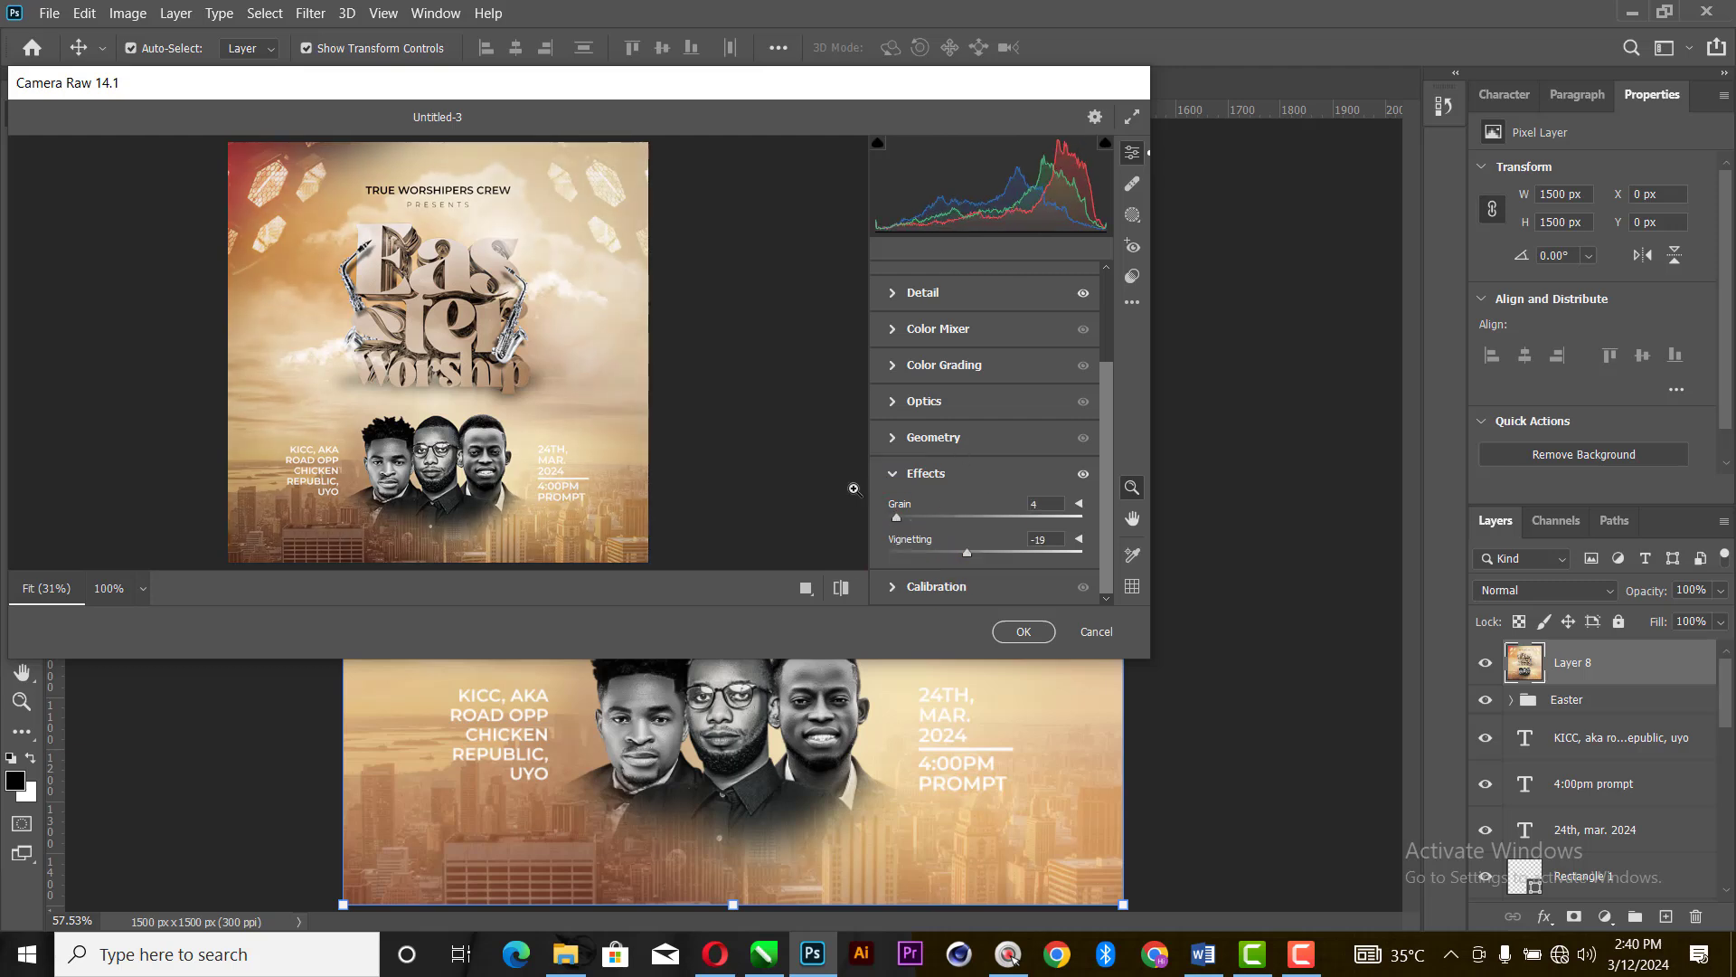
- Grade shadows to hue 18, saturation 7 and highlights to hue 34, saturation 7, tint the midtones slightly warm, and apply the filter
left_click(931, 473)
left_click(900, 443)
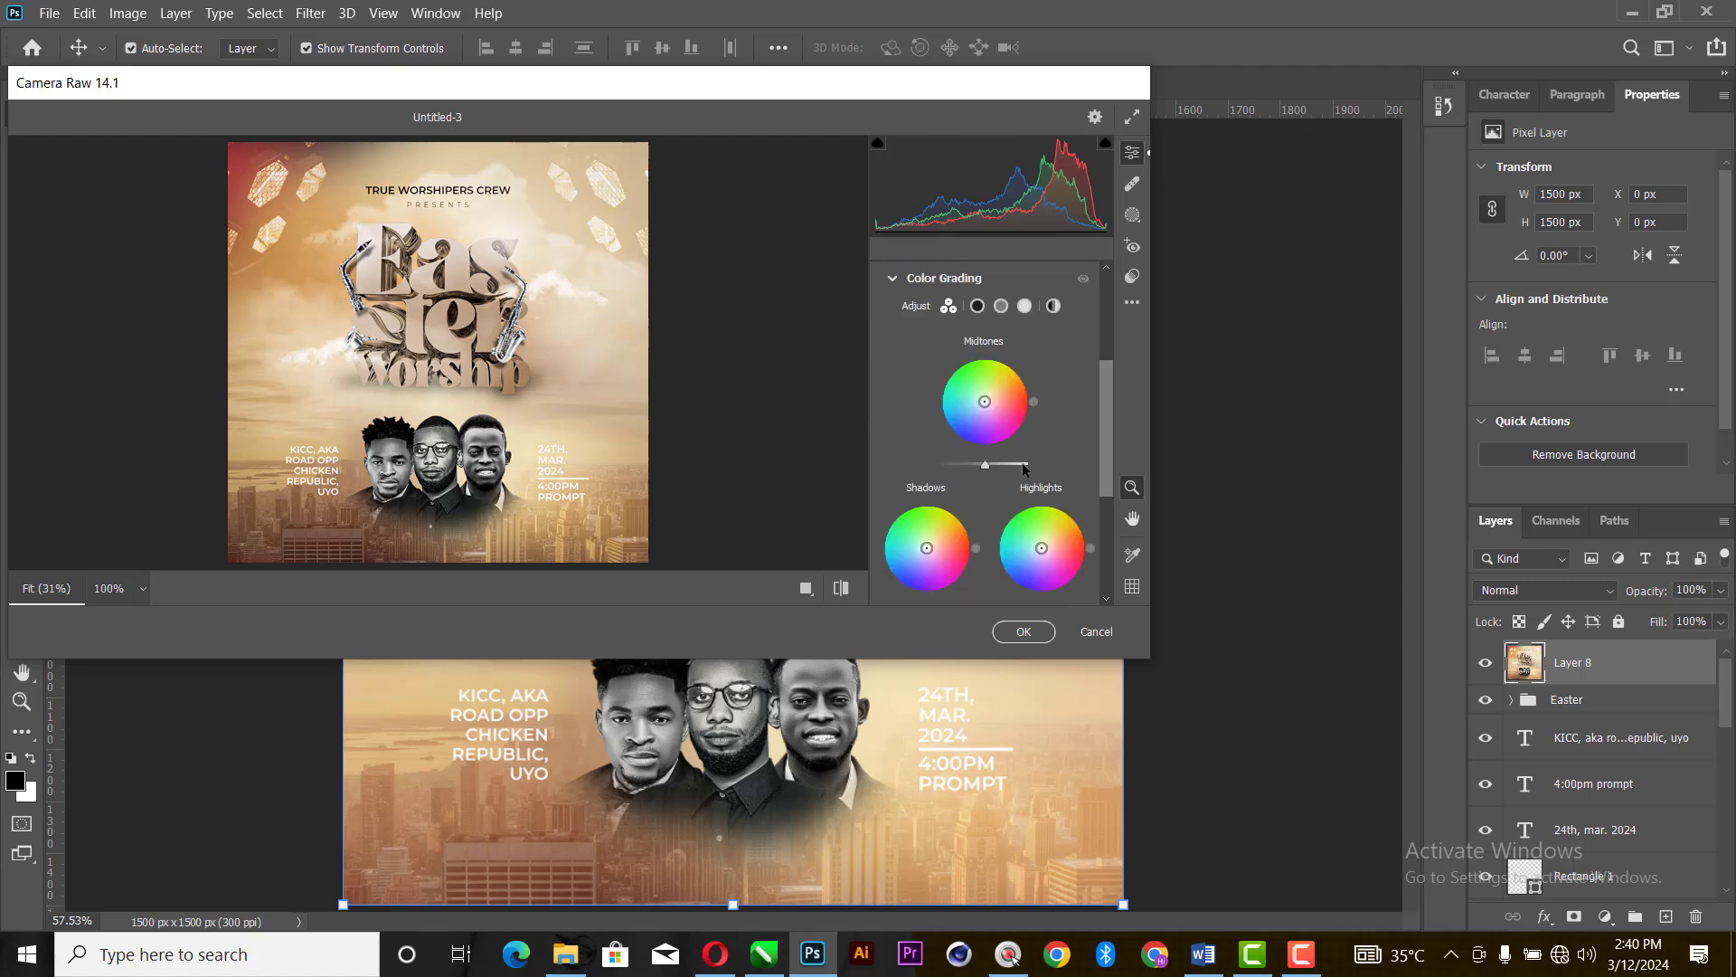
mouse_move(937, 543)
left_mouse_down()
mouse_move(940, 566)
mouse_move(953, 524)
mouse_move(957, 568)
mouse_move(908, 519)
mouse_move(902, 574)
mouse_move(962, 542)
mouse_move(930, 547)
left_mouse_up()
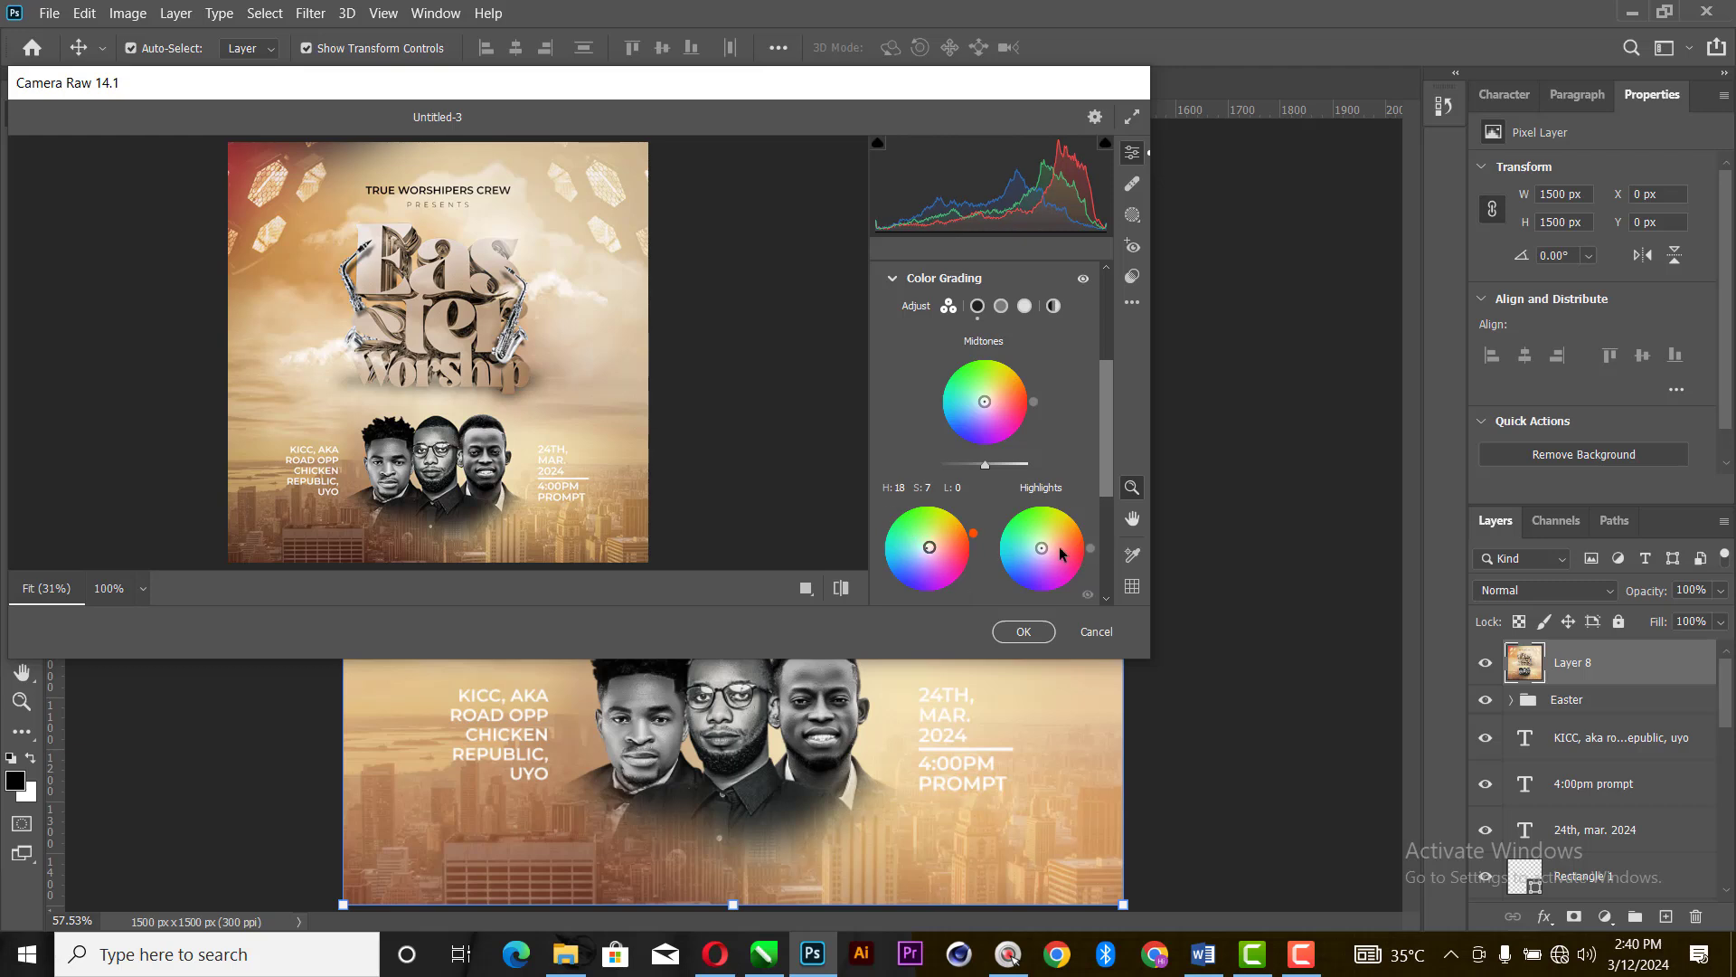
mouse_move(1042, 548)
left_mouse_down()
mouse_move(1076, 526)
mouse_move(1011, 529)
mouse_move(1072, 526)
mouse_move(1070, 572)
mouse_move(1043, 546)
left_mouse_up()
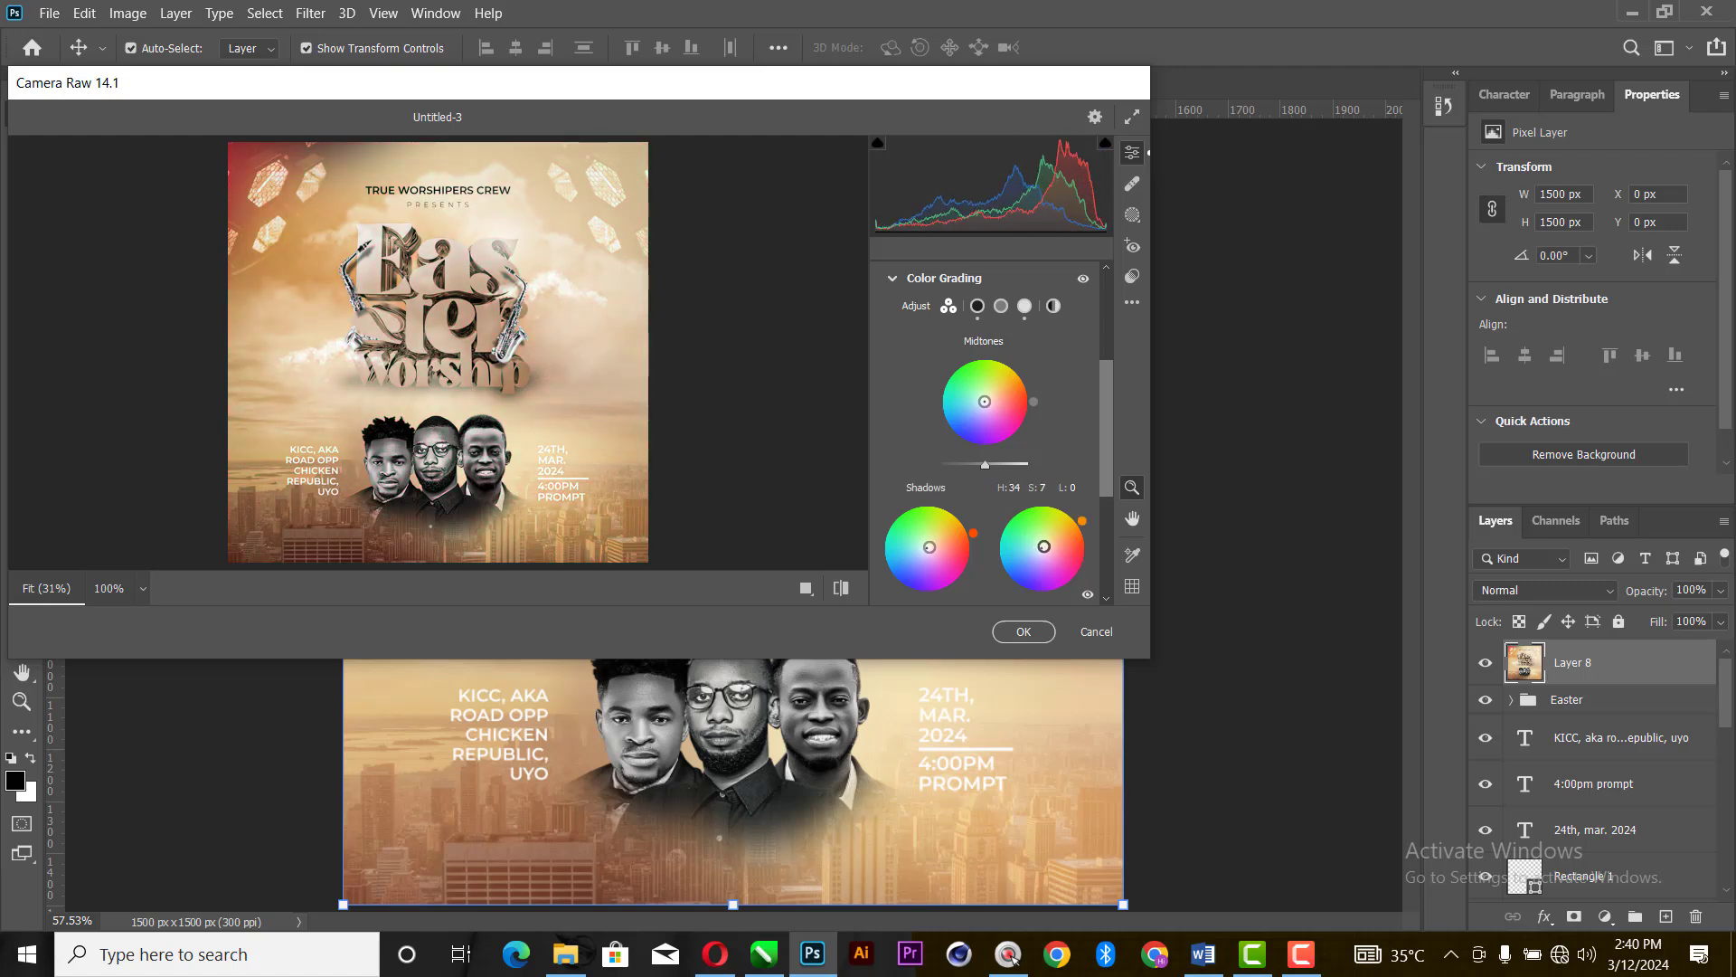
mouse_move(984, 401)
left_mouse_down()
mouse_move(1004, 392)
mouse_move(988, 404)
left_mouse_up()
scroll(1049, 533, "down", 5)
left_click(1038, 633)
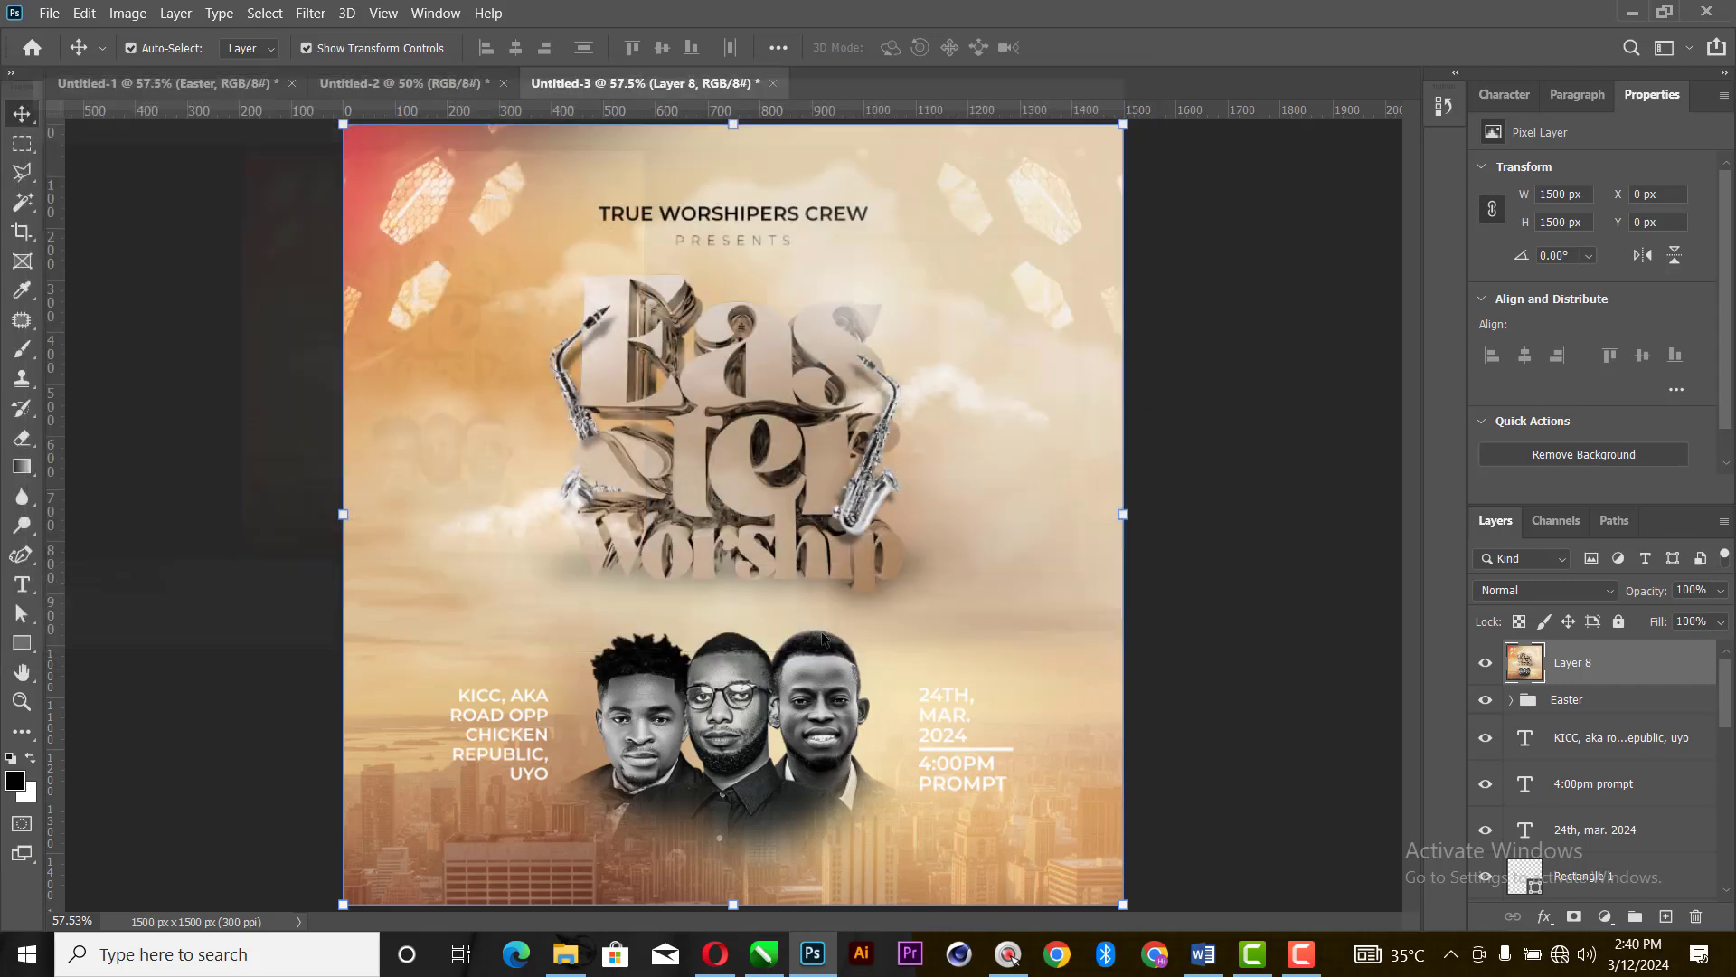